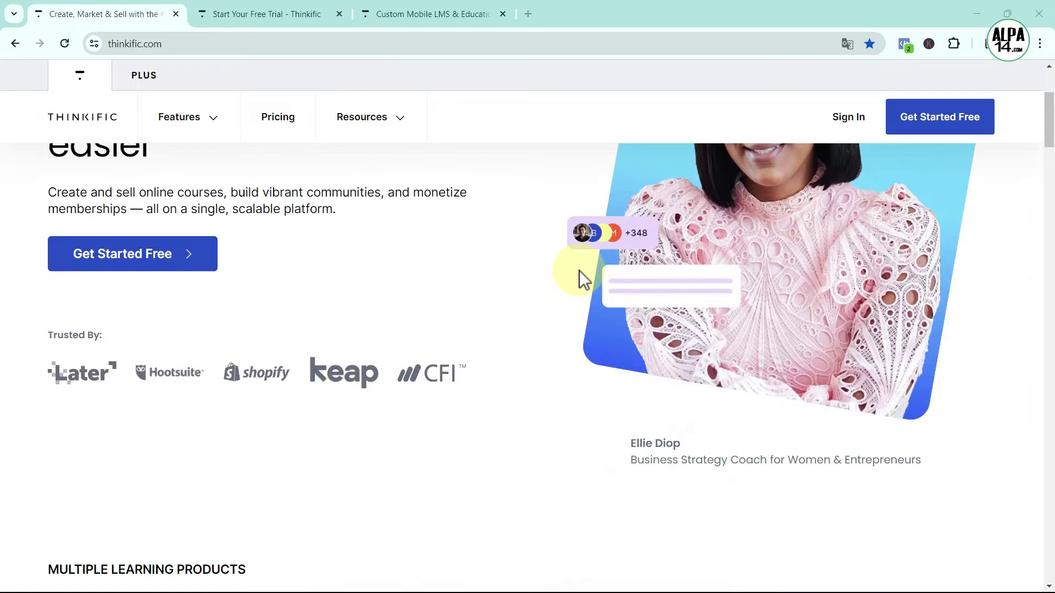
pyautogui.scroll(-1, 579, 270)
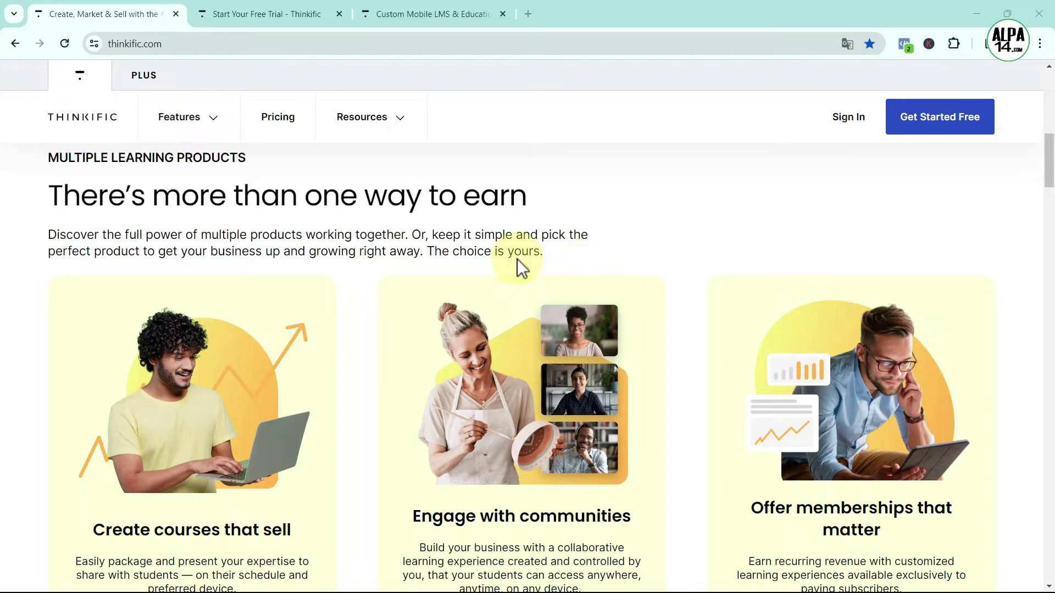
# Scroll up and down the Thinkific website to look over its content
pyautogui.moveTo(213, 120)
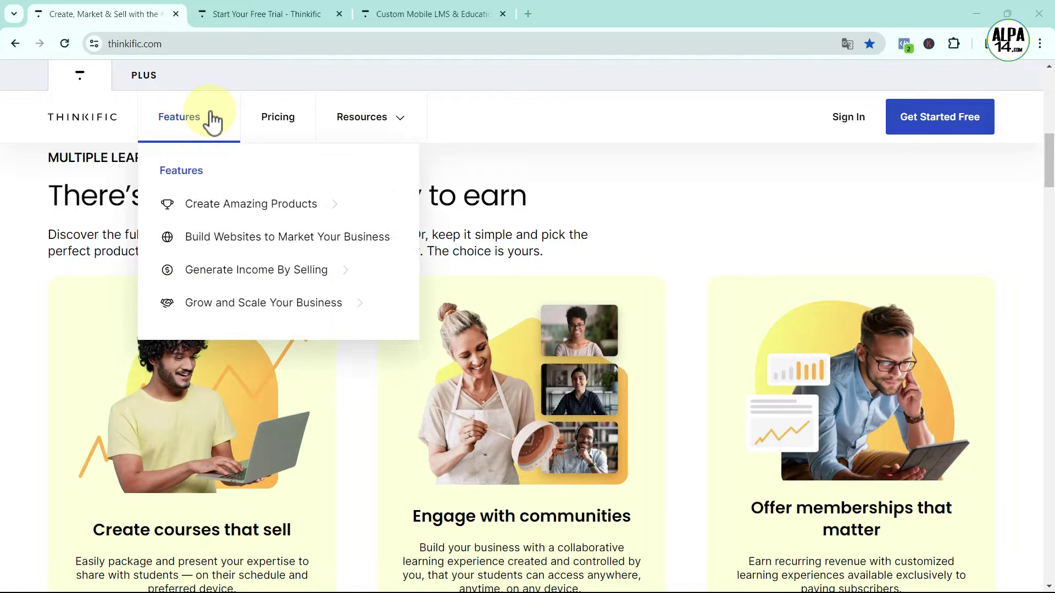
pyautogui.moveTo(213, 285)
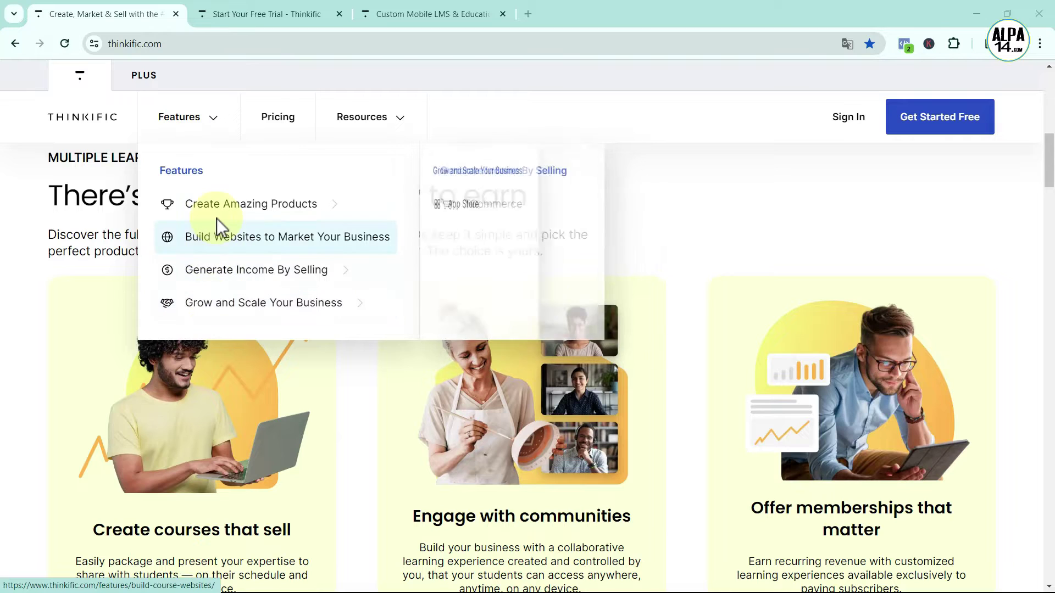
pyautogui.moveTo(220, 211)
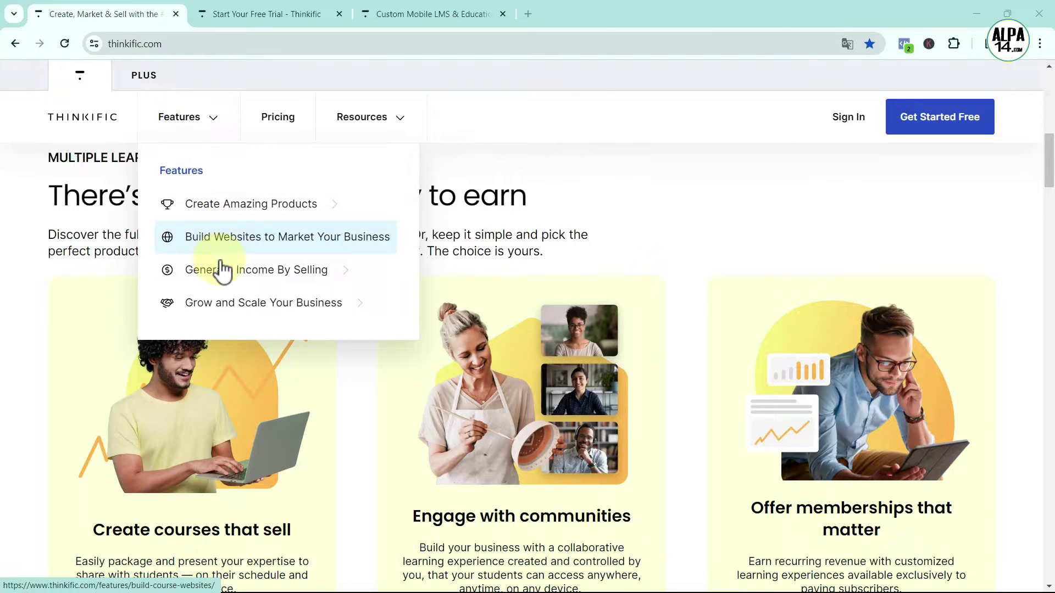
pyautogui.moveTo(220, 302)
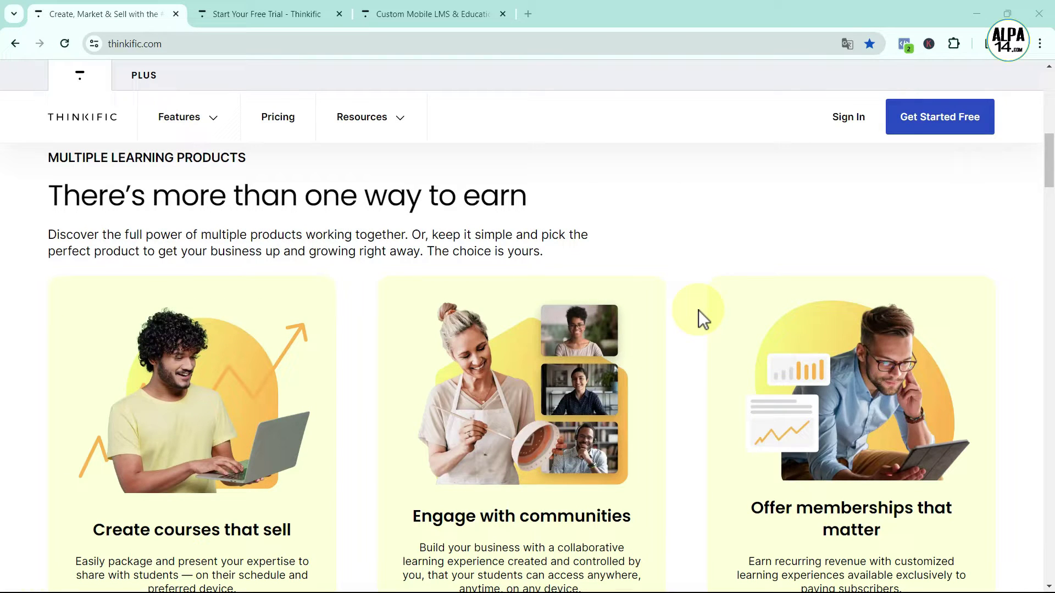
pyautogui.scroll(-5, 699, 312)
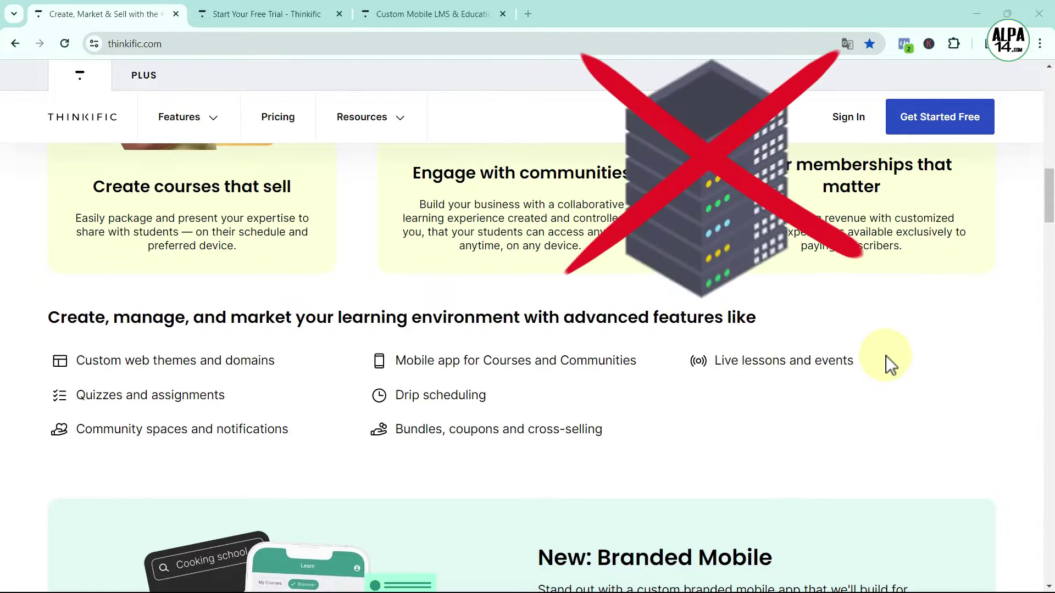
pyautogui.scroll(-5, 886, 357)
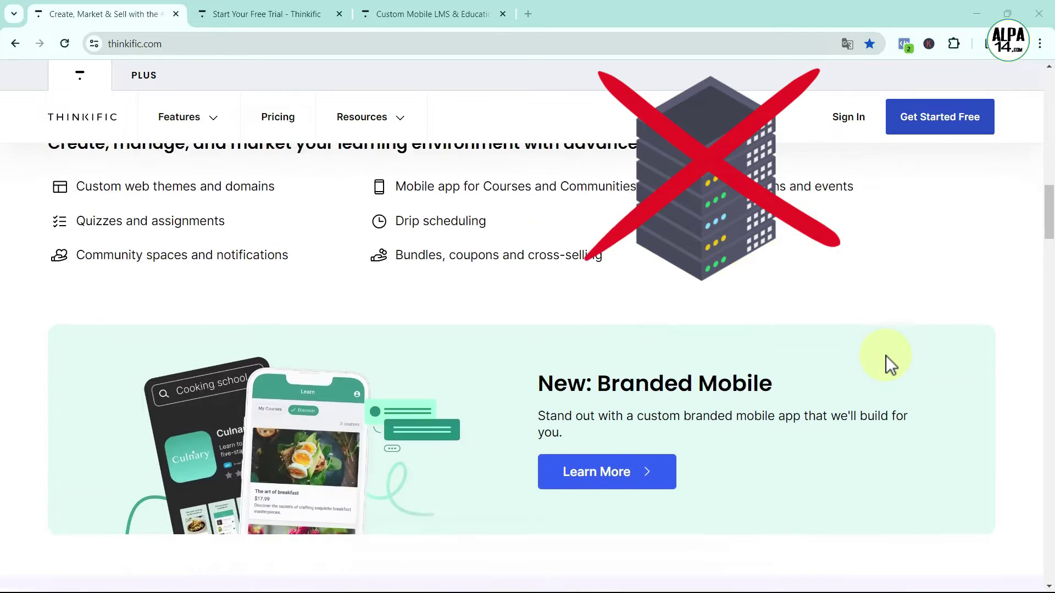
pyautogui.scroll(-6, 886, 363)
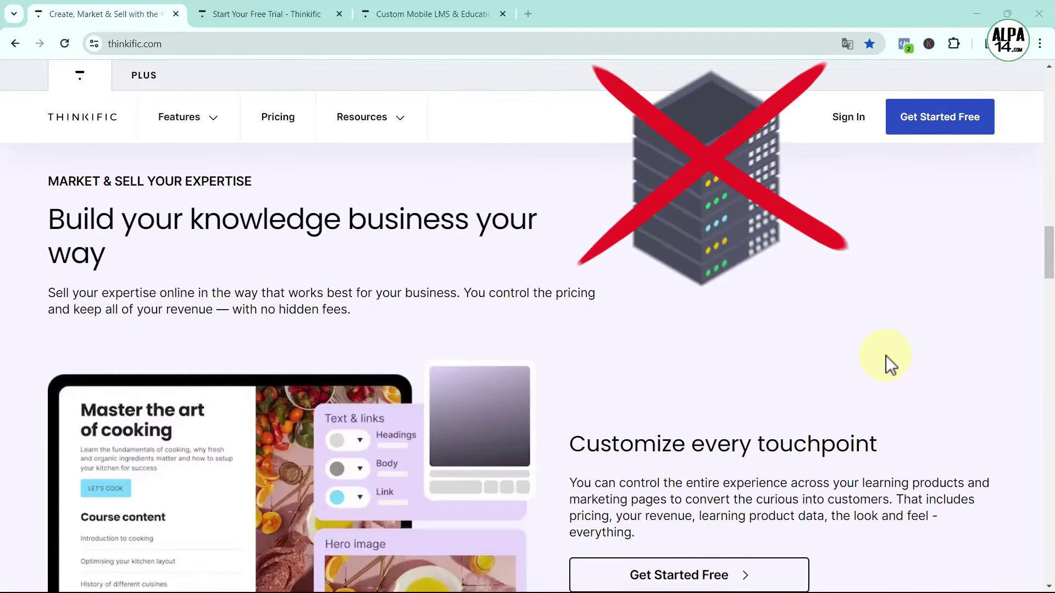
pyautogui.scroll(-6, 886, 355)
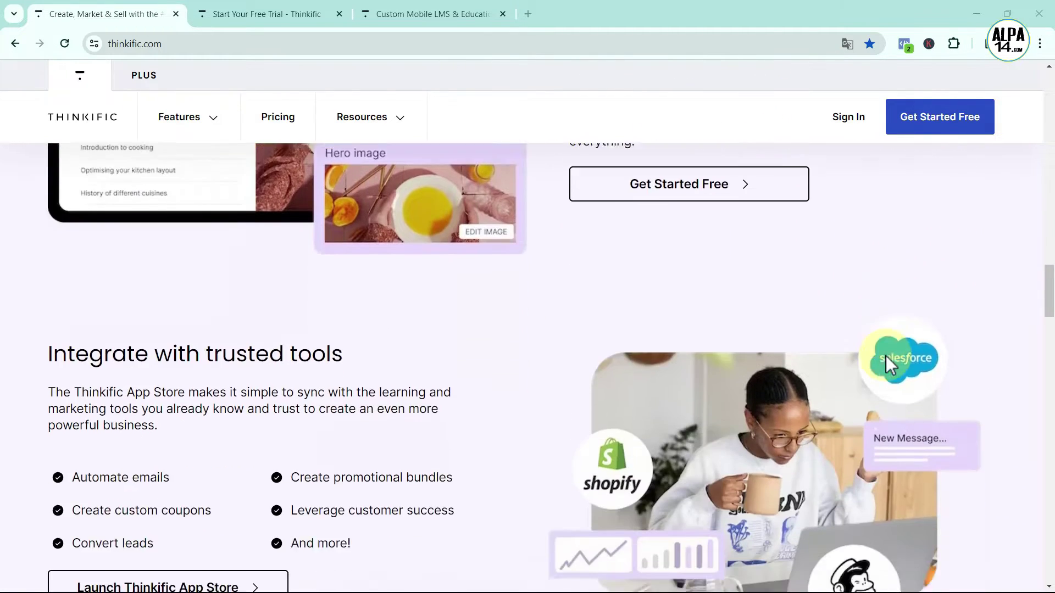
pyautogui.scroll(-5, 886, 355)
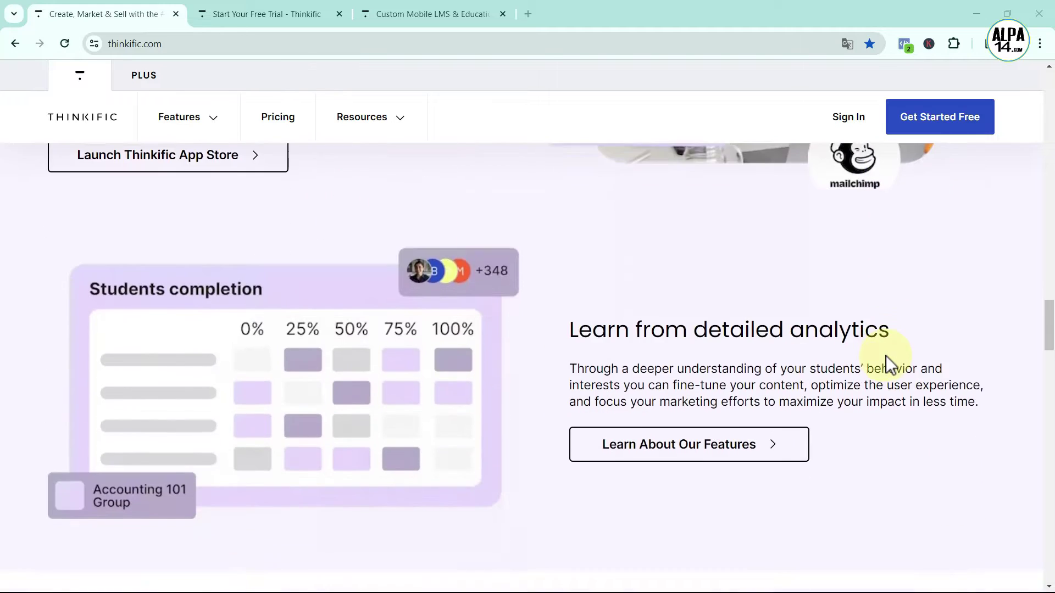
pyautogui.scroll(-5, 886, 355)
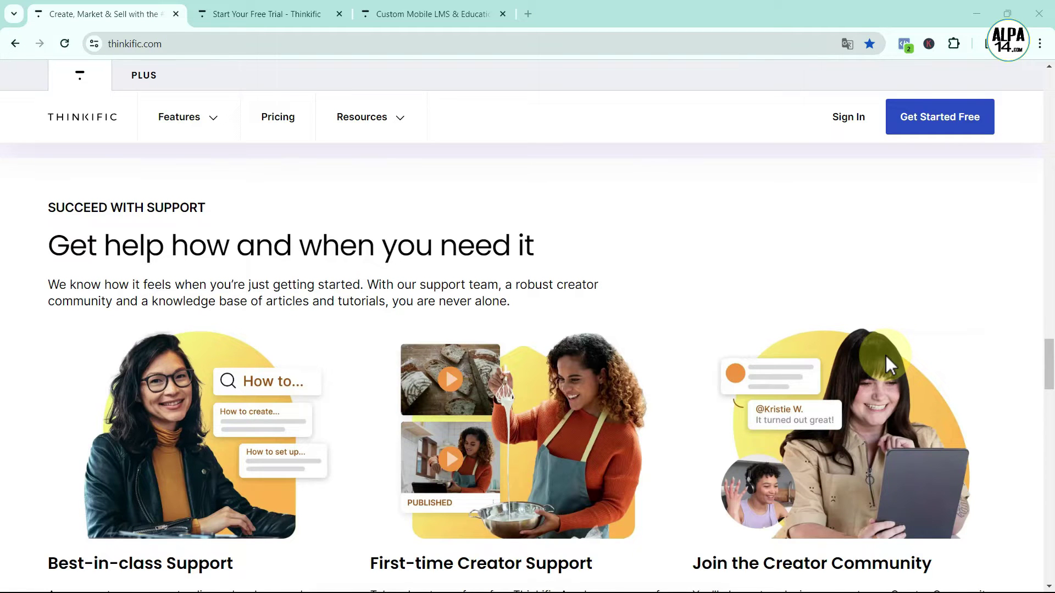
pyautogui.scroll(-4, 886, 355)
pyautogui.scroll(-6, 886, 355)
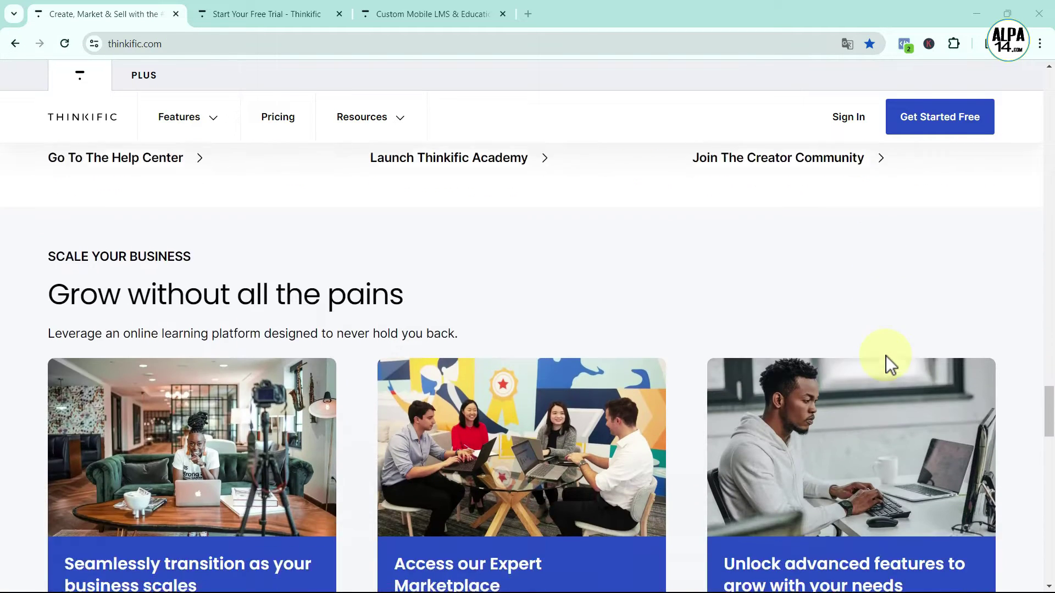
pyautogui.scroll(1, 886, 355)
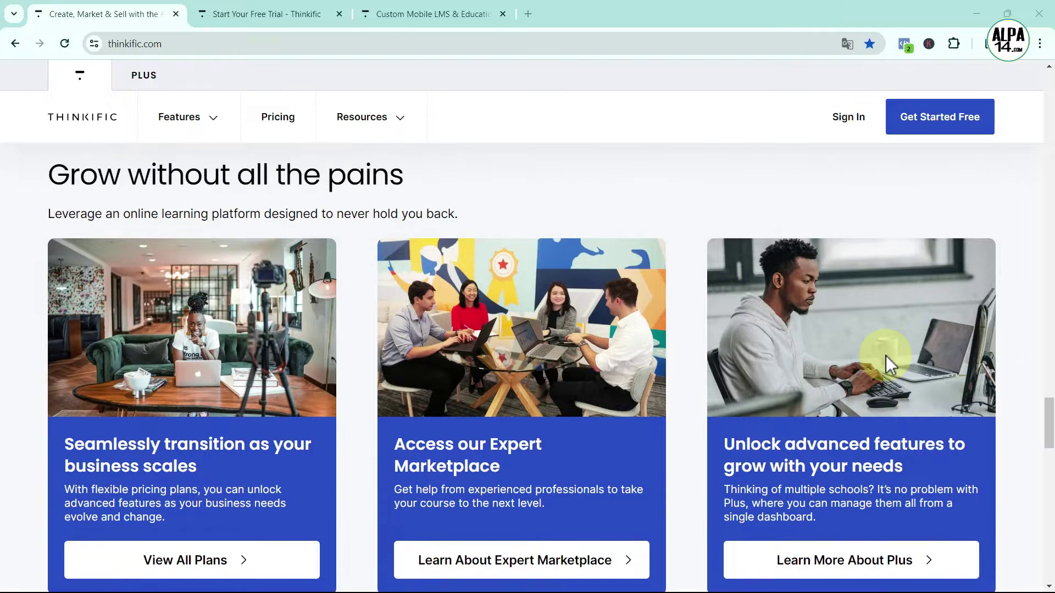
pyautogui.scroll(6, 885, 355)
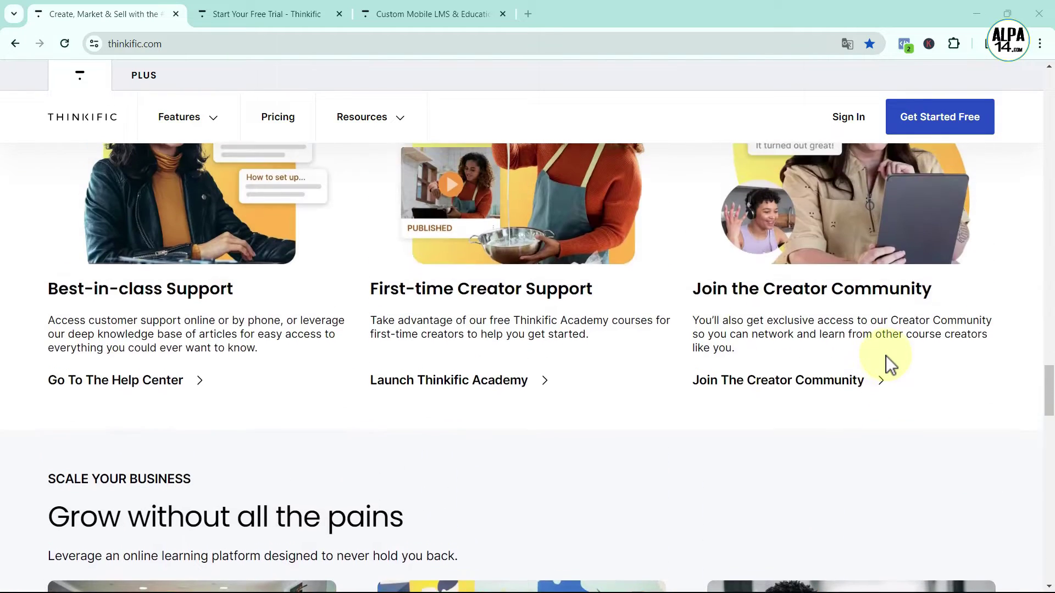
pyautogui.scroll(10, 886, 355)
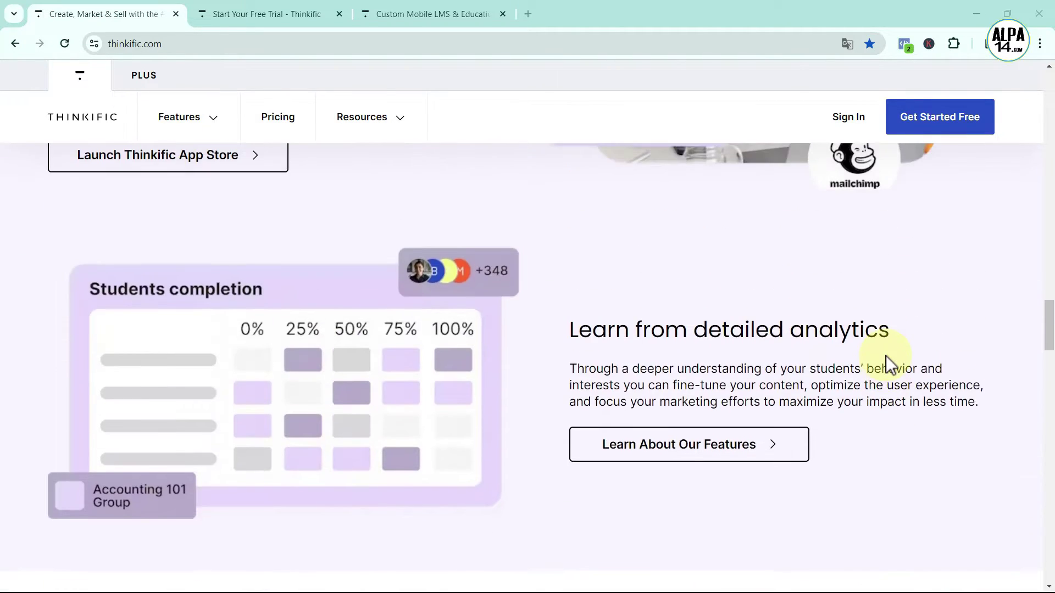
pyautogui.scroll(10, 886, 355)
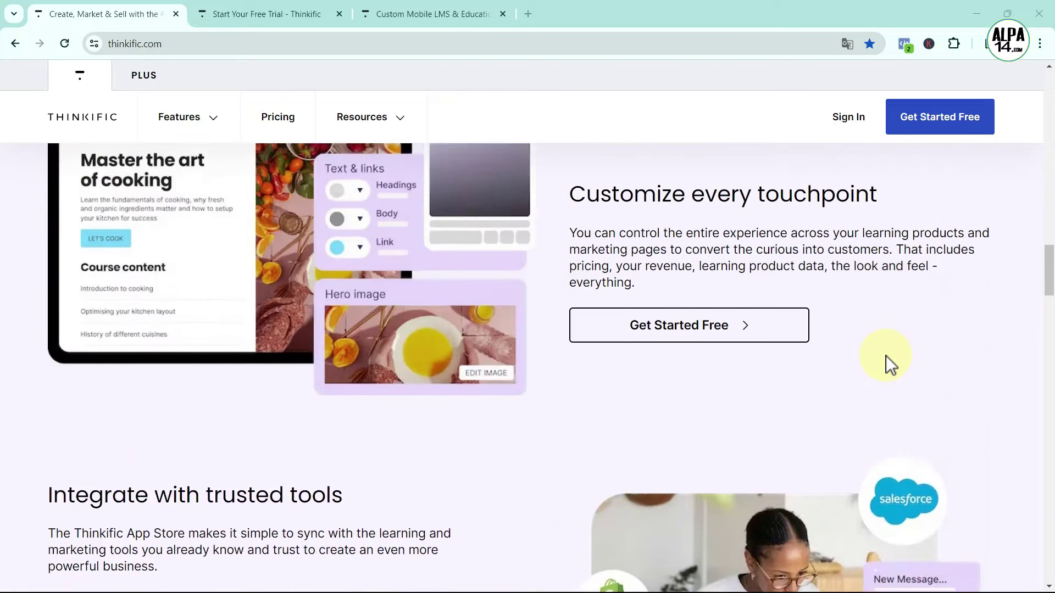
pyautogui.scroll(5, 886, 355)
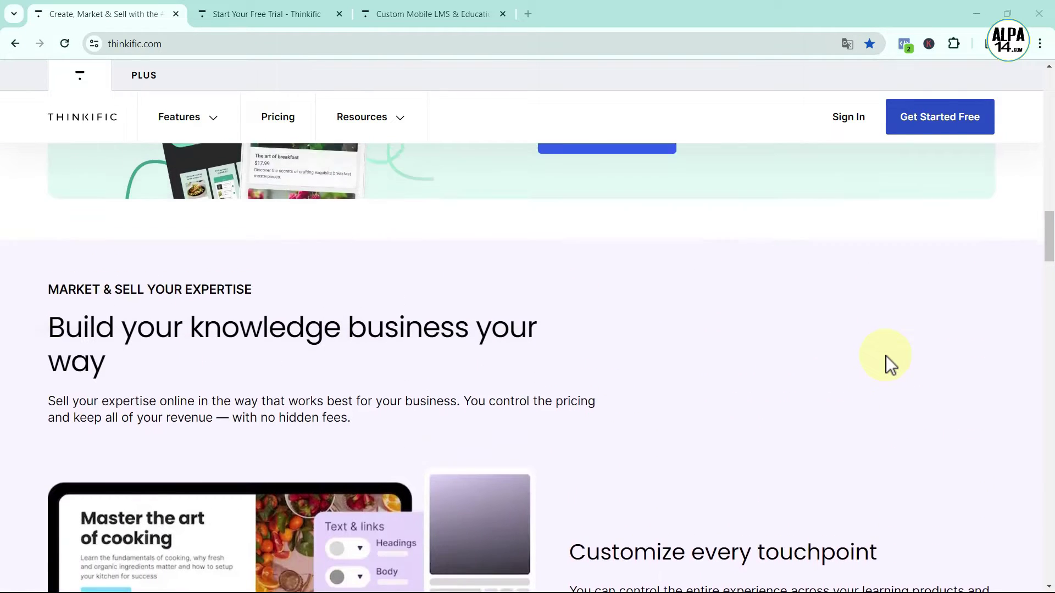
pyautogui.scroll(8, 886, 355)
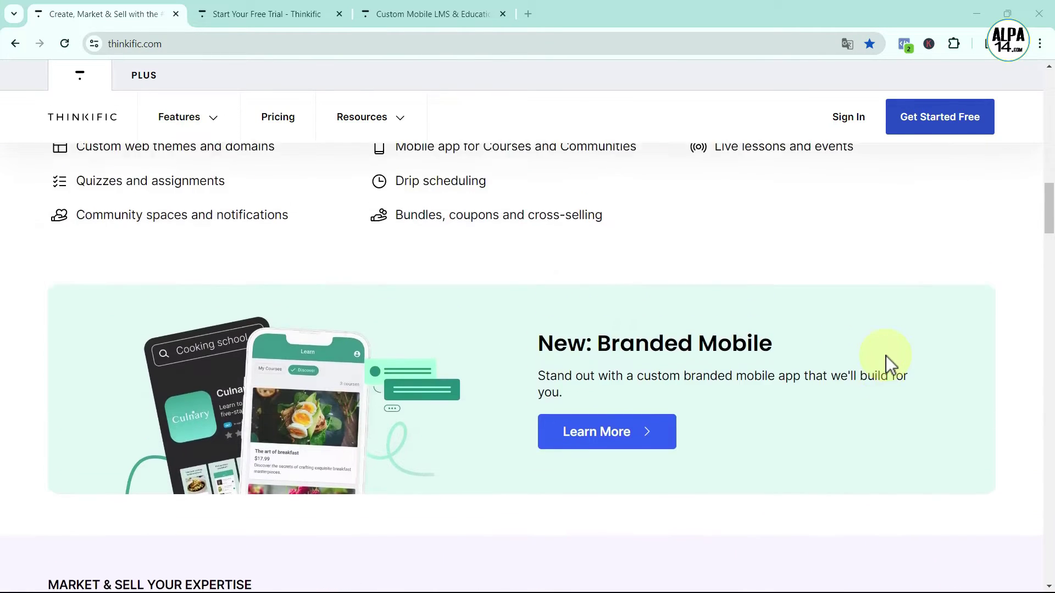
pyautogui.scroll(8, 885, 356)
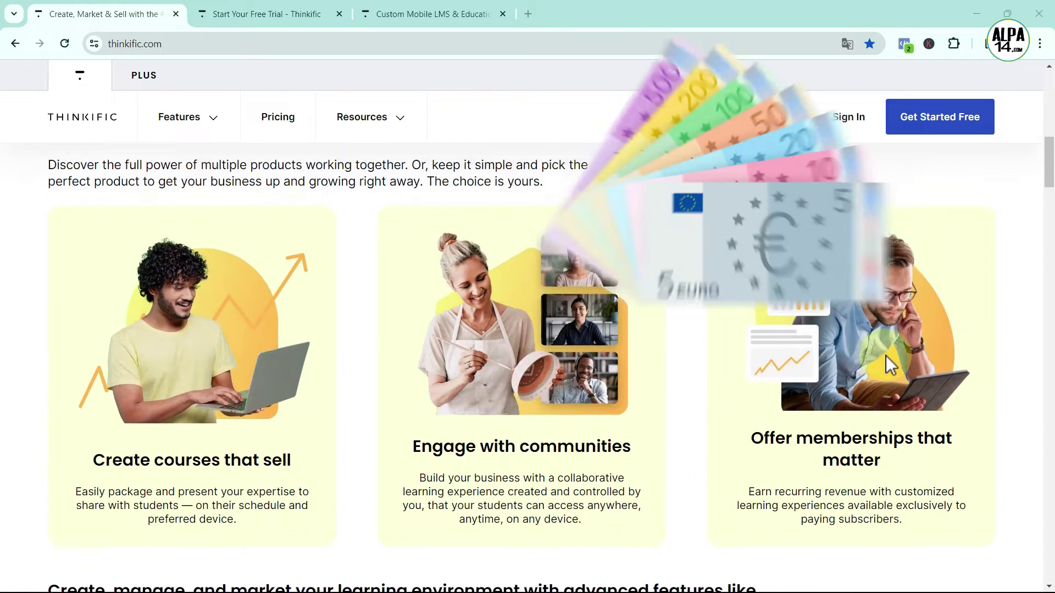
pyautogui.scroll(-1, 886, 355)
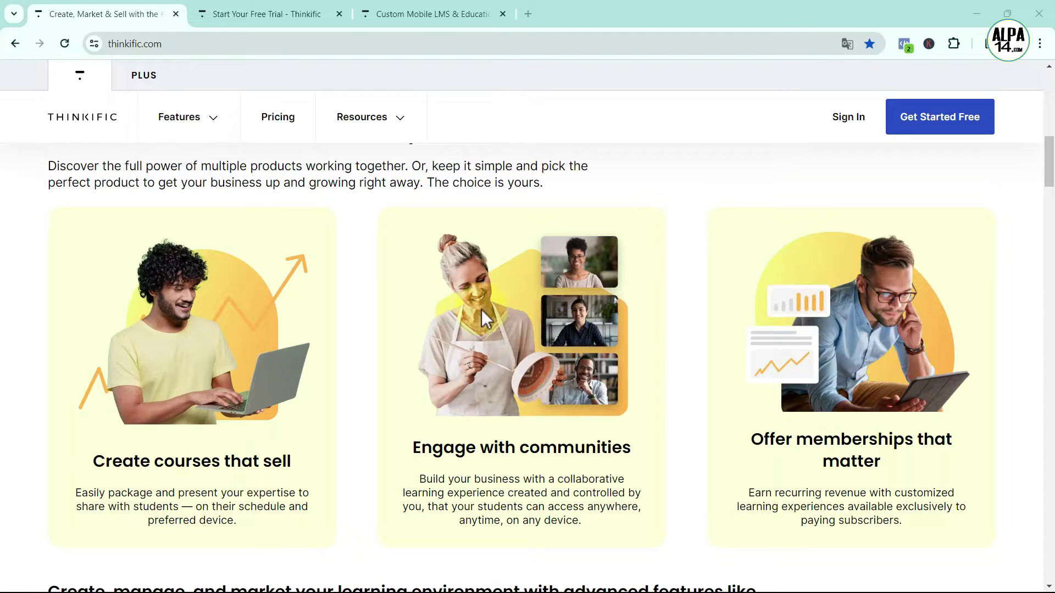
pyautogui.scroll(-6, 776, 255)
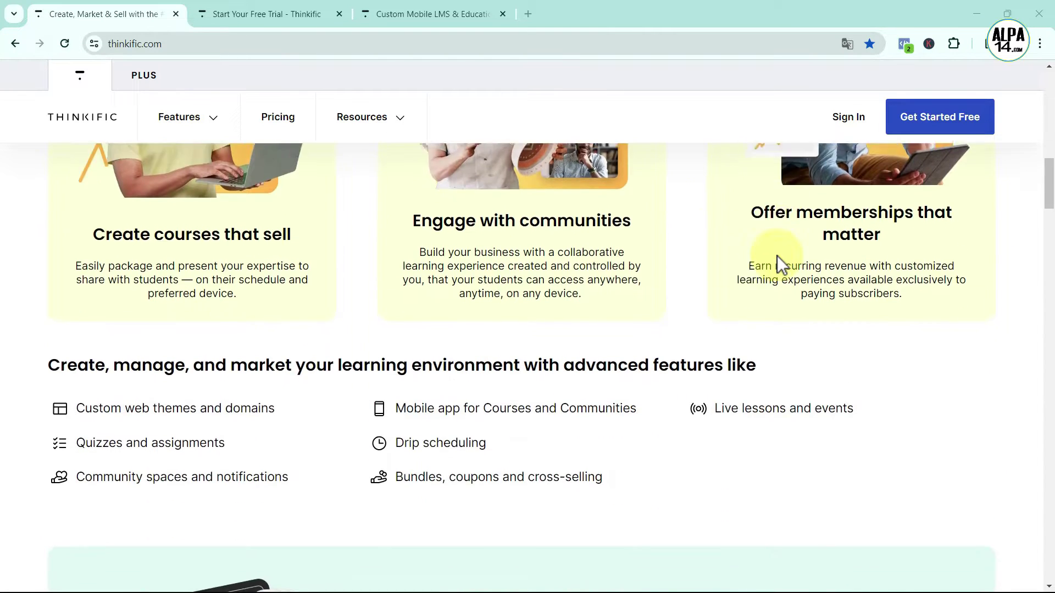
pyautogui.scroll(8, 989, 326)
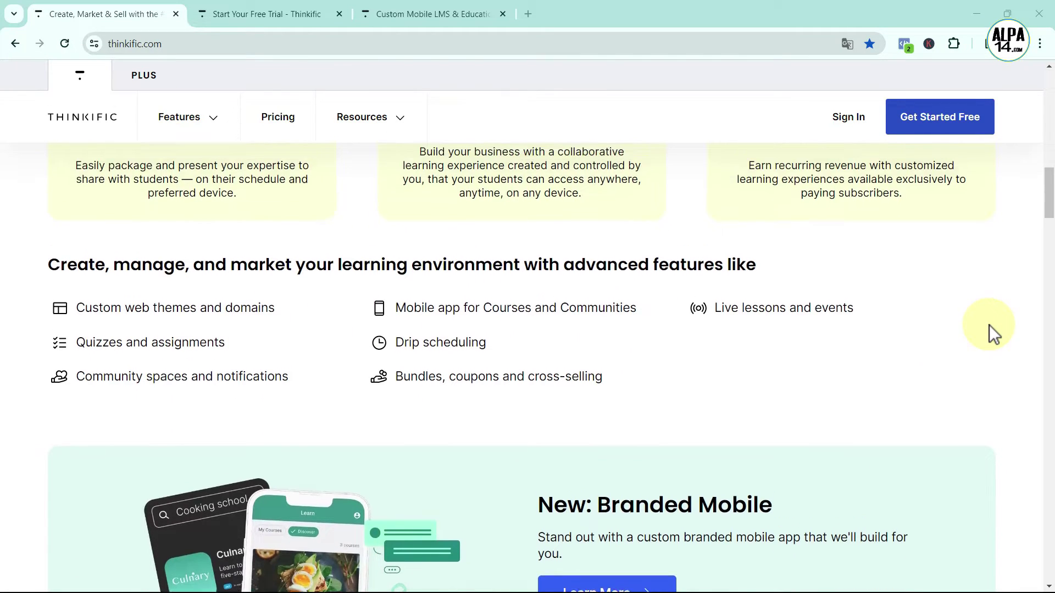
pyautogui.scroll(3, 989, 324)
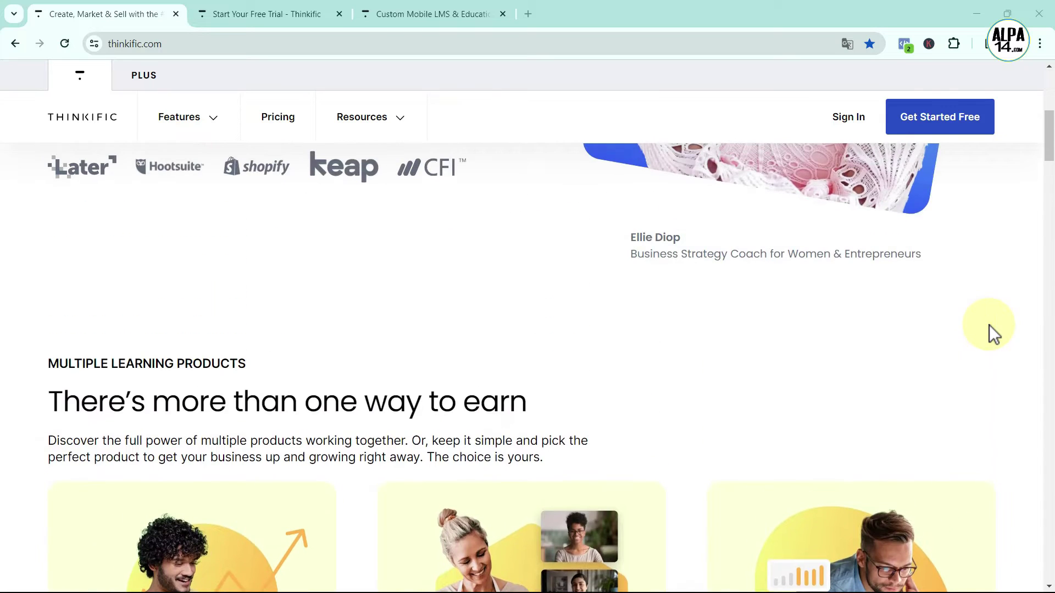
pyautogui.scroll(3, 989, 325)
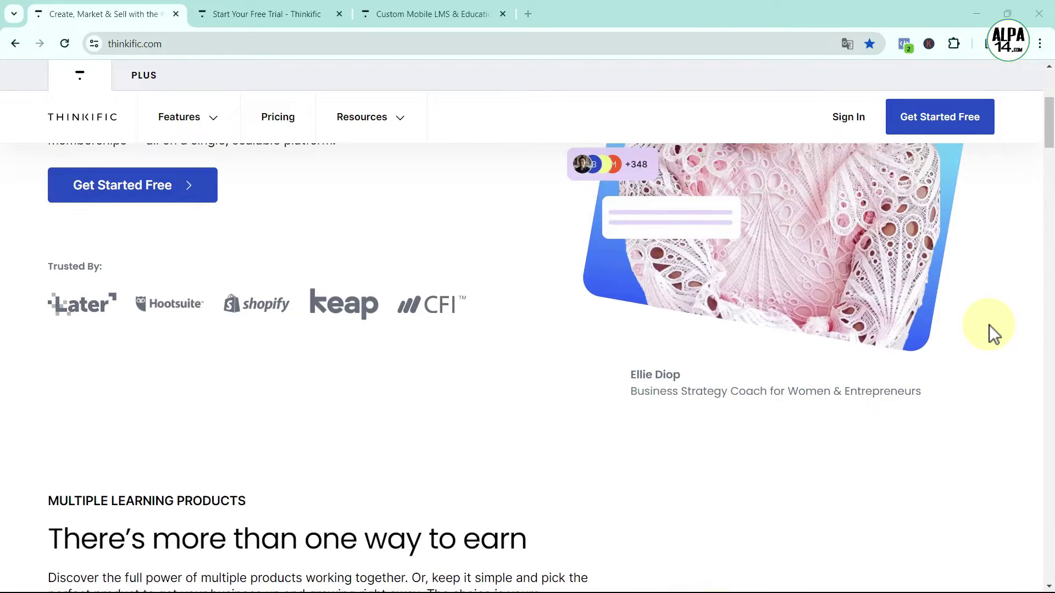
pyautogui.scroll(5, 989, 325)
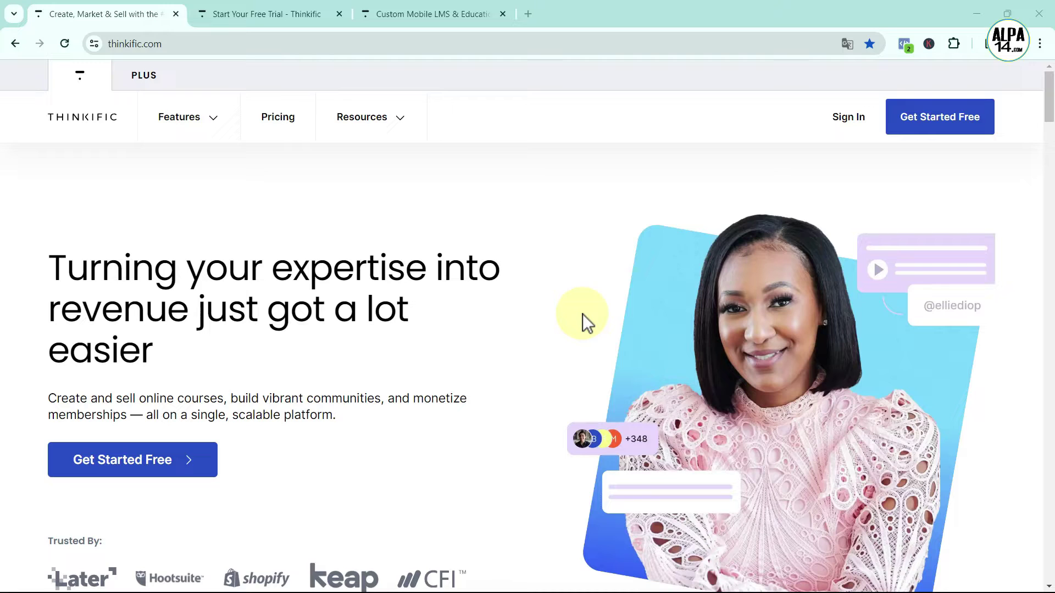
# Open the Pricing page, review the plans, then switch to the free-trial sign-up tab
pyautogui.click(276, 118)
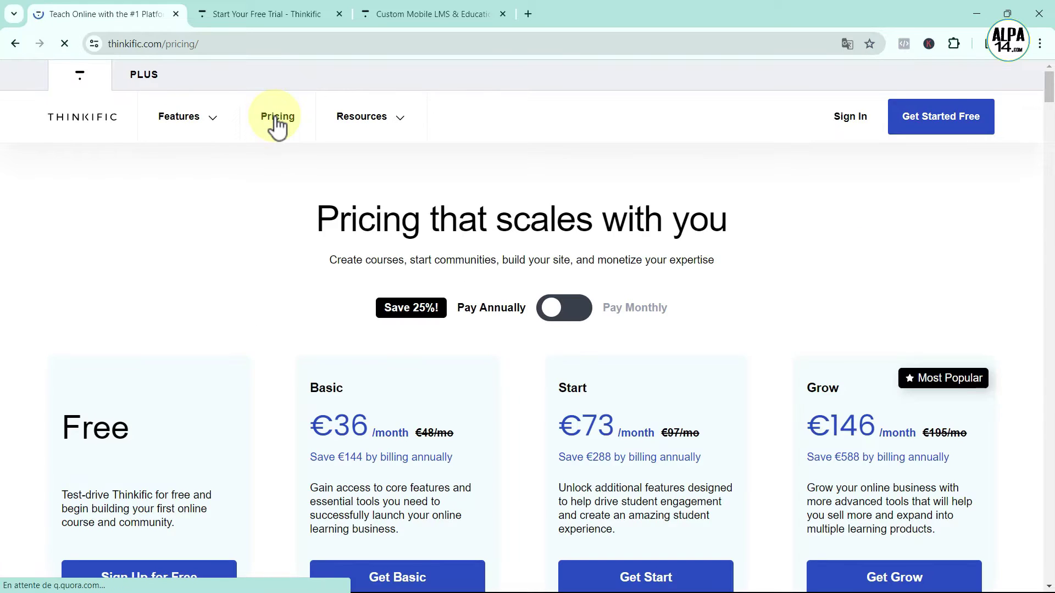
pyautogui.scroll(-1, 285, 183)
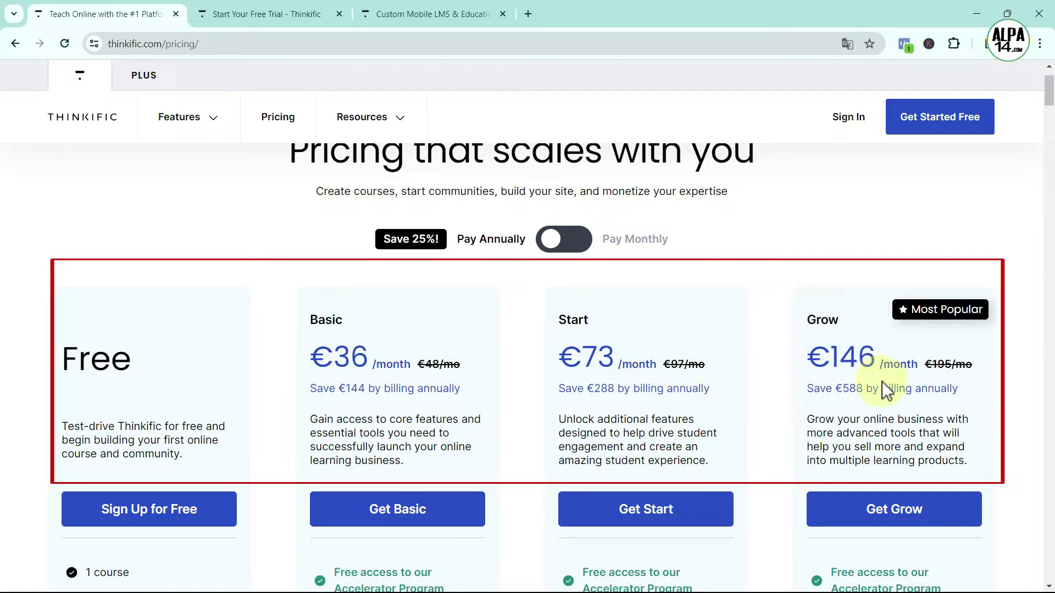
pyautogui.scroll(1, 882, 383)
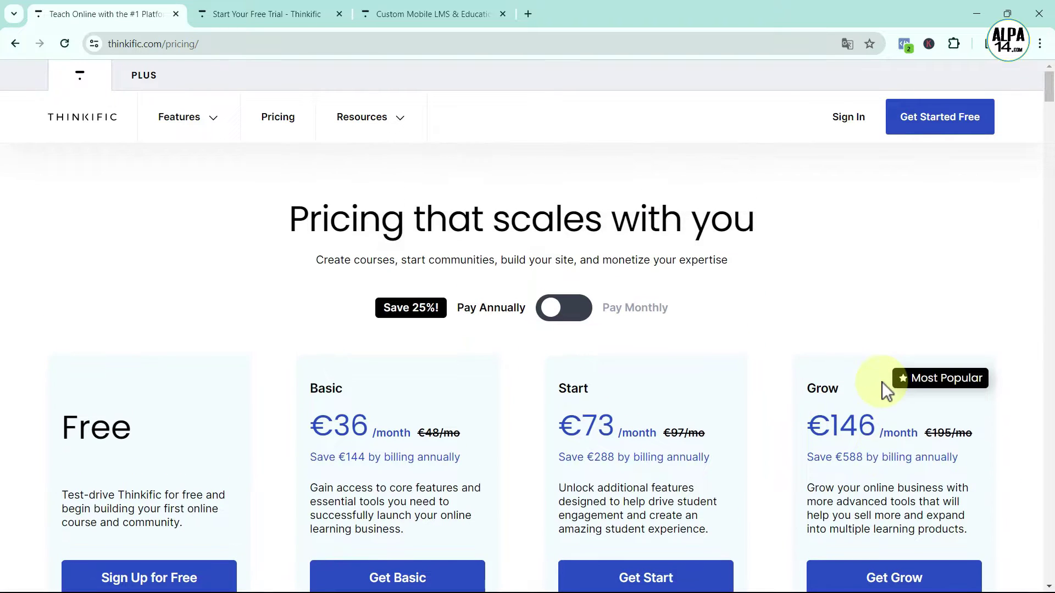
pyautogui.click(240, 13)
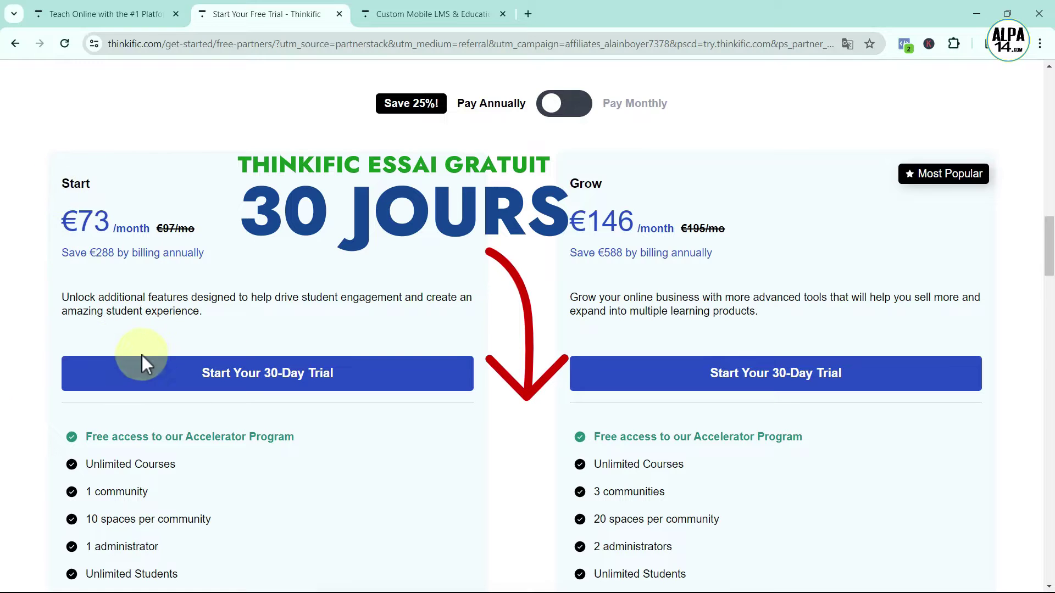
# Select the Start and Grow plan names on the free-trial page
pyautogui.doubleClick(69, 183)
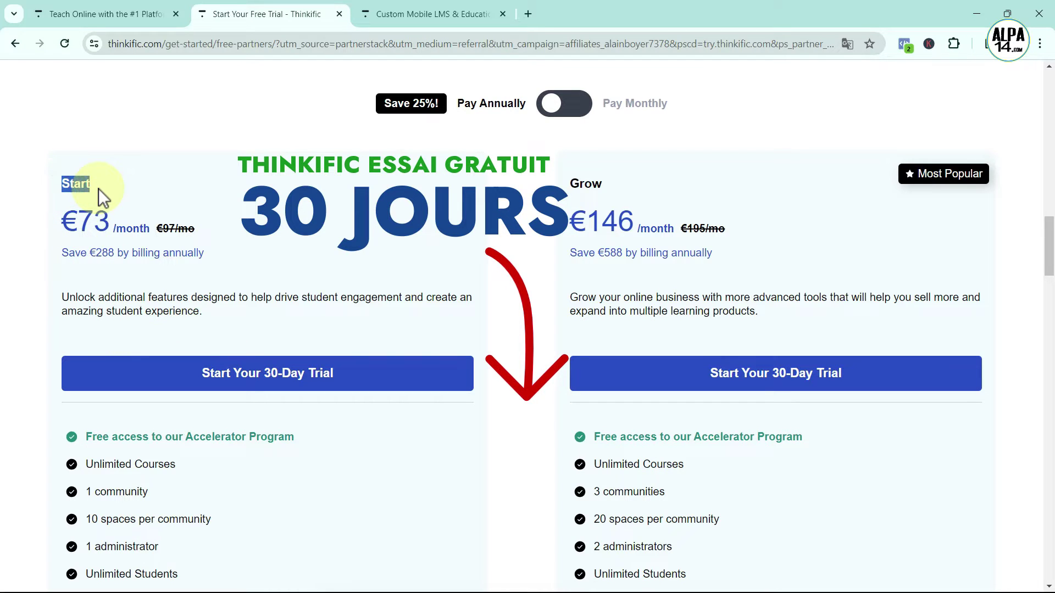
pyautogui.doubleClick(576, 185)
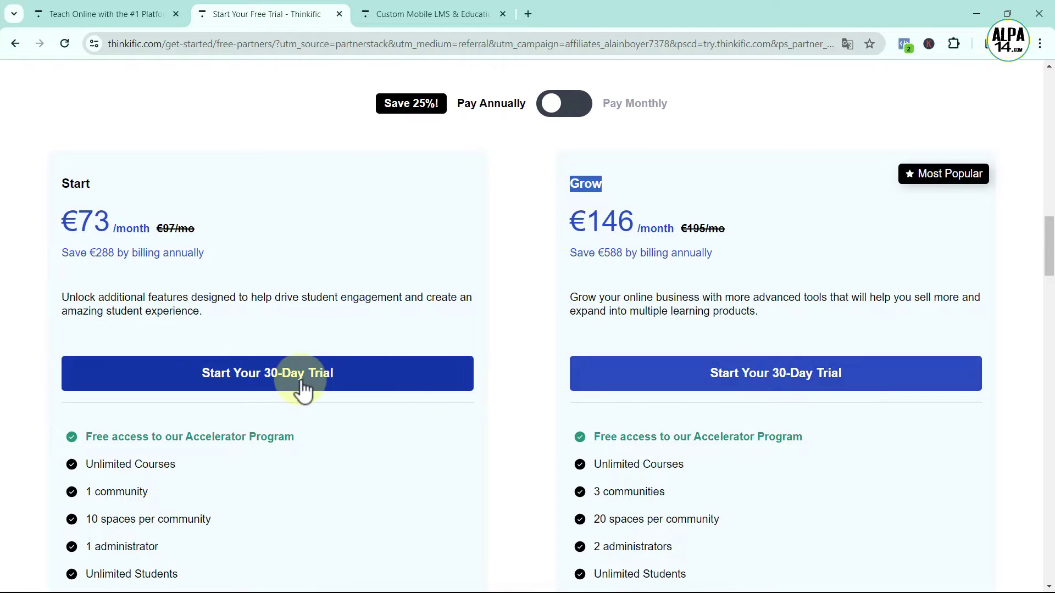
pyautogui.scroll(-2, 712, 396)
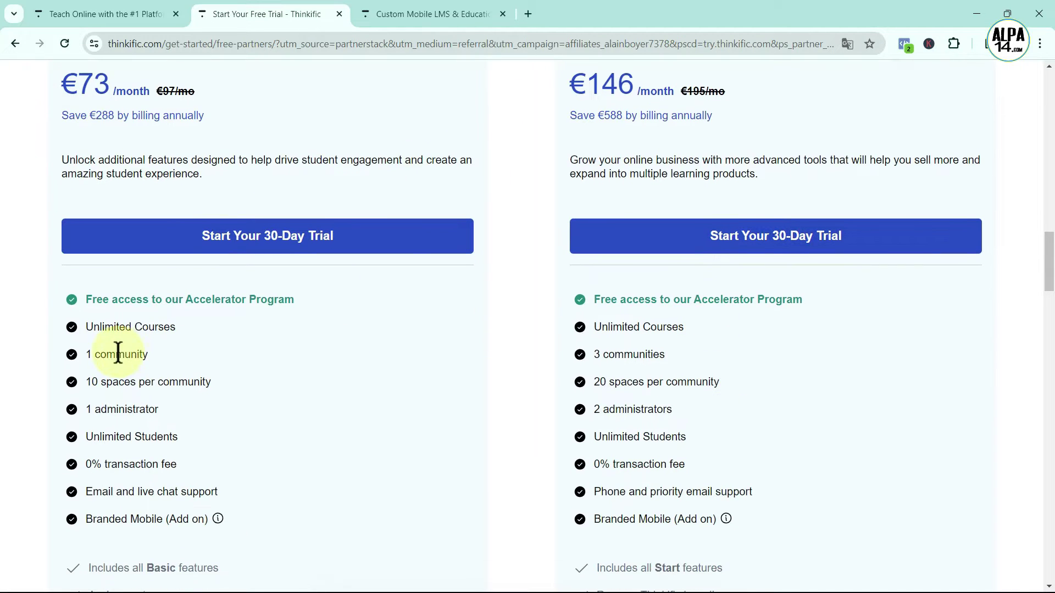
pyautogui.scroll(3, 598, 361)
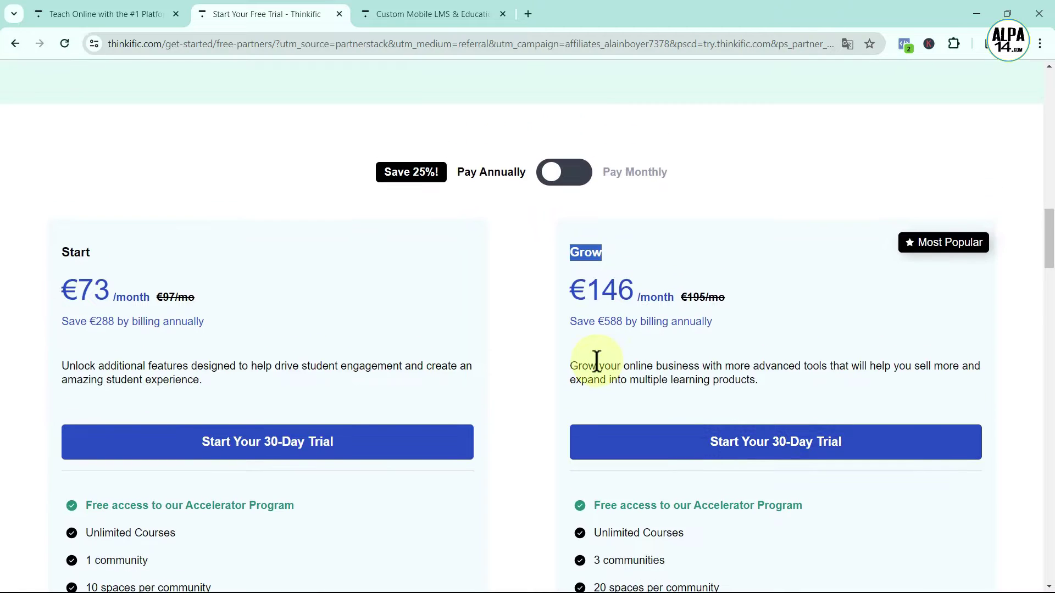
# Return to the page comparing the Free, Basic, Start and Grow plans
pyautogui.click(116, 20)
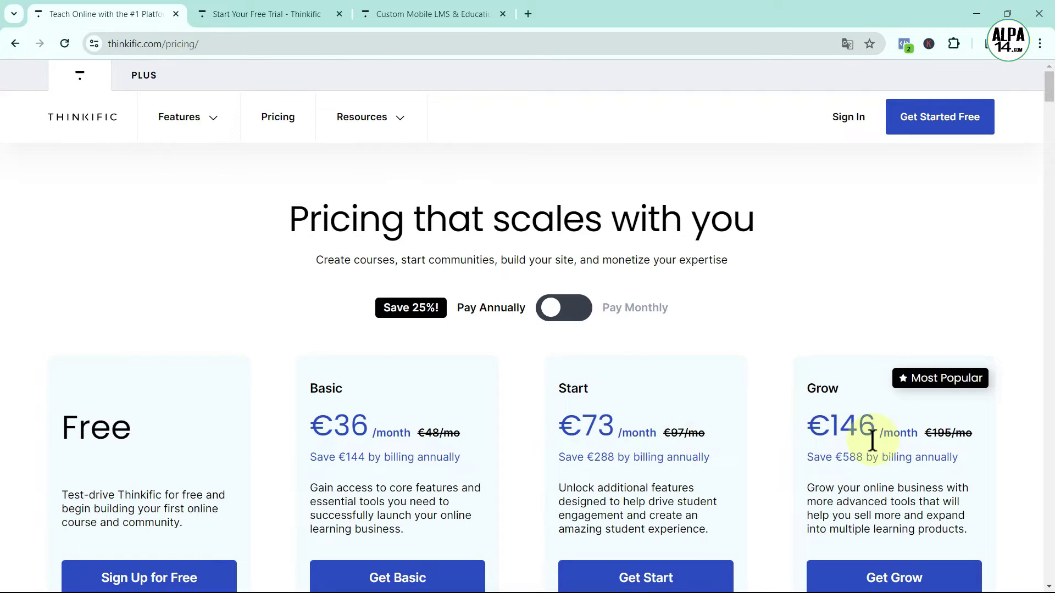
pyautogui.scroll(-1, 873, 439)
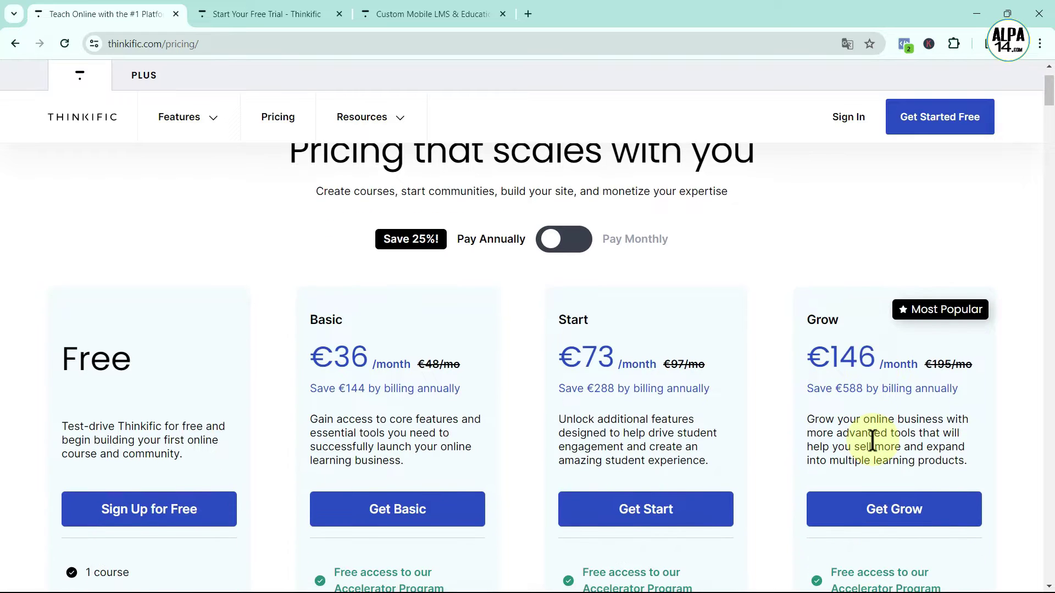
pyautogui.scroll(1, 872, 439)
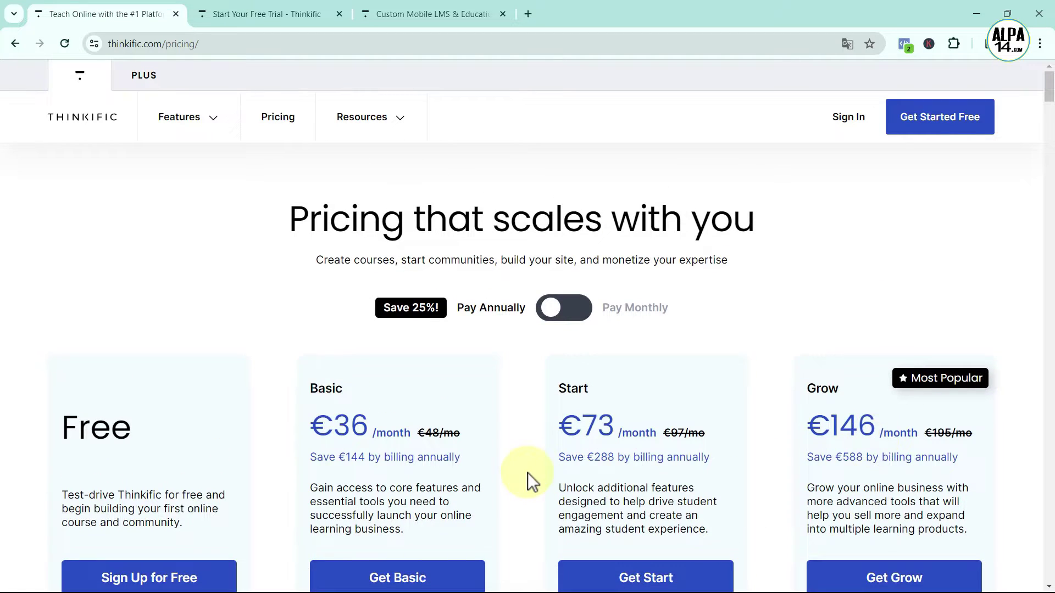
pyautogui.click(574, 311)
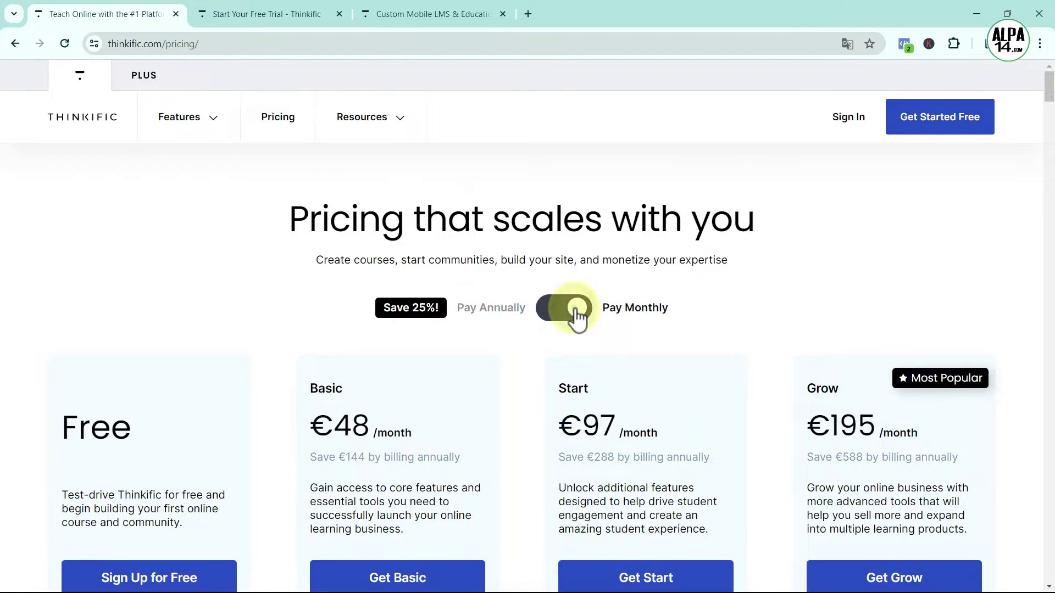
pyautogui.click(554, 320)
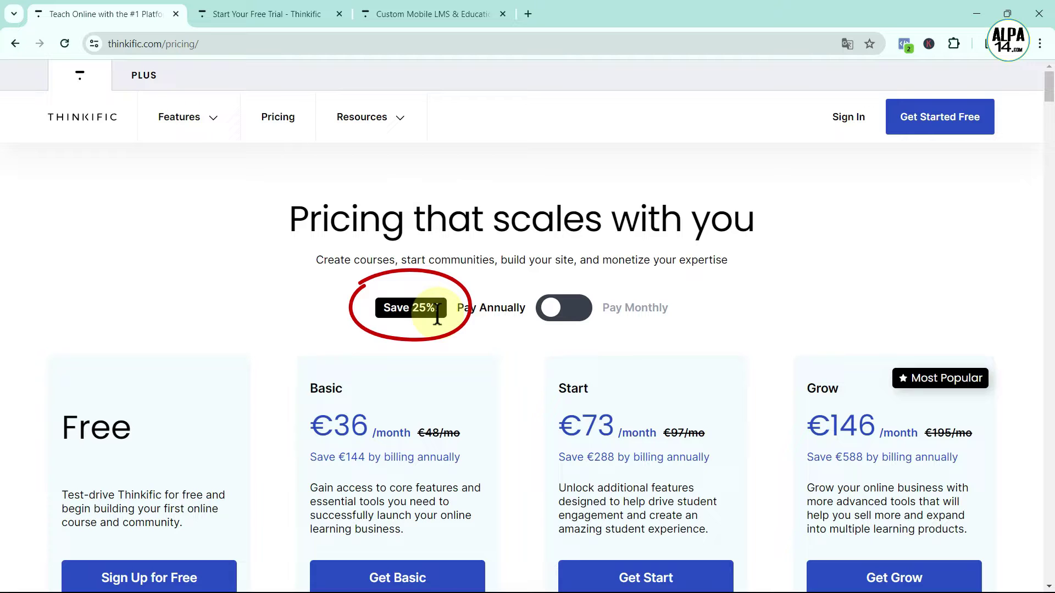
pyautogui.scroll(-3, 493, 333)
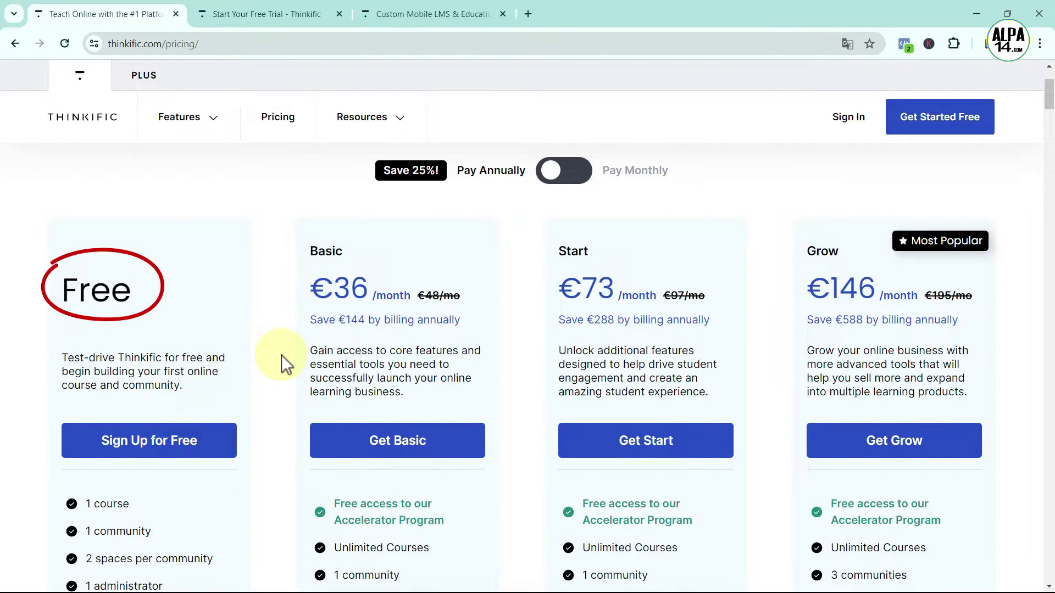
pyautogui.scroll(-1, 281, 355)
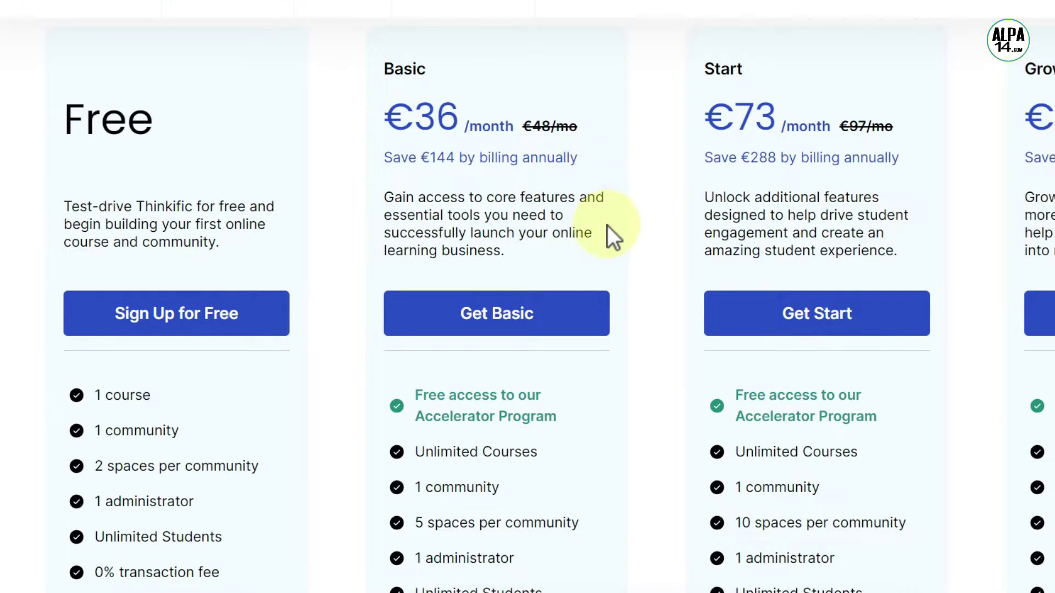
pyautogui.scroll(-1, 607, 225)
pyautogui.scroll(1, 608, 241)
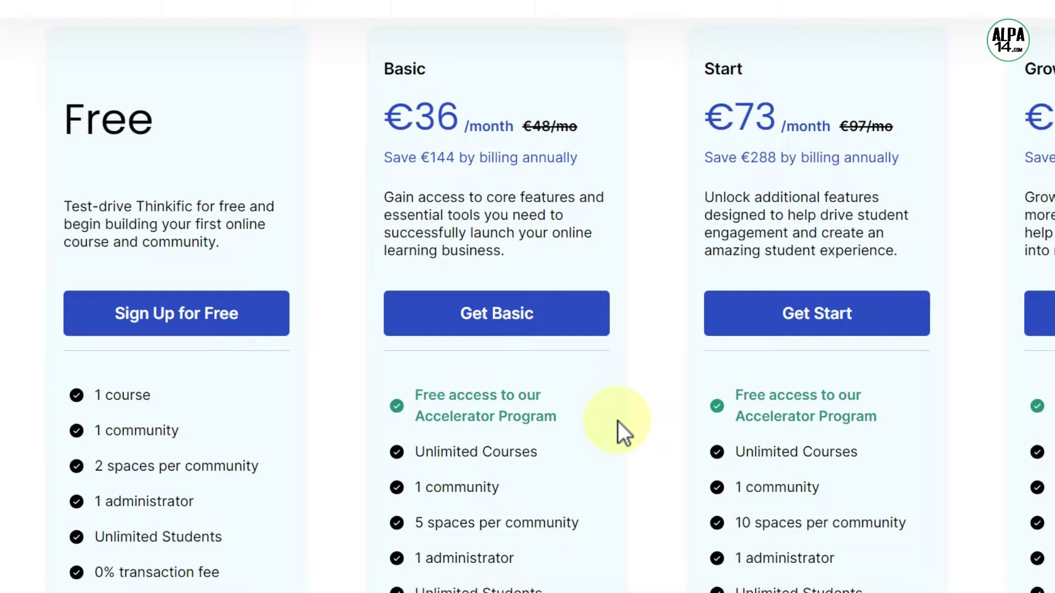
pyautogui.scroll(-3, 618, 421)
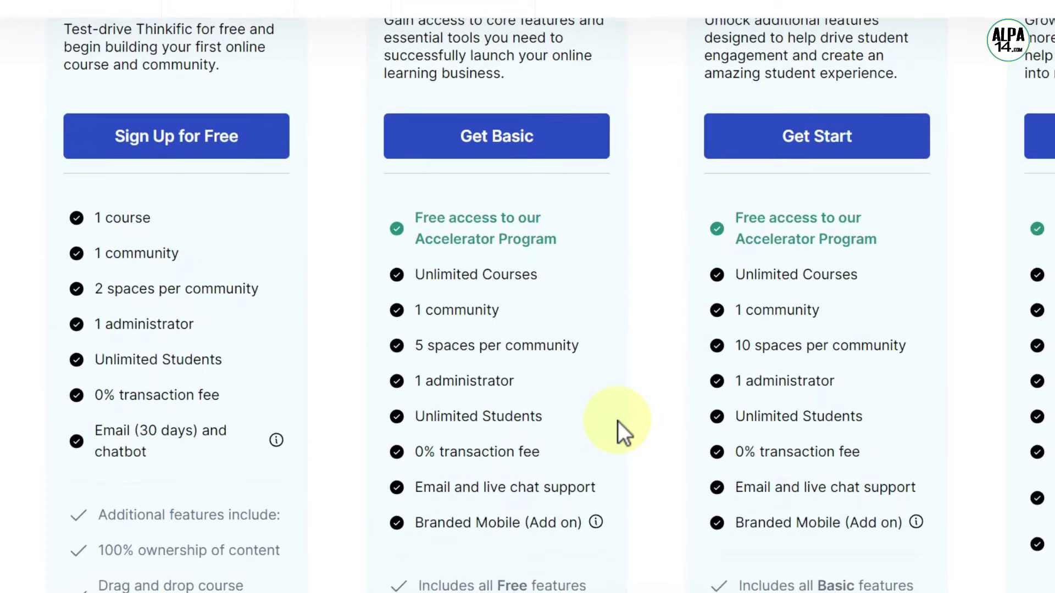
pyautogui.moveTo(417, 275); pyautogui.dragTo(547, 280)
pyautogui.click(573, 285)
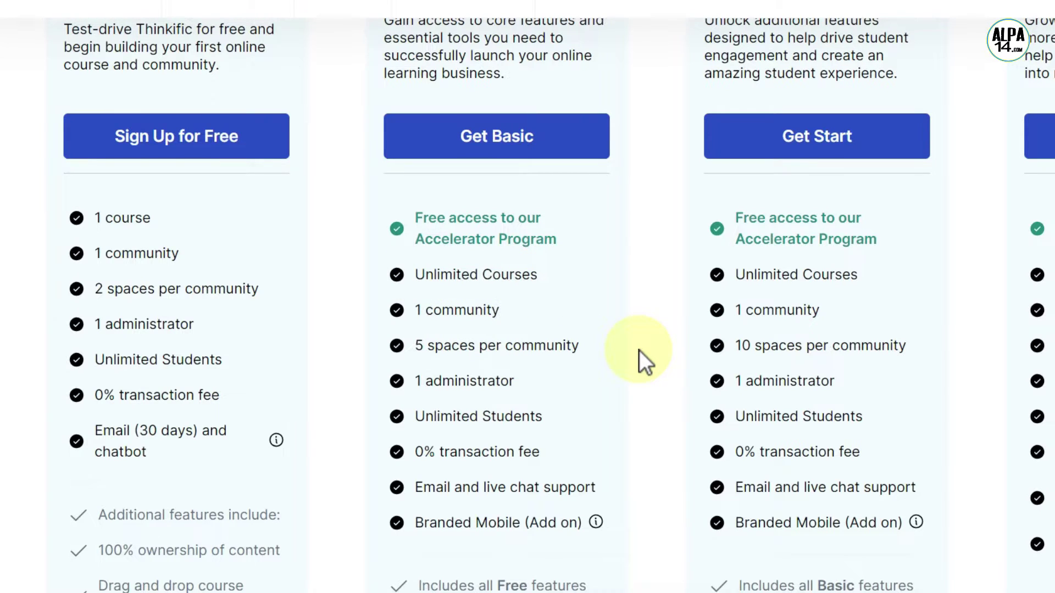
pyautogui.scroll(-3, 638, 351)
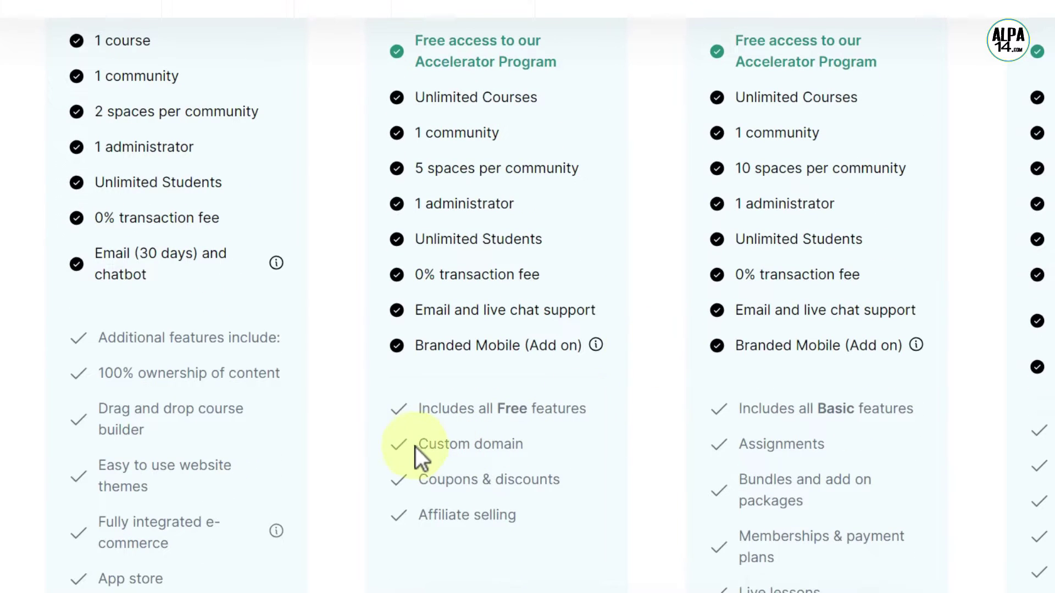
pyautogui.moveTo(419, 444); pyautogui.dragTo(547, 447)
pyautogui.click(608, 443)
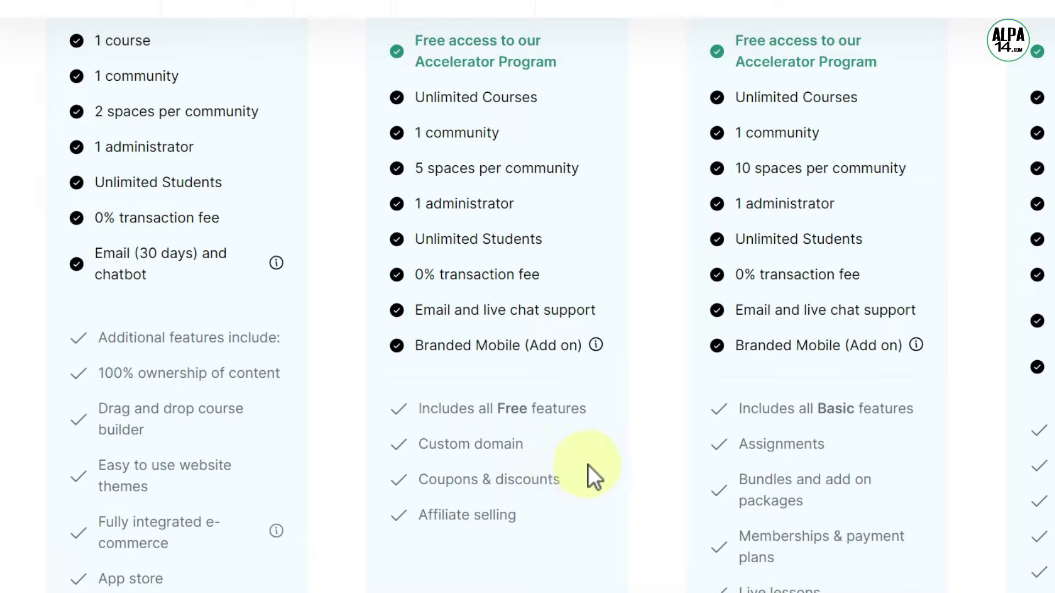
pyautogui.moveTo(417, 479); pyautogui.dragTo(563, 490)
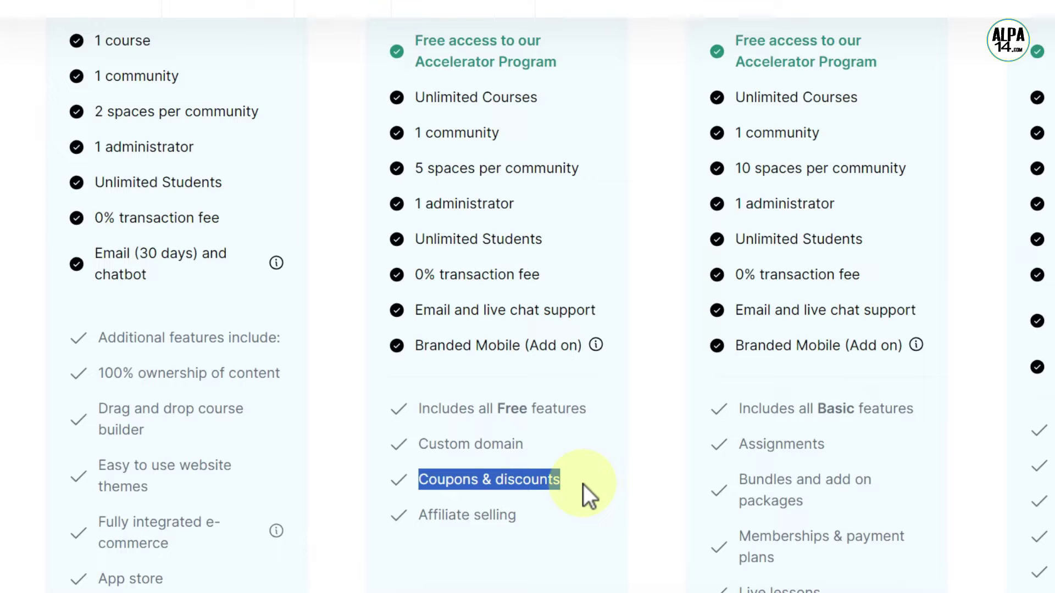
pyautogui.click(583, 484)
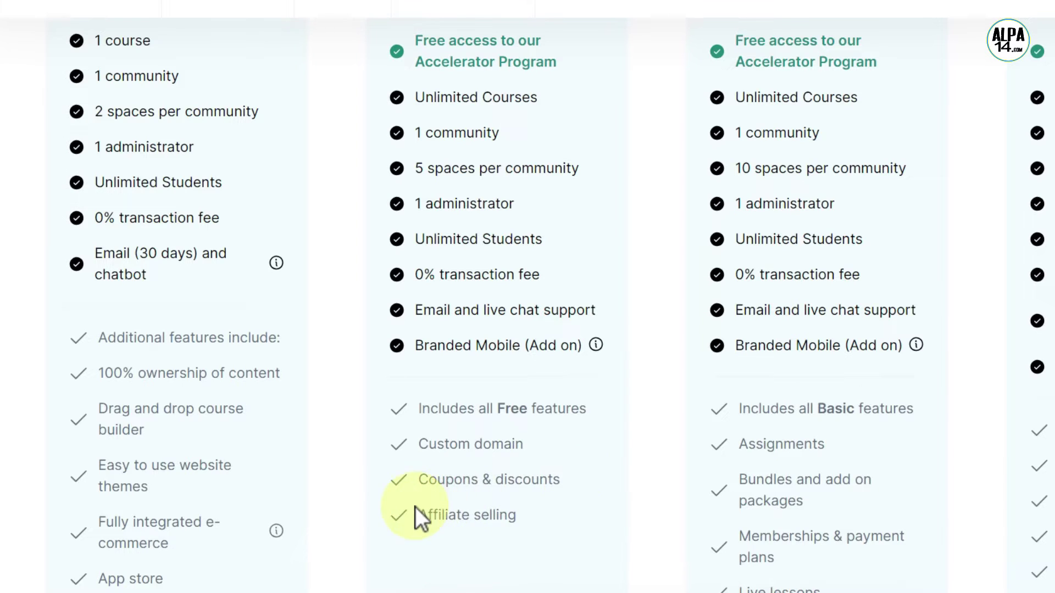
pyautogui.moveTo(420, 515); pyautogui.dragTo(518, 520)
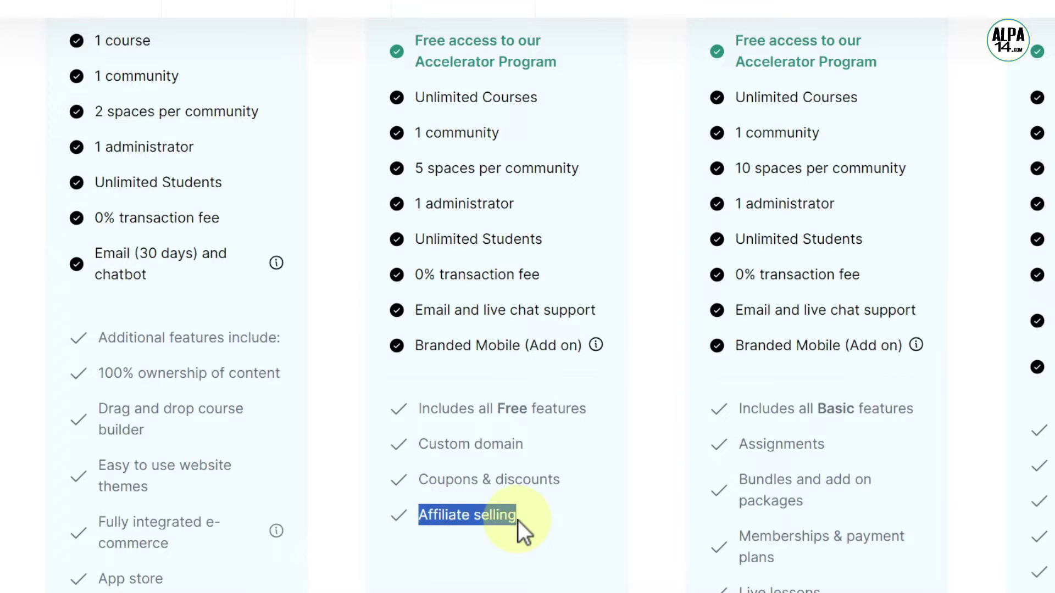
pyautogui.click(559, 515)
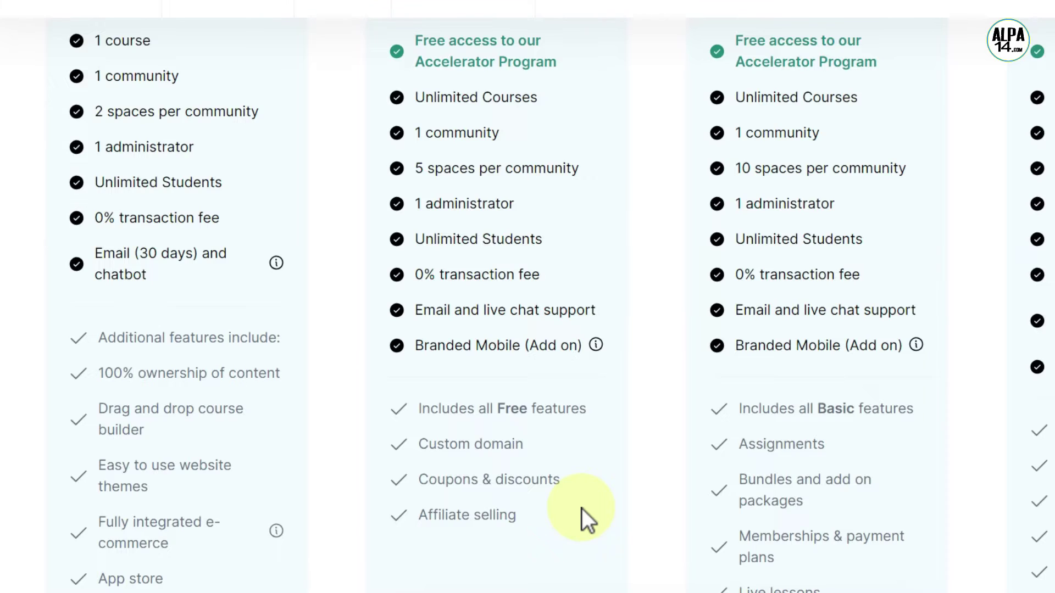
pyautogui.scroll(5, 582, 508)
pyautogui.scroll(2, 582, 509)
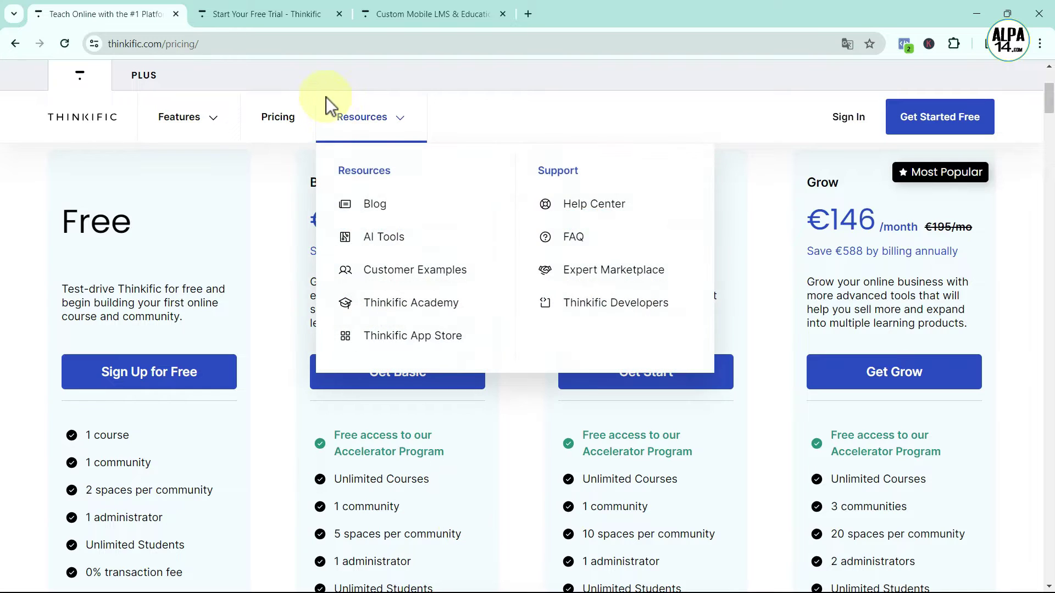
# Switch to the Branded Mobile page and highlight, then deselect, its $199/month price
pyautogui.click(392, 9)
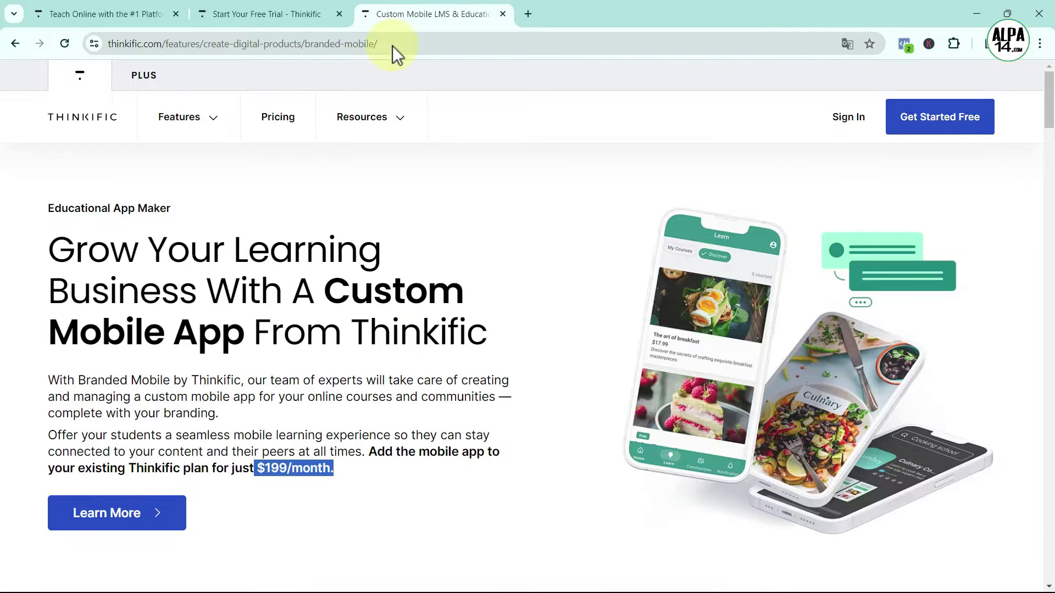
pyautogui.click(477, 509)
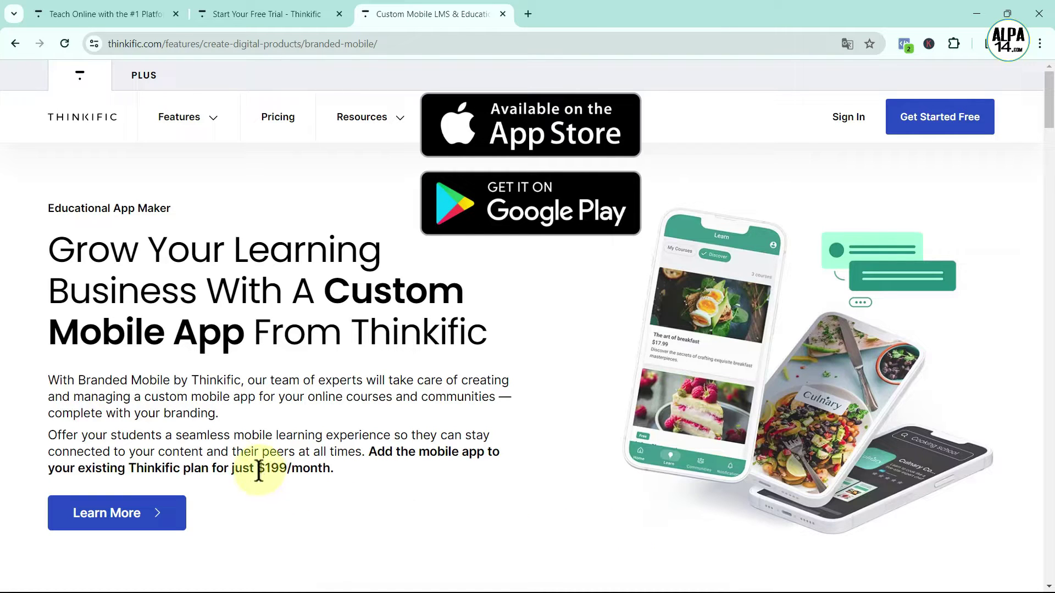
pyautogui.moveTo(256, 468); pyautogui.dragTo(330, 468)
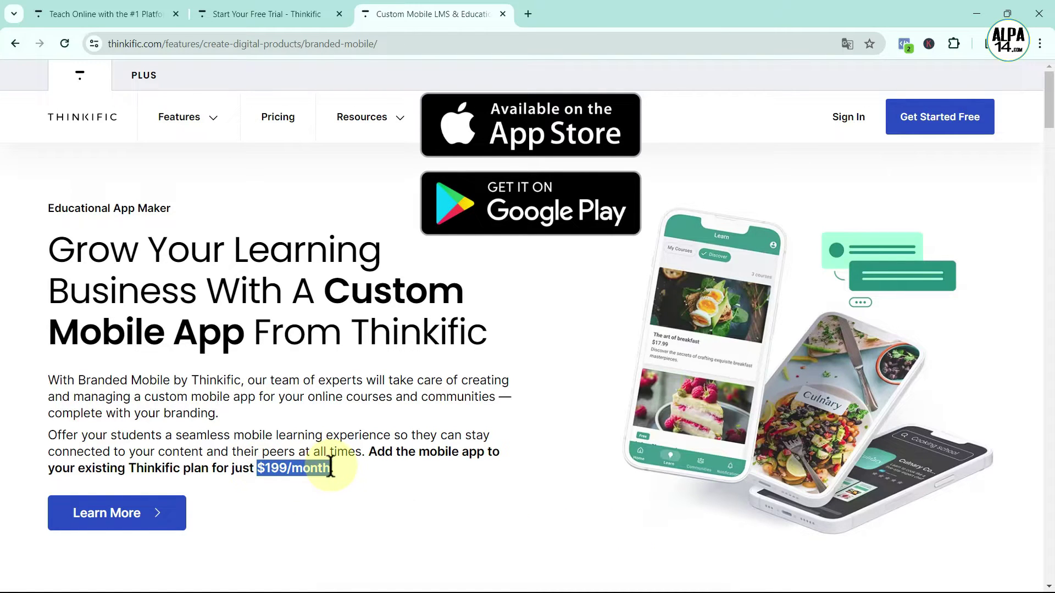
pyautogui.click(435, 493)
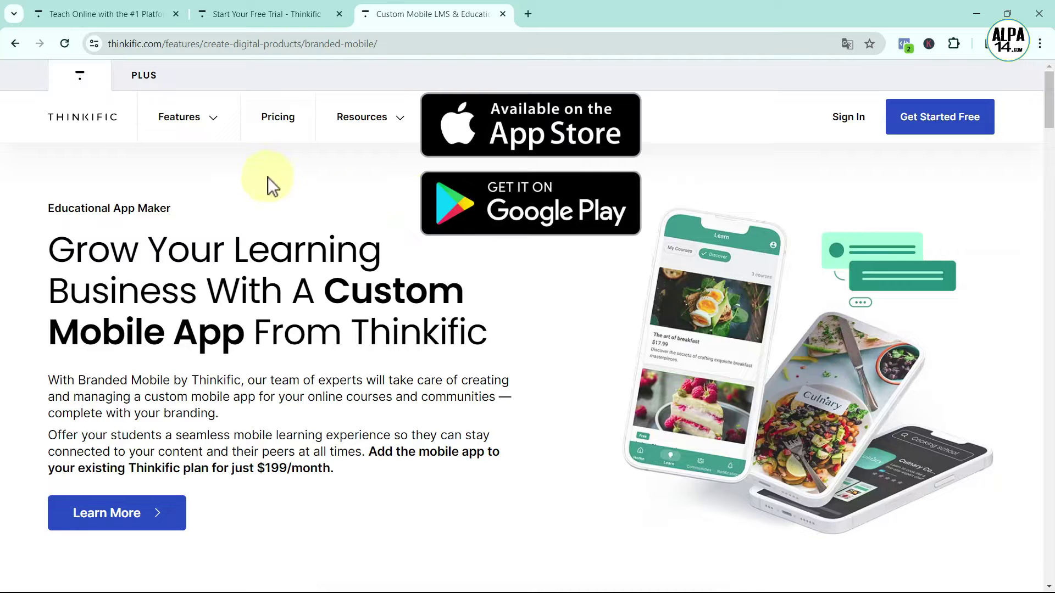
pyautogui.click(121, 15)
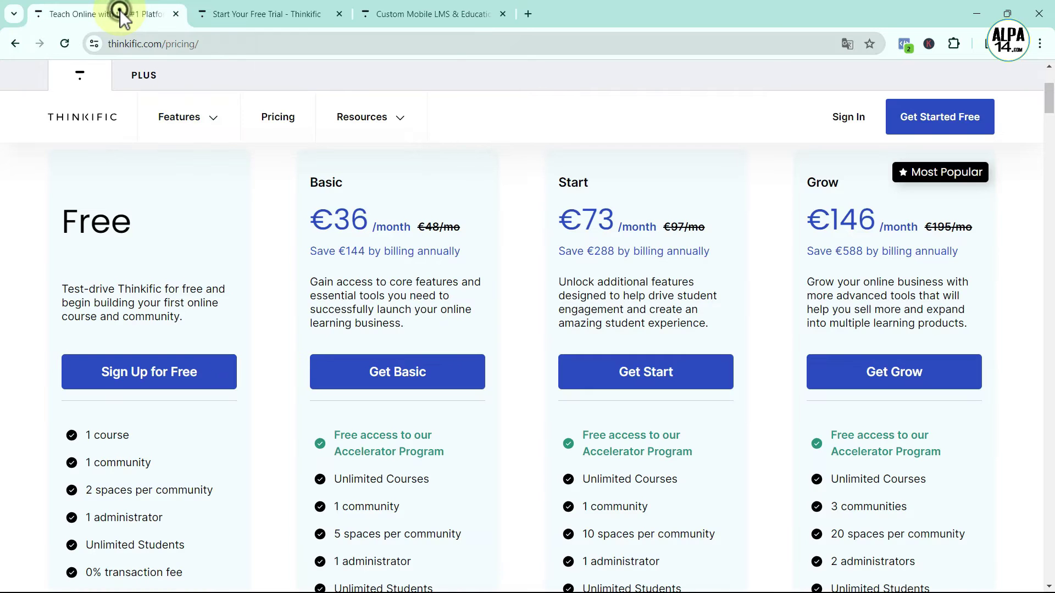
pyautogui.moveTo(558, 183); pyautogui.dragTo(588, 185)
pyautogui.click(726, 236)
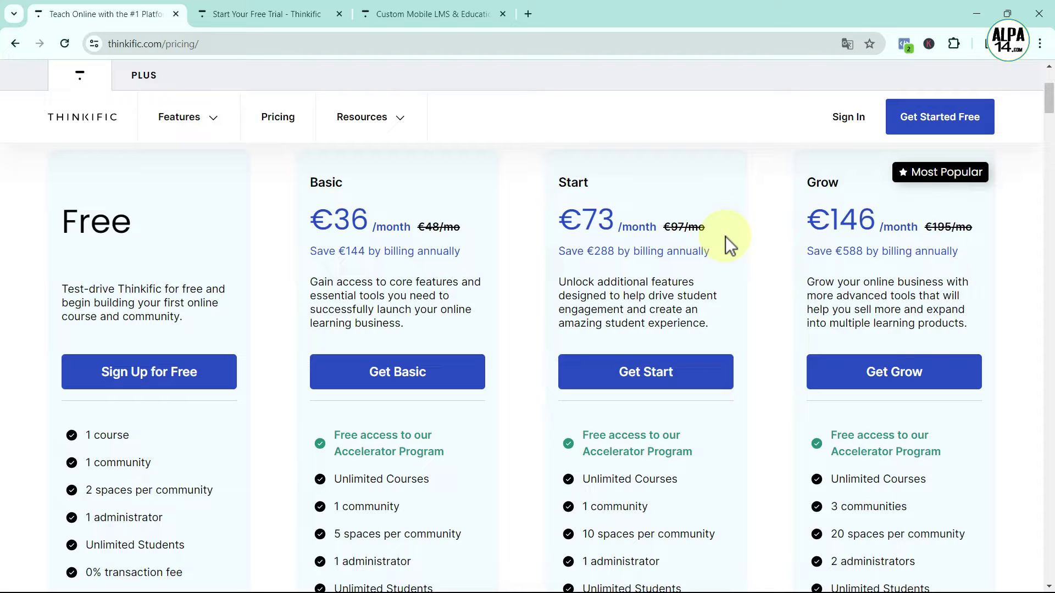
pyautogui.scroll(-3, 725, 237)
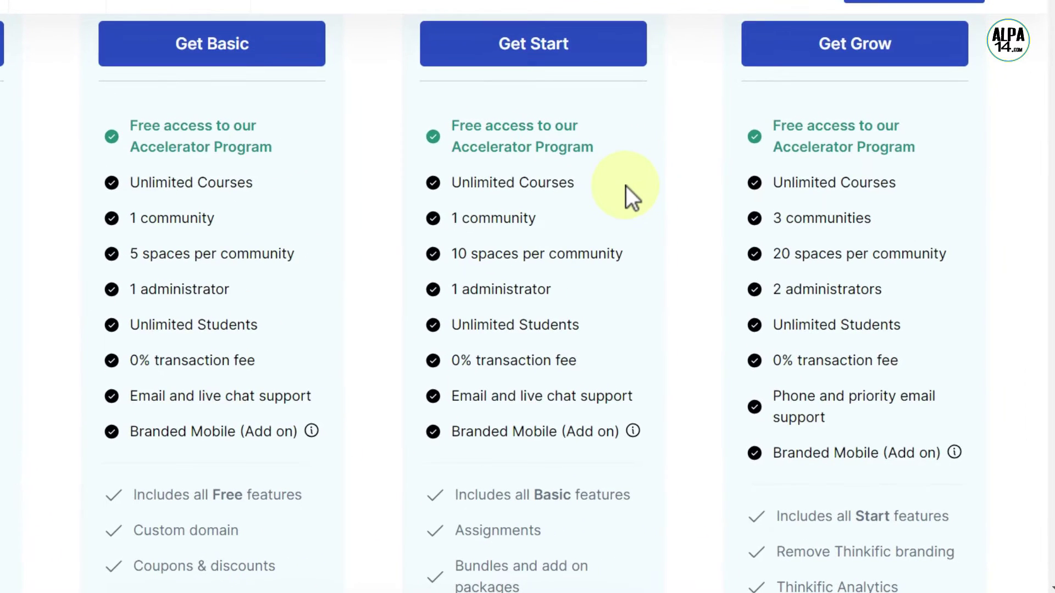
pyautogui.scroll(-3, 625, 185)
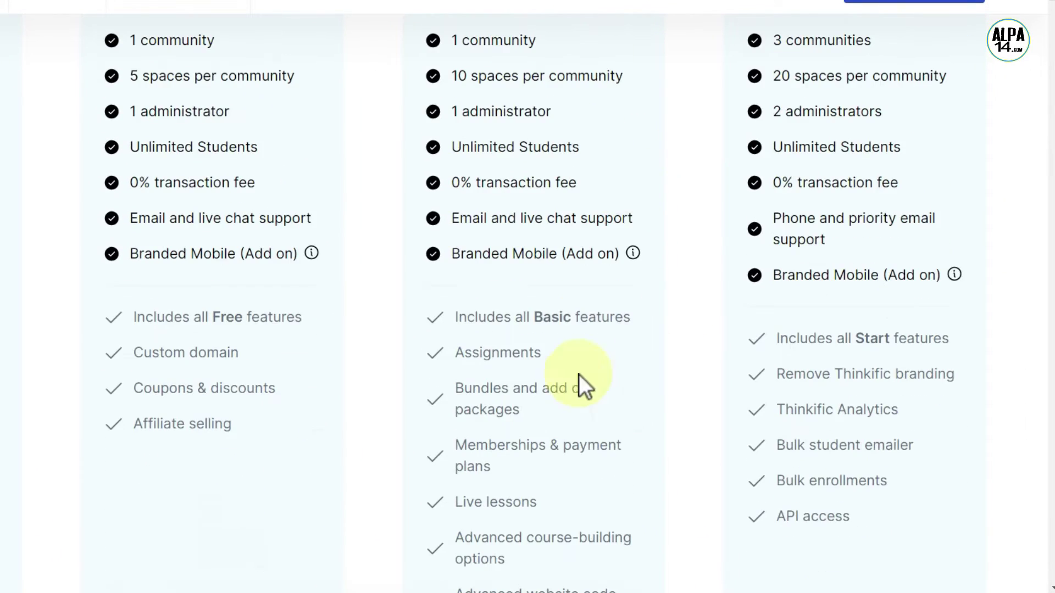
pyautogui.moveTo(454, 358); pyautogui.dragTo(551, 358)
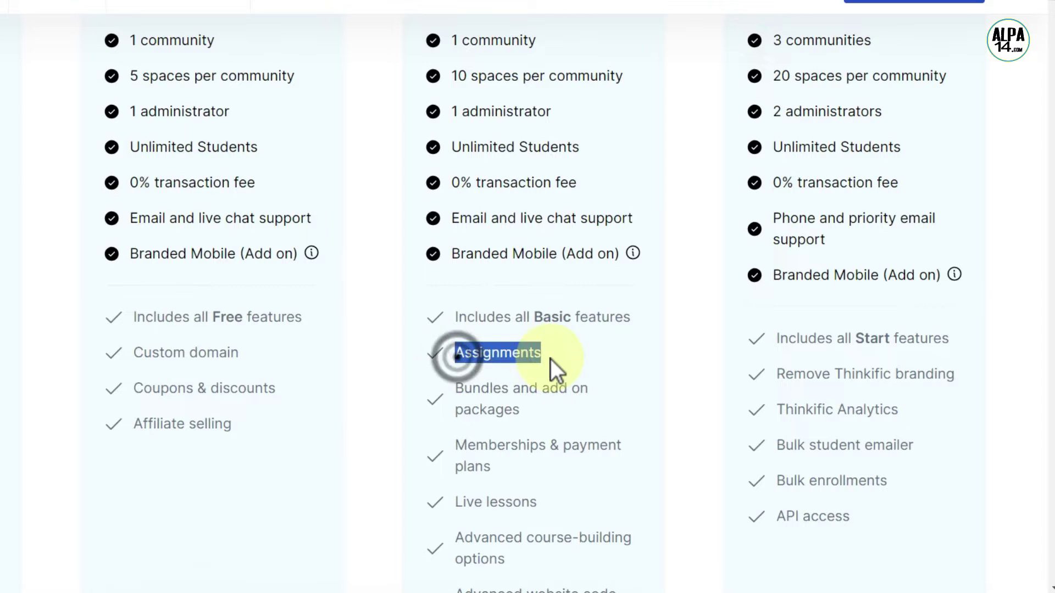
pyautogui.click(621, 358)
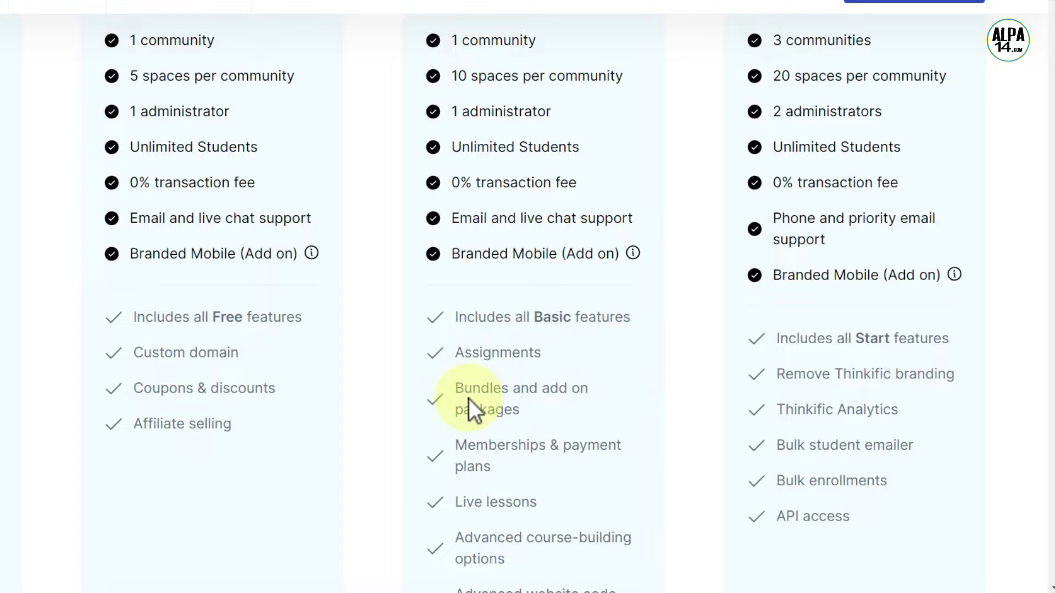
pyautogui.moveTo(454, 387); pyautogui.dragTo(521, 416)
pyautogui.click(599, 417)
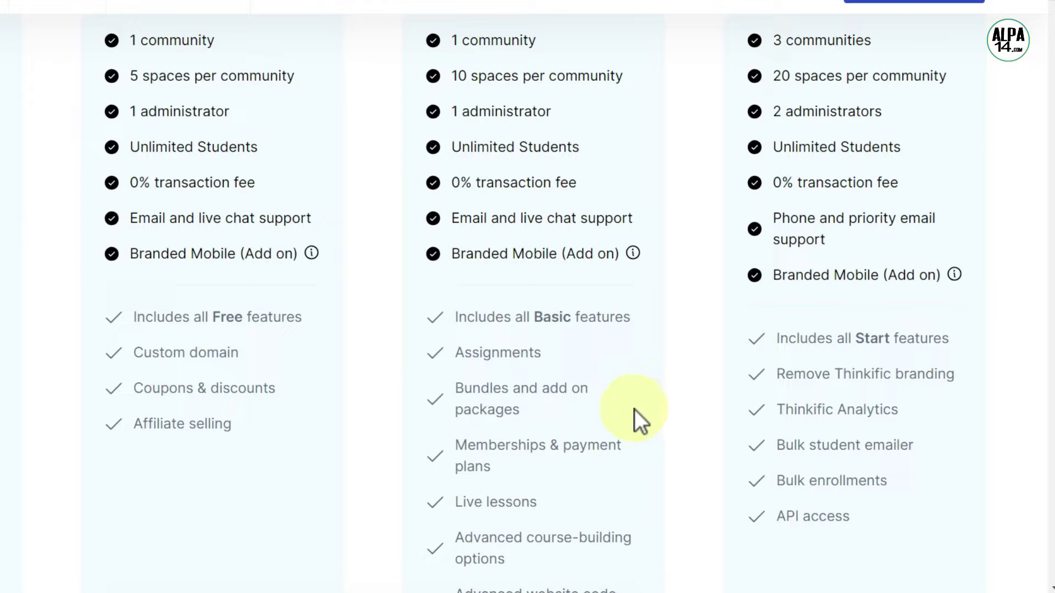
pyautogui.moveTo(454, 445); pyautogui.dragTo(505, 473)
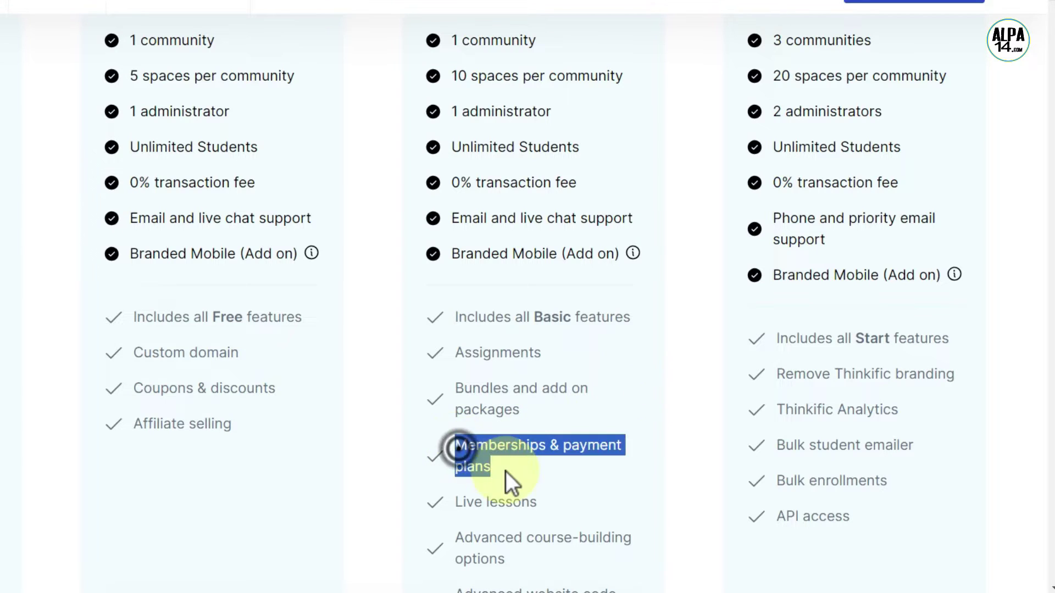
pyautogui.click(641, 481)
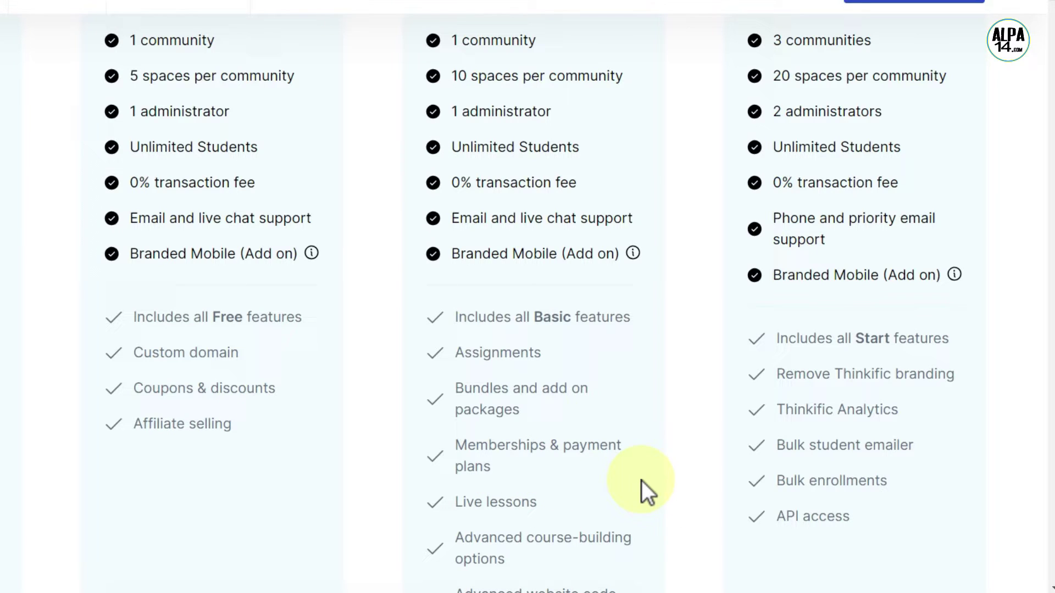
pyautogui.moveTo(455, 502); pyautogui.dragTo(556, 503)
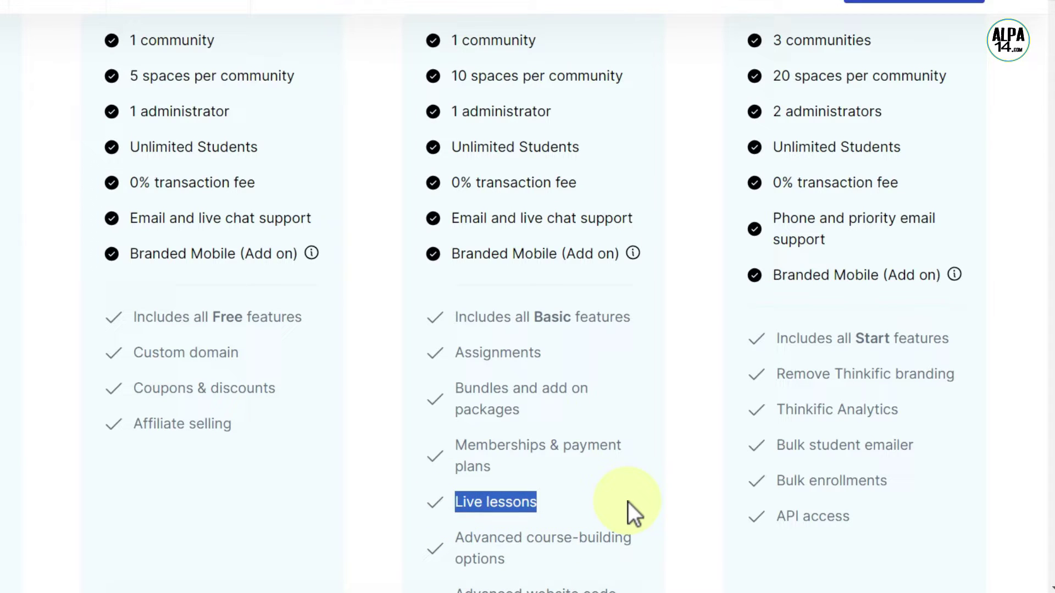
pyautogui.scroll(-2, 628, 502)
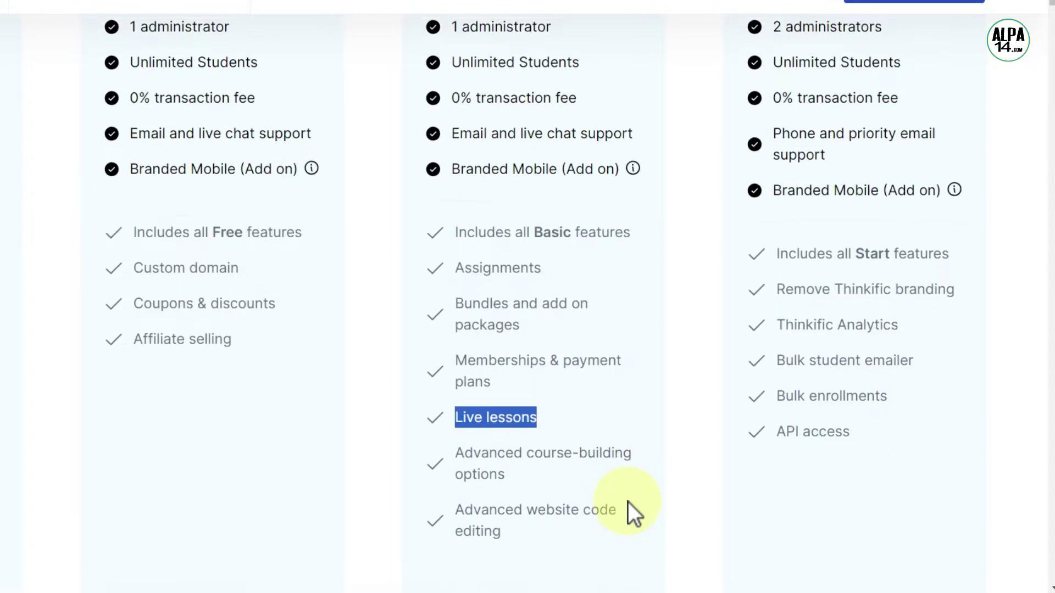
pyautogui.click(628, 418)
pyautogui.scroll(10, 629, 417)
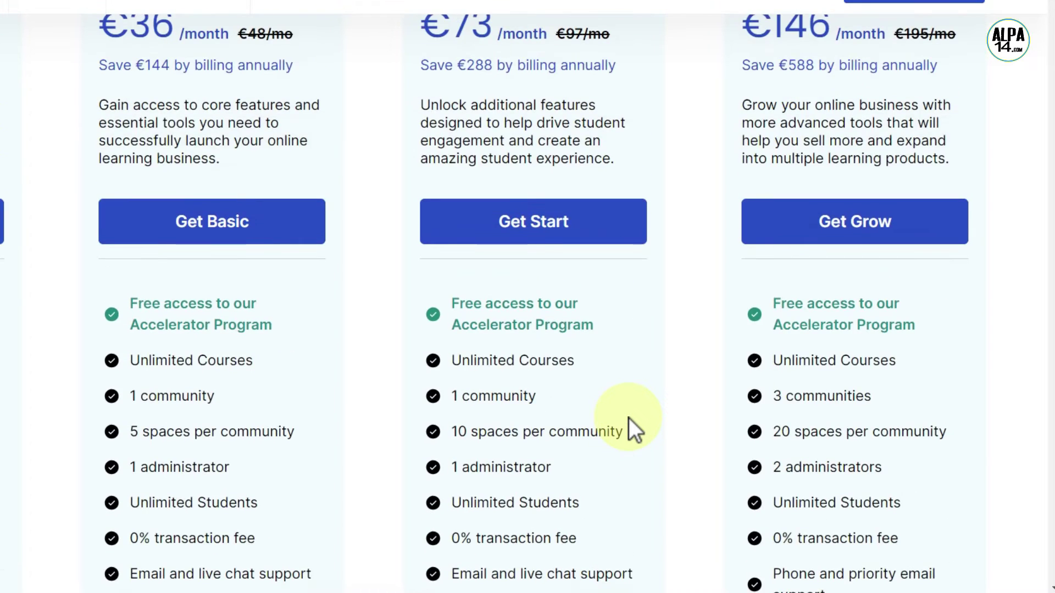
pyautogui.scroll(5, 629, 418)
pyautogui.moveTo(745, 156)
pyautogui.mouseDown()
pyautogui.moveTo(797, 156)
pyautogui.moveTo(808, 177)
pyautogui.mouseUp()
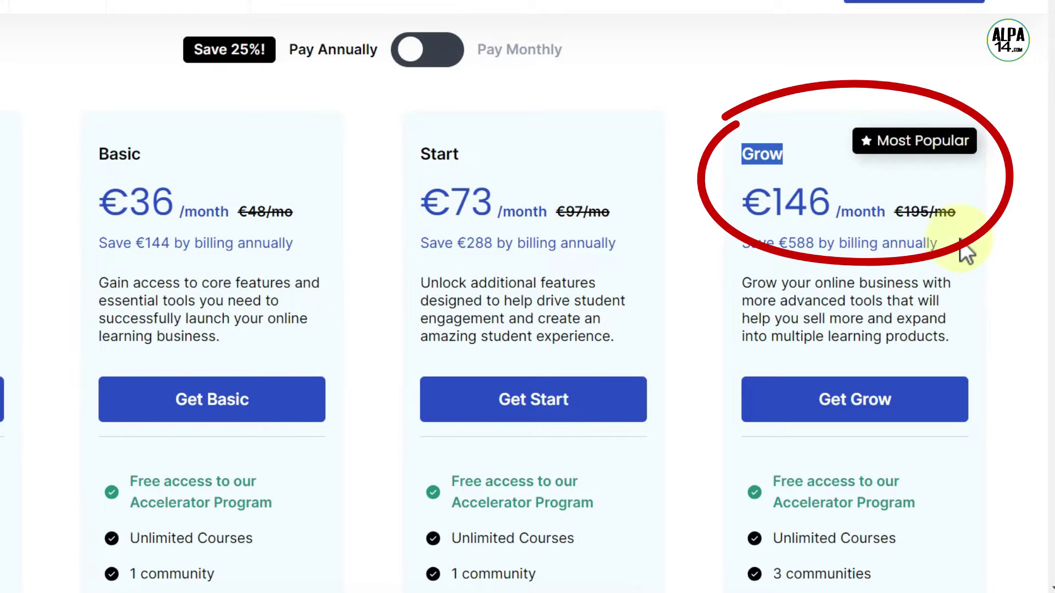
pyautogui.click(969, 249)
pyautogui.scroll(-1, 969, 258)
pyautogui.scroll(-3, 969, 258)
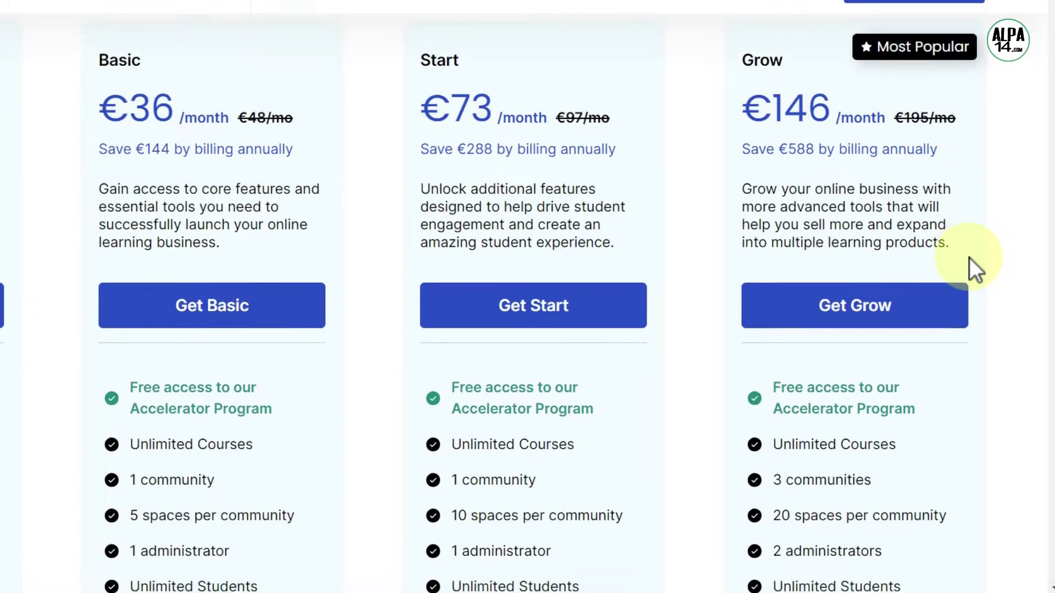
pyautogui.scroll(-2, 972, 274)
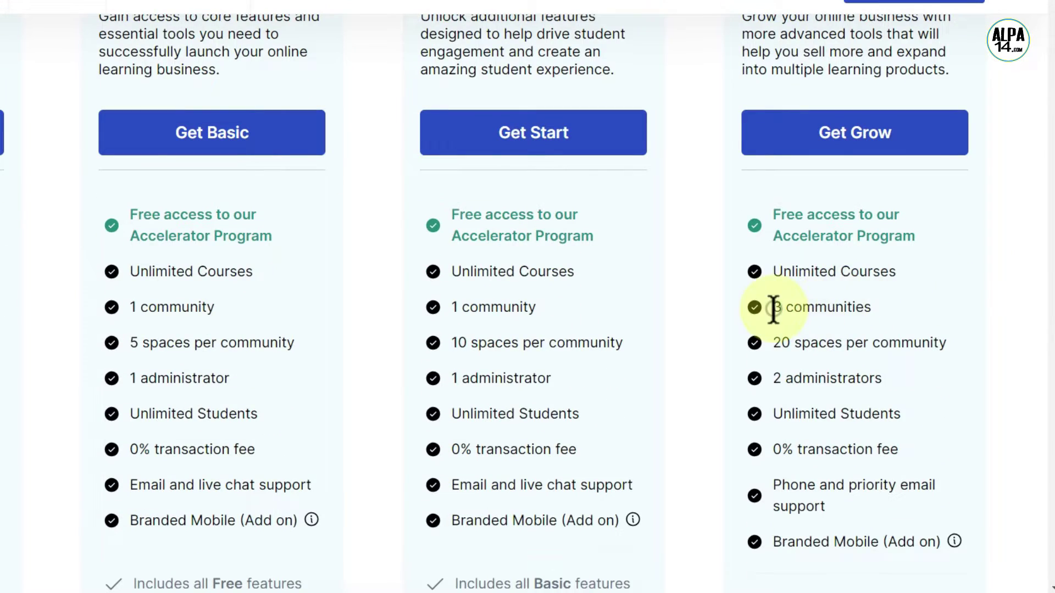
pyautogui.moveTo(772, 306); pyautogui.dragTo(882, 317)
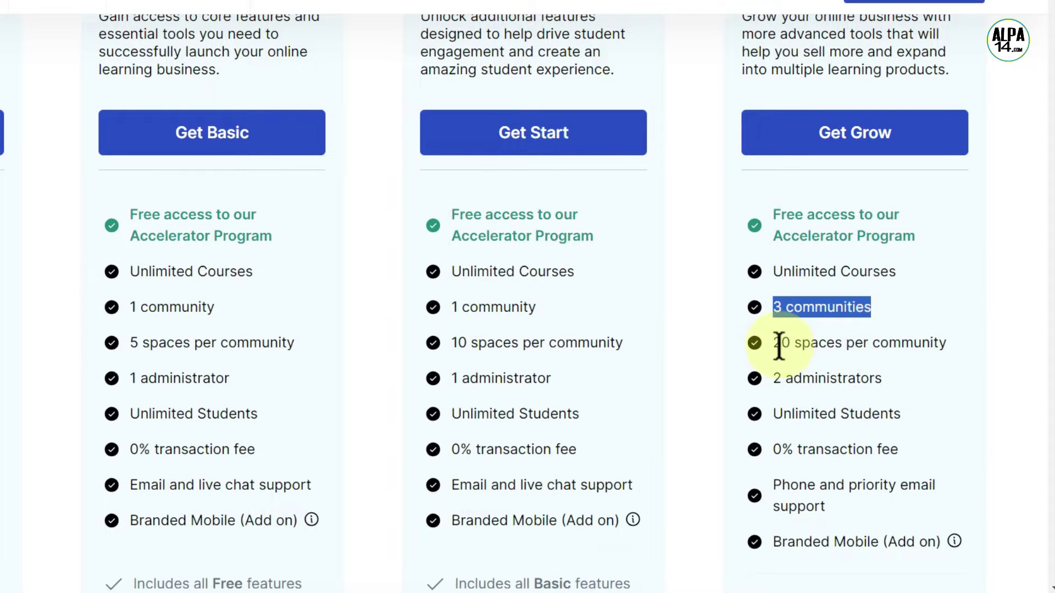
pyautogui.moveTo(774, 343); pyautogui.dragTo(964, 352)
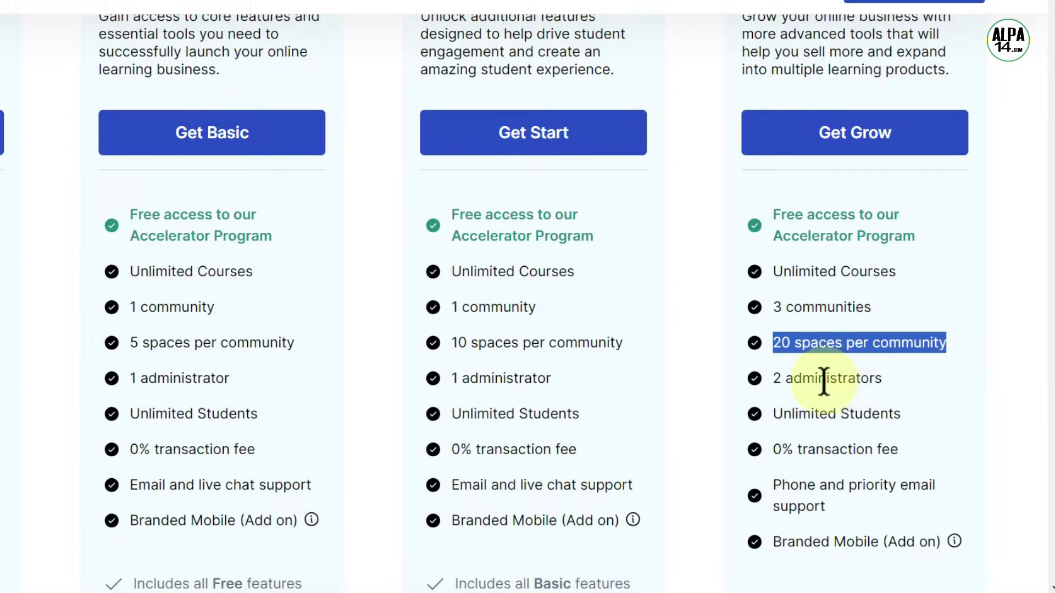
pyautogui.moveTo(772, 380); pyautogui.dragTo(915, 385)
pyautogui.click(945, 383)
pyautogui.scroll(-2, 945, 381)
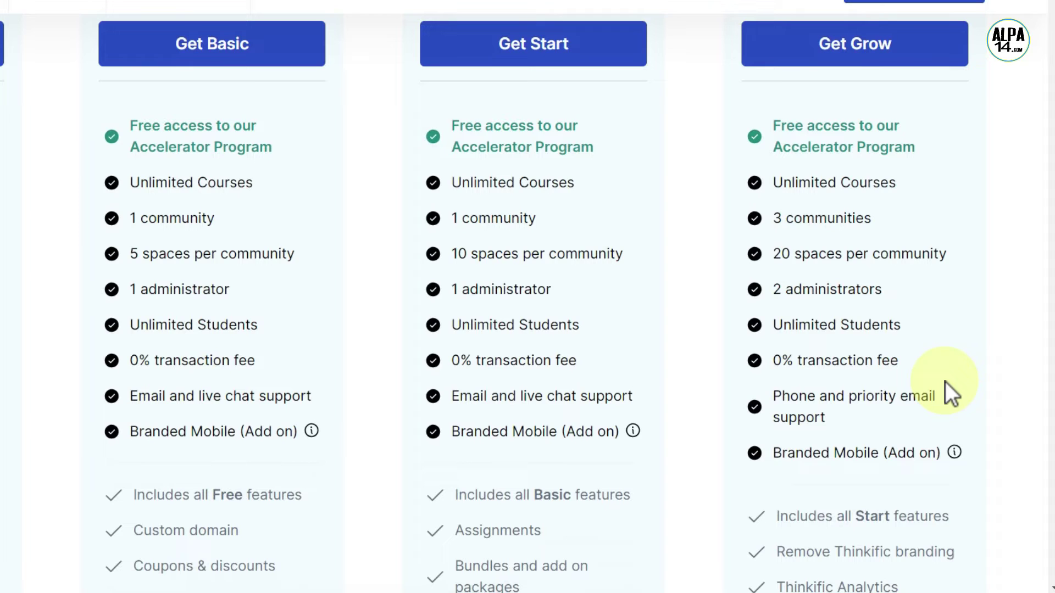
pyautogui.scroll(-2, 944, 382)
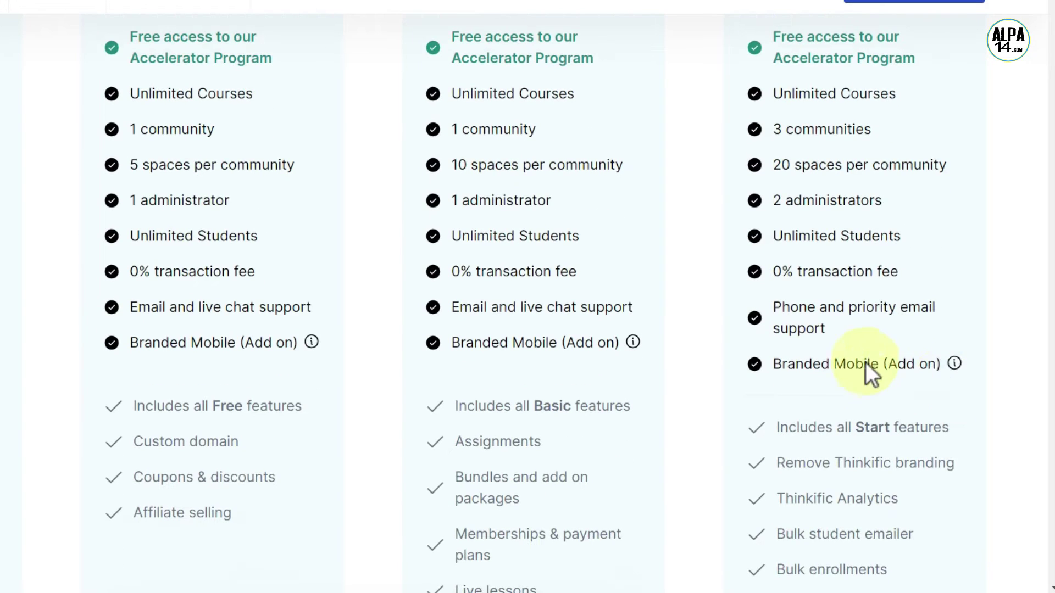
pyautogui.moveTo(777, 310); pyautogui.dragTo(828, 346)
pyautogui.click(963, 335)
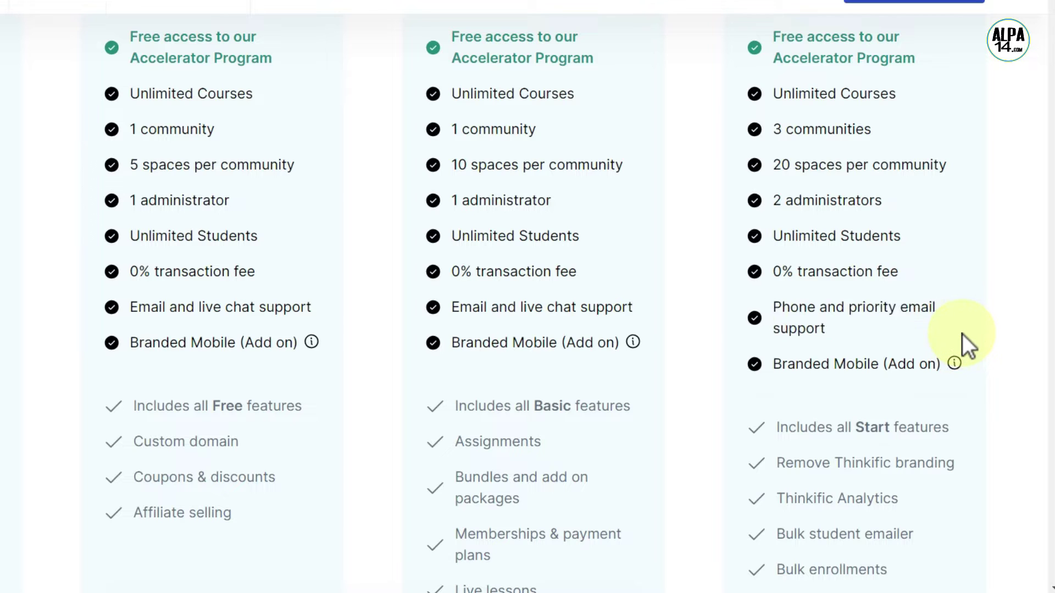
pyautogui.scroll(-2, 962, 334)
pyautogui.moveTo(781, 374); pyautogui.dragTo(958, 385)
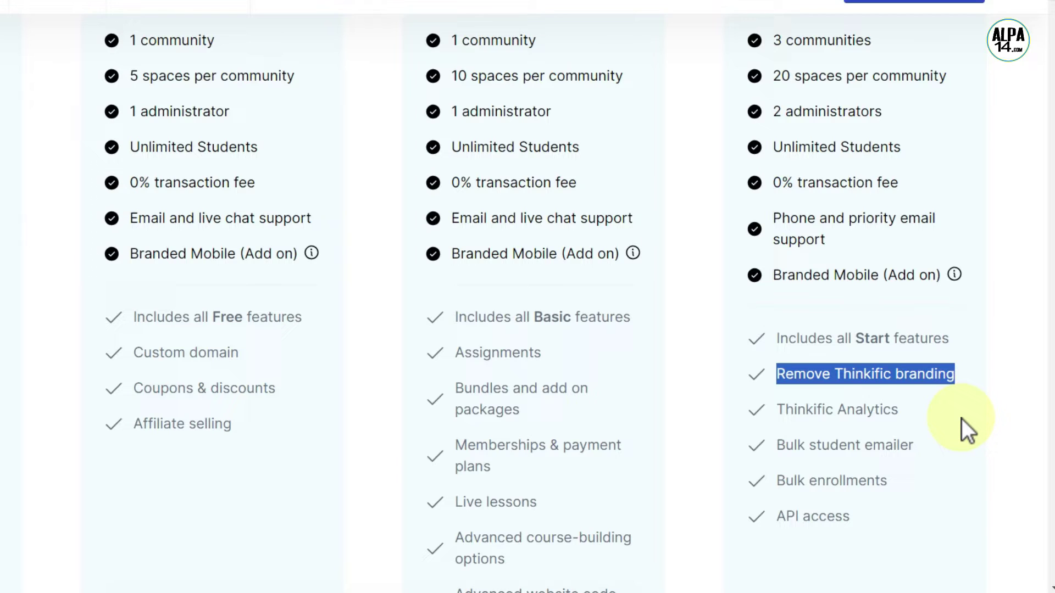
pyautogui.click(961, 419)
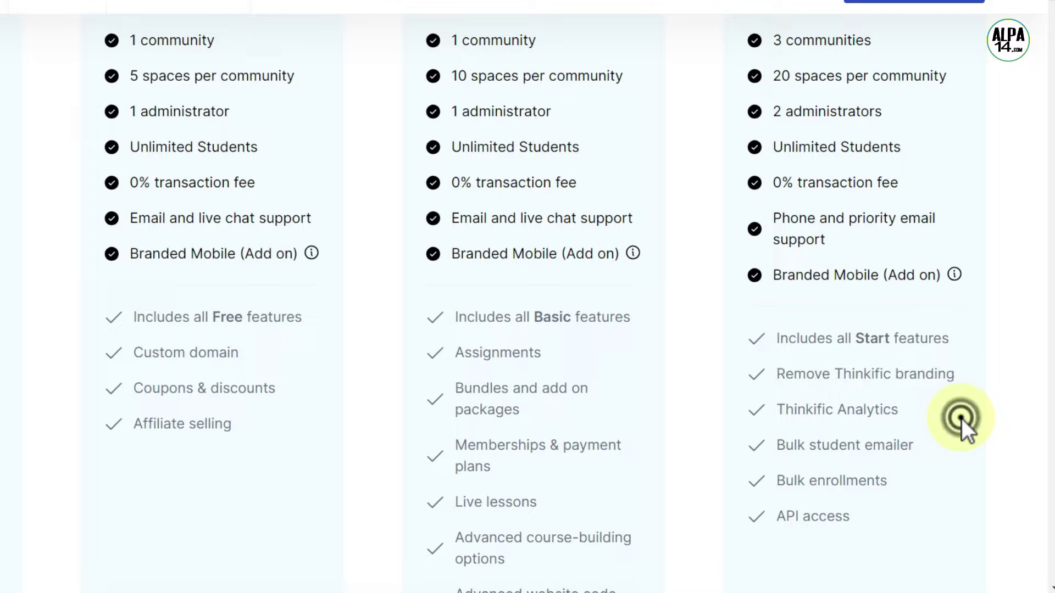
pyautogui.moveTo(914, 450); pyautogui.dragTo(769, 451)
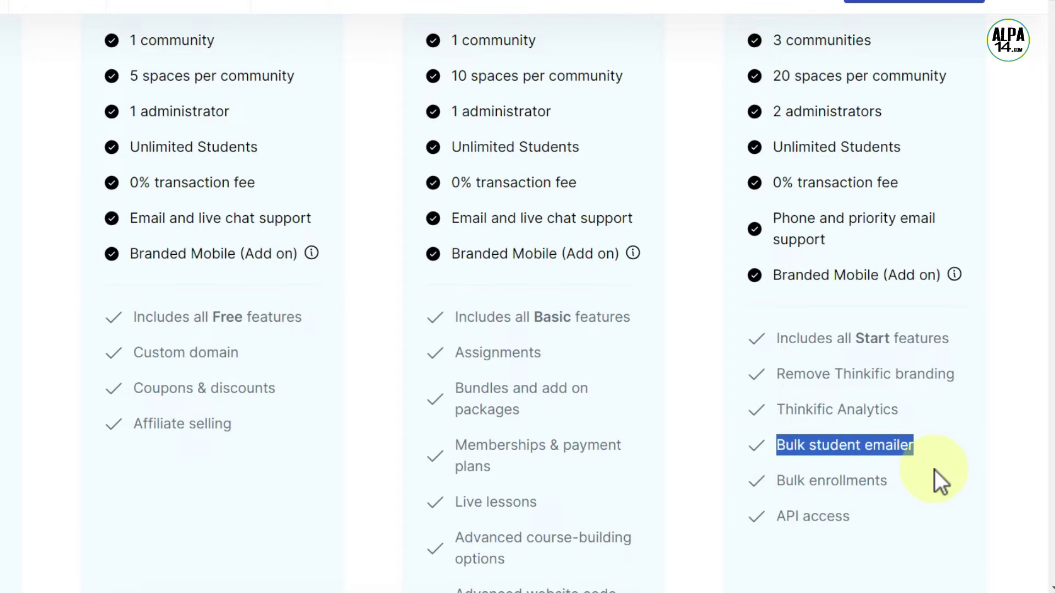
pyautogui.click(934, 470)
pyautogui.scroll(4, 951, 483)
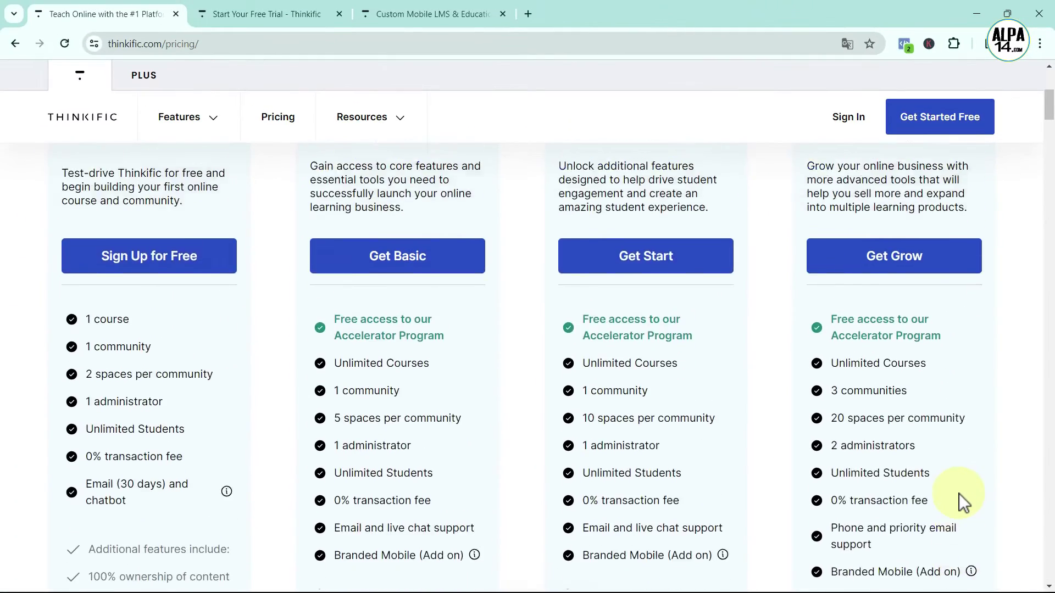
pyautogui.scroll(2, 959, 494)
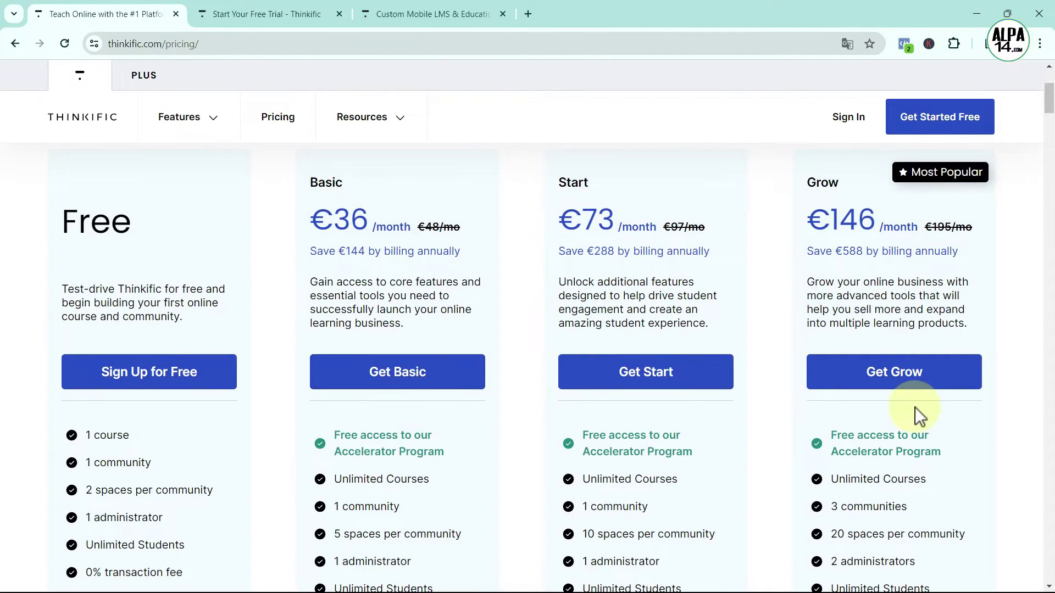
pyautogui.scroll(1, 1006, 444)
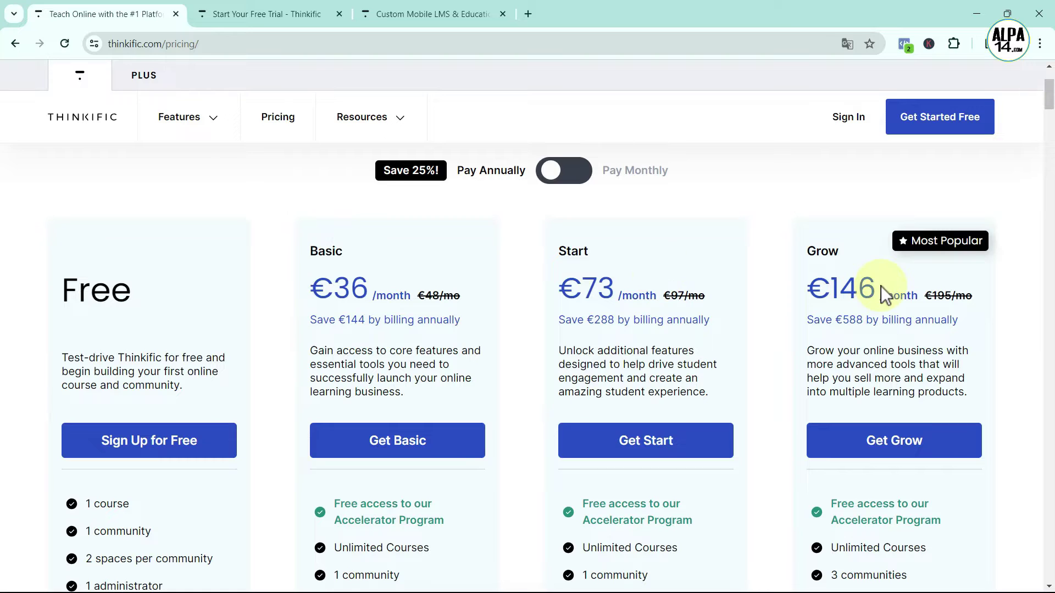
pyautogui.moveTo(841, 251); pyautogui.dragTo(809, 252)
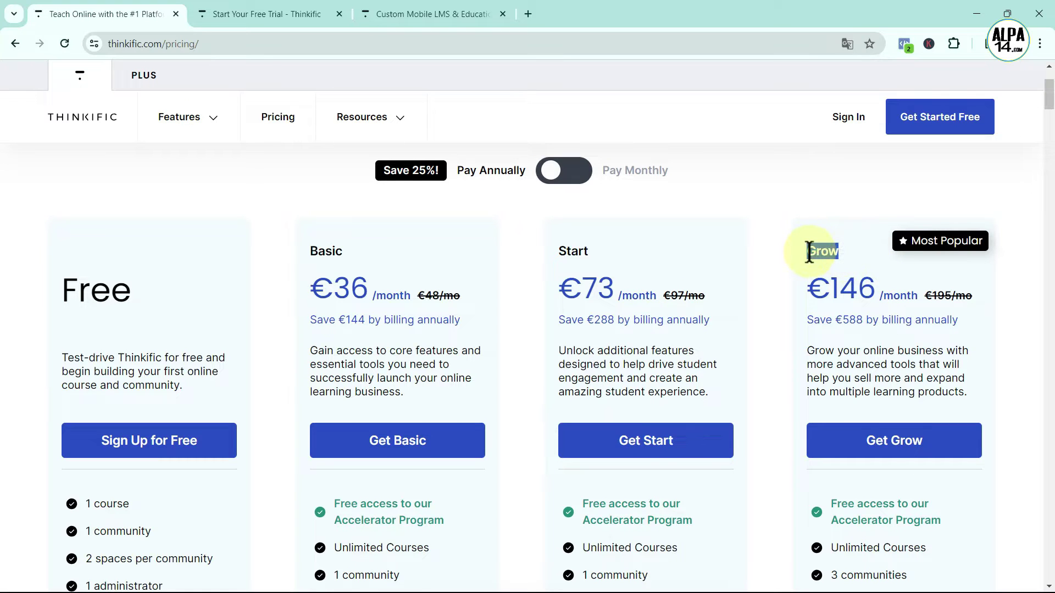
# On the free-trial page, start the Grow plan's 30-day trial
pyautogui.click(293, 12)
pyautogui.click(620, 263)
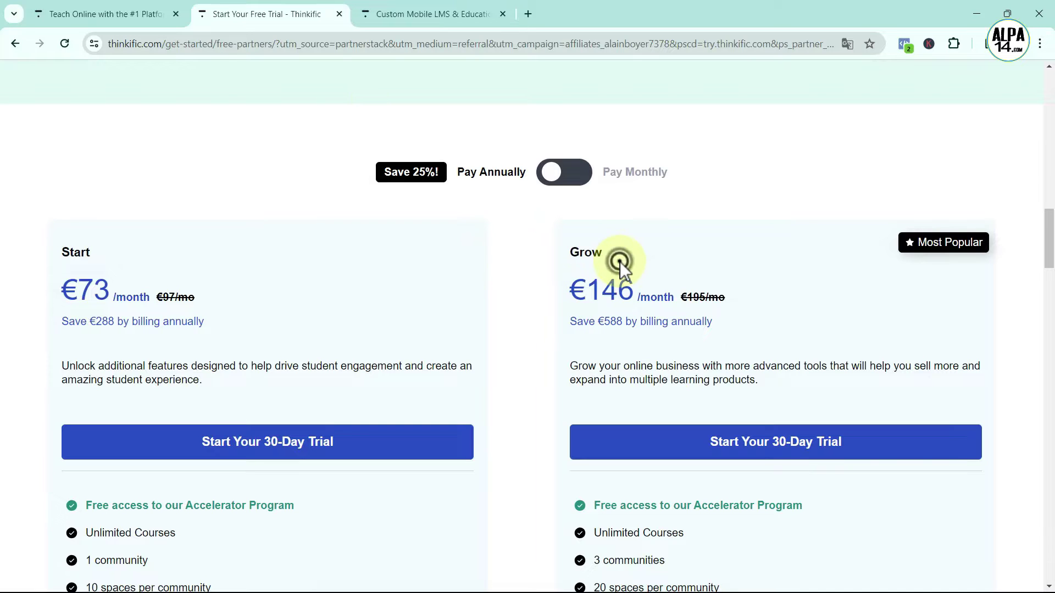
pyautogui.scroll(-1, 879, 327)
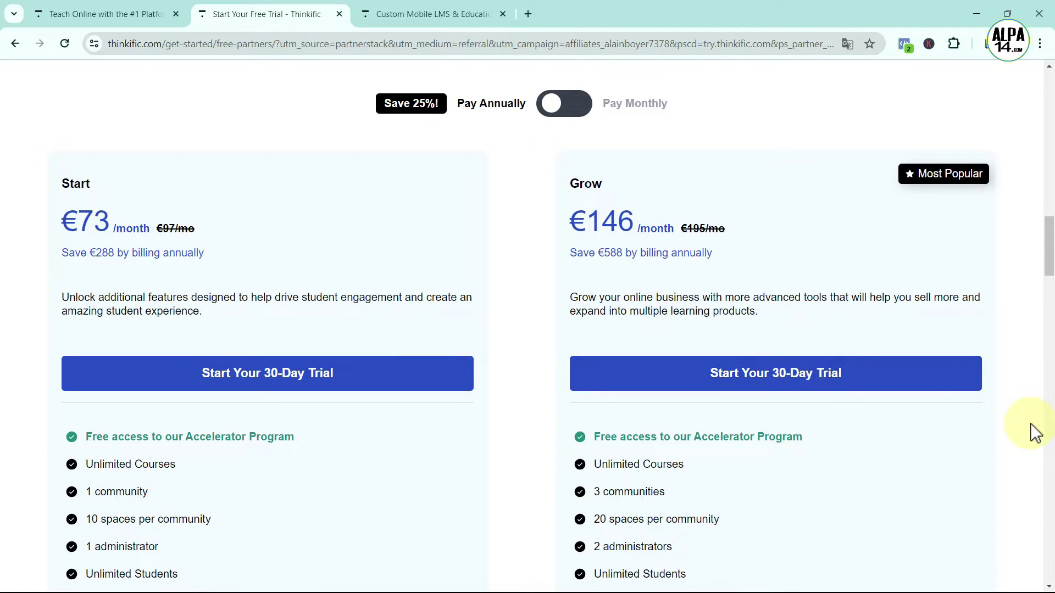
pyautogui.click(925, 380)
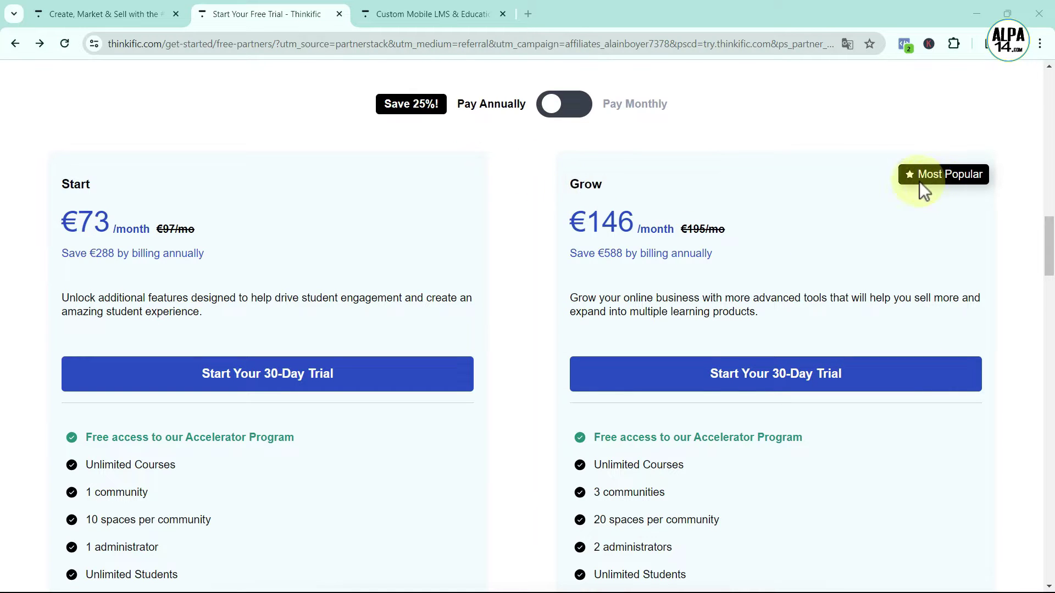
pyautogui.click(866, 381)
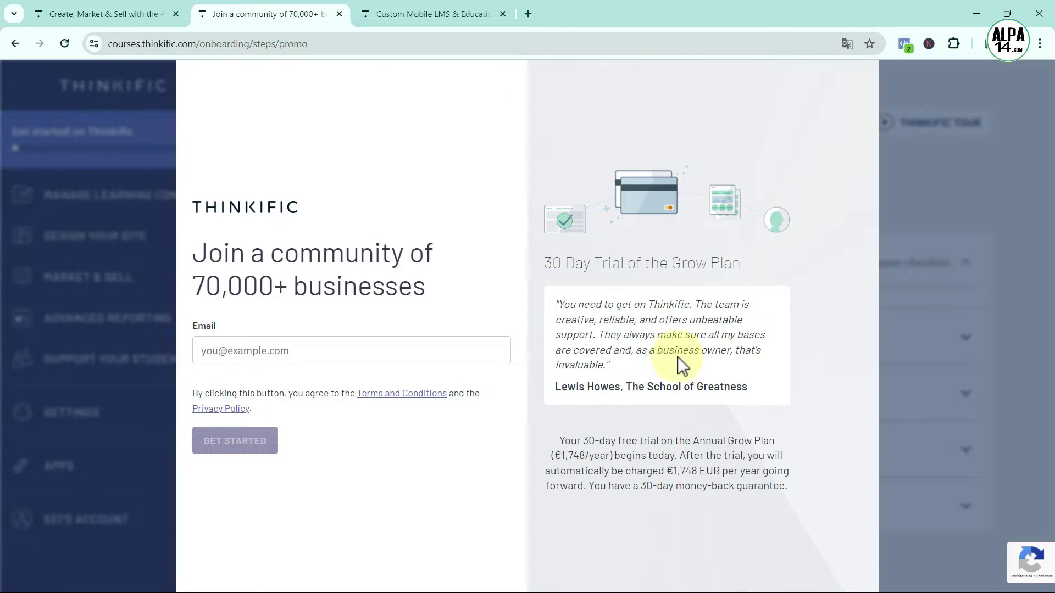
# Enter the account e-mail and name details in the sign-up form, then submit it
pyautogui.click(207, 350)
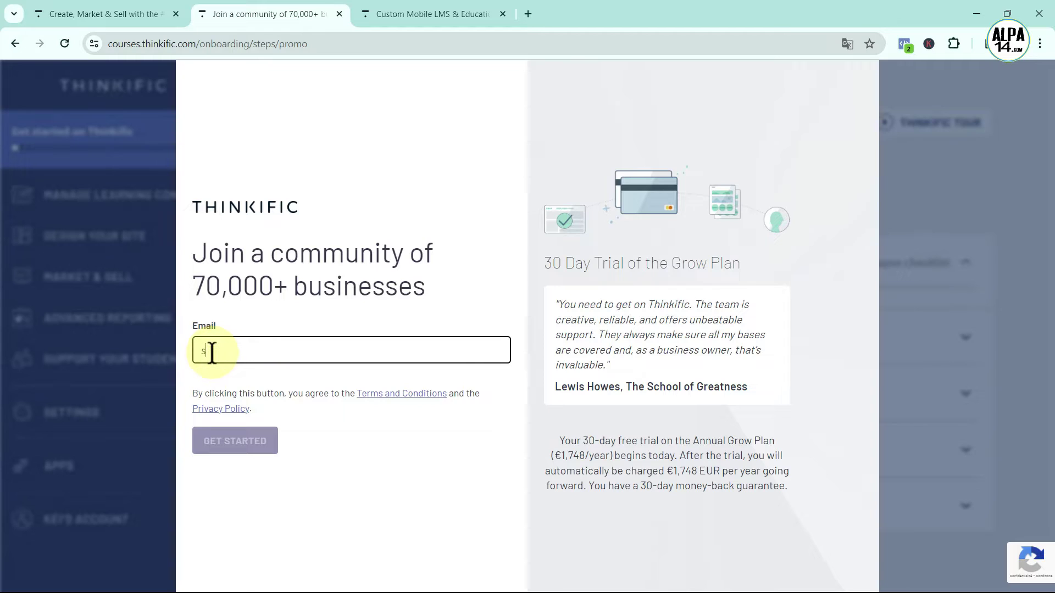
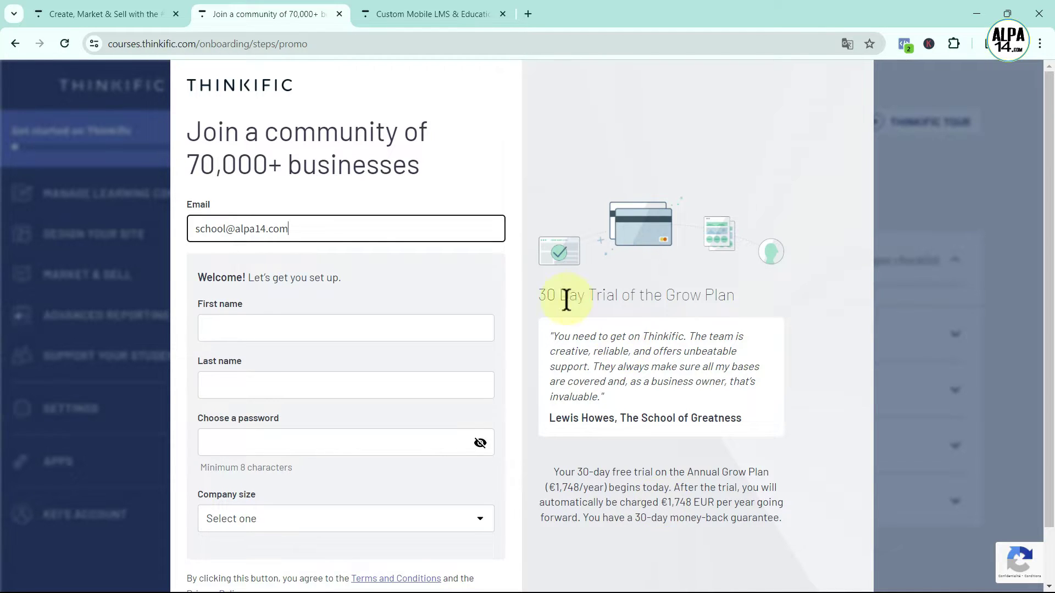
pyautogui.click(218, 328)
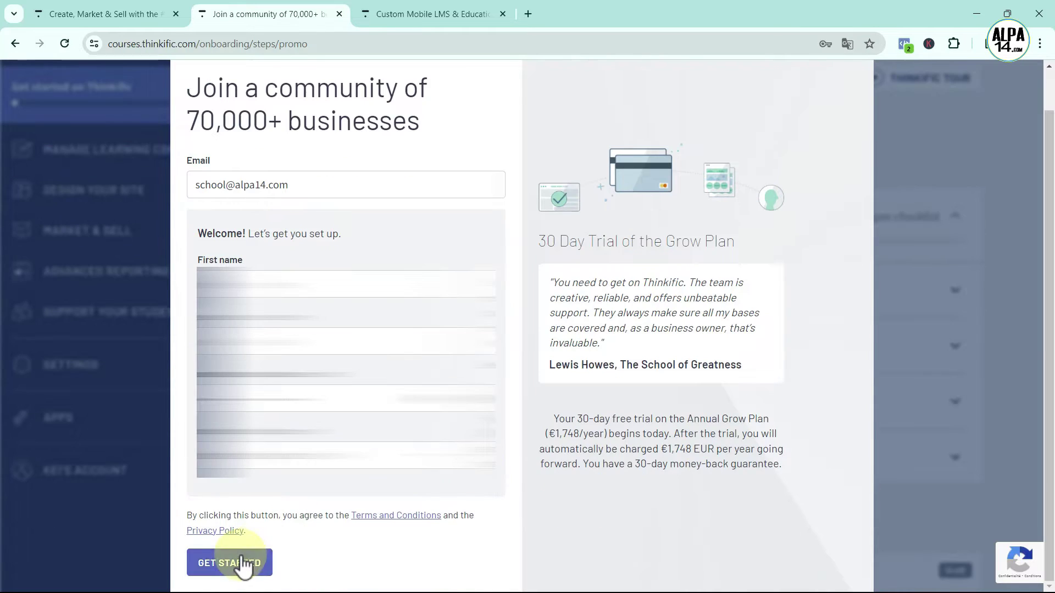
pyautogui.click(239, 560)
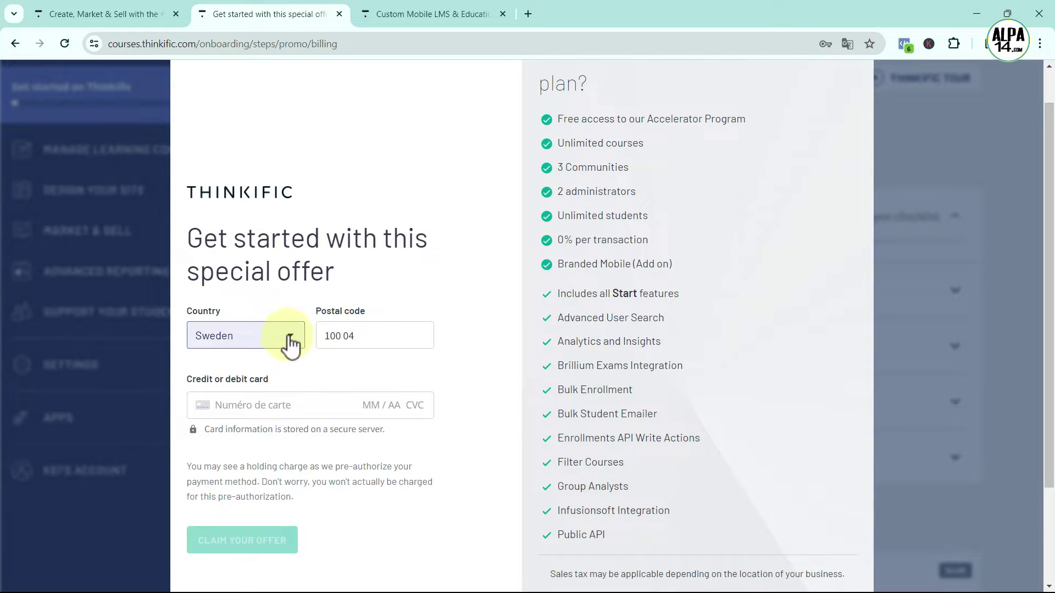
# Enter the postal code and card details, then claim and confirm the trial offer
pyautogui.click(360, 336)
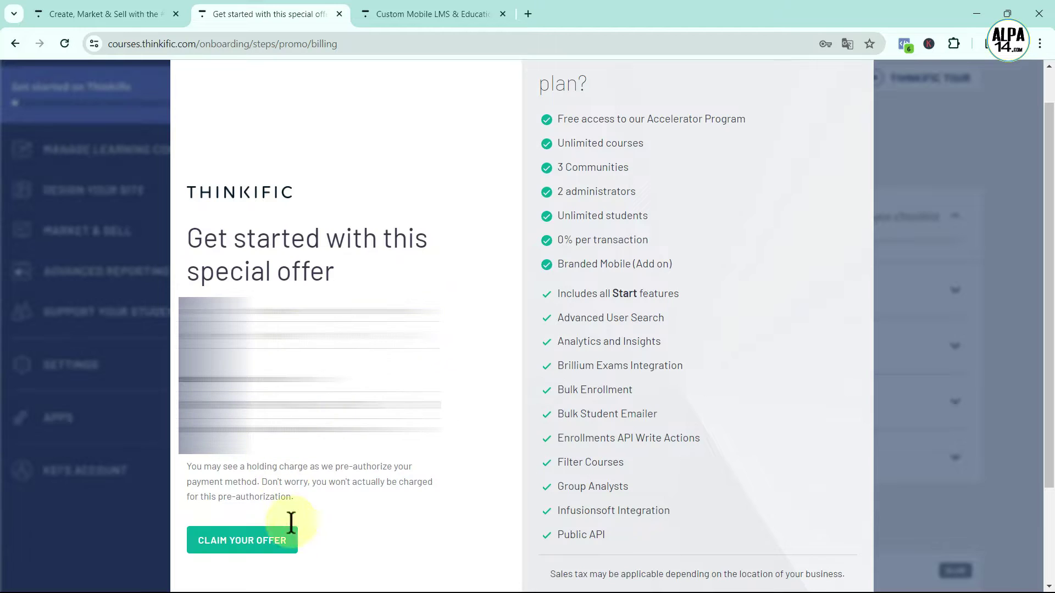
pyautogui.click(252, 541)
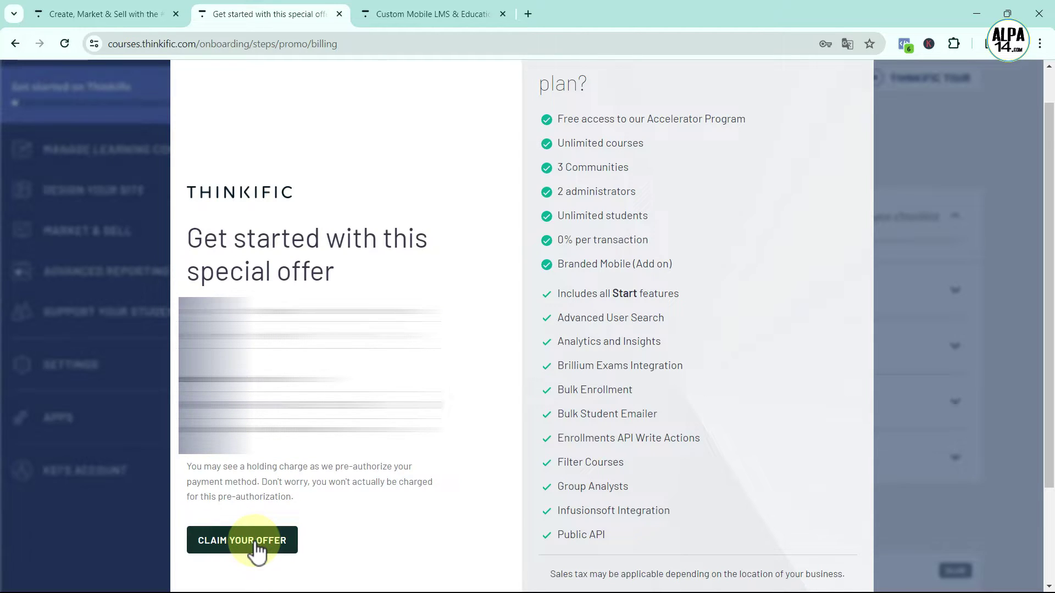
pyautogui.click(257, 544)
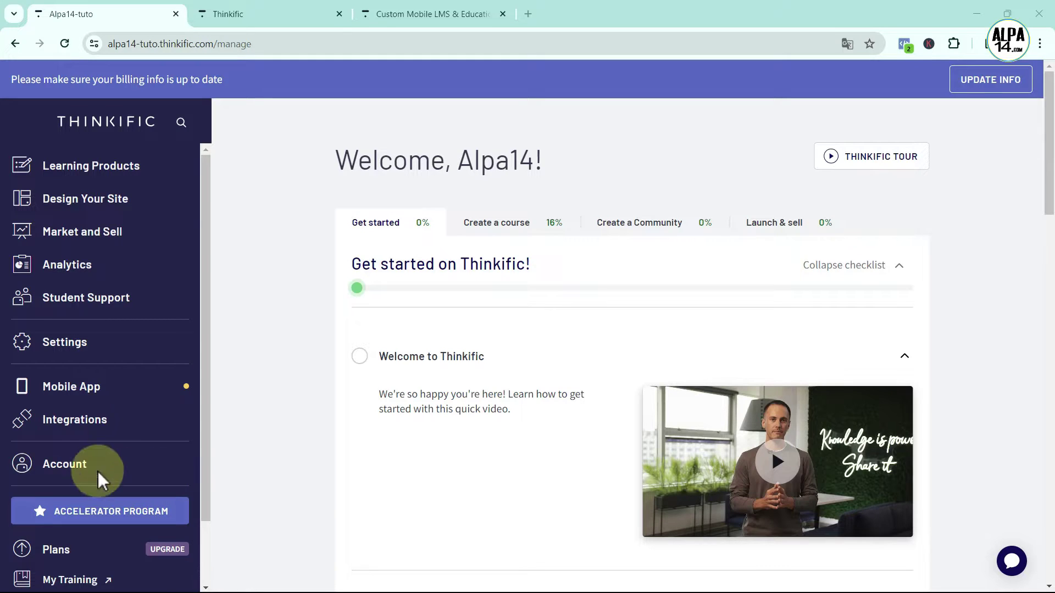
# Open Account Management and view the Annual Grow trial's billing and subscription options
pyautogui.click(77, 468)
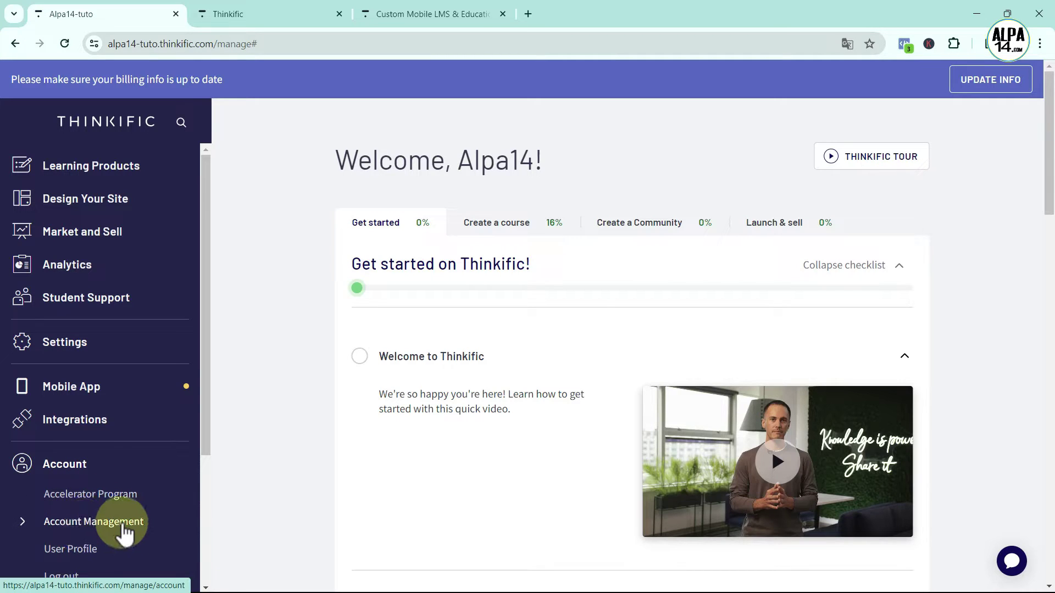
pyautogui.click(124, 528)
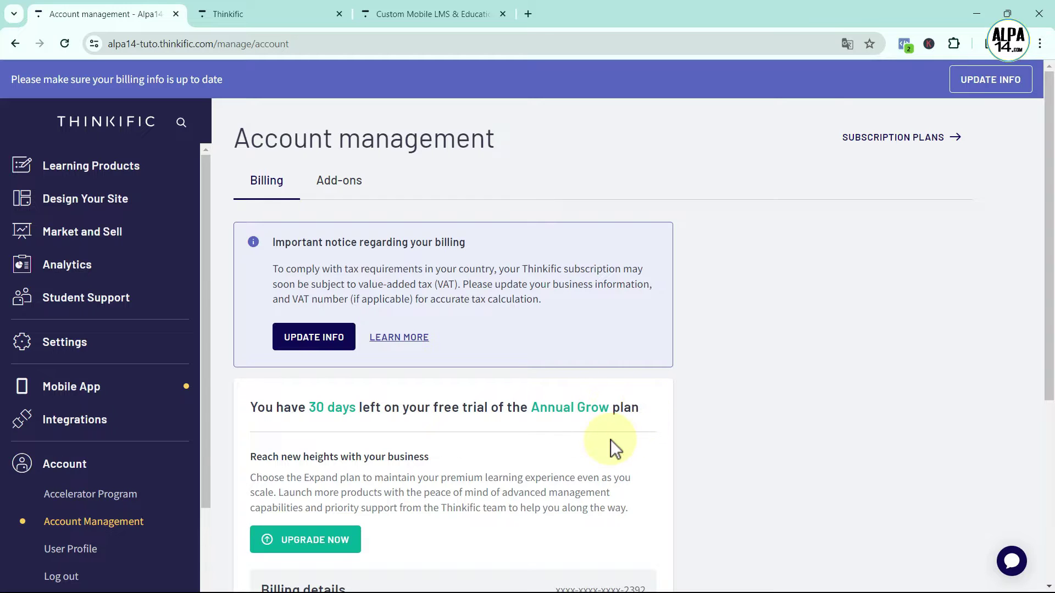
pyautogui.scroll(-1, 611, 440)
pyautogui.scroll(-2, 704, 385)
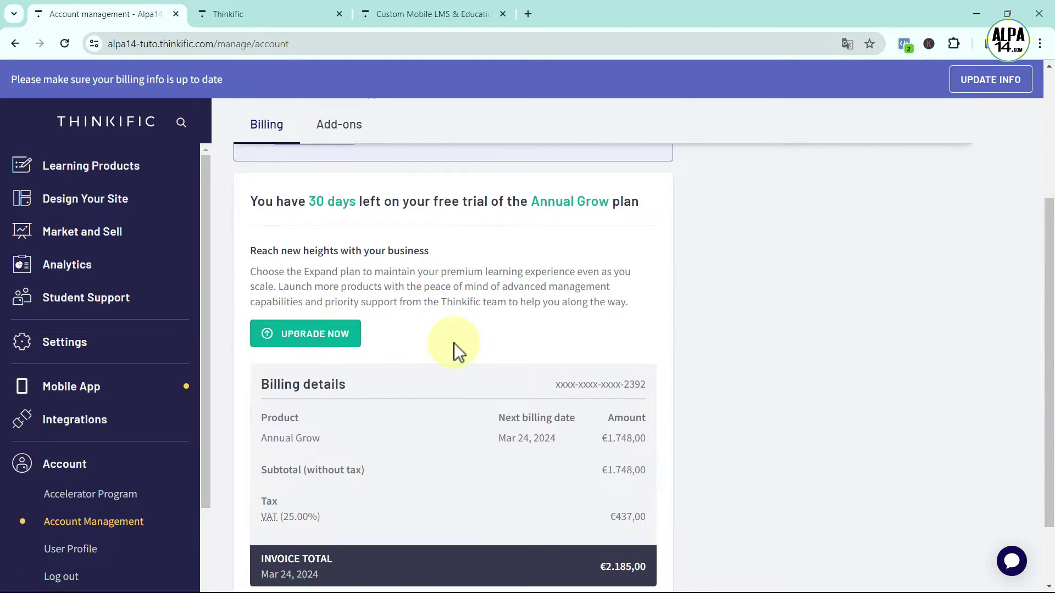
pyautogui.scroll(-1, 315, 462)
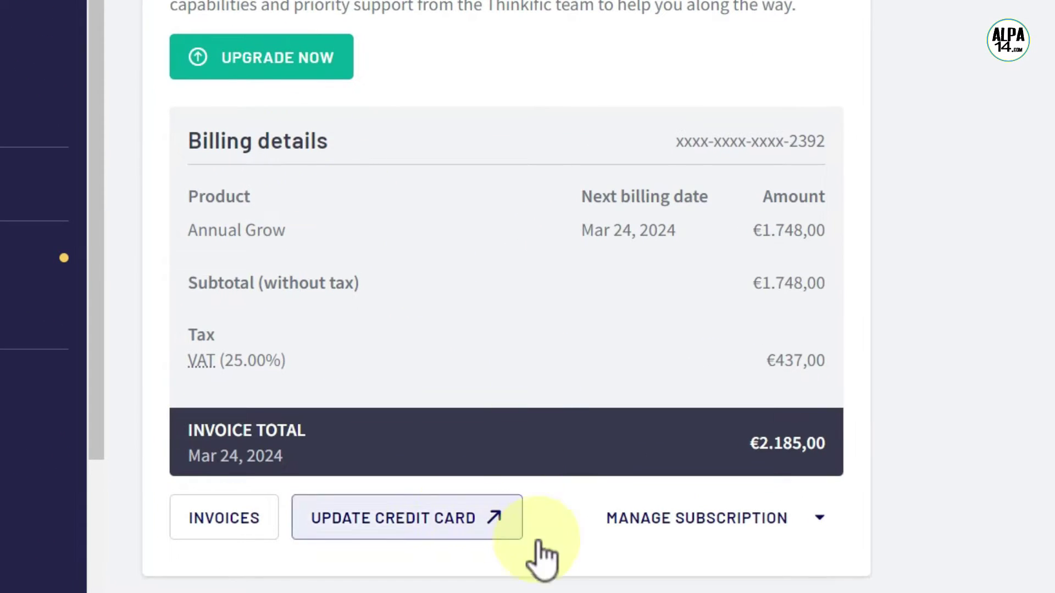
pyautogui.click(818, 523)
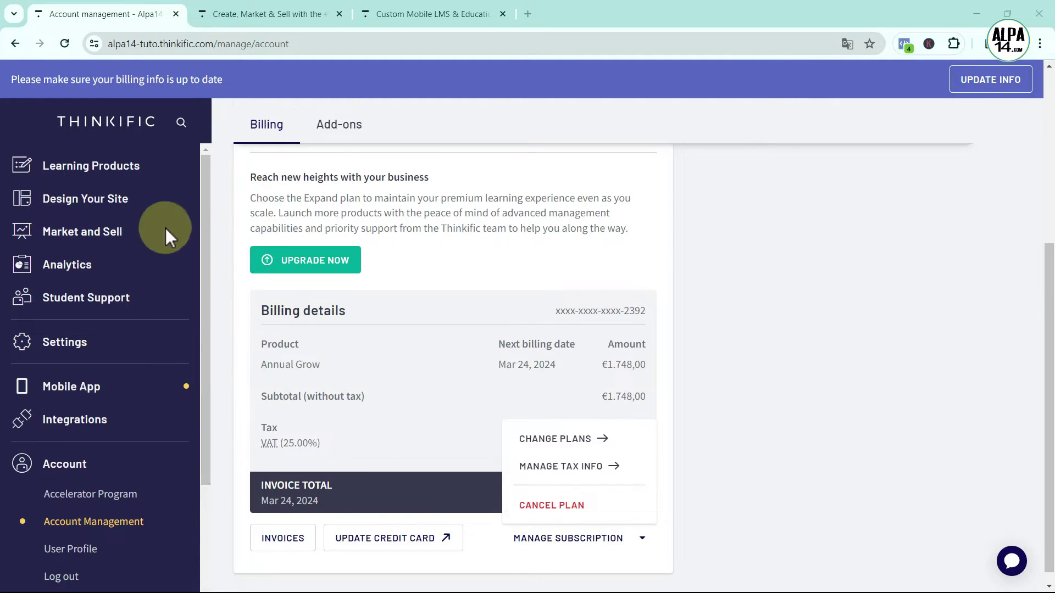
pyautogui.click(116, 171)
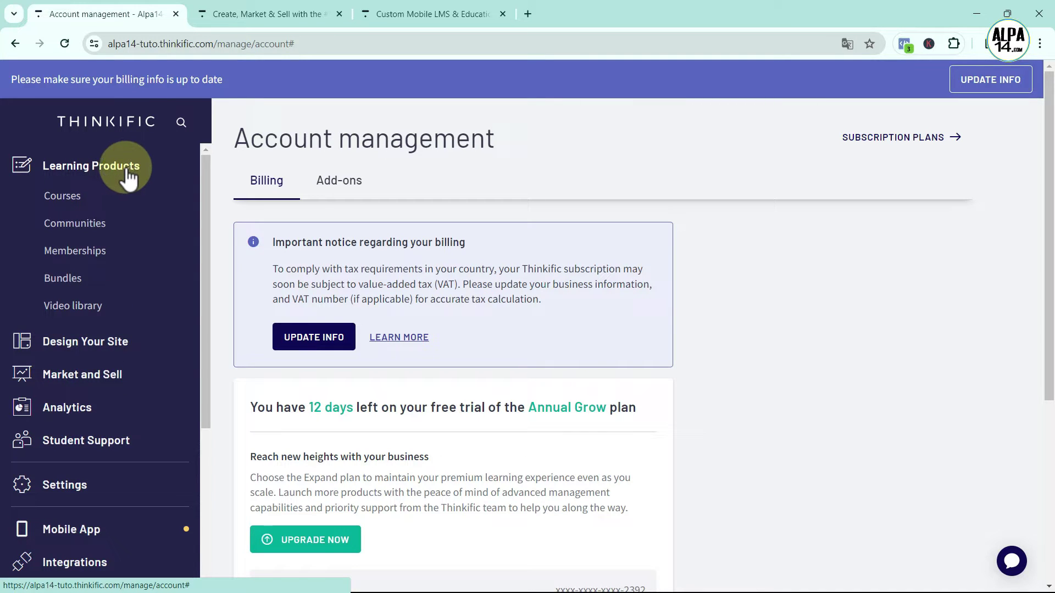
# View the Courses list, then go to the Communities page
pyautogui.click(65, 204)
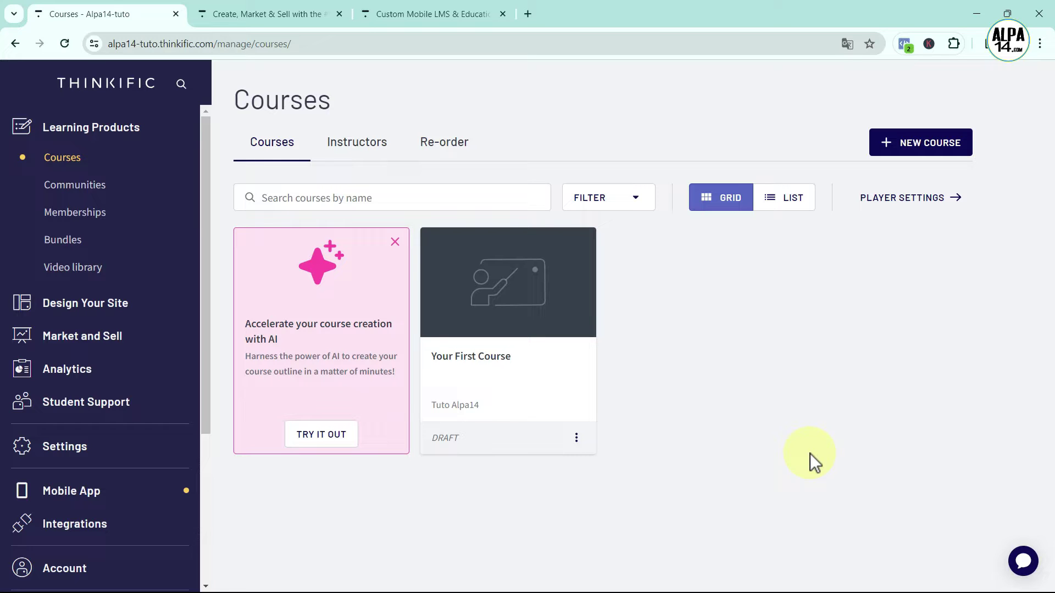
pyautogui.click(78, 187)
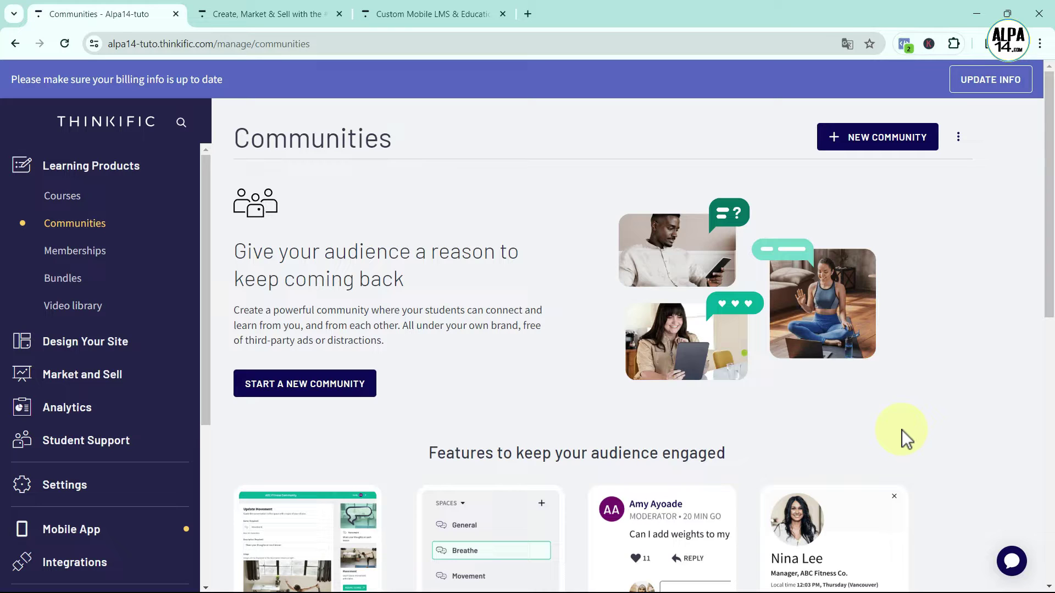
# Browse the Memberships page, then open the empty Bundles page
pyautogui.click(70, 254)
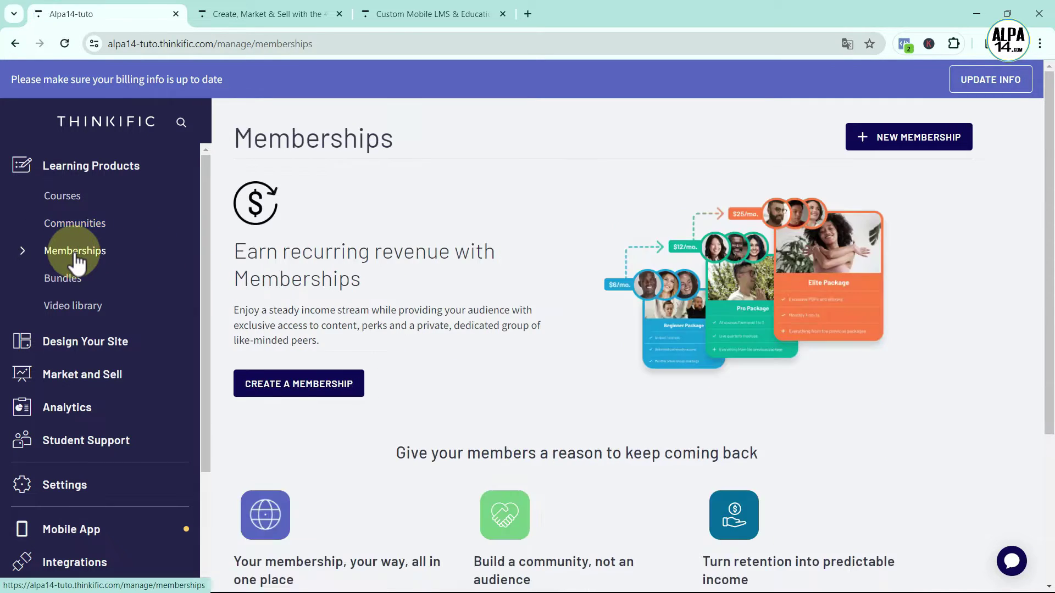
pyautogui.scroll(-4, 891, 465)
pyautogui.scroll(4, 891, 463)
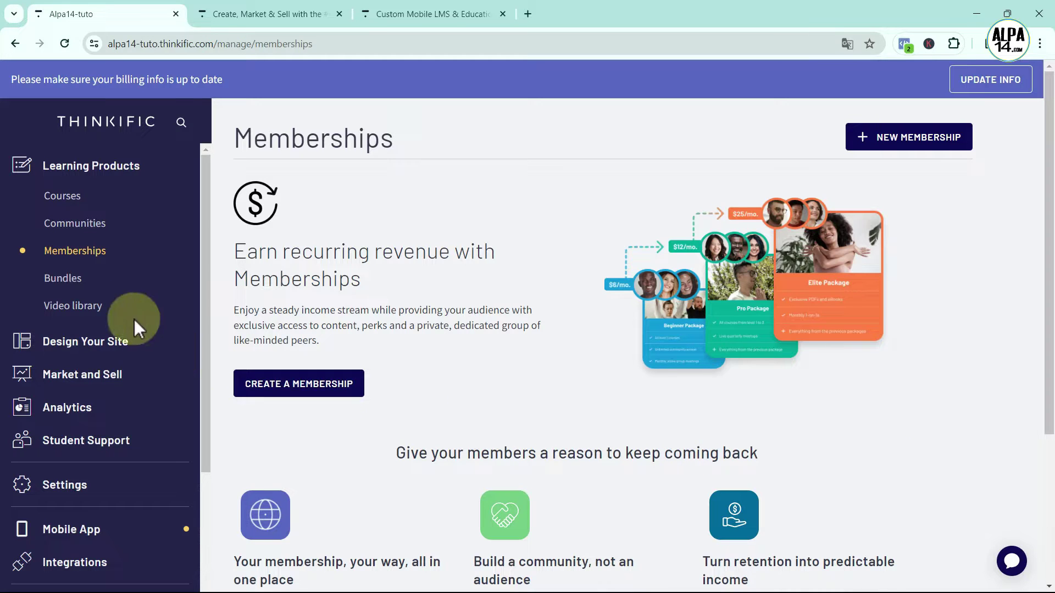
pyautogui.click(63, 278)
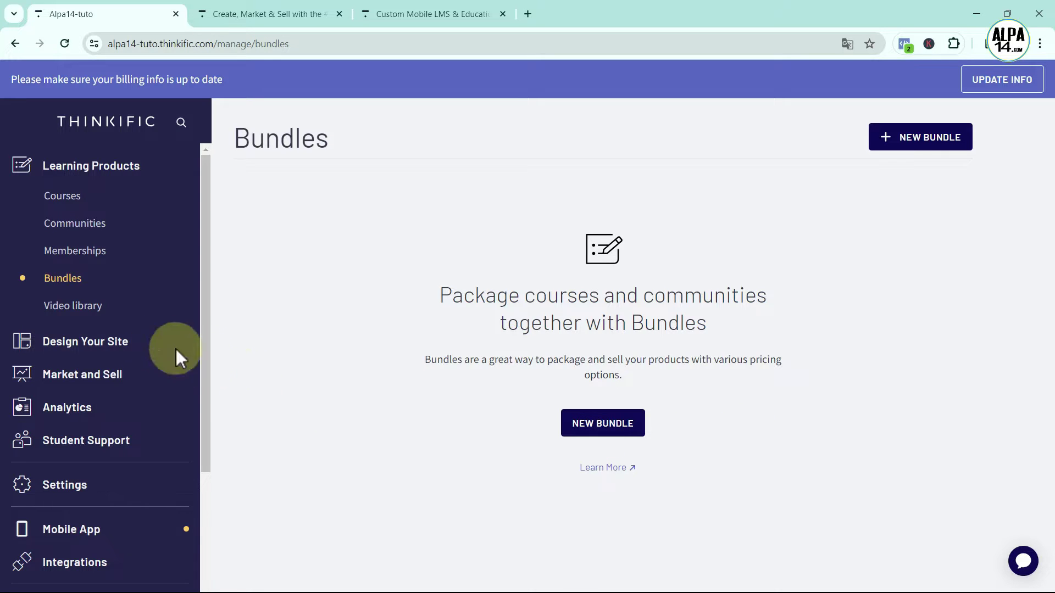
# Open the empty Video library, then expand the Design Your Site options
pyautogui.click(82, 317)
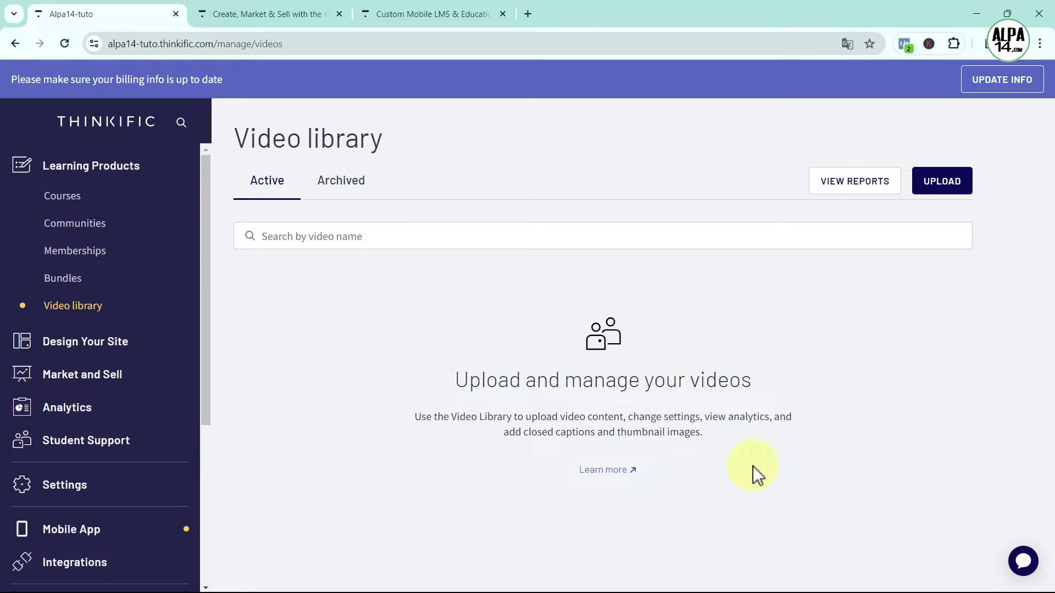
pyautogui.click(71, 342)
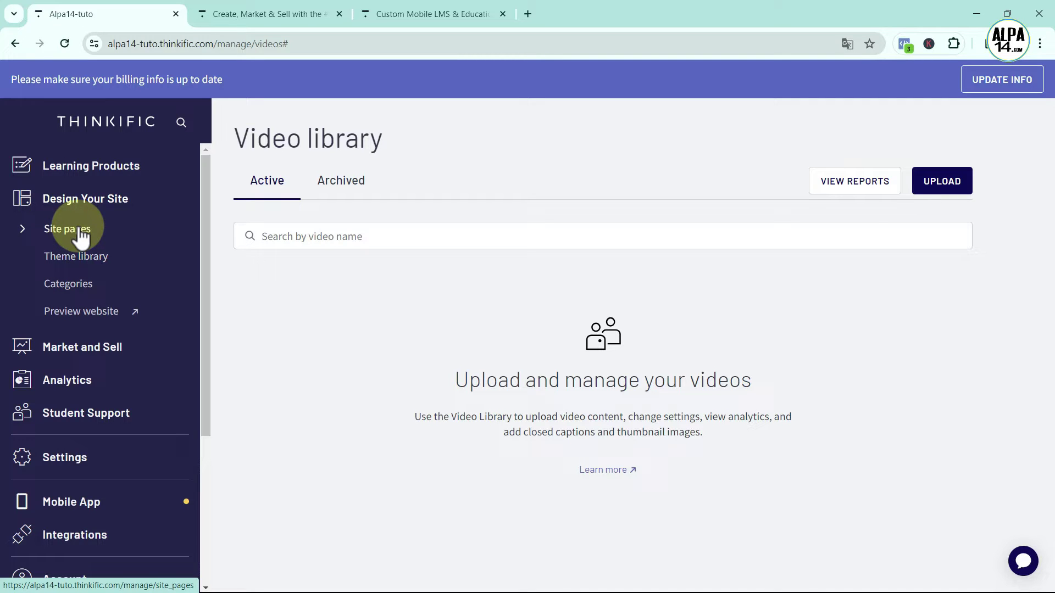
# Check Site pages, then explore the Theme library's installable themes such as Empire, Vogue and Vision
pyautogui.click(79, 231)
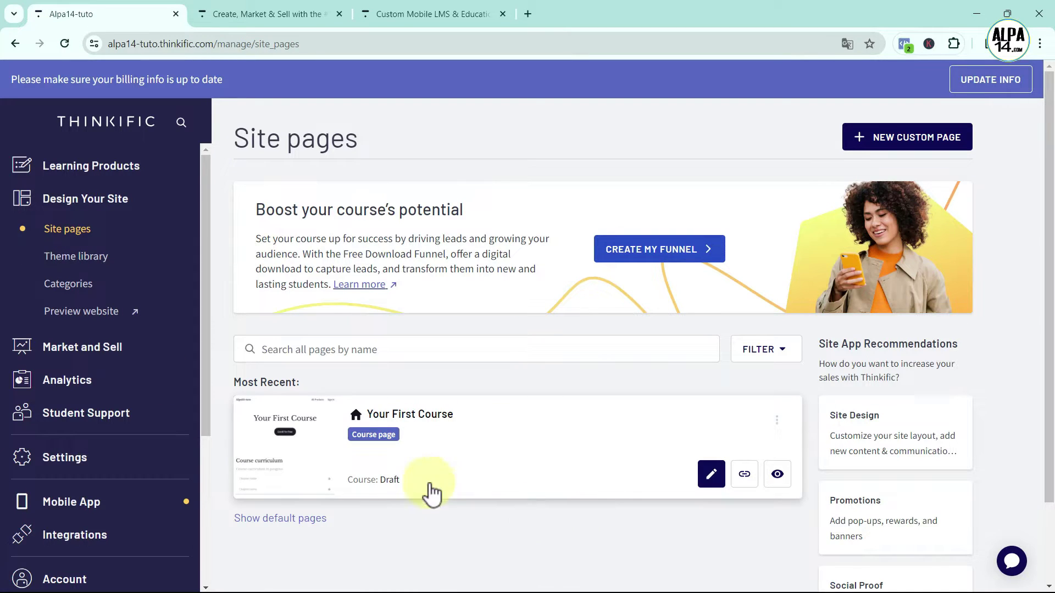
pyautogui.click(97, 259)
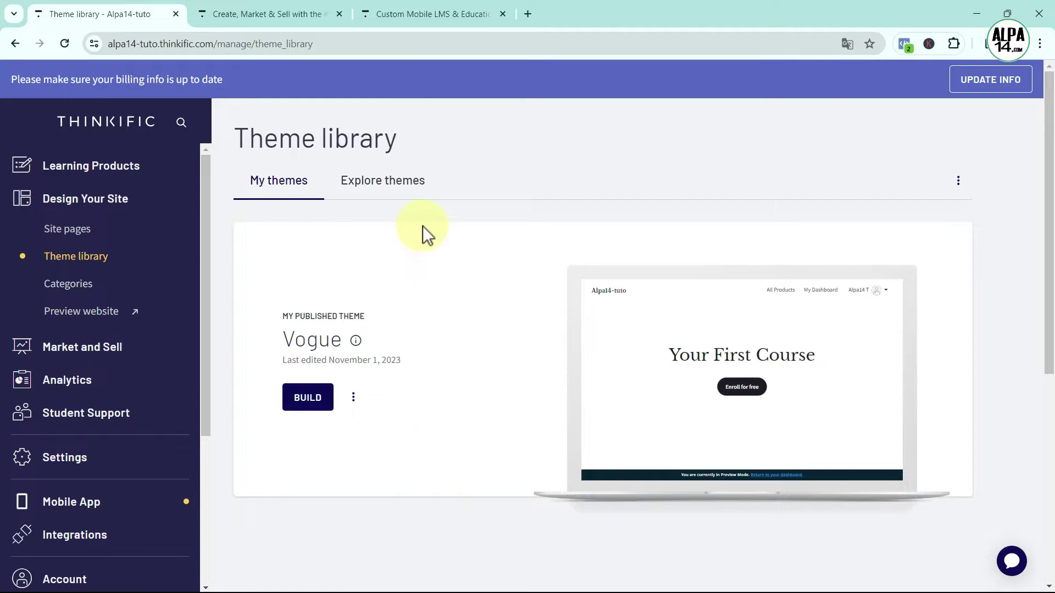
pyautogui.click(391, 183)
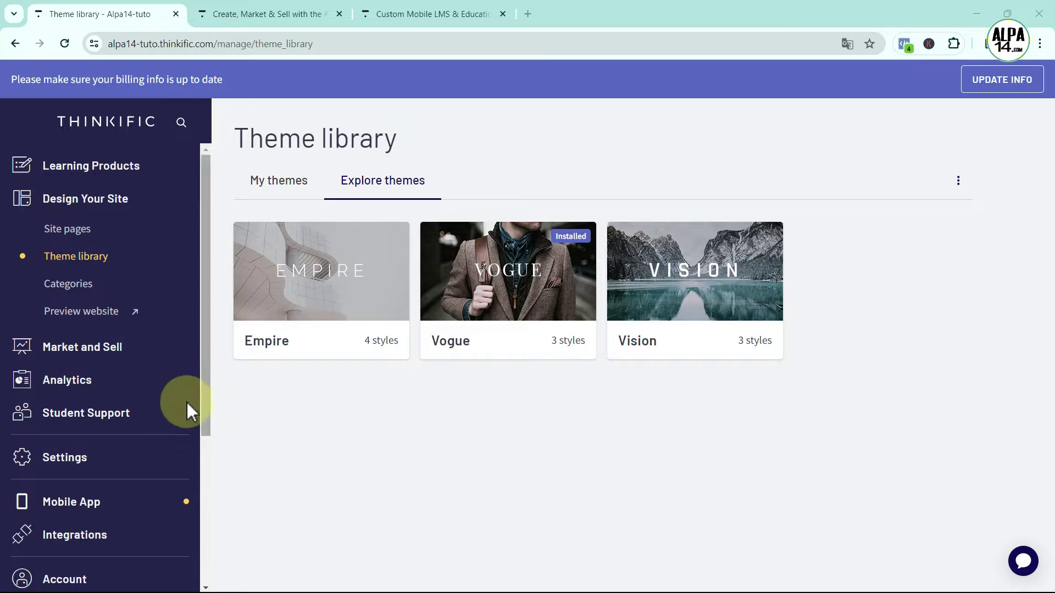
# Open Funnels under Market and Sell to show the Free Download and Sales Page templates
pyautogui.click(80, 349)
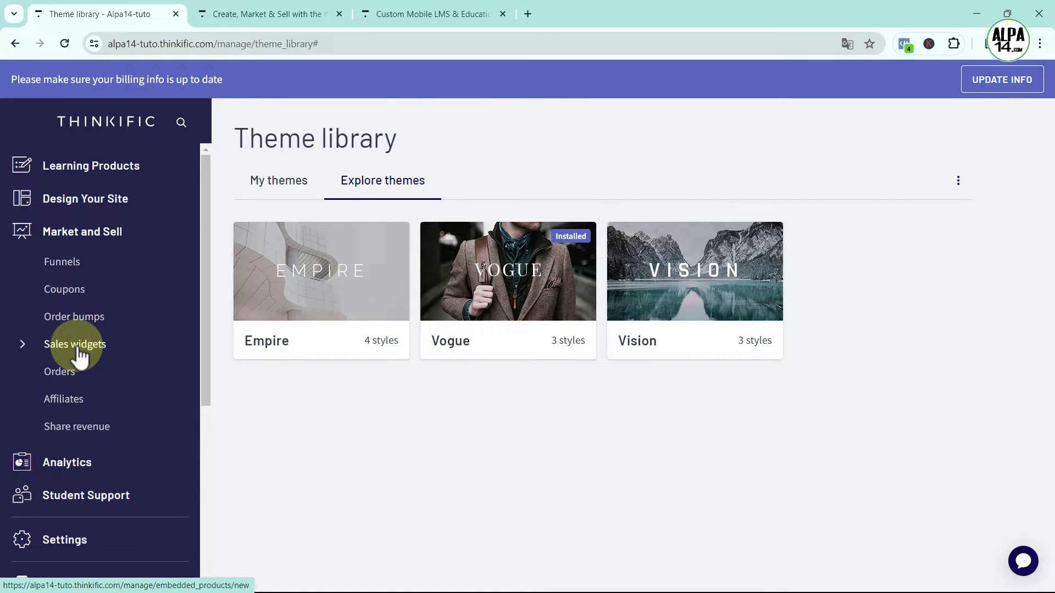
pyautogui.click(70, 266)
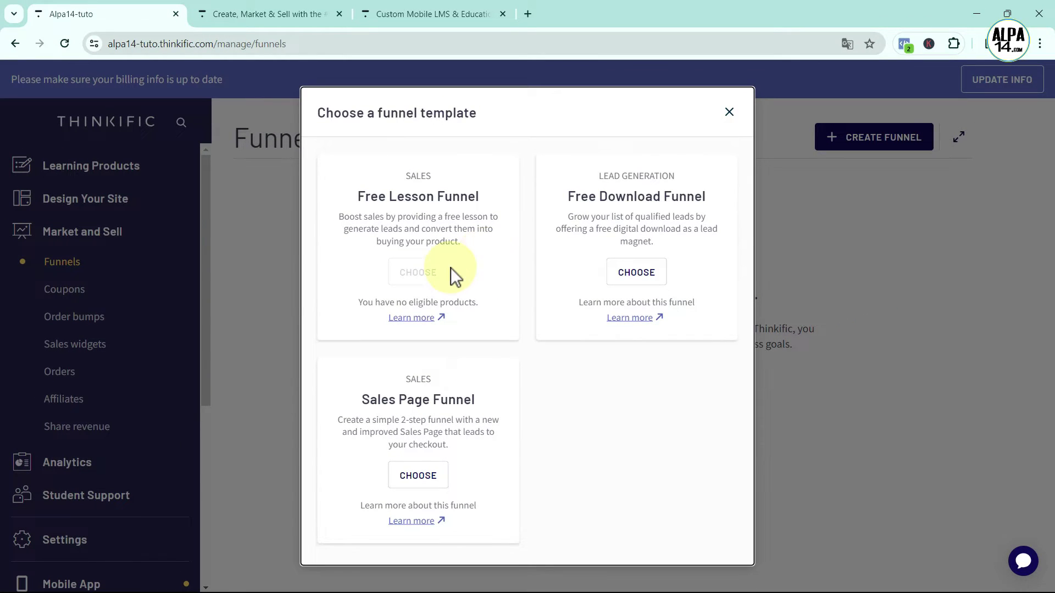
# Close the funnel templates and open the New Coupon page from Coupons
pyautogui.click(68, 289)
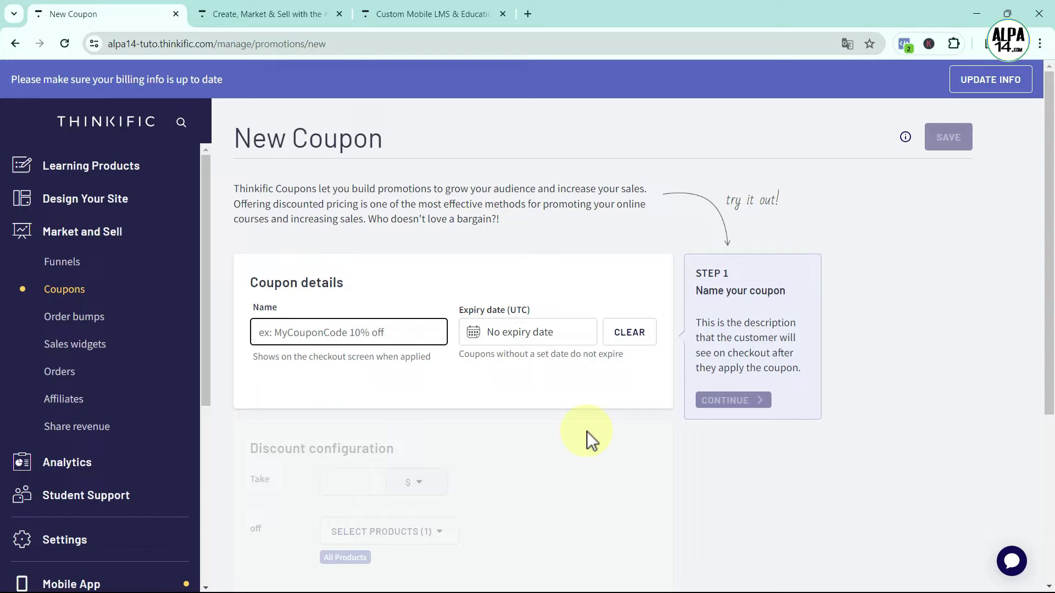
# Leave the empty coupon form and open the Order bumps page
pyautogui.click(76, 322)
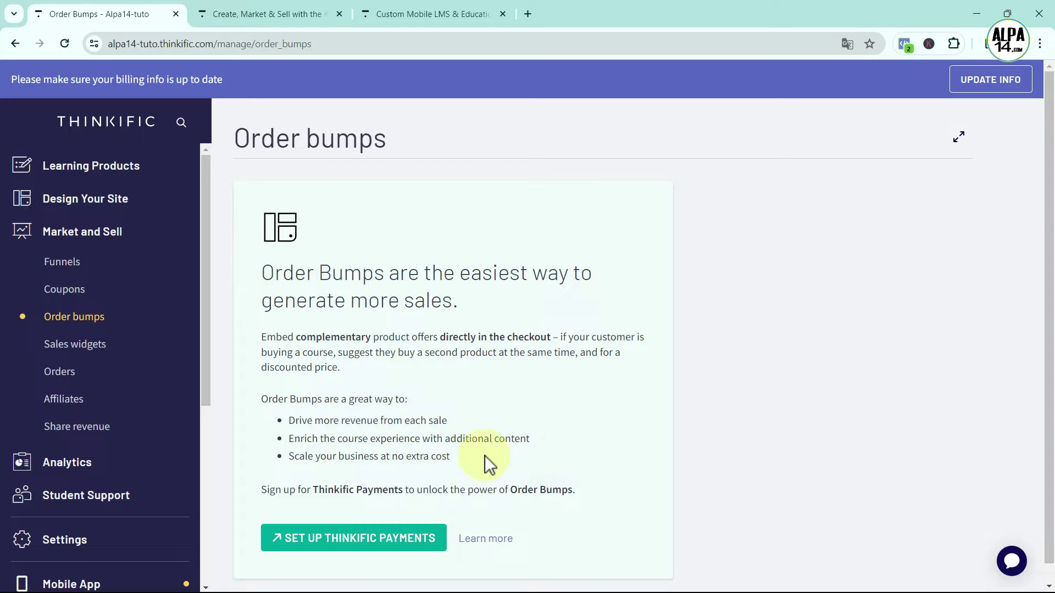
# Open the Sales widgets page, which requires a published product
pyautogui.click(82, 349)
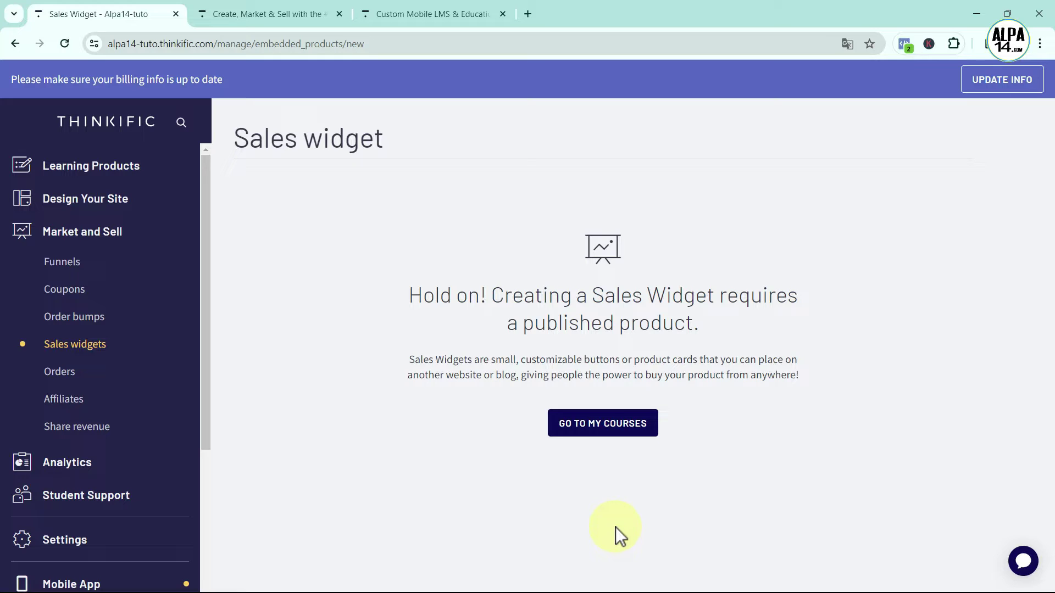
# Open the Orders page, showing no orders from February 23 to March 12, 2024
pyautogui.click(59, 373)
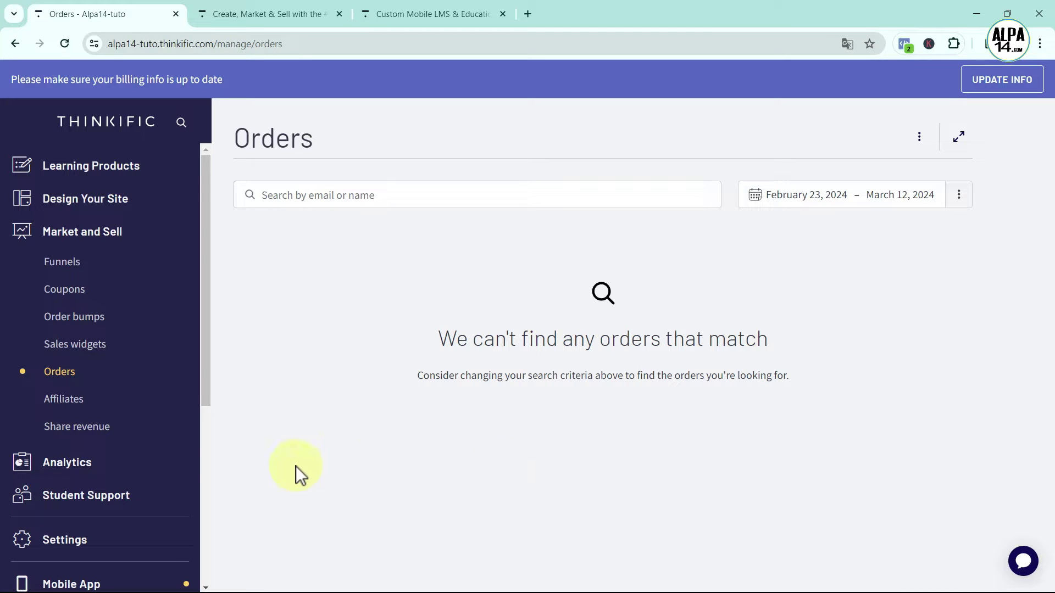
# View Affiliates and the empty Share revenue page, then expand the Analytics section
pyautogui.click(66, 400)
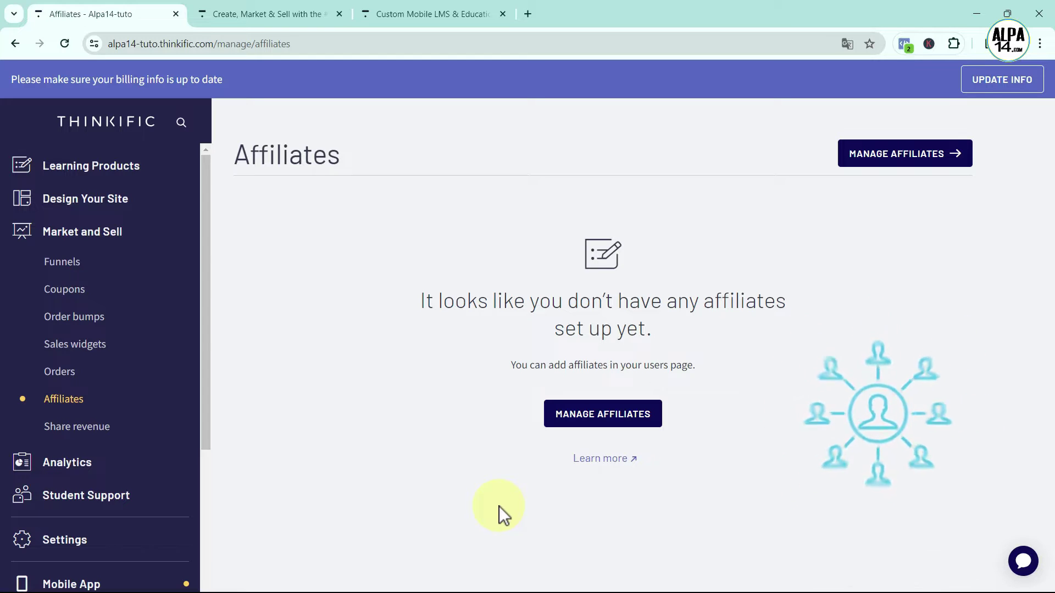
pyautogui.click(79, 429)
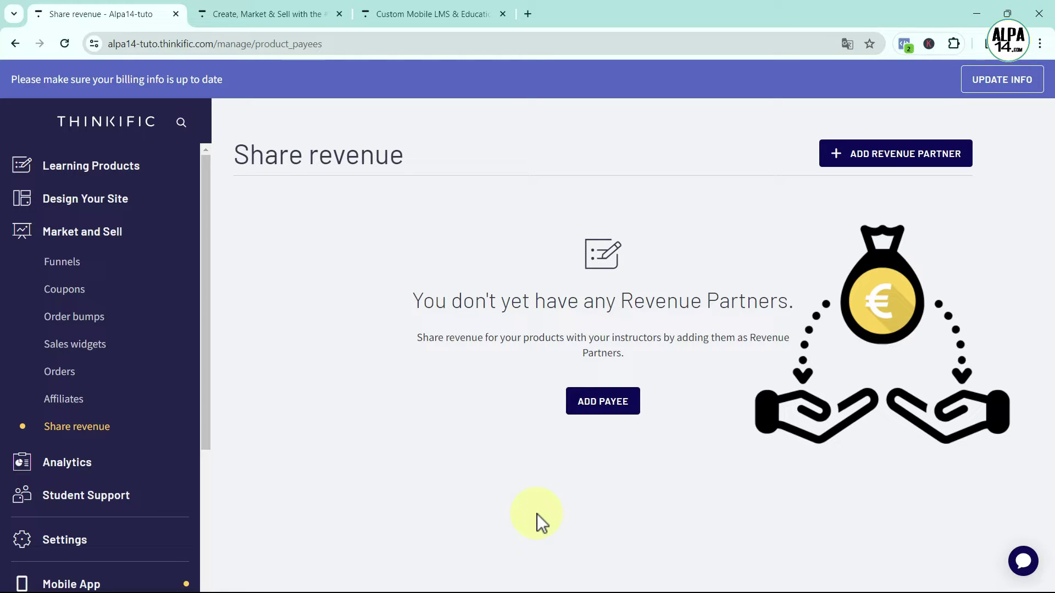
pyautogui.click(67, 465)
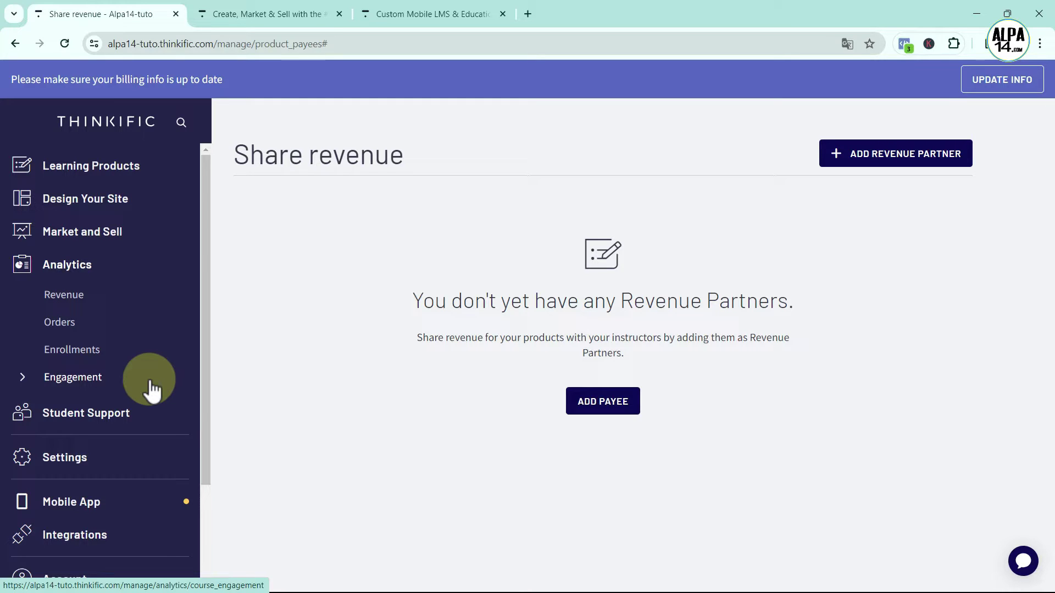
# Expand Student Support and view Users, Groups, Progress, then the empty Certificates page
pyautogui.click(112, 419)
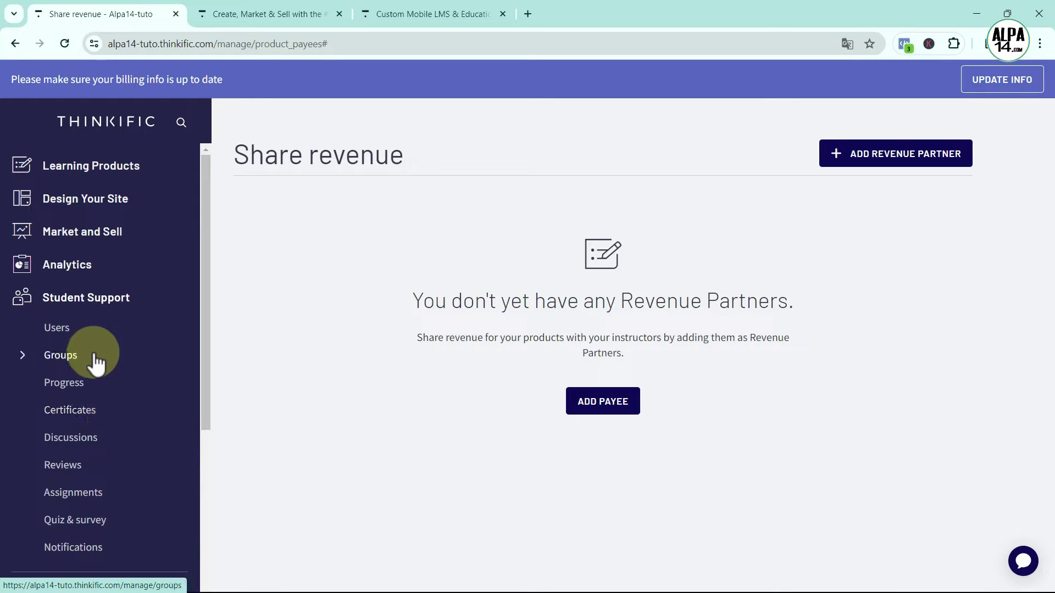
pyautogui.click(62, 334)
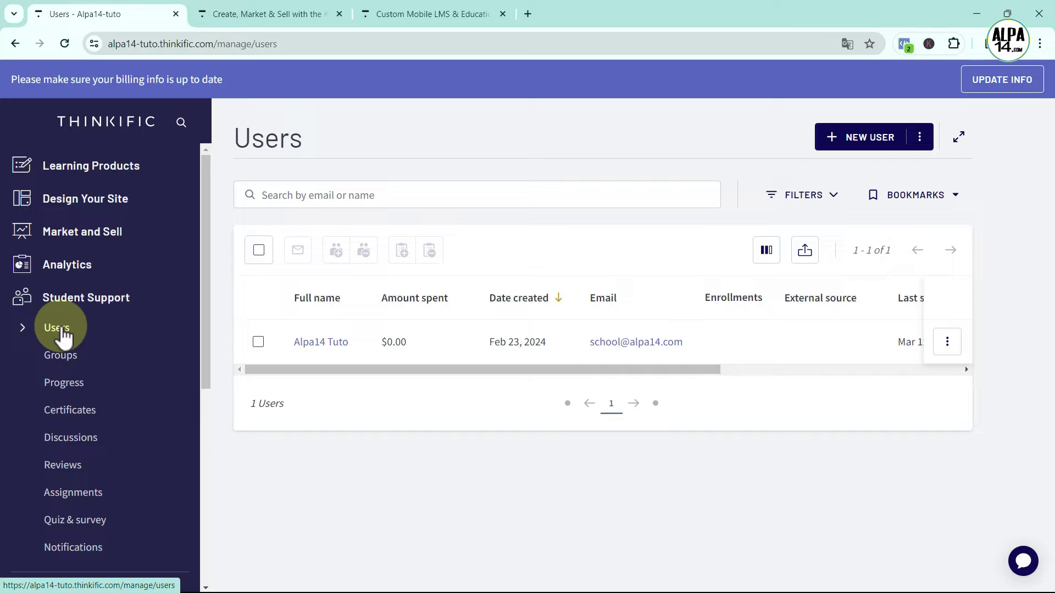
pyautogui.click(67, 357)
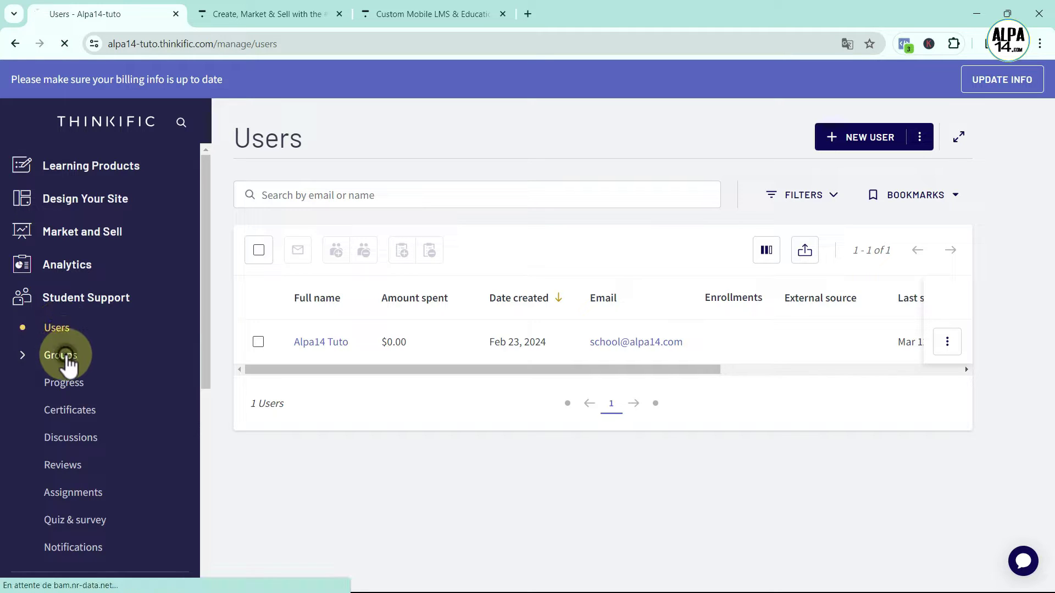
pyautogui.click(77, 383)
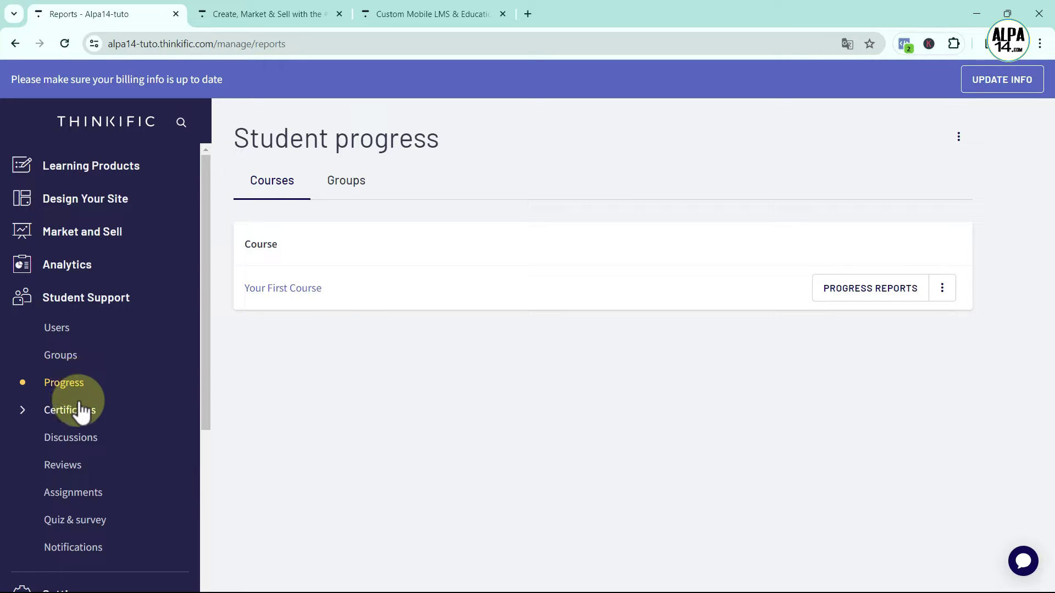
pyautogui.click(80, 416)
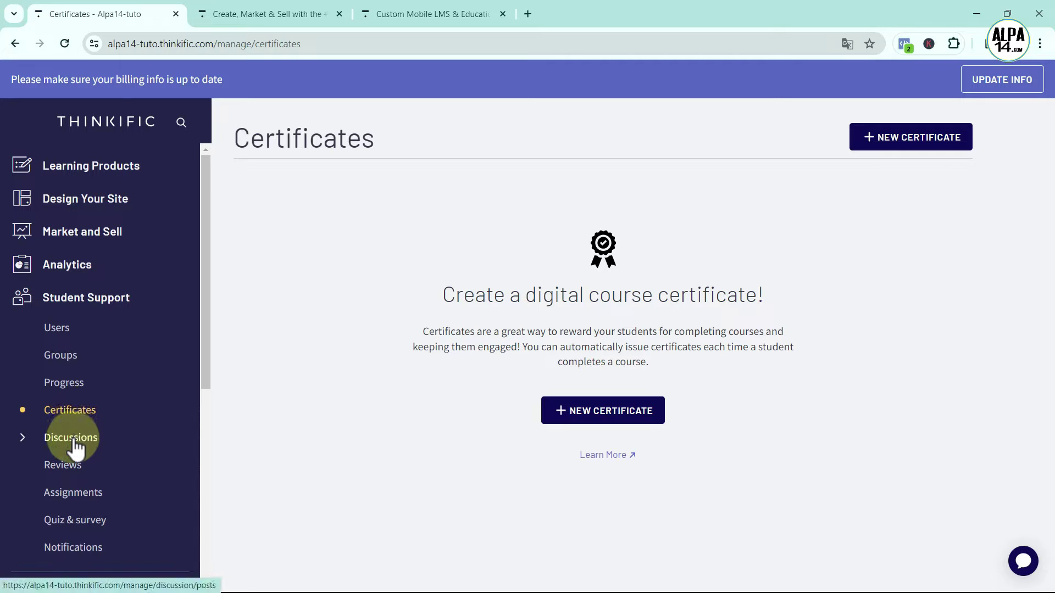
# View Discussions, Reviews, Assignments and Quiz & survey, ending on student email Notifications
pyautogui.click(73, 442)
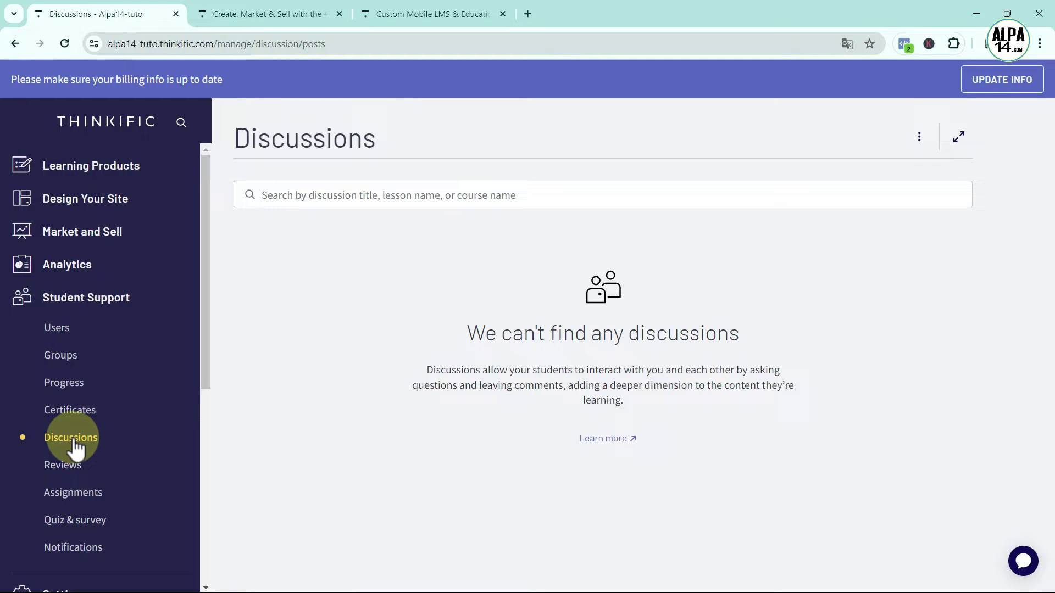
pyautogui.click(80, 472)
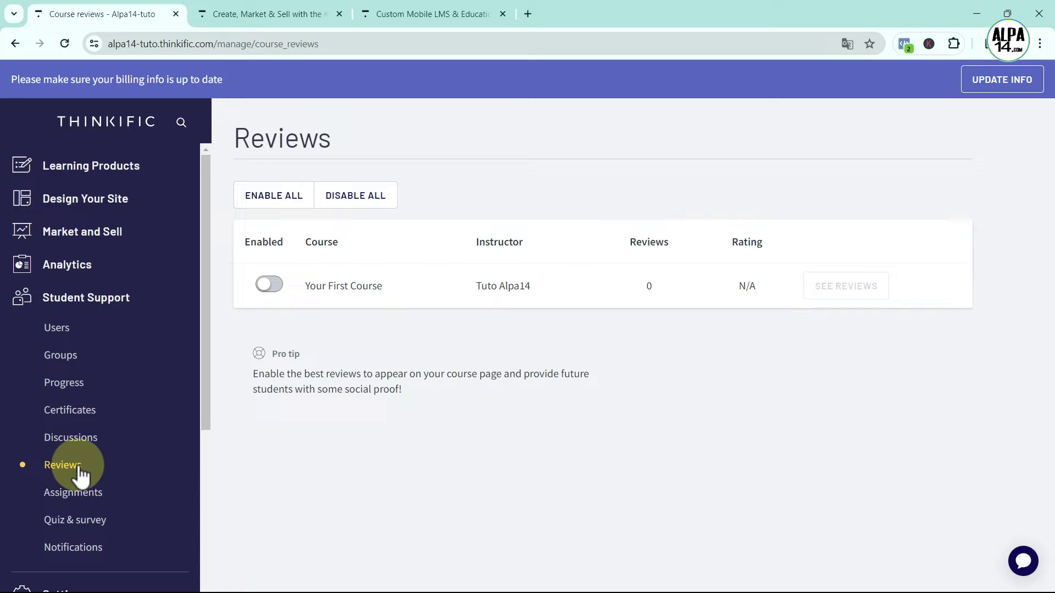
pyautogui.click(101, 497)
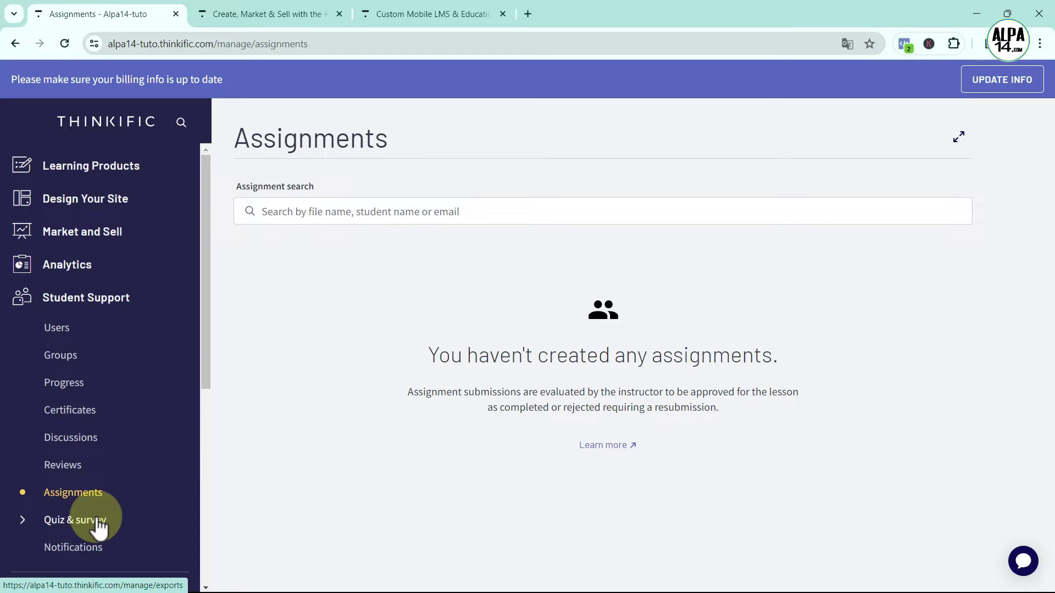
pyautogui.click(97, 522)
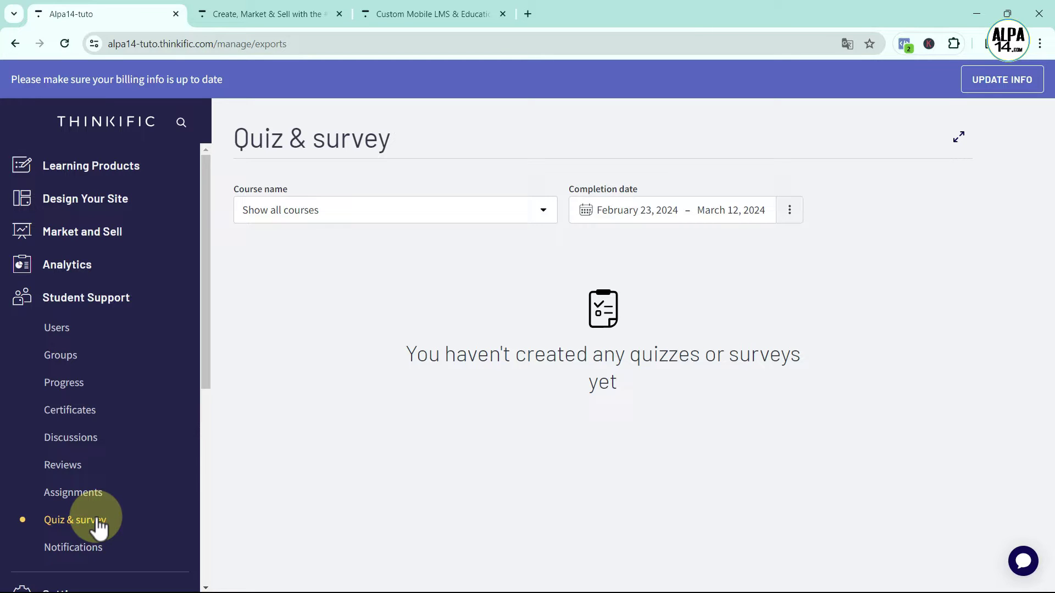
pyautogui.click(137, 546)
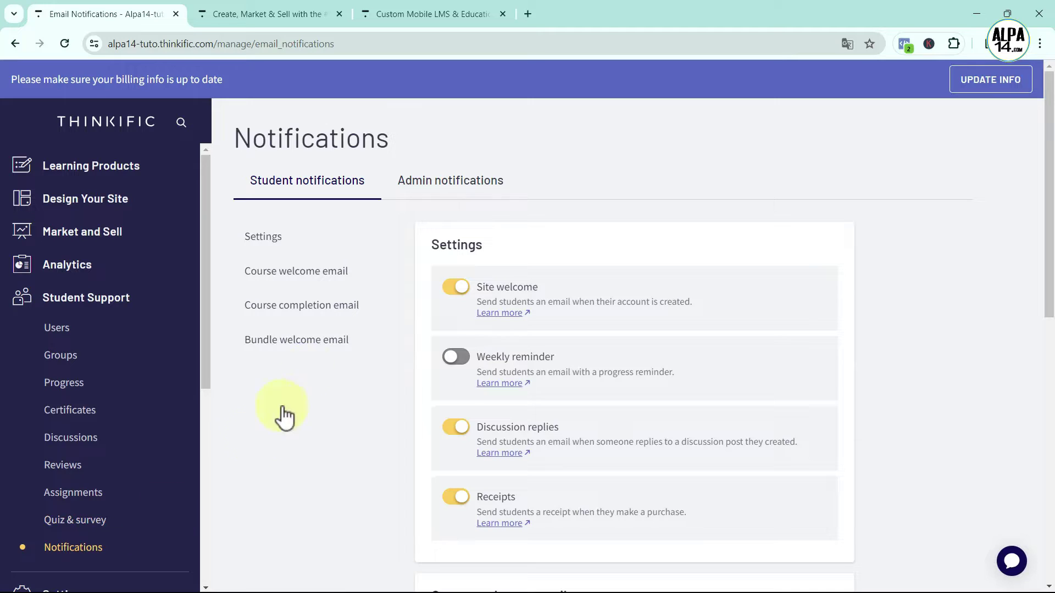
# Compare admin and student notification settings, then open the $199/month Mobile App page
pyautogui.click(466, 202)
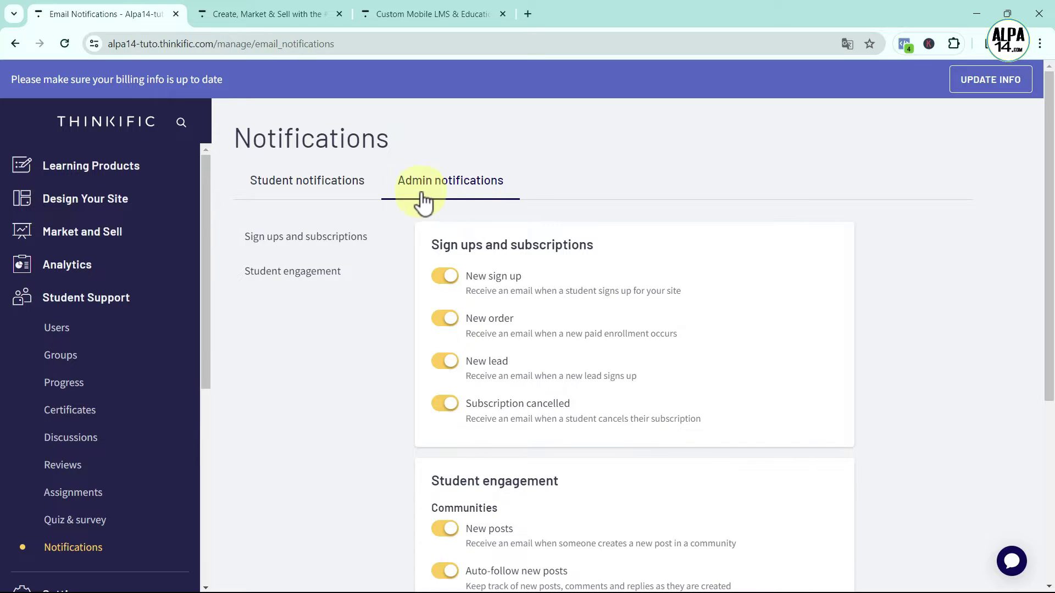
pyautogui.click(314, 192)
pyautogui.scroll(-1, 203, 499)
pyautogui.scroll(-2, 203, 499)
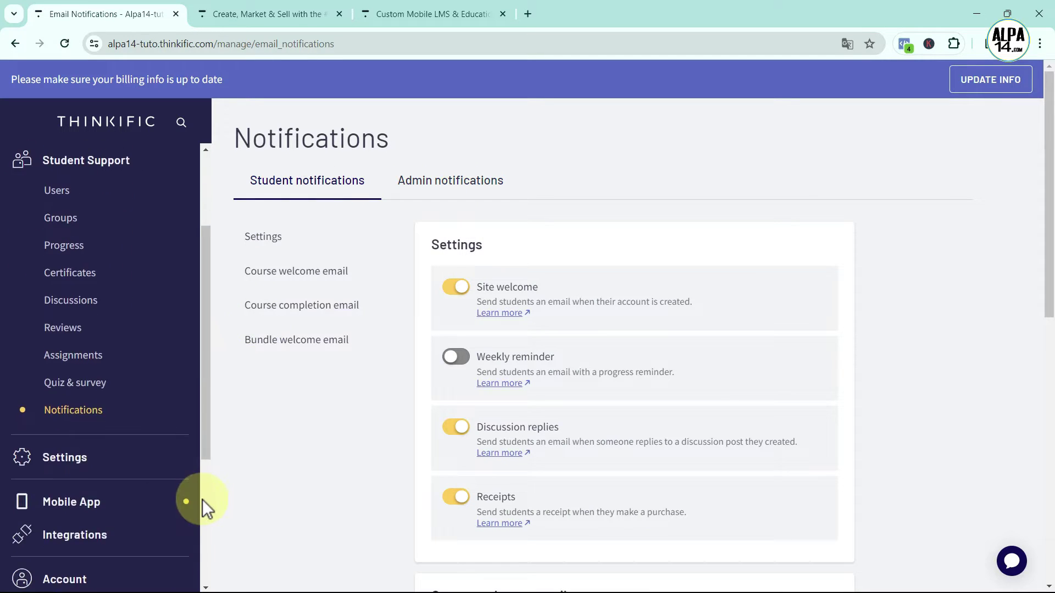
pyautogui.click(72, 464)
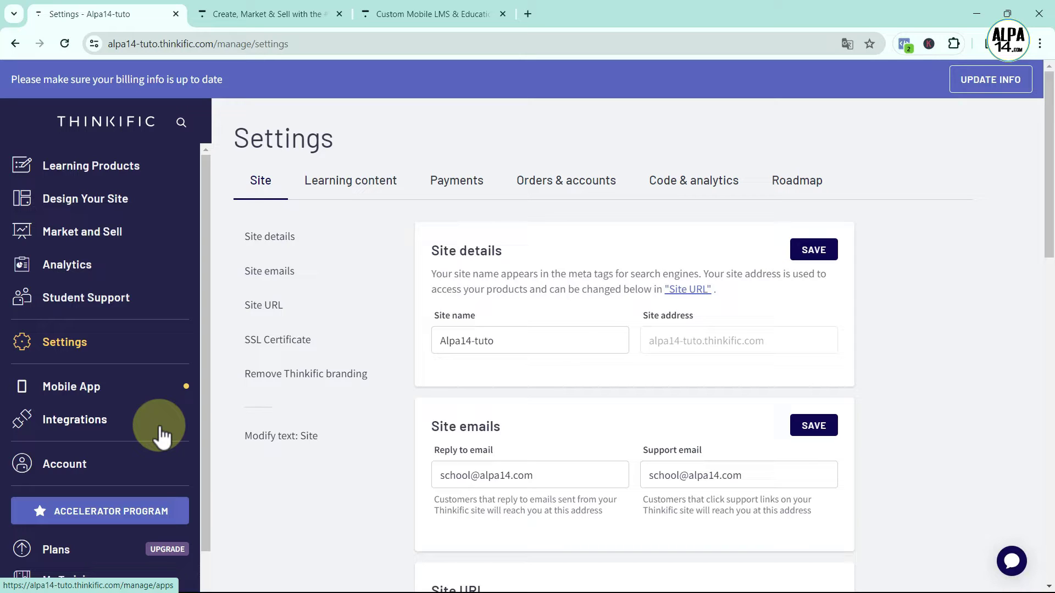
pyautogui.click(68, 387)
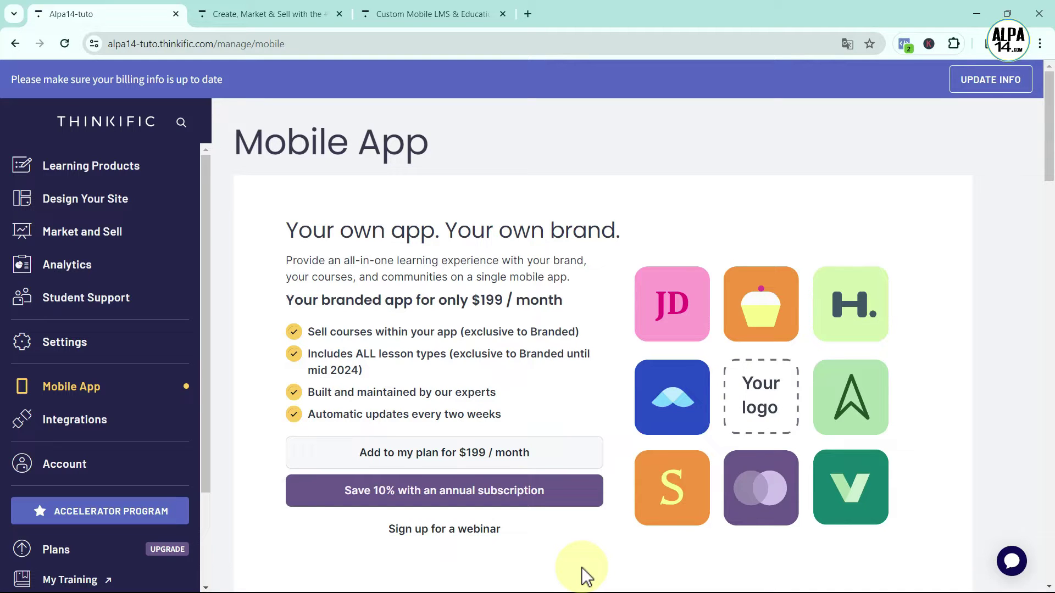
# Browse the branded Mobile App offer, then go to the Integrations page
pyautogui.scroll(-5, 586, 576)
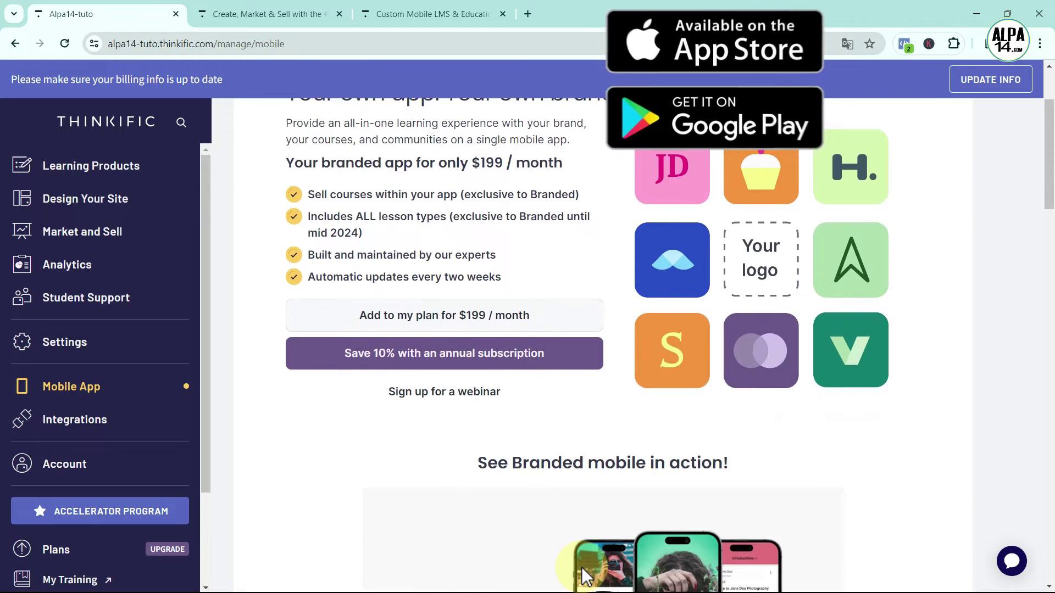
pyautogui.scroll(-3, 587, 576)
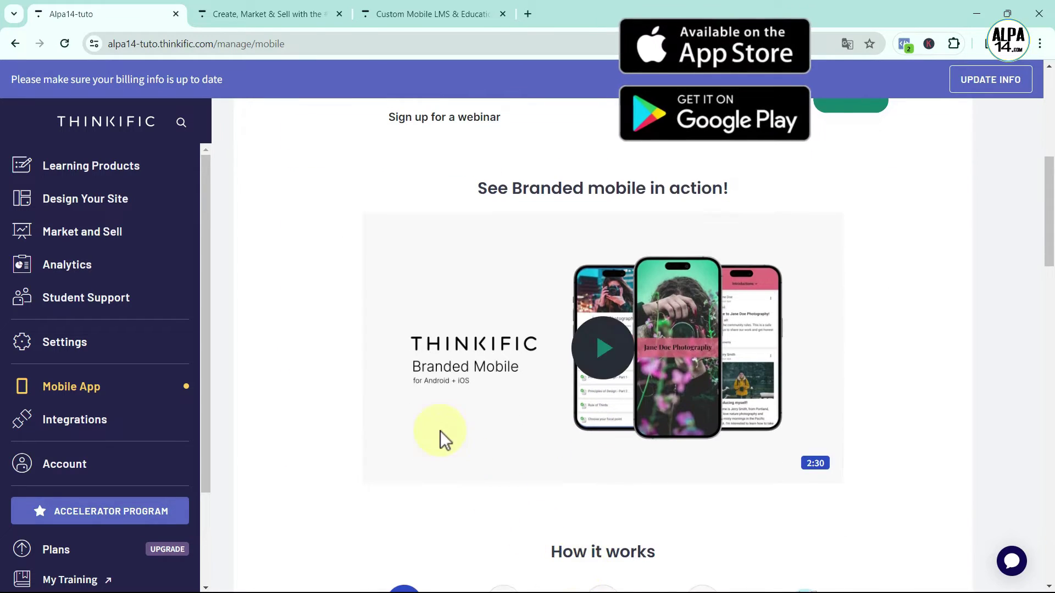
pyautogui.scroll(-3, 441, 503)
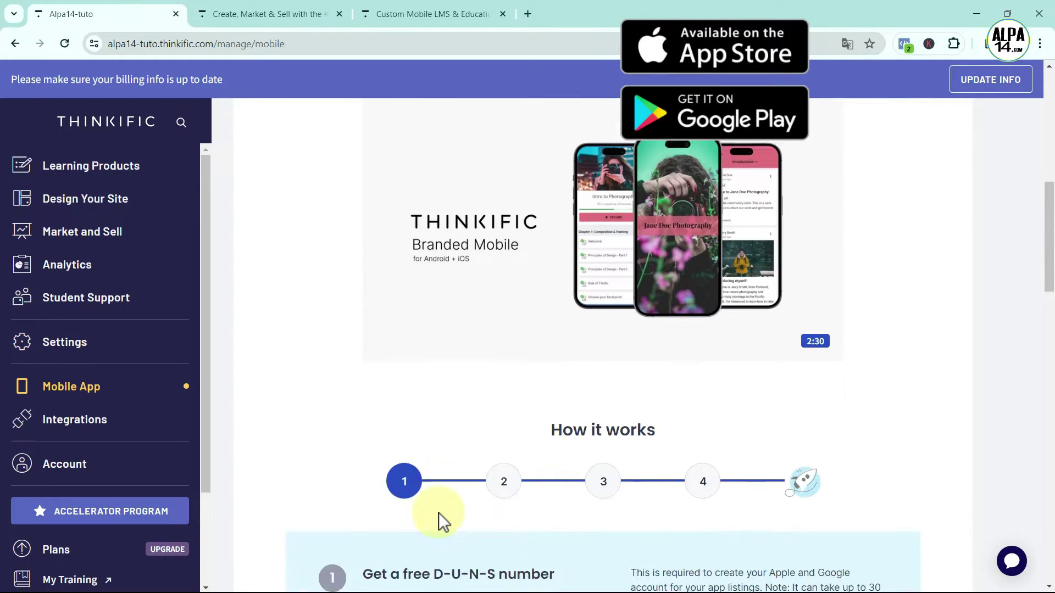
pyautogui.scroll(-8, 438, 513)
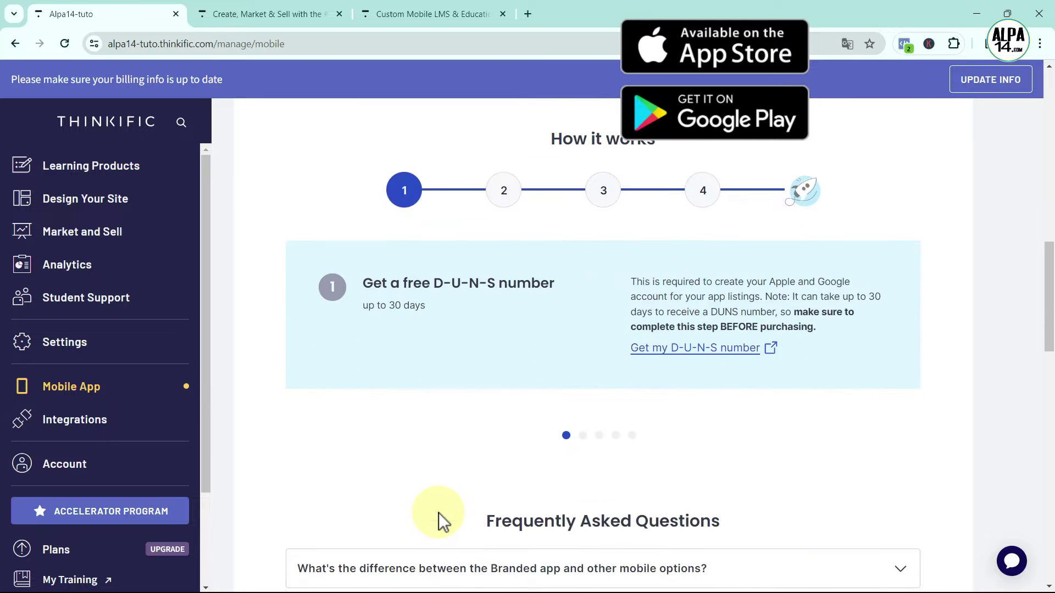
pyautogui.scroll(15, 438, 513)
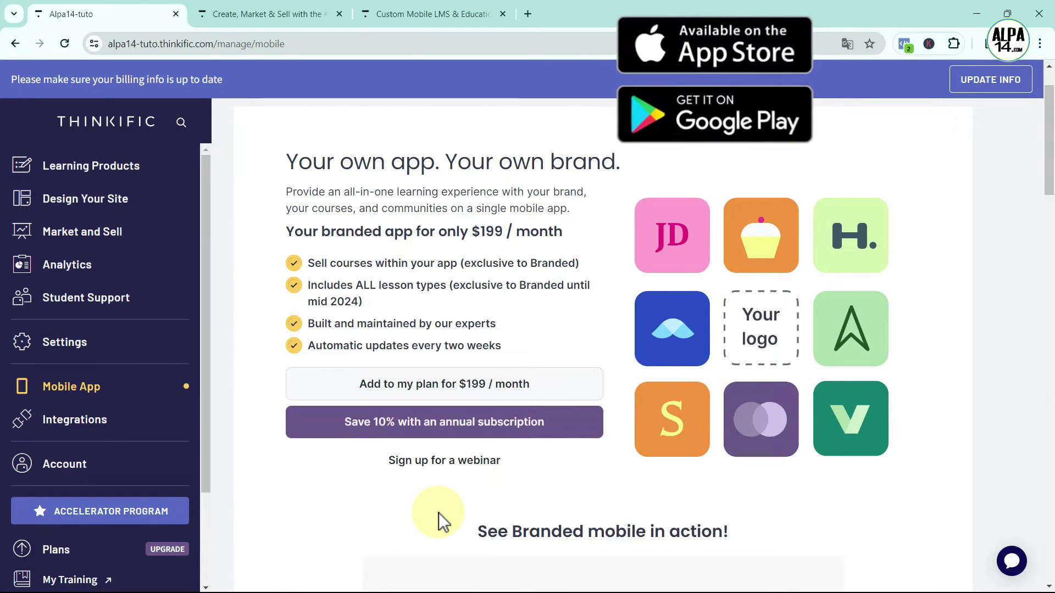
pyautogui.click(77, 426)
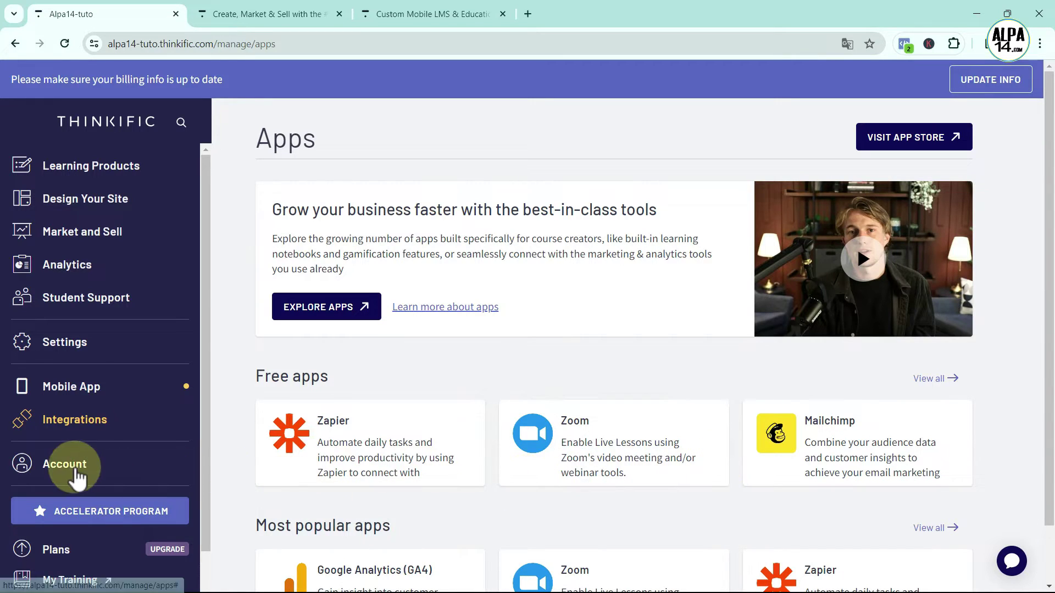
# Expand the sidebar Account menu to show Account Management, User Profile and Log out
pyautogui.click(64, 464)
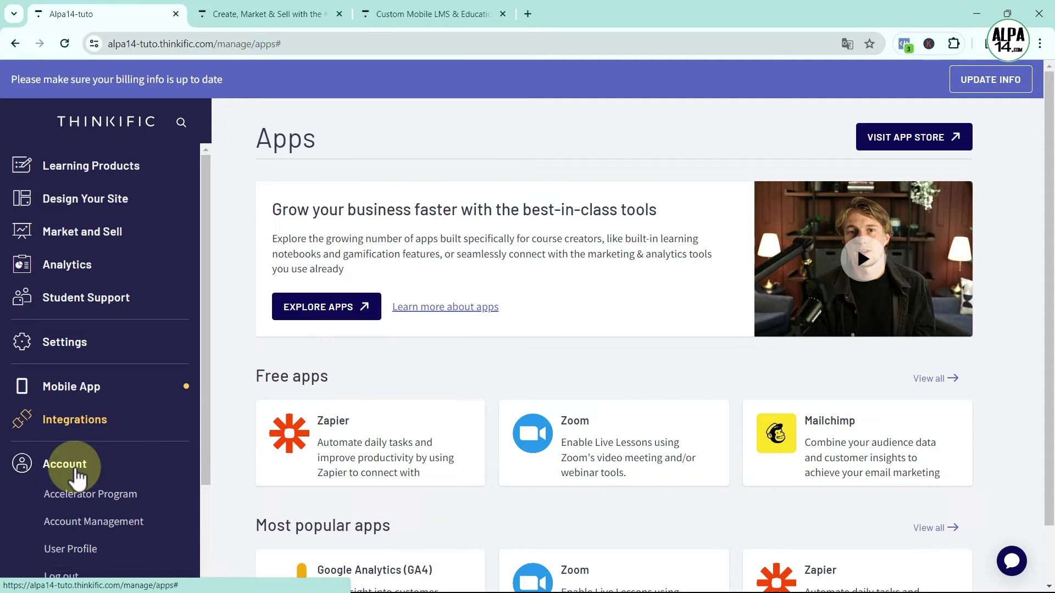
pyautogui.scroll(-2, 94, 471)
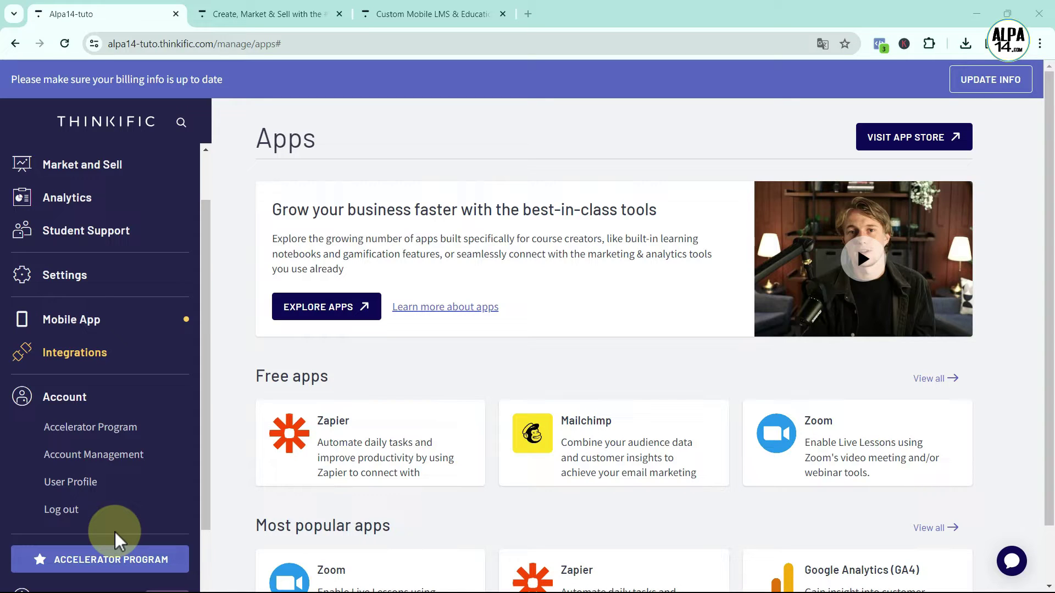
# Open the Learning content settings and highlight the site language explanation
pyautogui.click(65, 277)
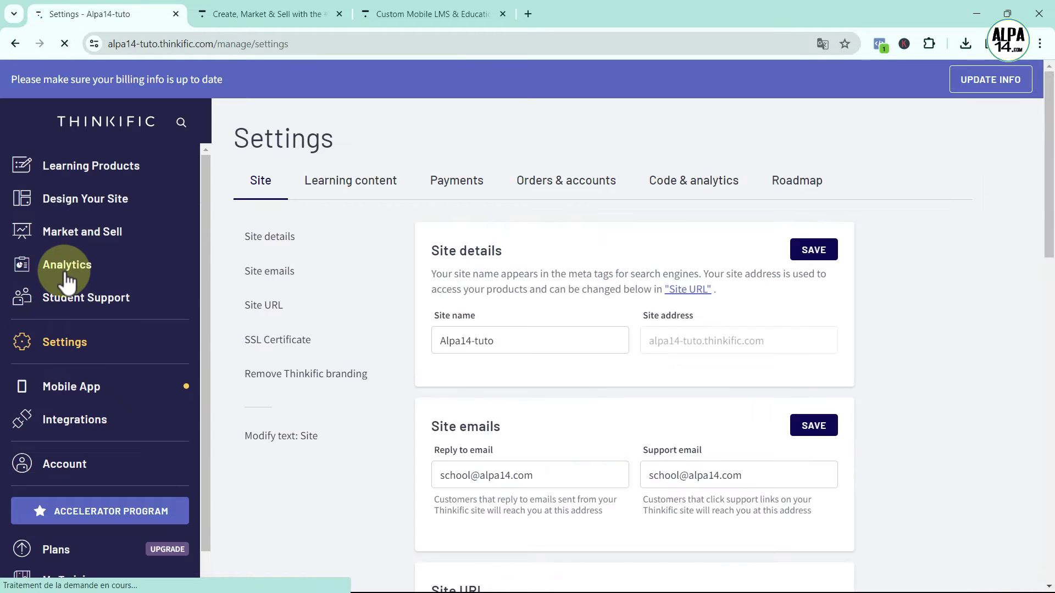
pyautogui.click(332, 184)
pyautogui.scroll(-2, 377, 231)
pyautogui.scroll(-8, 377, 231)
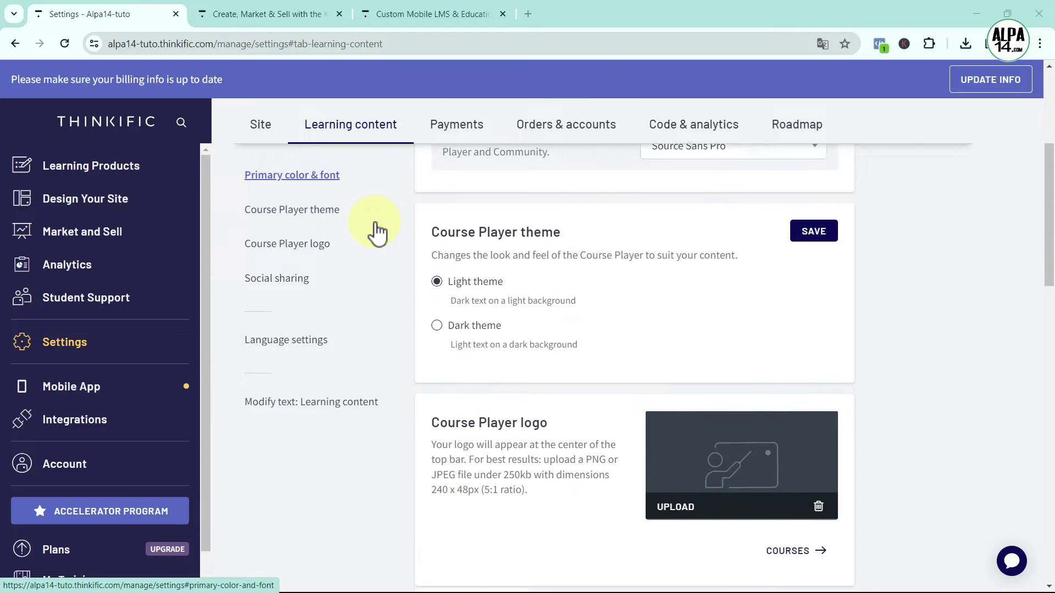
pyautogui.scroll(-10, 416, 228)
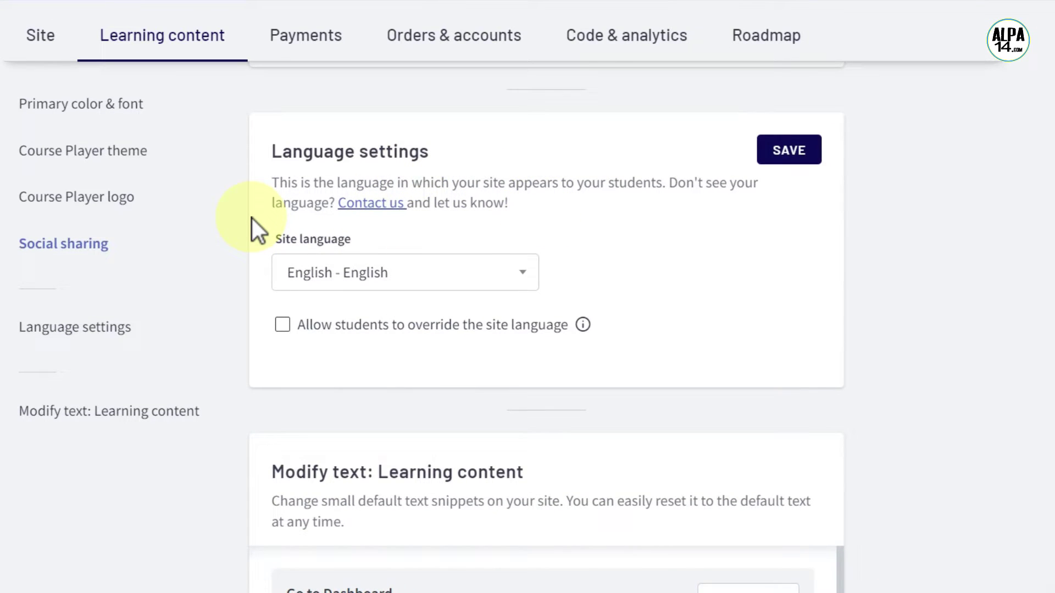
pyautogui.moveTo(272, 182); pyautogui.dragTo(666, 192)
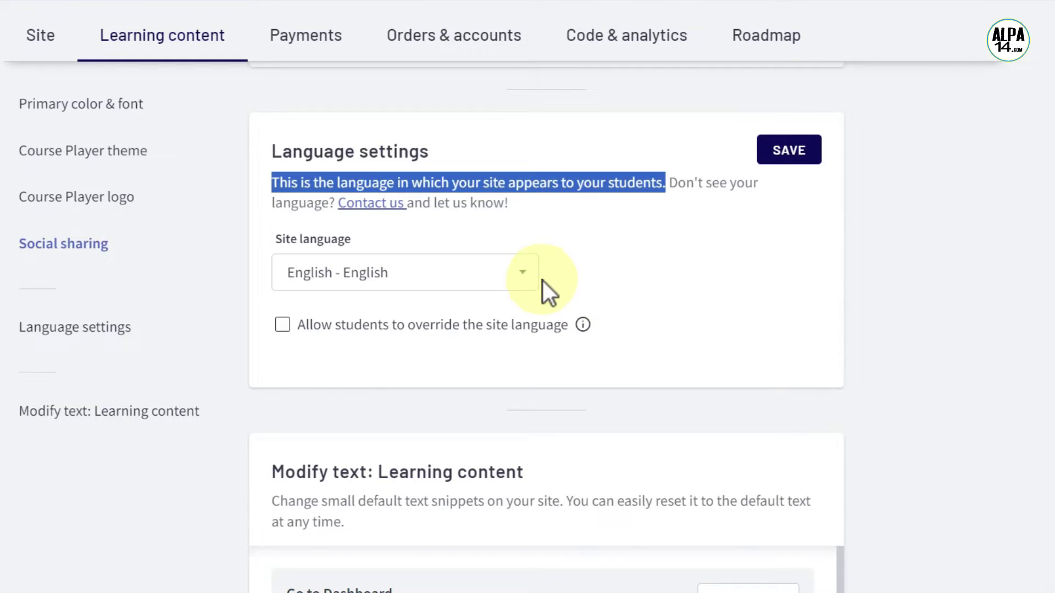
# Change the site language to French
pyautogui.click(525, 275)
pyautogui.scroll(-5, 491, 378)
pyautogui.scroll(-10, 493, 378)
pyautogui.scroll(12, 493, 378)
pyautogui.scroll(3, 490, 378)
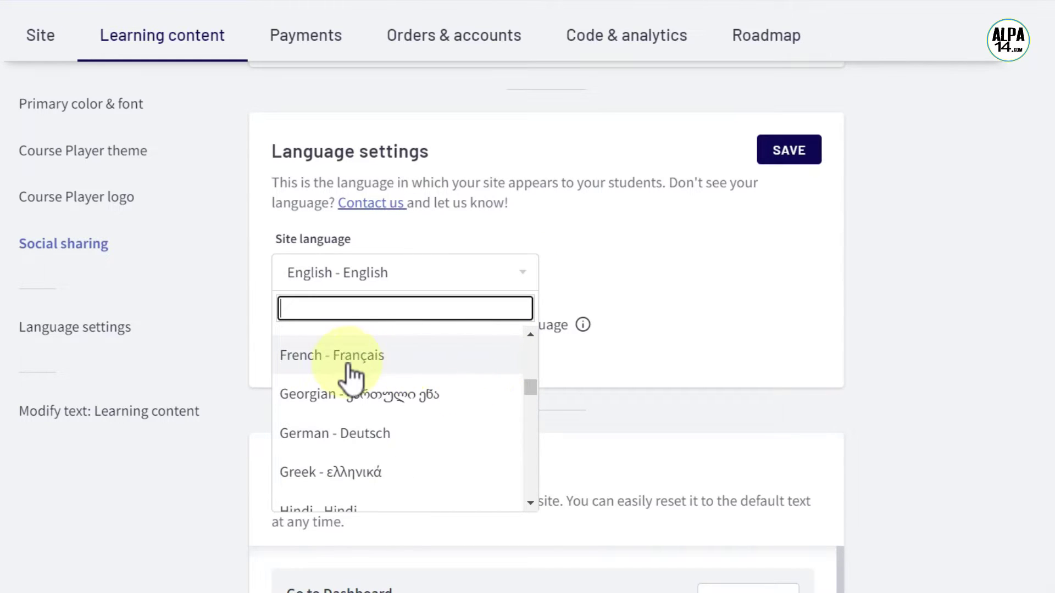
pyautogui.click(437, 372)
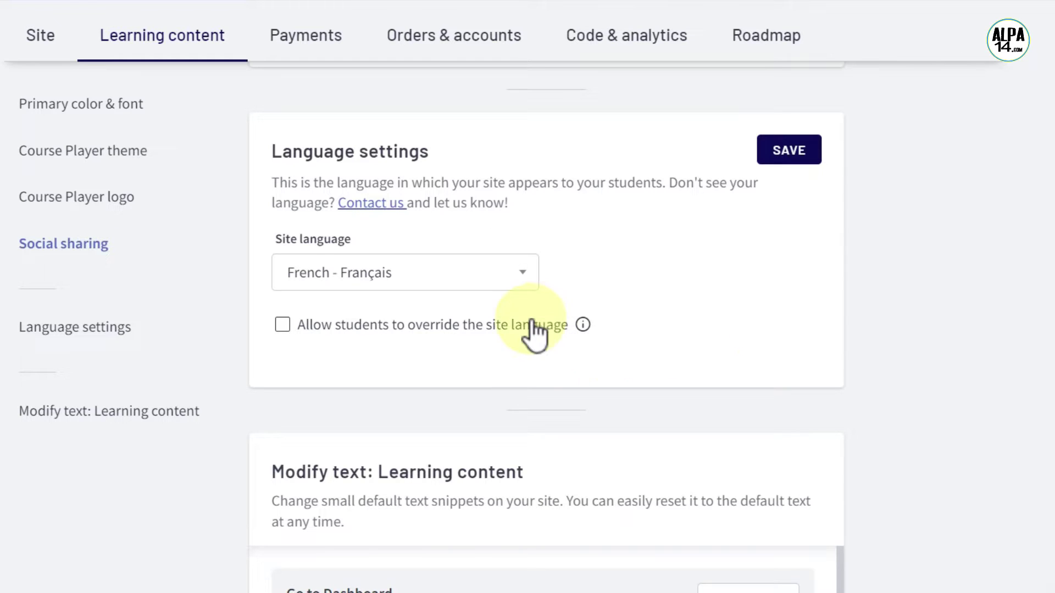
# Set the site language back to English, allow students to override it, and save
pyautogui.click(525, 279)
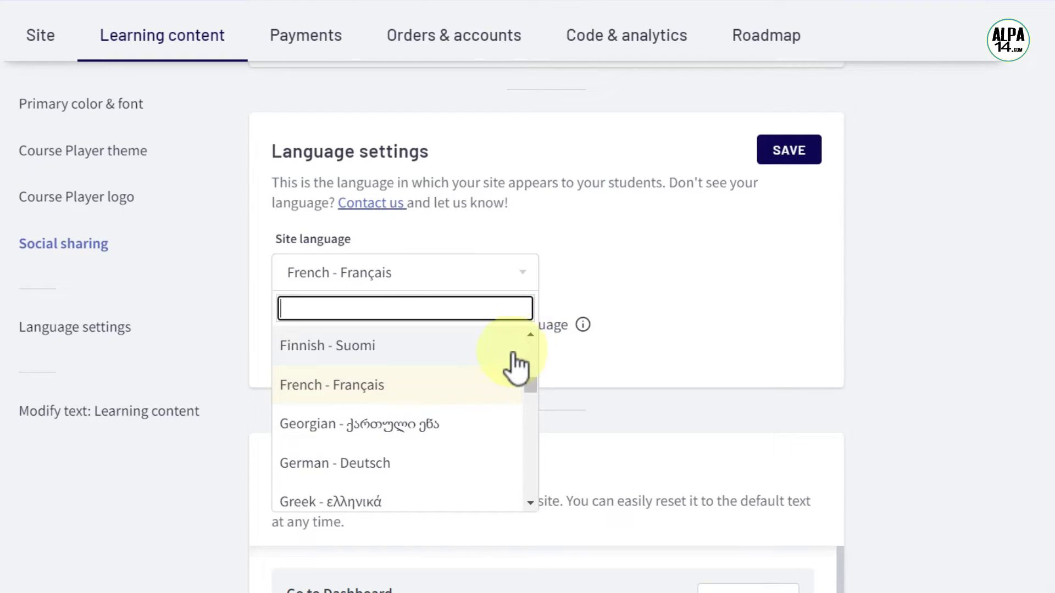
pyautogui.scroll(-1, 509, 396)
pyautogui.scroll(6, 506, 397)
pyautogui.scroll(2, 510, 418)
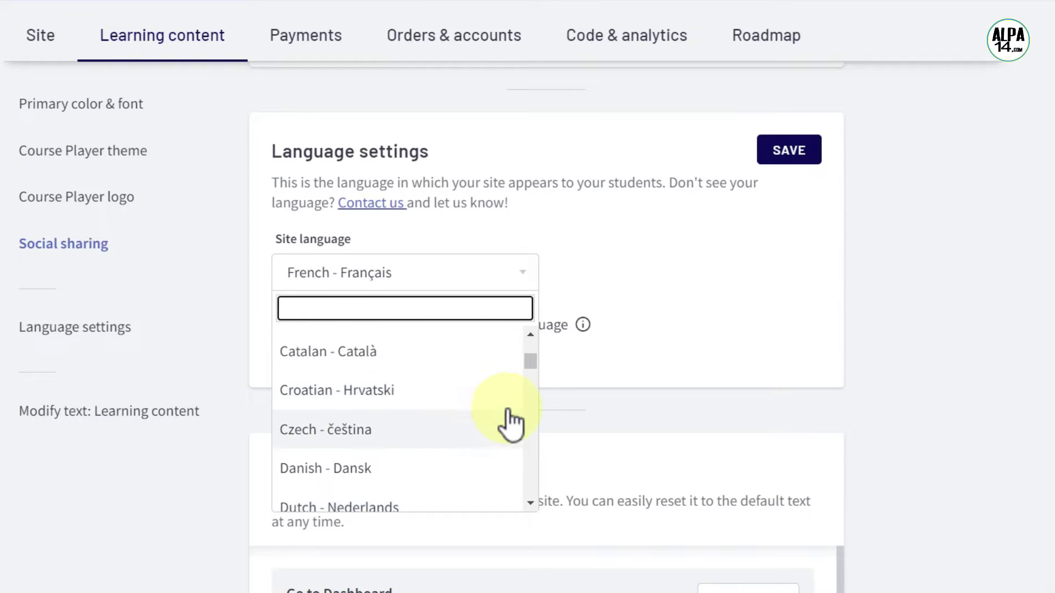
pyautogui.scroll(-5, 508, 429)
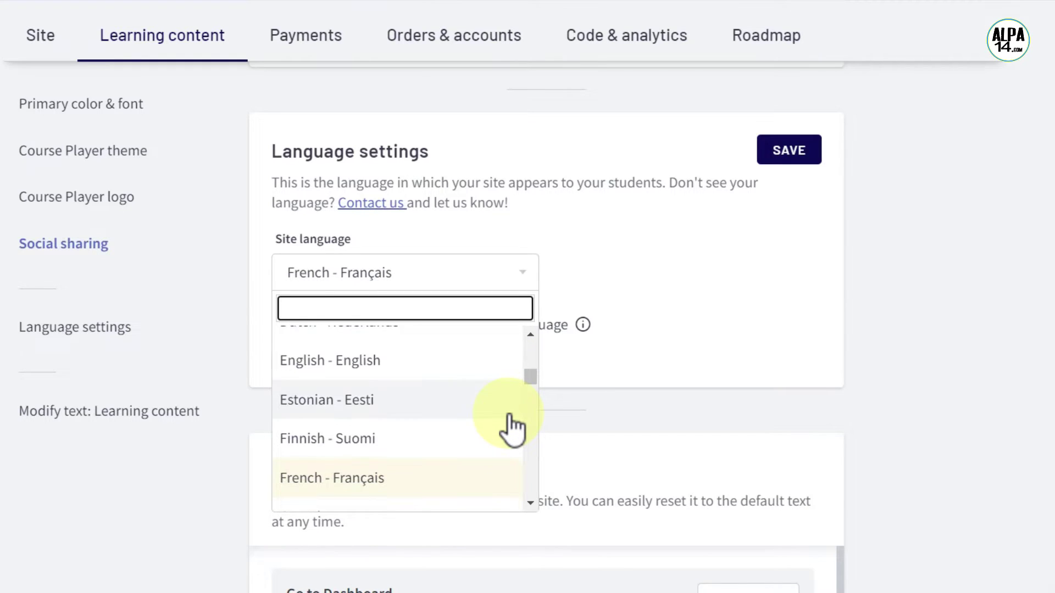
pyautogui.click(444, 373)
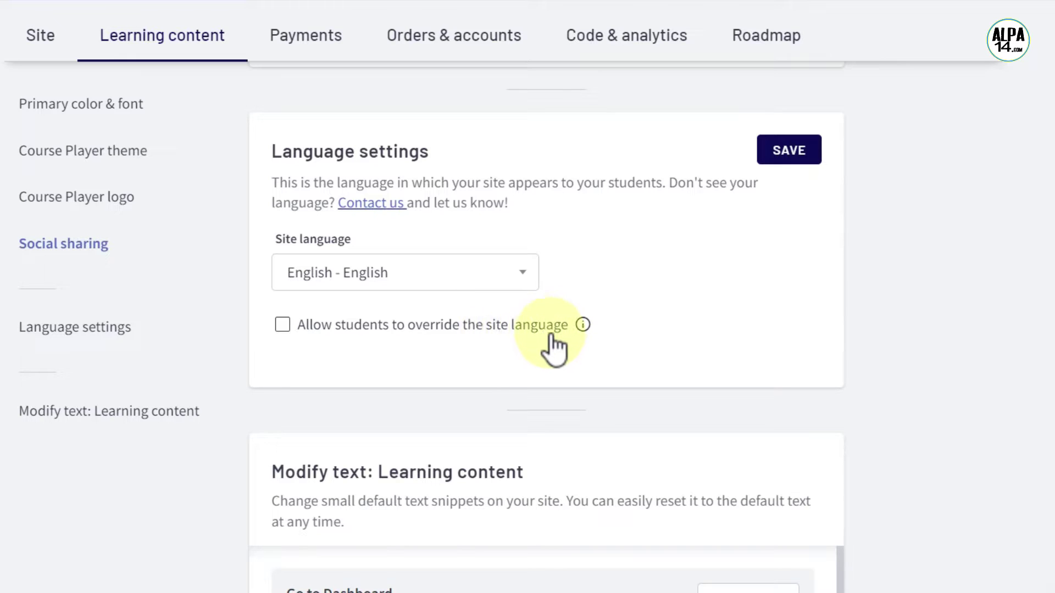
pyautogui.click(283, 327)
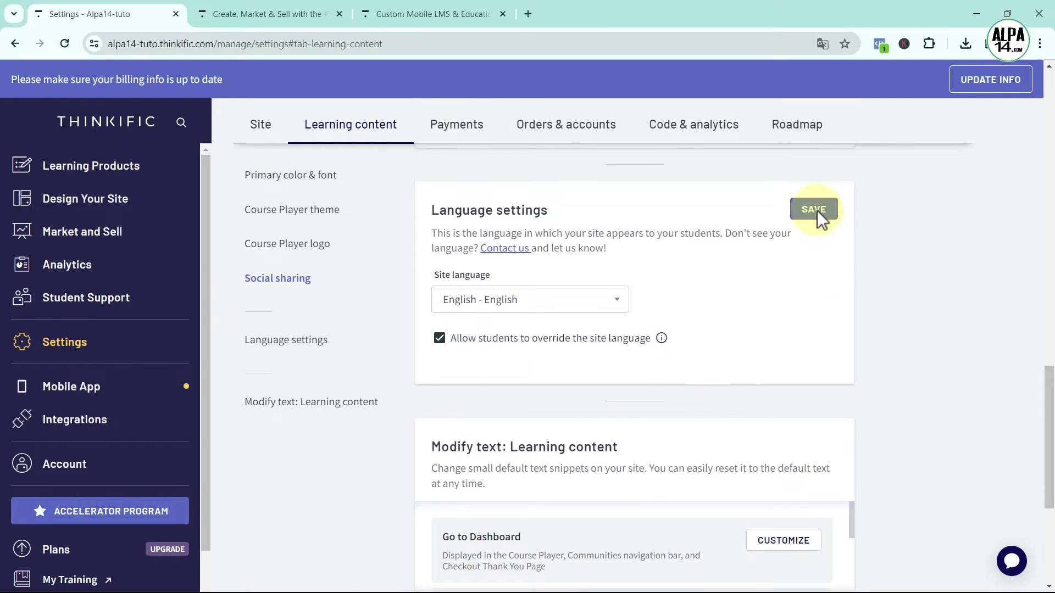
pyautogui.click(816, 210)
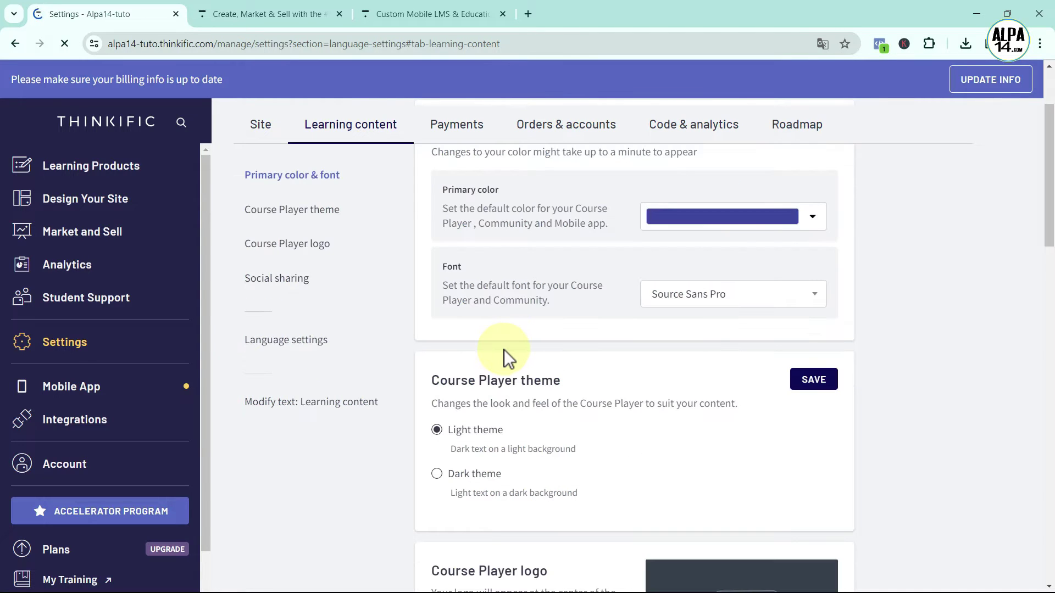
pyautogui.click(82, 173)
# Open the Courses list showing the draft 'Your First Course'
pyautogui.click(71, 204)
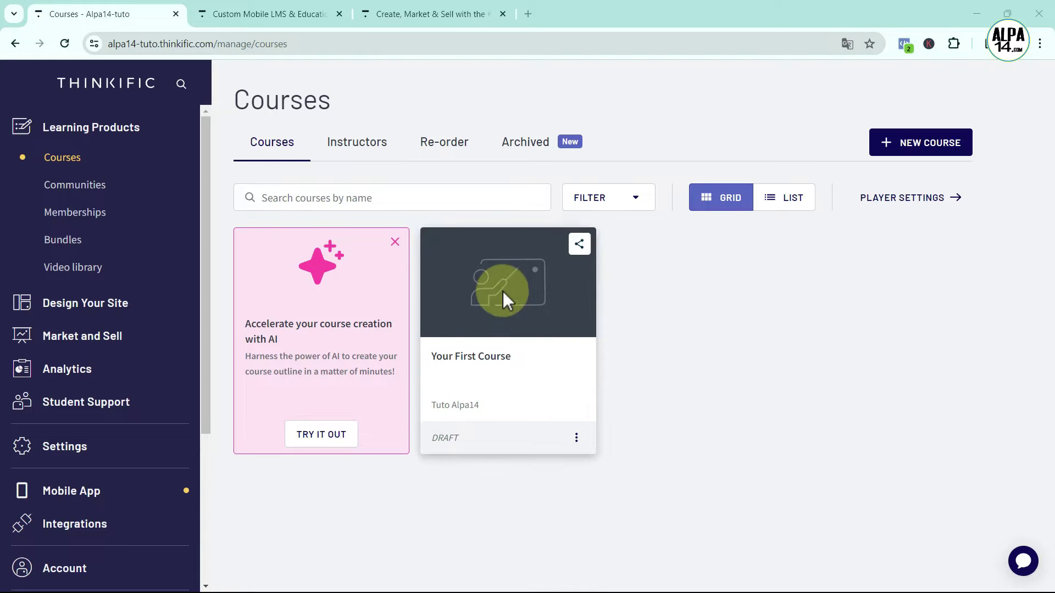
# Open 'Your First Course' curriculum and start a new chapter
pyautogui.click(502, 327)
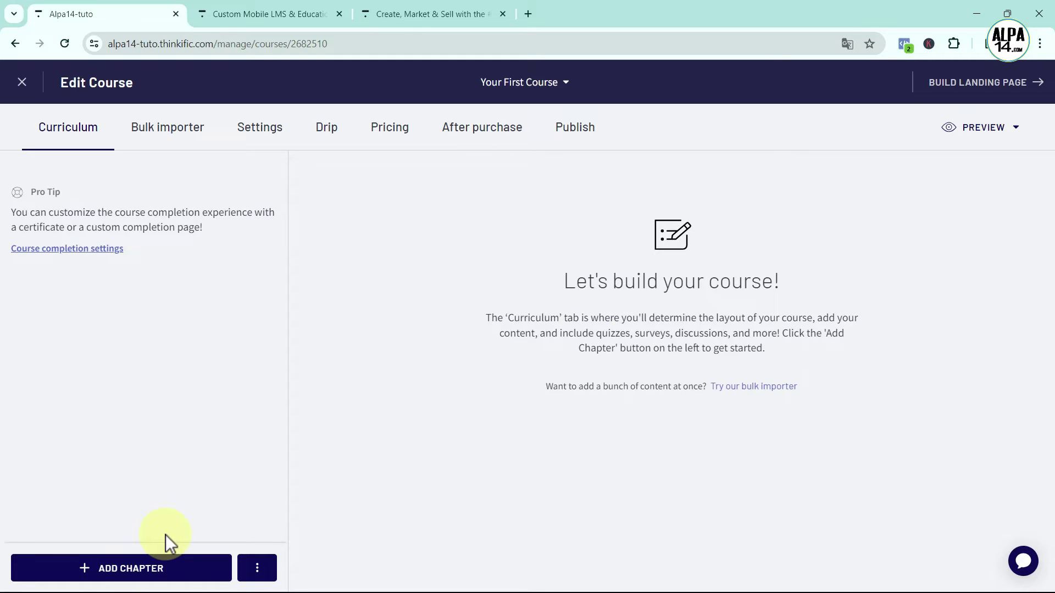
pyautogui.click(131, 567)
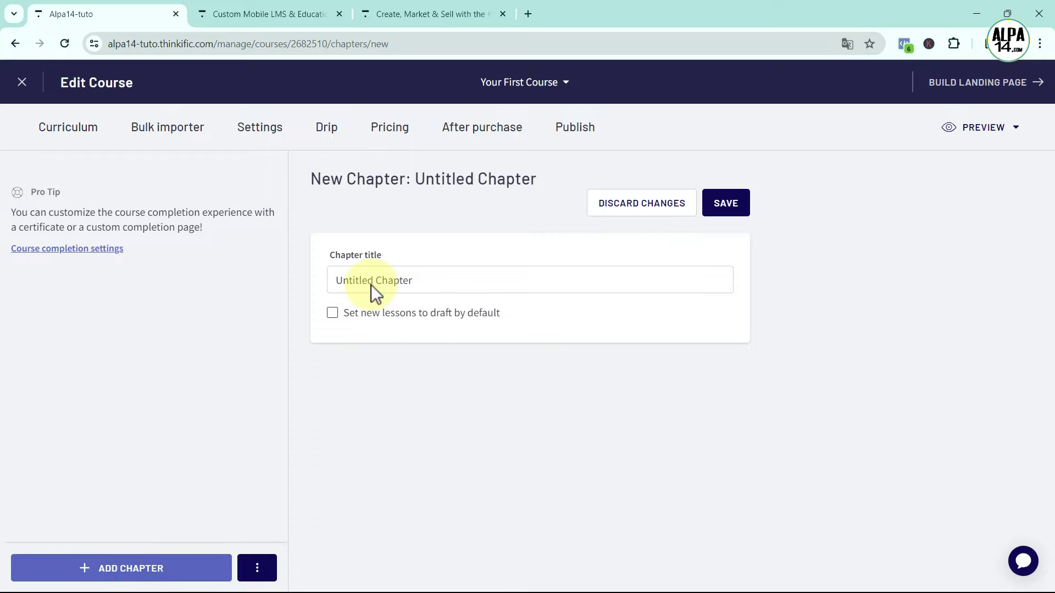
# Title the first chapter 'Presentation' and save it
pyautogui.click(354, 278)
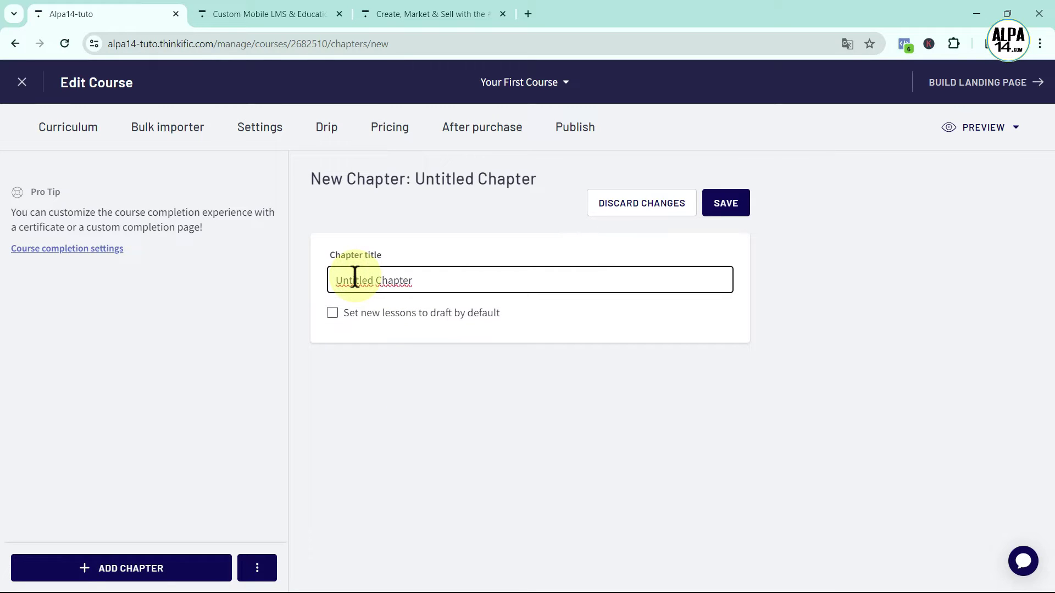
pyautogui.moveTo(414, 282); pyautogui.dragTo(326, 283)
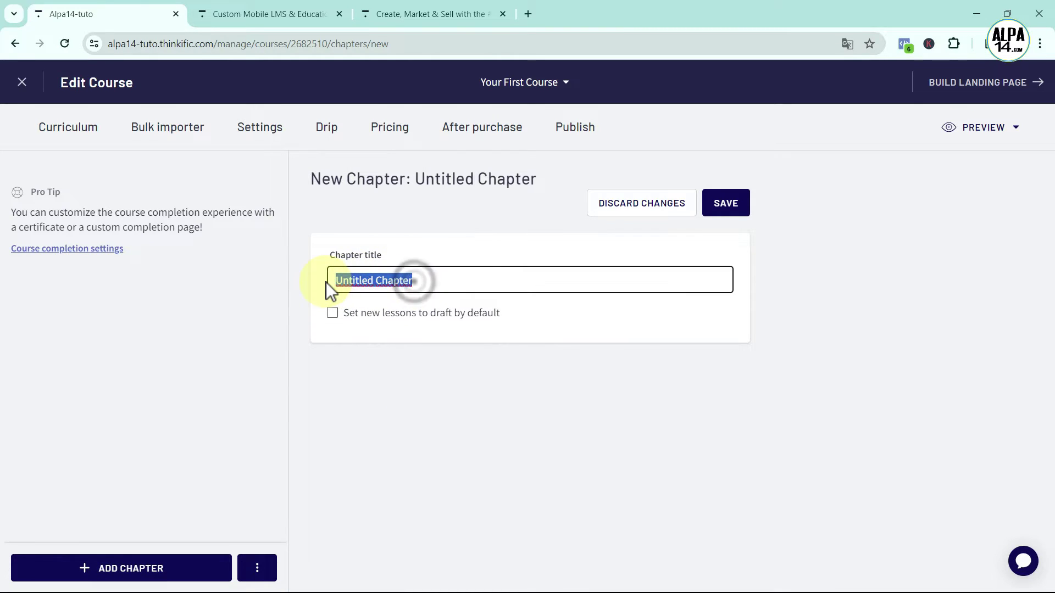
pyautogui.press('BackSpace')
pyautogui.write('Presentation')
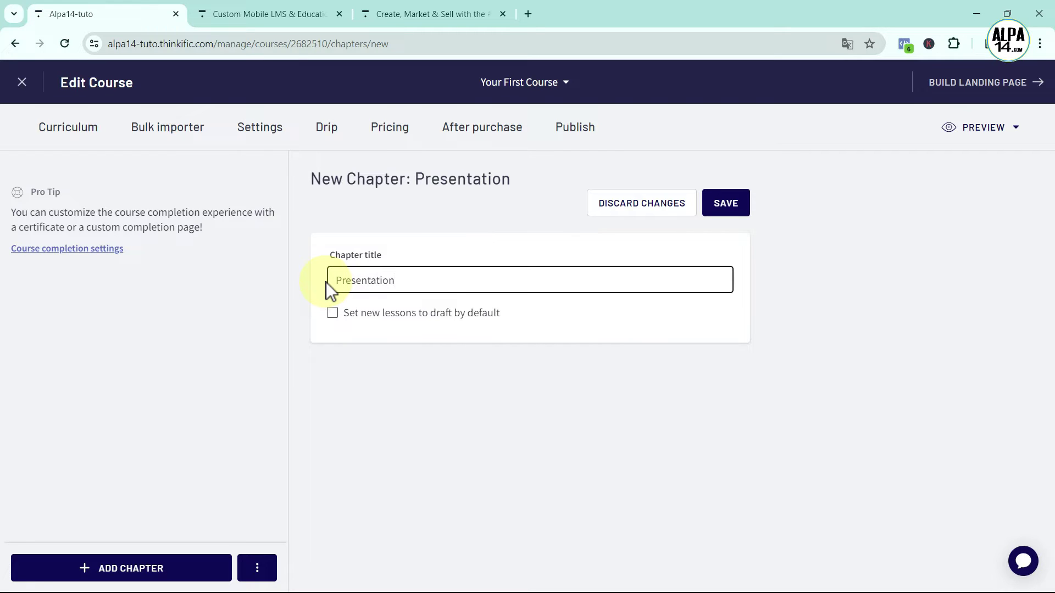
pyautogui.click(728, 208)
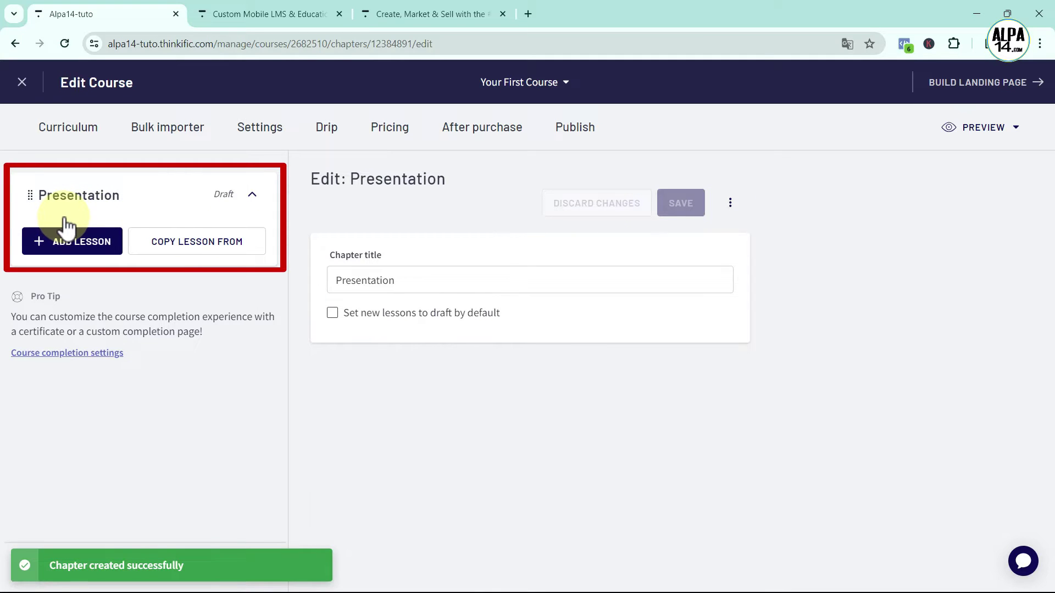
# Add a second chapter titled 'Graphemes in French'
pyautogui.click(99, 574)
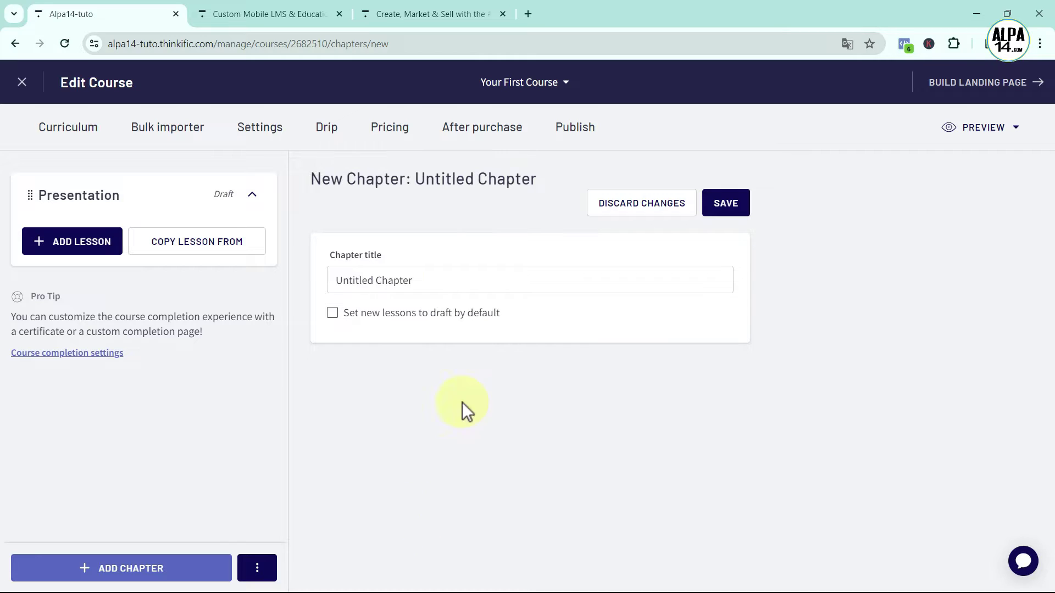
pyautogui.moveTo(428, 277); pyautogui.dragTo(292, 279)
pyautogui.press('BackSpace')
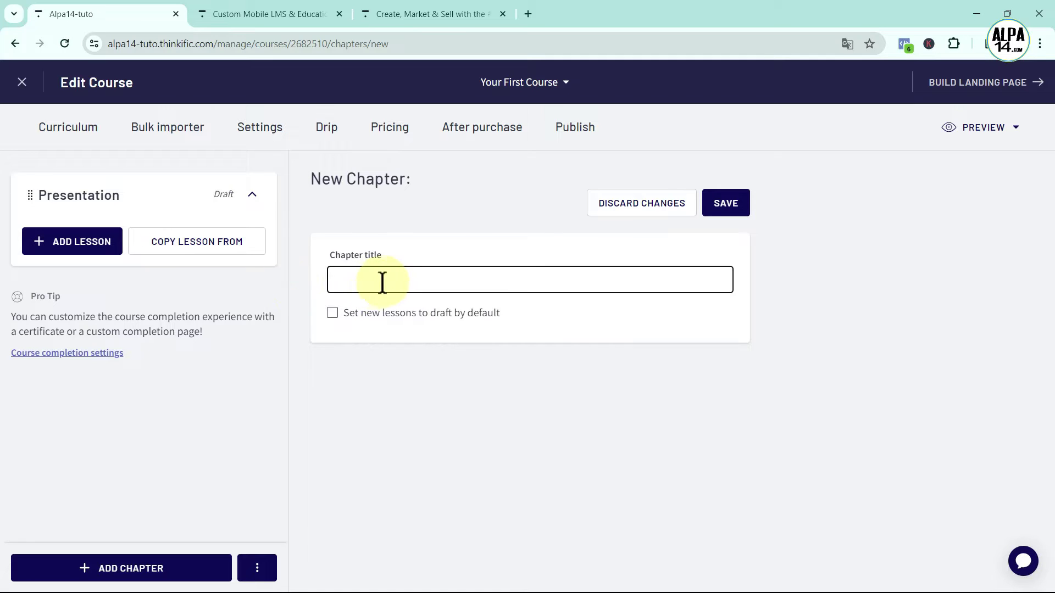
pyautogui.write('Graphemes in F')
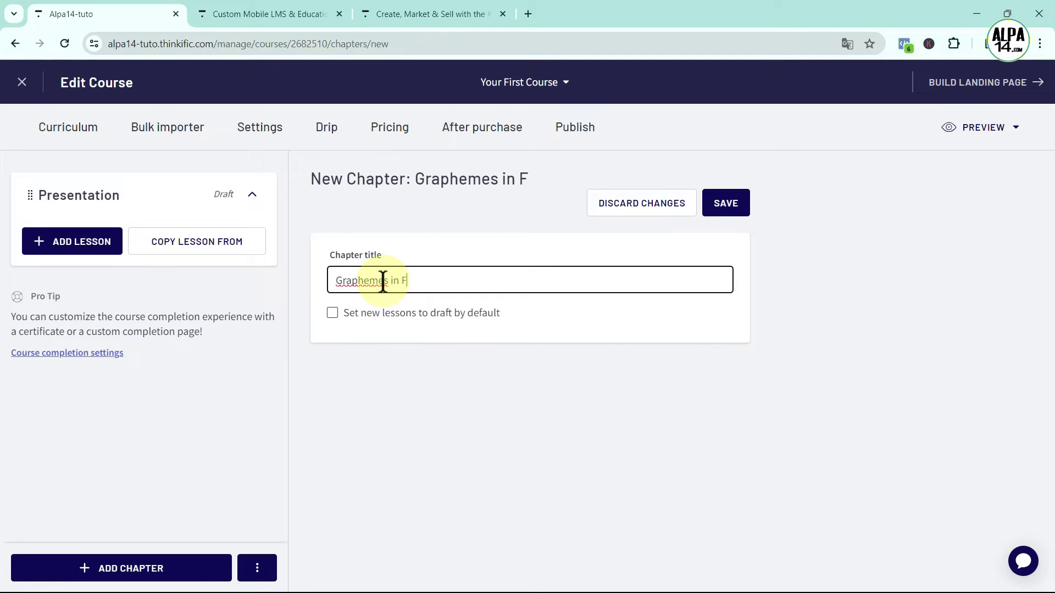
pyautogui.write('rench')
pyautogui.click(733, 208)
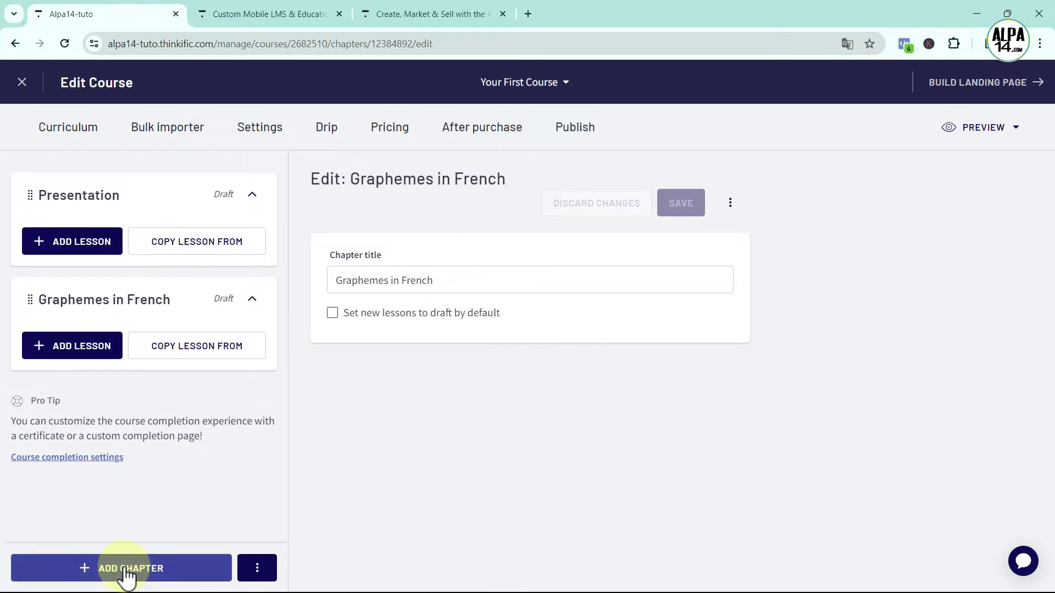
pyautogui.click(127, 568)
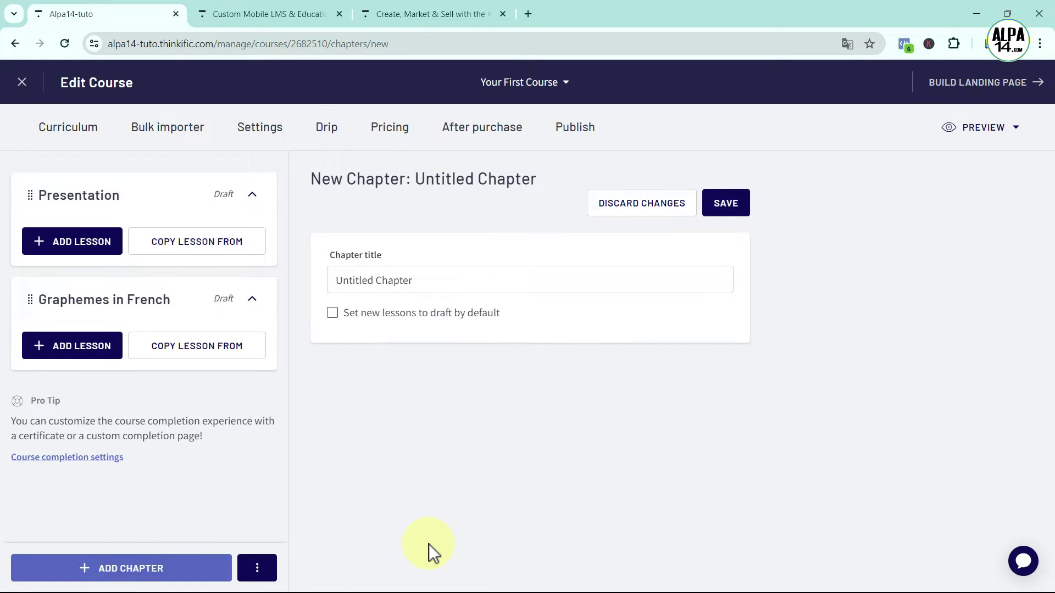
# Name the new chapter 'Common Vocabulary' and save it
pyautogui.moveTo(434, 280); pyautogui.dragTo(329, 281)
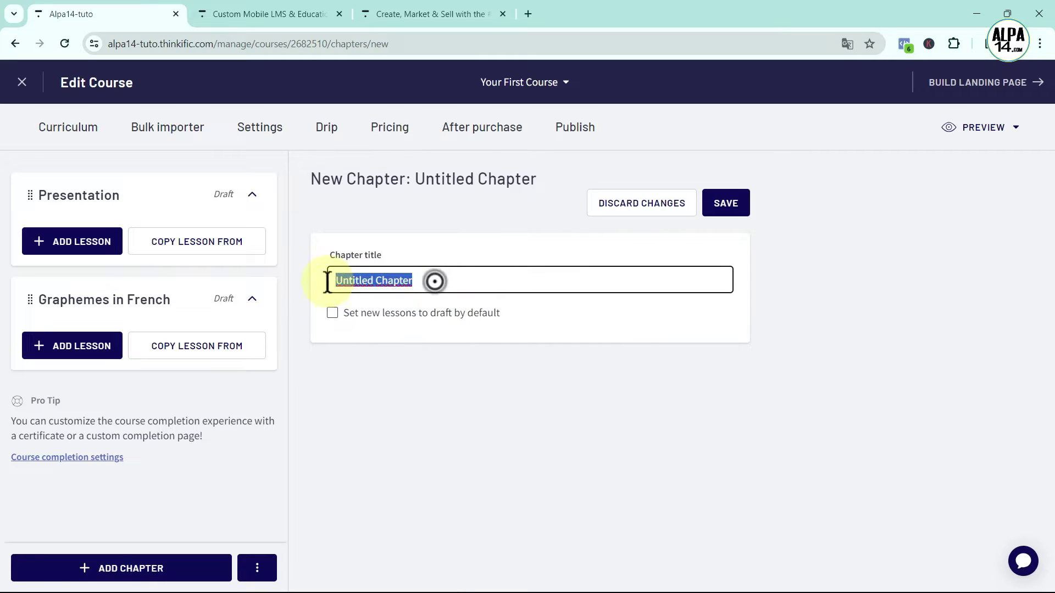
pyautogui.press('BackSpace')
pyautogui.write('Co')
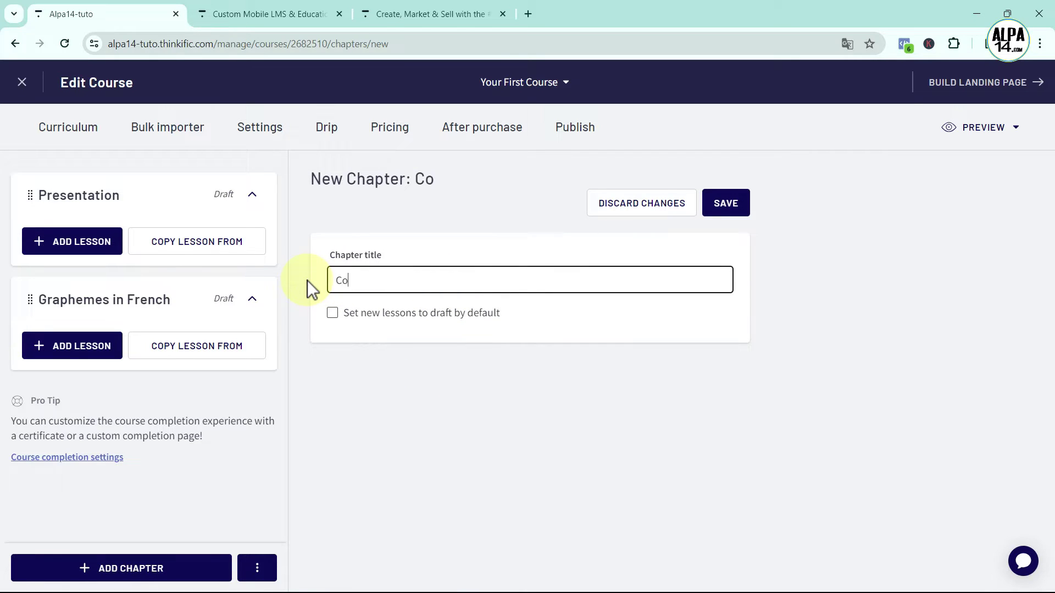
pyautogui.write('mmon V')
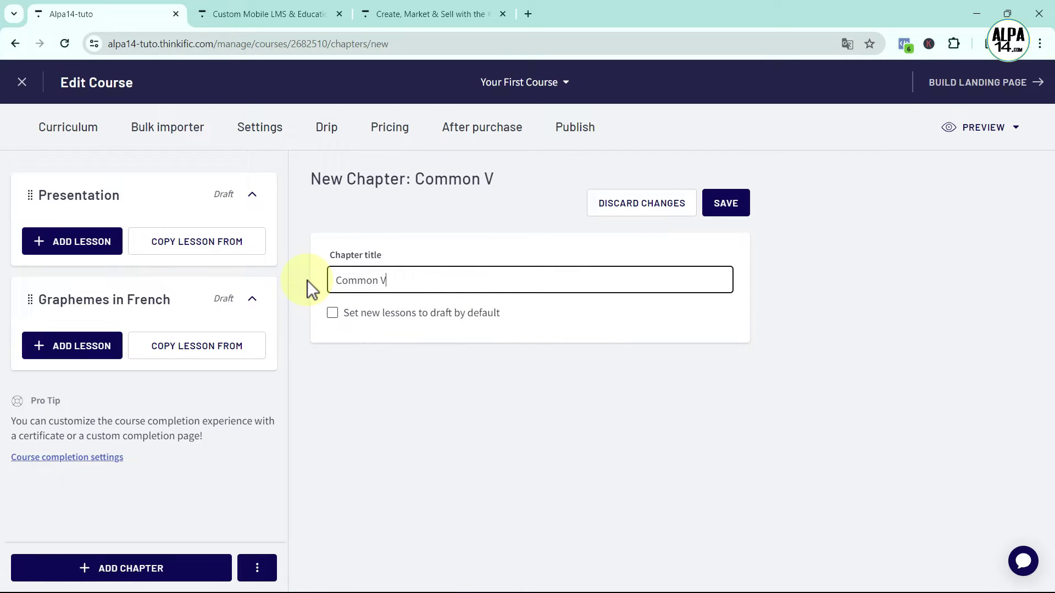
pyautogui.write('ocabula')
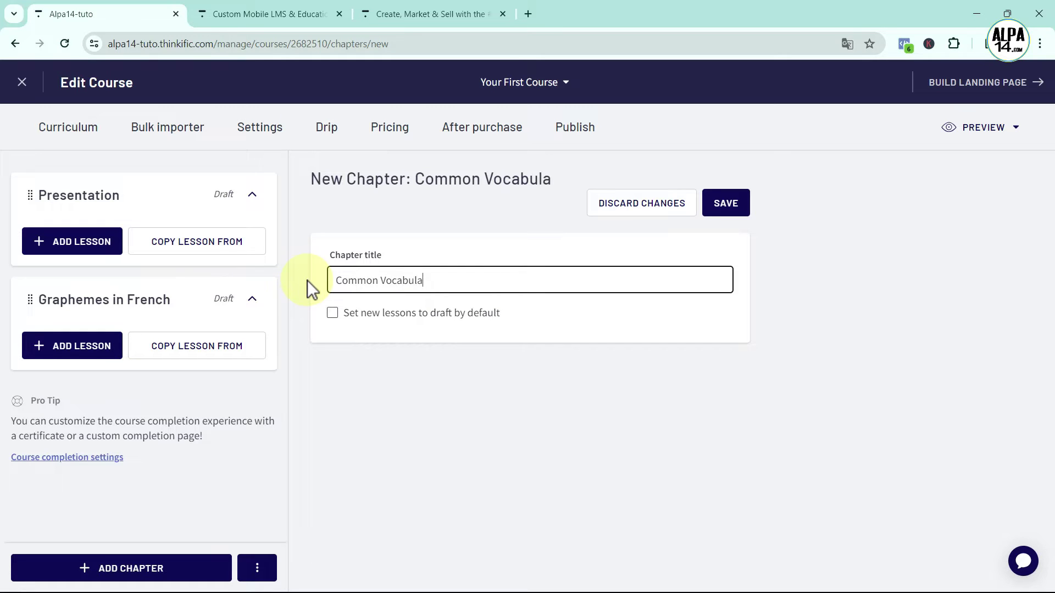
pyautogui.write('ry')
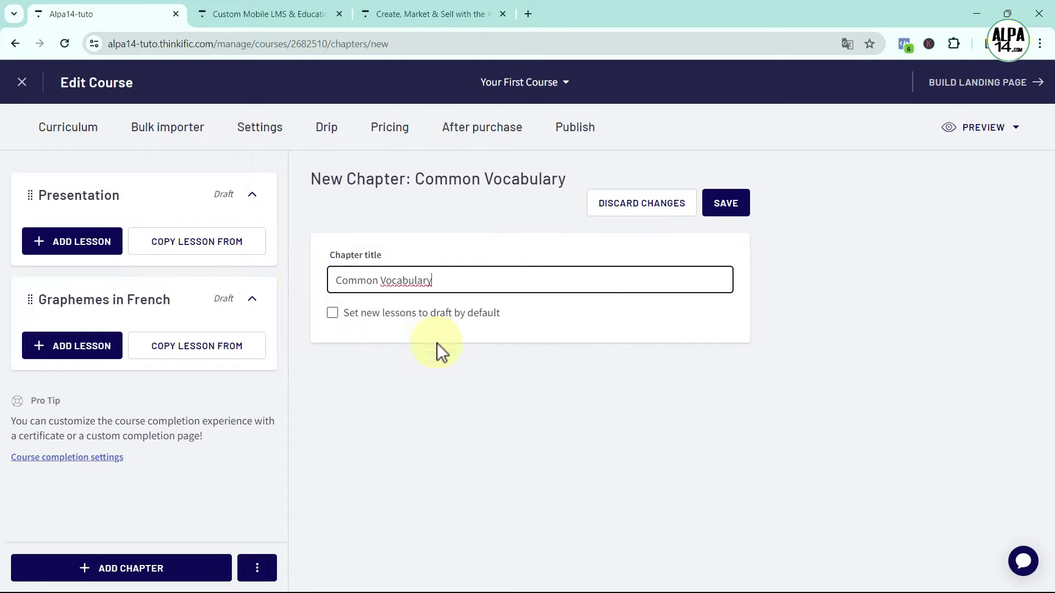
pyautogui.click(718, 204)
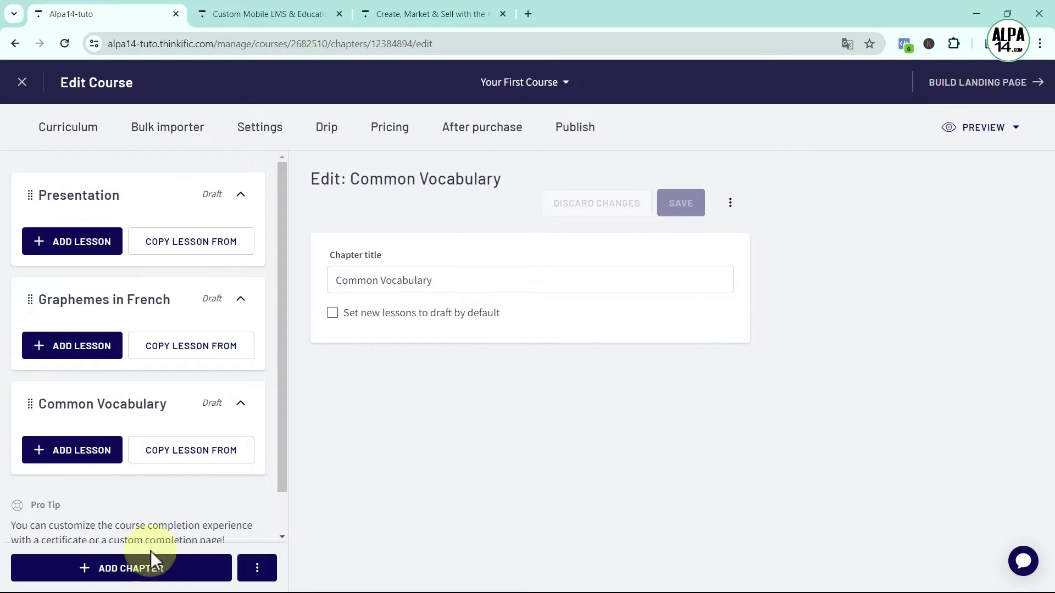
# Add another chapter titled 'To introduce onself'
pyautogui.click(135, 568)
pyautogui.moveTo(427, 279); pyautogui.dragTo(295, 279)
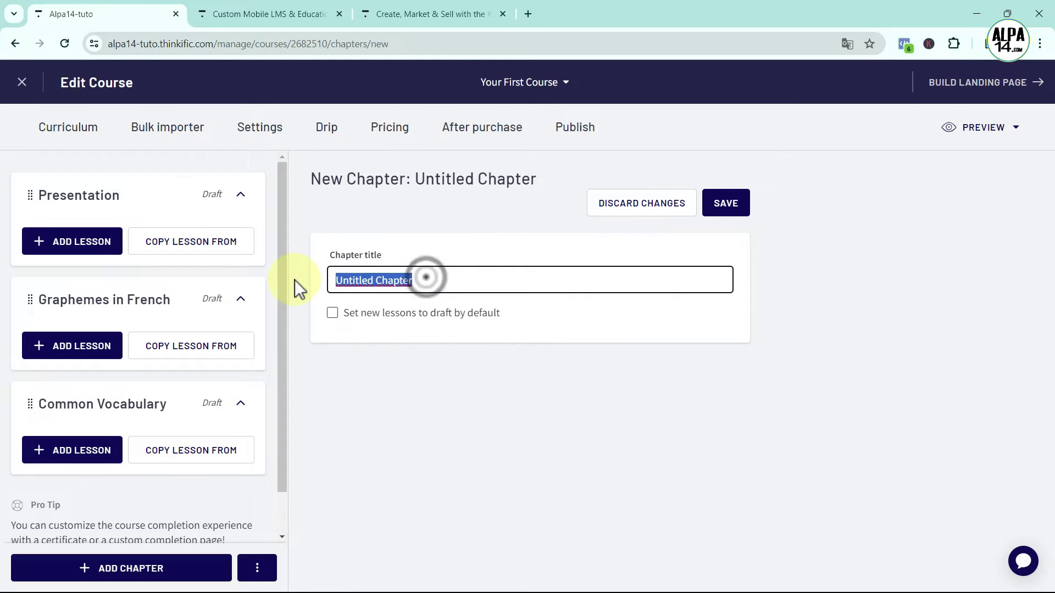
pyautogui.press('BackSpace')
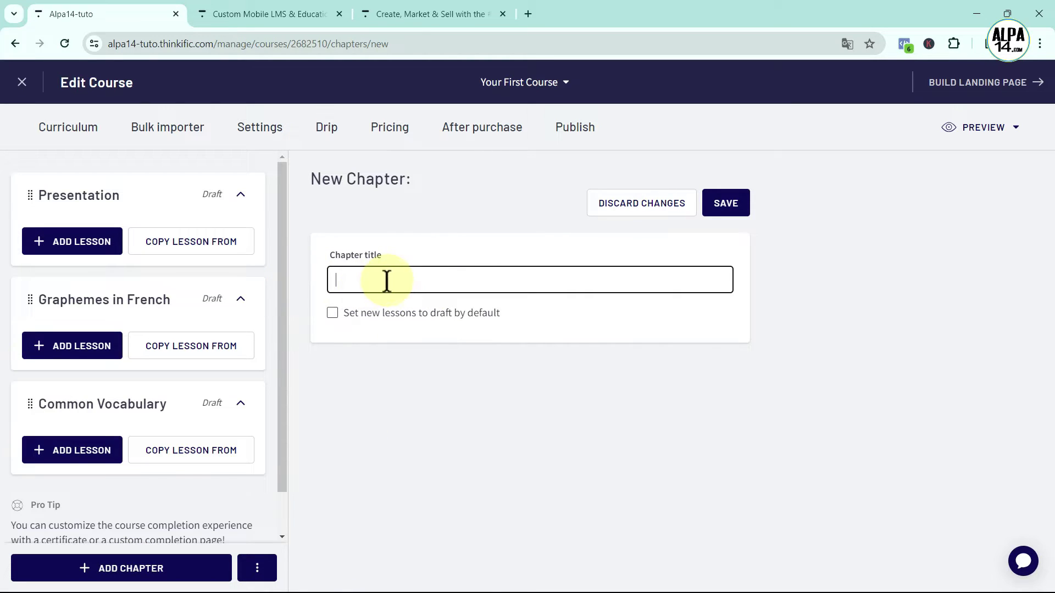
pyautogui.write('To introduc')
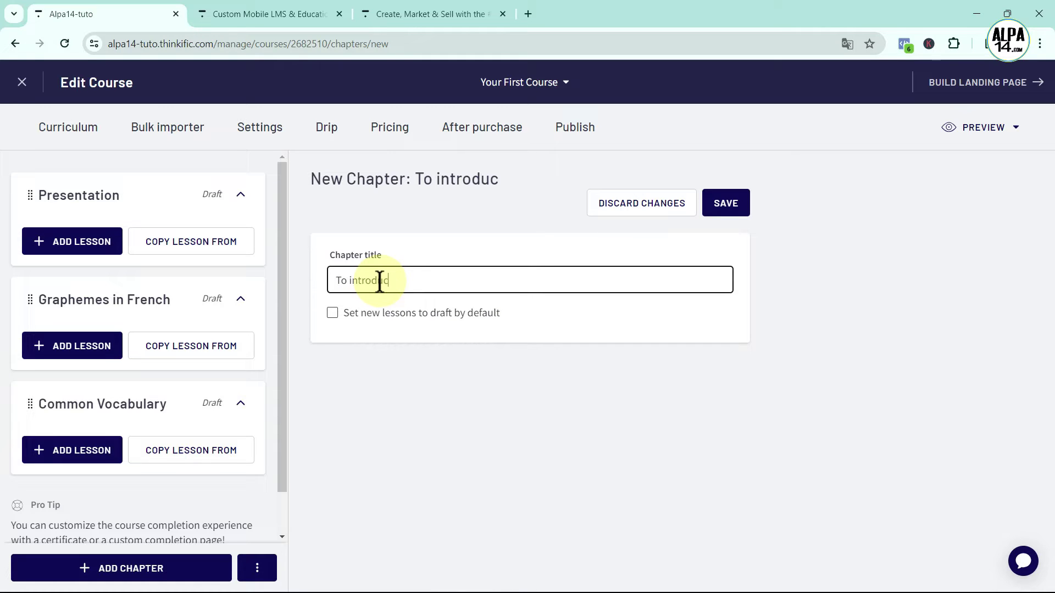
pyautogui.write('e onself')
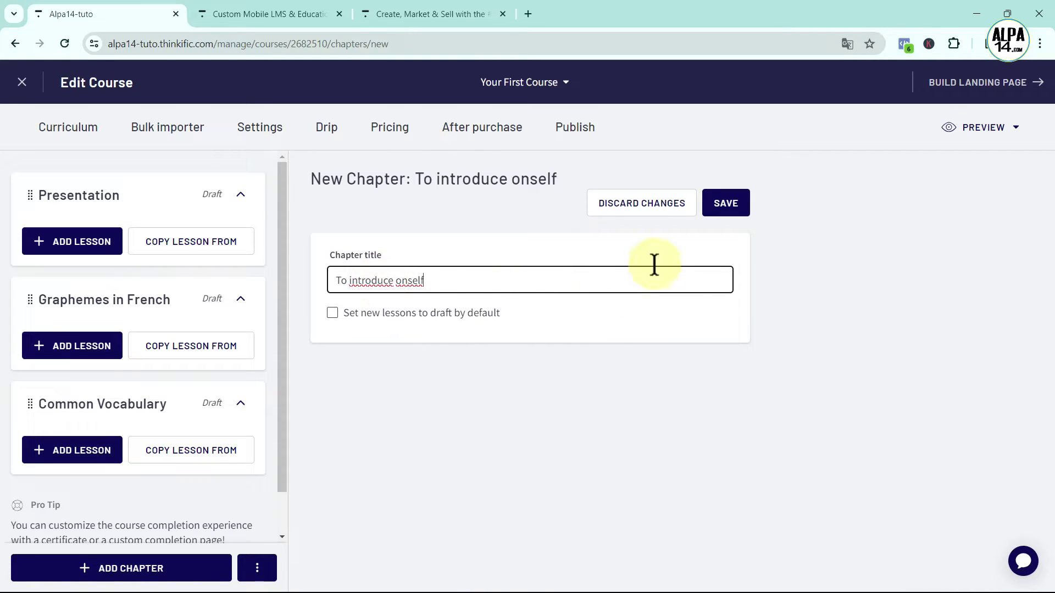
pyautogui.click(725, 205)
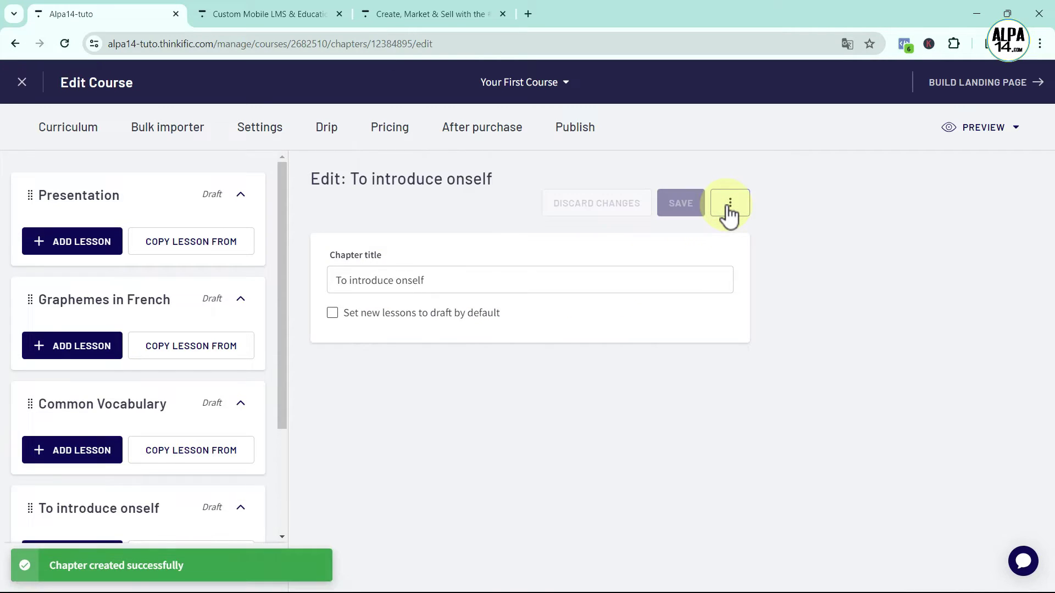
pyautogui.scroll(-3, 231, 423)
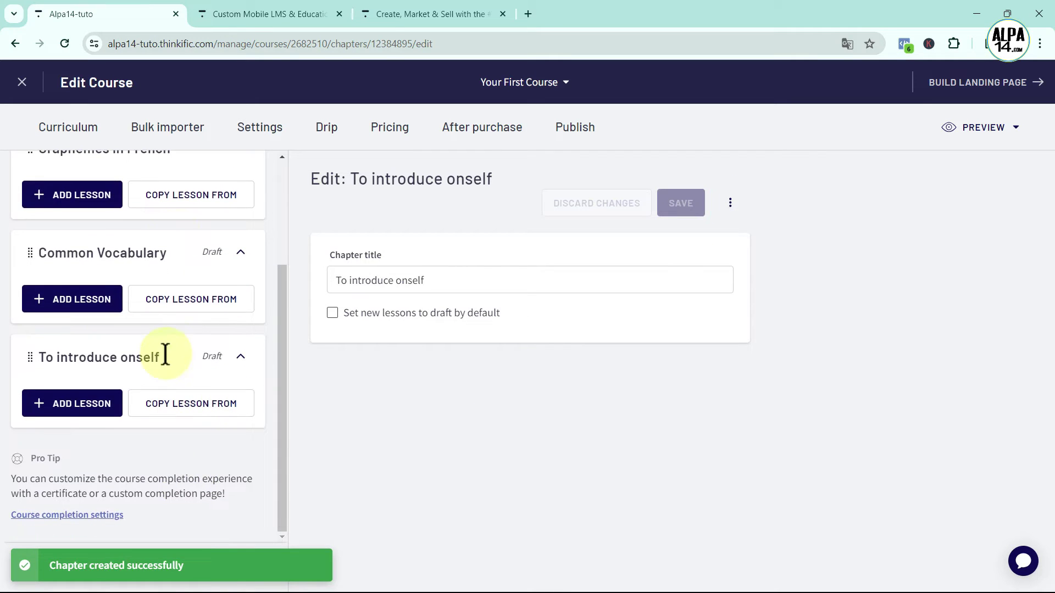
pyautogui.scroll(3, 186, 374)
pyautogui.scroll(-3, 217, 418)
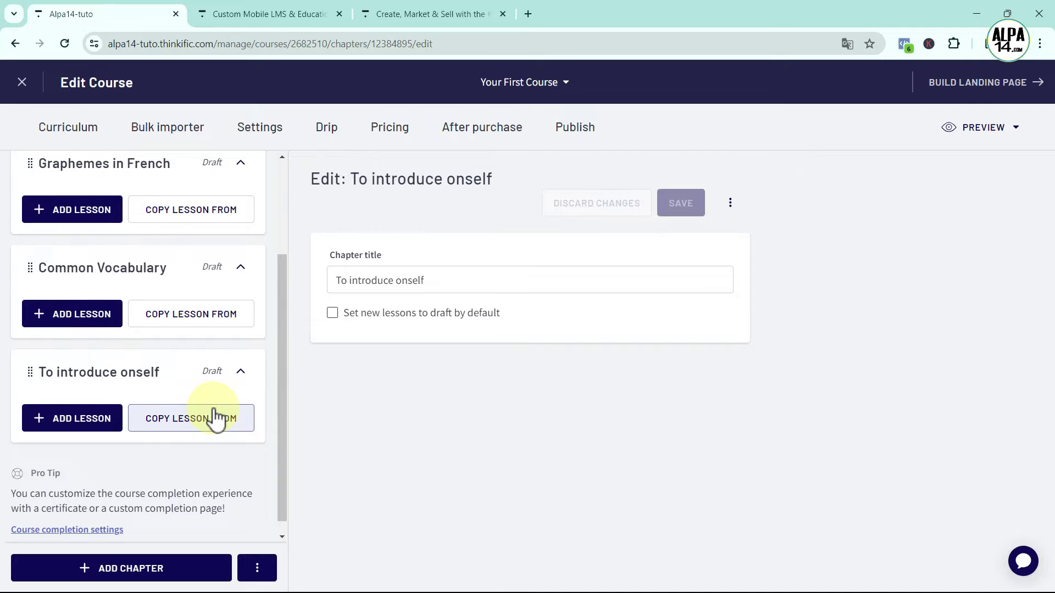
pyautogui.scroll(3, 215, 417)
pyautogui.click(83, 241)
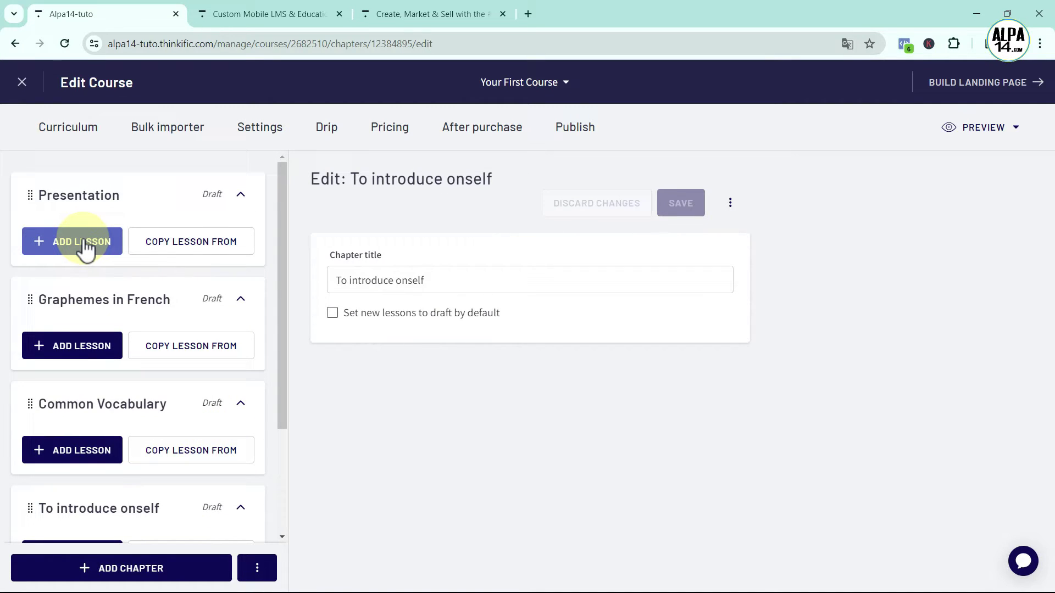
# Choose Video as the lesson type for the Presentation chapter
pyautogui.click(85, 247)
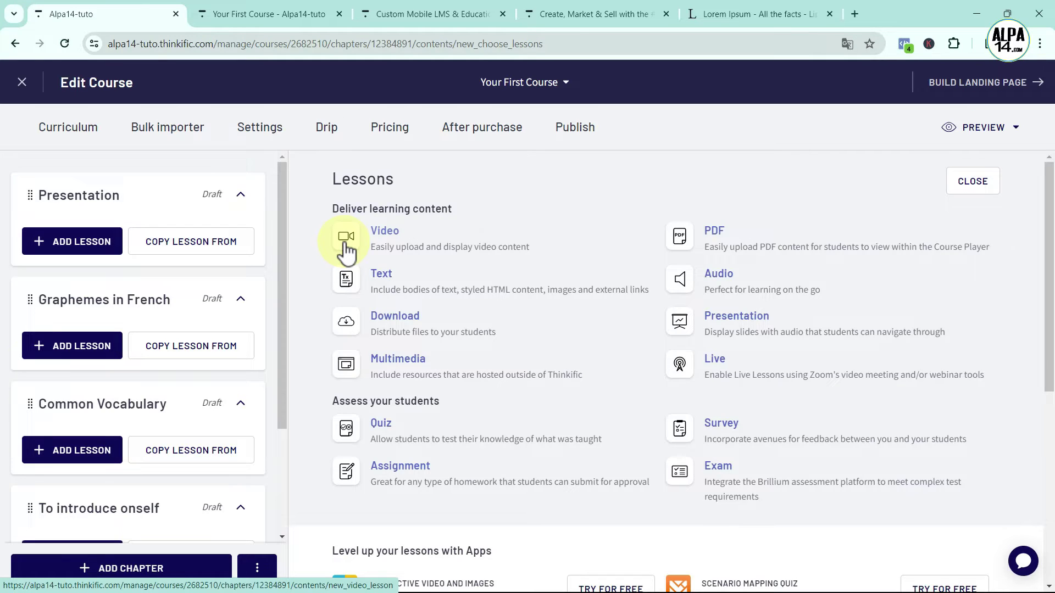
pyautogui.click(346, 243)
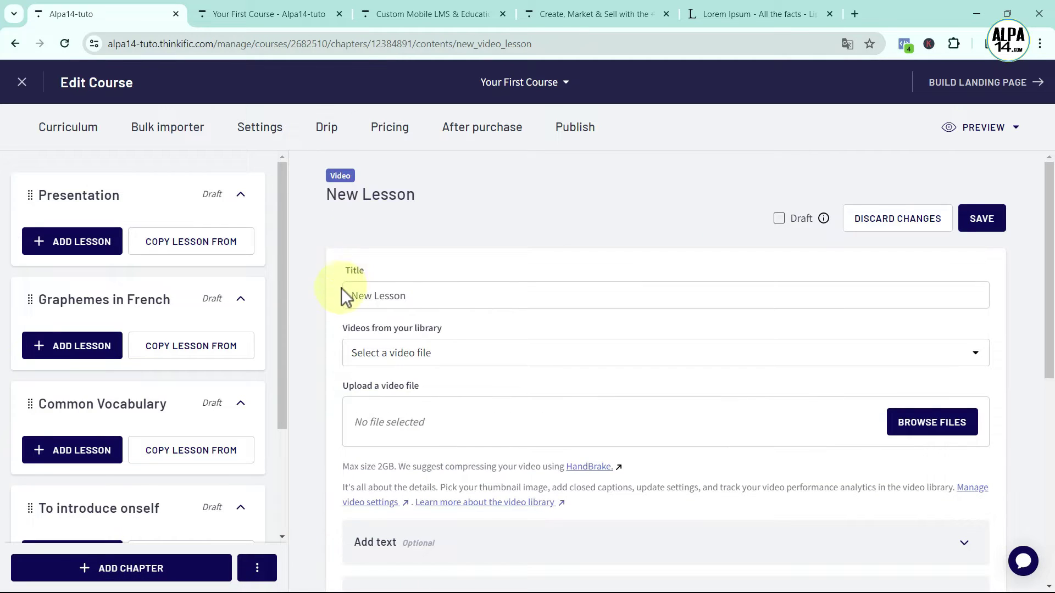
# Replace the default lesson title with 'Bienvenue !' and highlight the 2GB upload limit note
pyautogui.click(418, 296)
pyautogui.hotkey('ctrl', 'a')
pyautogui.press('BackSpace')
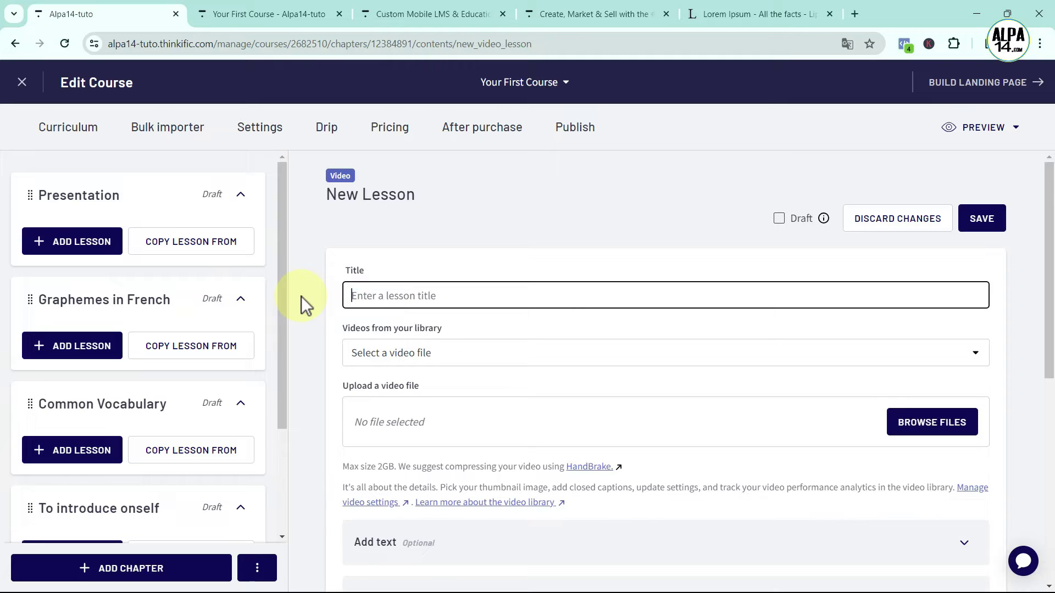
pyautogui.write('Bien')
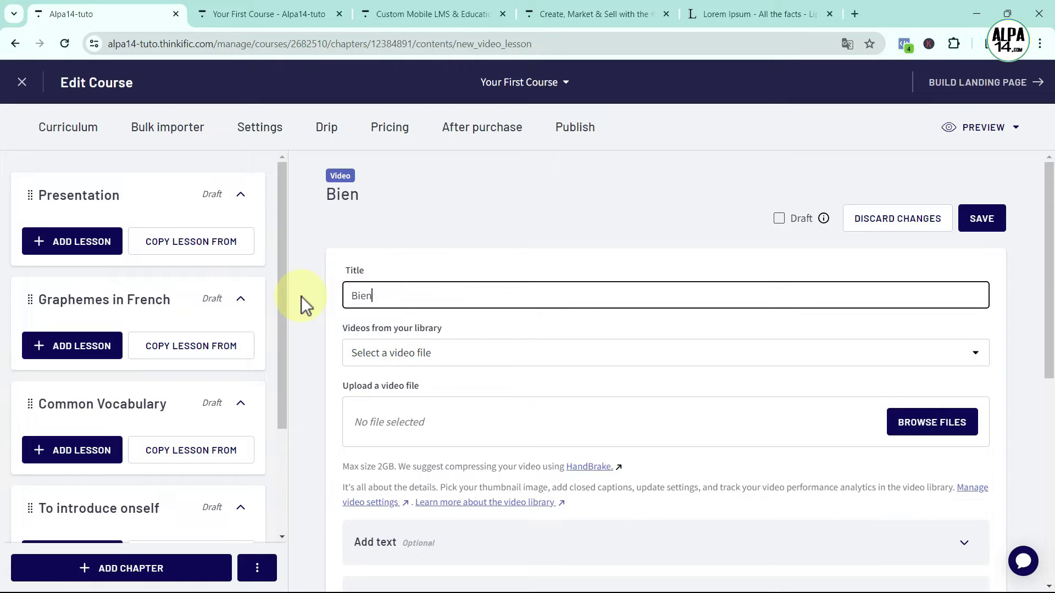
pyautogui.write('venue !')
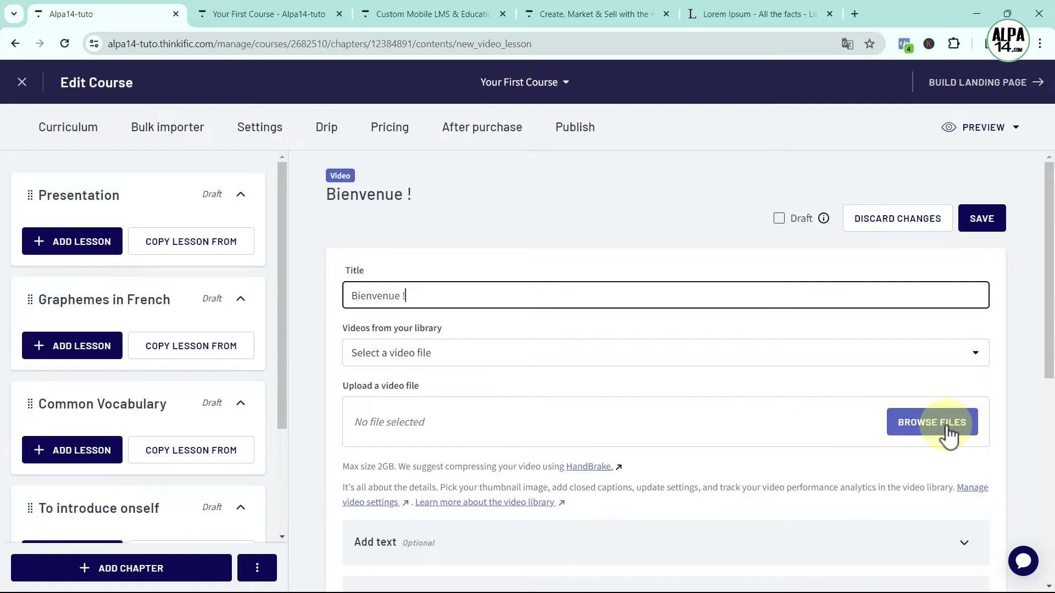
pyautogui.moveTo(341, 467); pyautogui.dragTo(395, 469)
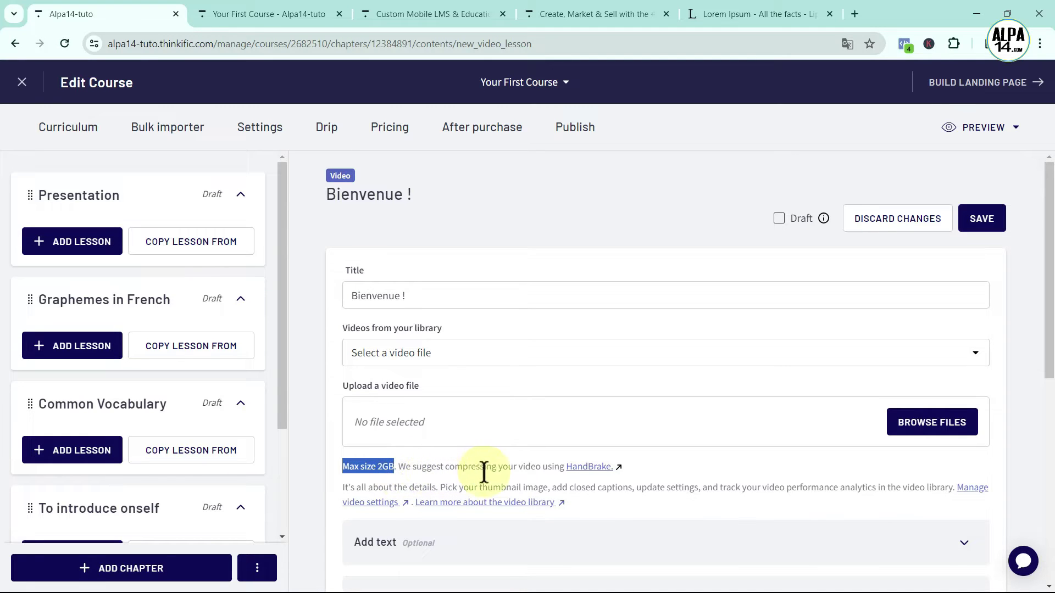
# Visit handbrake.fr, then return to Thinkific and open the Select Files to Upload dialog
pyautogui.click(589, 467)
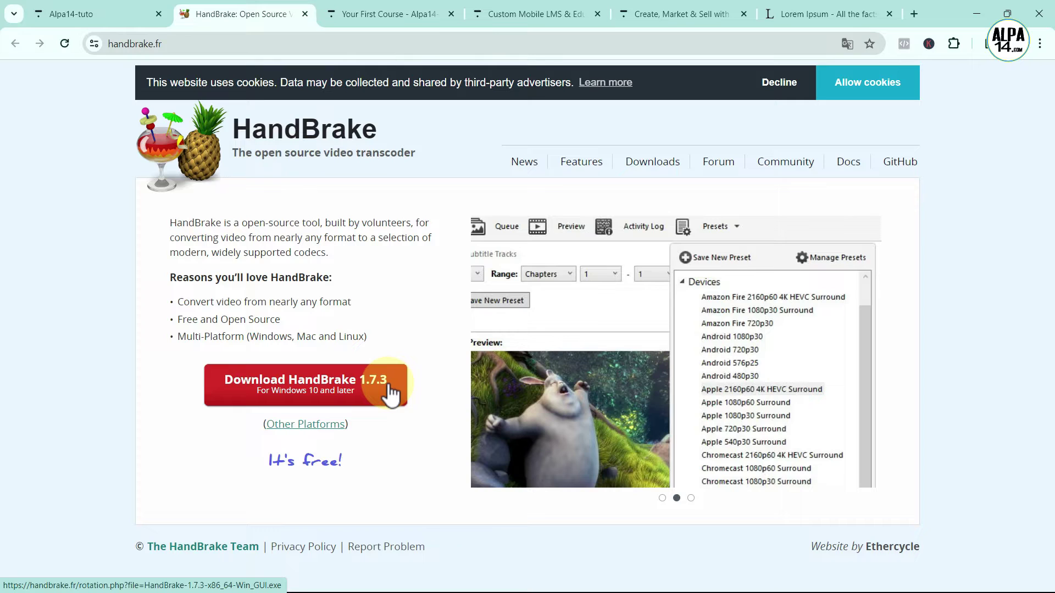
pyautogui.click(63, 15)
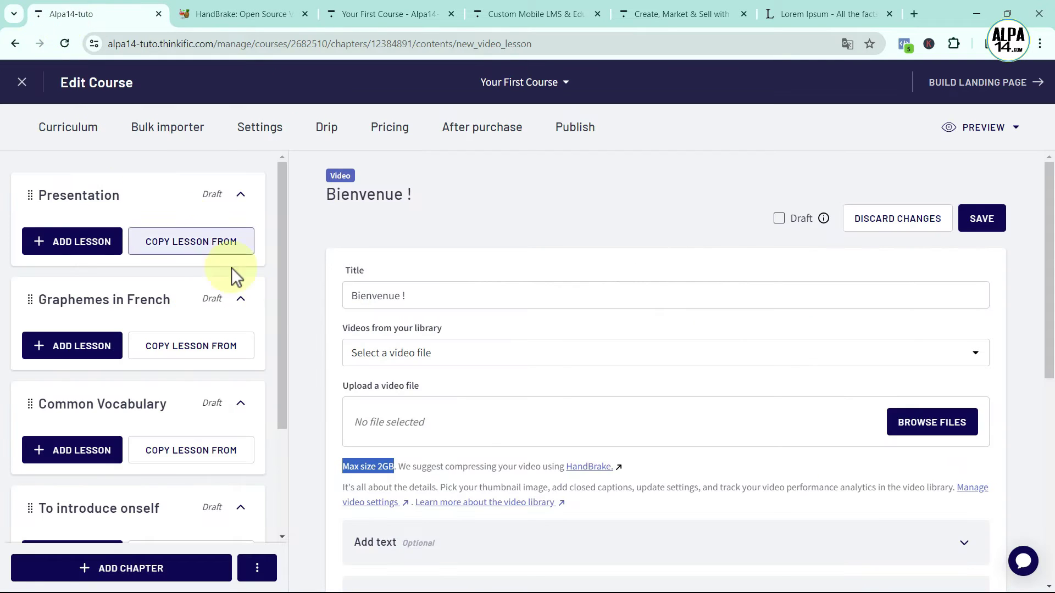
pyautogui.click(930, 429)
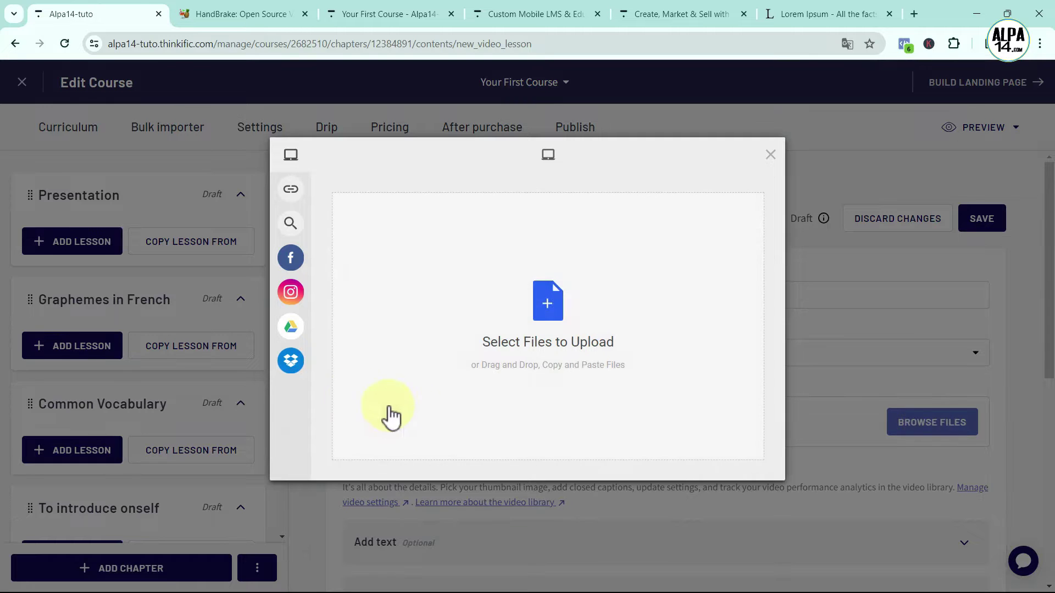
# Add bienvenue-video.mp4 from the computer to the lesson's video uploader
pyautogui.moveTo(278, 370)
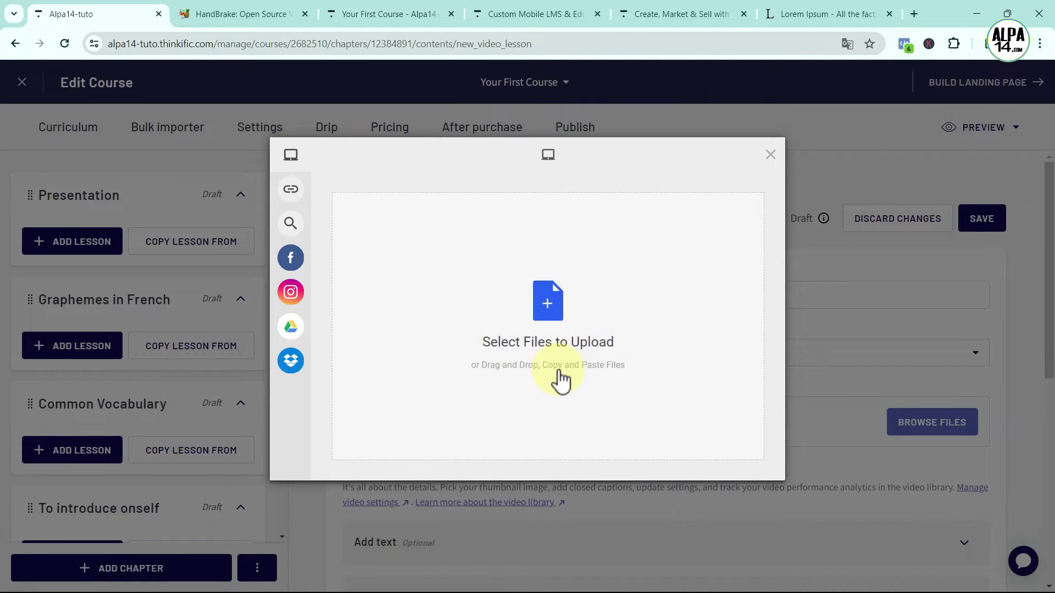
pyautogui.click(554, 308)
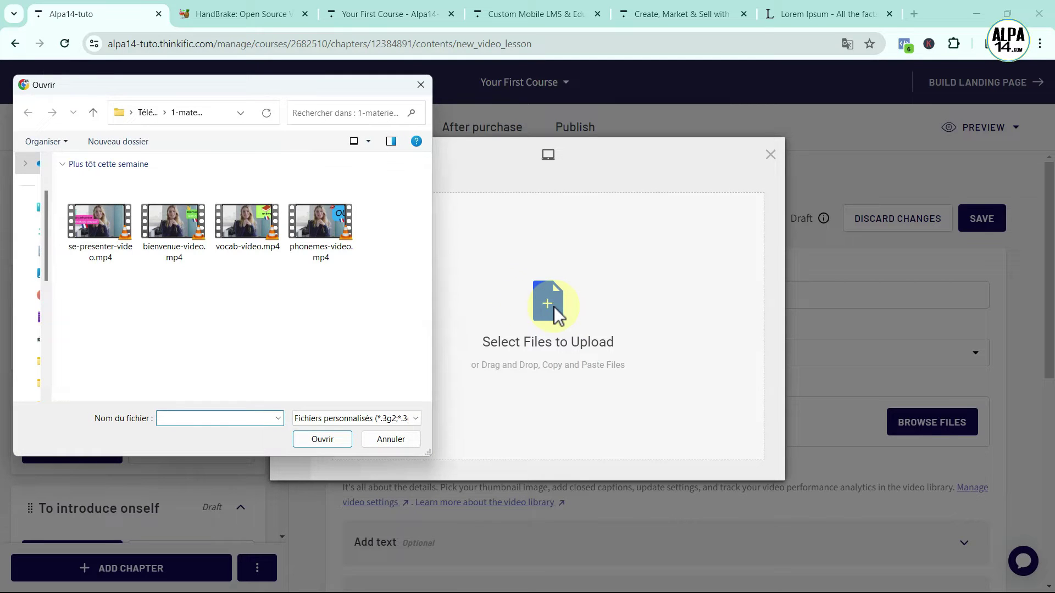
pyautogui.click(160, 225)
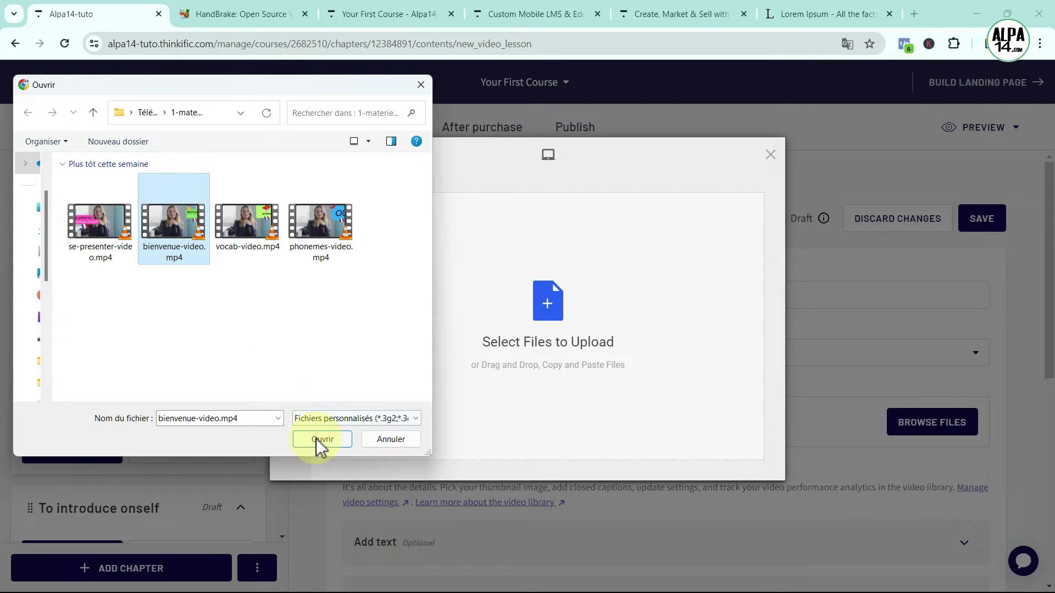
pyautogui.moveTo(165, 222); pyautogui.dragTo(555, 338)
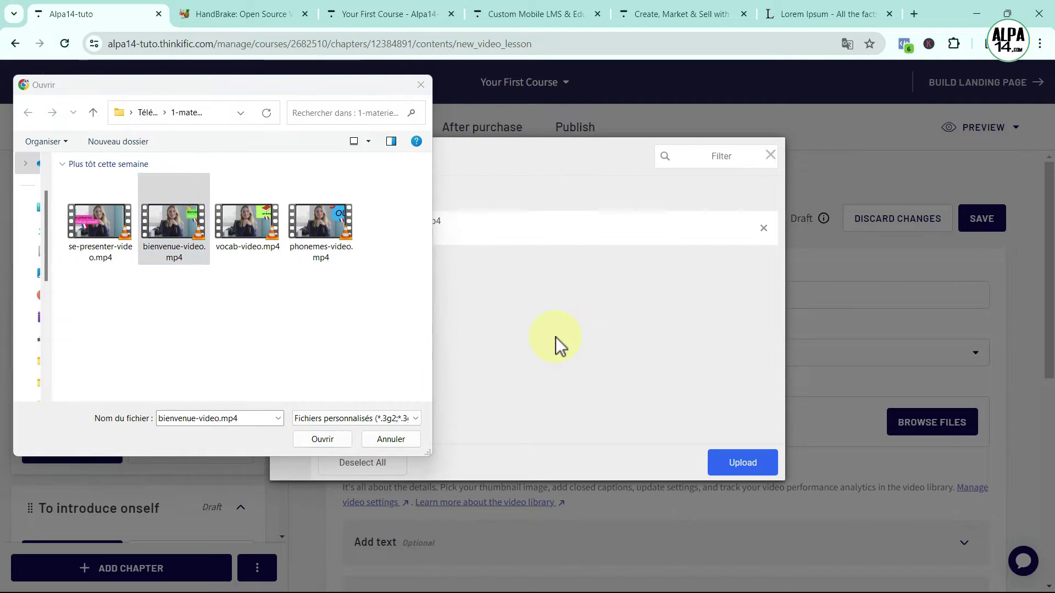
pyautogui.click(393, 440)
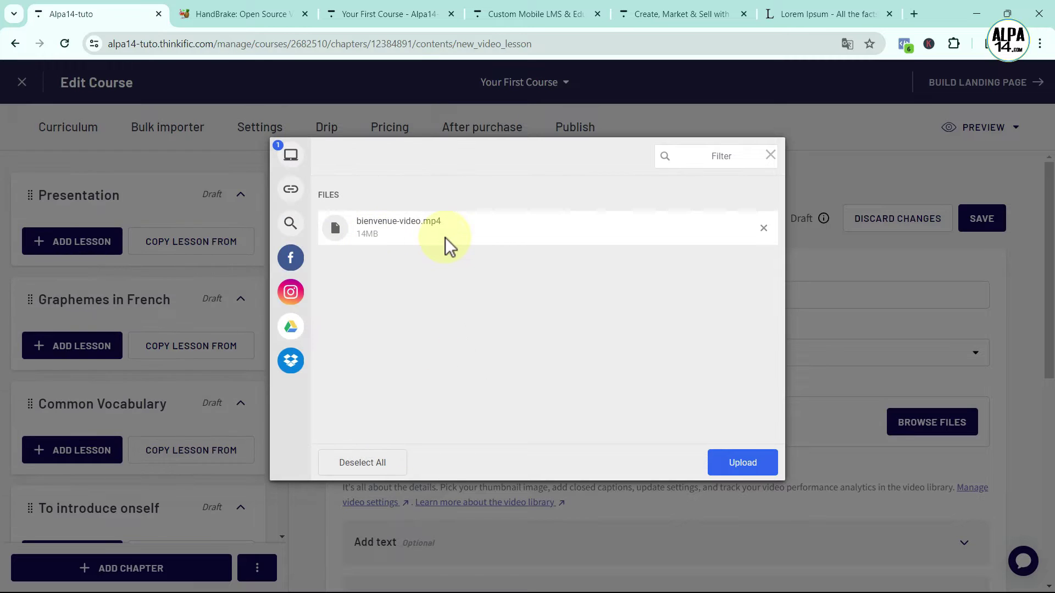
# Upload the welcome video and highlight the 'Your video has uploaded' processing notice
pyautogui.click(749, 464)
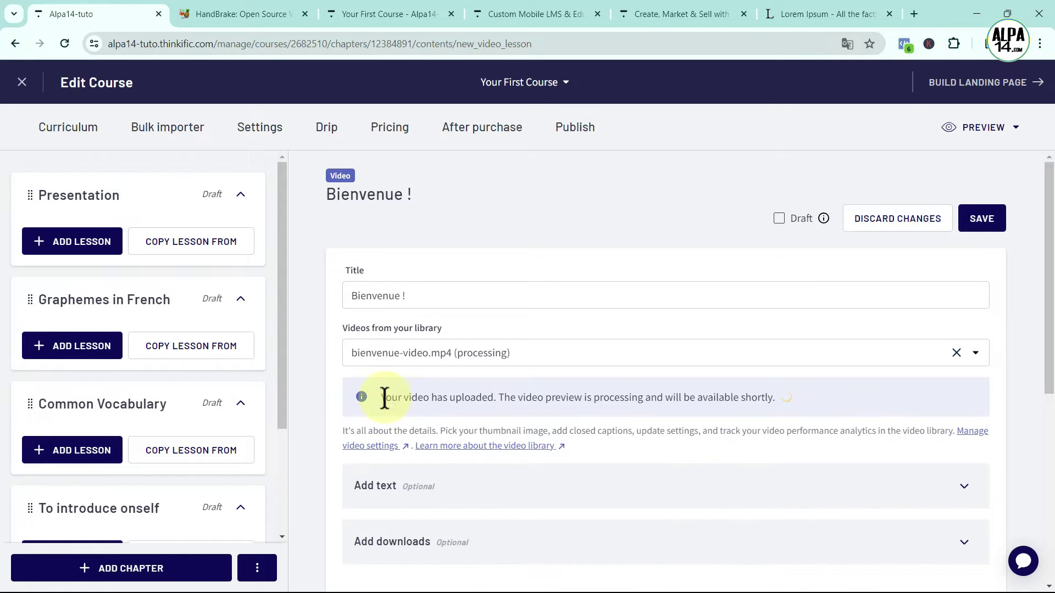
pyautogui.moveTo(385, 399); pyautogui.dragTo(501, 400)
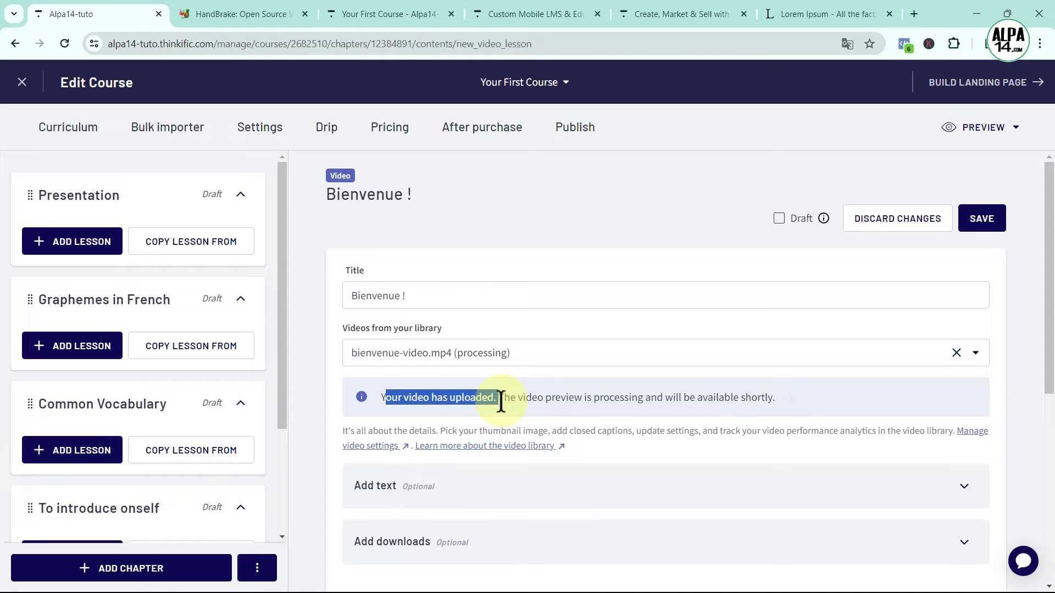
pyautogui.moveTo(501, 400); pyautogui.dragTo(774, 404)
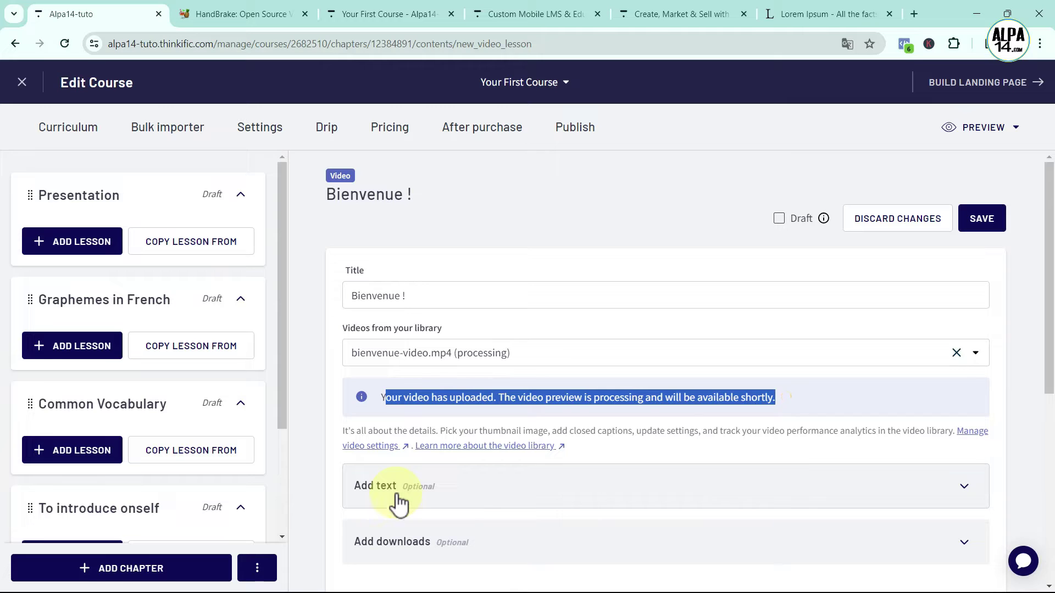
# Type 'Bienvenue' on the first line of the lesson text, followed by a new line
pyautogui.click(565, 491)
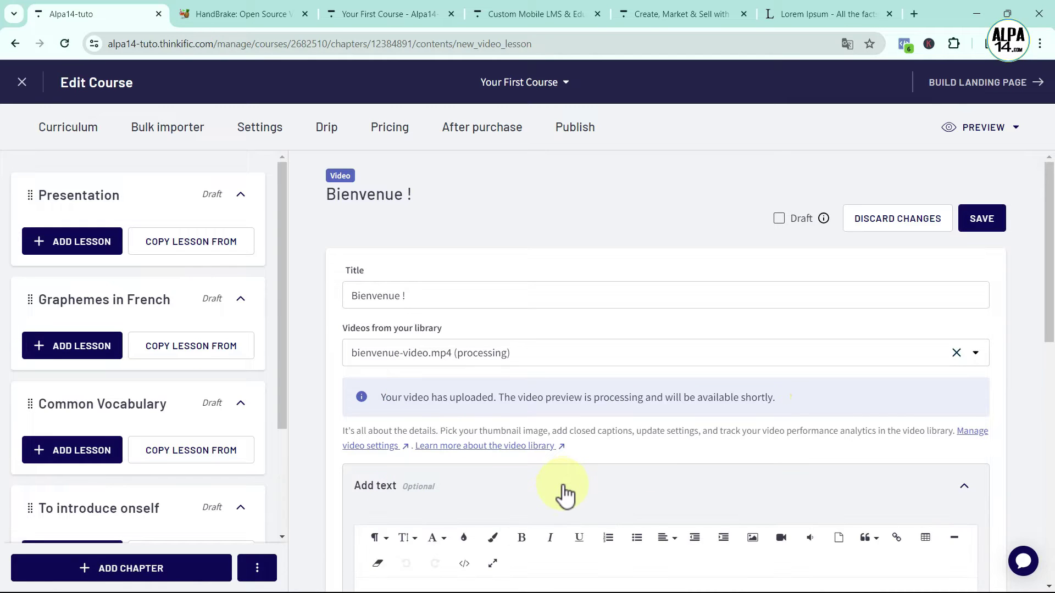
pyautogui.scroll(-5, 565, 490)
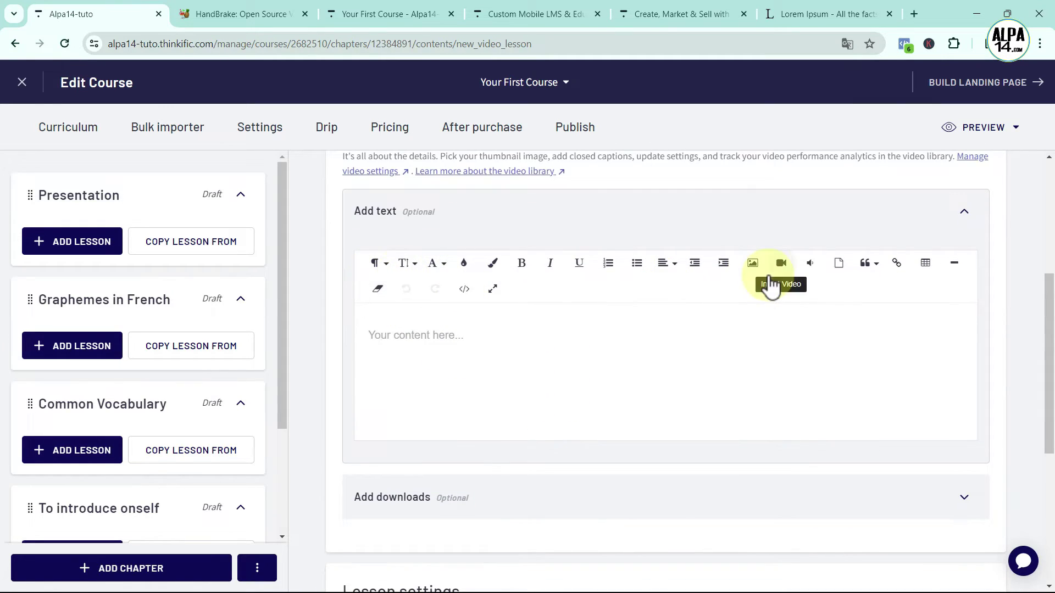
pyautogui.click(383, 336)
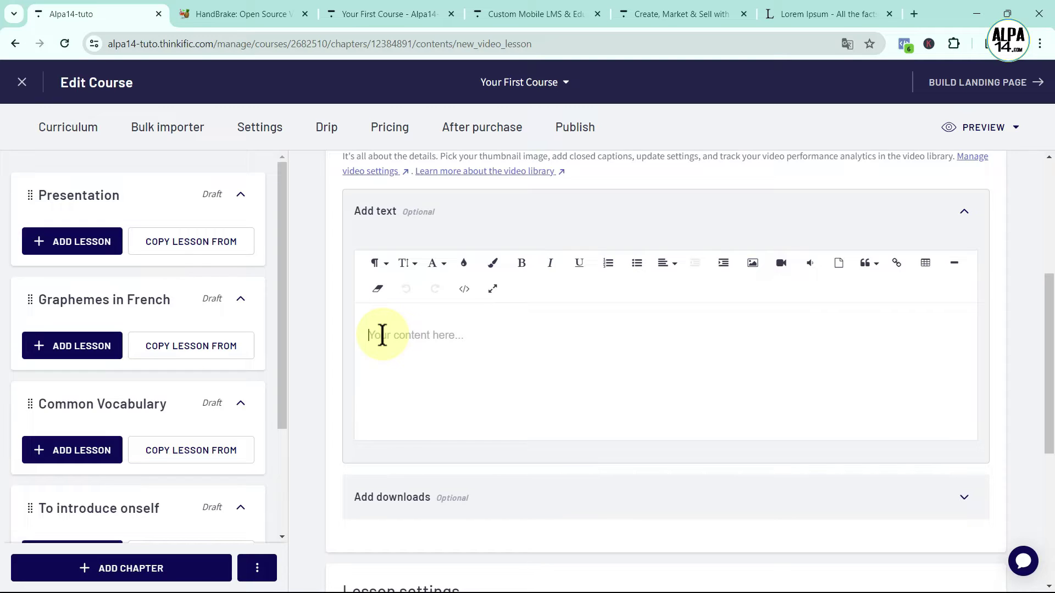
pyautogui.write('Bienvenue')
pyautogui.press('Return')
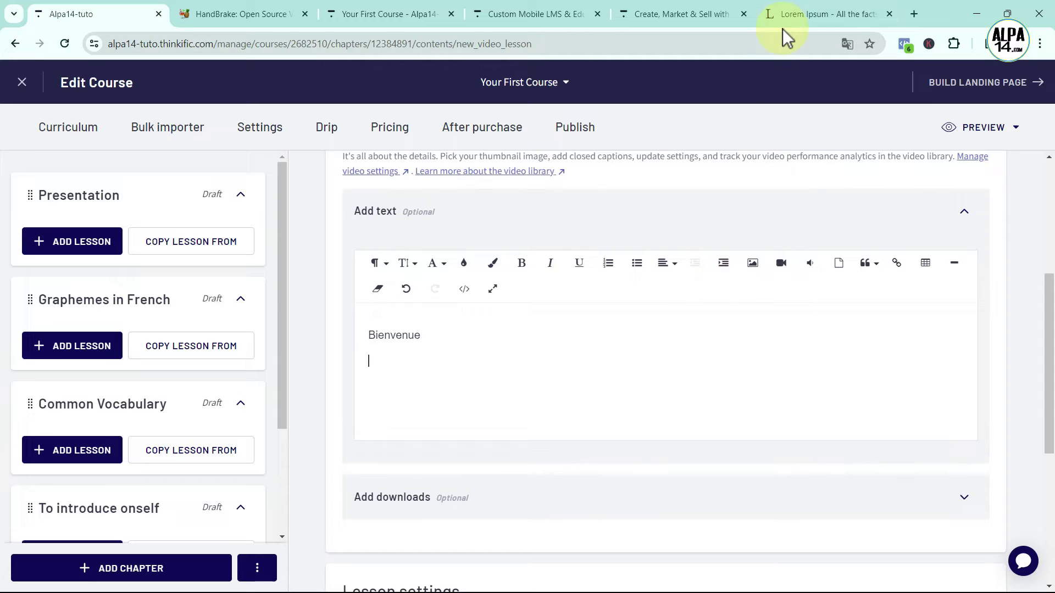
# Copy two lorem ipsum paragraphs from lipsum.com and paste them below Bienvenue
pyautogui.click(789, 9)
pyautogui.moveTo(354, 410); pyautogui.dragTo(210, 233)
pyautogui.hotkey('ctrl', 'c')
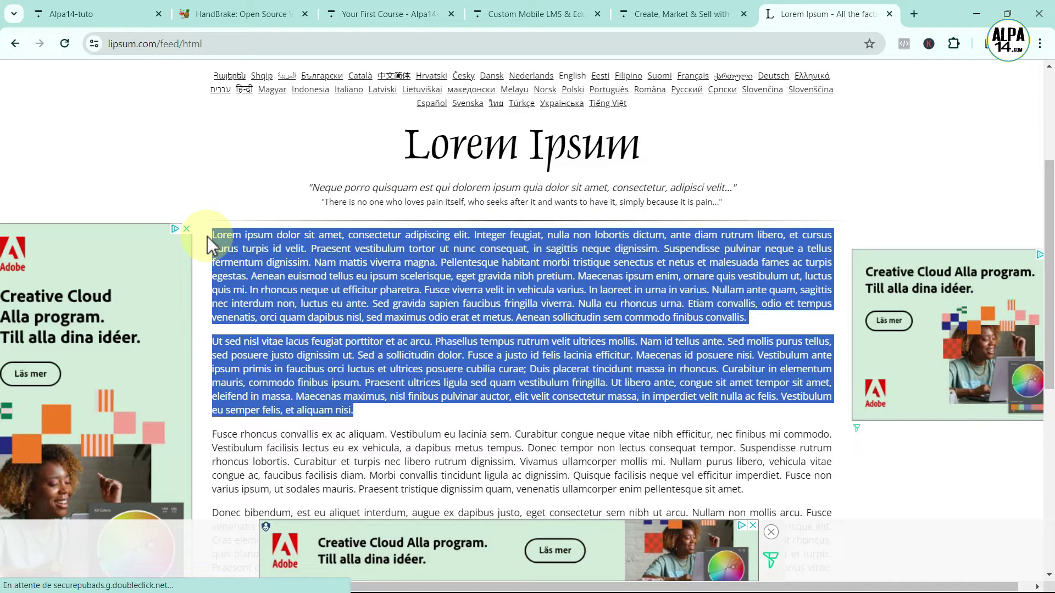
pyautogui.click(63, 10)
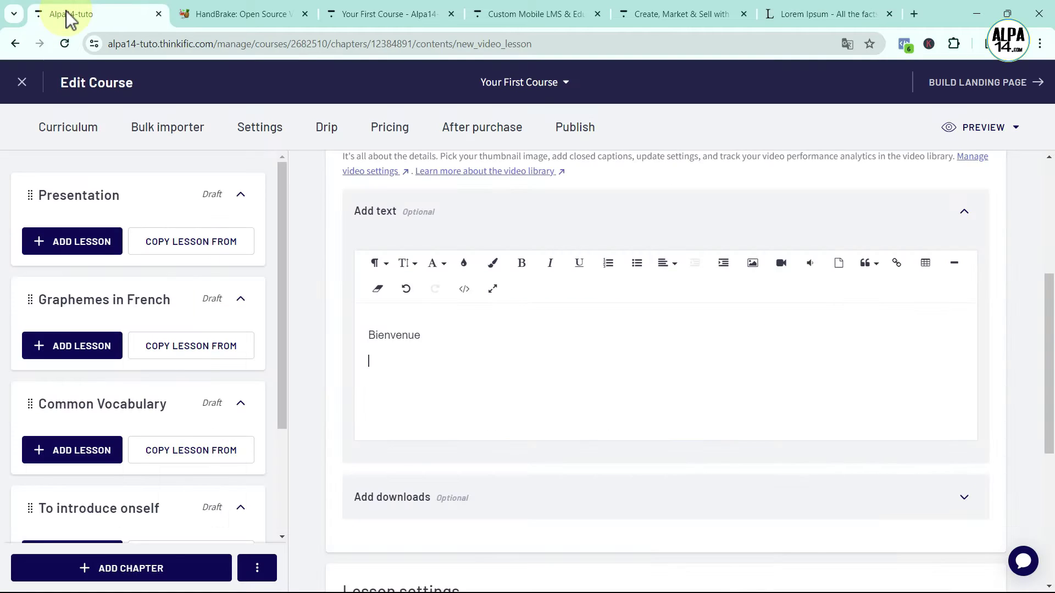
pyautogui.click(392, 364)
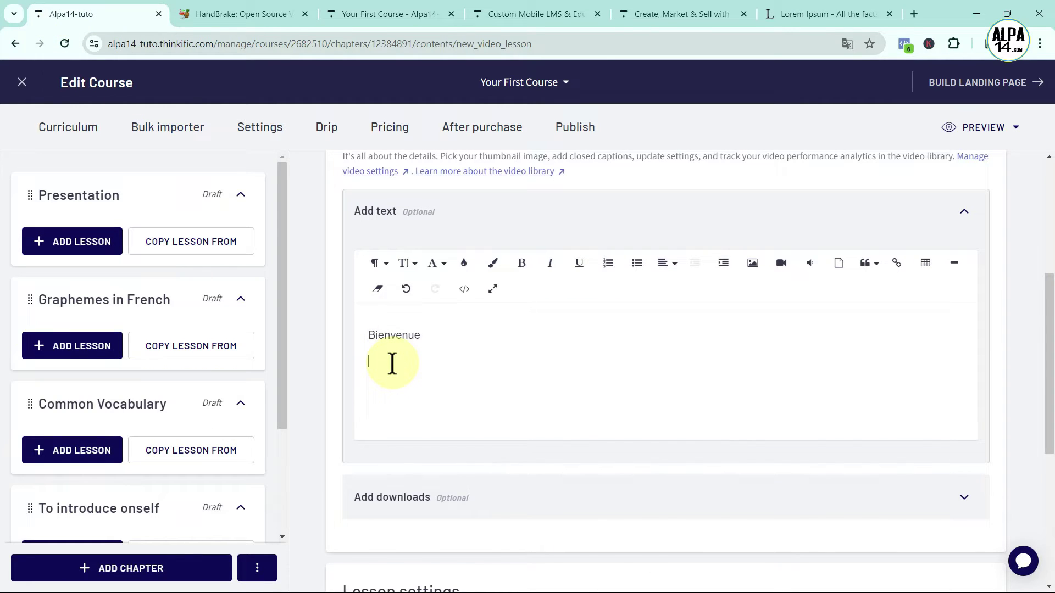
pyautogui.hotkey('ctrl', 'v')
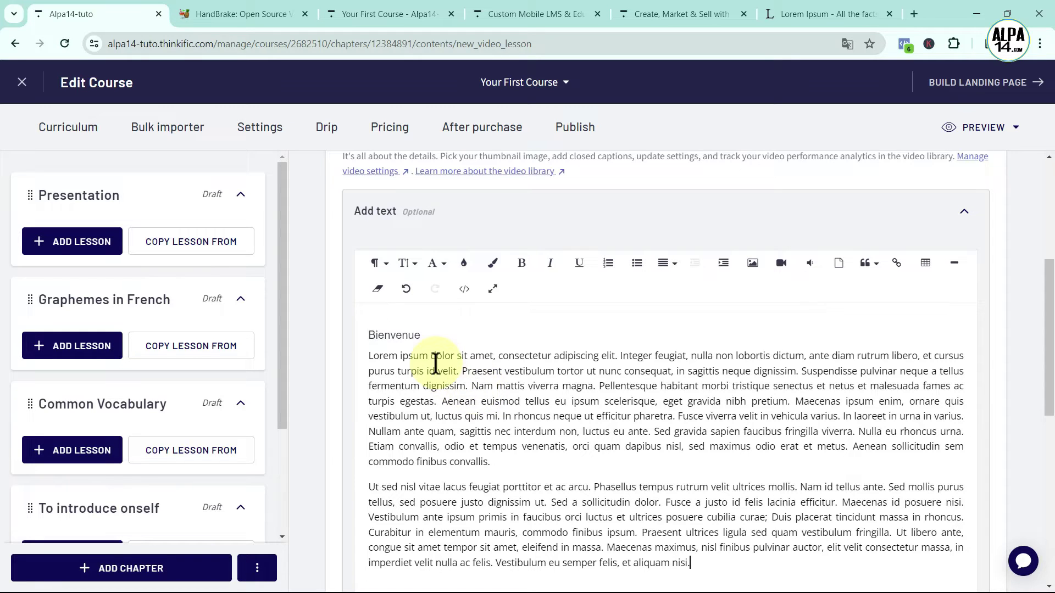
pyautogui.moveTo(426, 335); pyautogui.dragTo(368, 336)
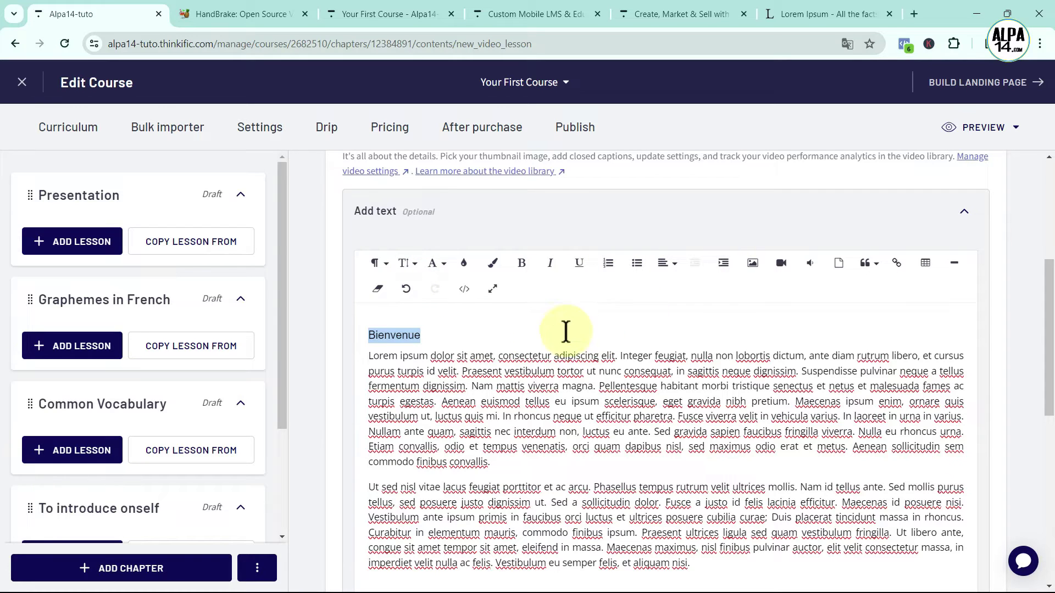
# Format 'Bienvenue' as bold, centre-aligned, size 24 blue text
pyautogui.click(524, 265)
pyautogui.click(675, 266)
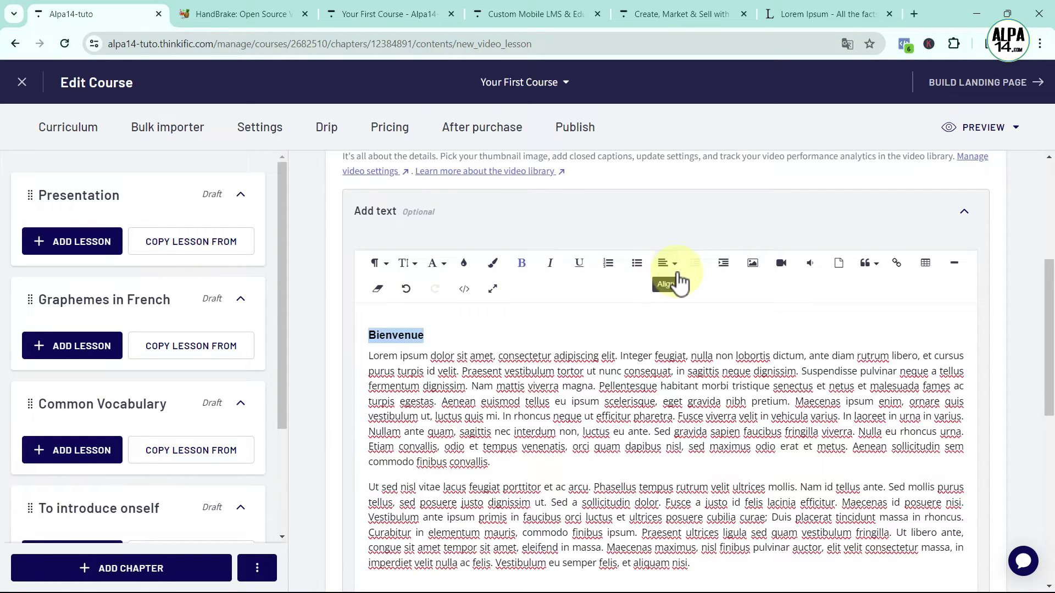
pyautogui.click(675, 288)
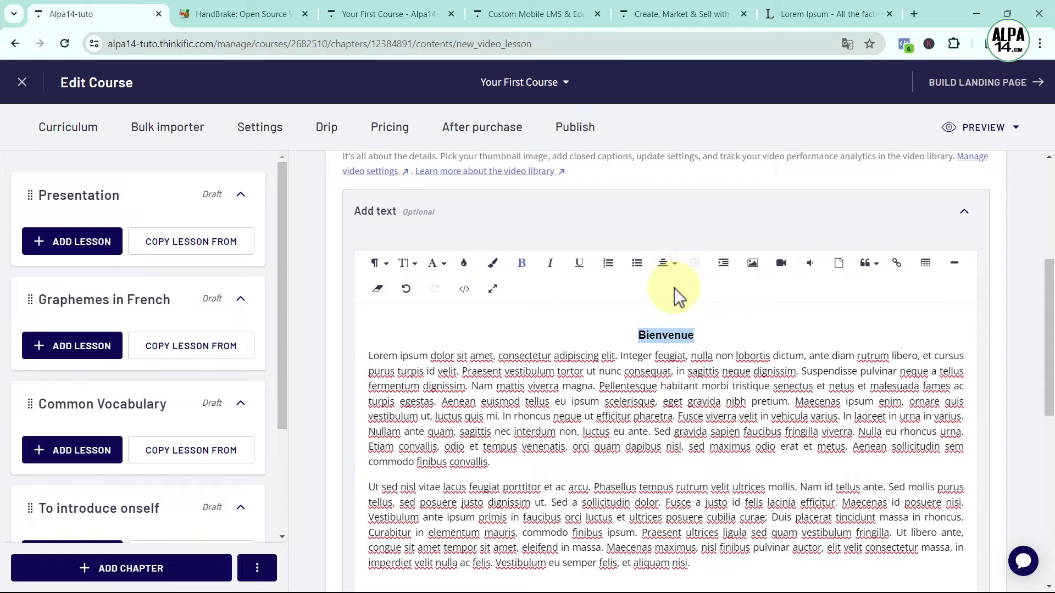
pyautogui.click(407, 263)
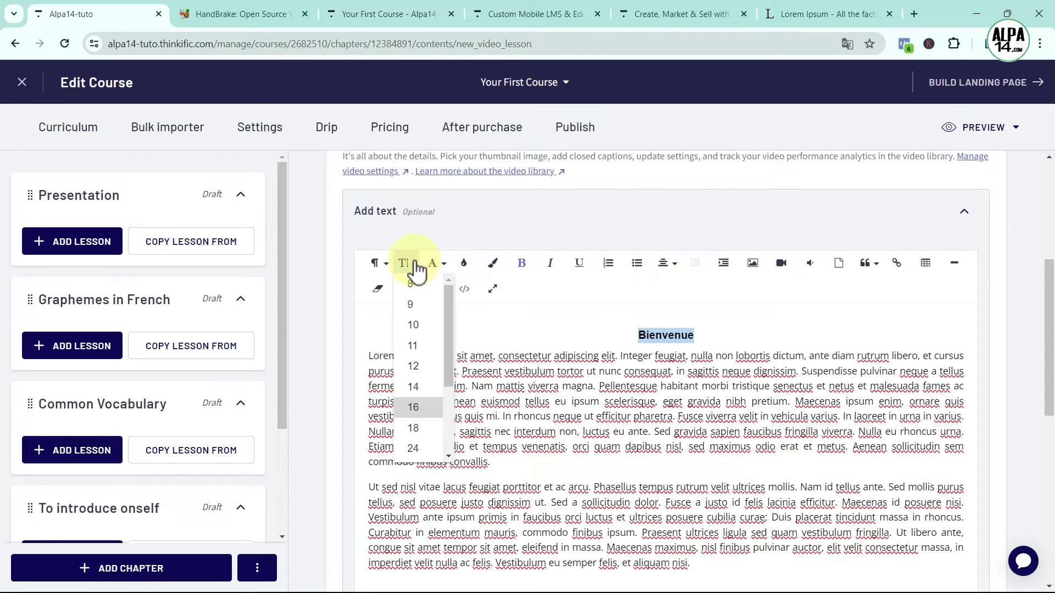
pyautogui.click(412, 448)
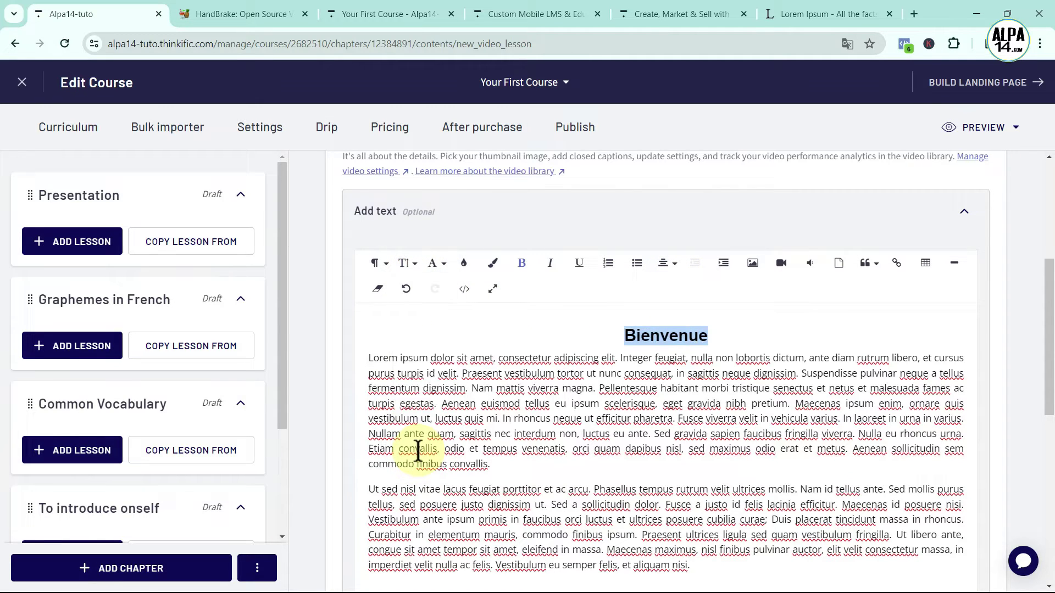
pyautogui.click(465, 265)
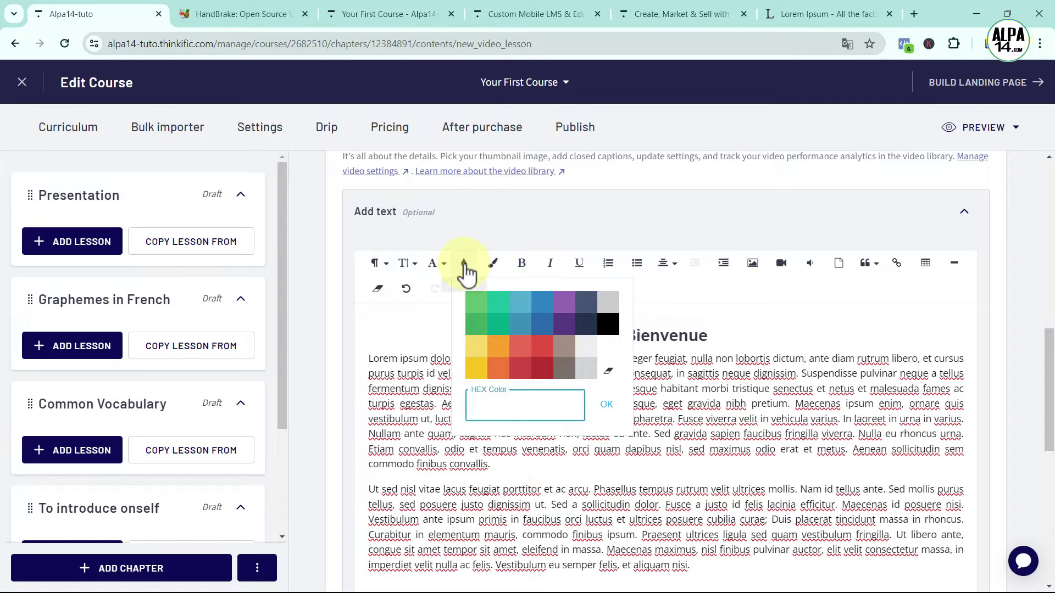
pyautogui.click(540, 317)
pyautogui.click(766, 329)
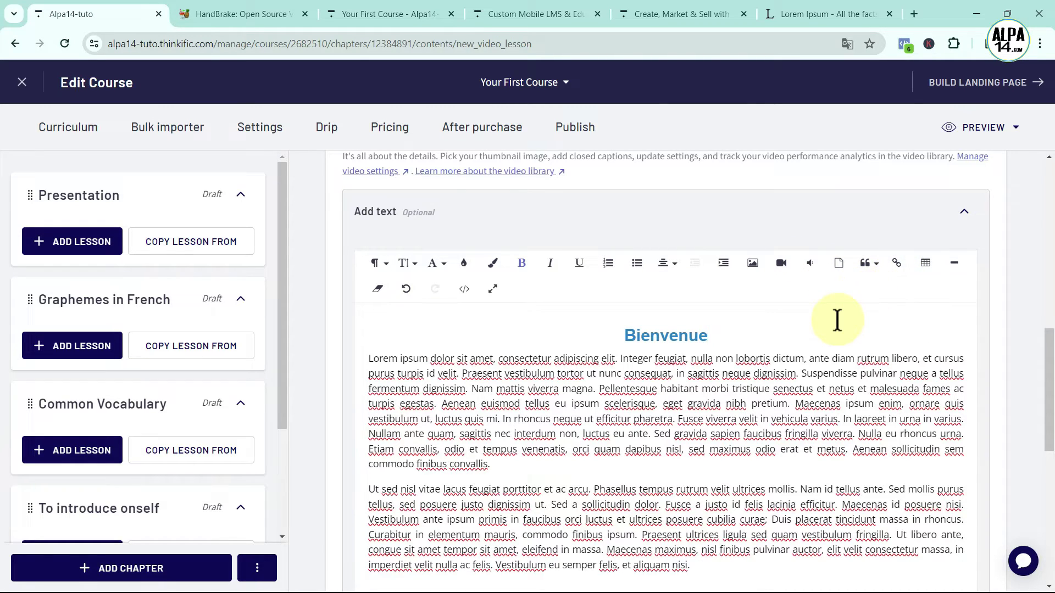
# Expand the lesson's Add downloads section
pyautogui.scroll(-3, 837, 320)
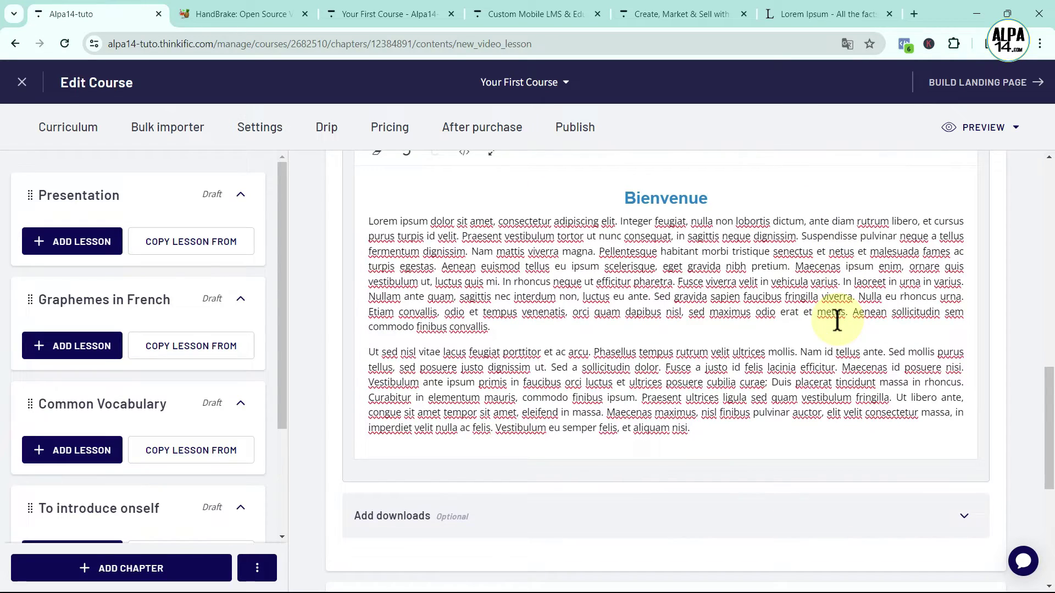
pyautogui.scroll(-2, 837, 320)
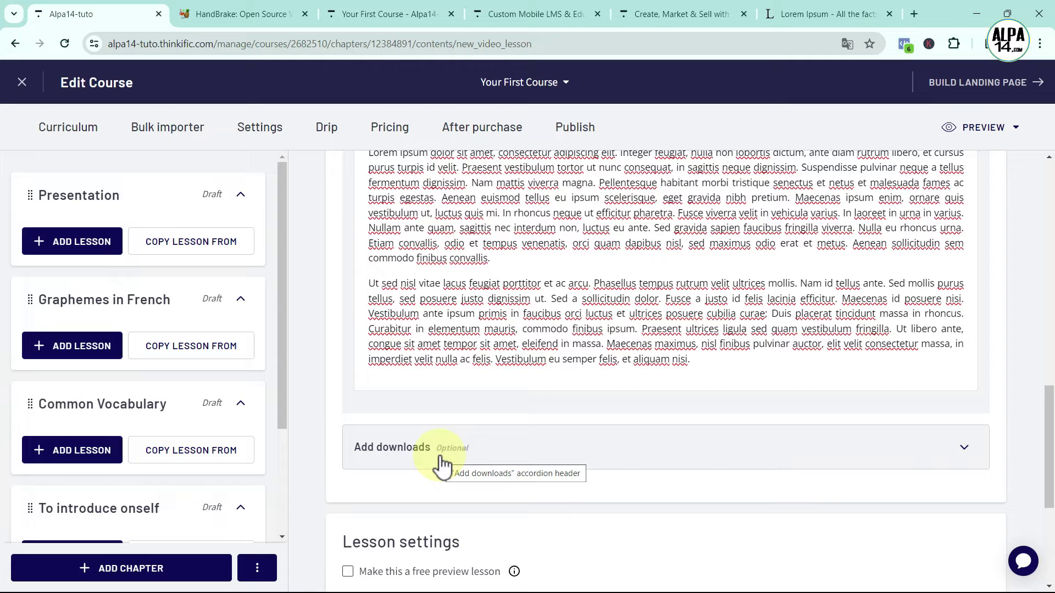
pyautogui.click(919, 448)
# Play the uploaded welcome video preview, then go down to the Lesson settings heading
pyautogui.scroll(-3, 920, 465)
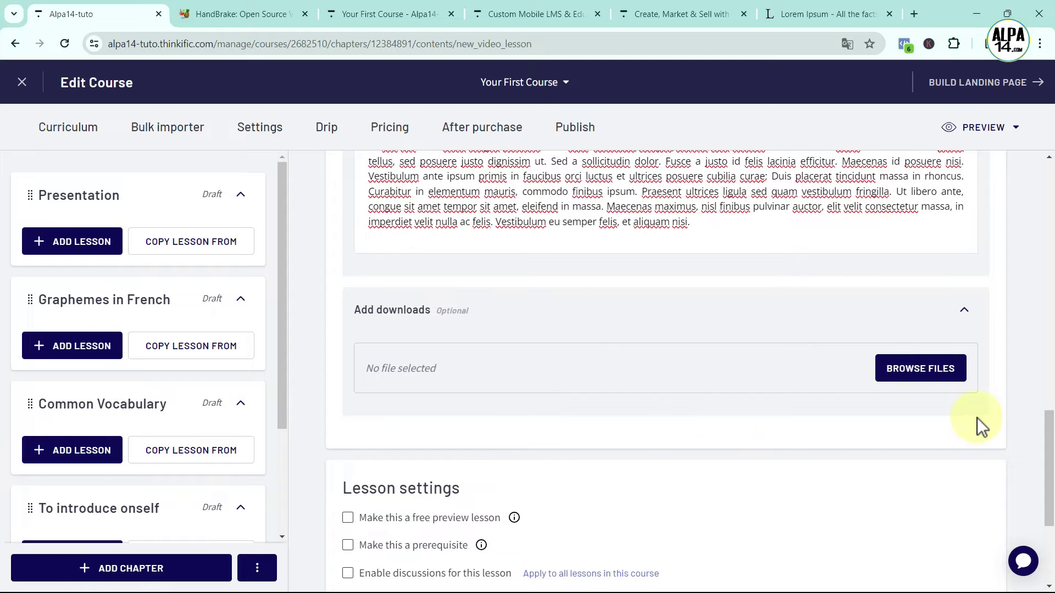
pyautogui.scroll(10, 784, 423)
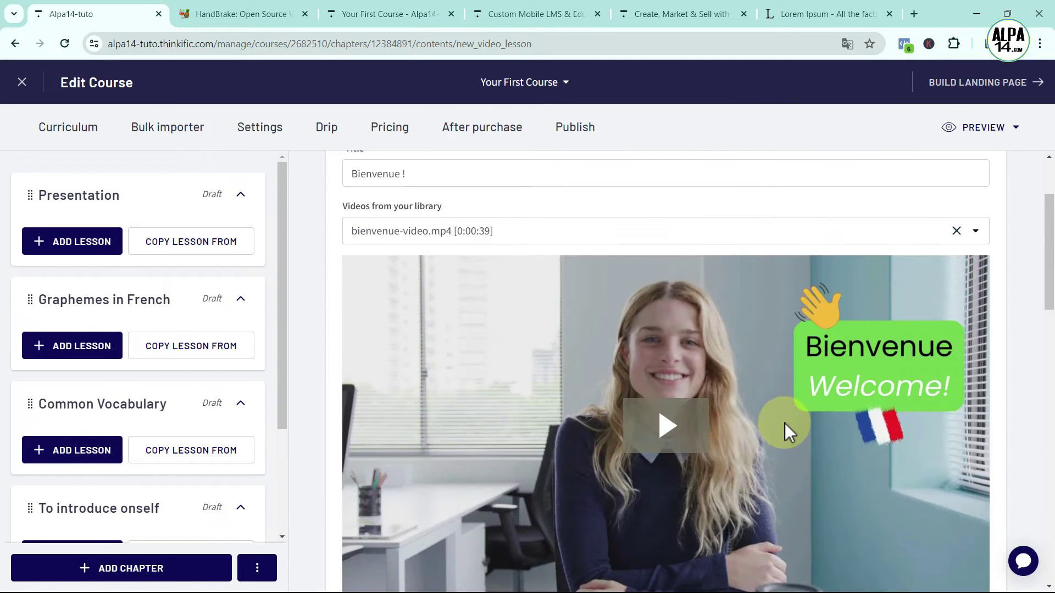
pyautogui.scroll(-1, 784, 423)
pyautogui.click(669, 359)
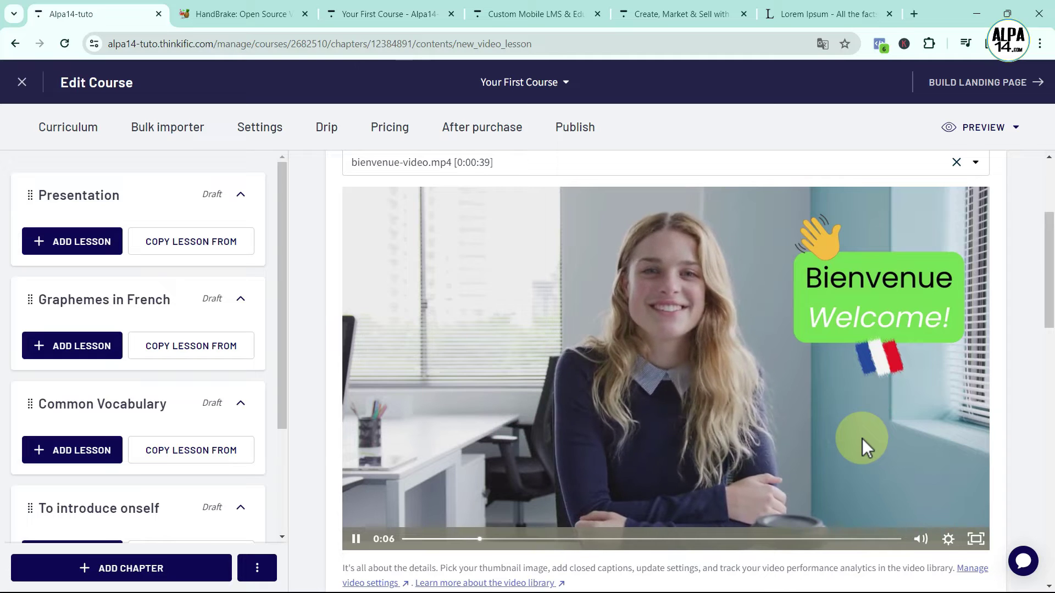
pyautogui.scroll(-4, 708, 427)
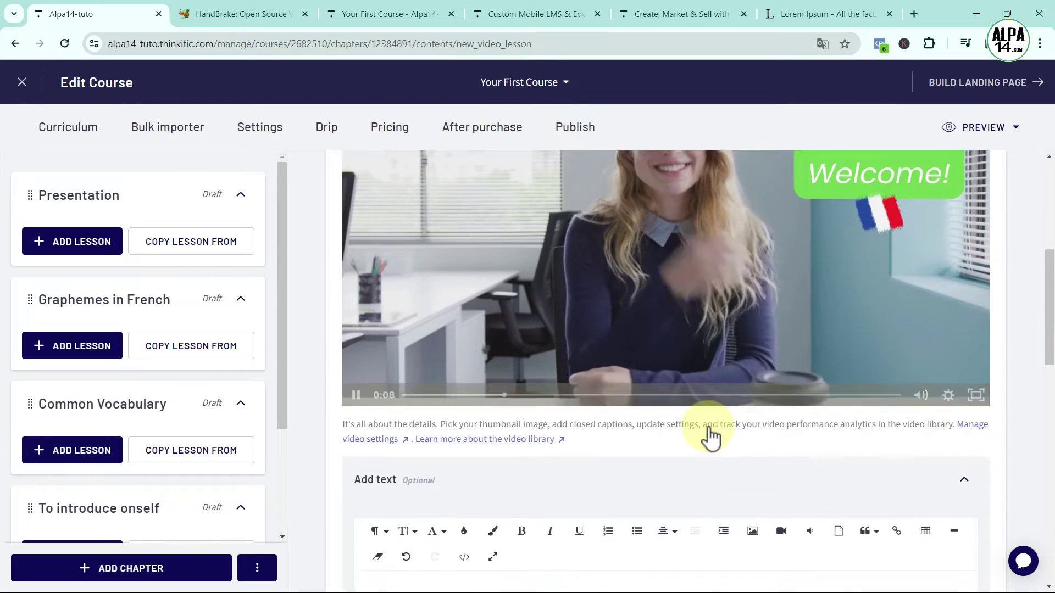
pyautogui.scroll(-13, 709, 429)
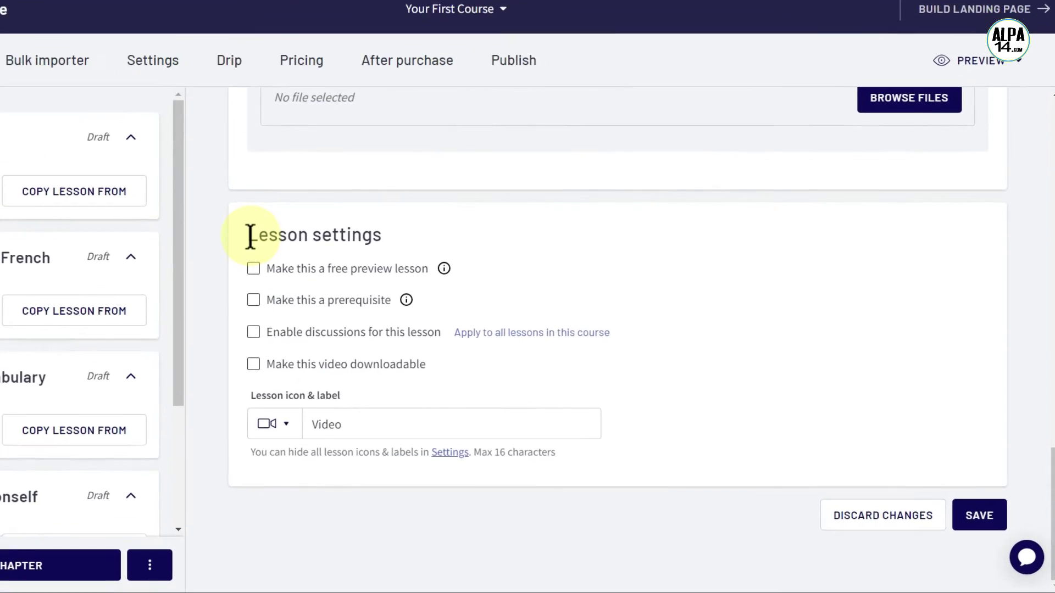
pyautogui.moveTo(341, 281); pyautogui.dragTo(462, 284)
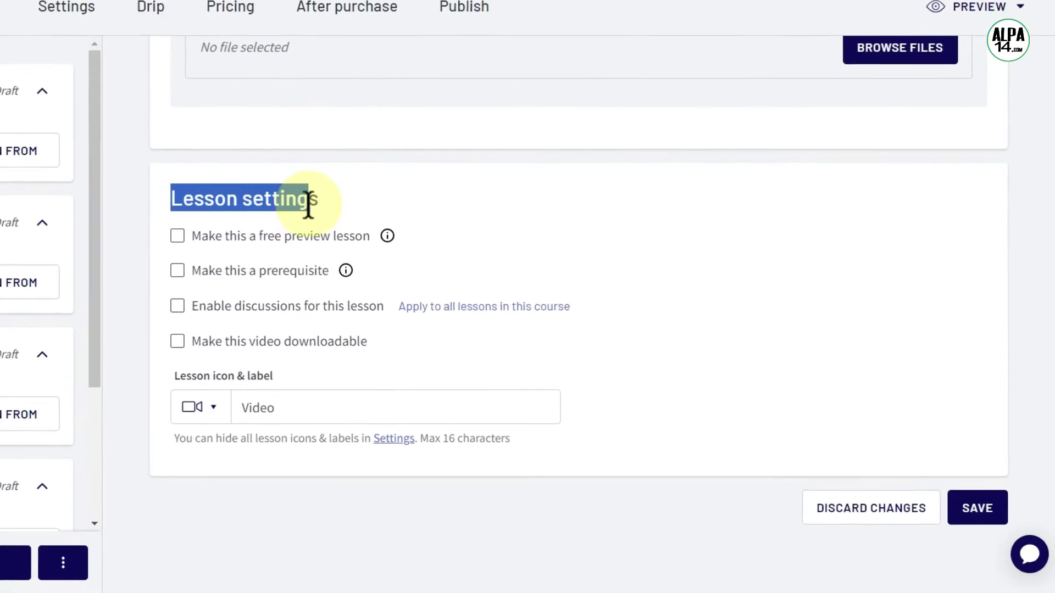
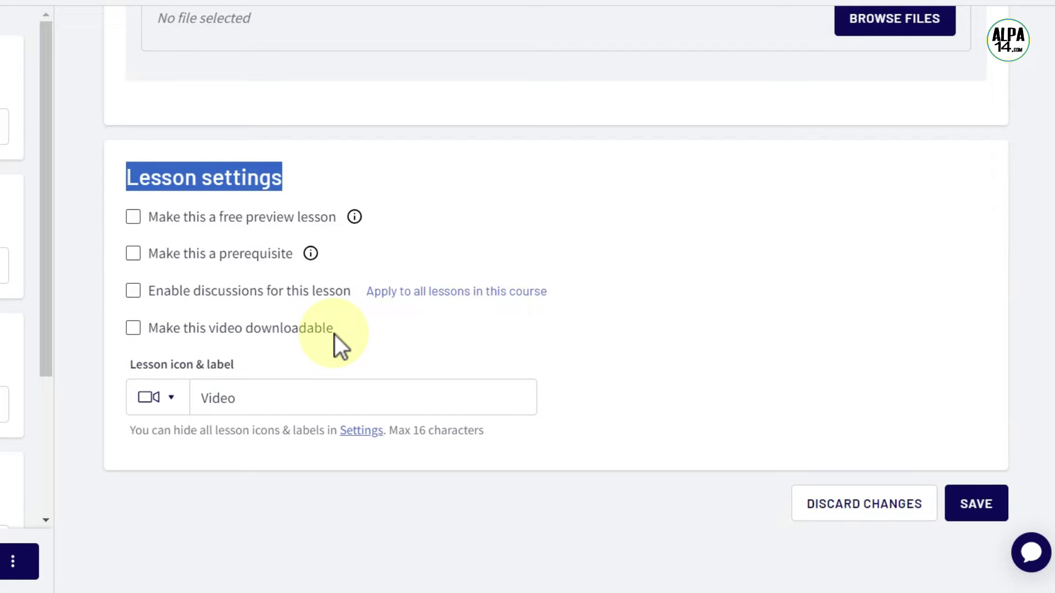
# Save the 'Bienvenue !' video lesson, leaving its default Video icon and label unchanged
pyautogui.moveTo(206, 395); pyautogui.dragTo(238, 401)
pyautogui.click(178, 399)
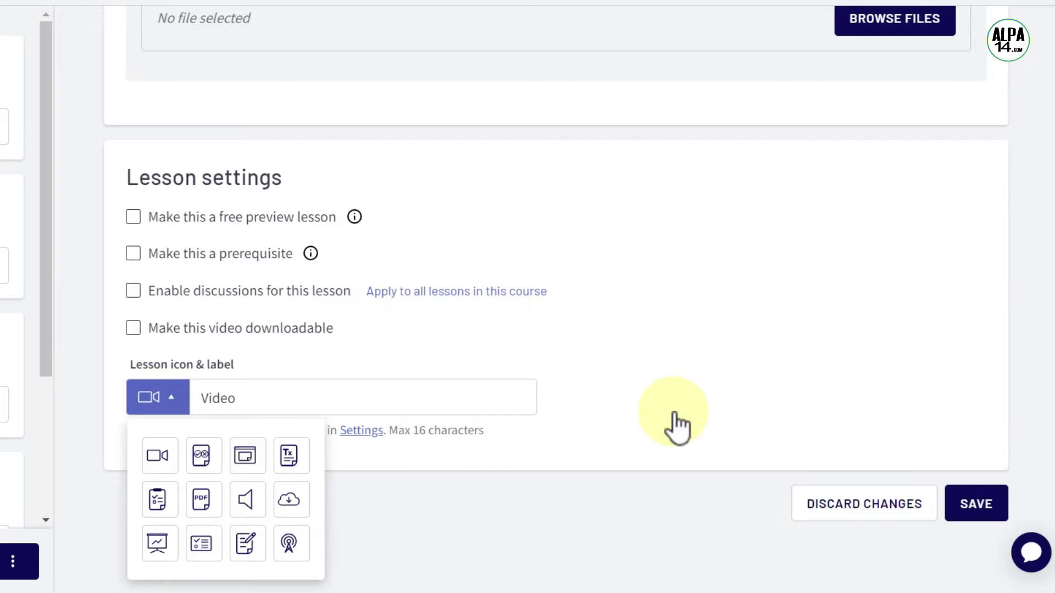
pyautogui.click(693, 412)
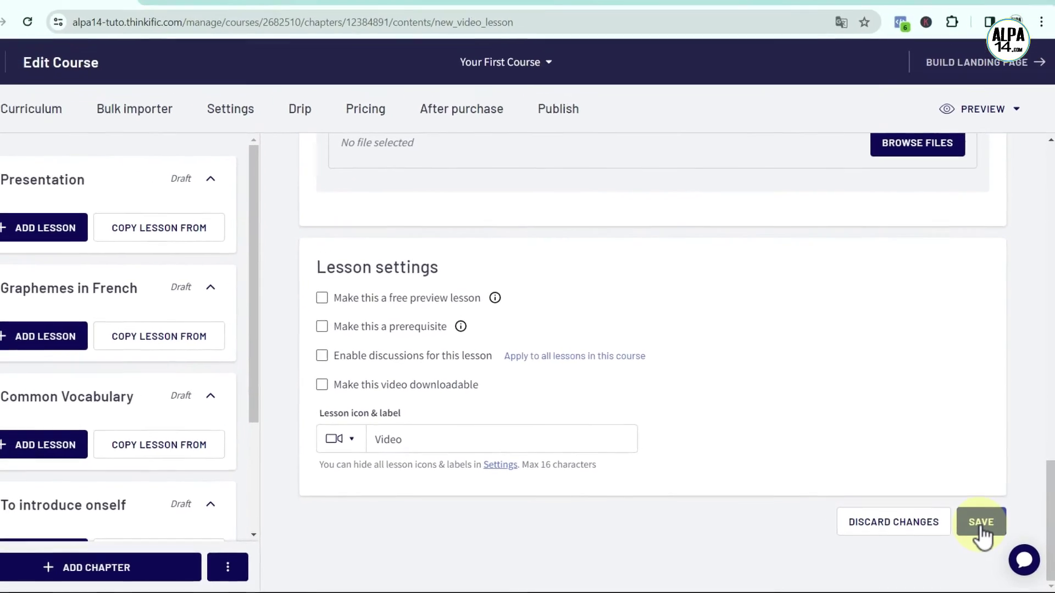
pyautogui.click(976, 505)
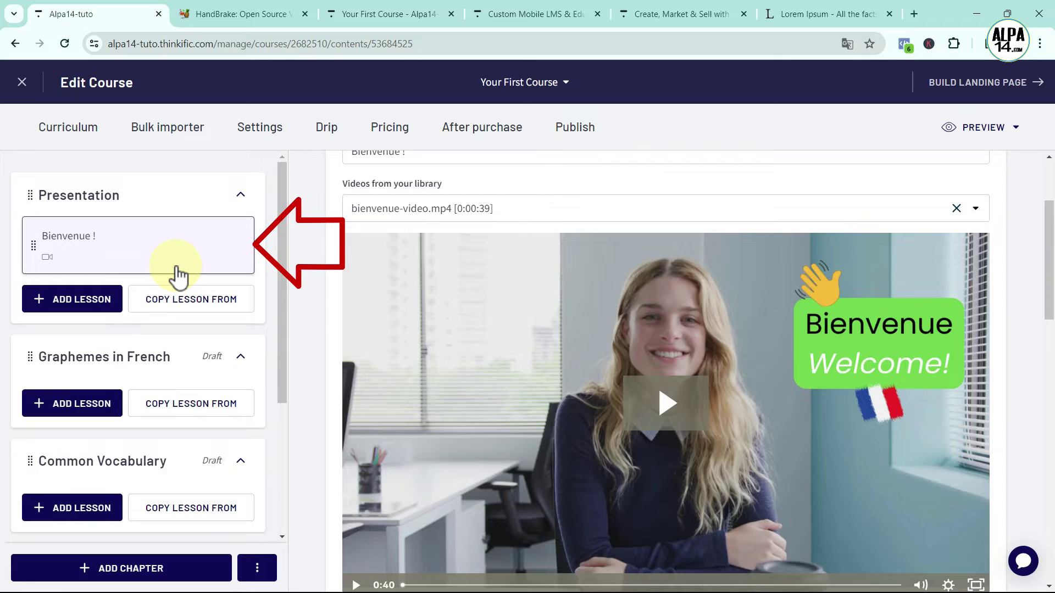
# Open a student preview of the Bienvenue lesson's course in a new tab
pyautogui.click(998, 127)
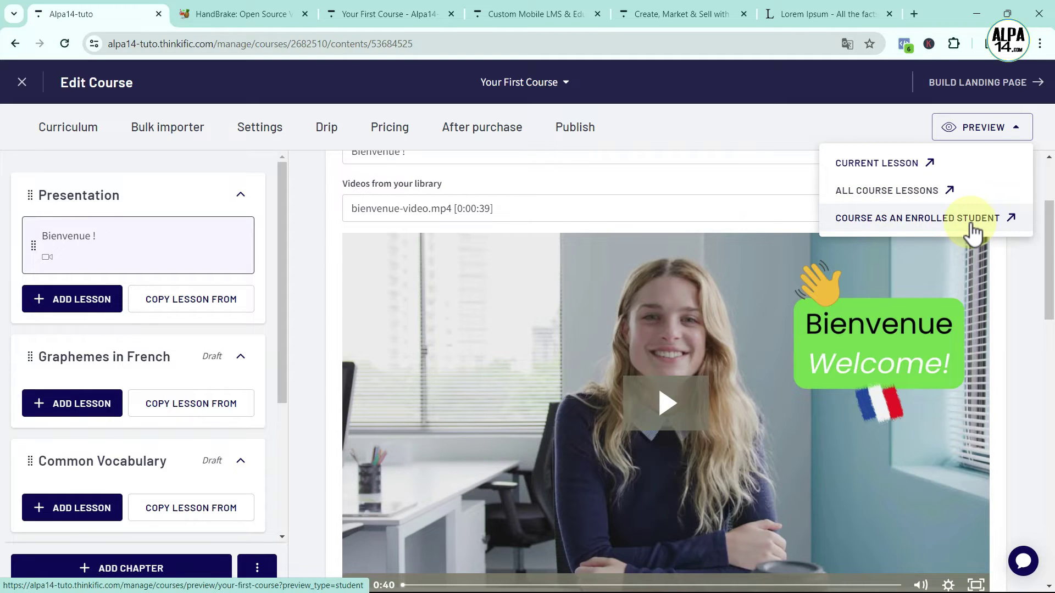
pyautogui.click(888, 163)
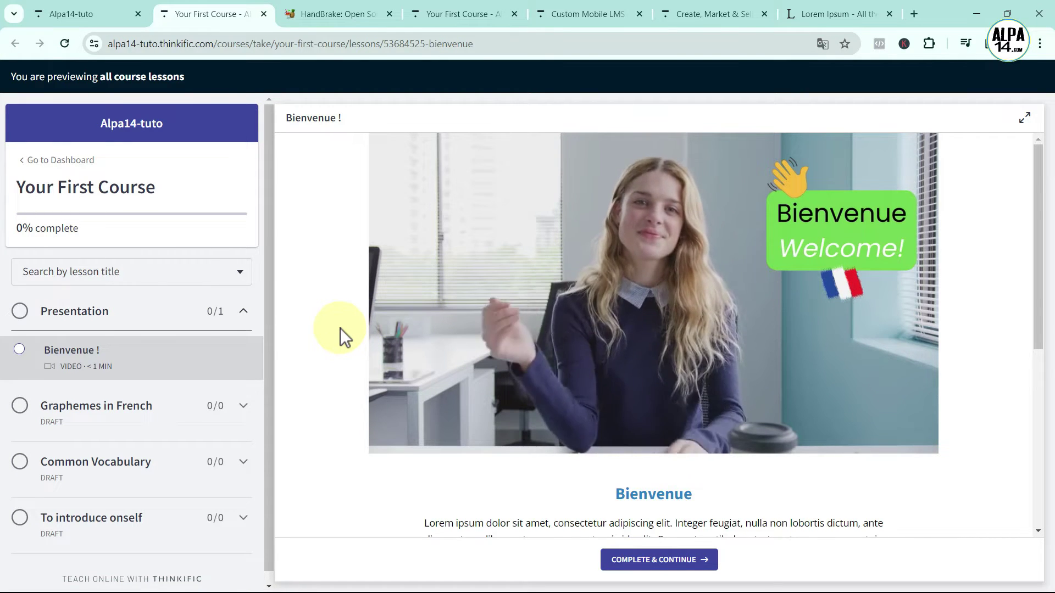
# Expand the previewed Bienvenue lesson to full width, then restore the lesson list beside it
pyautogui.scroll(-2, 341, 328)
pyautogui.scroll(1, 341, 328)
pyautogui.scroll(1, 340, 328)
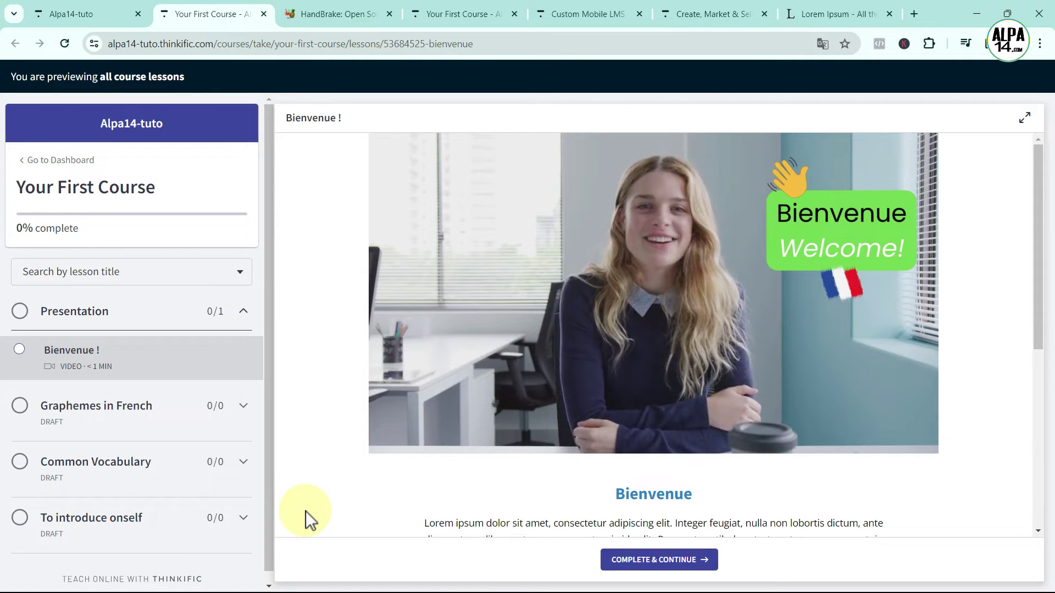
pyautogui.click(1025, 118)
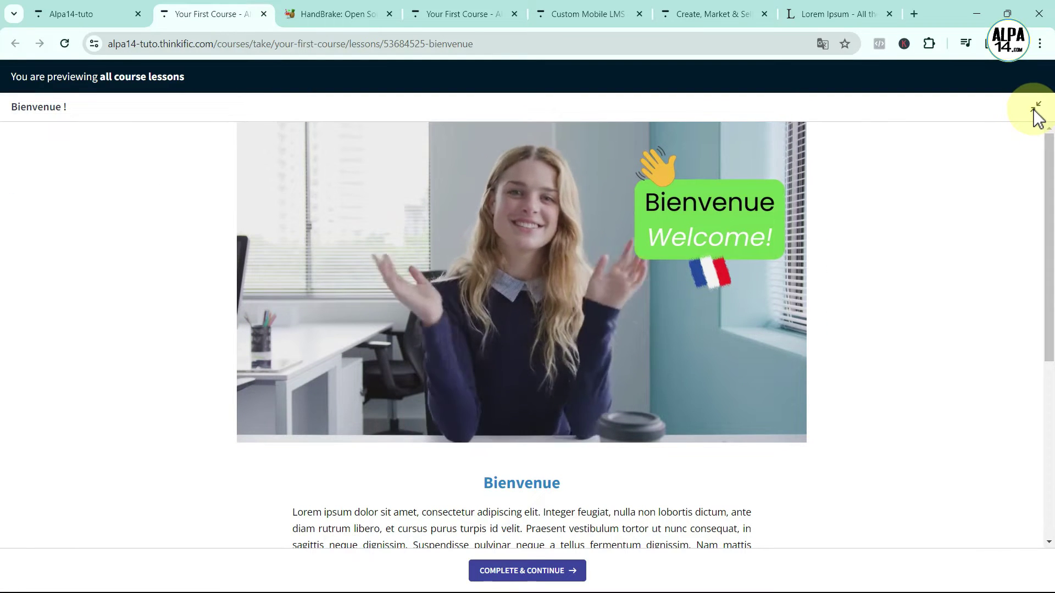
pyautogui.click(1035, 110)
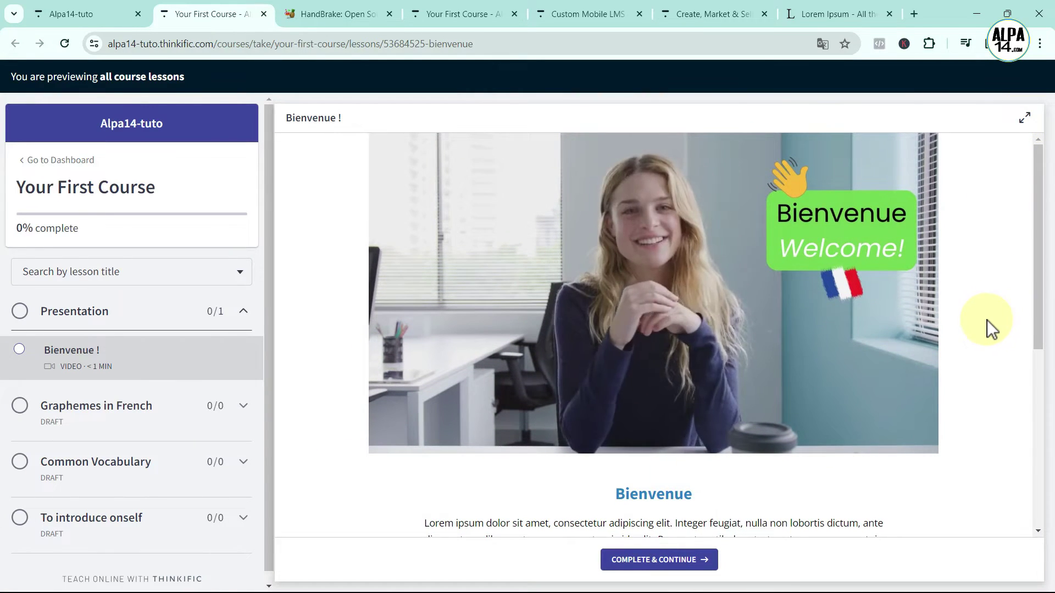
# Scroll to the lesson's end until the course shows 100% complete, then return to the Alpa14-tuto editor tab
pyautogui.scroll(-3, 987, 319)
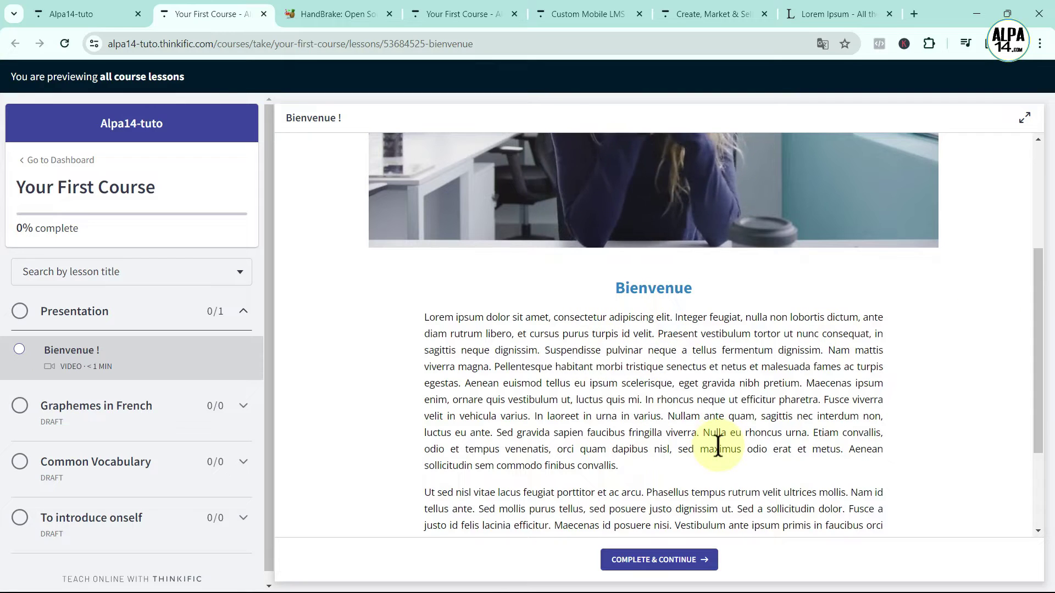
pyautogui.scroll(-1, 711, 418)
pyautogui.scroll(-1, 681, 336)
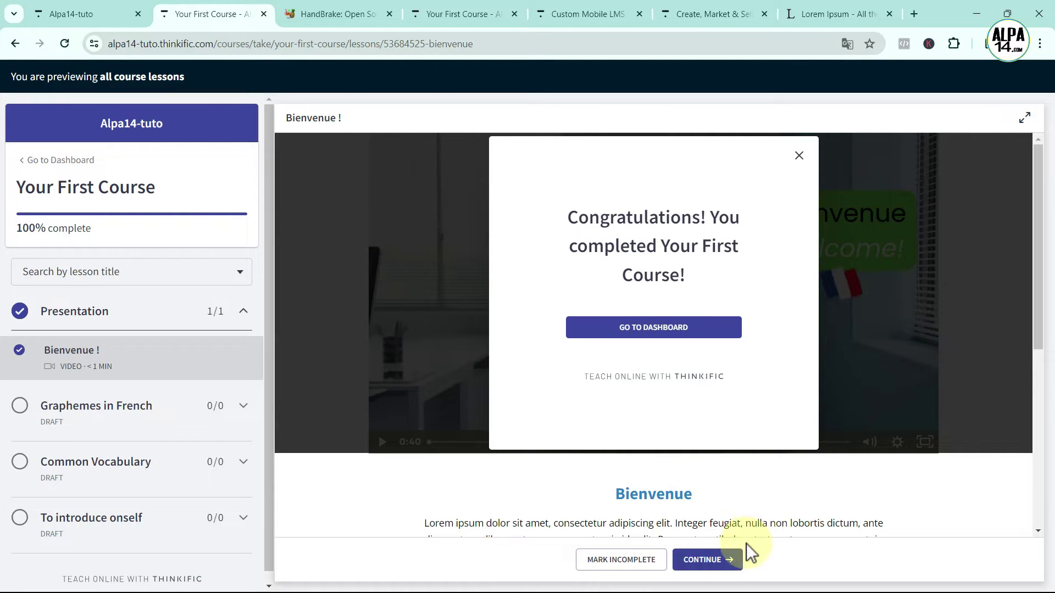
pyautogui.click(71, 11)
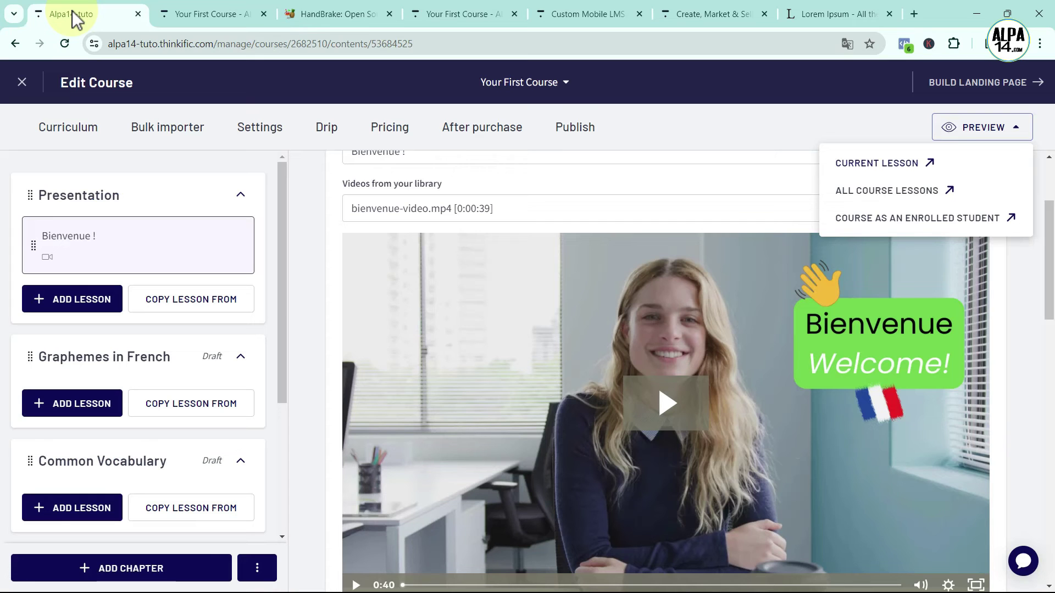
# Add a new Video-type lesson under the Graphemes in French chapter
pyautogui.click(271, 268)
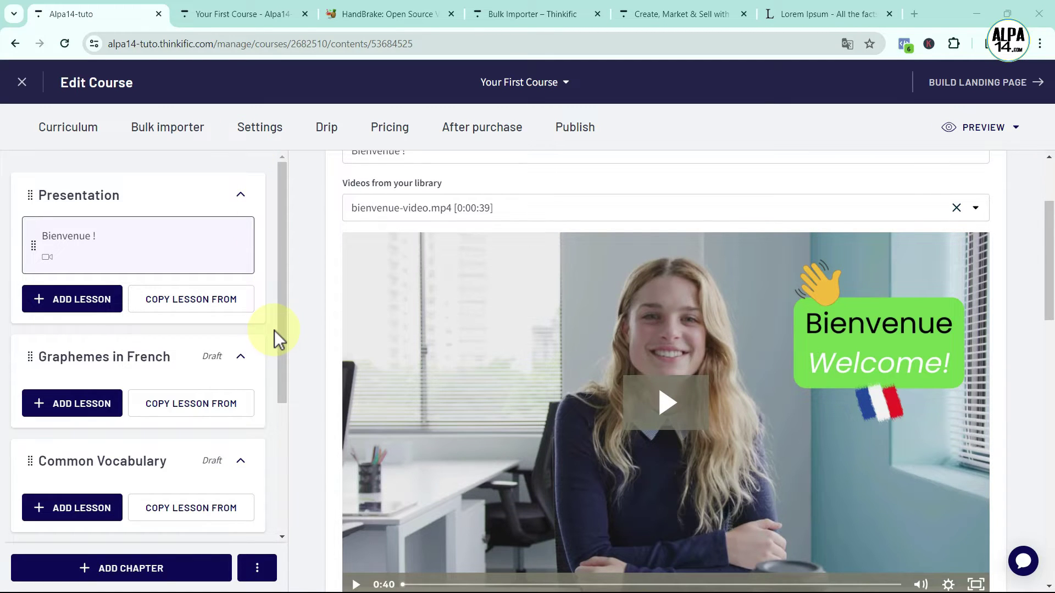
pyautogui.click(79, 401)
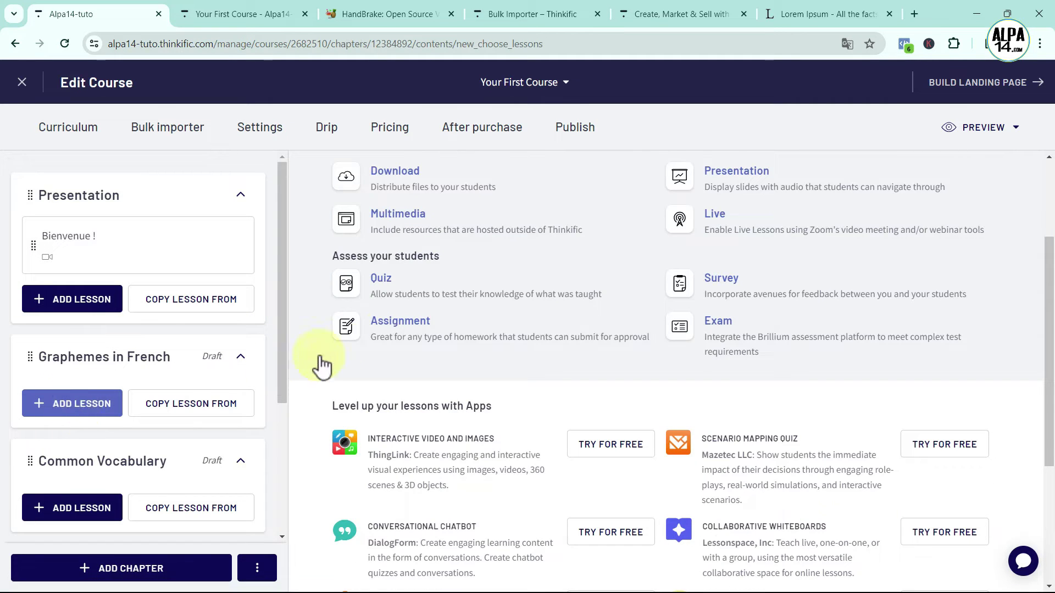
pyautogui.scroll(3, 418, 327)
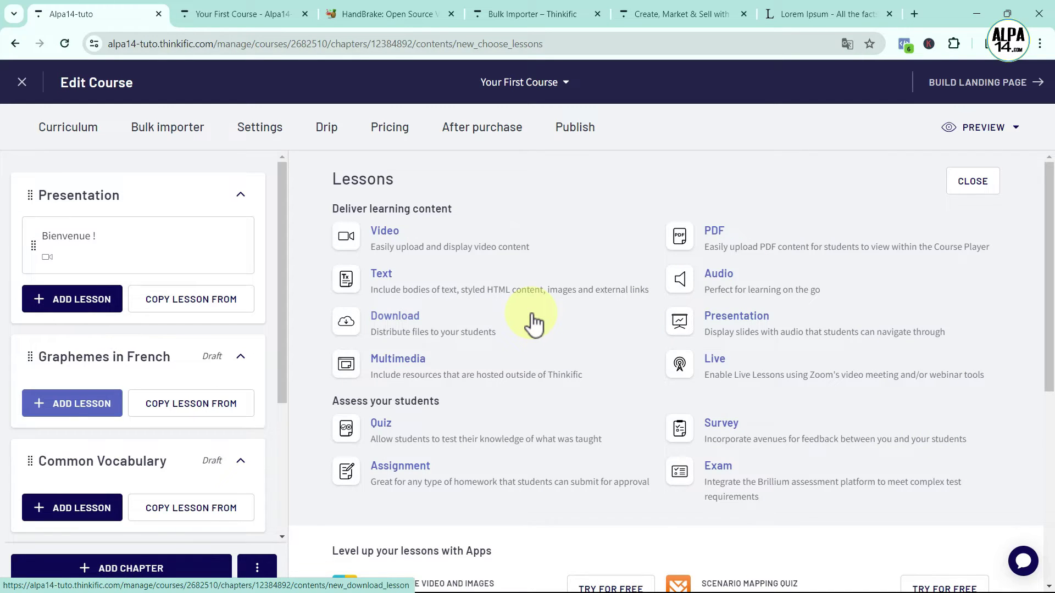
pyautogui.click(383, 233)
# Retitle the new lesson from 'New Lesson' to 'Lesson'
pyautogui.moveTo(420, 295); pyautogui.dragTo(301, 298)
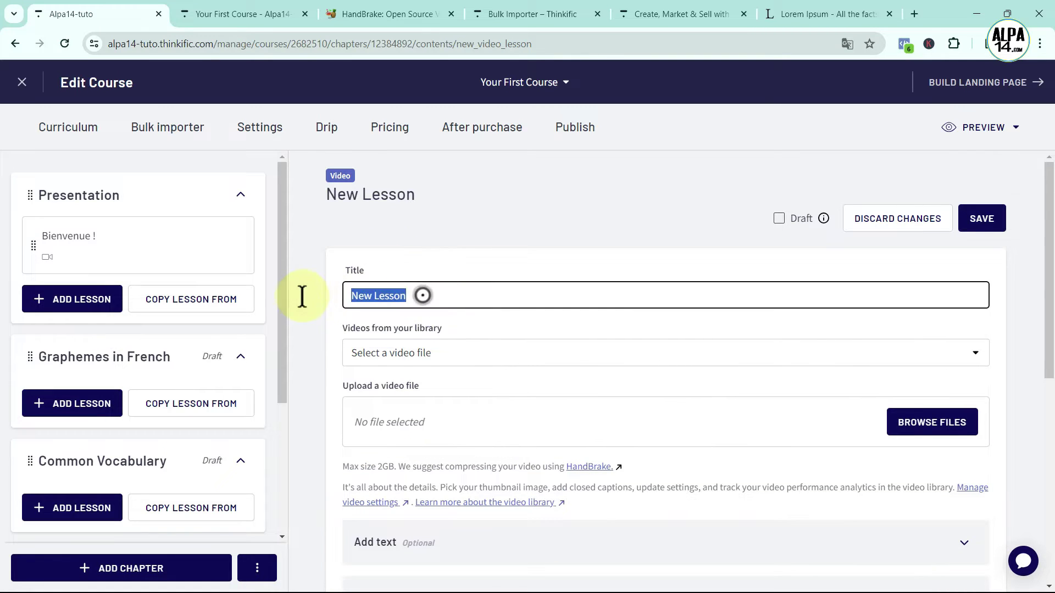
pyautogui.press('BackSpace')
pyautogui.write('Lesson')
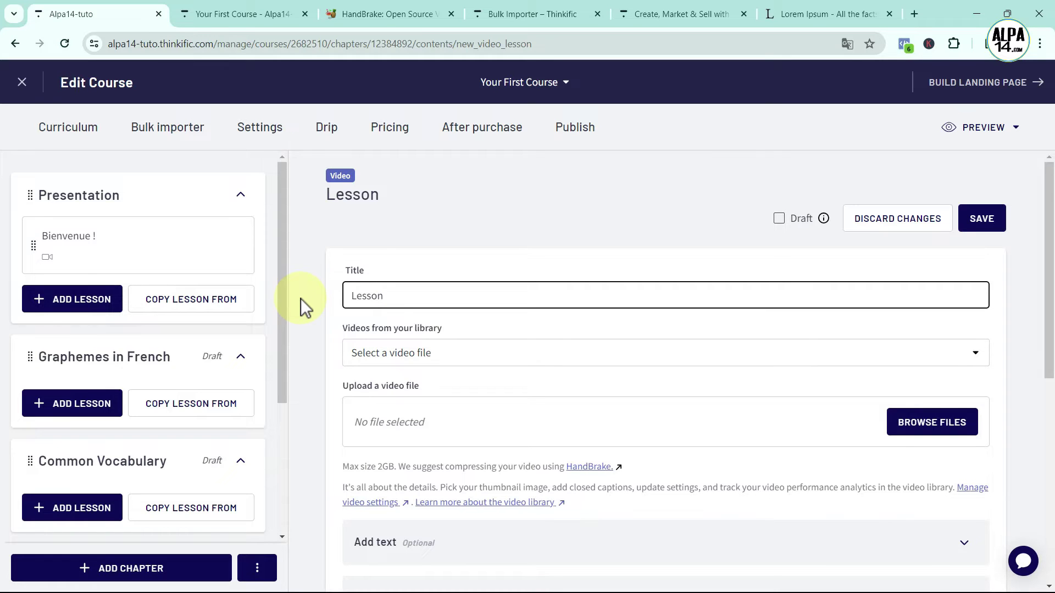
# Upload graphemes-video.mp4 to the lesson and save it
pyautogui.click(917, 422)
pyautogui.click(548, 302)
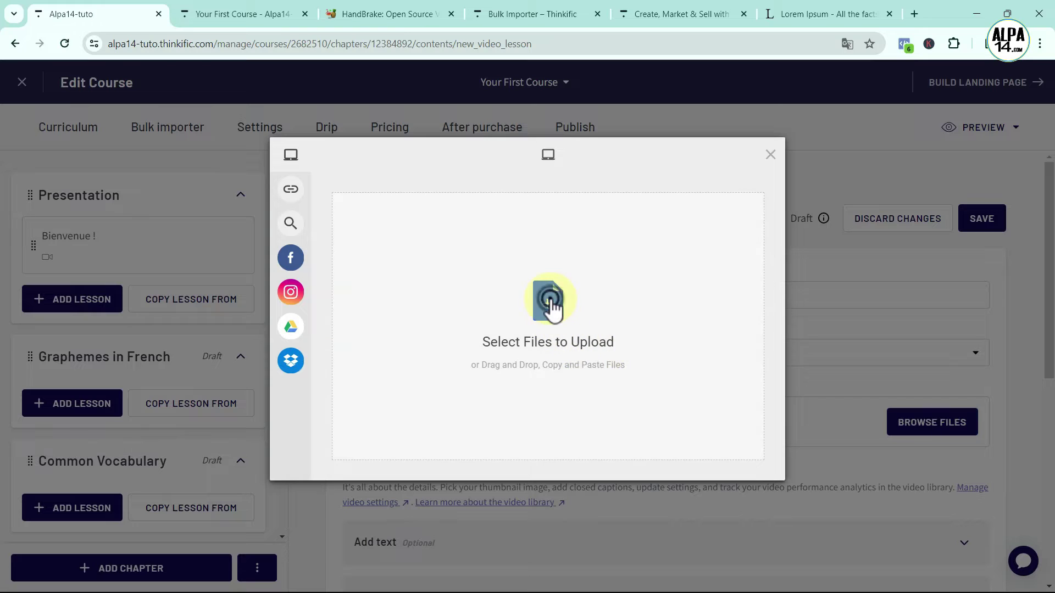
pyautogui.click(250, 211)
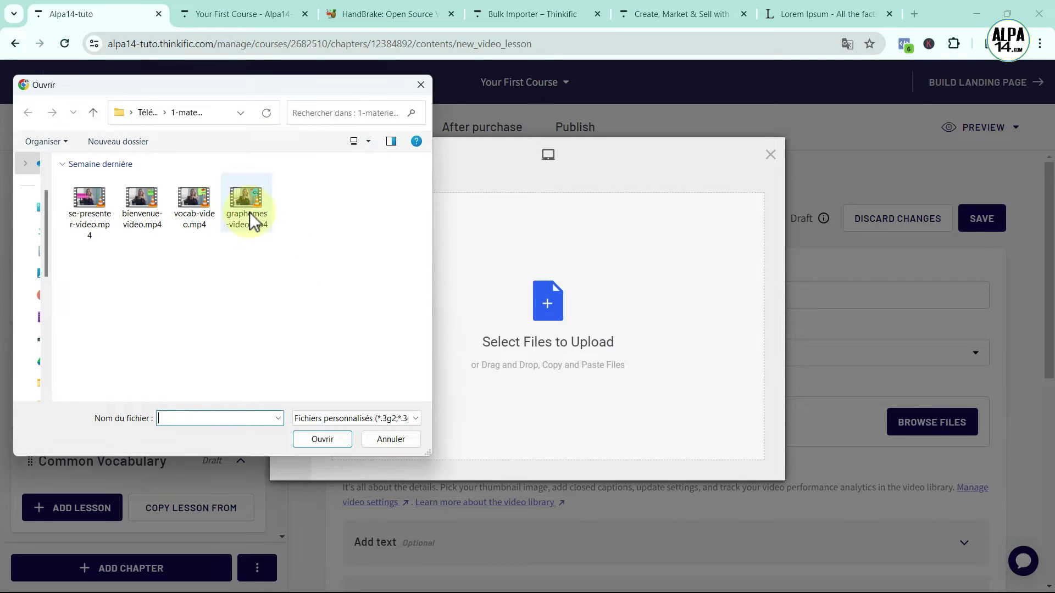
pyautogui.click(319, 438)
pyautogui.click(742, 463)
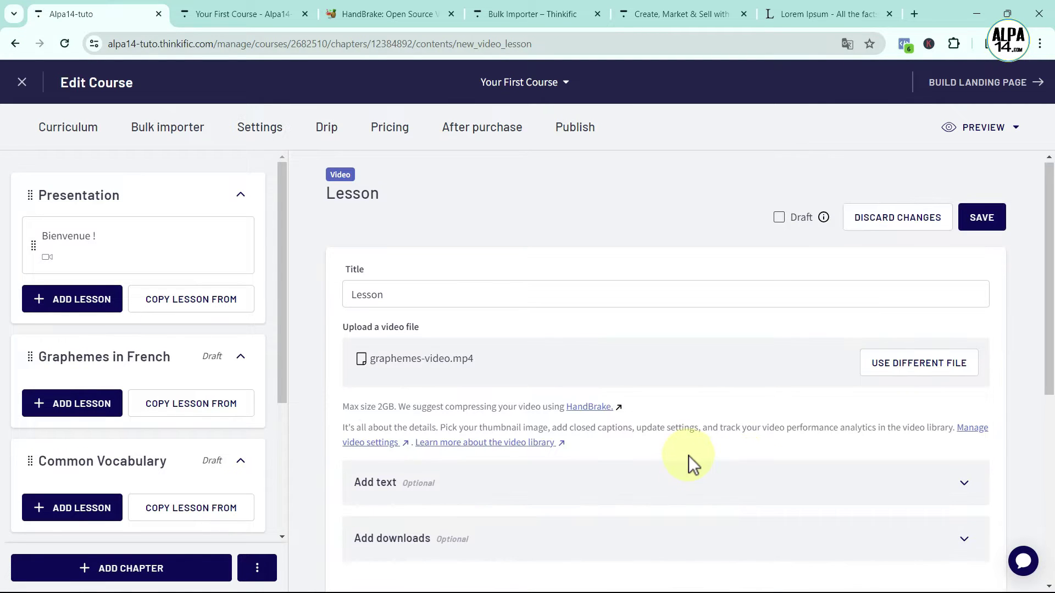
pyautogui.scroll(-4, 688, 456)
pyautogui.scroll(-3, 684, 491)
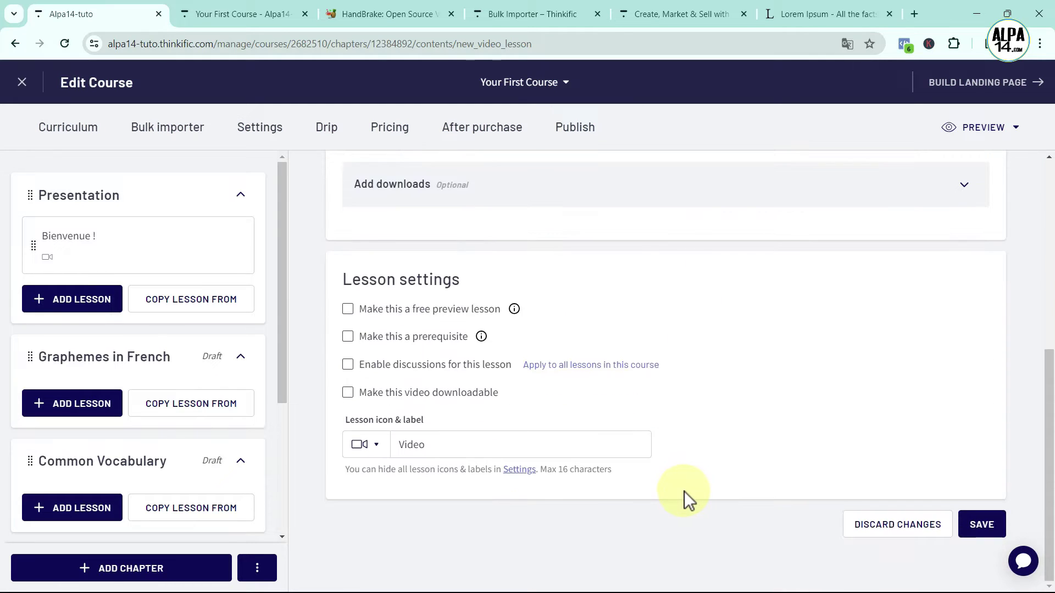
pyautogui.scroll(7, 860, 426)
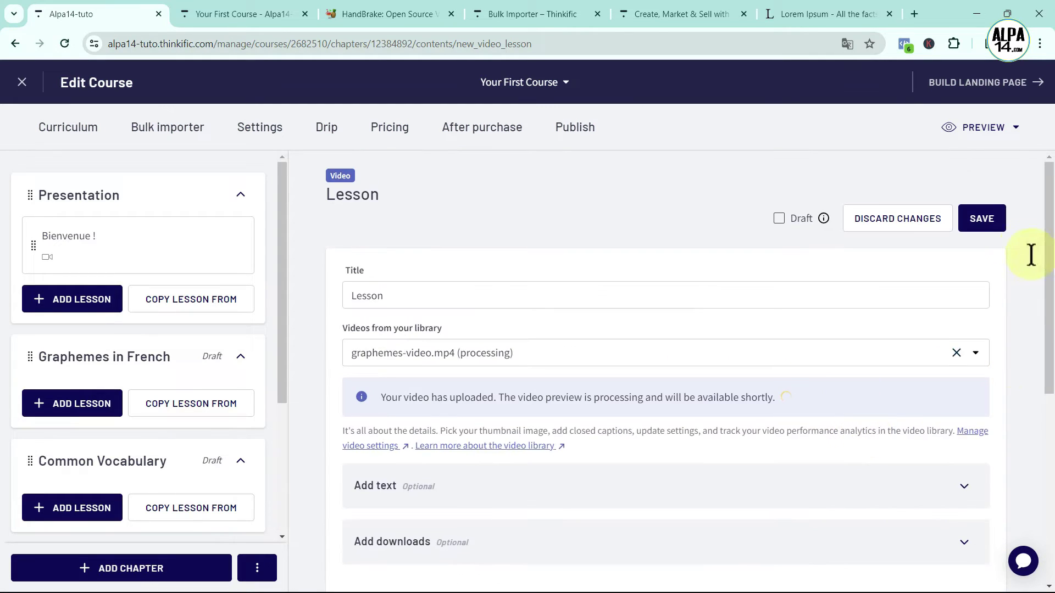
pyautogui.click(982, 220)
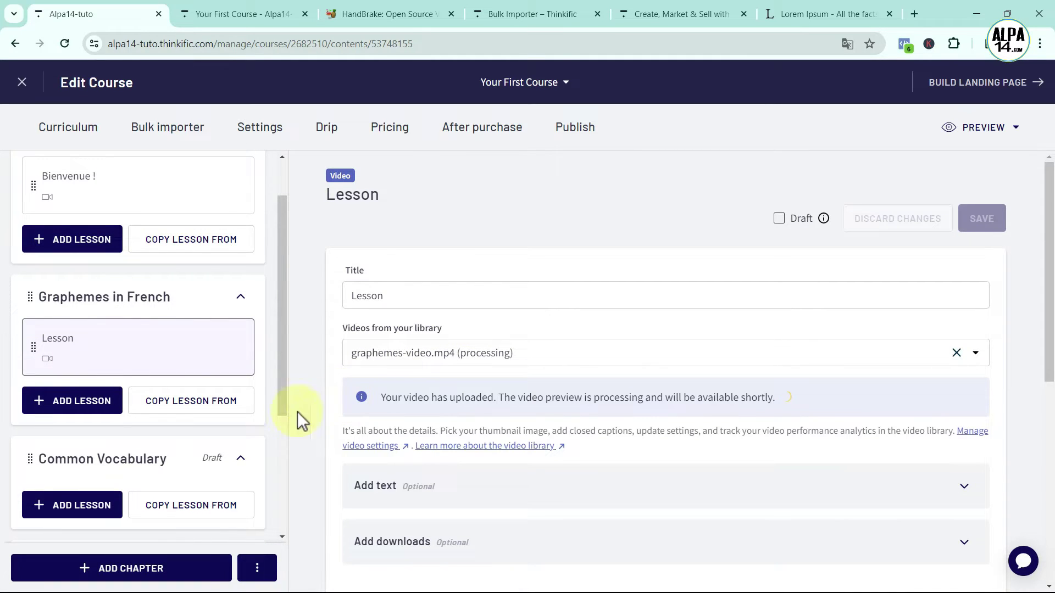
# Add a Text lesson titled 'Listen and repeat' under Graphemes in French
pyautogui.click(69, 407)
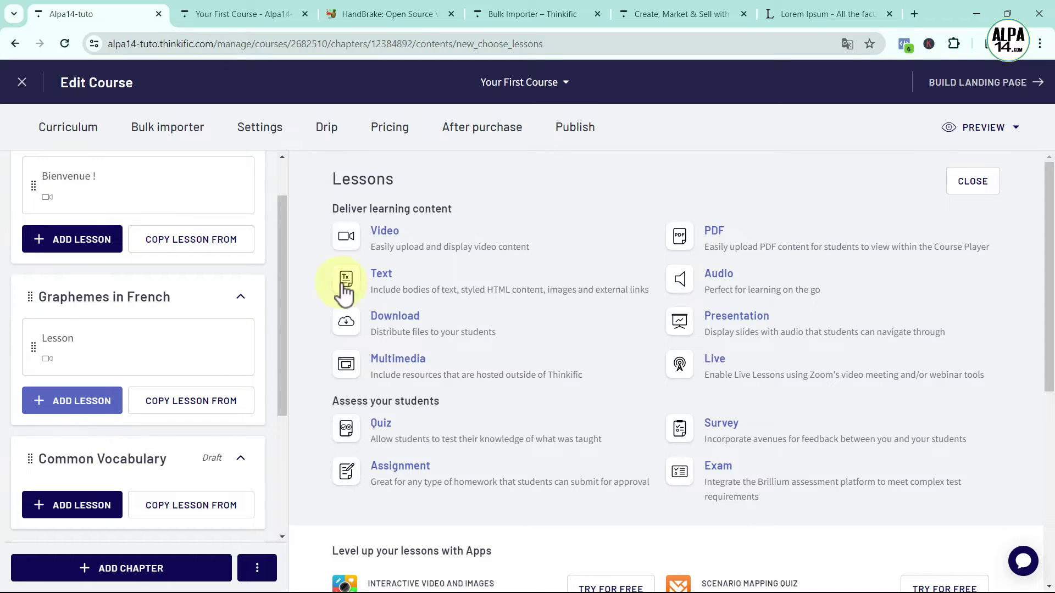
pyautogui.click(384, 278)
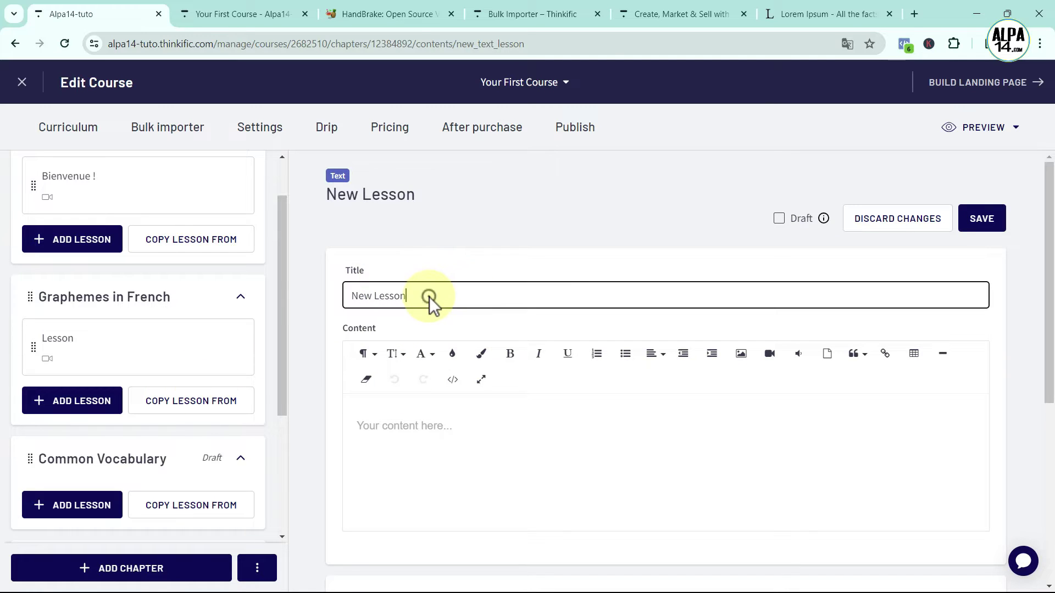
pyautogui.moveTo(430, 297); pyautogui.dragTo(323, 296)
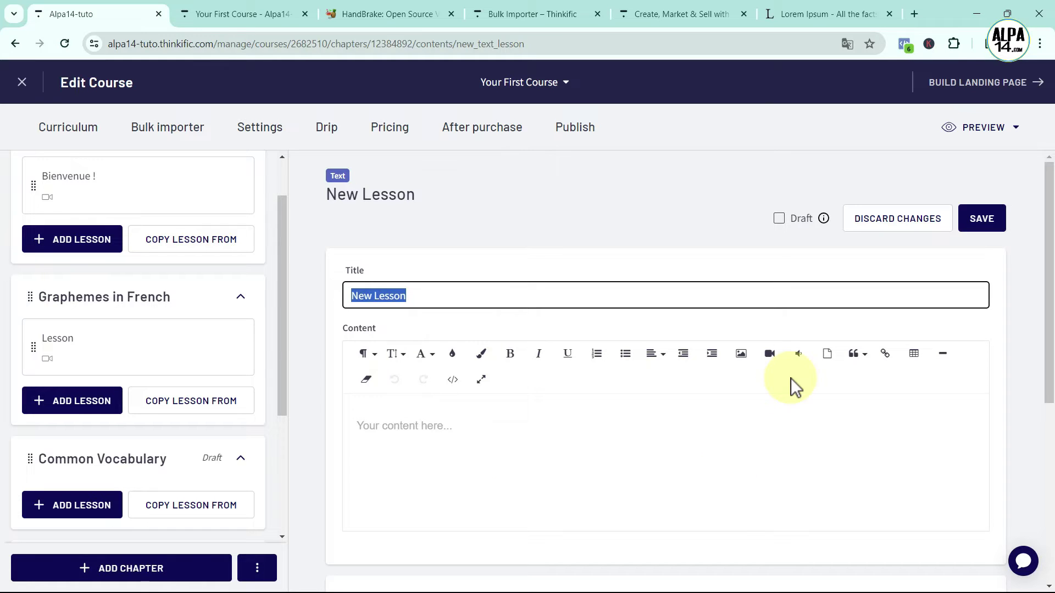
pyautogui.press('BackSpace')
pyautogui.write('Listen')
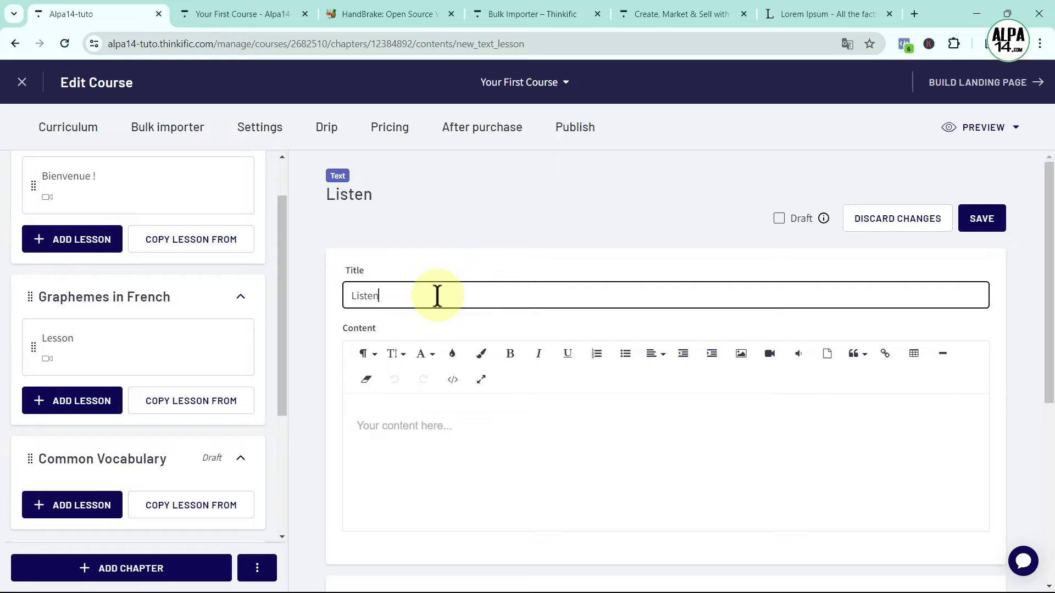
pyautogui.write(' and rep')
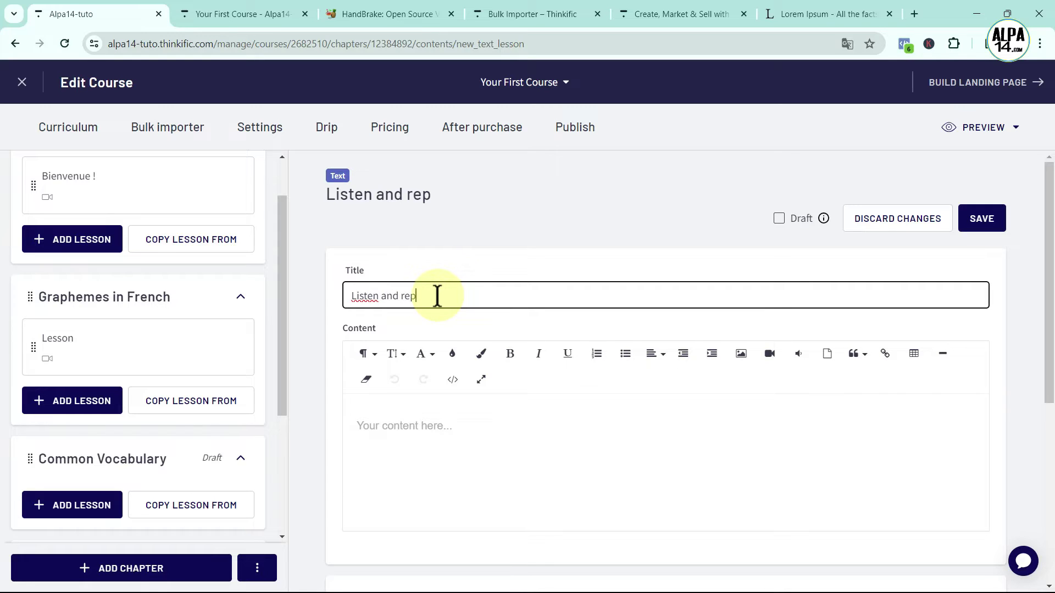
pyautogui.write('eat')
pyautogui.scroll(-1, 523, 433)
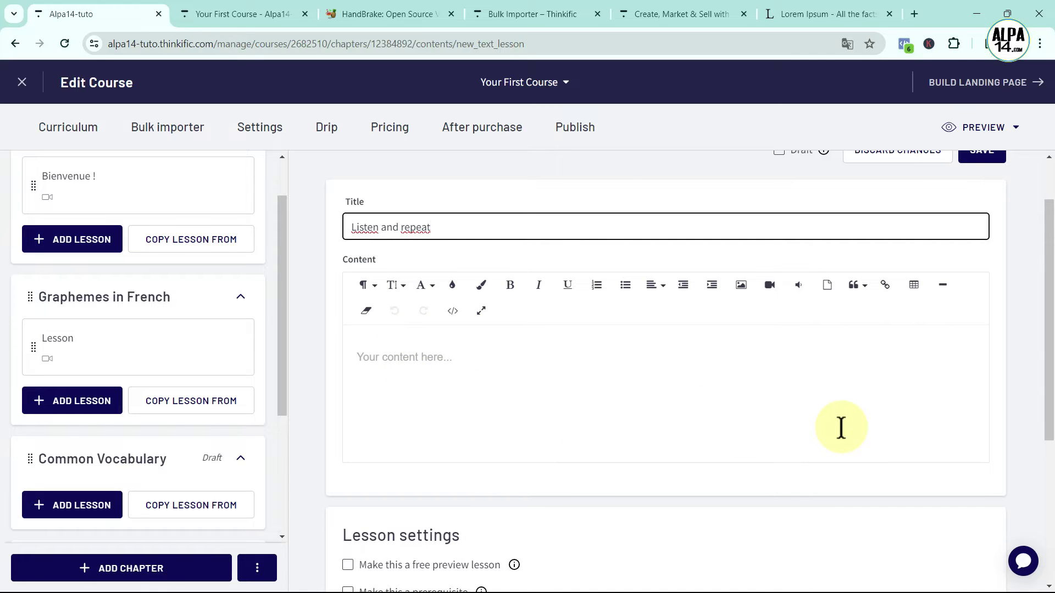
pyautogui.click(914, 285)
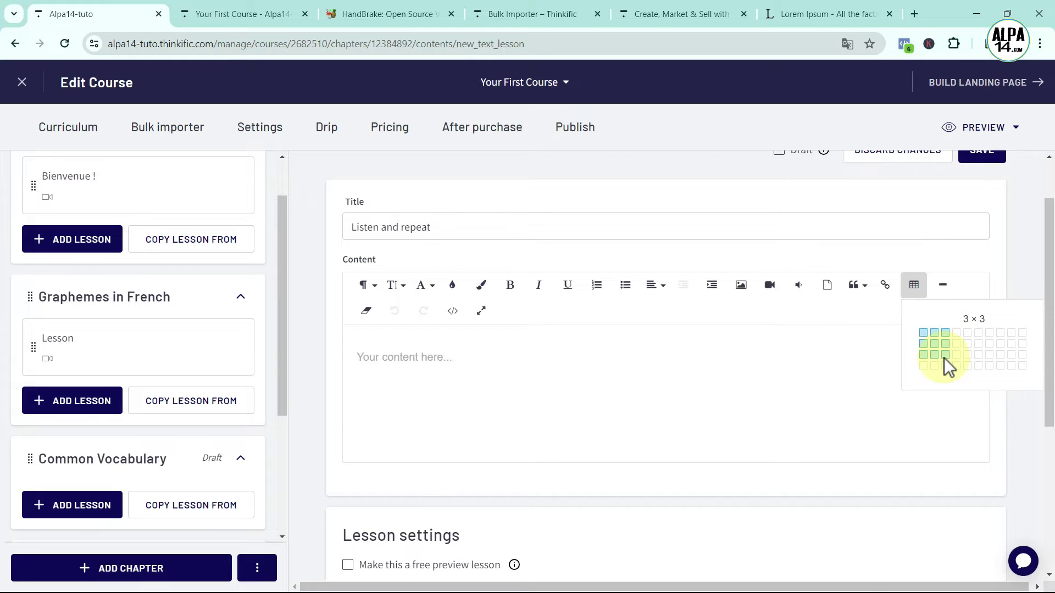
# Insert a 3 × 3 table, merge its first row, and type 'Listen and repeat' there
pyautogui.click(944, 358)
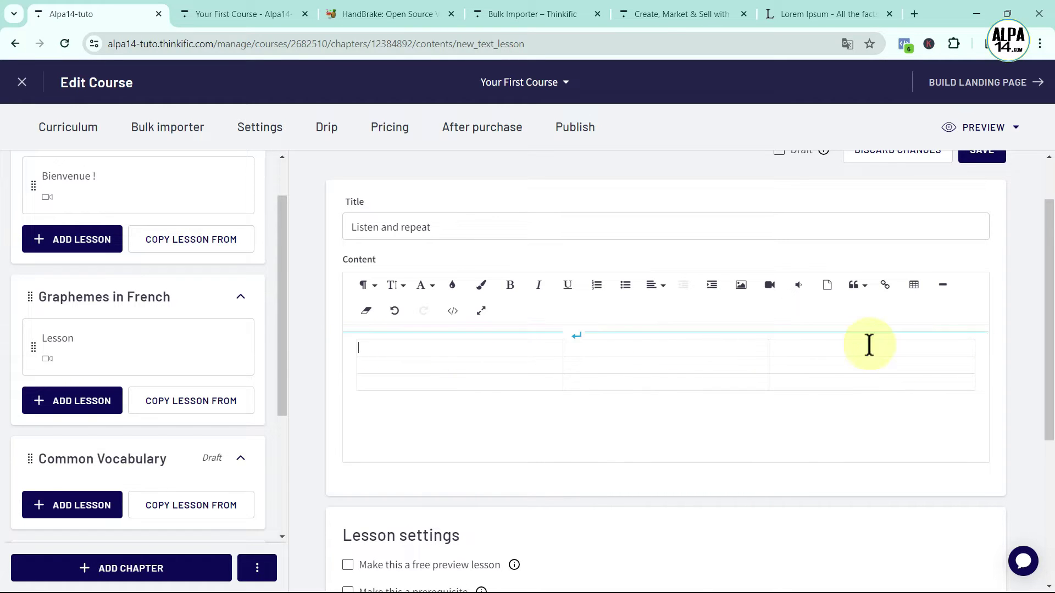
pyautogui.moveTo(918, 346); pyautogui.dragTo(502, 365)
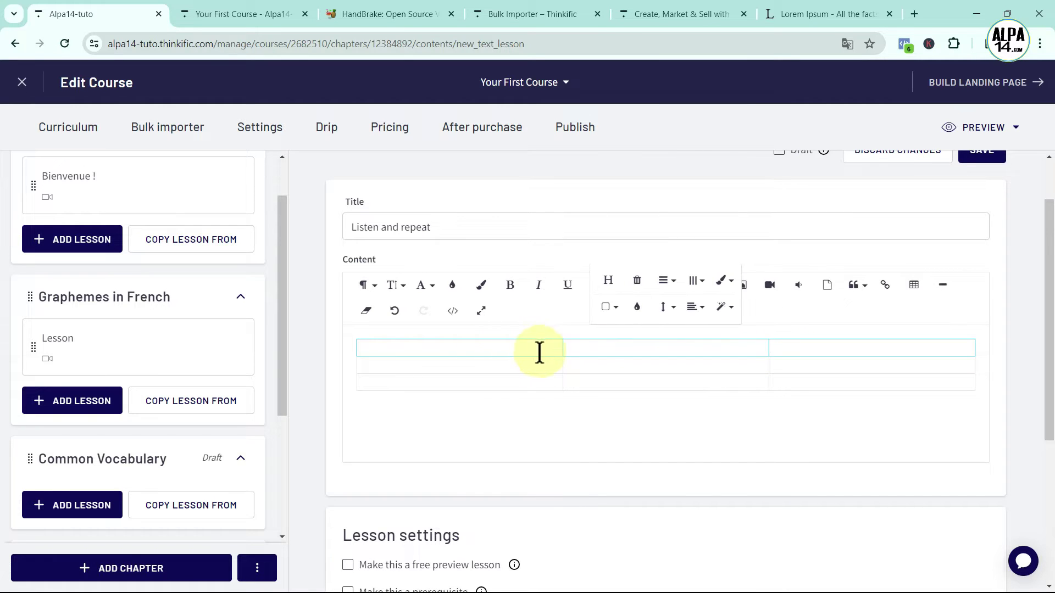
pyautogui.click(611, 307)
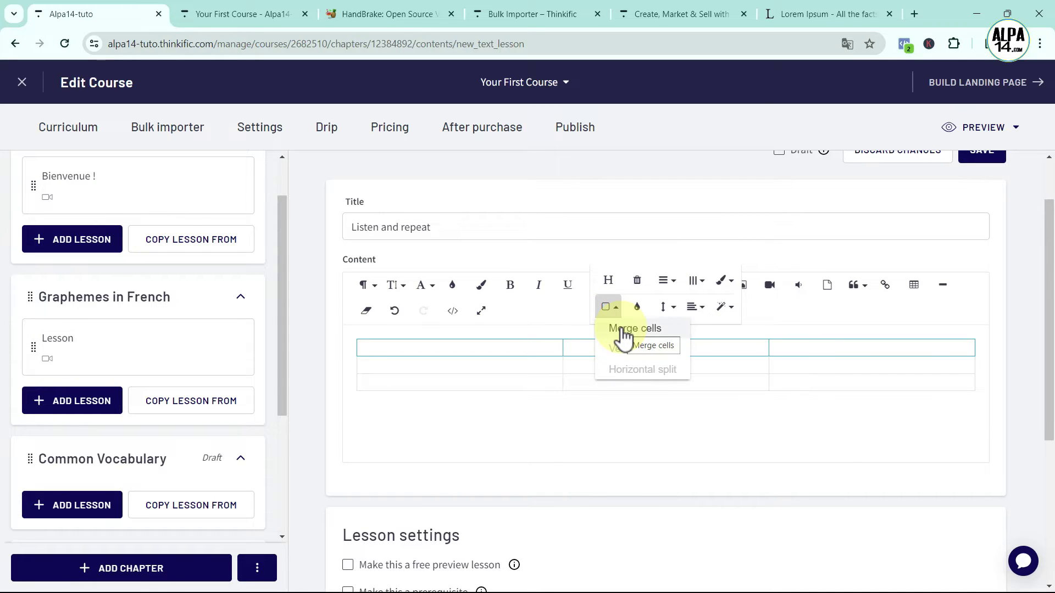
pyautogui.click(623, 333)
pyautogui.click(395, 356)
pyautogui.click(378, 350)
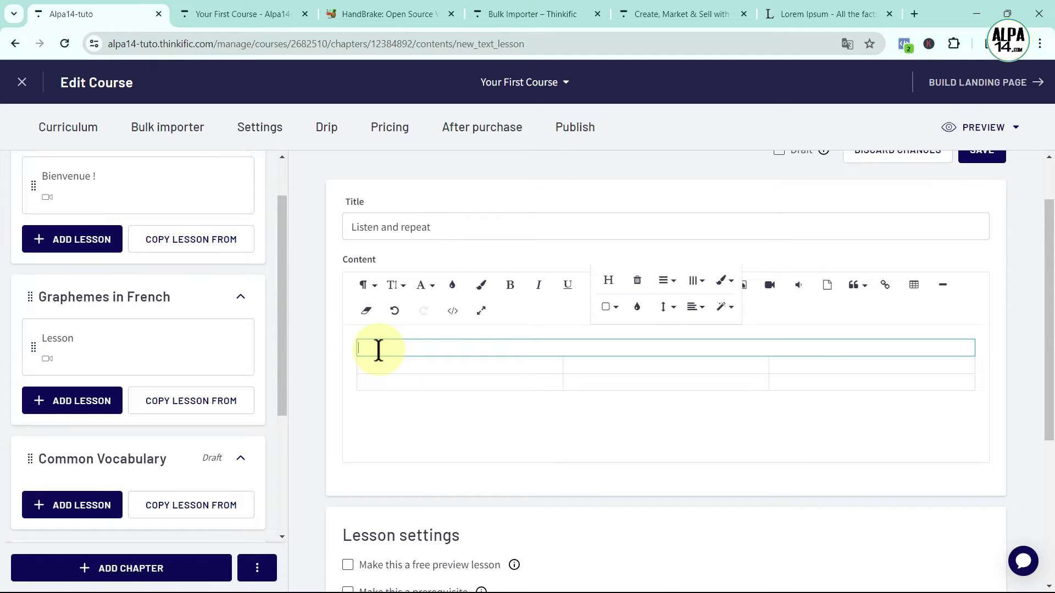
pyautogui.write('Listen and')
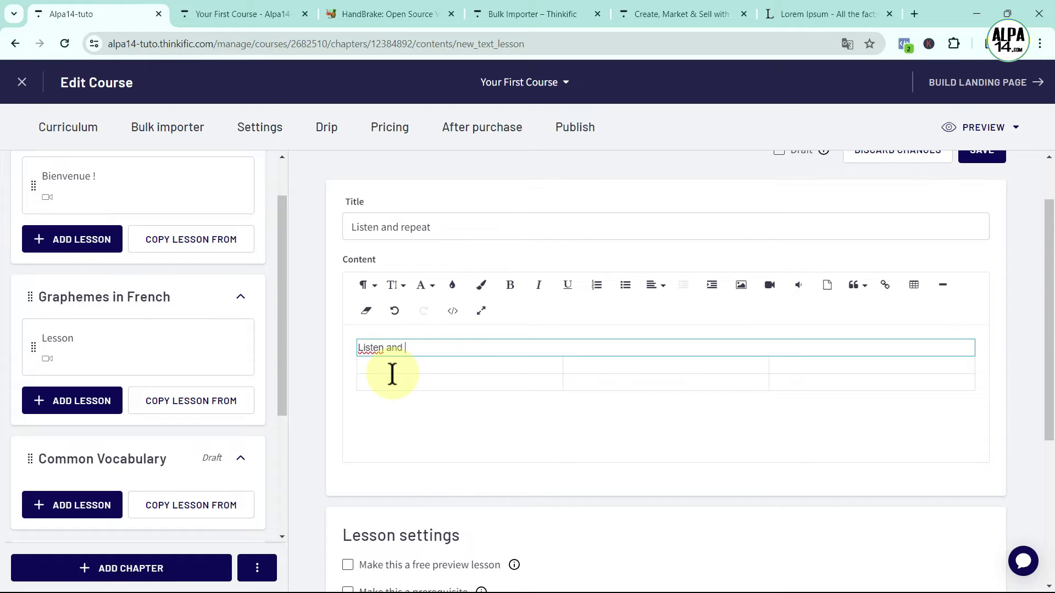
pyautogui.write(' repeat')
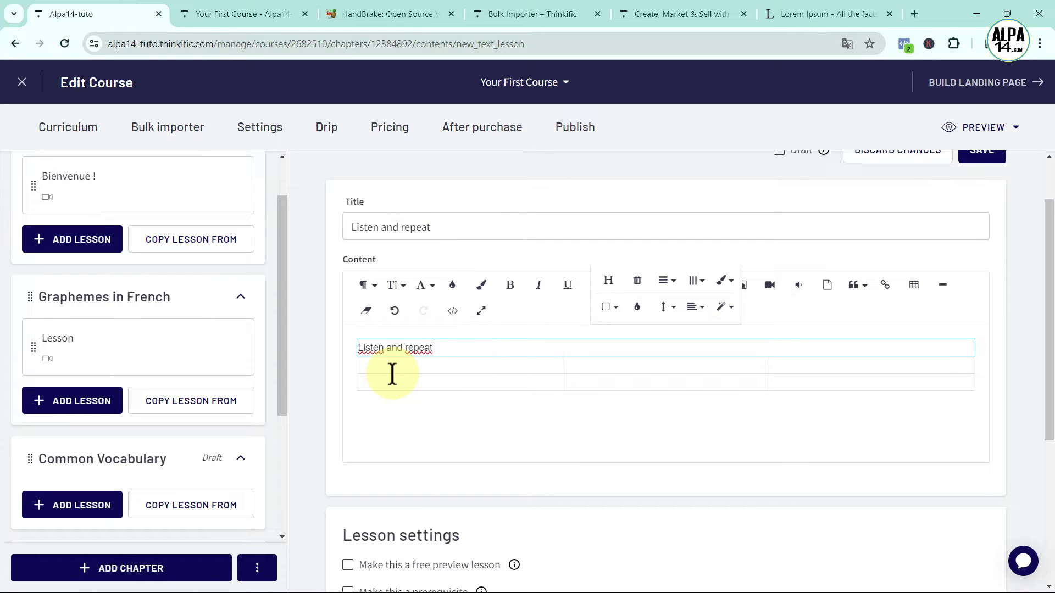
# Make the 'Listen and repeat' header bold, centred and light yellow
pyautogui.moveTo(451, 353); pyautogui.dragTo(359, 351)
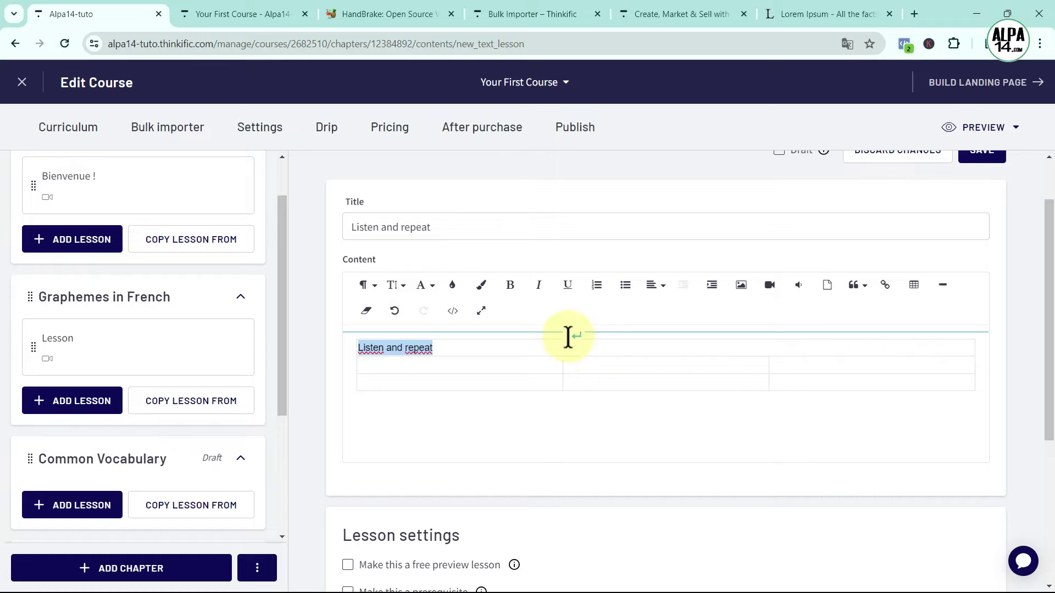
pyautogui.click(510, 292)
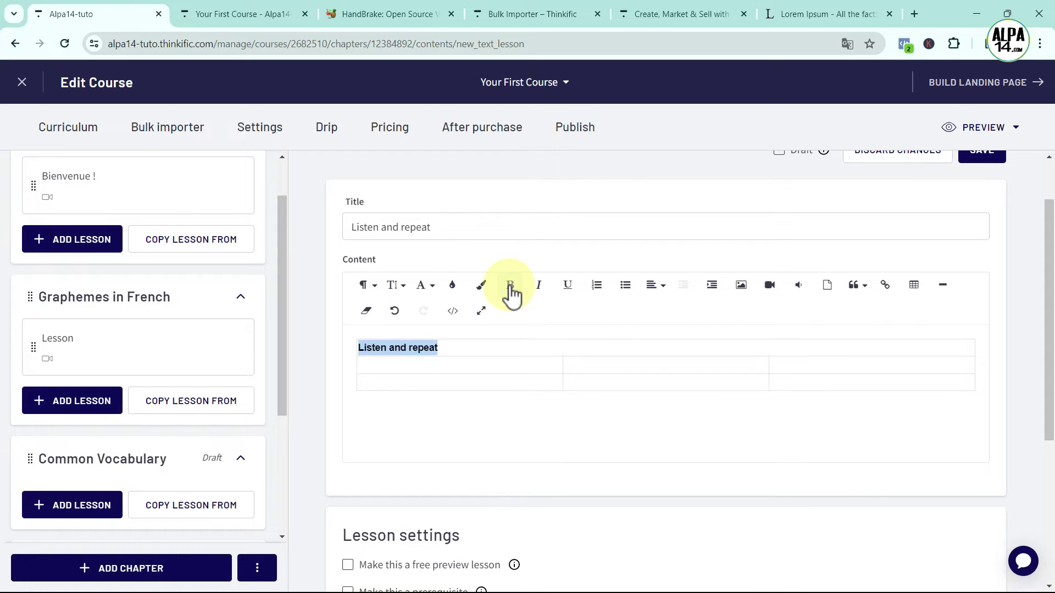
pyautogui.click(663, 286)
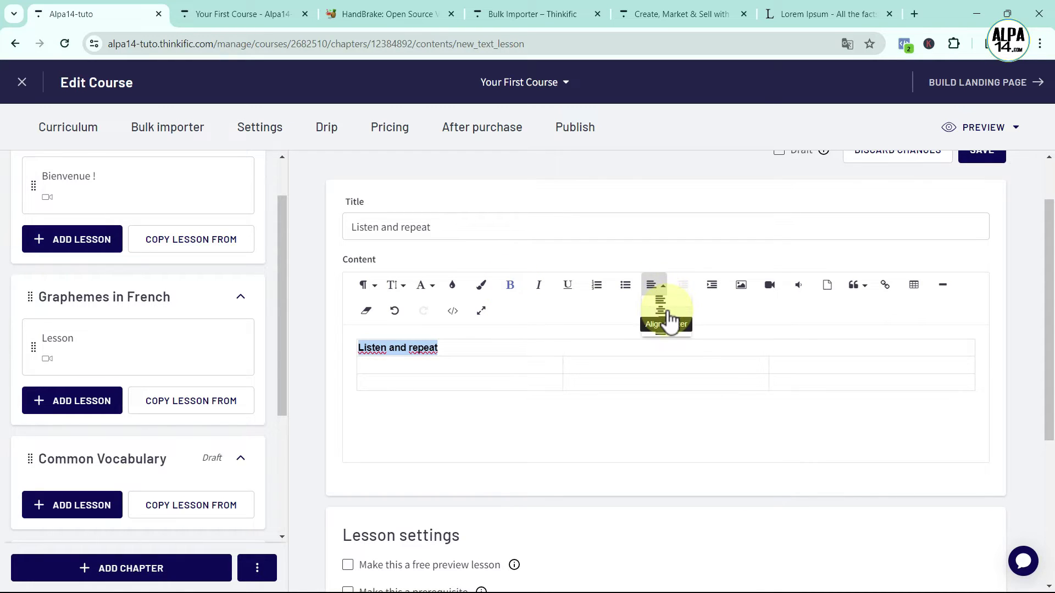
pyautogui.click(665, 310)
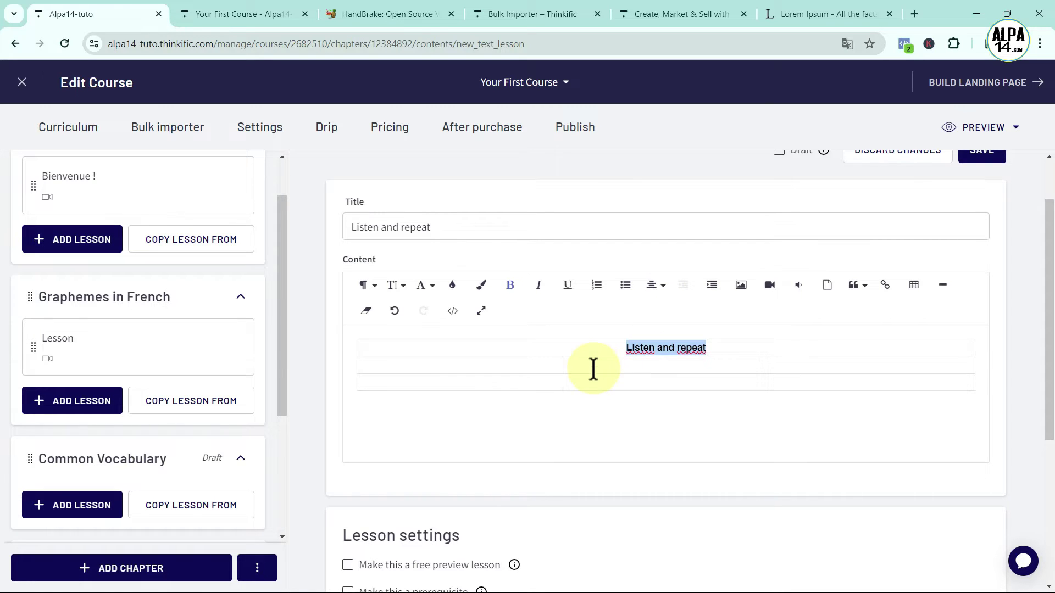
pyautogui.click(453, 287)
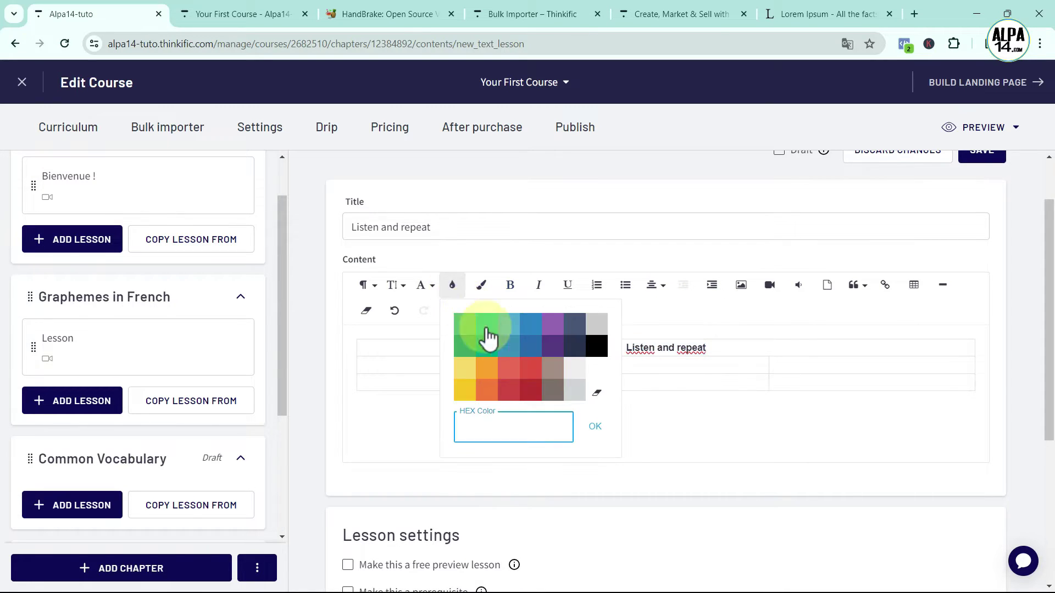
pyautogui.click(579, 368)
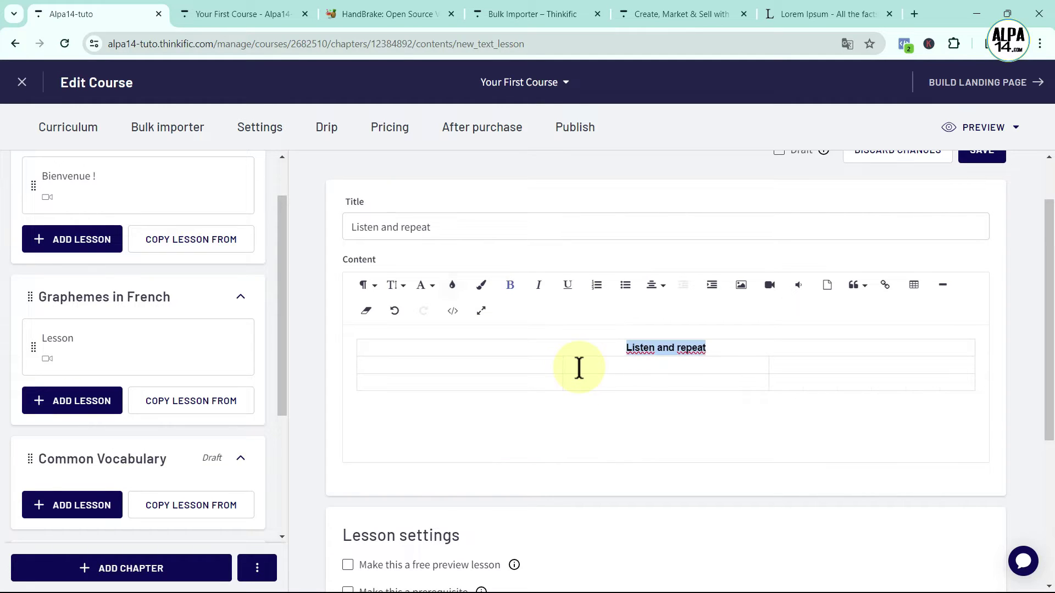
pyautogui.click(741, 350)
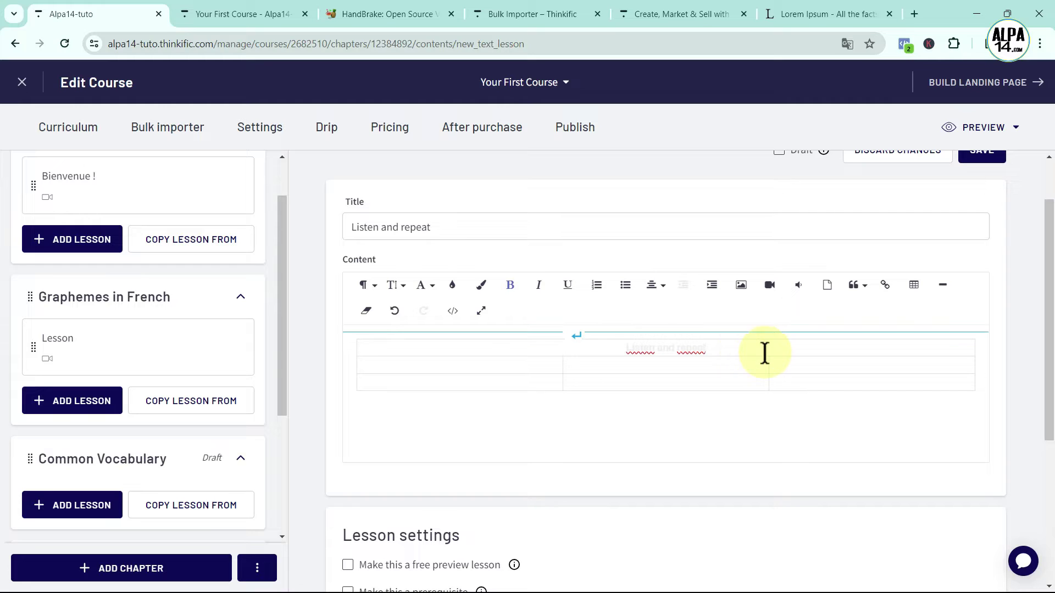
# Give the 'Listen and repeat' header row a light green cell background
pyautogui.click(681, 348)
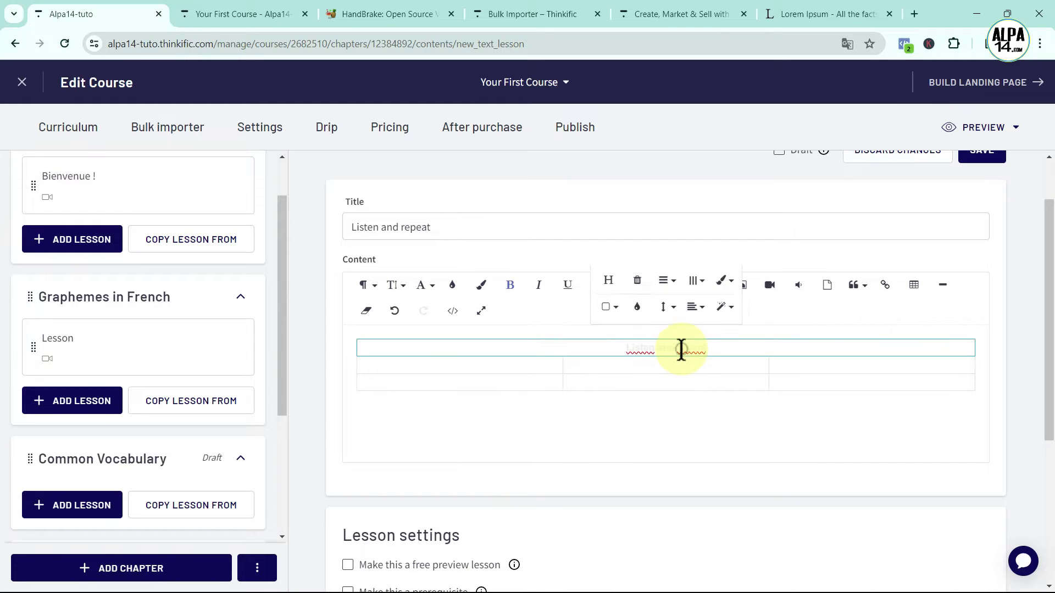
pyautogui.click(636, 307)
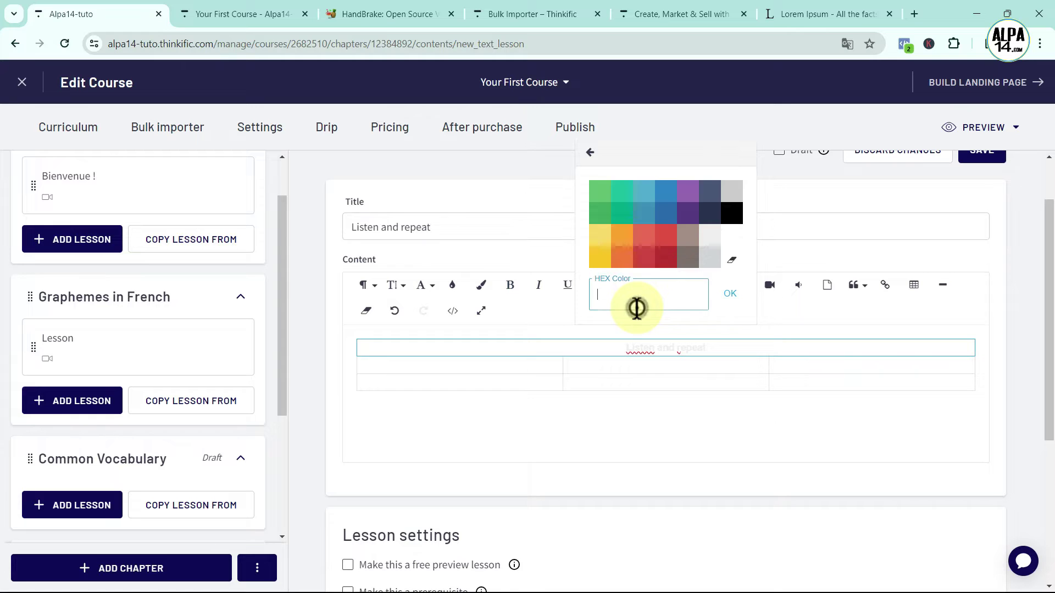
pyautogui.click(602, 194)
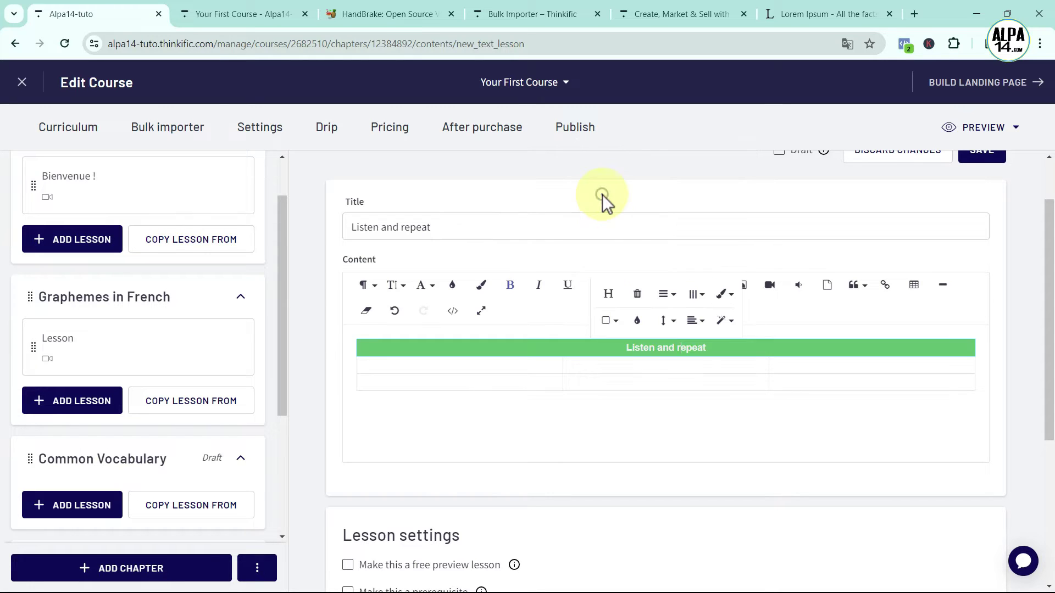
# Start inserting an image into the first cell of row two
pyautogui.click(609, 367)
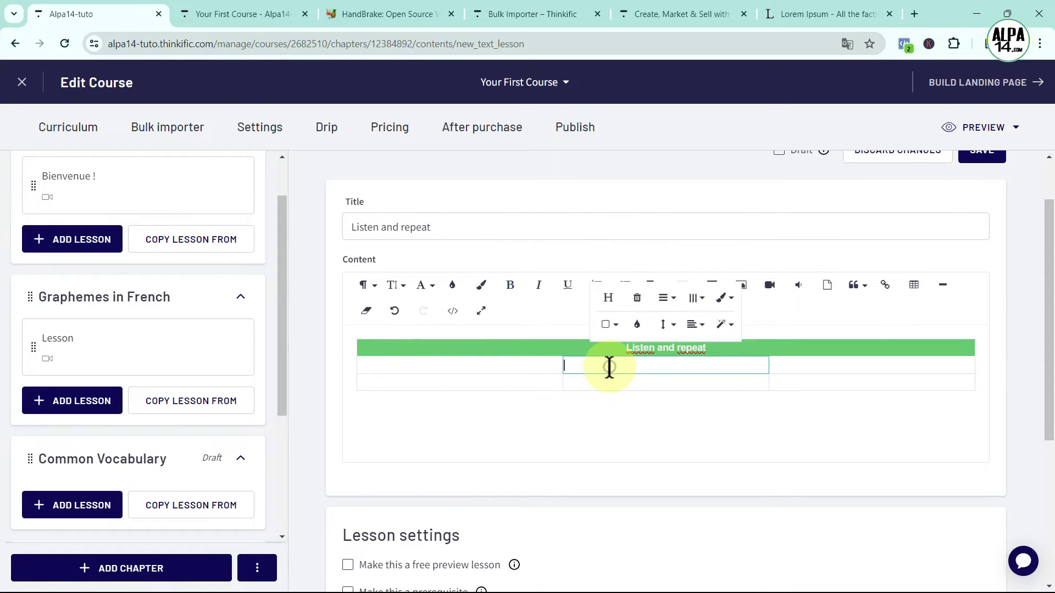
pyautogui.click(435, 367)
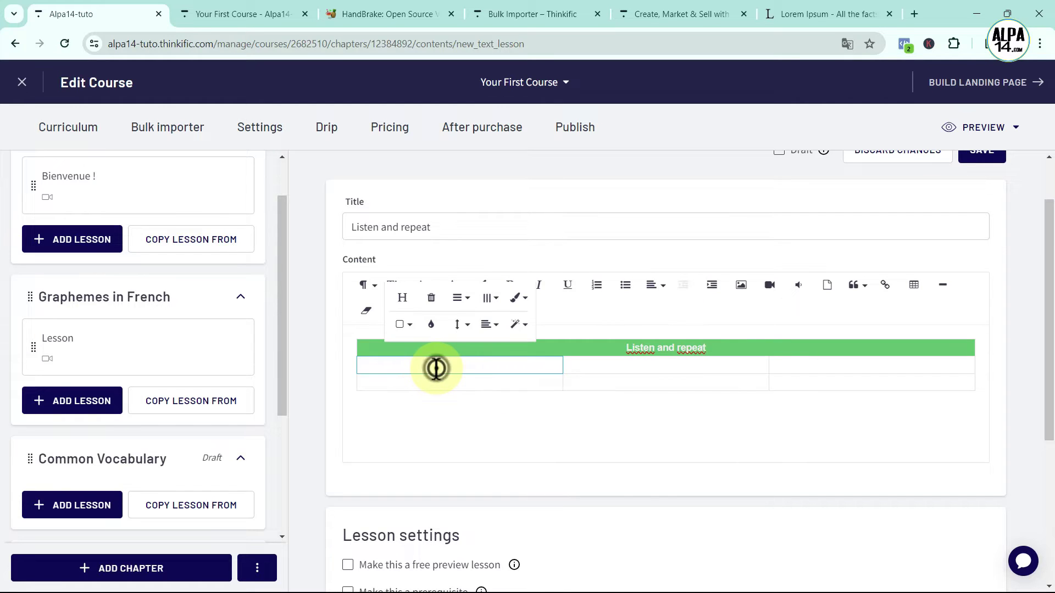
pyautogui.click(415, 367)
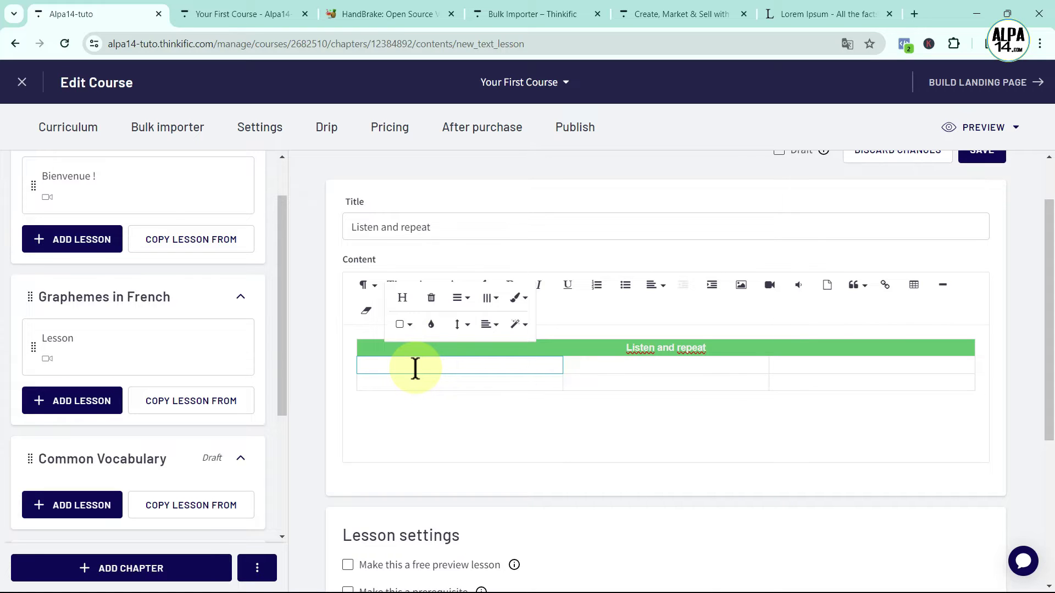
pyautogui.click(742, 286)
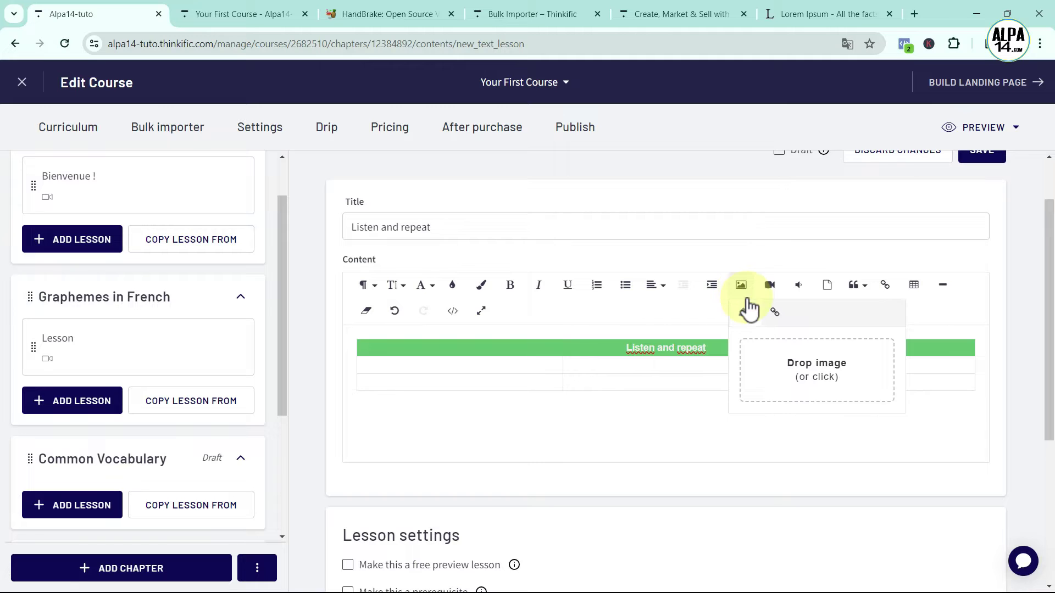
# Insert an.png, the AN grapheme picture, into row two's first cell
pyautogui.click(810, 379)
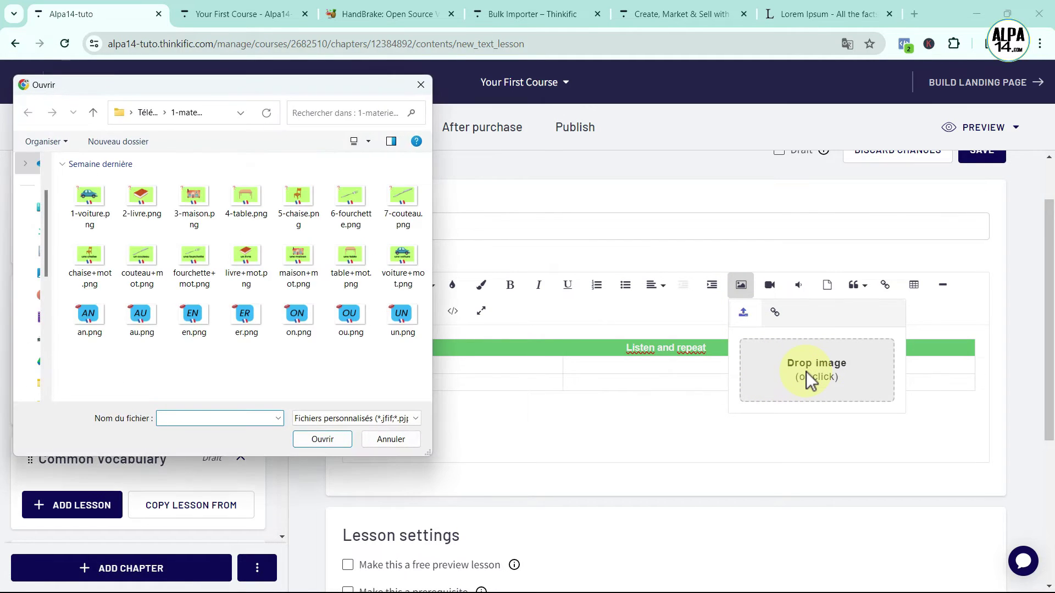
pyautogui.click(87, 321)
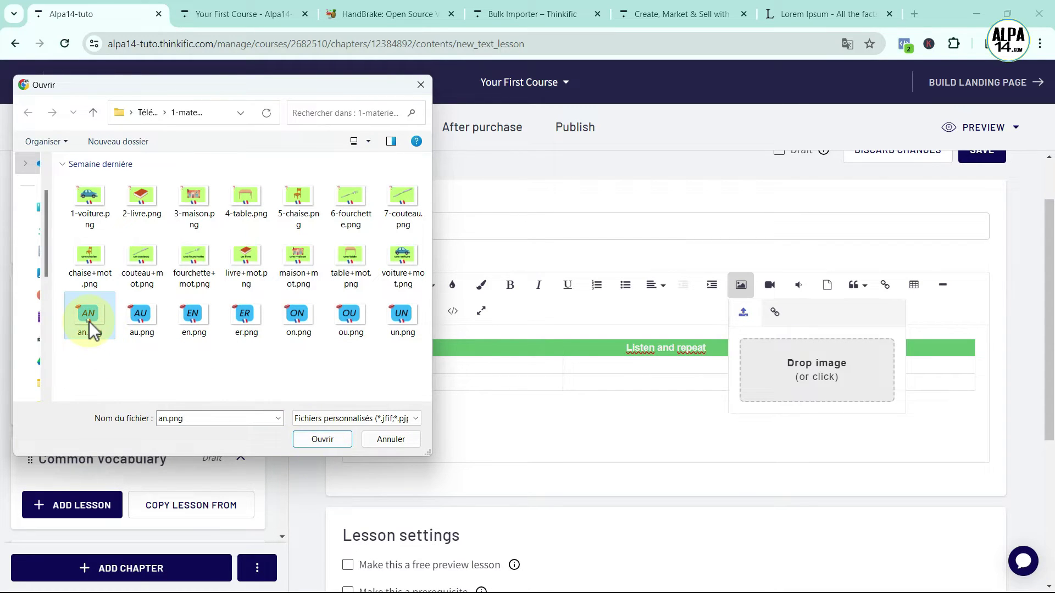
pyautogui.click(325, 439)
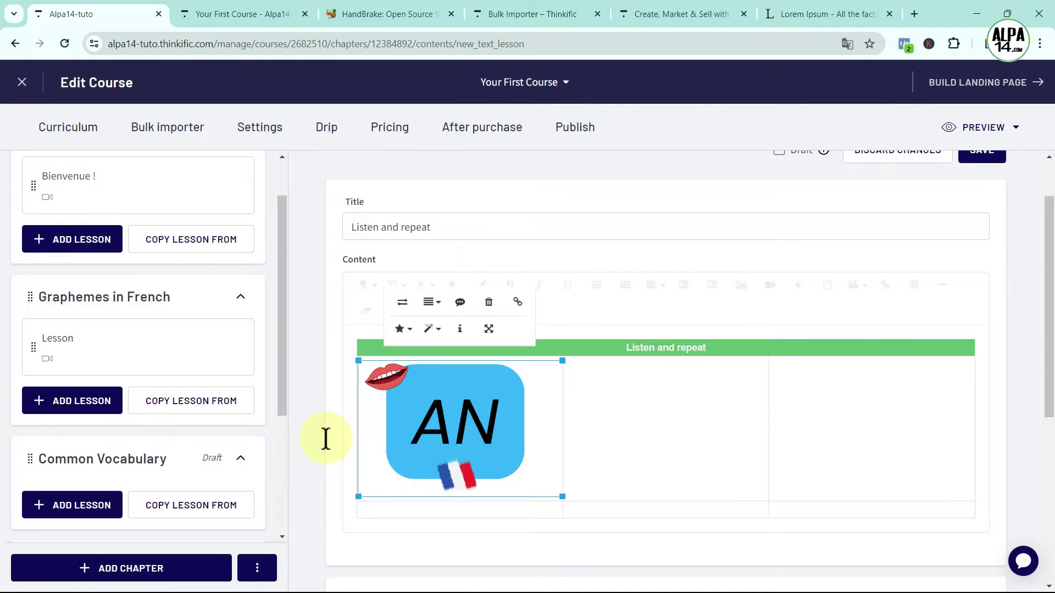
pyautogui.click(526, 455)
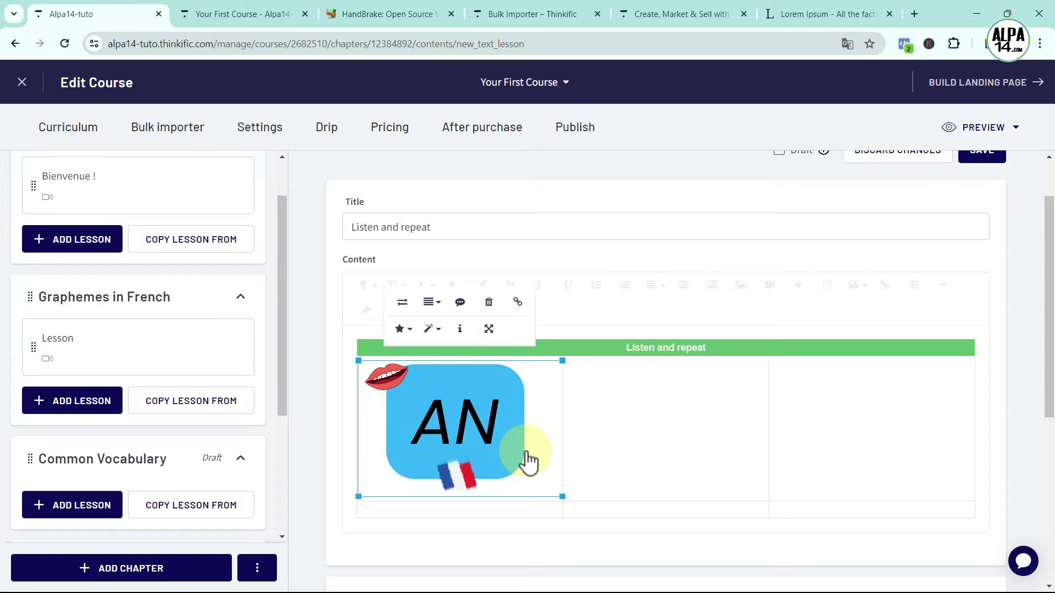
pyautogui.click(527, 460)
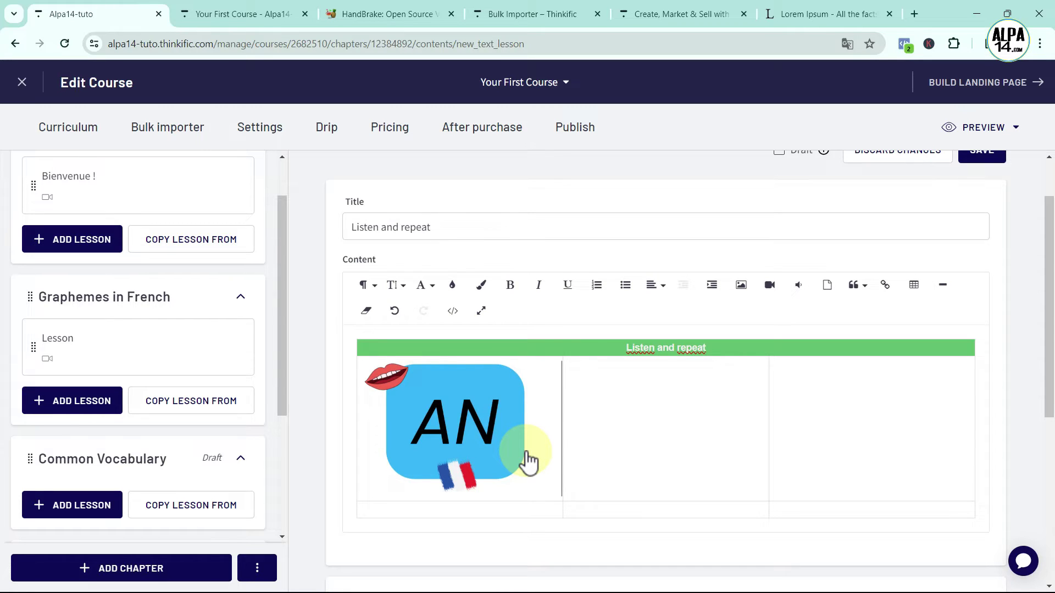
# Add a blank line below the AN image and open the Insert Audio URL prompt
pyautogui.press('Return')
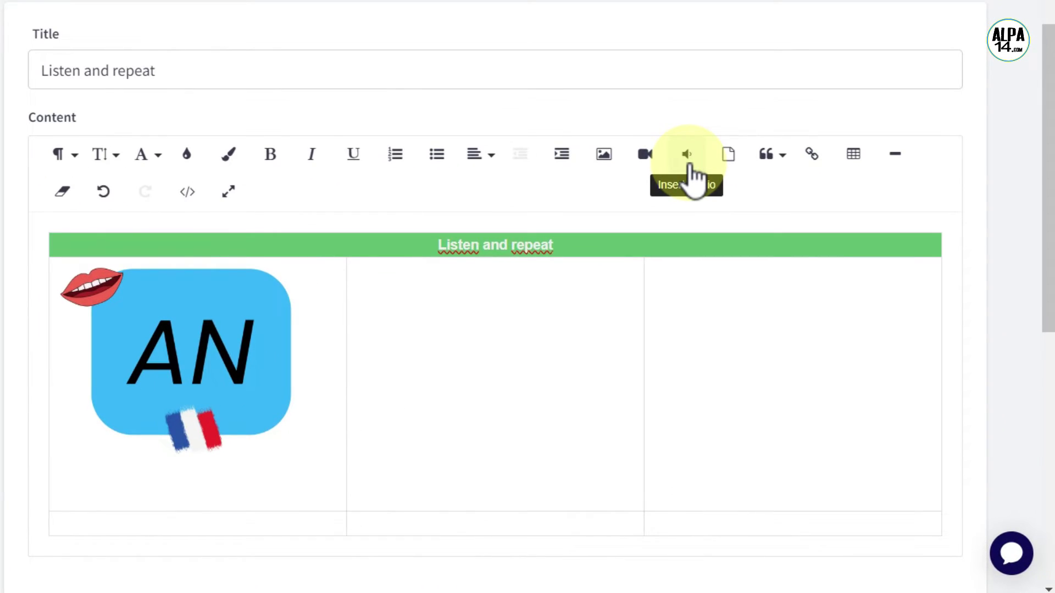
pyautogui.click(690, 166)
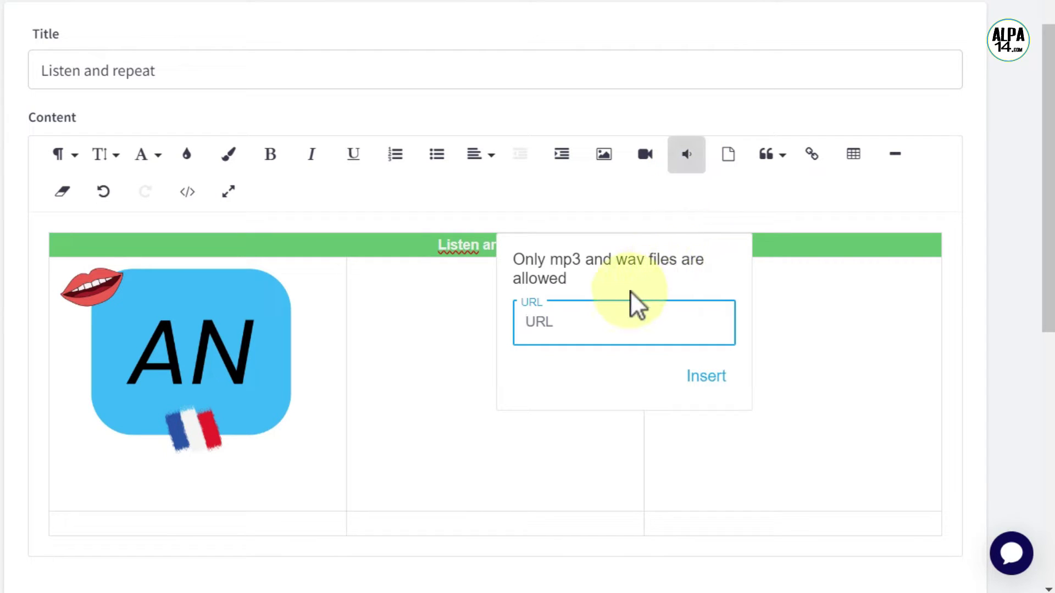
pyautogui.click(517, 260)
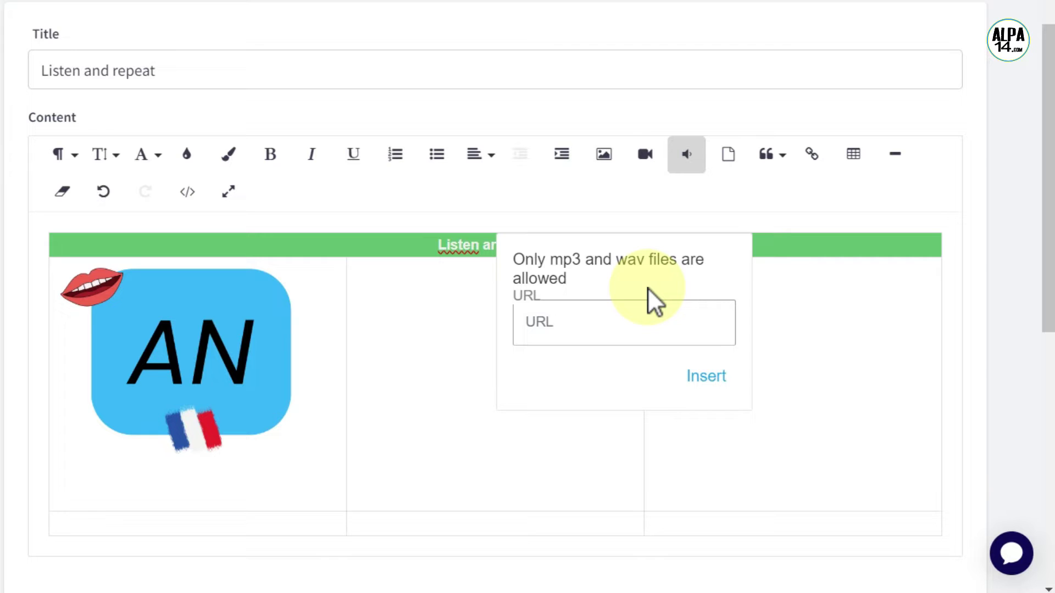
pyautogui.click(605, 328)
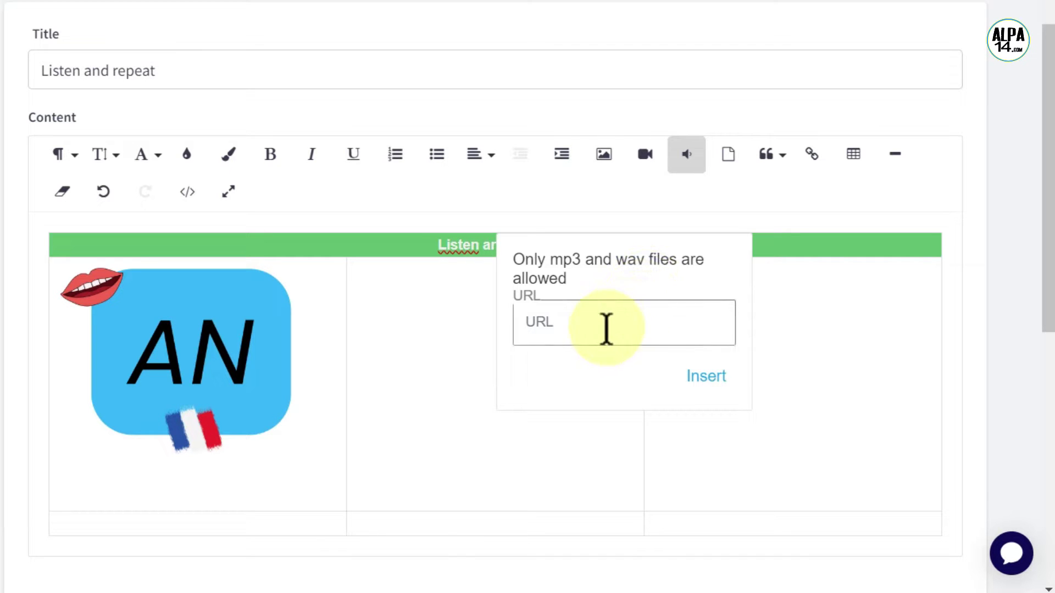
pyautogui.click(525, 321)
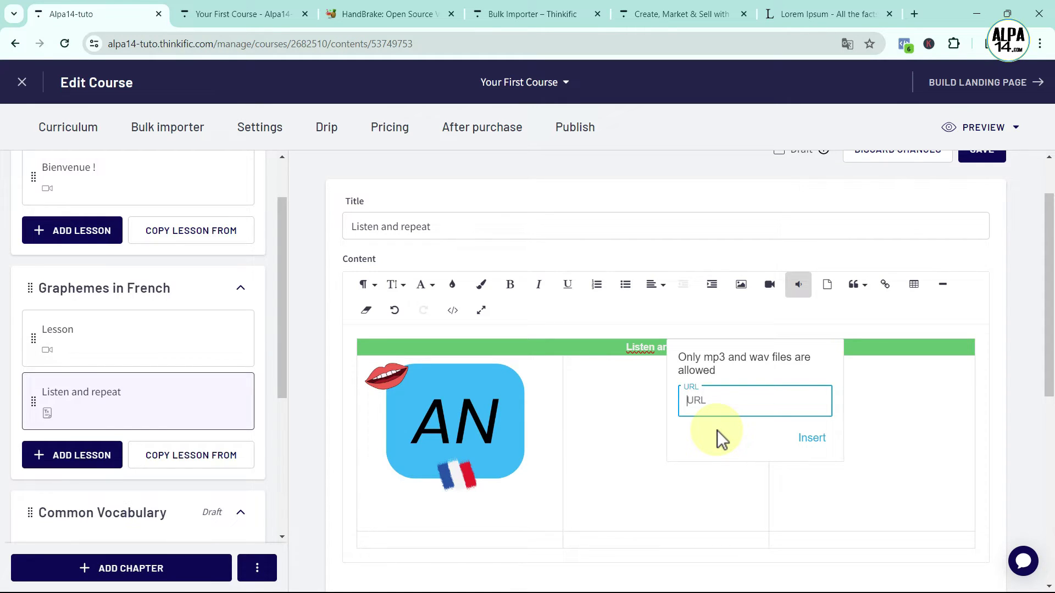
pyautogui.click(702, 494)
pyautogui.scroll(-6, 702, 495)
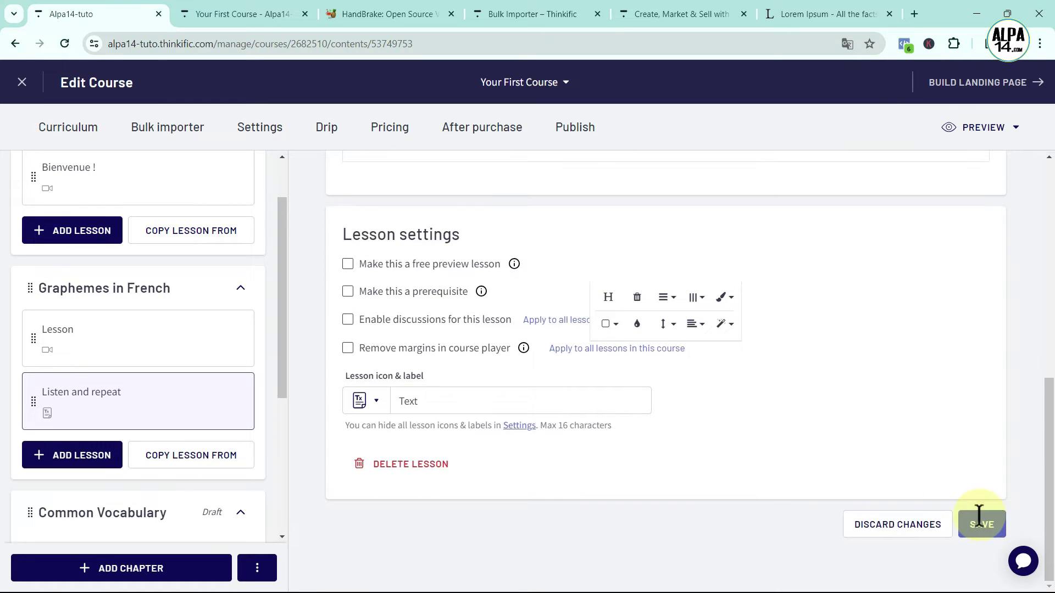
pyautogui.click(972, 520)
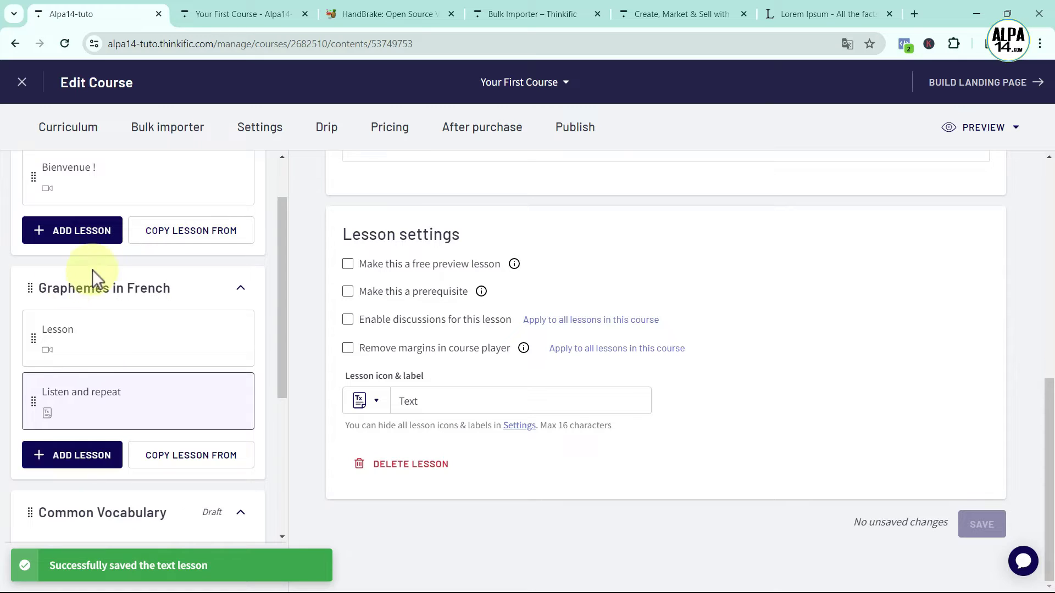
pyautogui.click(81, 456)
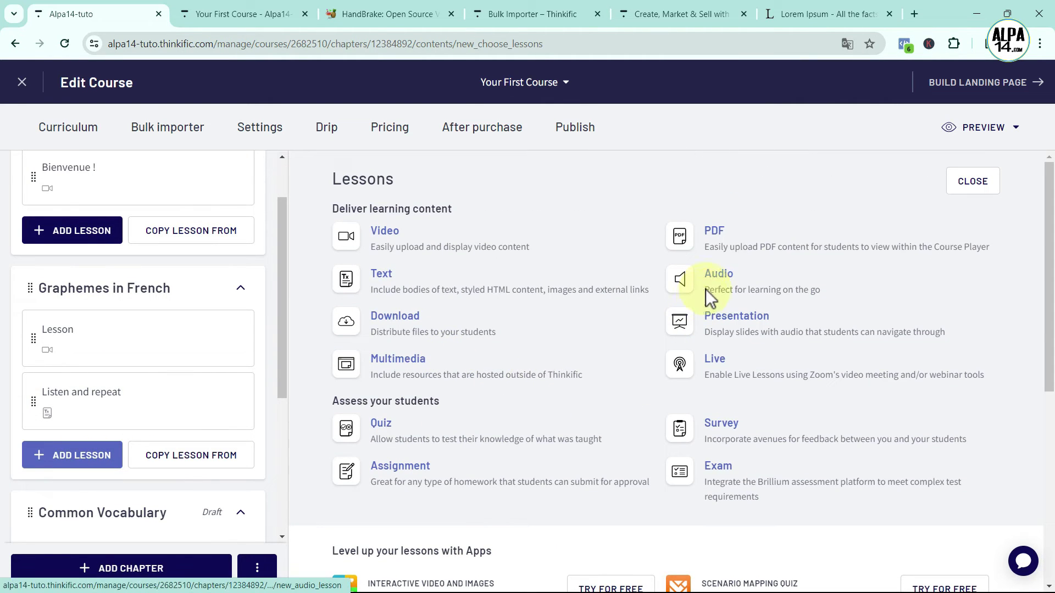
pyautogui.click(711, 277)
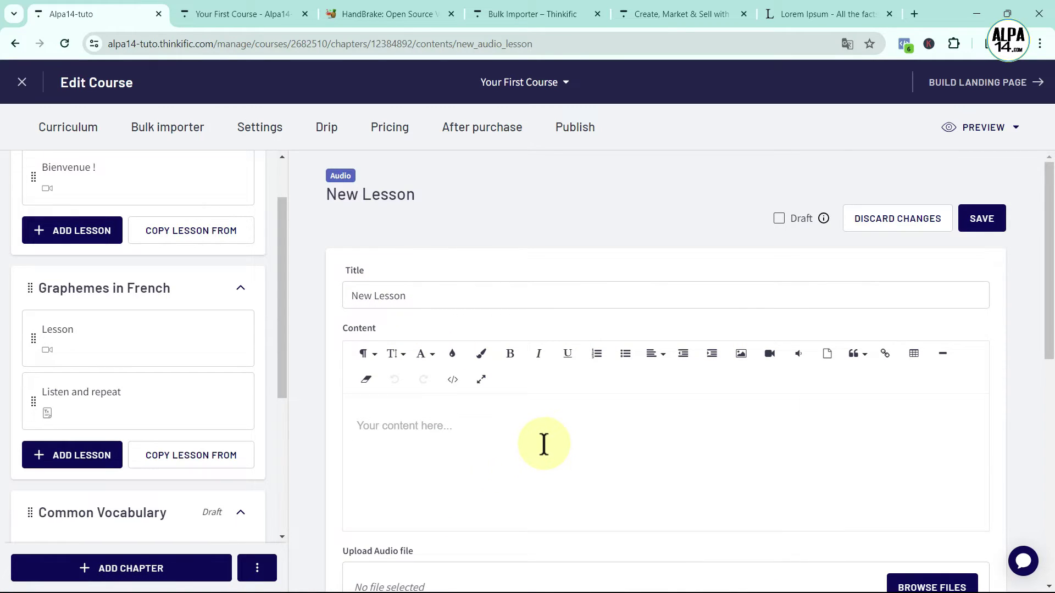
pyautogui.scroll(-5, 544, 444)
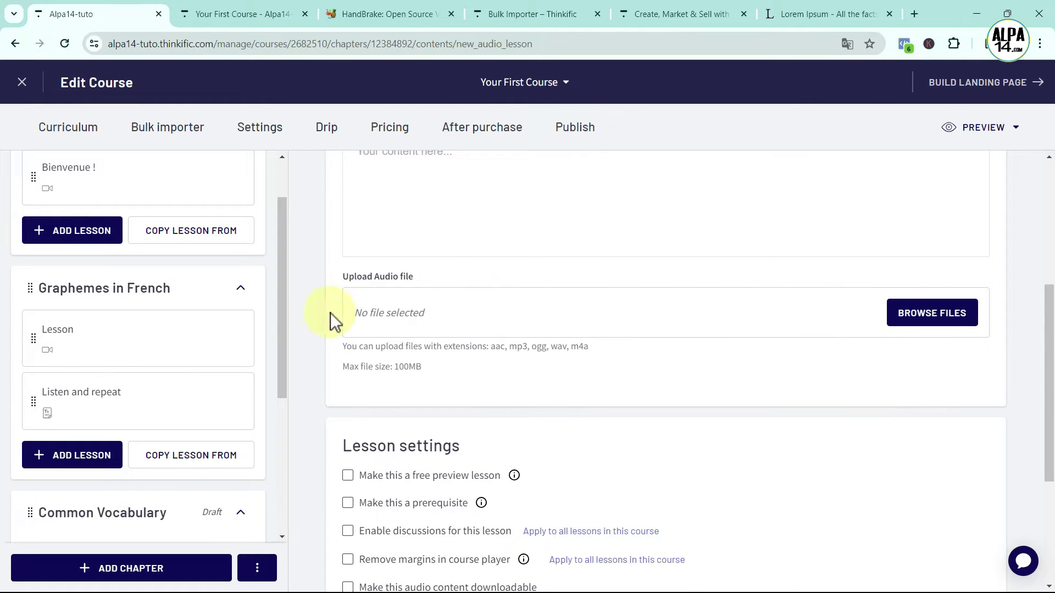
# Upload an.mp3 as the new audio lesson's recording
pyautogui.click(913, 318)
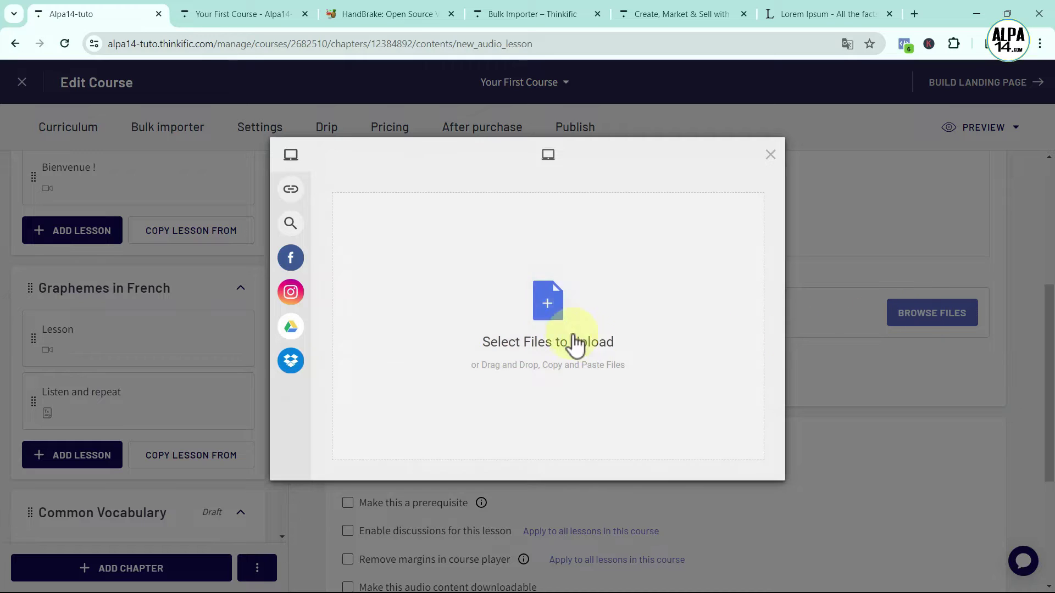
pyautogui.click(547, 299)
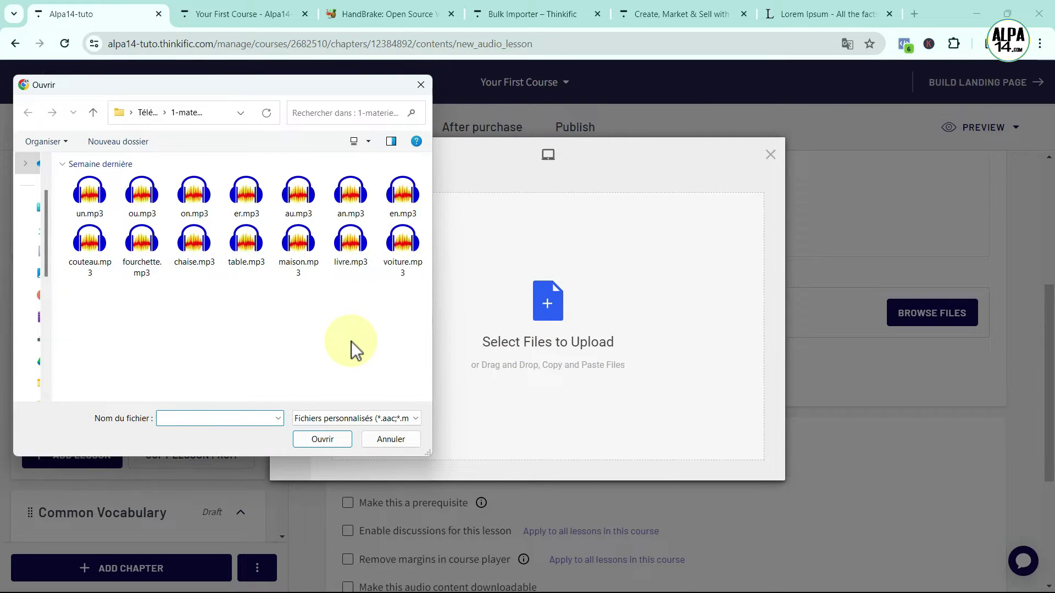
pyautogui.click(351, 209)
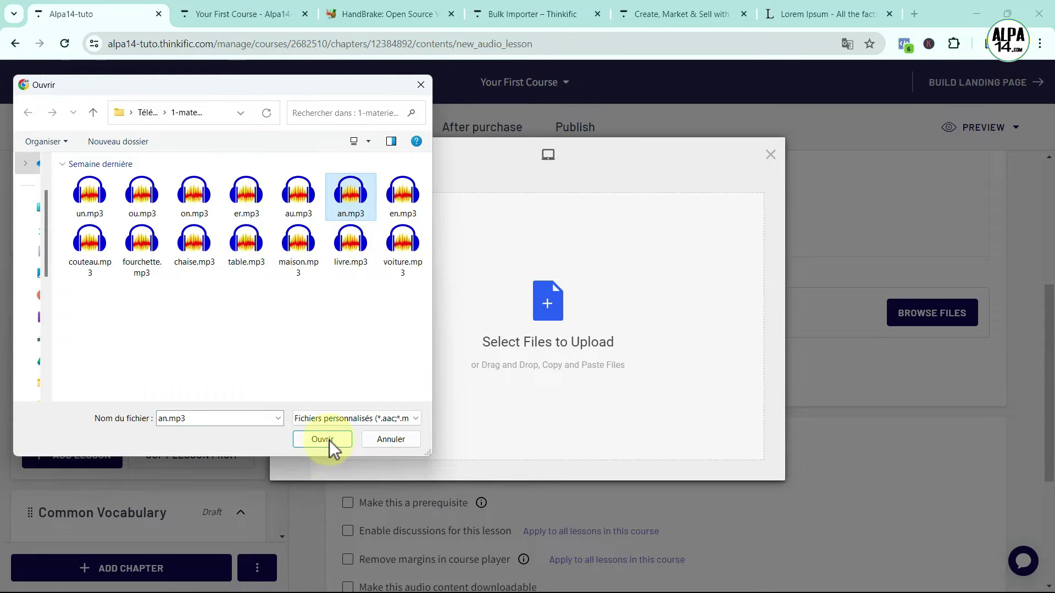
pyautogui.click(329, 439)
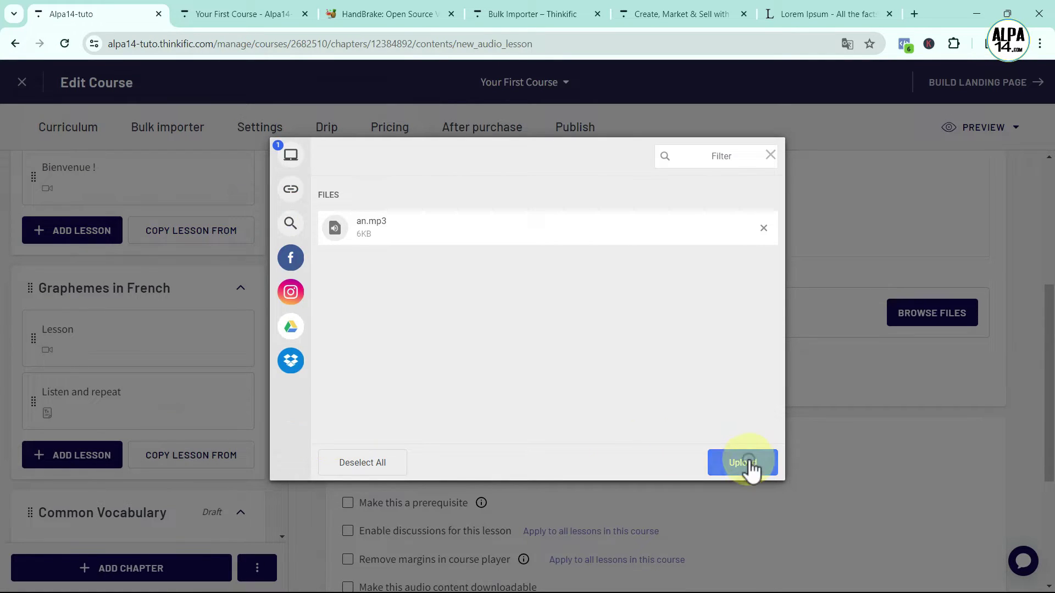
pyautogui.click(745, 462)
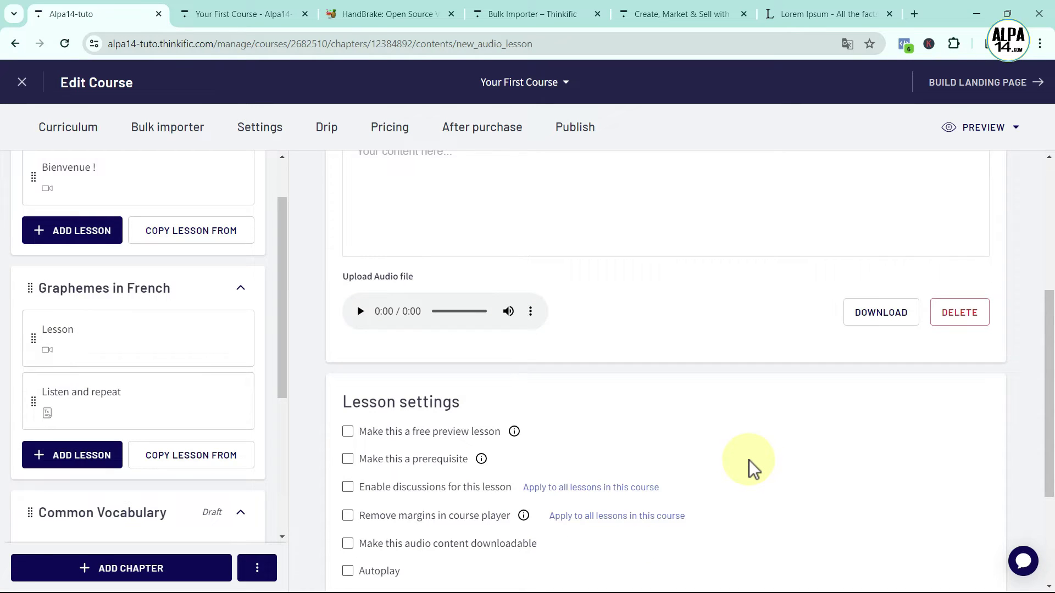
# Check the an.mp3 playback, copy its audio address, and save the lesson
pyautogui.scroll(1, 577, 319)
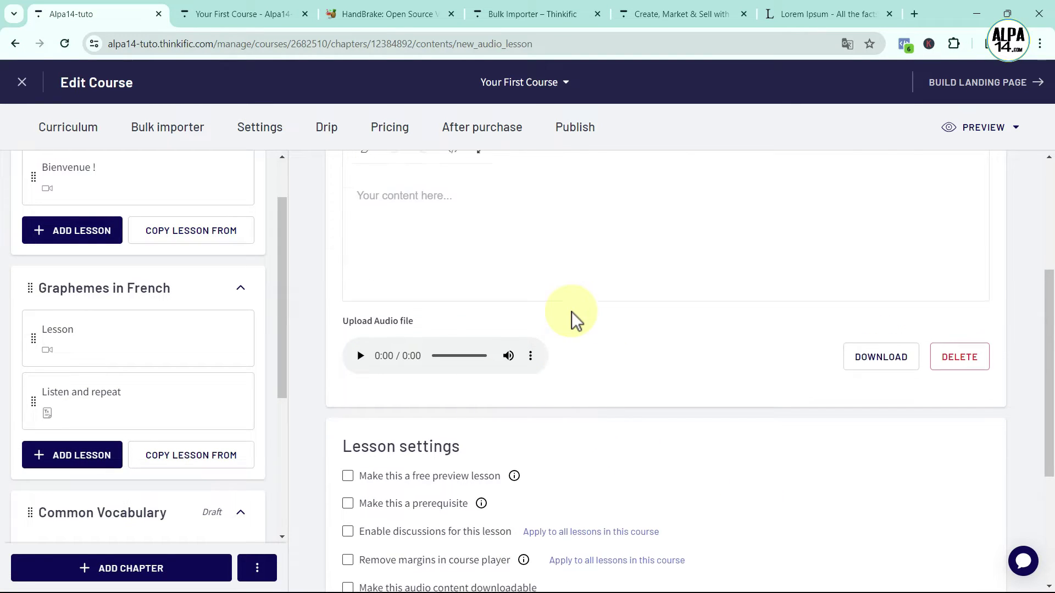
pyautogui.click(360, 381)
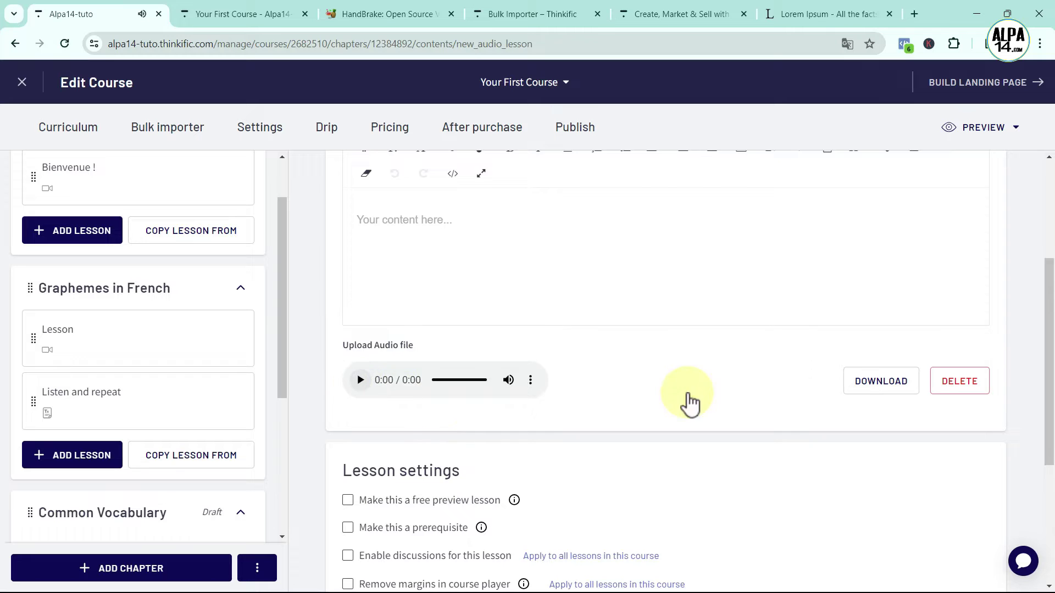
pyautogui.scroll(-1, 714, 376)
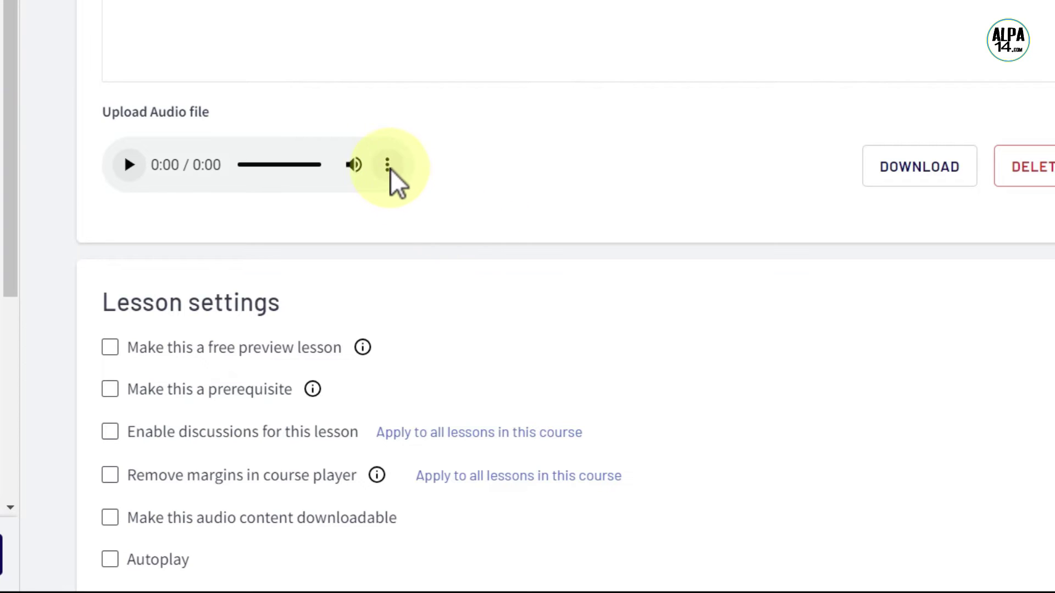
pyautogui.click(388, 166)
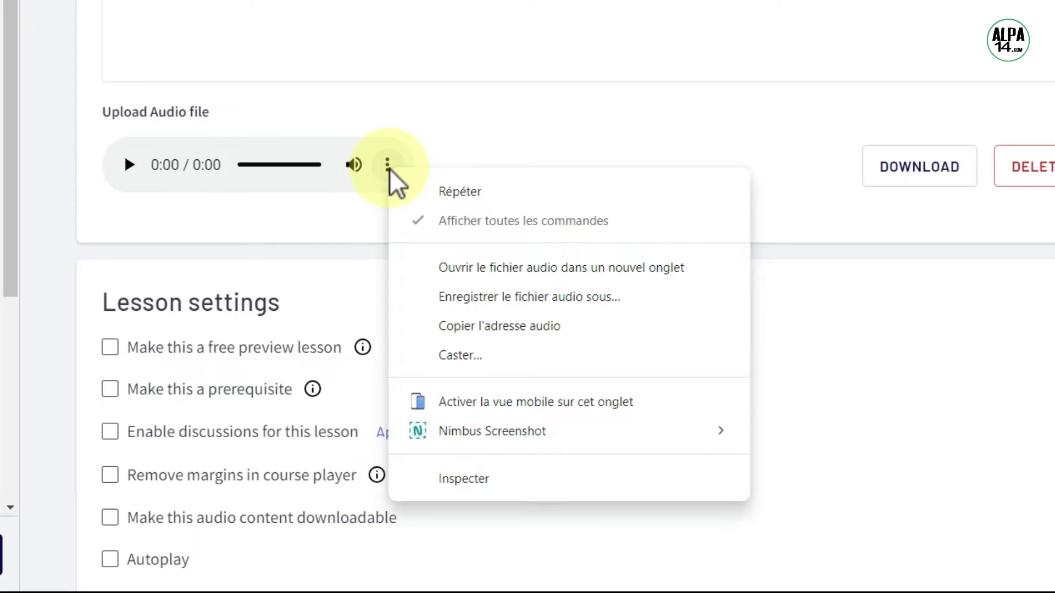
pyautogui.click(474, 326)
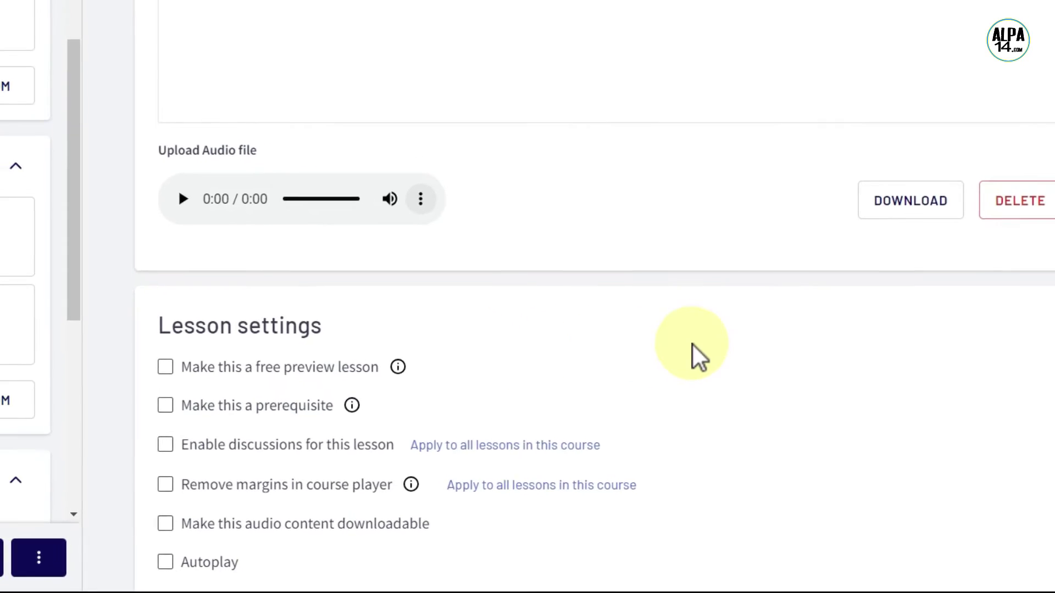
pyautogui.scroll(-5, 647, 344)
pyautogui.click(984, 526)
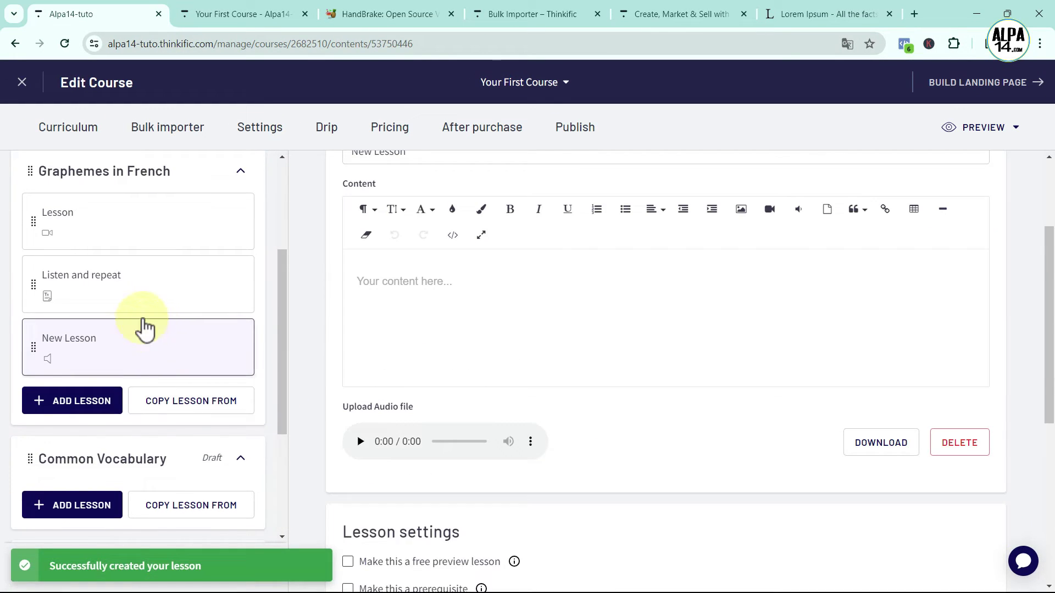
# In Listen and repeat, insert an audio player with the pasted an.mp3 URL under the AN image
pyautogui.click(114, 289)
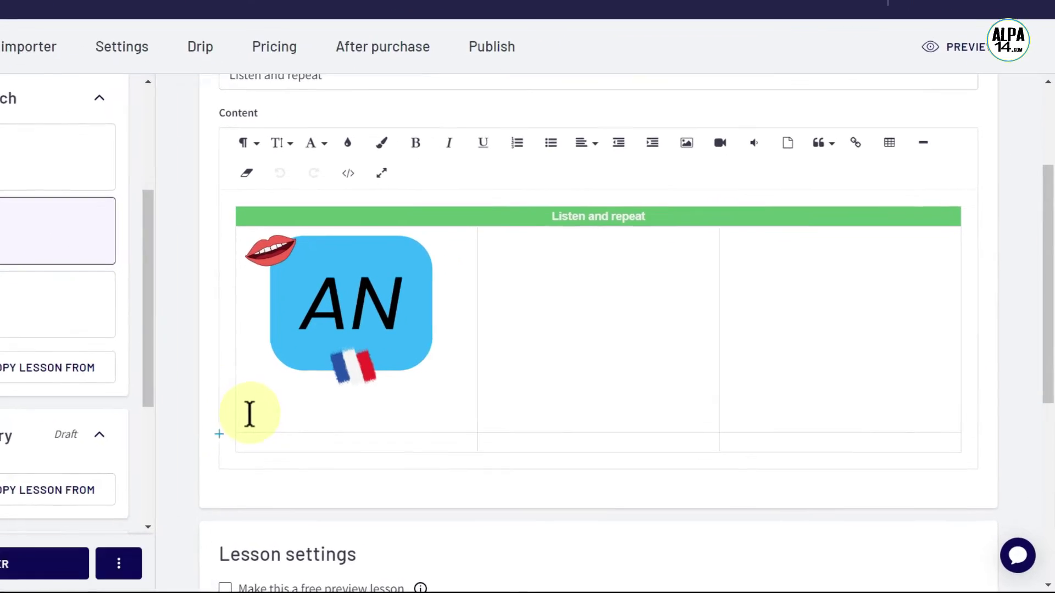
pyautogui.click(368, 440)
pyautogui.click(137, 387)
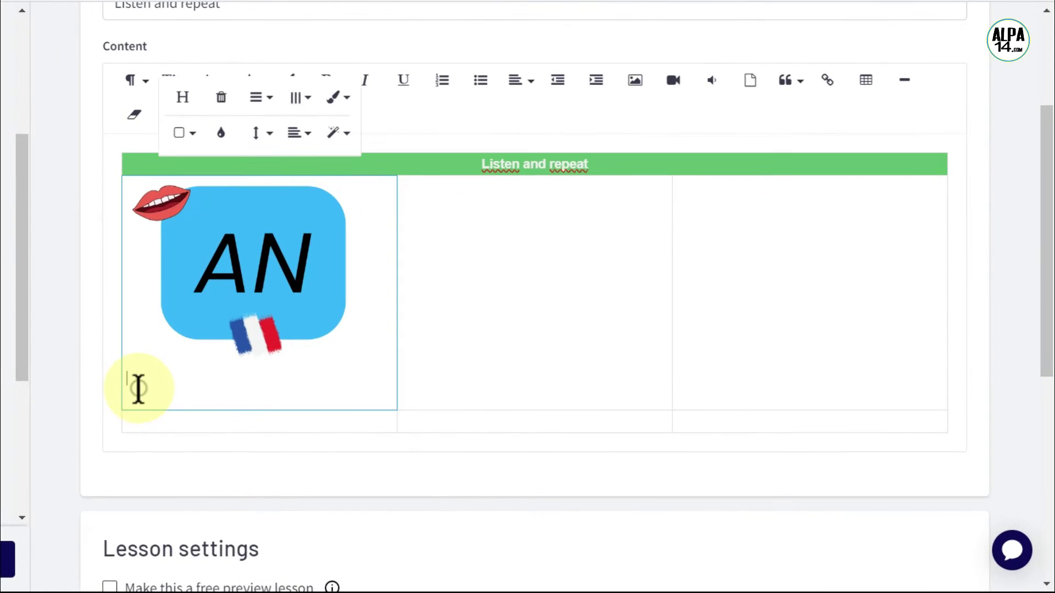
pyautogui.click(710, 80)
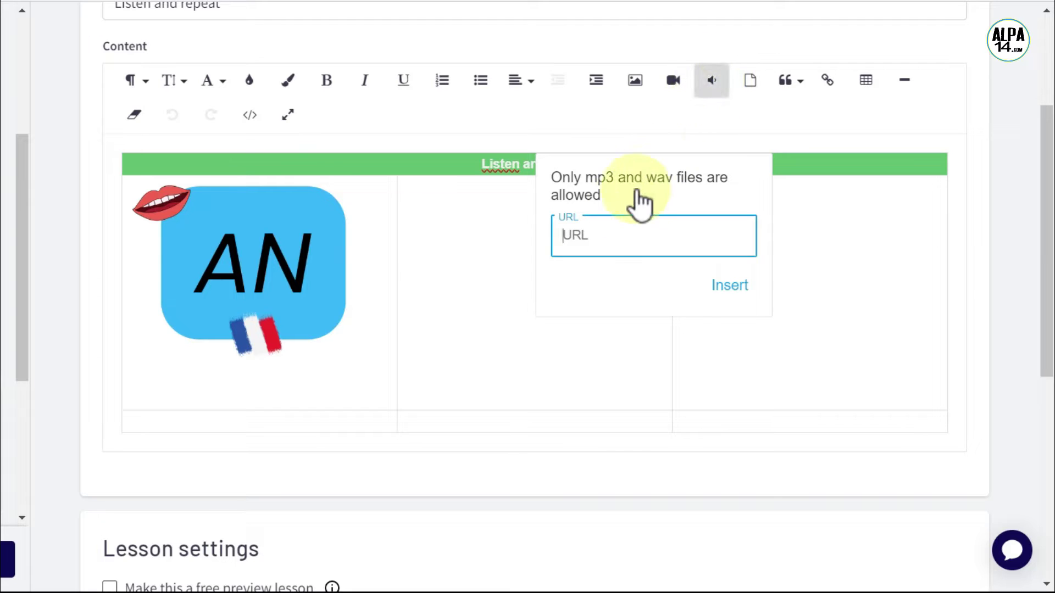
pyautogui.click(596, 236)
pyautogui.hotkey('ctrl', 'v')
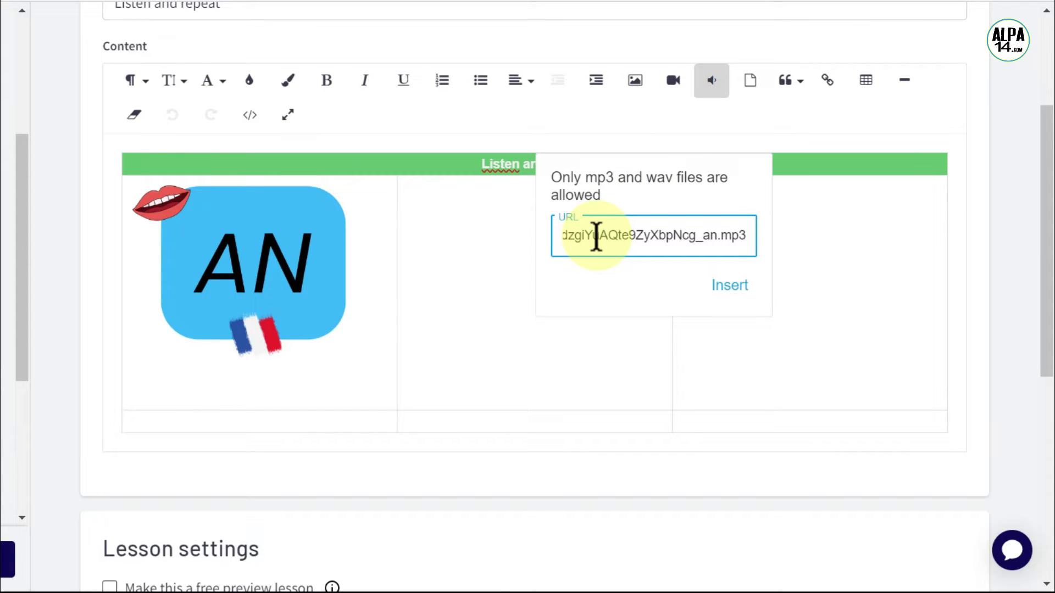
pyautogui.tripleClick(747, 237)
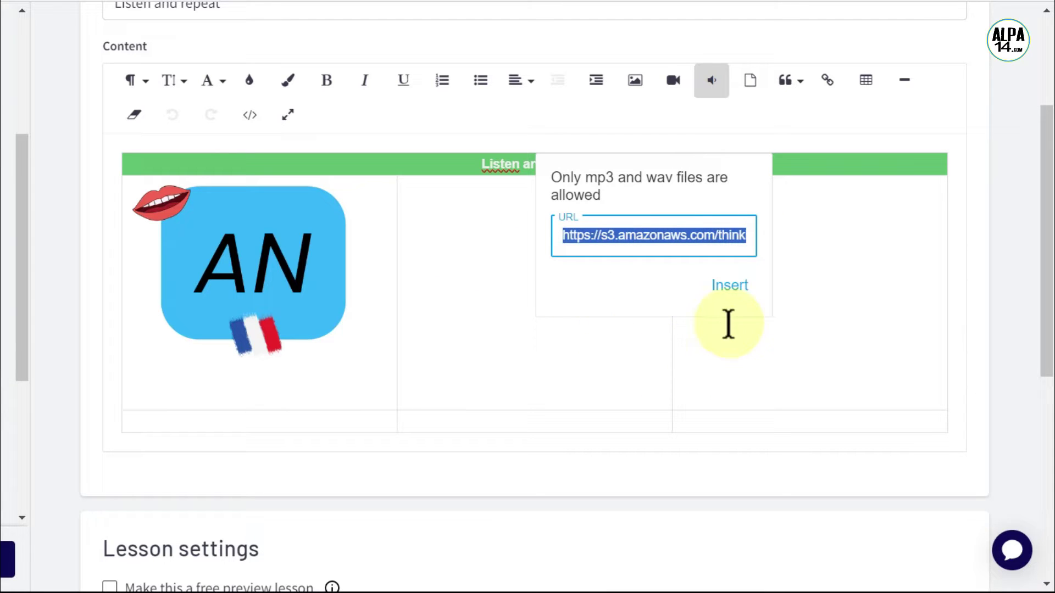
pyautogui.click(731, 290)
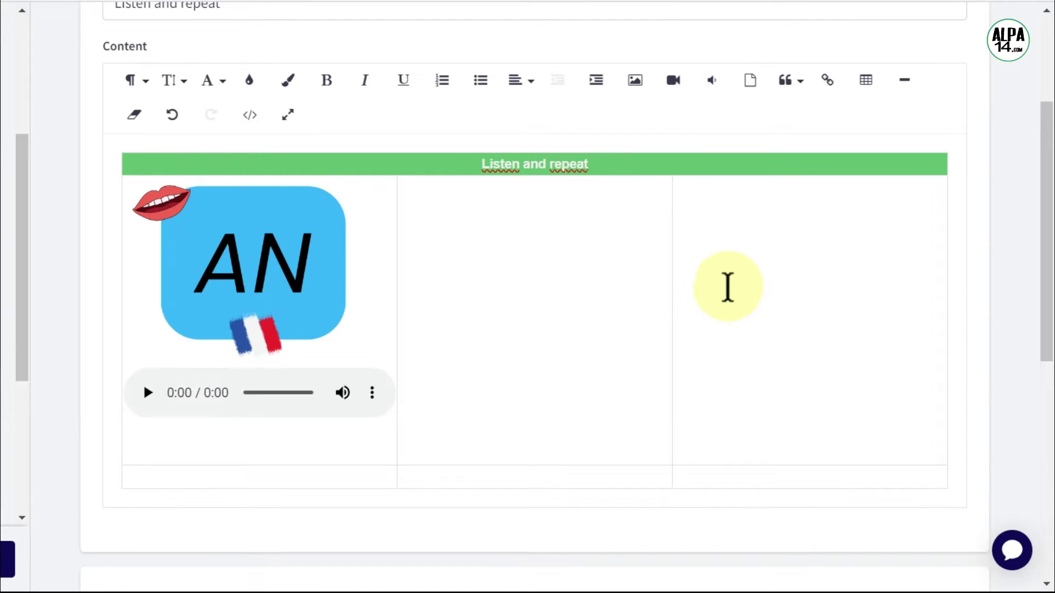
# Remove the blank line below the player, test the audio, and save Listen and repeat
pyautogui.click(157, 445)
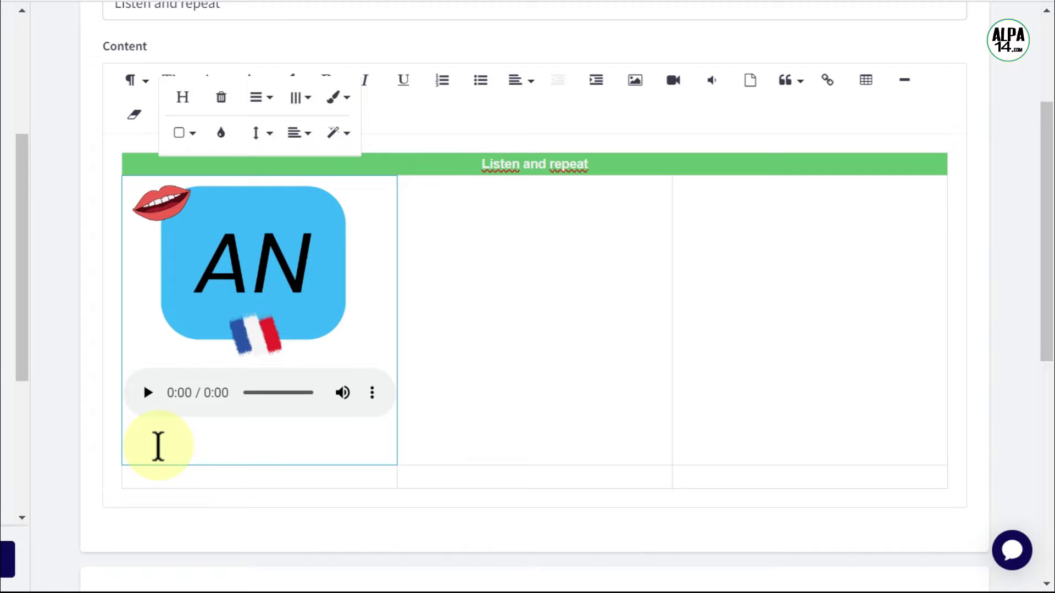
pyautogui.press('BackSpace')
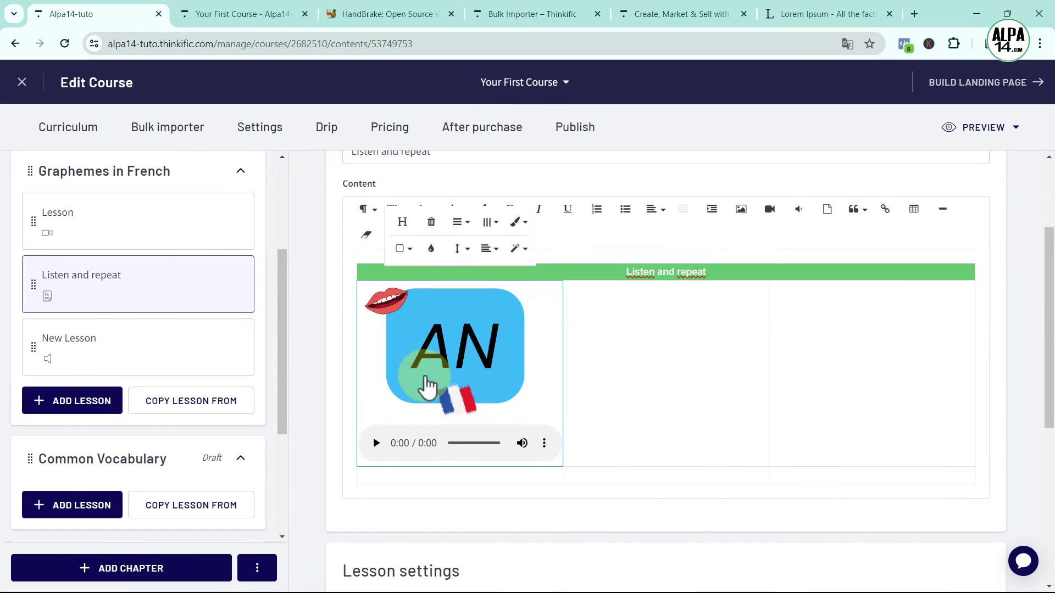
pyautogui.click(332, 434)
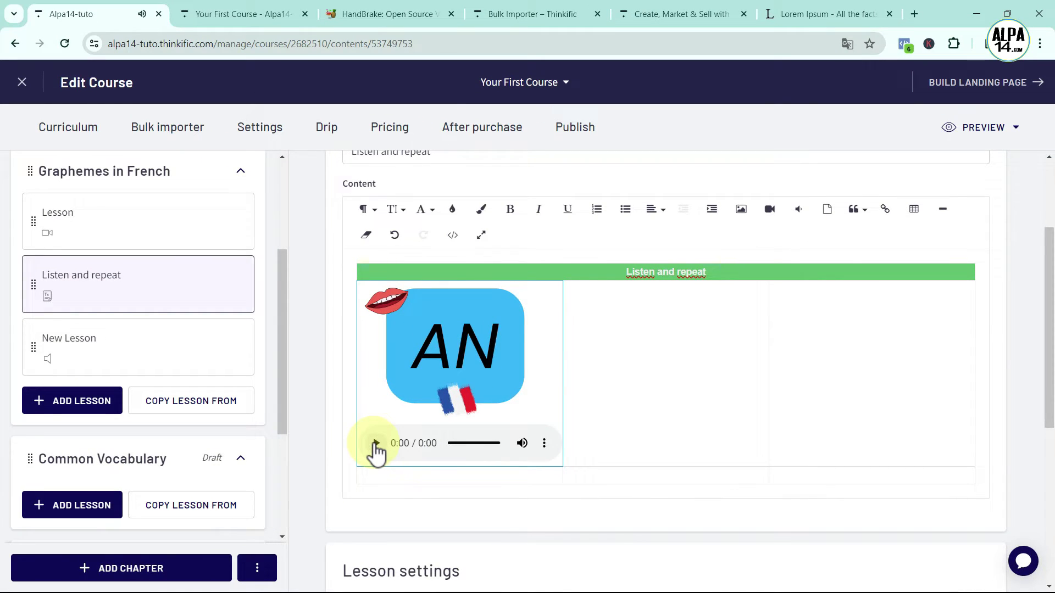
pyautogui.scroll(-5, 806, 543)
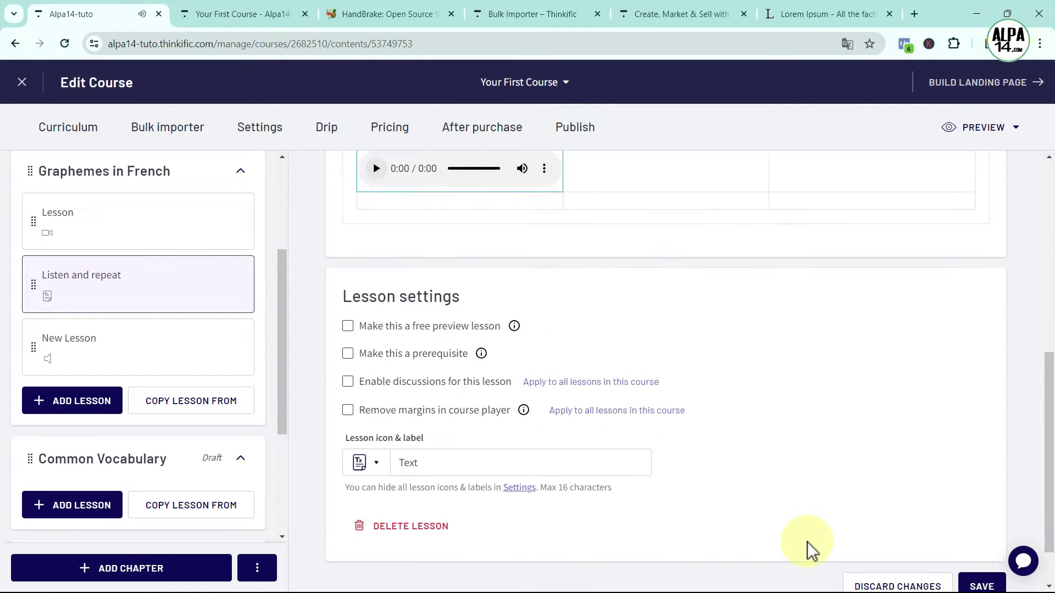
pyautogui.scroll(-1, 806, 543)
pyautogui.click(982, 525)
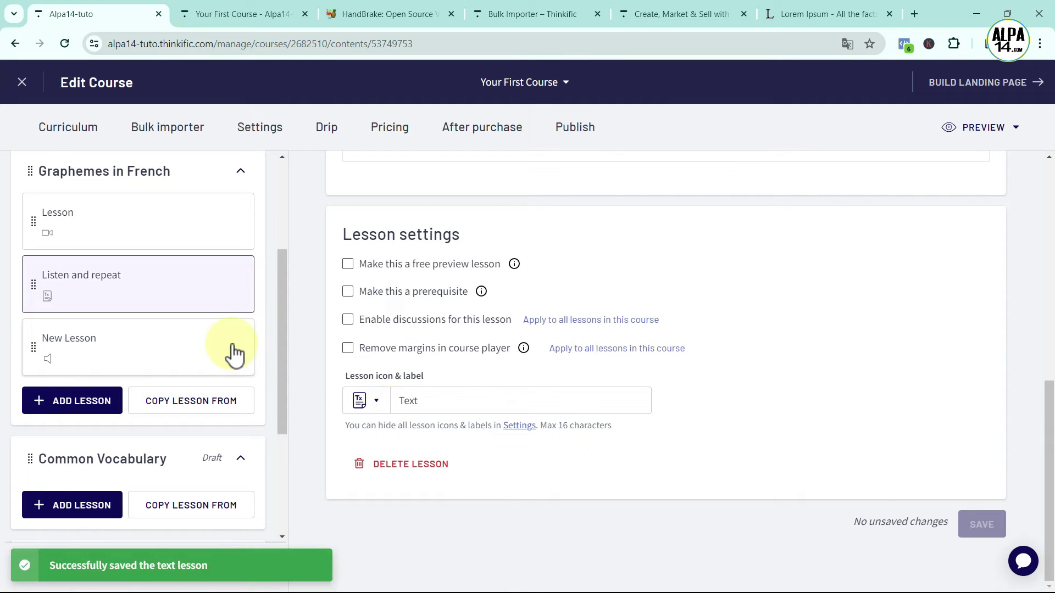
pyautogui.scroll(3, 229, 417)
pyautogui.scroll(-3, 169, 389)
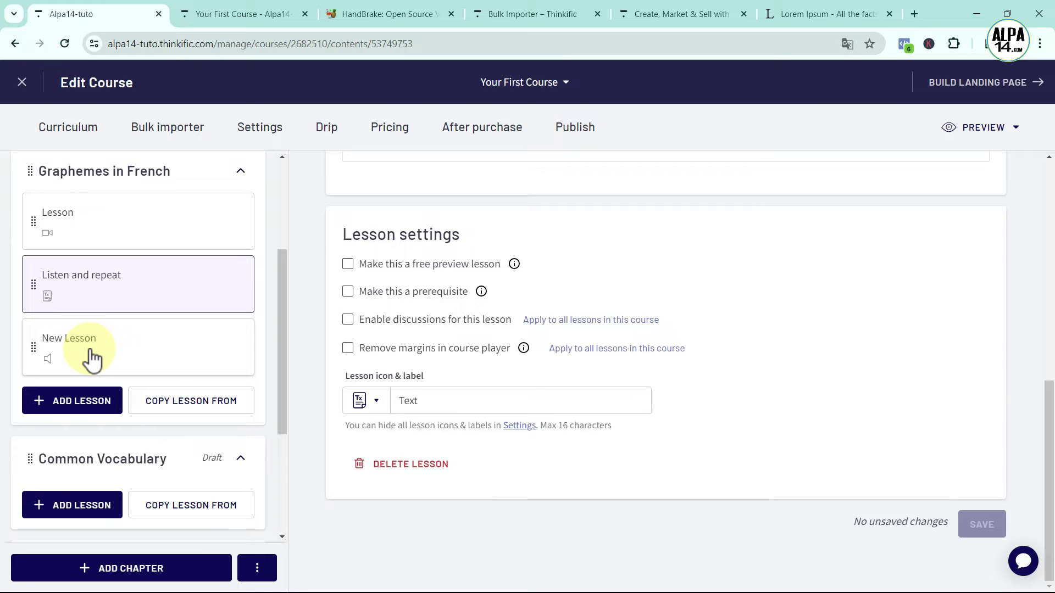
pyautogui.click(92, 360)
# Permanently delete the leftover New Lesson
pyautogui.click(377, 461)
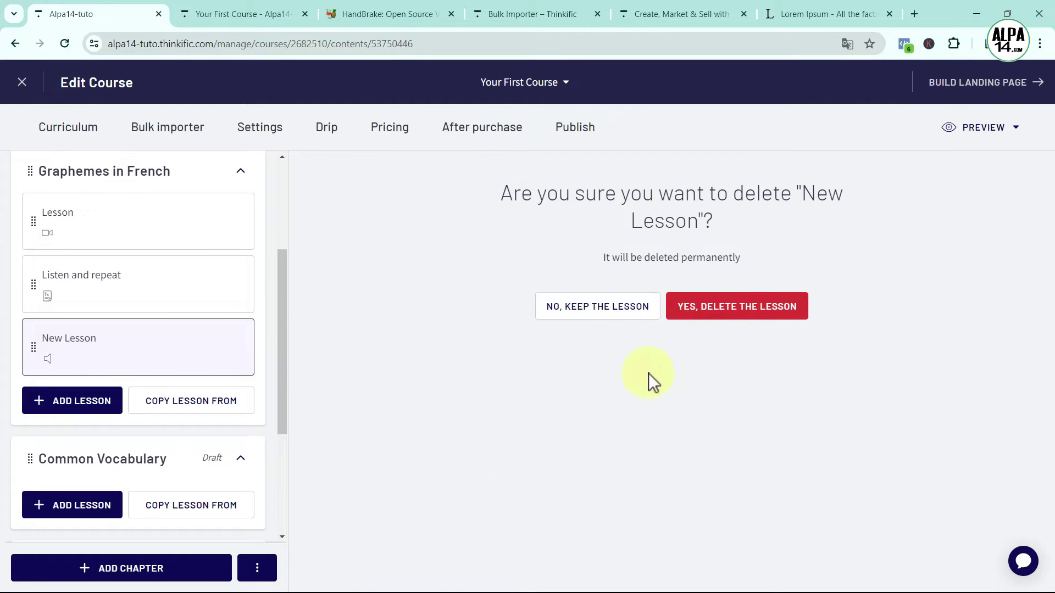
pyautogui.click(743, 301)
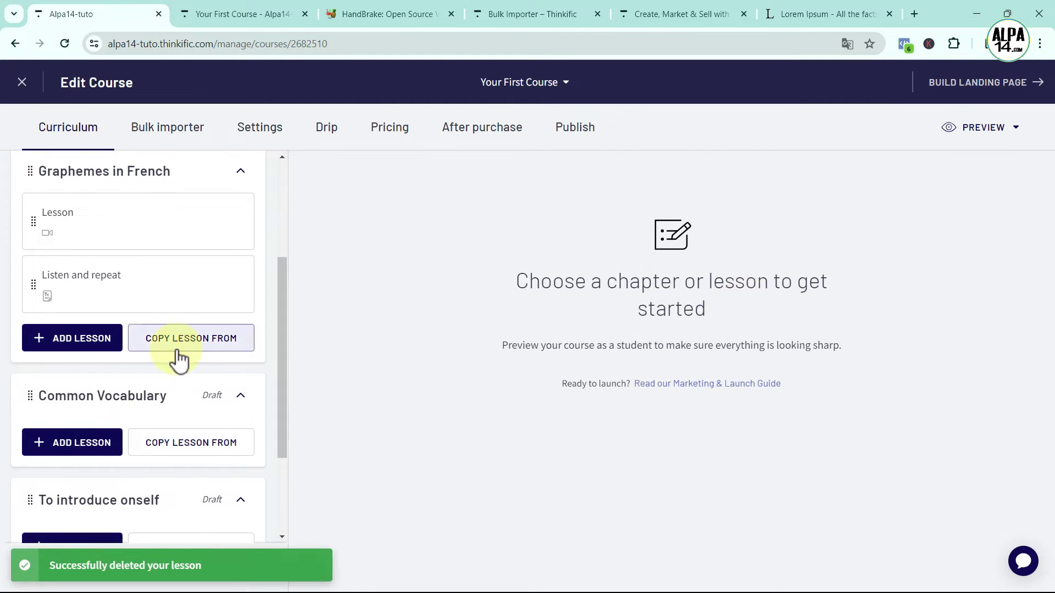
pyautogui.scroll(1, 141, 235)
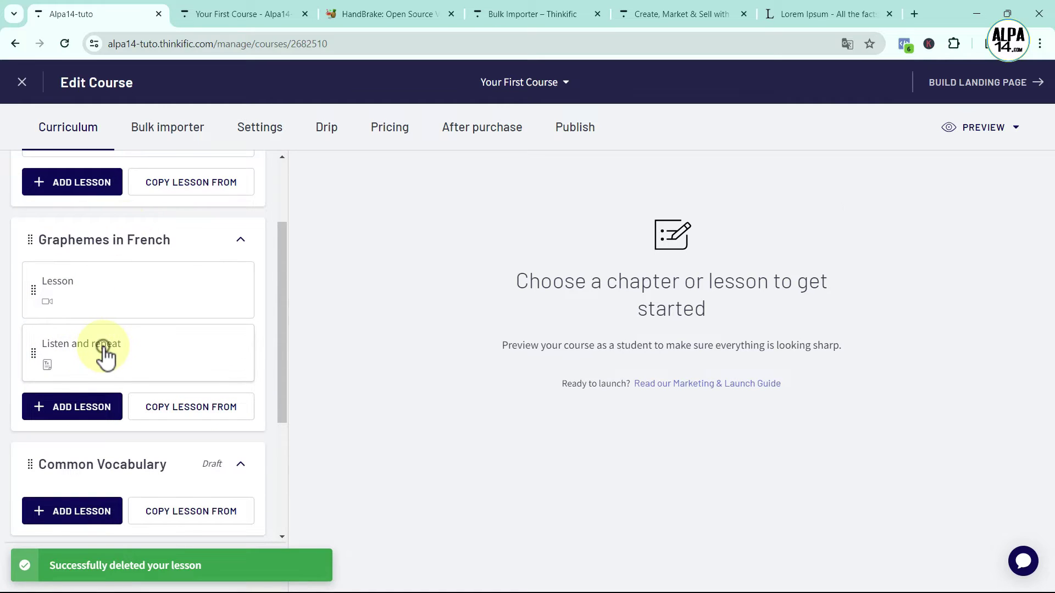
# Reopen Listen and repeat and play its an.mp3 audio to check it
pyautogui.click(104, 355)
pyautogui.scroll(-3, 478, 426)
pyautogui.click(377, 450)
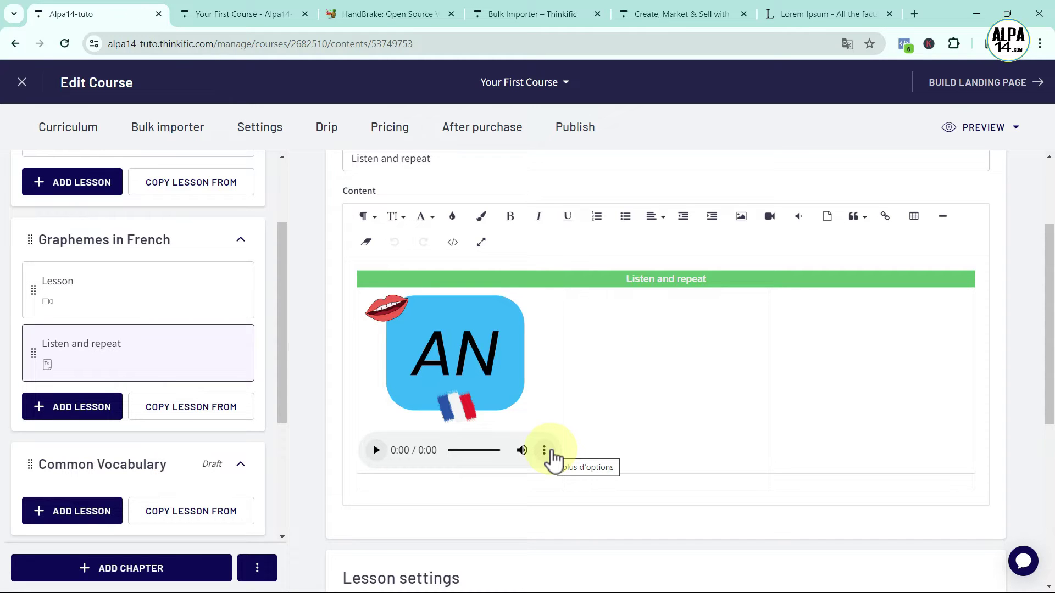
pyautogui.scroll(-3, 706, 411)
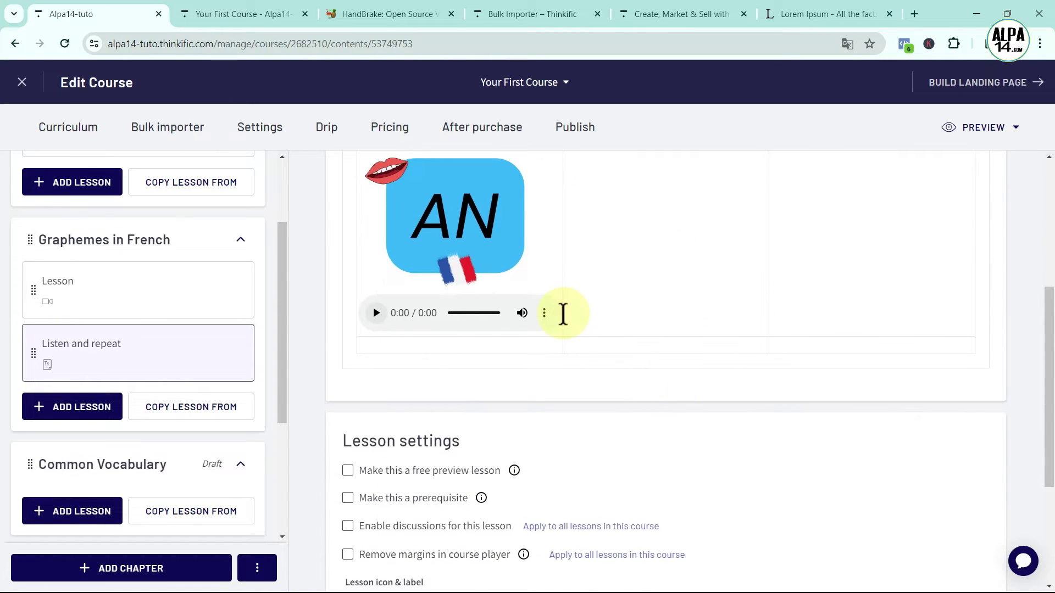
pyautogui.scroll(3, 690, 314)
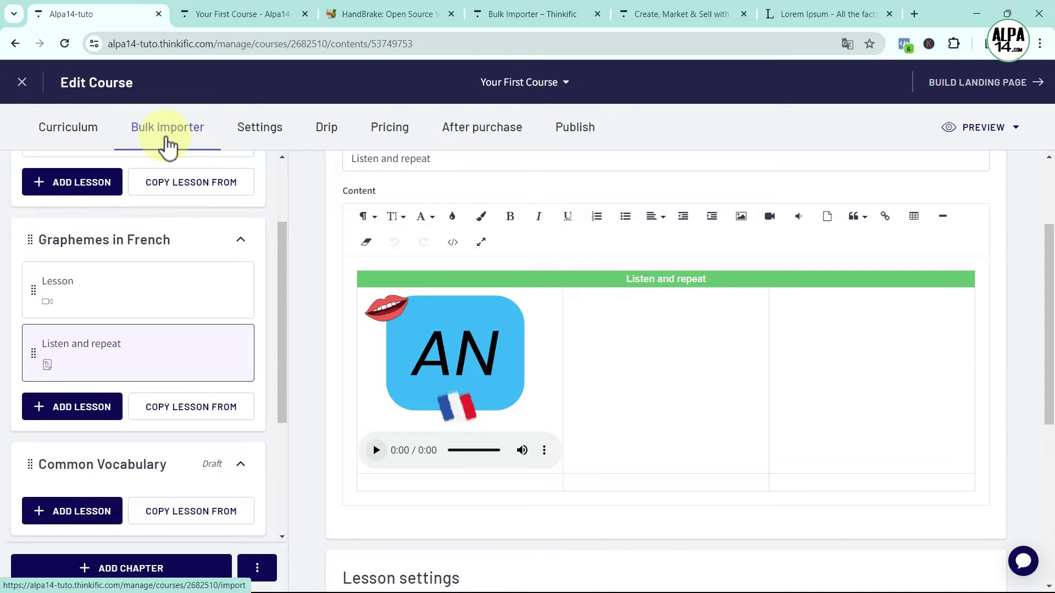
# Bulk-upload the seven grapheme mp3s (un, ou, on, er, au, an, en) into Graphemes in French
pyautogui.click(167, 140)
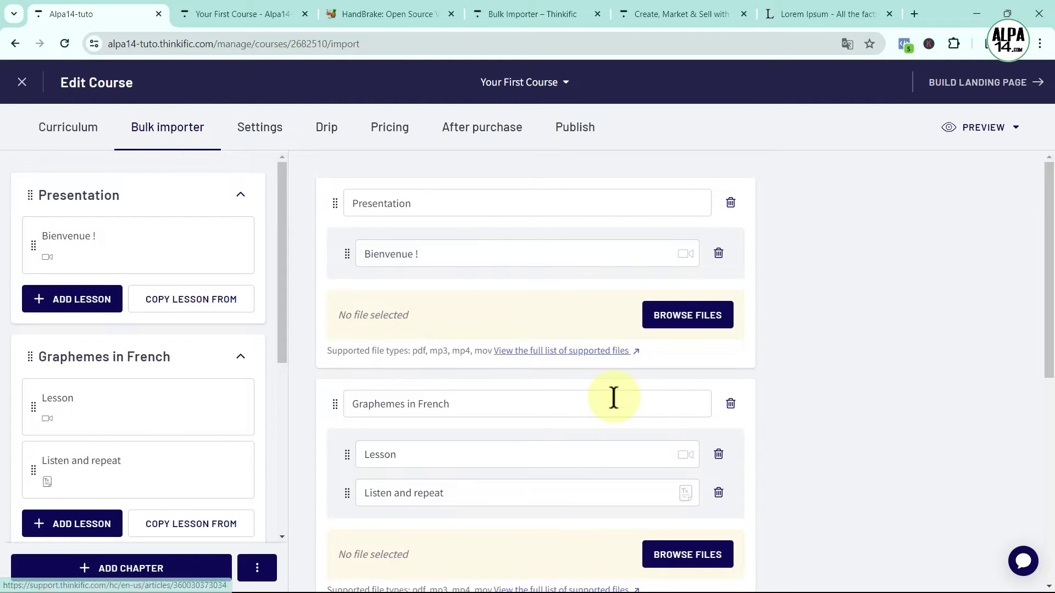
pyautogui.scroll(-3, 611, 396)
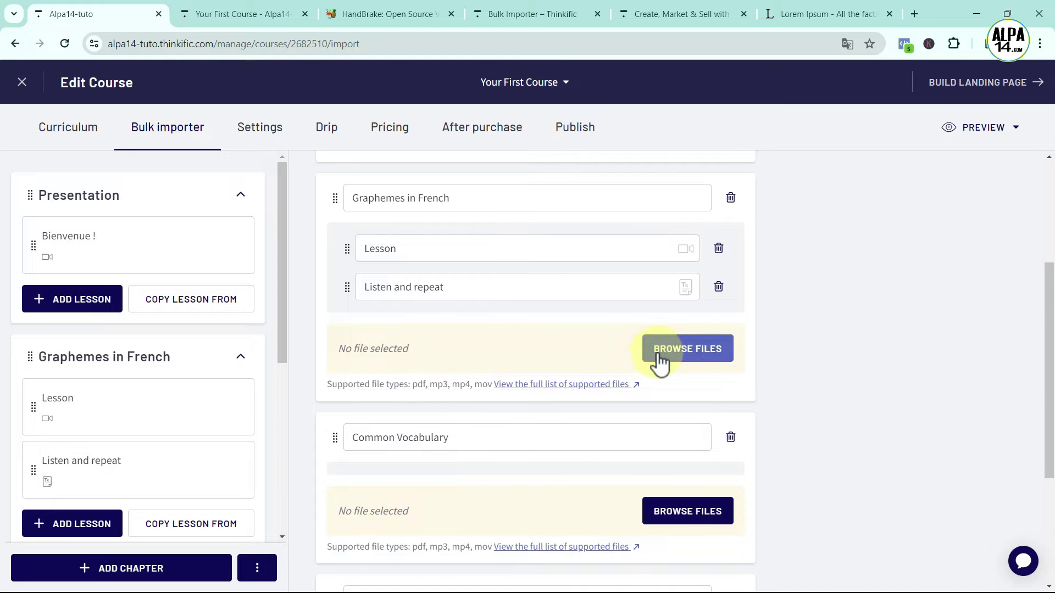
pyautogui.click(681, 358)
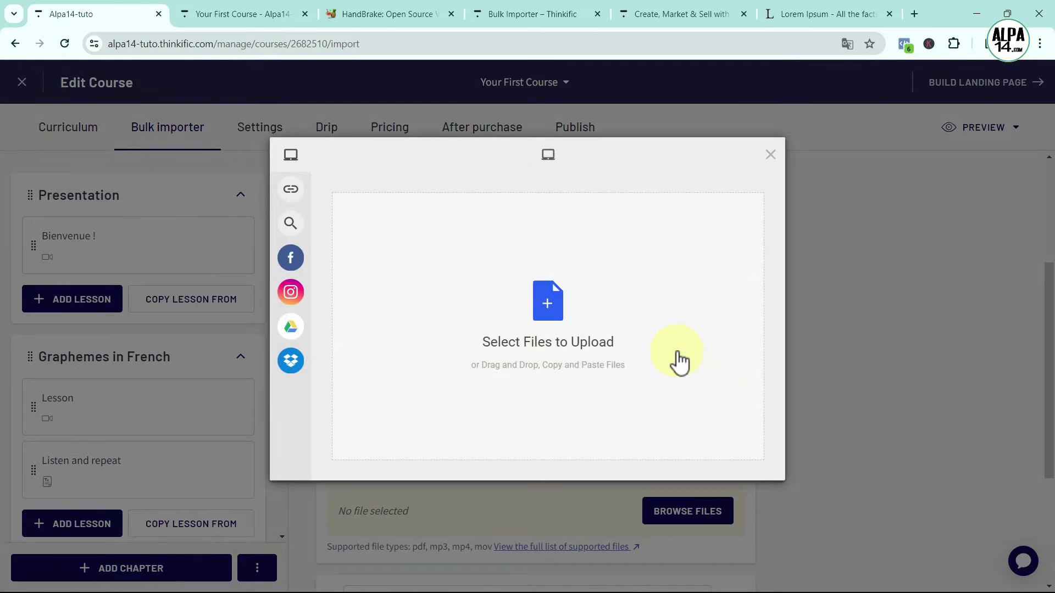
pyautogui.click(550, 305)
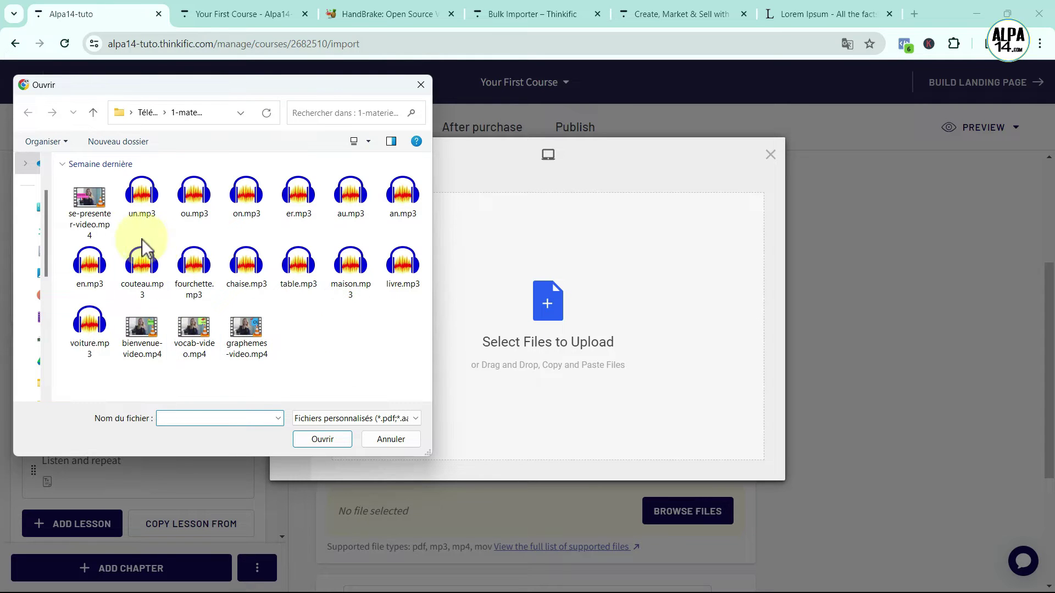
pyautogui.keyDown('shift'); pyautogui.click(92, 278); pyautogui.keyUp('shift')
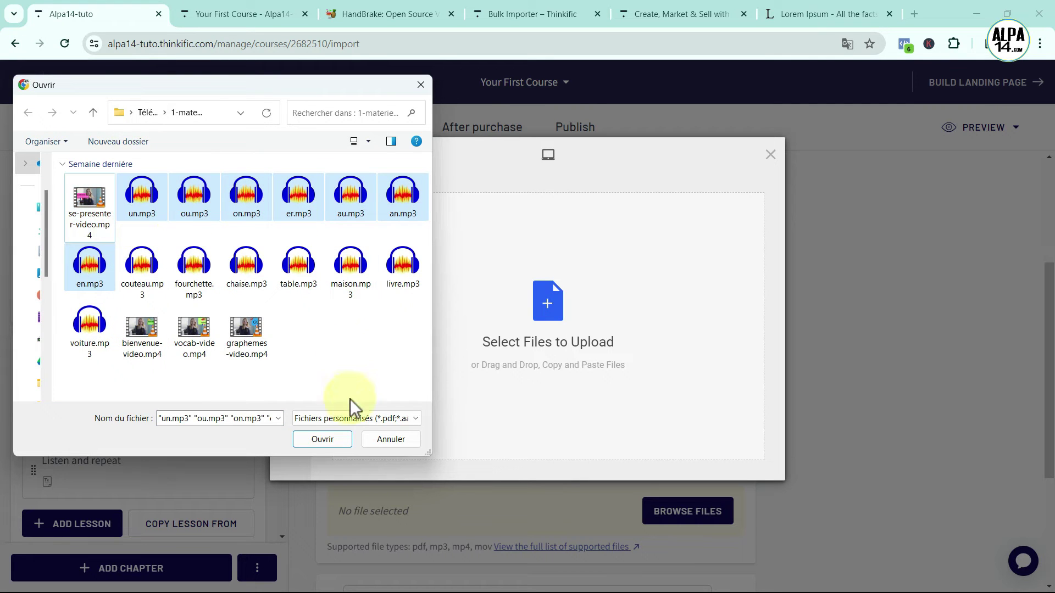
pyautogui.click(337, 441)
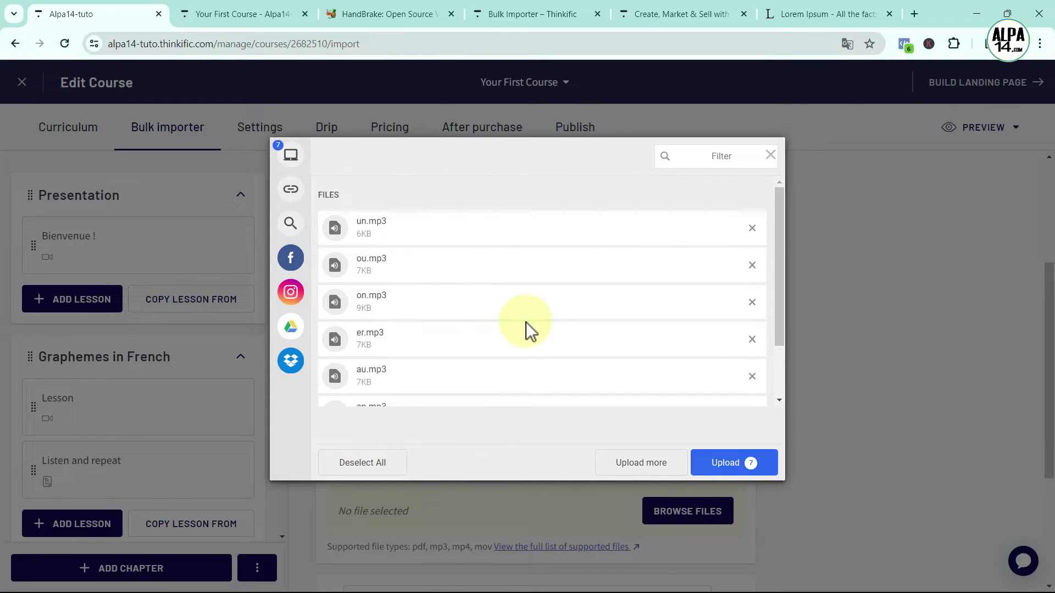
pyautogui.scroll(-2, 500, 335)
pyautogui.click(728, 462)
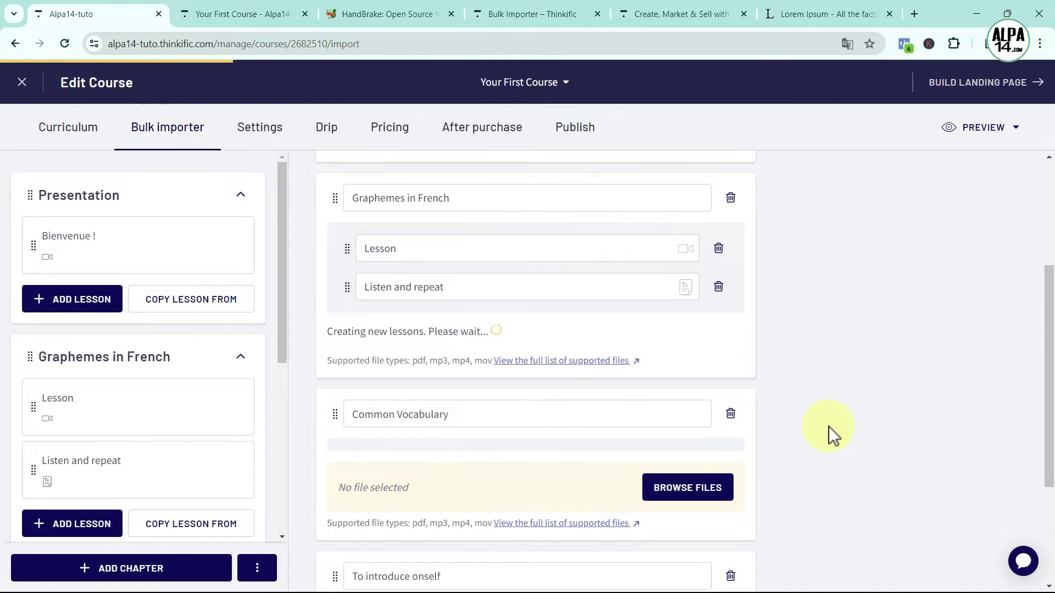
pyautogui.moveTo(285, 275); pyautogui.dragTo(255, 311)
pyautogui.scroll(1, 255, 311)
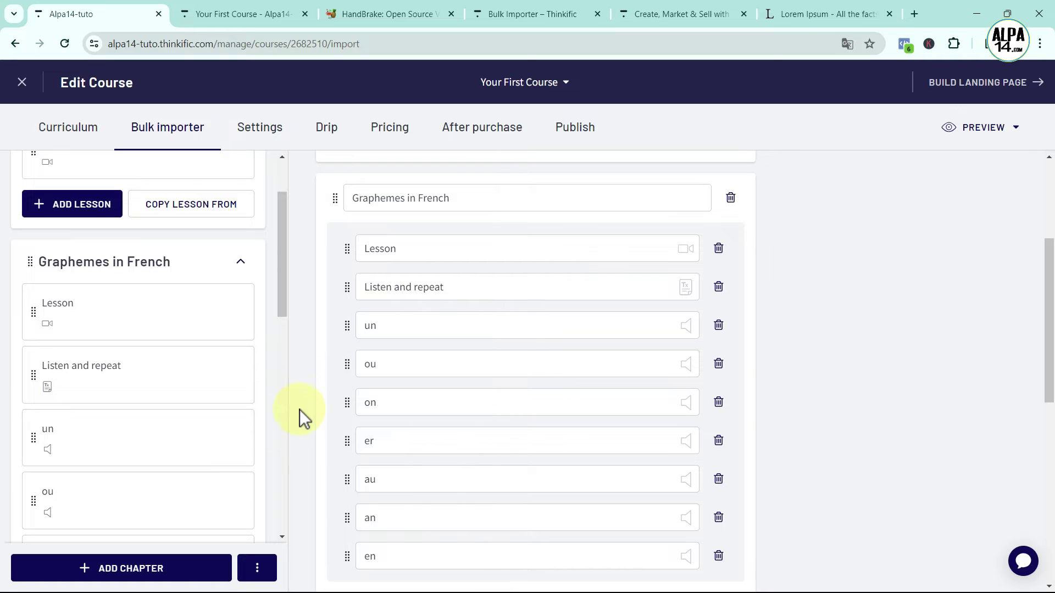
pyautogui.moveTo(284, 289); pyautogui.dragTo(288, 311)
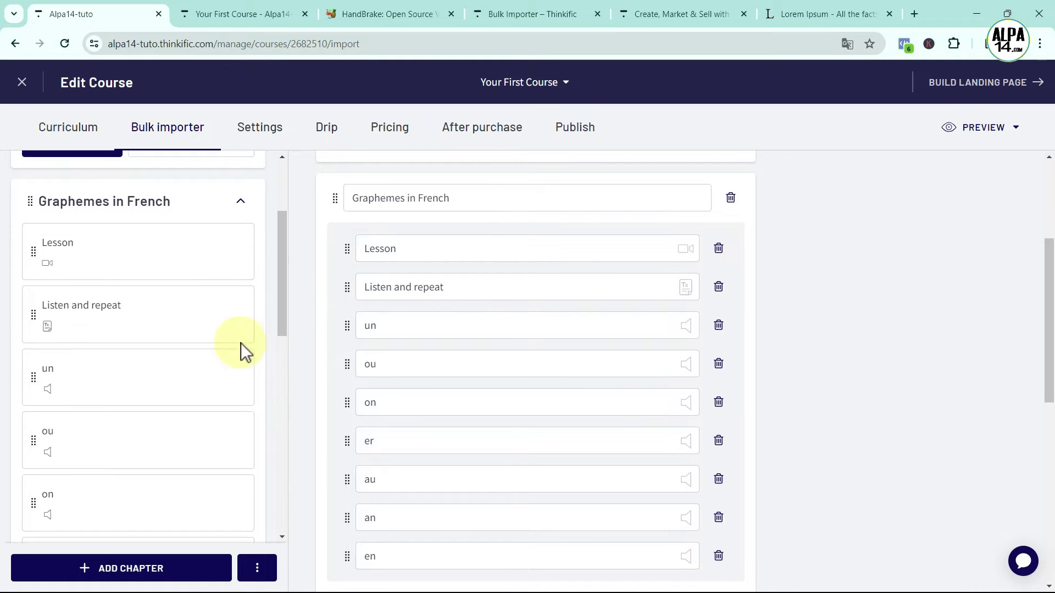
# Copy the audio address of the imported un lesson's player
pyautogui.click(99, 384)
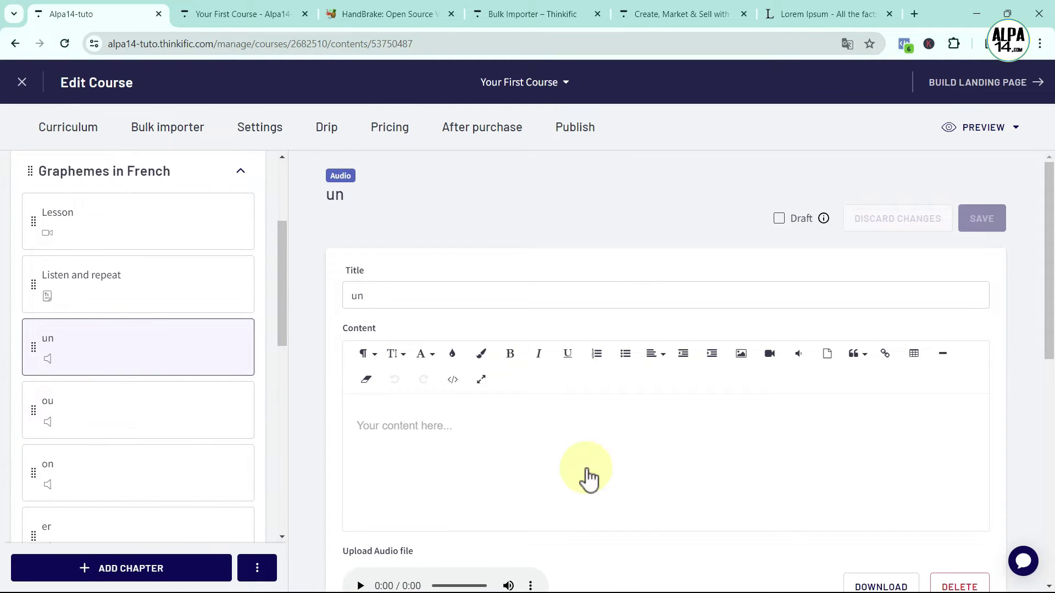
pyautogui.scroll(-3, 585, 473)
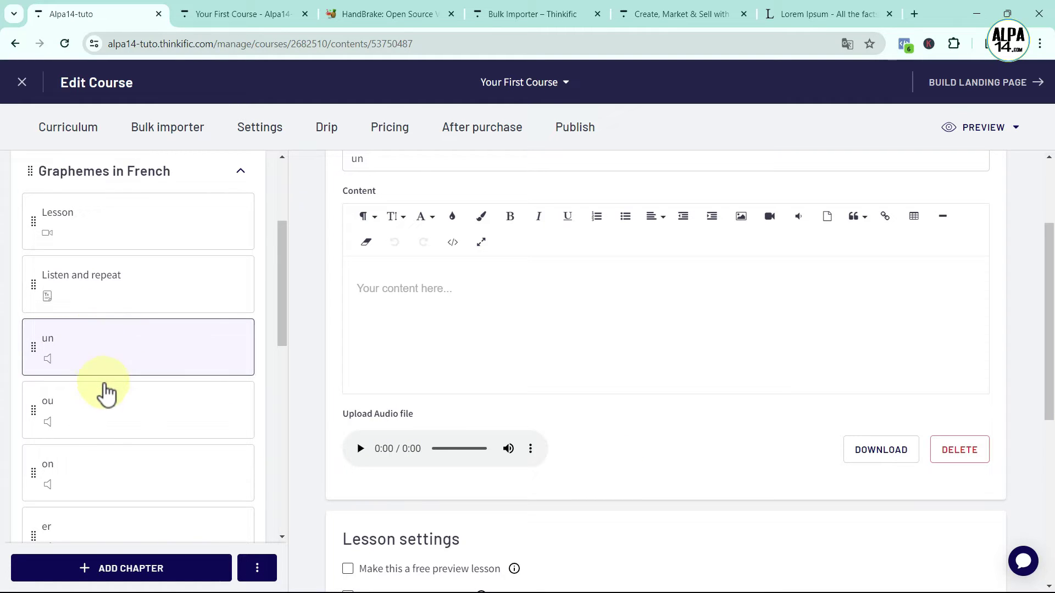
pyautogui.rightClick(532, 459)
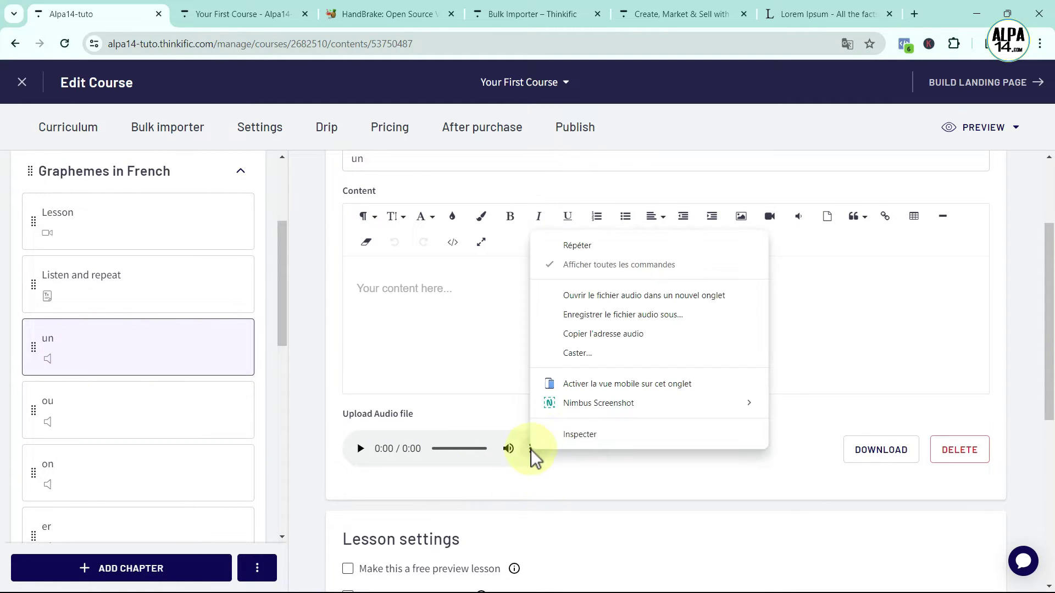
pyautogui.click(603, 336)
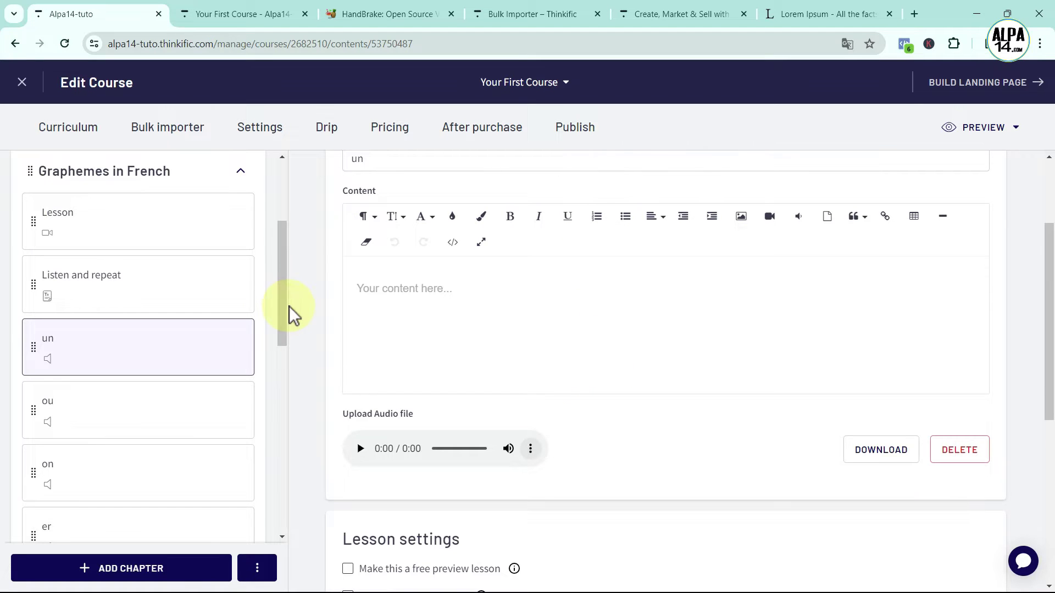
pyautogui.scroll(4, 281, 310)
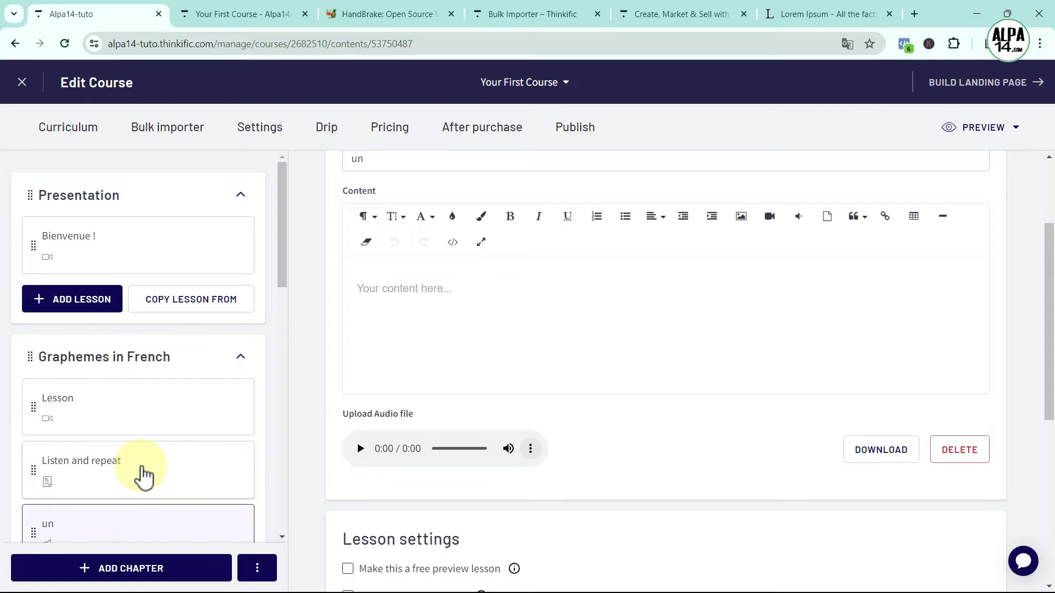
pyautogui.click(142, 469)
# Insert the un.png image into the middle cell of the Listen and repeat table
pyautogui.click(626, 341)
pyautogui.click(657, 350)
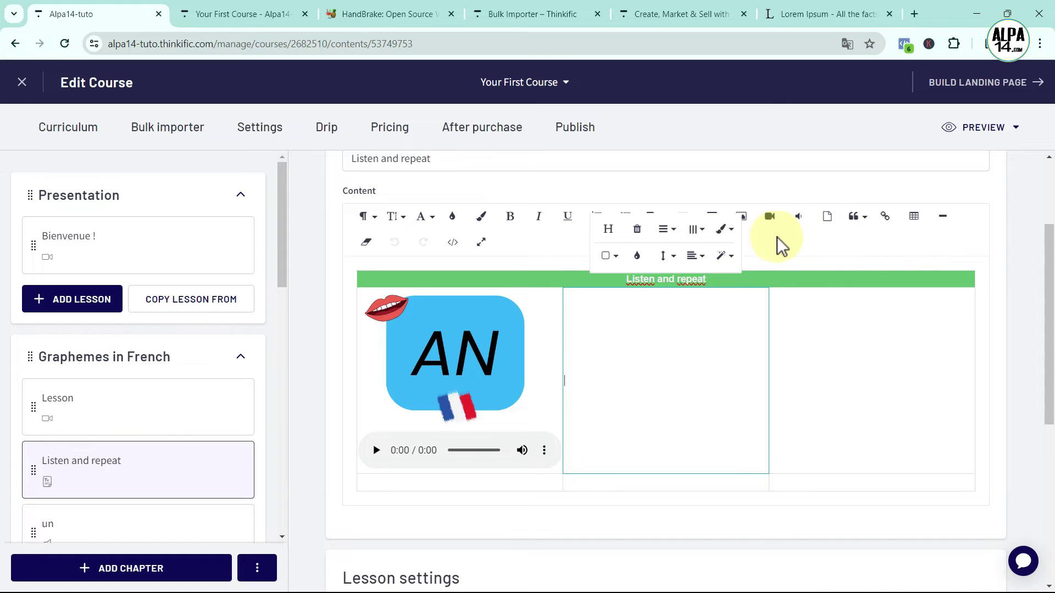
pyautogui.click(743, 217)
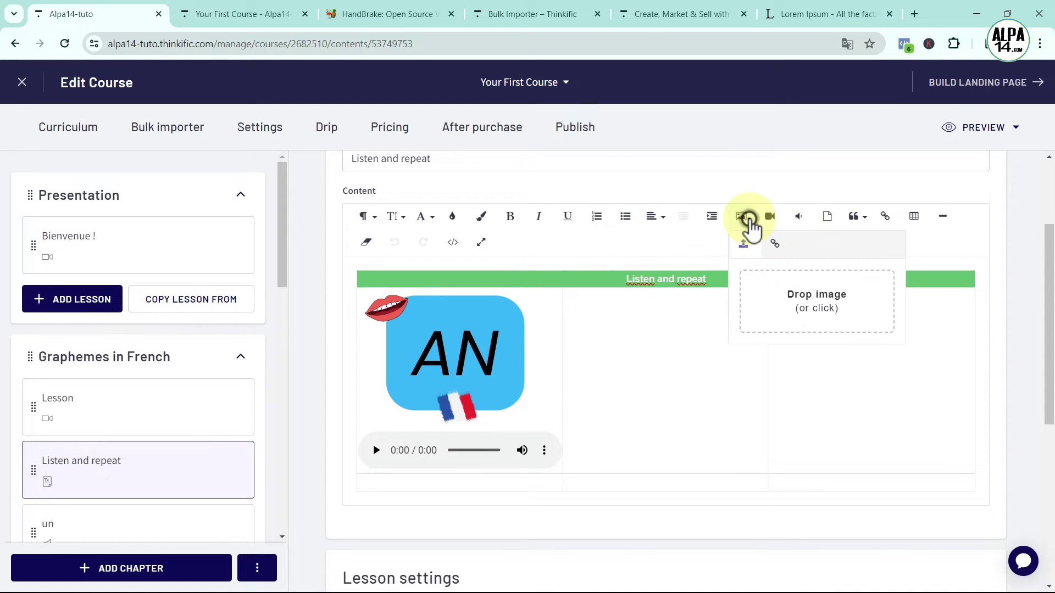
pyautogui.click(795, 297)
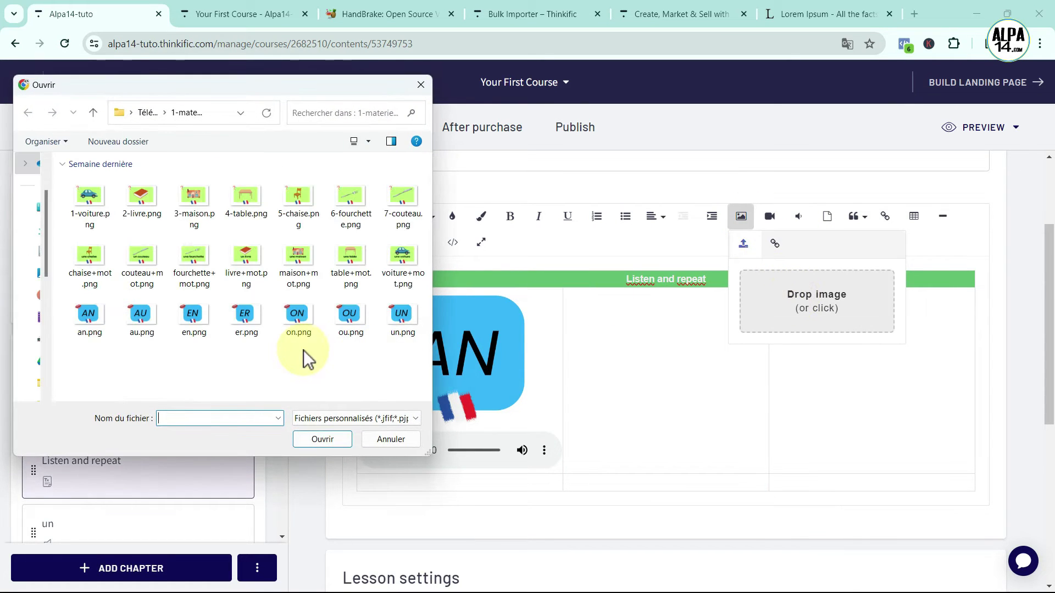
pyautogui.click(323, 439)
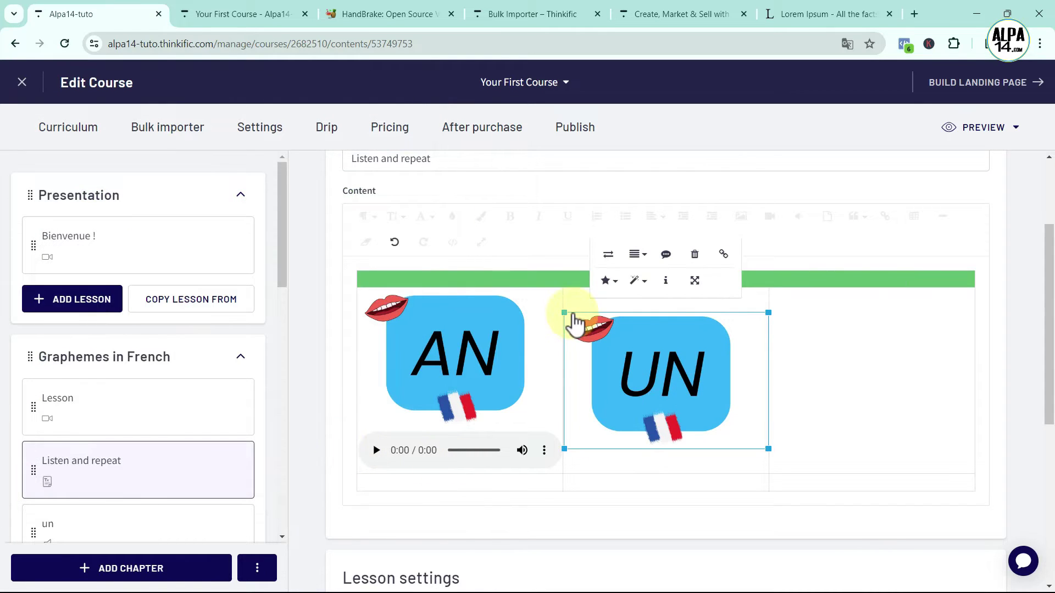
pyautogui.click(630, 463)
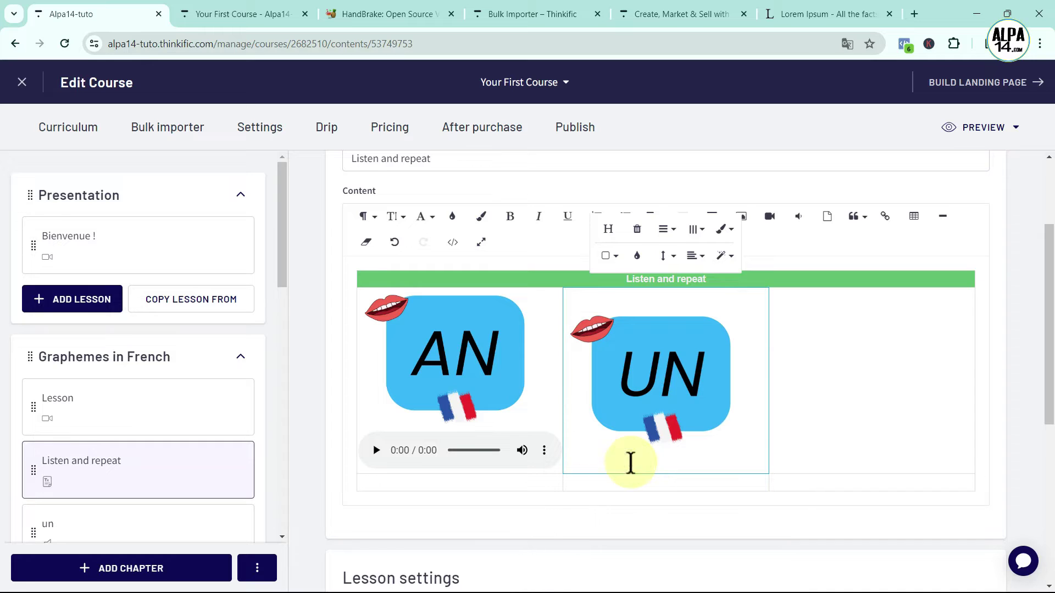
# Add the un audio player below the UN image, remove empty lines, and test it
pyautogui.click(664, 449)
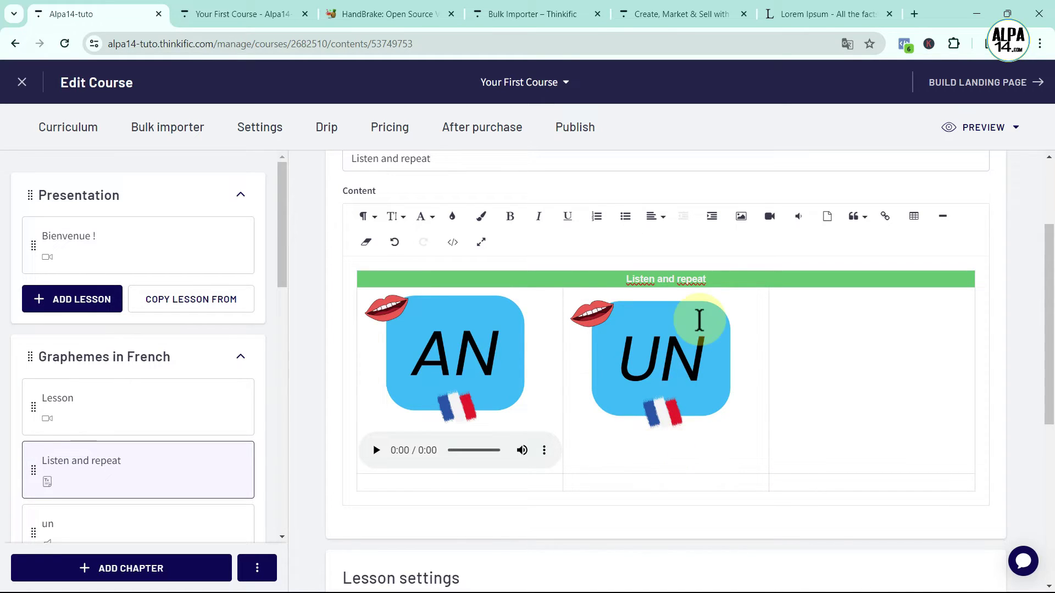
pyautogui.click(797, 217)
pyautogui.click(716, 333)
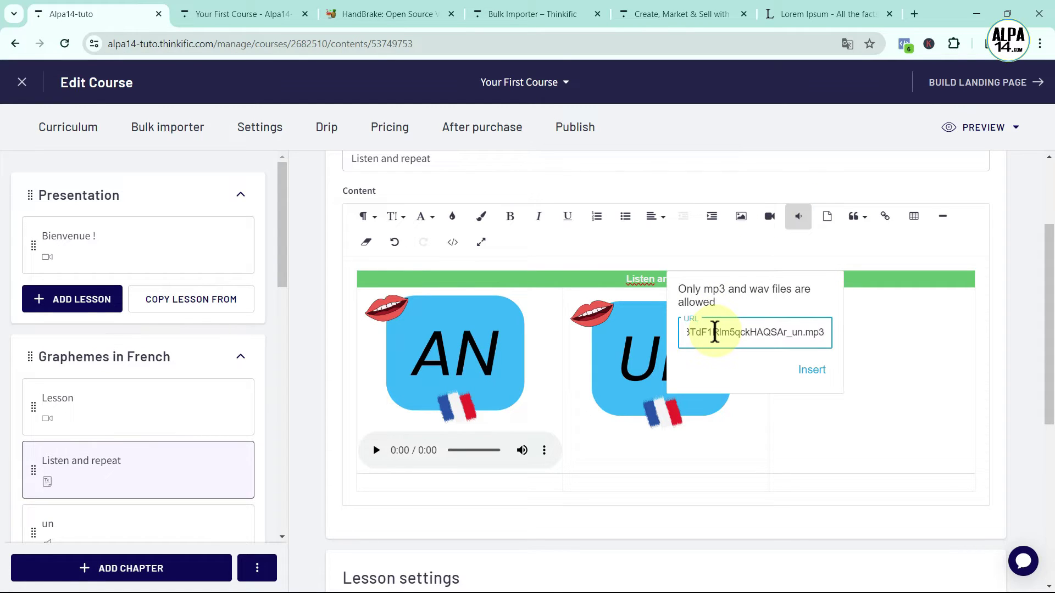
pyautogui.click(805, 369)
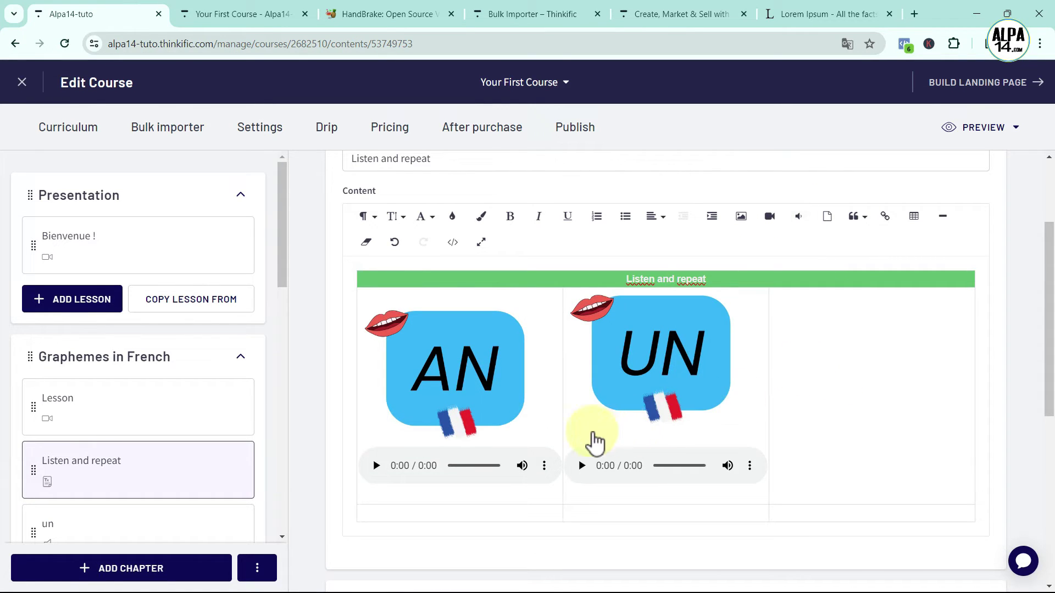
pyautogui.click(593, 431)
pyautogui.click(595, 440)
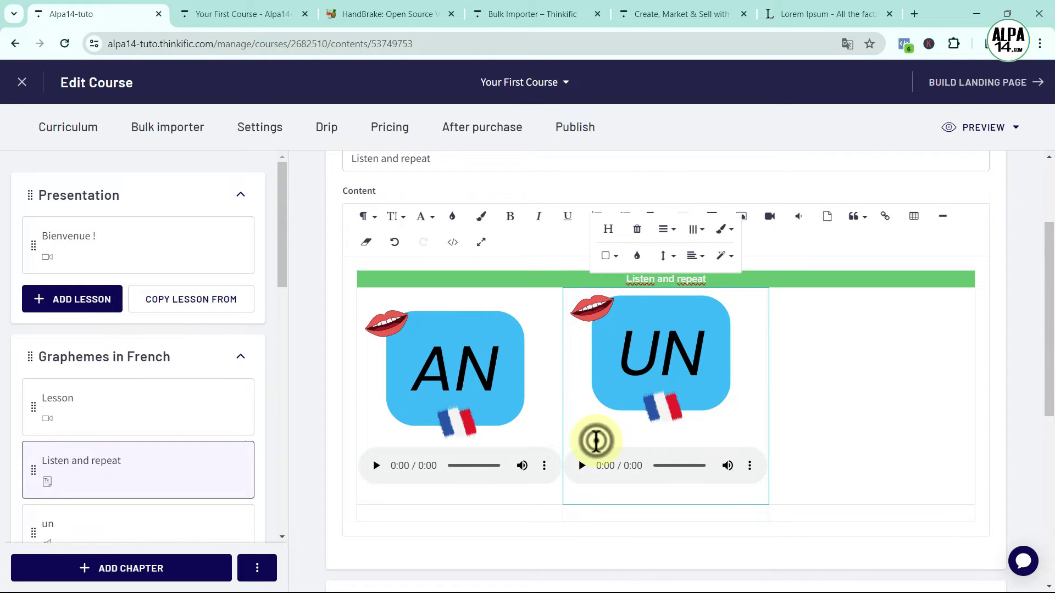
pyautogui.press('BackSpace')
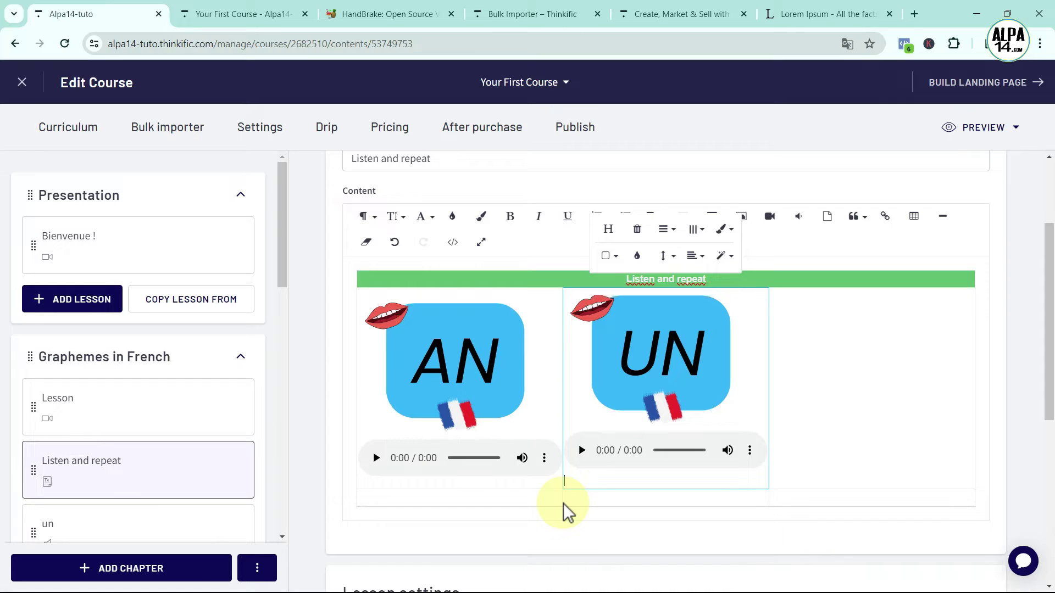
pyautogui.press('BackSpace')
pyautogui.press('BackSpace')
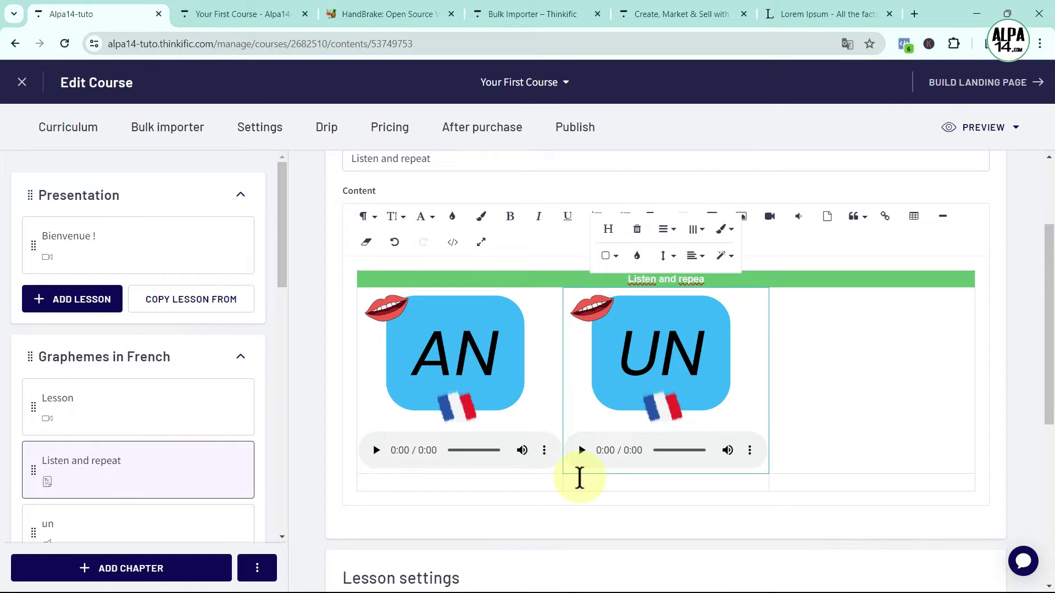
pyautogui.click(577, 451)
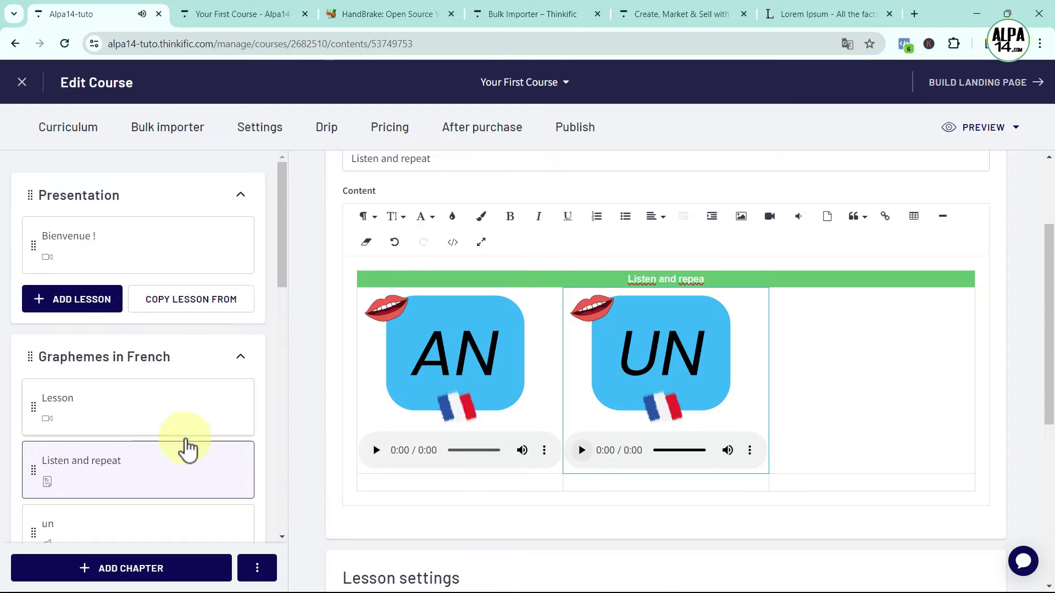
pyautogui.scroll(-5, 146, 443)
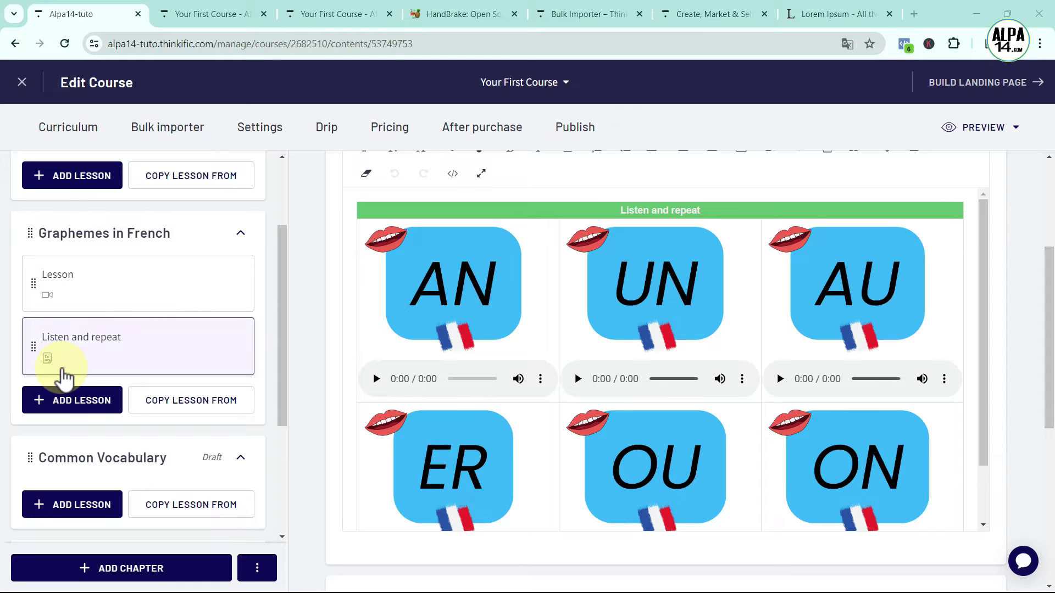
# Add a new lesson under Graphemes in French to show the lesson types
pyautogui.click(76, 408)
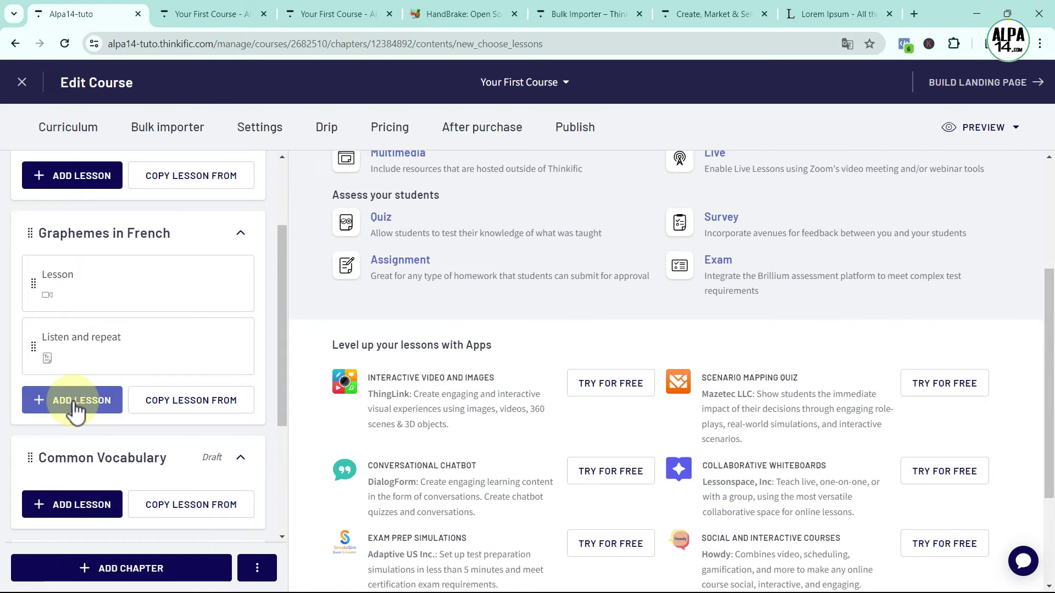
# Create a Download lesson titled 'Summary'
pyautogui.scroll(3, 447, 275)
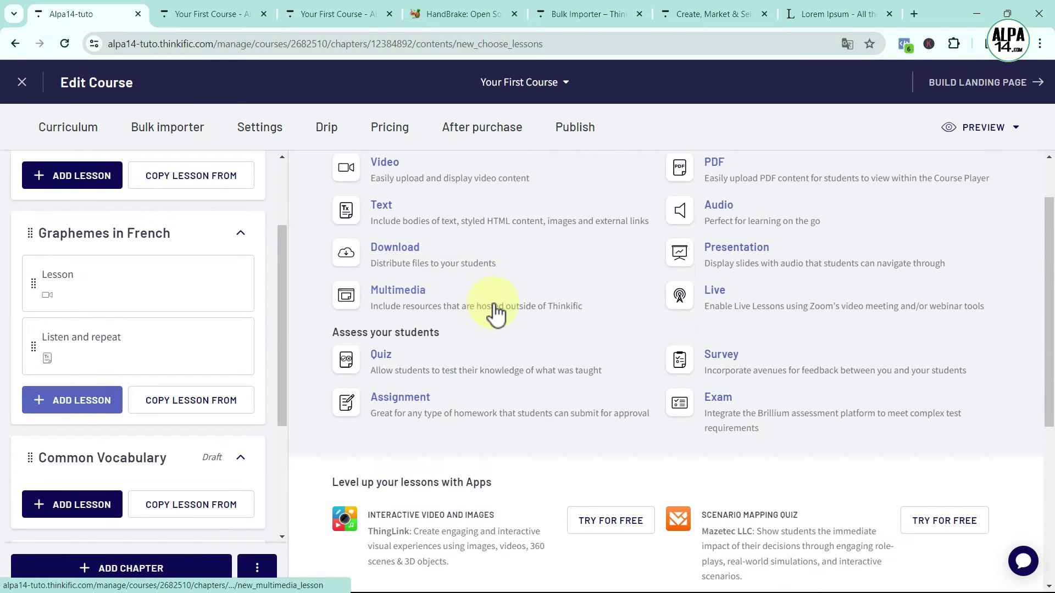
pyautogui.click(396, 253)
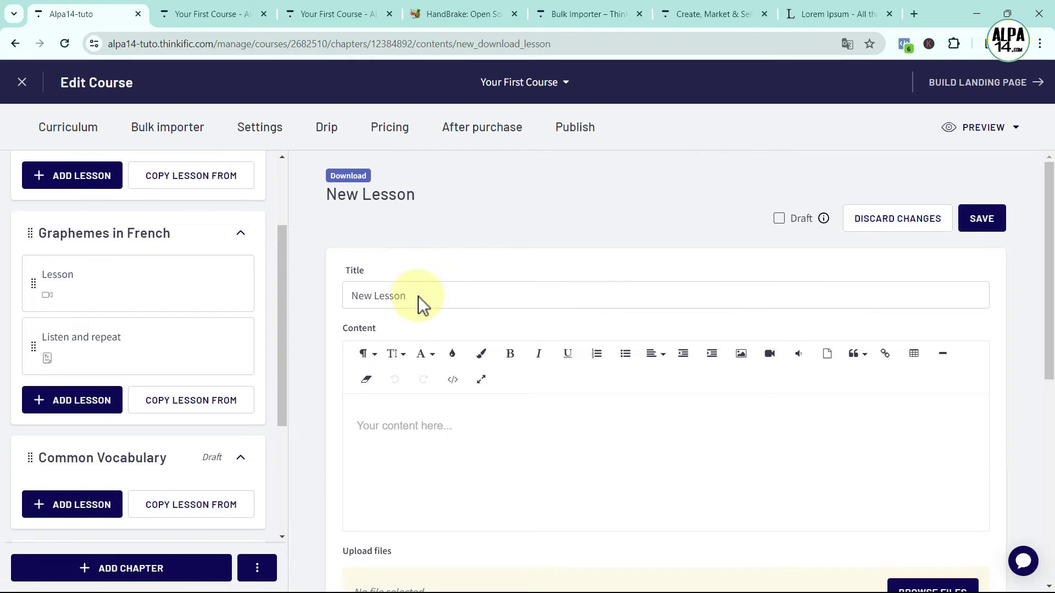
pyautogui.moveTo(424, 296); pyautogui.dragTo(329, 299)
pyautogui.press('BackSpace')
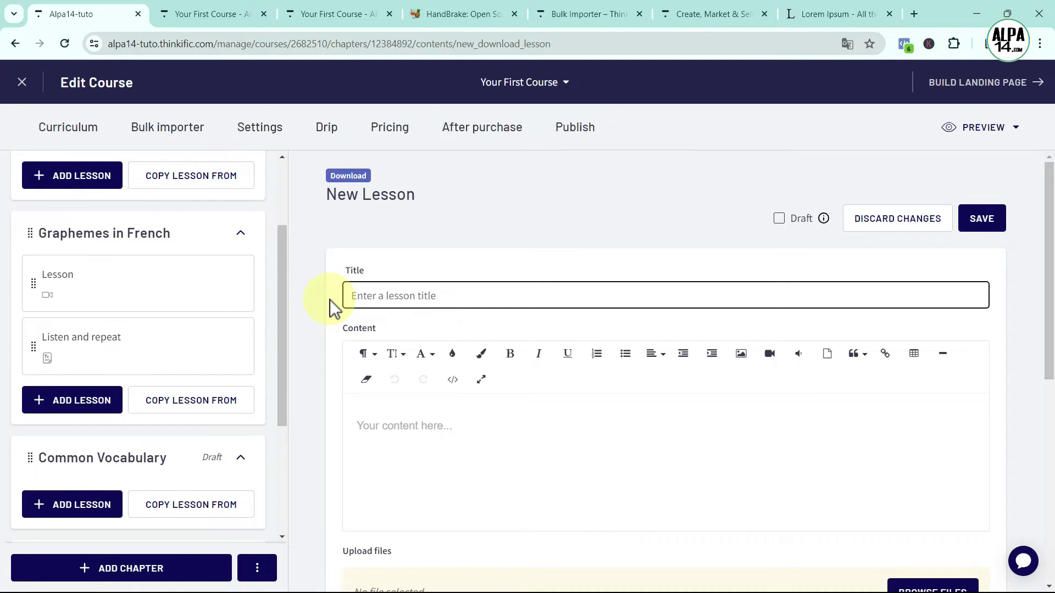
pyautogui.write('Summary')
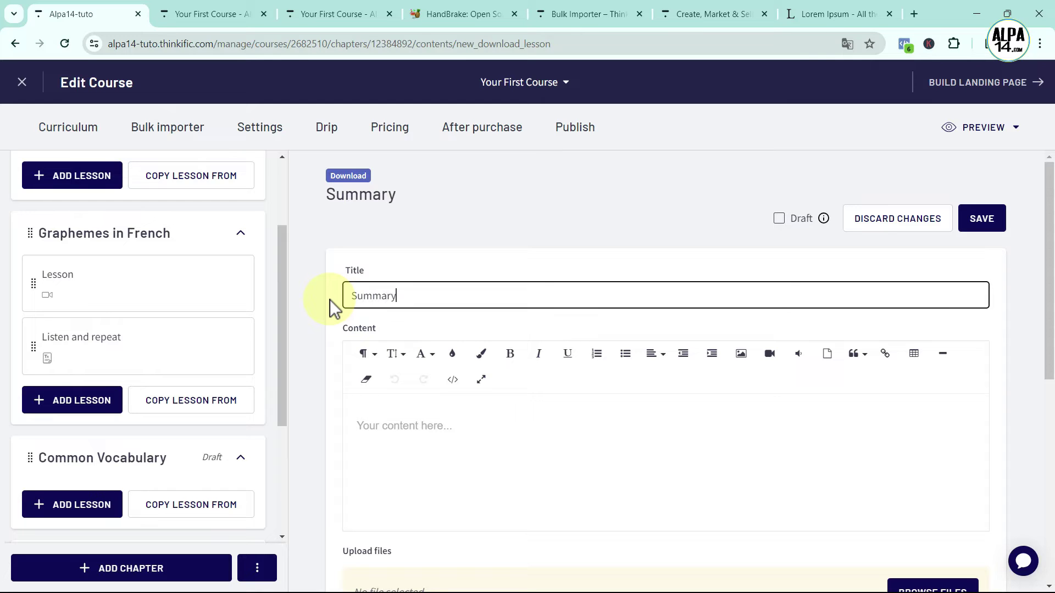
# Paste the first Lorem ipsum paragraph into the Summary lesson content
pyautogui.click(399, 431)
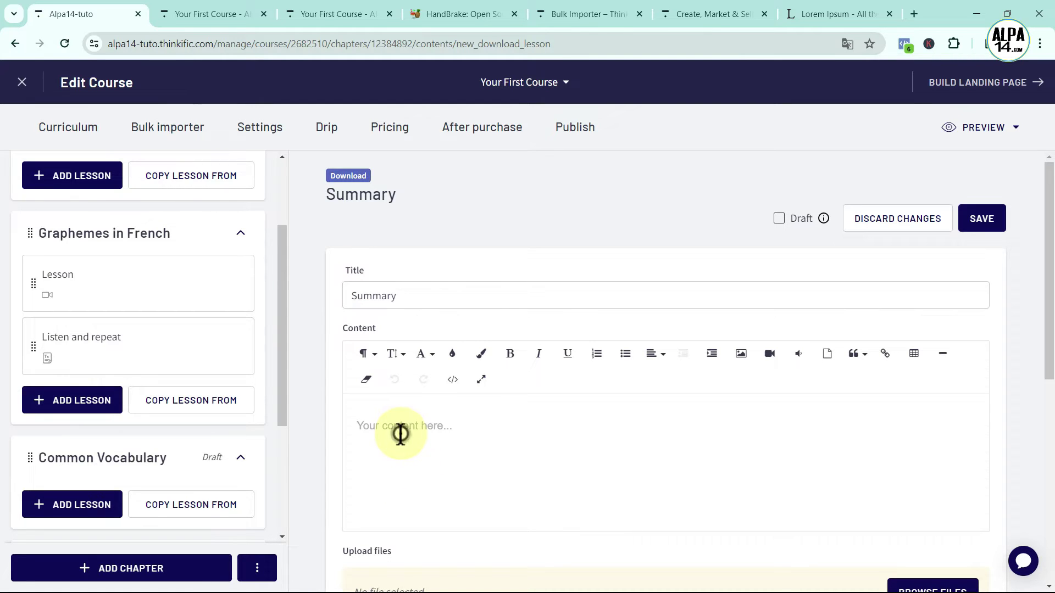
pyautogui.click(825, 13)
pyautogui.moveTo(681, 232); pyautogui.dragTo(705, 232)
pyautogui.moveTo(473, 220); pyautogui.dragTo(205, 168)
pyautogui.hotkey('ctrl', 'c')
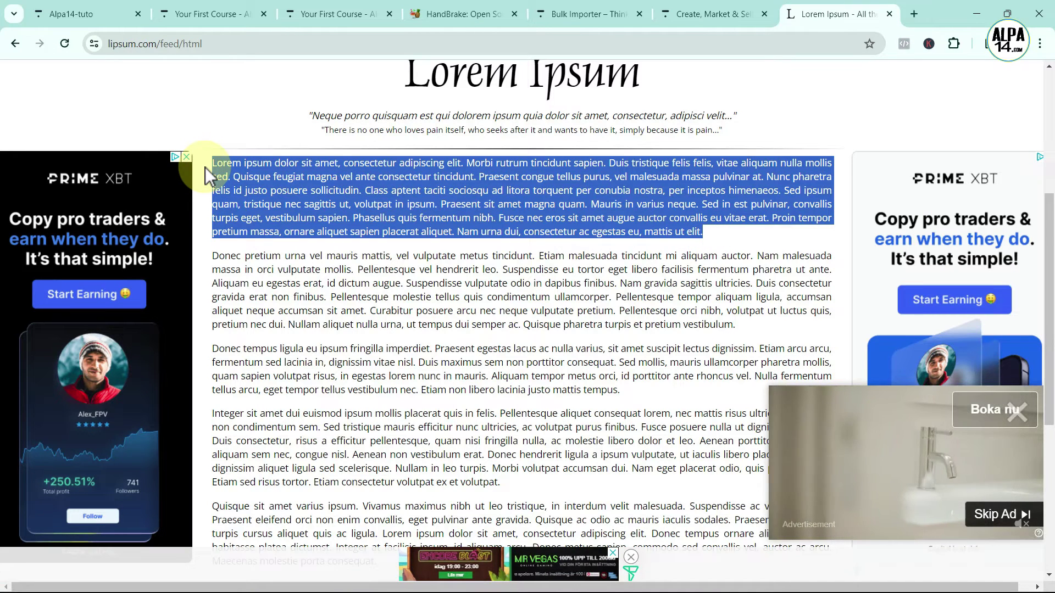
pyautogui.click(94, 15)
pyautogui.click(390, 426)
pyautogui.hotkey('ctrl', 'v')
pyautogui.scroll(-2, 461, 434)
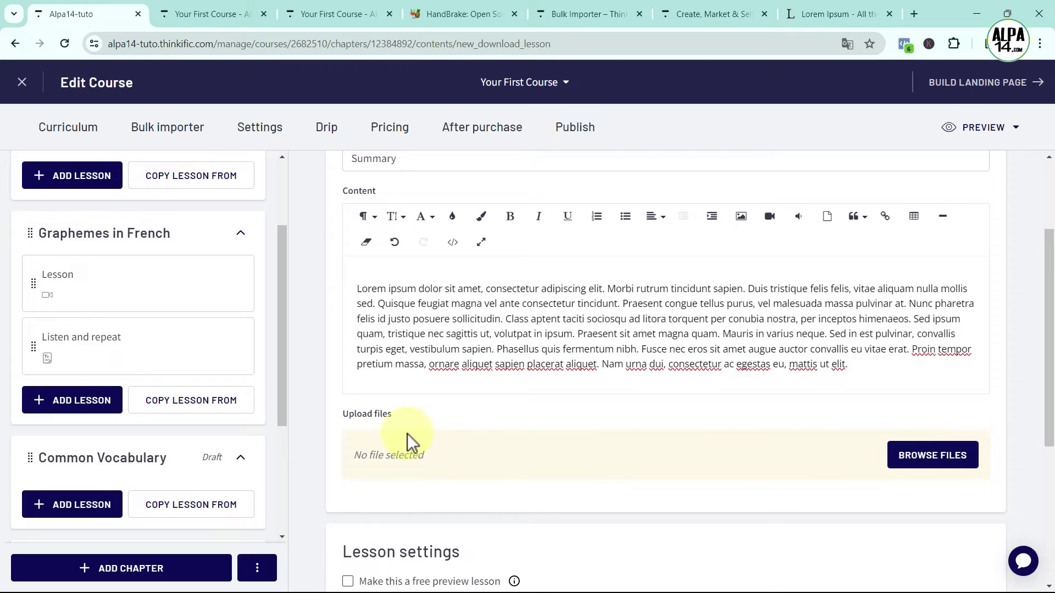
# Attach Summary.pdf to the lesson and save it
pyautogui.click(929, 462)
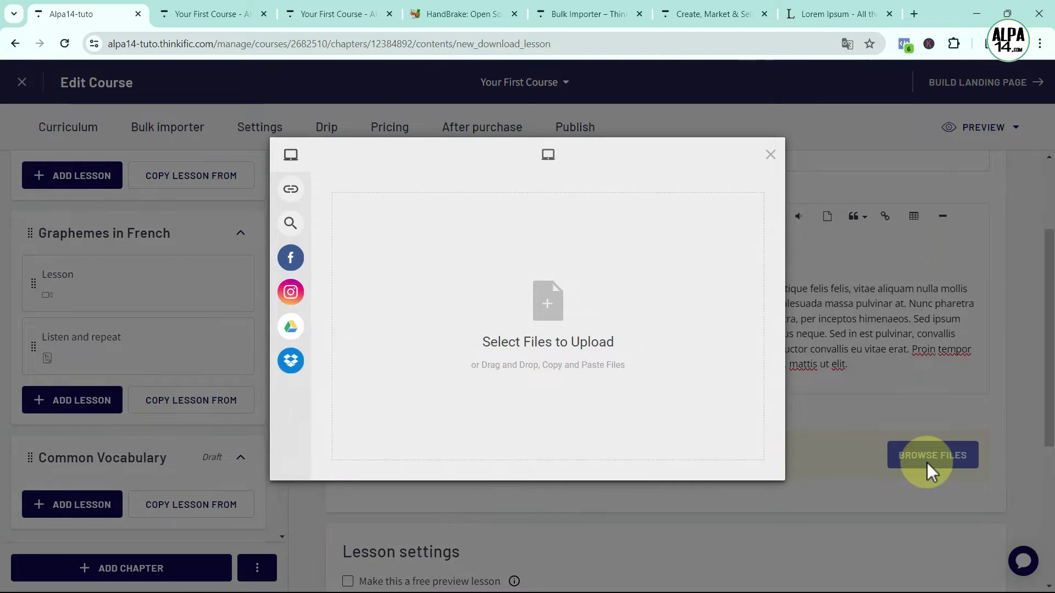
pyautogui.click(549, 302)
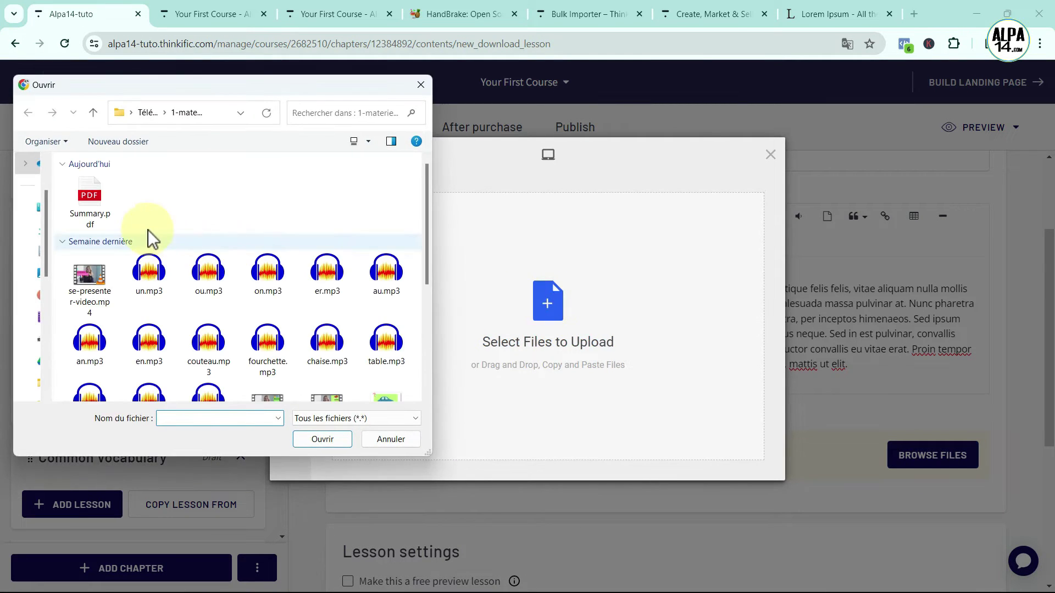
pyautogui.click(88, 200)
pyautogui.click(320, 443)
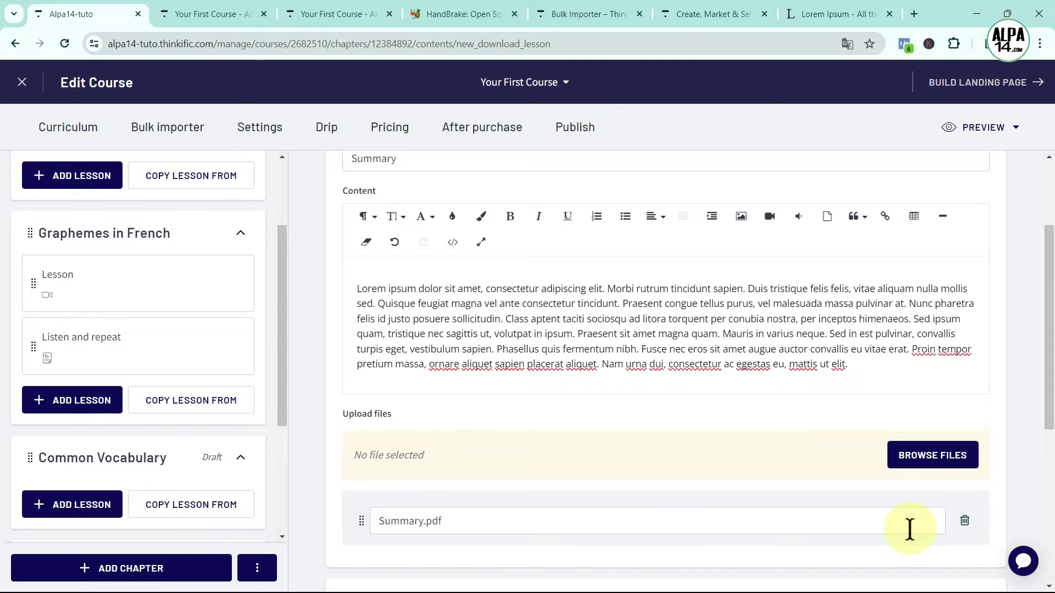
pyautogui.scroll(-6, 875, 504)
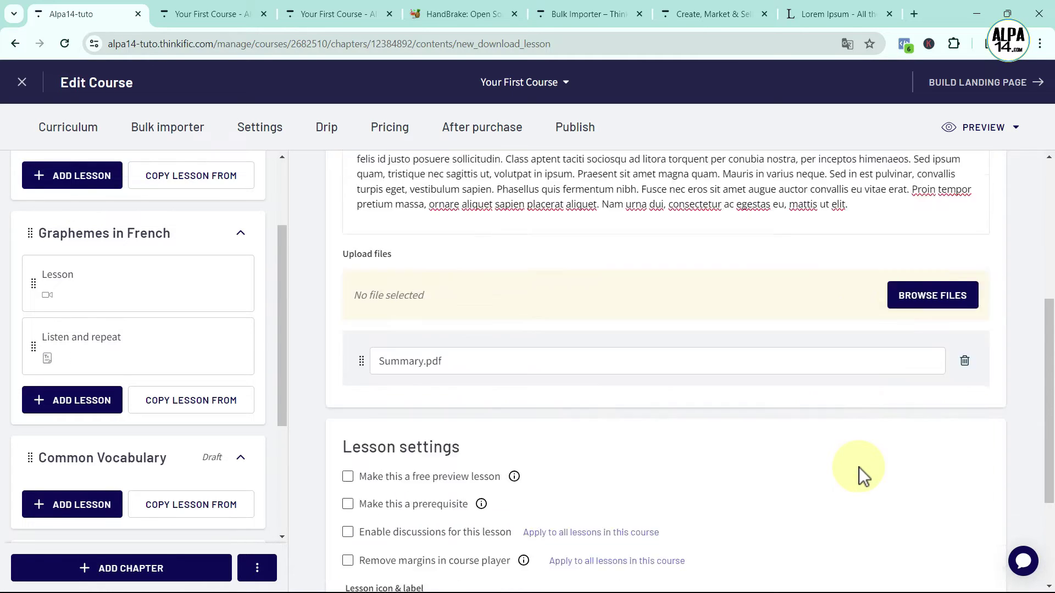
pyautogui.click(982, 526)
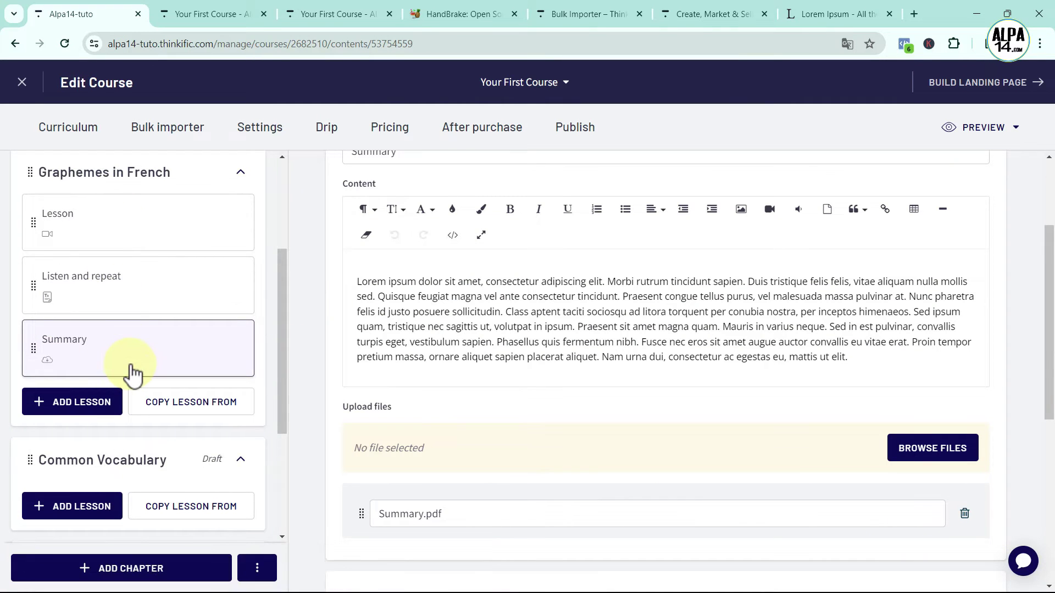
pyautogui.scroll(2, 132, 376)
pyautogui.scroll(1, 132, 375)
pyautogui.scroll(-1, 132, 376)
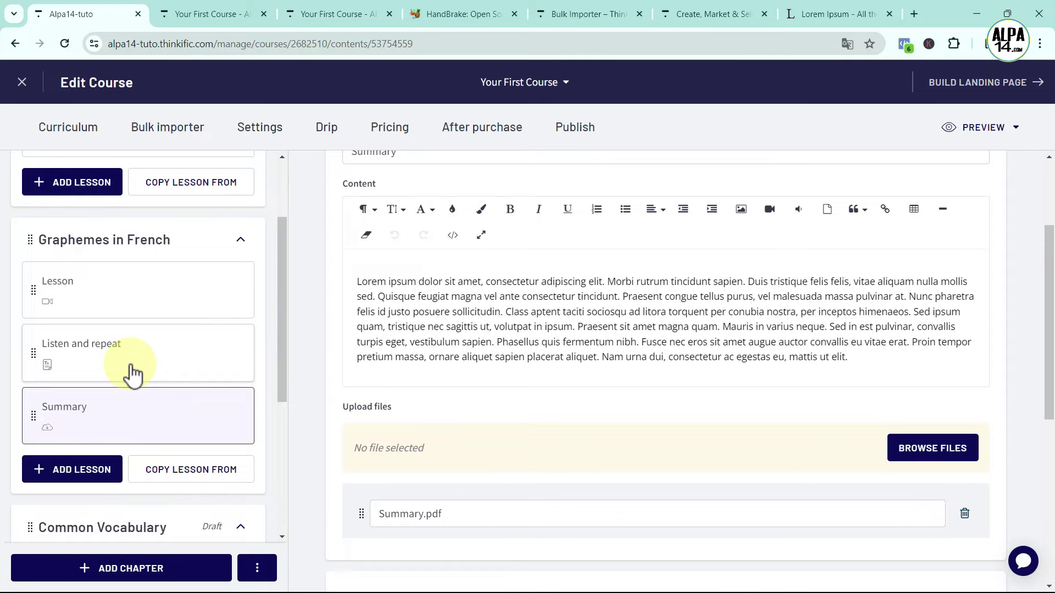
pyautogui.scroll(3, 765, 356)
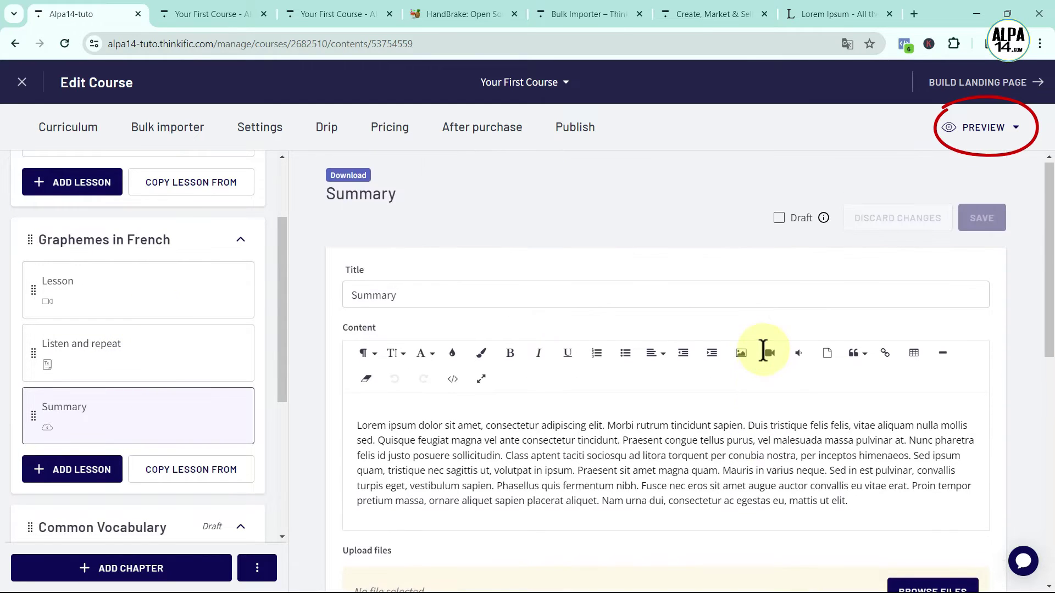
# Preview all course lessons as a student and view the Graphemes in French video Lesson
pyautogui.click(997, 125)
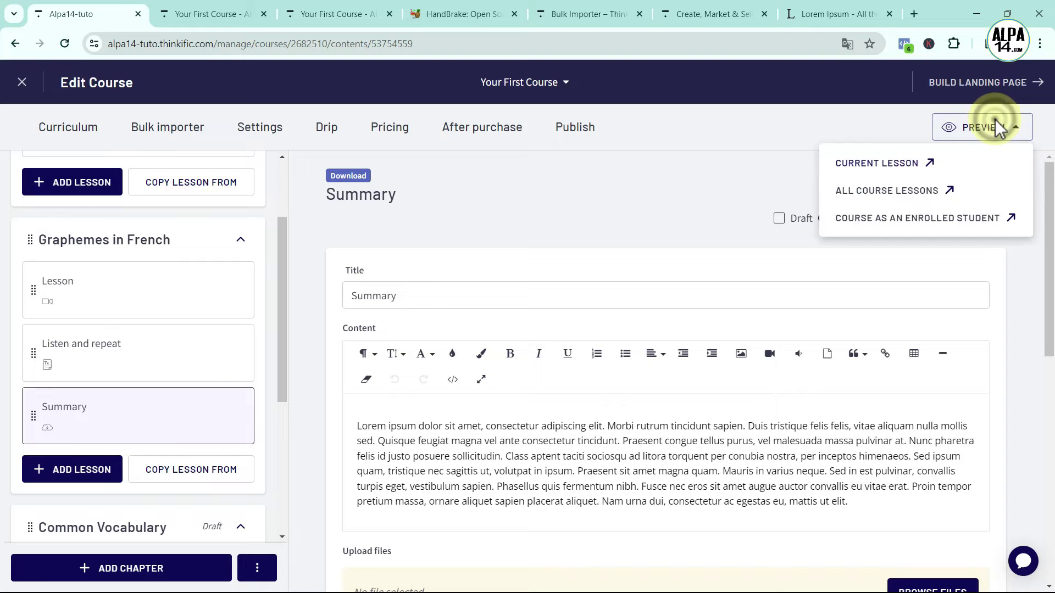
pyautogui.click(901, 191)
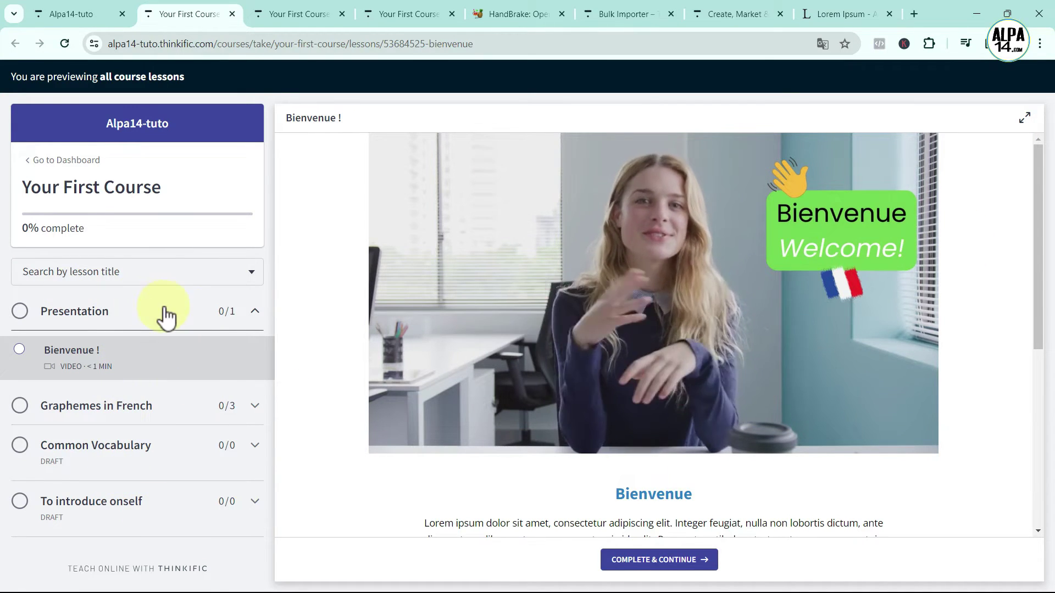
pyautogui.click(126, 413)
pyautogui.click(114, 411)
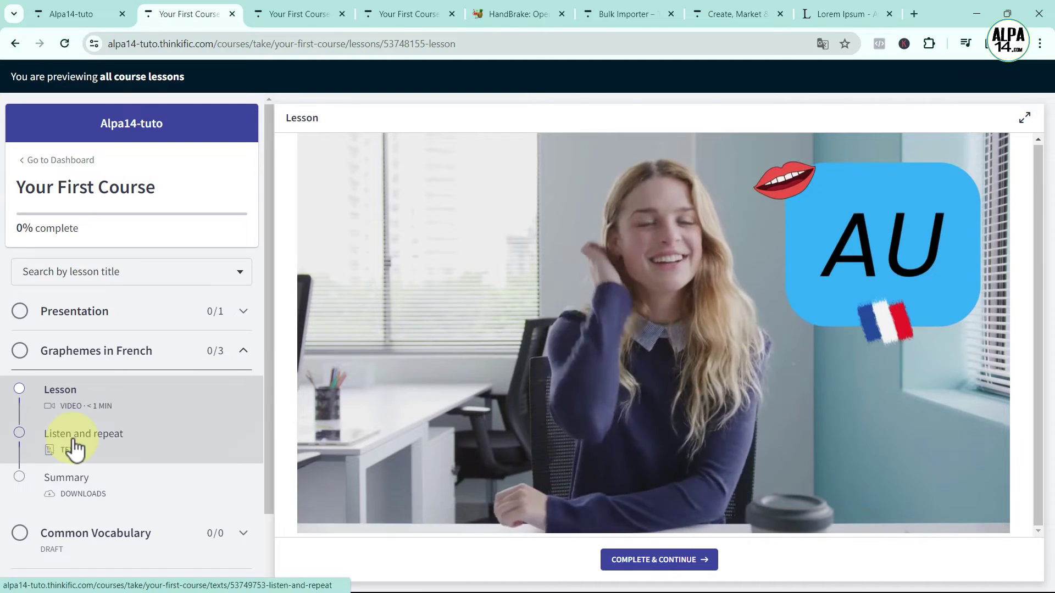
# Play the AN, UN and AU clips in Listen and repeat, view Summary, then return to the editor
pyautogui.click(73, 440)
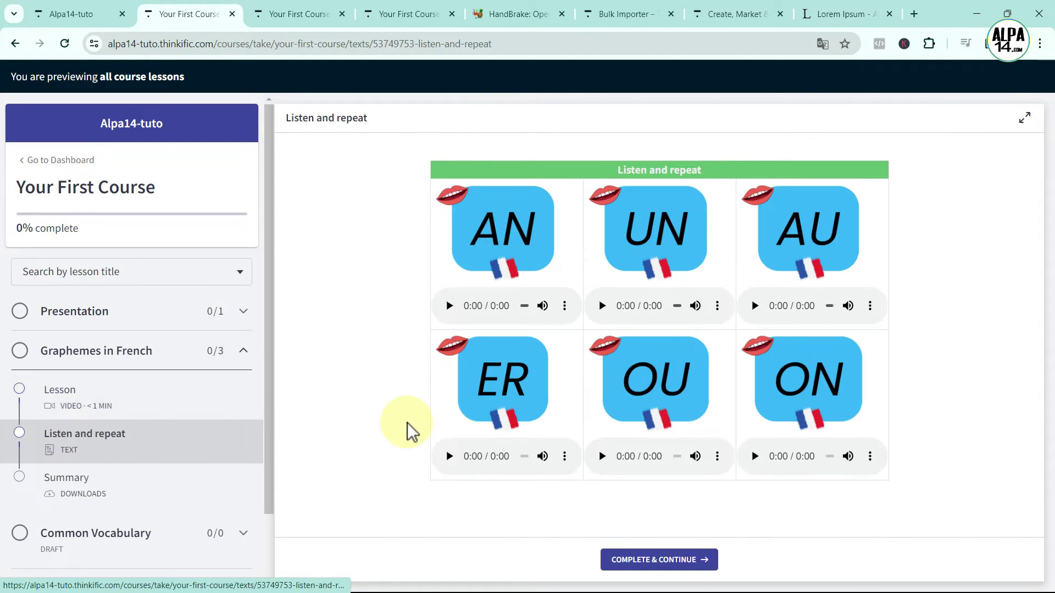
pyautogui.click(449, 305)
pyautogui.click(602, 306)
pyautogui.click(756, 305)
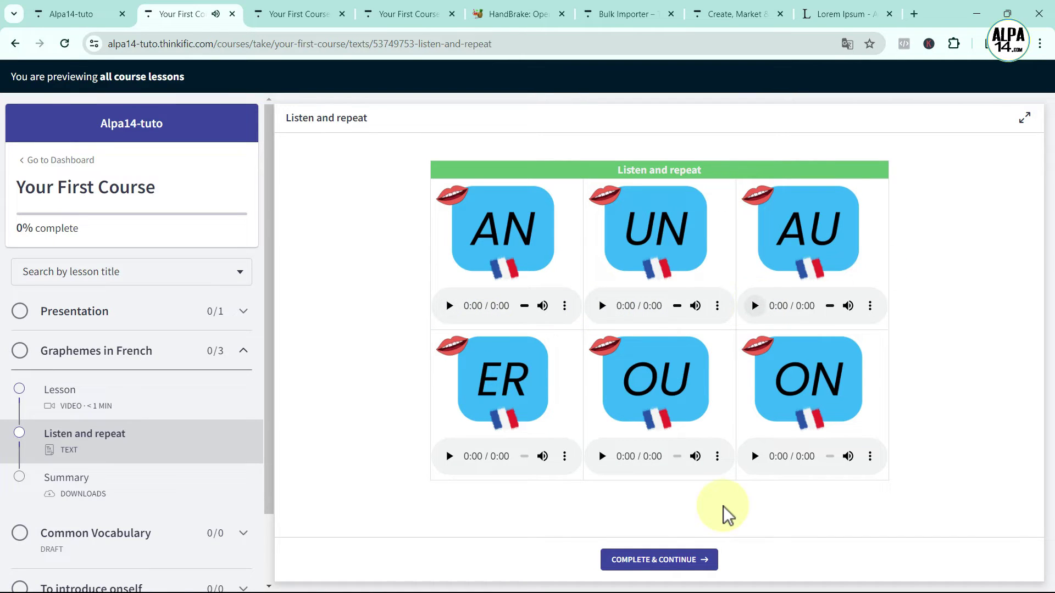
pyautogui.click(68, 492)
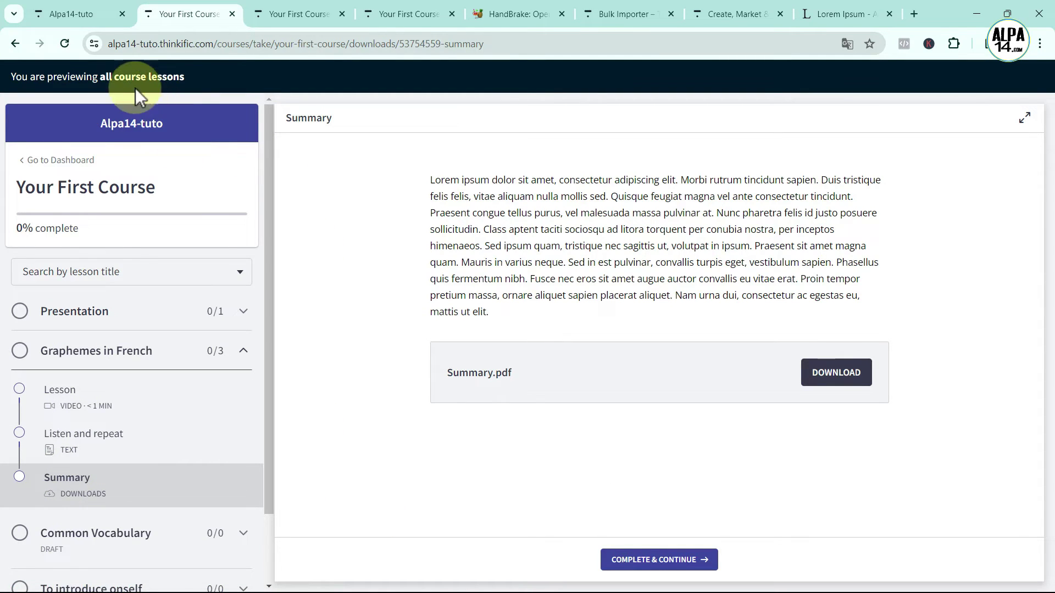
pyautogui.click(65, 13)
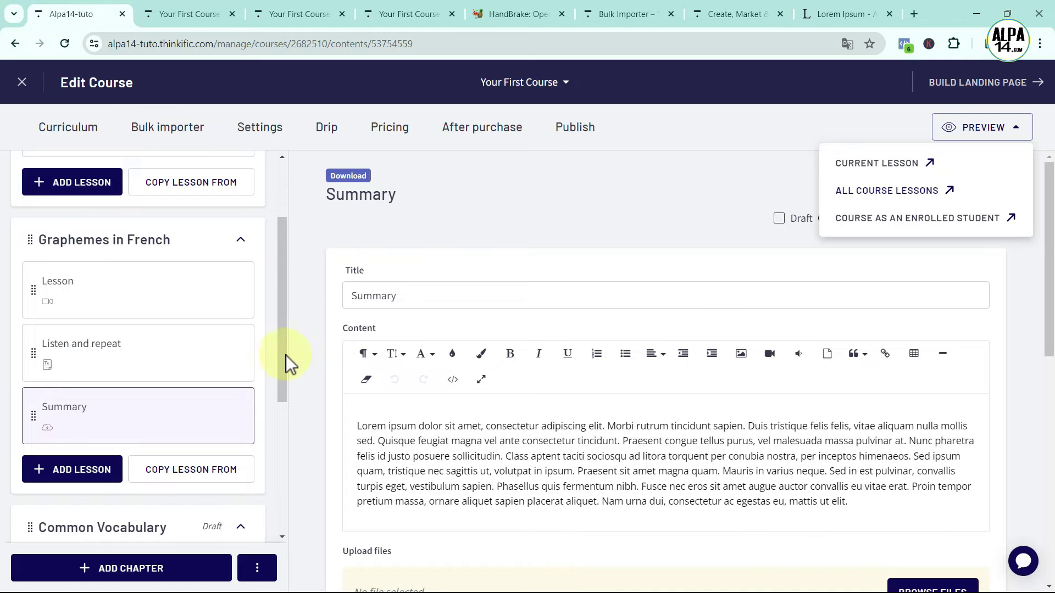
# Add a video lesson titled 'Lesson' to the Common Vocabulary chapter
pyautogui.click(284, 383)
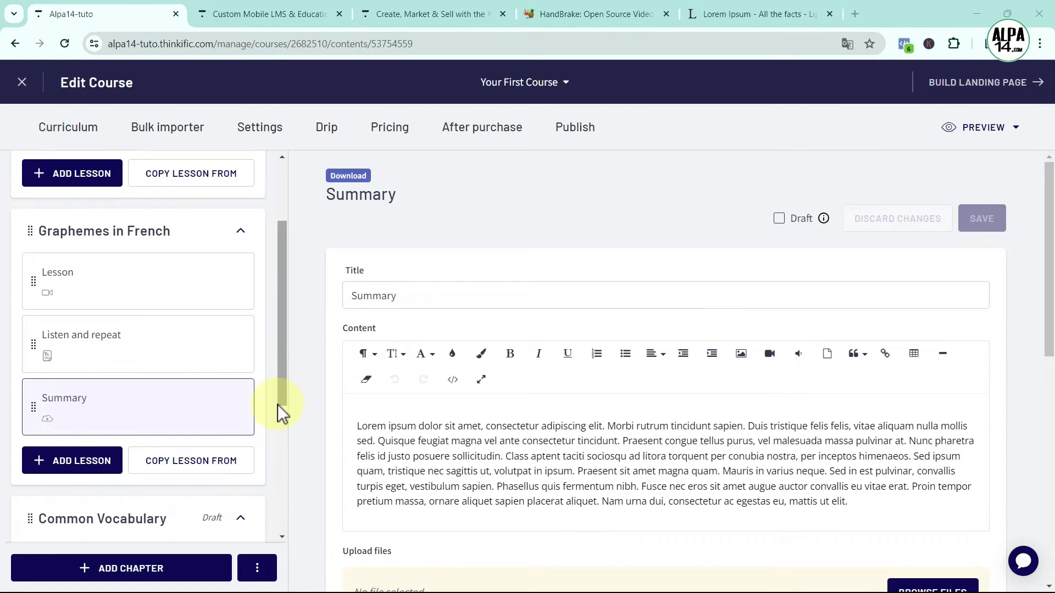
pyautogui.moveTo(283, 384); pyautogui.dragTo(180, 455)
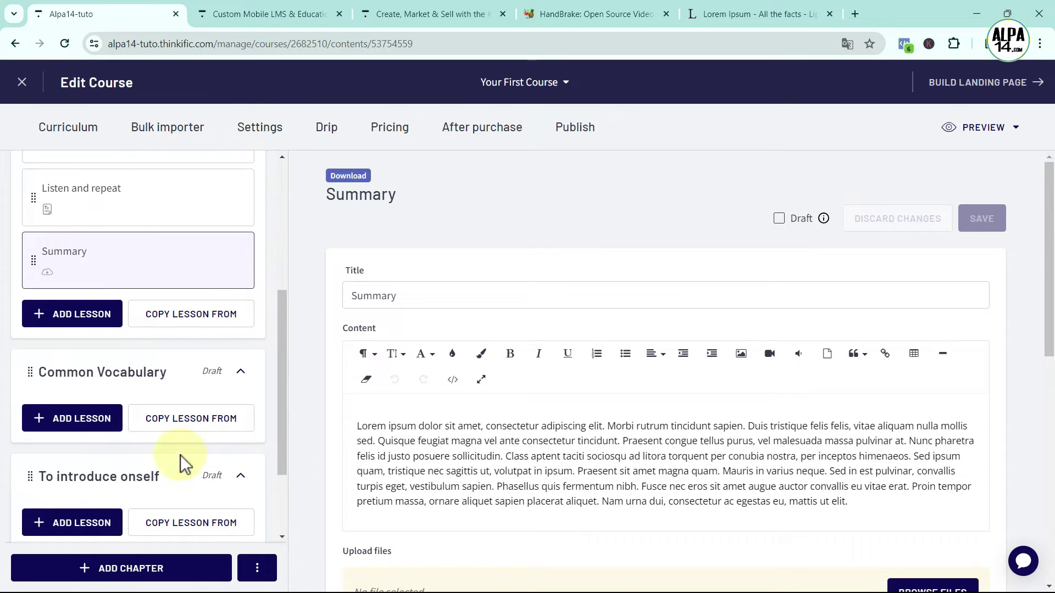
pyautogui.click(83, 431)
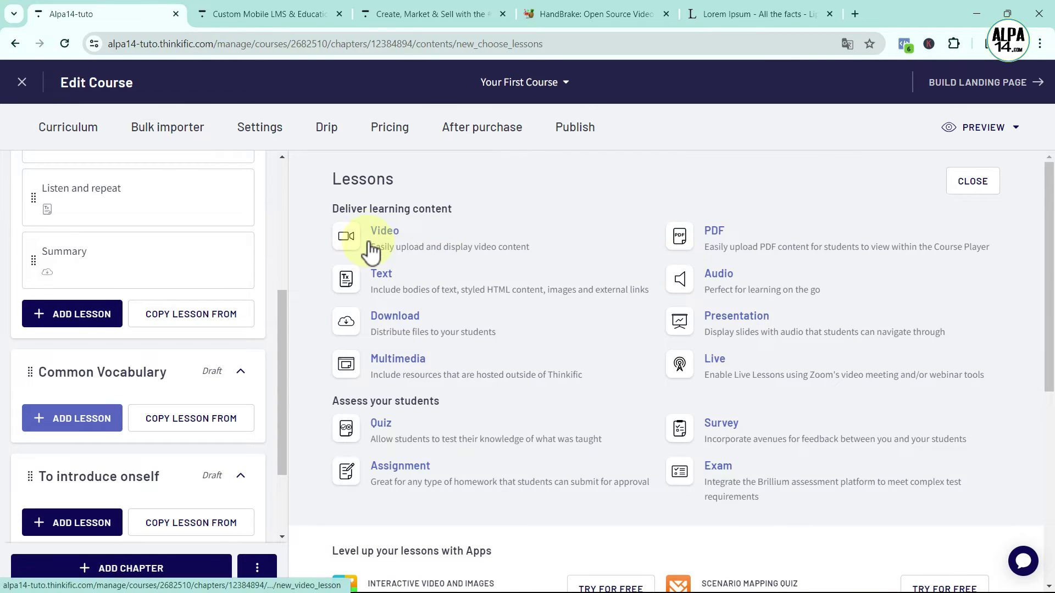
pyautogui.click(357, 235)
pyautogui.moveTo(374, 296); pyautogui.dragTo(316, 295)
pyautogui.press('BackSpace')
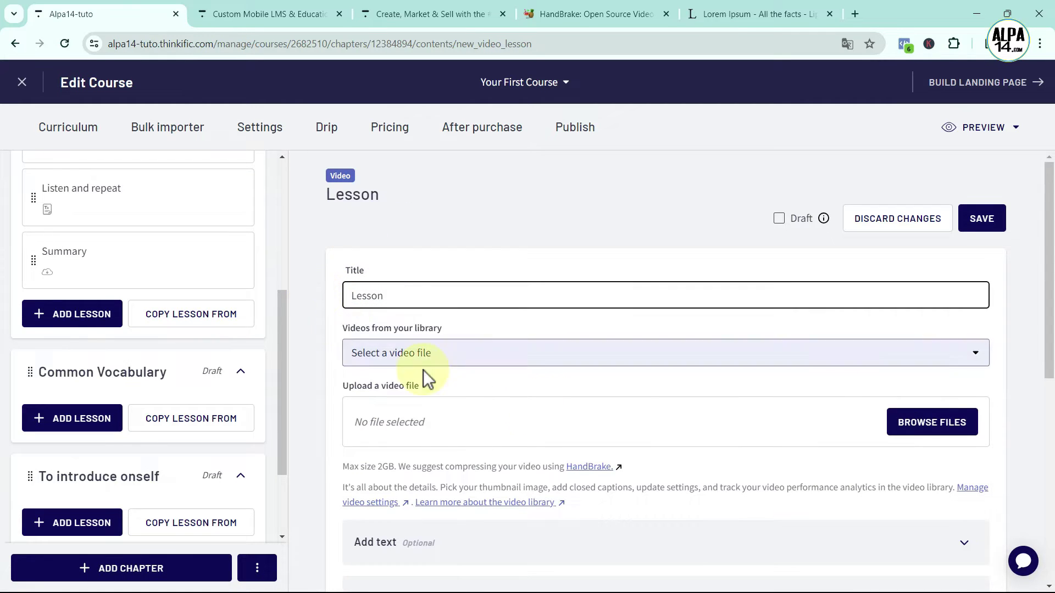
# Upload vocab-video.mp4 to the lesson and save it
pyautogui.click(897, 430)
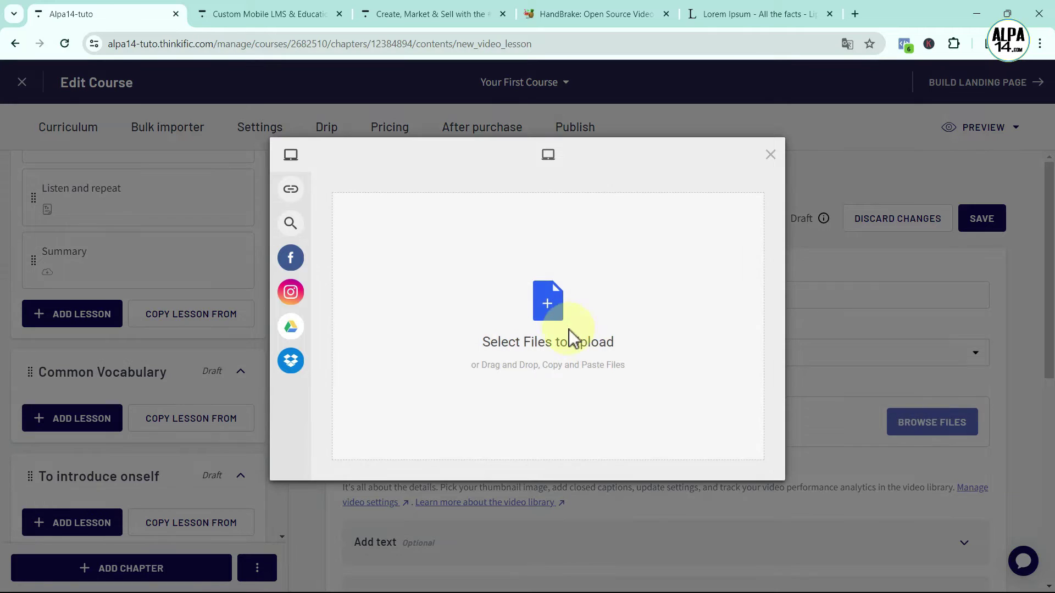
pyautogui.click(549, 308)
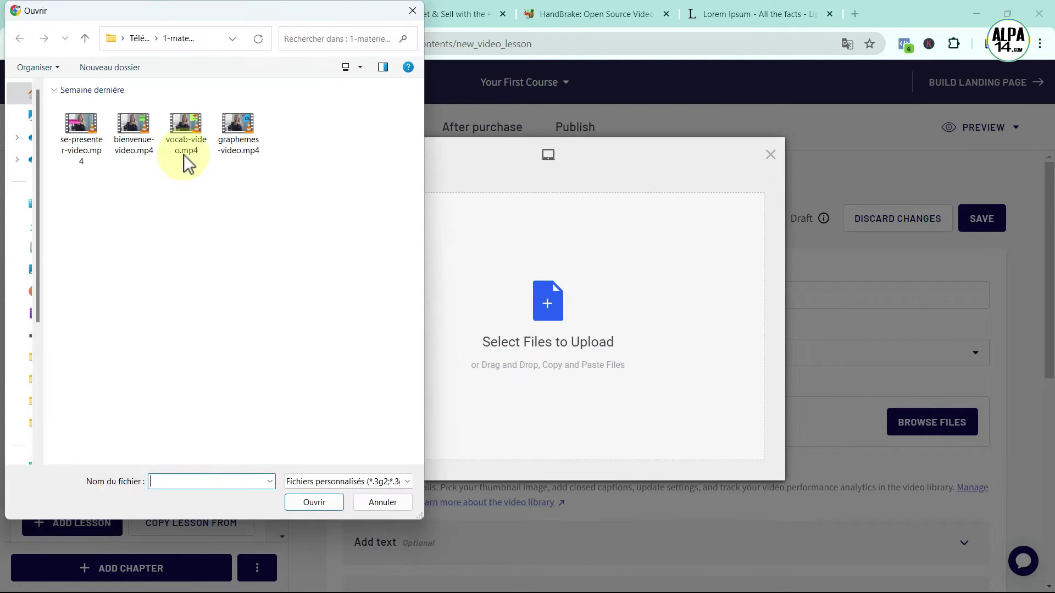
pyautogui.click(185, 144)
pyautogui.click(323, 504)
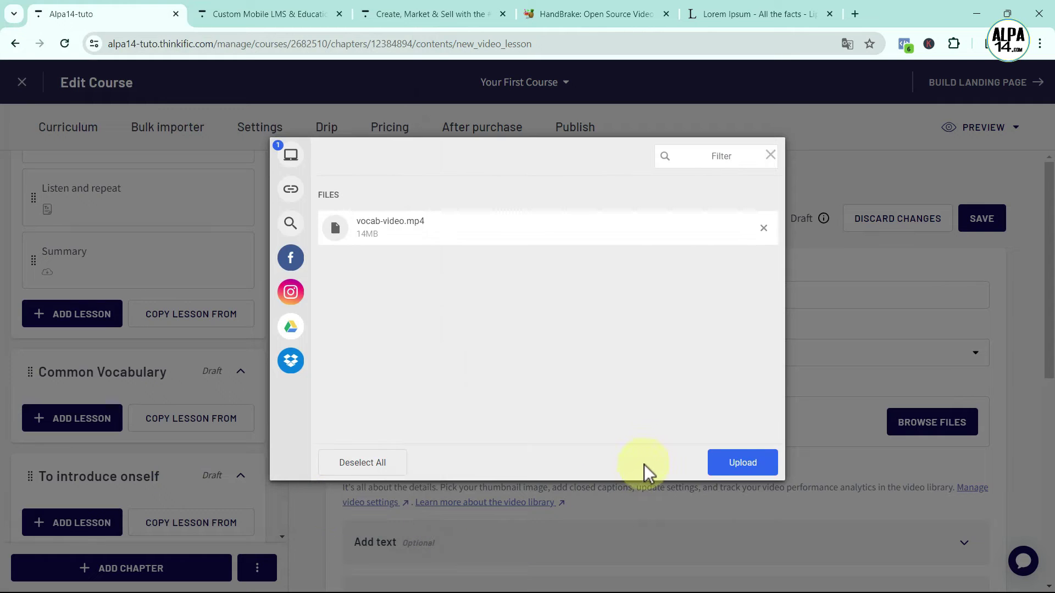
pyautogui.click(714, 462)
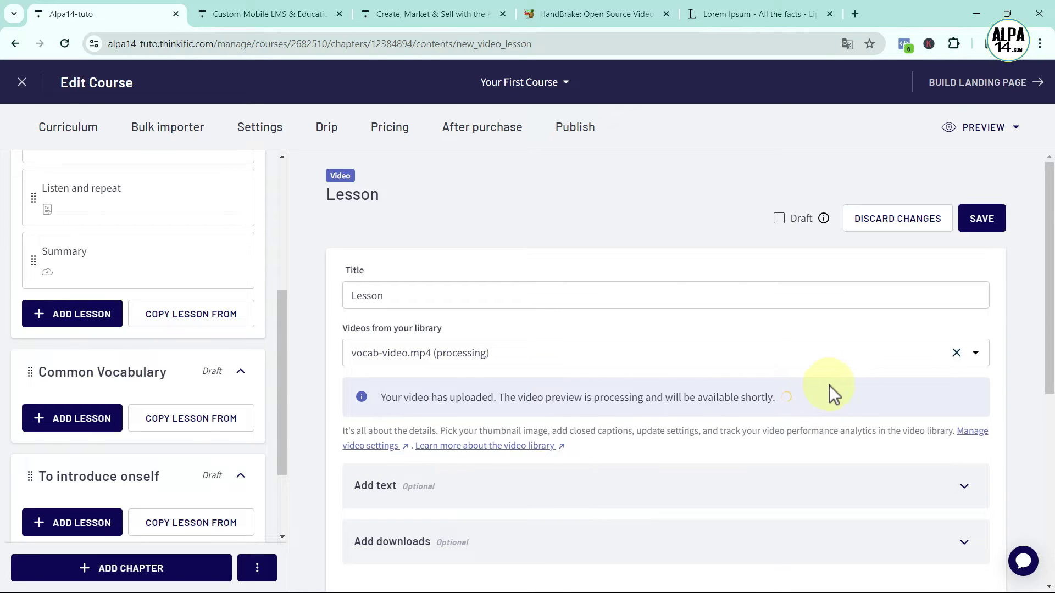
pyautogui.click(981, 219)
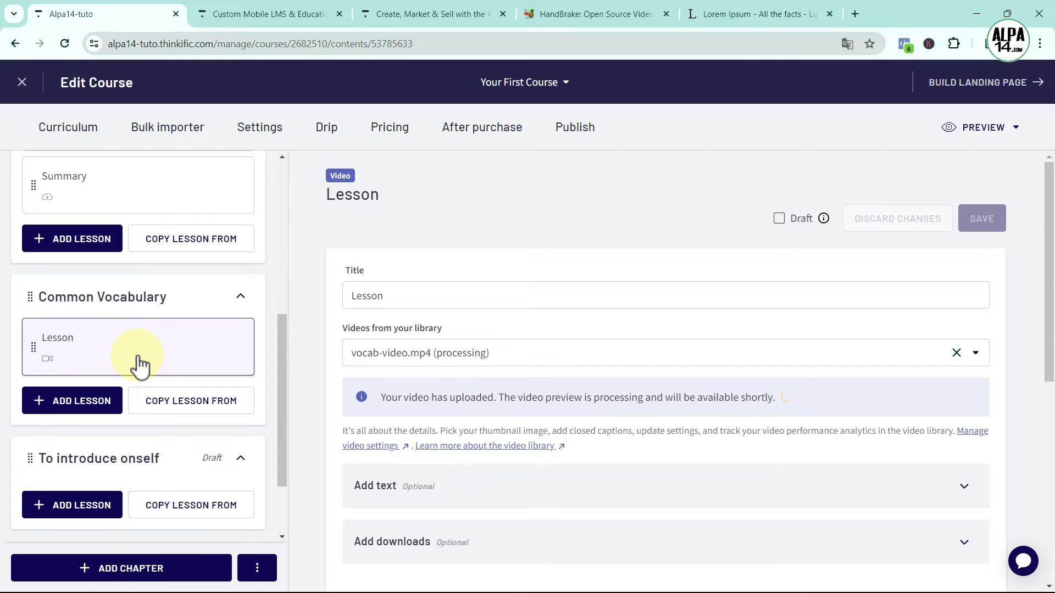
# Open the bulk importer and start a file upload for the Common Vocabulary chapter
pyautogui.click(159, 132)
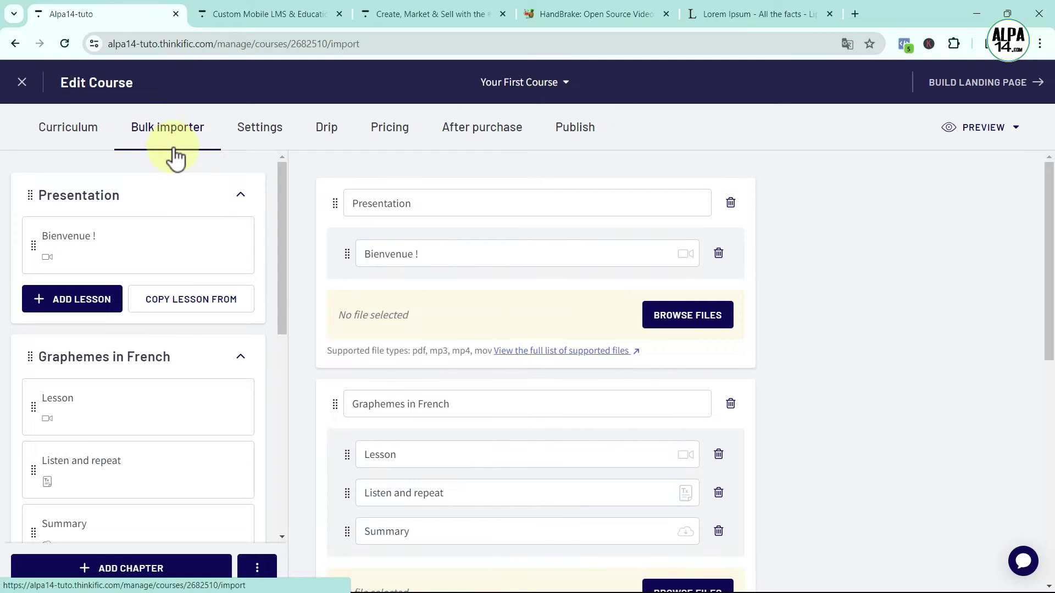
pyautogui.scroll(-6, 535, 434)
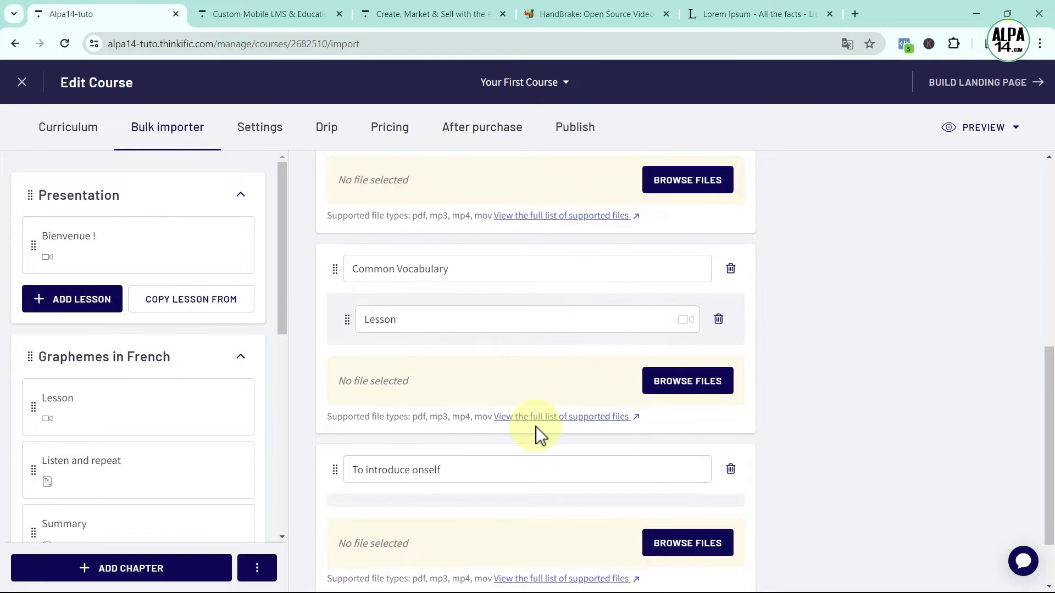
pyautogui.scroll(-1, 536, 426)
pyautogui.scroll(5, 536, 426)
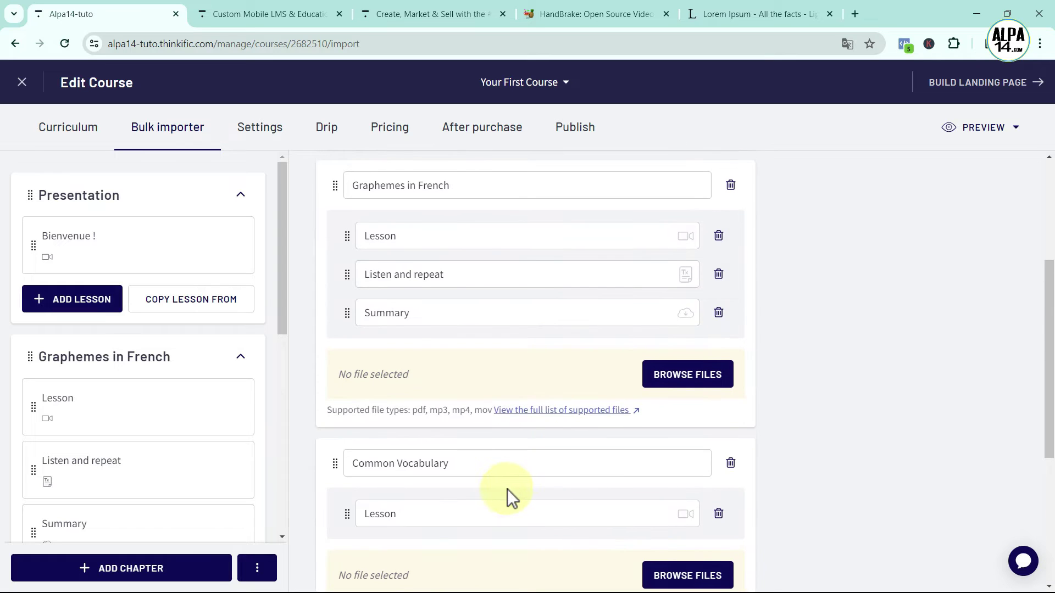
pyautogui.scroll(-2, 541, 470)
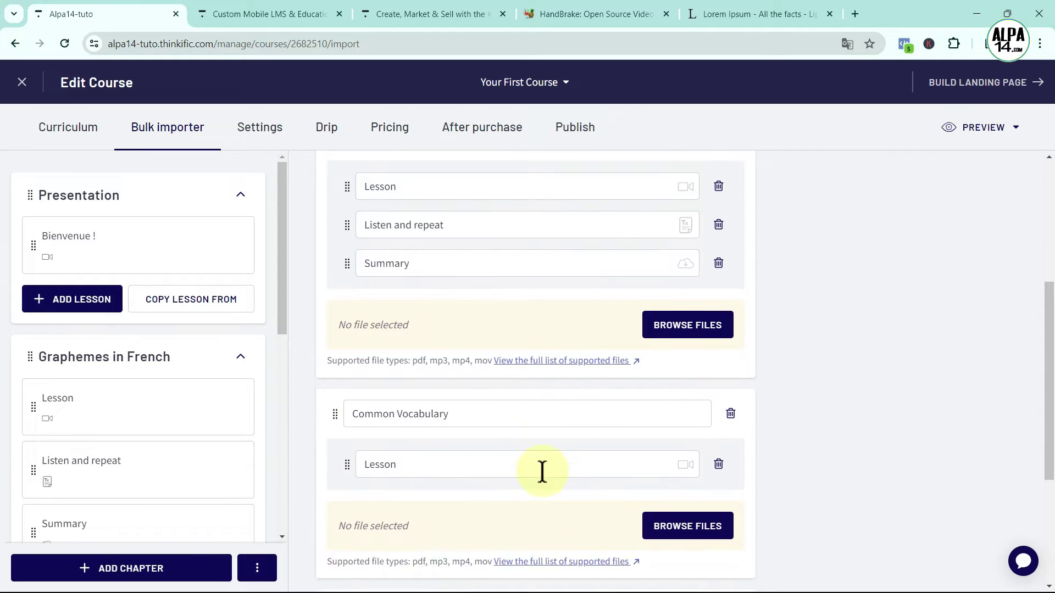
pyautogui.click(687, 440)
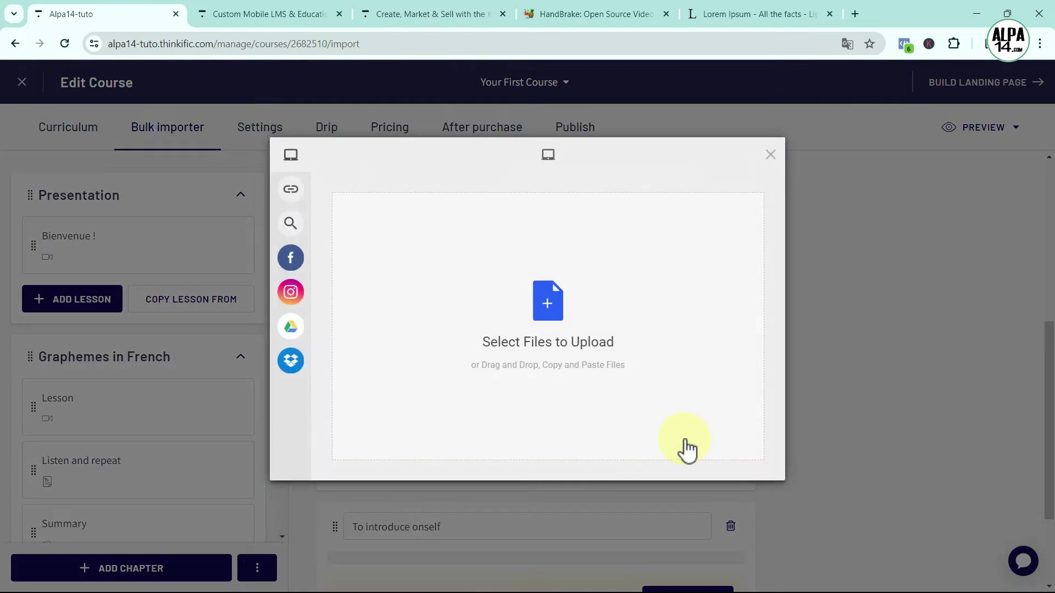
# Choose the seven MP3s: voiture, livre, maison, table, chaise, fourchette and couteau
pyautogui.click(537, 308)
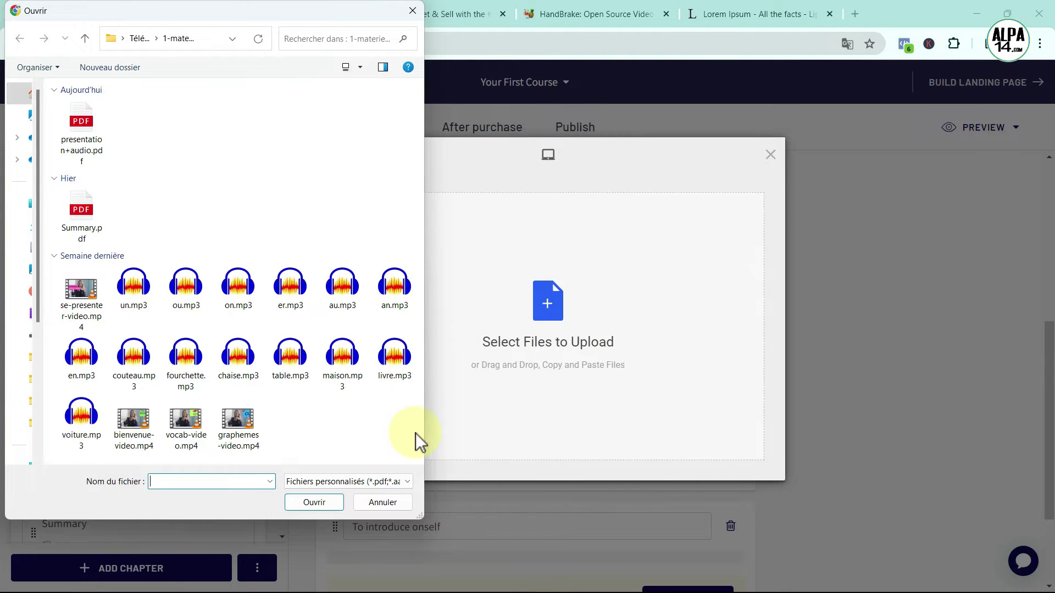
pyautogui.click(71, 418)
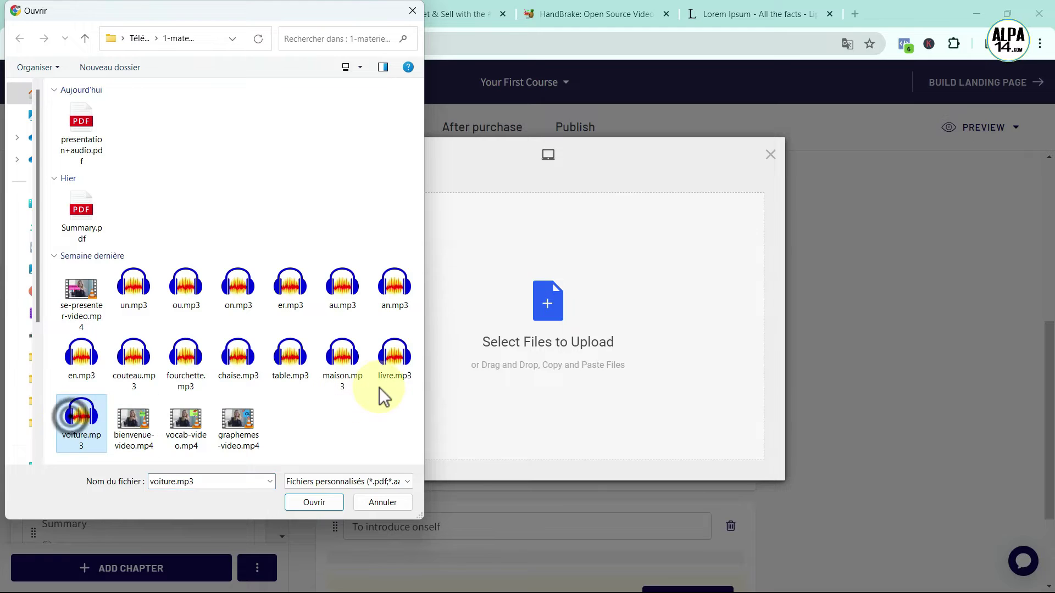
pyautogui.keyDown('ctrl'); pyautogui.click(380, 379); pyautogui.keyUp('ctrl')
pyautogui.keyDown('ctrl'); pyautogui.click(346, 368); pyautogui.keyUp('ctrl')
pyautogui.keyDown('ctrl'); pyautogui.click(287, 370); pyautogui.keyUp('ctrl')
pyautogui.keyDown('ctrl'); pyautogui.click(231, 368); pyautogui.keyUp('ctrl')
pyautogui.keyDown('ctrl'); pyautogui.click(189, 365); pyautogui.keyUp('ctrl')
pyautogui.keyDown('ctrl'); pyautogui.click(136, 358); pyautogui.keyUp('ctrl')
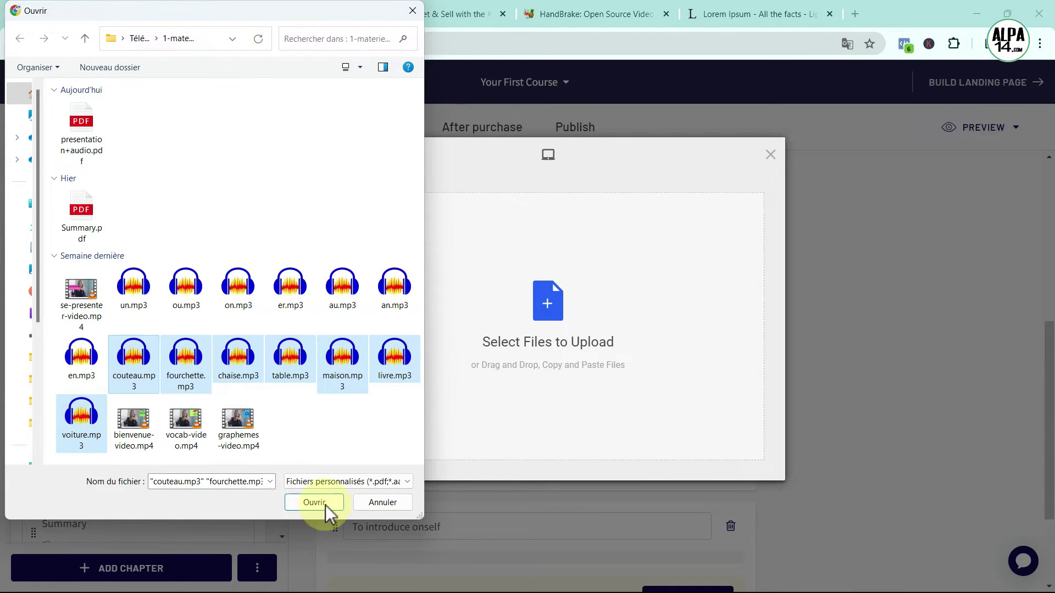
pyautogui.click(325, 503)
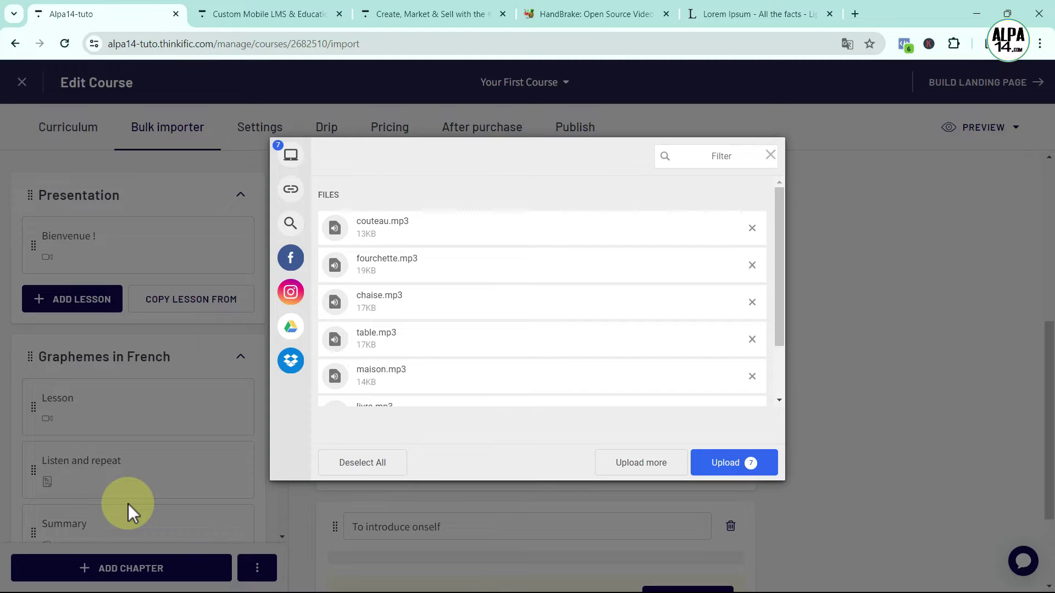
# Upload the seven files as audio lessons in Common Vocabulary
pyautogui.click(718, 467)
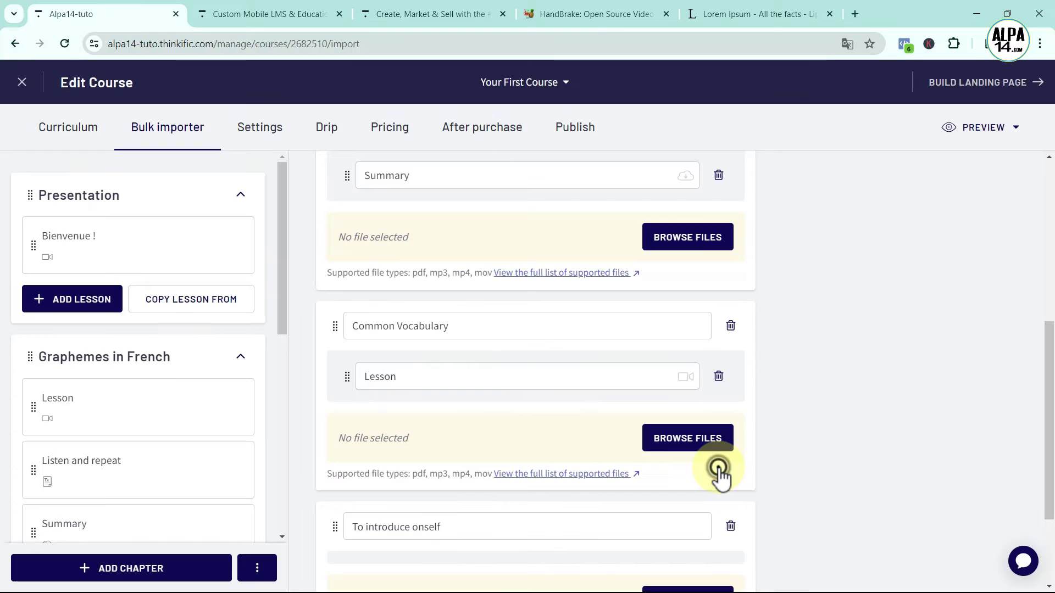
pyautogui.scroll(-8, 217, 428)
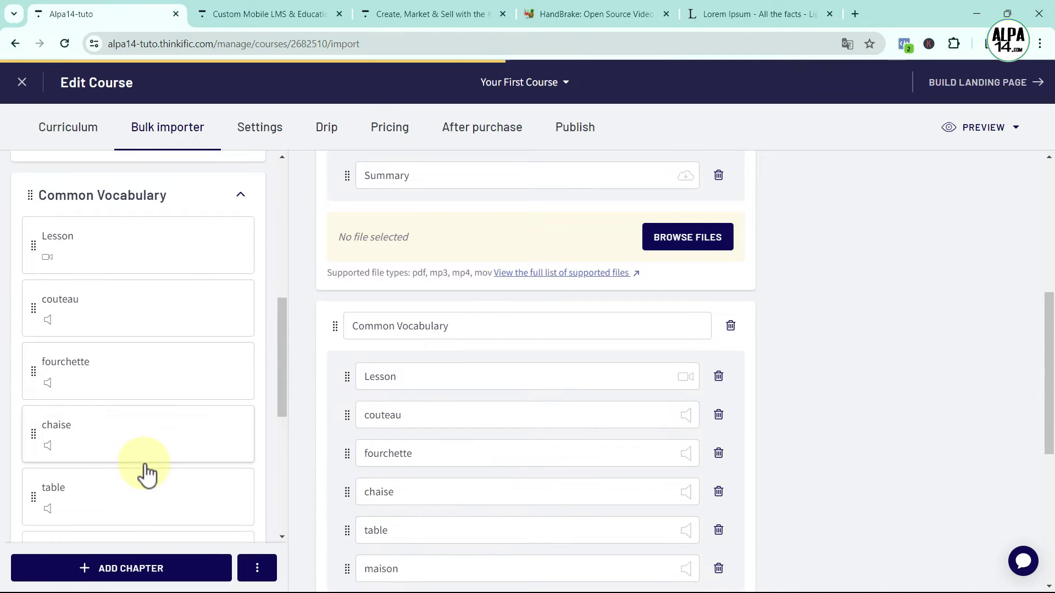
pyautogui.scroll(-5, 224, 428)
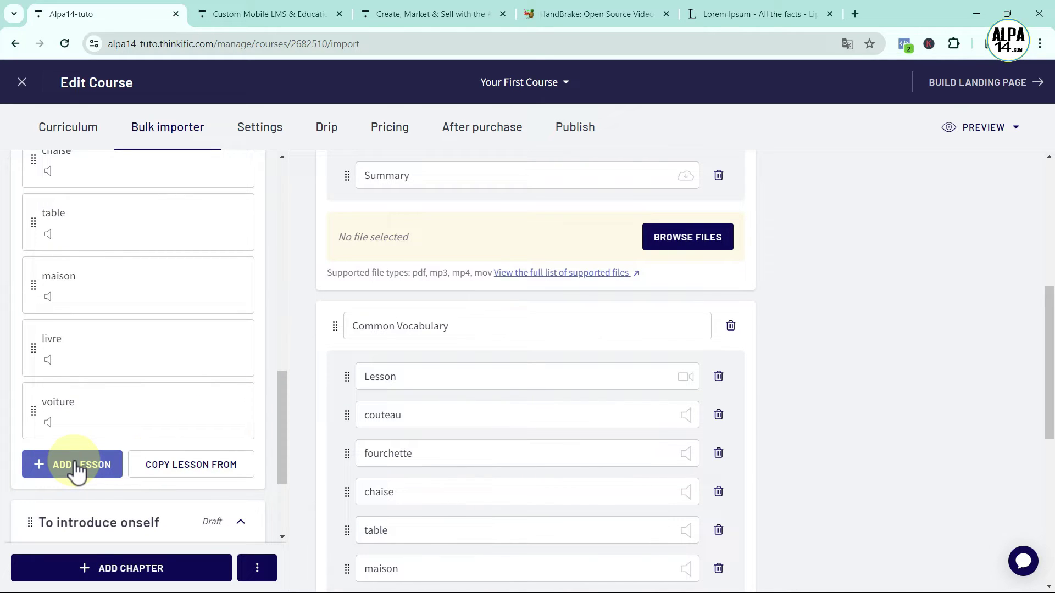
# Add a quiz lesson to Common Vocabulary and rename it from New Lesson to 'Quiz'
pyautogui.click(77, 467)
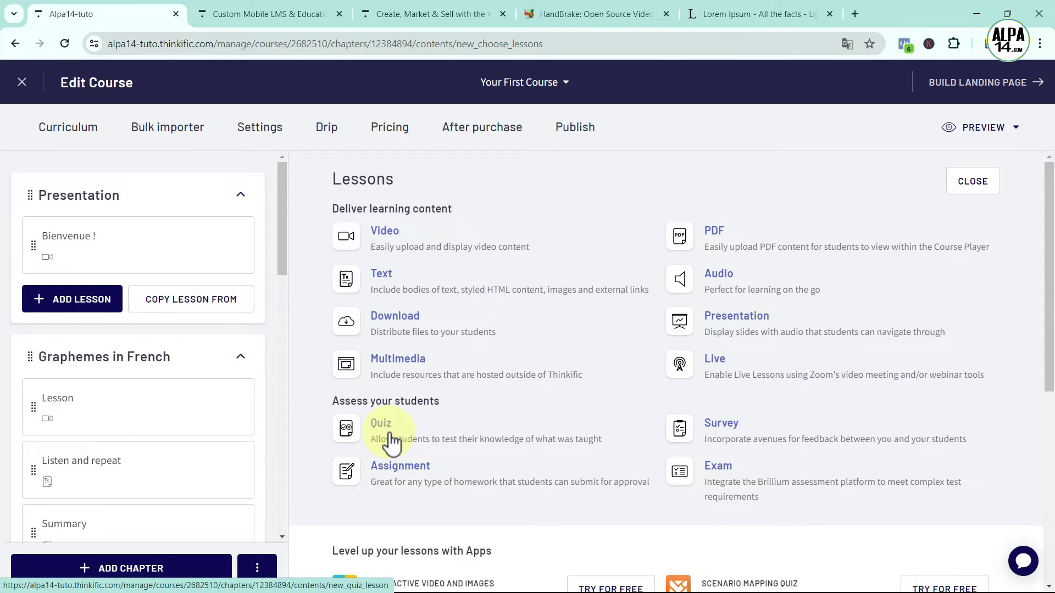
pyautogui.click(348, 428)
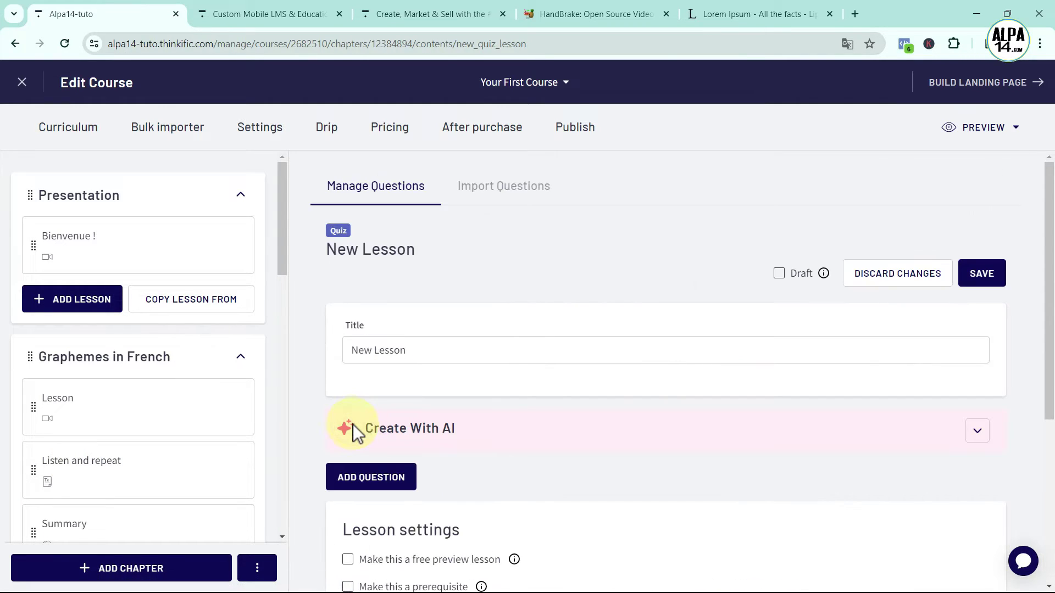
pyautogui.tripleClick(416, 351)
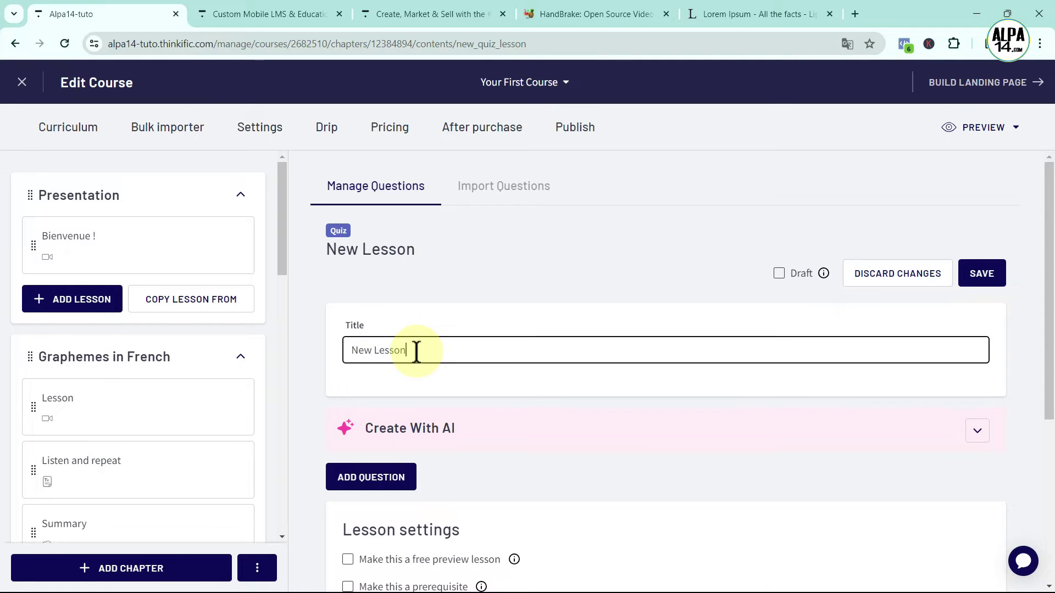
pyautogui.press('BackSpace')
pyautogui.write('Quiz')
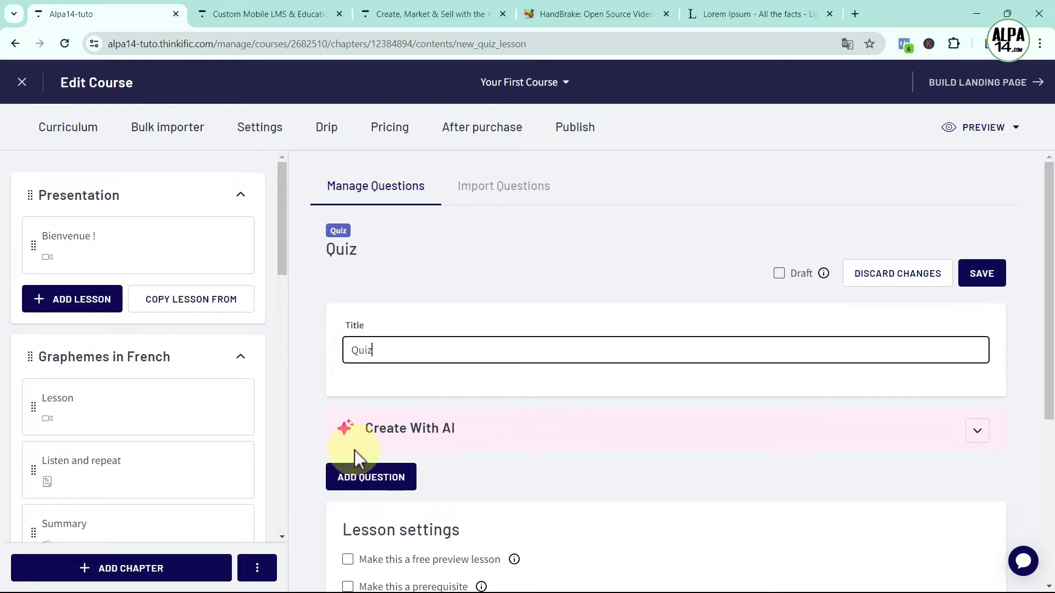
pyautogui.scroll(-1, 465, 476)
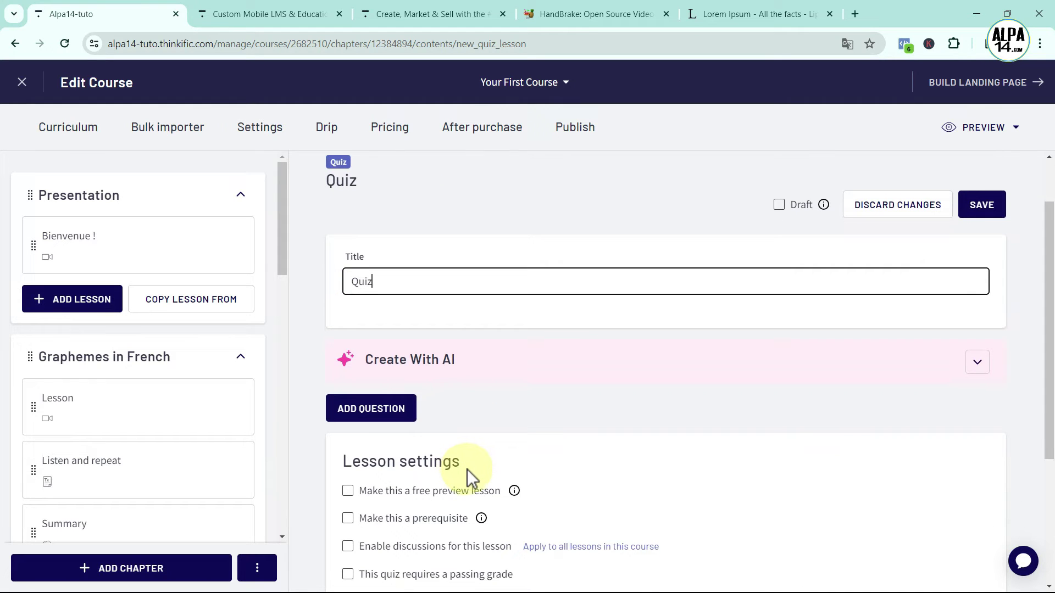
# Add Question 1 to the quiz and keep its type as One correct answer
pyautogui.click(385, 414)
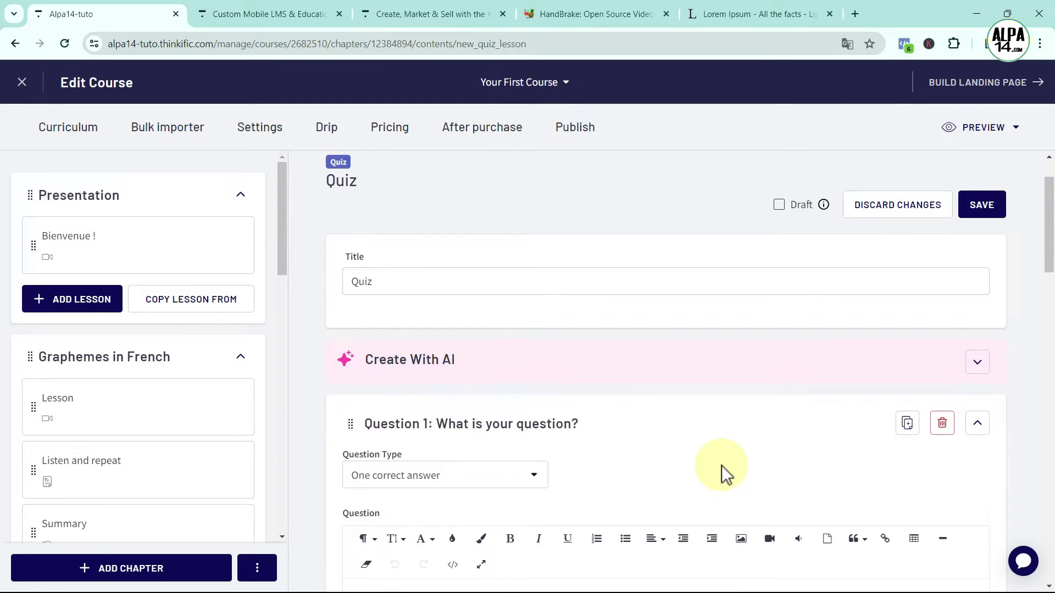
pyautogui.scroll(-2, 721, 466)
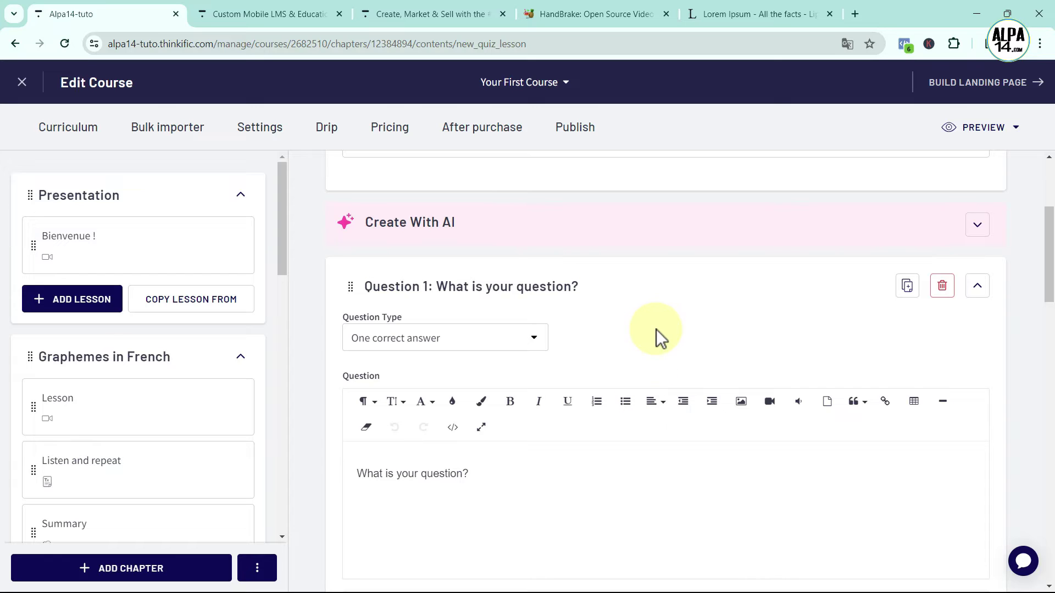
pyautogui.click(533, 338)
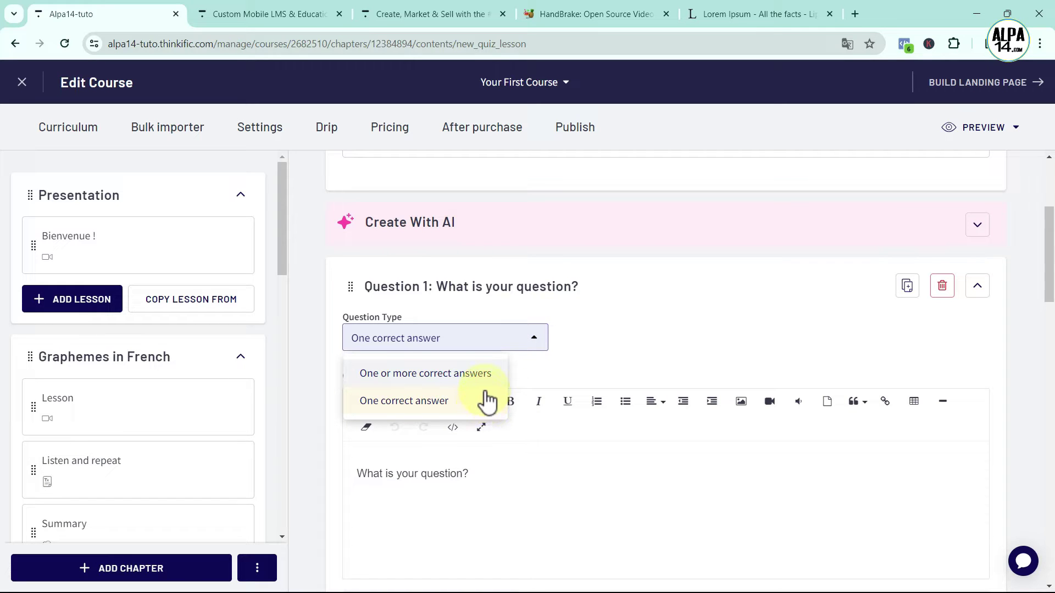
pyautogui.click(419, 407)
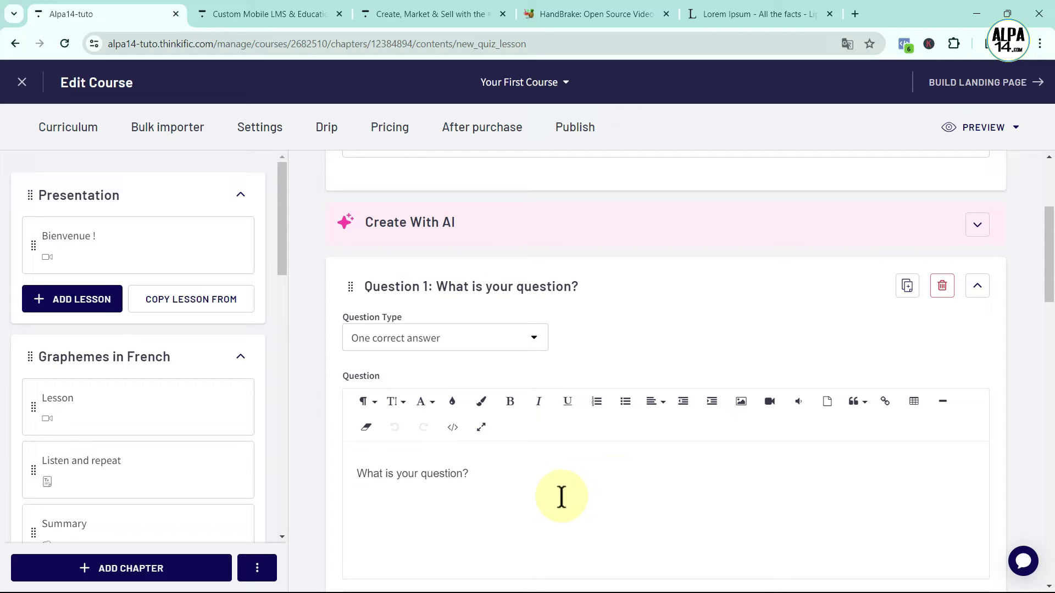
# Move the correct-answer mark from Choice 1 (Yes) to Choice 2 (No)
pyautogui.scroll(-2, 496, 482)
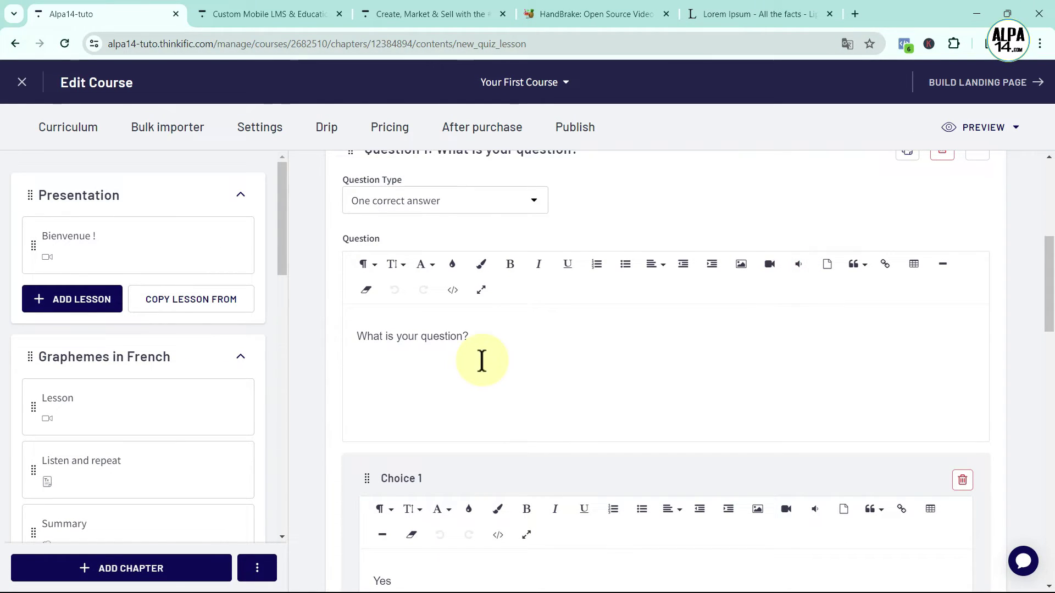
pyautogui.scroll(-3, 494, 361)
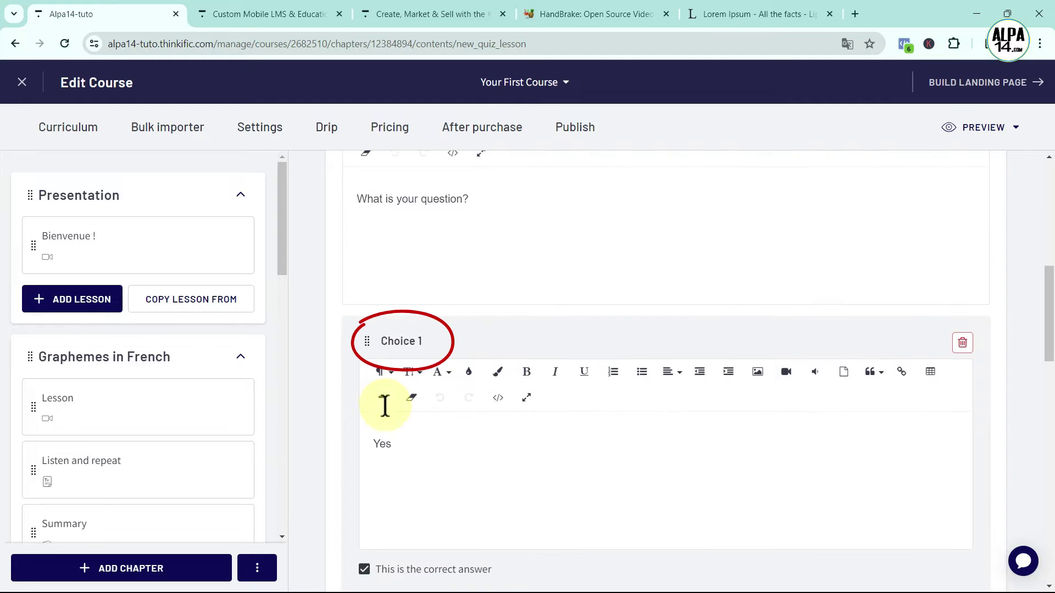
pyautogui.scroll(-3, 506, 449)
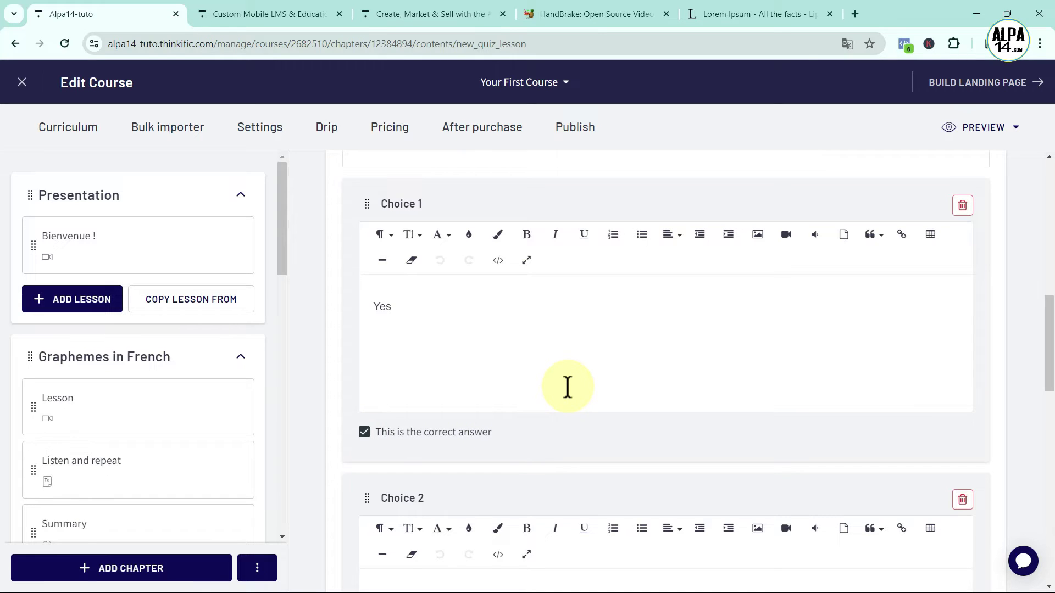
pyautogui.scroll(-3, 567, 387)
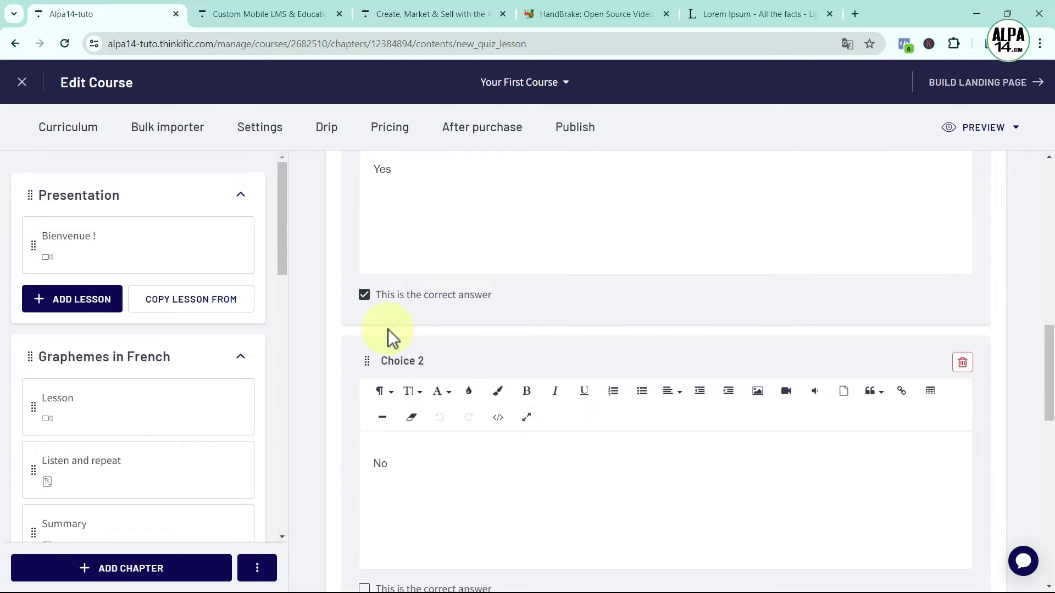
pyautogui.click(363, 295)
pyautogui.scroll(-3, 495, 440)
pyautogui.click(363, 450)
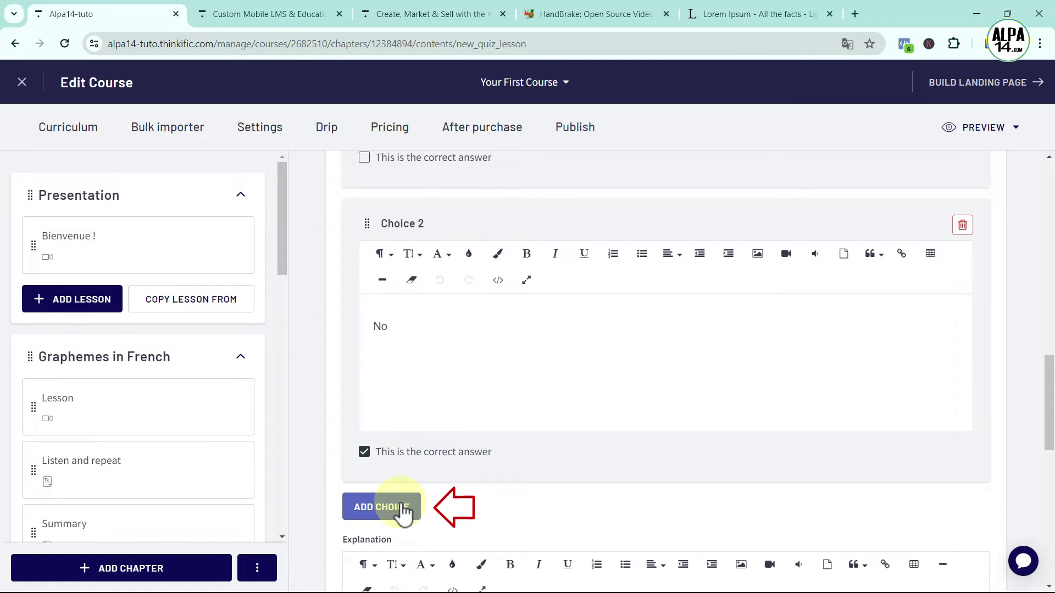
pyautogui.scroll(-3, 599, 525)
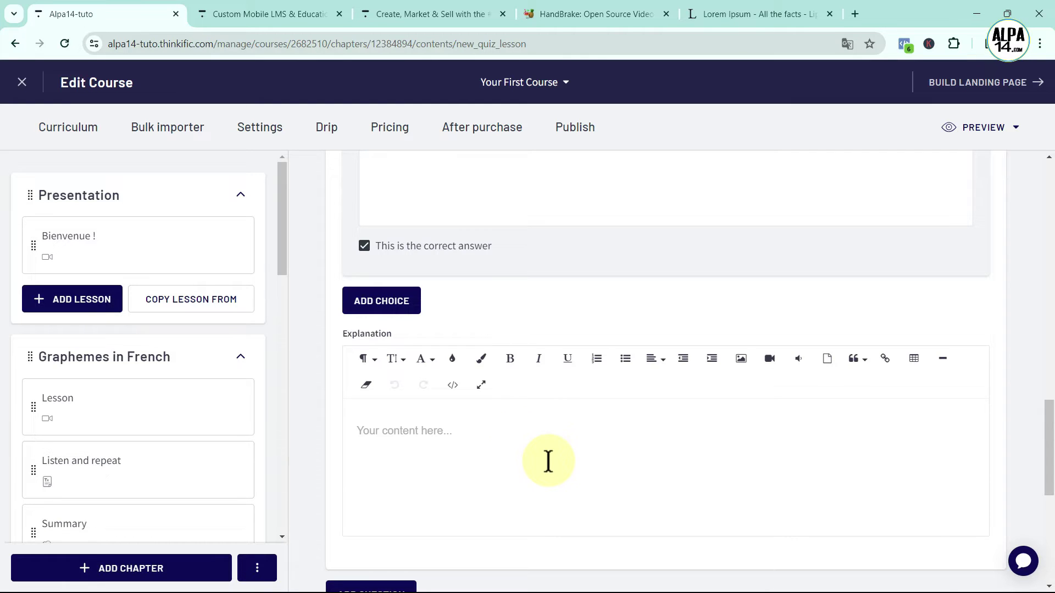
pyautogui.scroll(9, 541, 446)
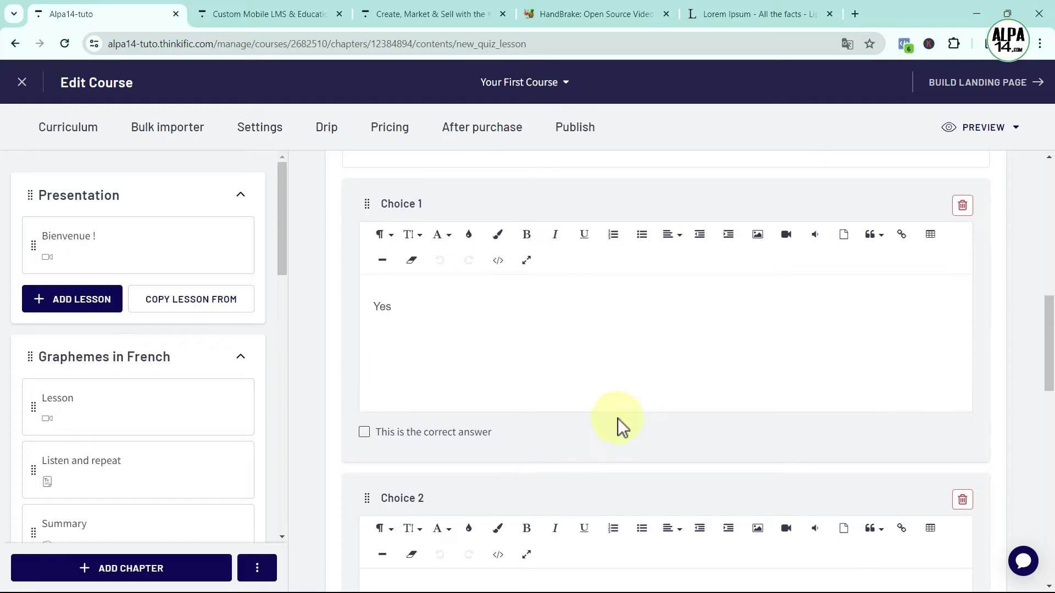
pyautogui.scroll(5, 645, 406)
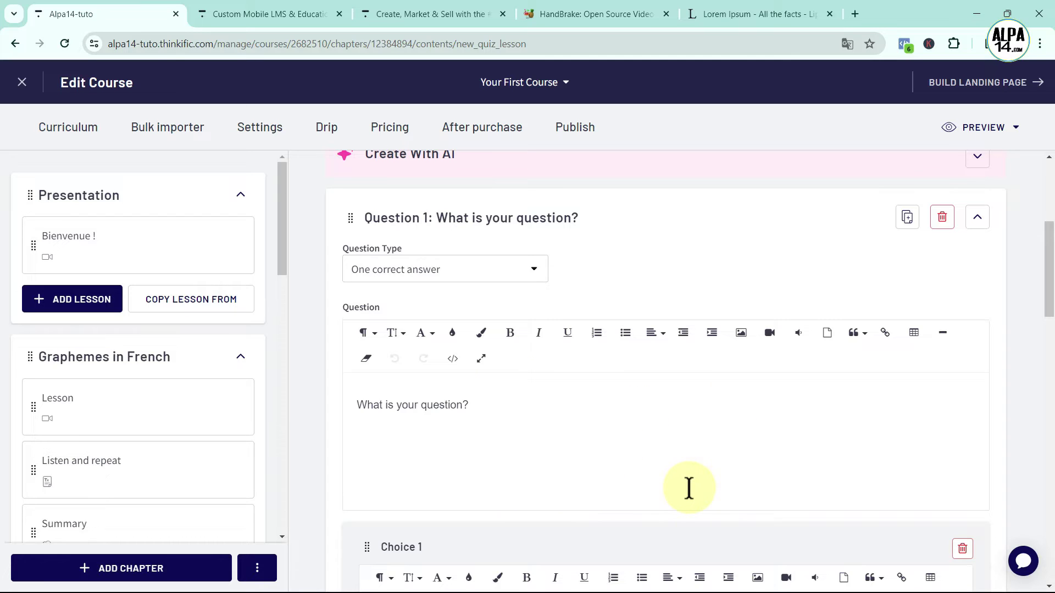
pyautogui.scroll(-1, 669, 462)
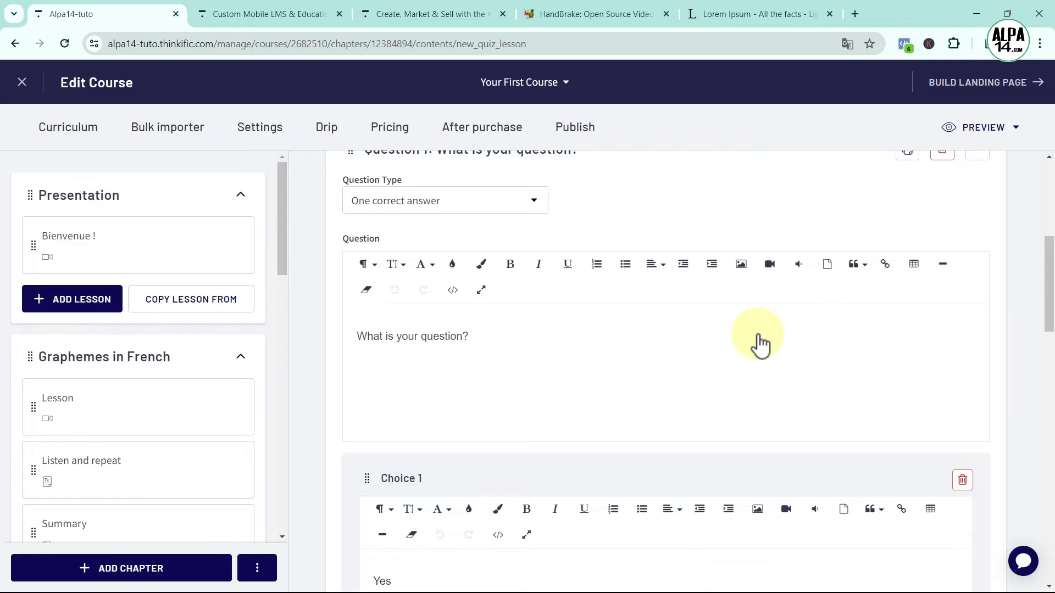
# Replace the placeholder question text with the uploaded 1-voiture.png car image
pyautogui.moveTo(357, 335); pyautogui.dragTo(490, 336)
pyautogui.press('BackSpace')
pyautogui.click(742, 264)
pyautogui.click(816, 355)
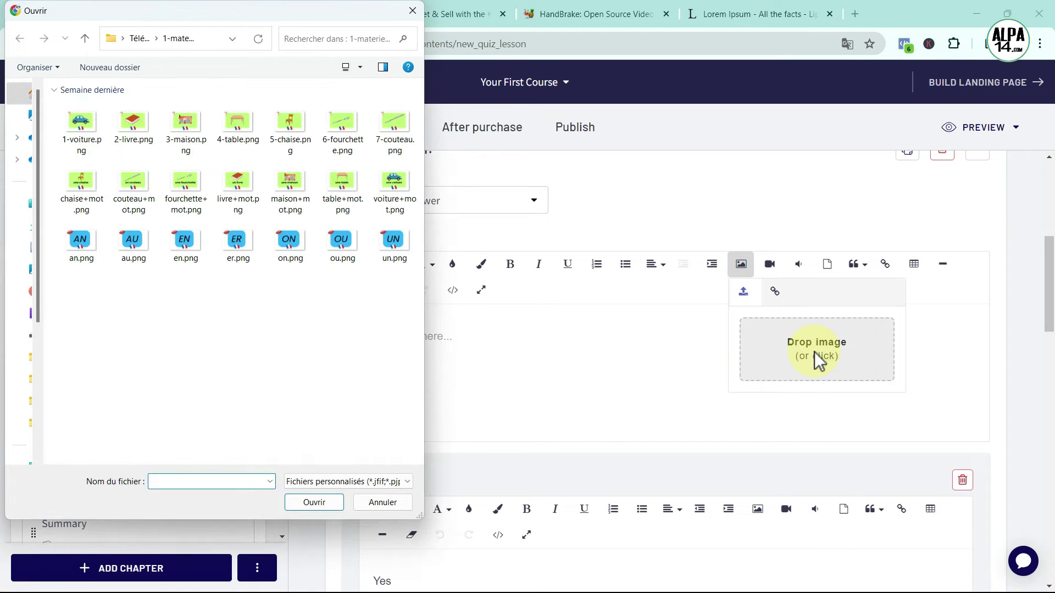
pyautogui.click(82, 126)
pyautogui.click(312, 503)
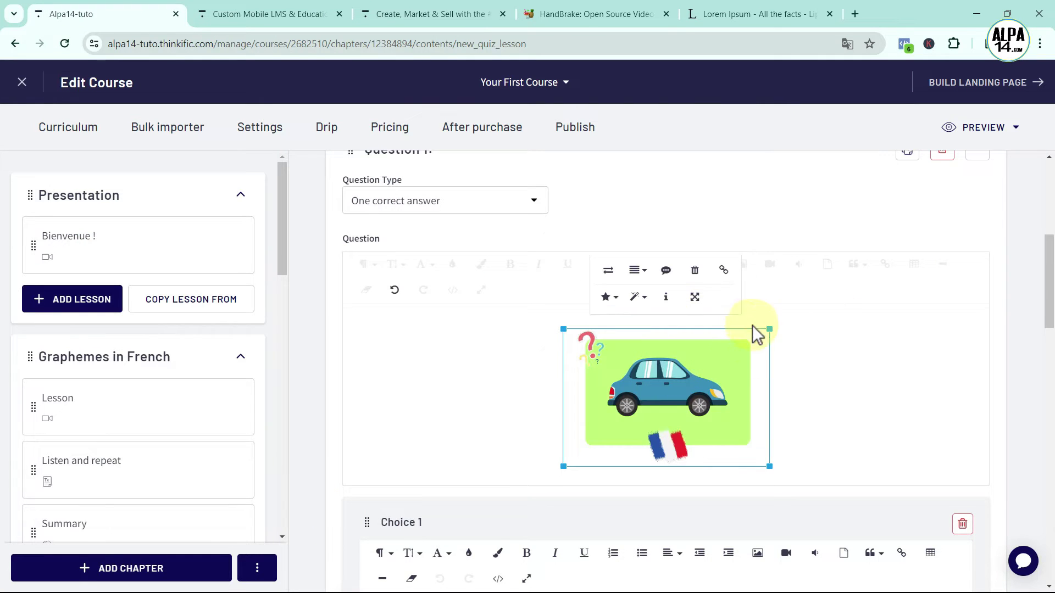
pyautogui.click(845, 324)
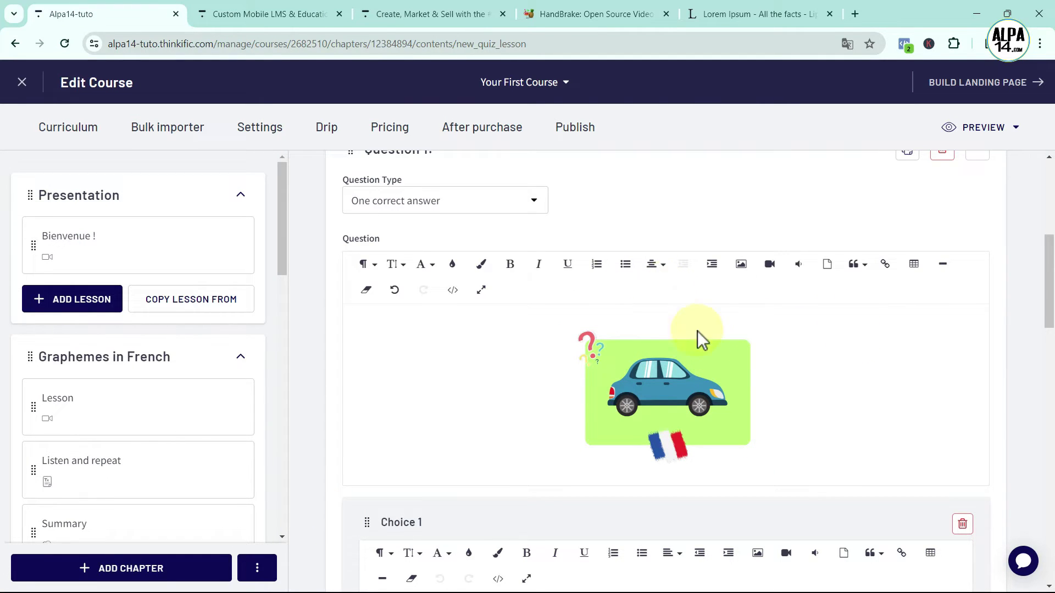
# Add 'What is it ? / Qu'est-ce que c'est ?' below the image in bold red
pyautogui.click(708, 392)
pyautogui.click(788, 407)
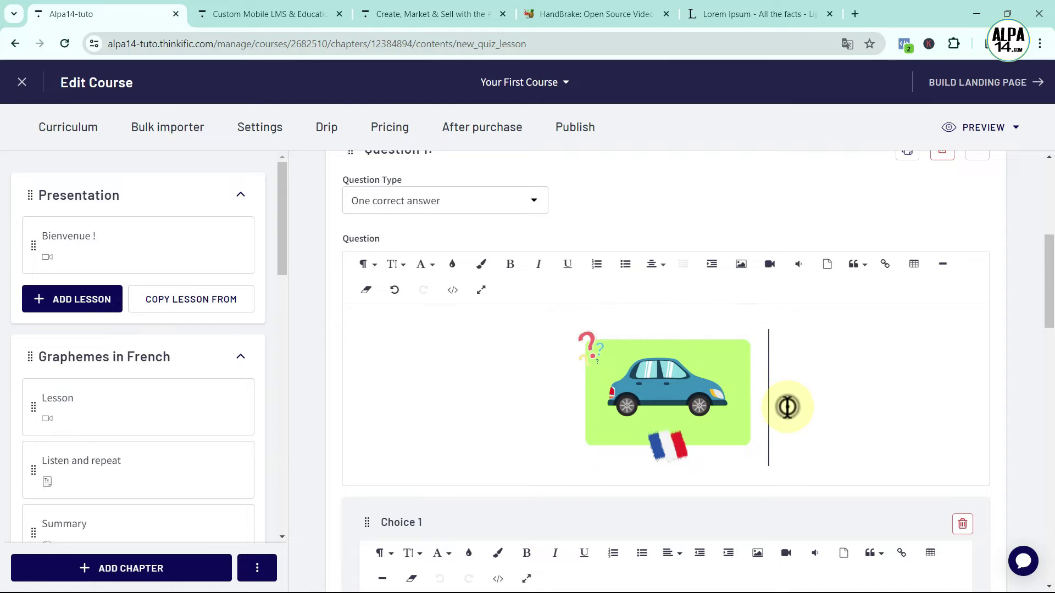
pyautogui.press('Return')
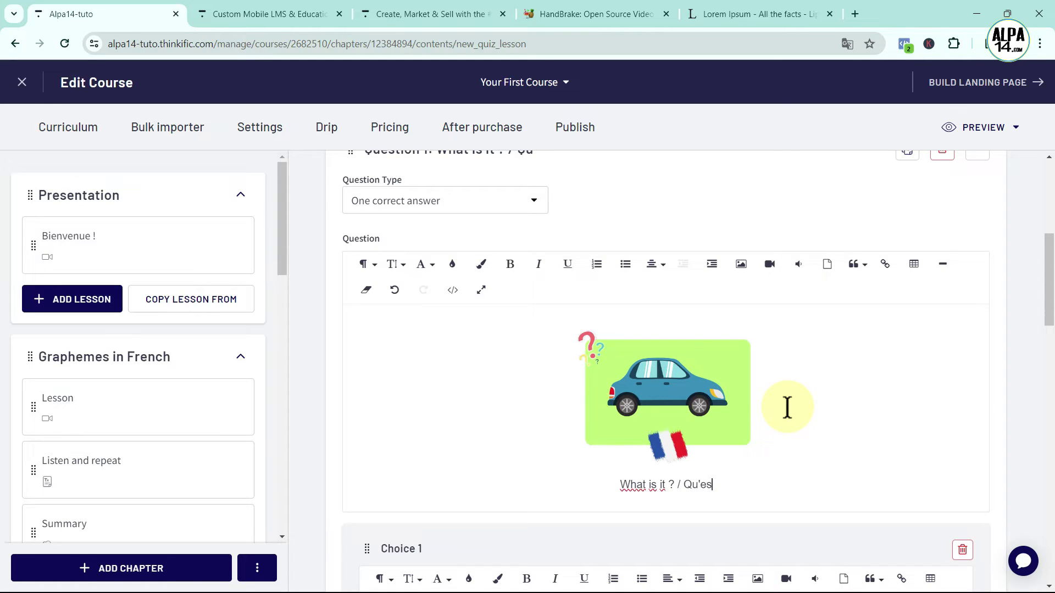
pyautogui.write('ce que ')
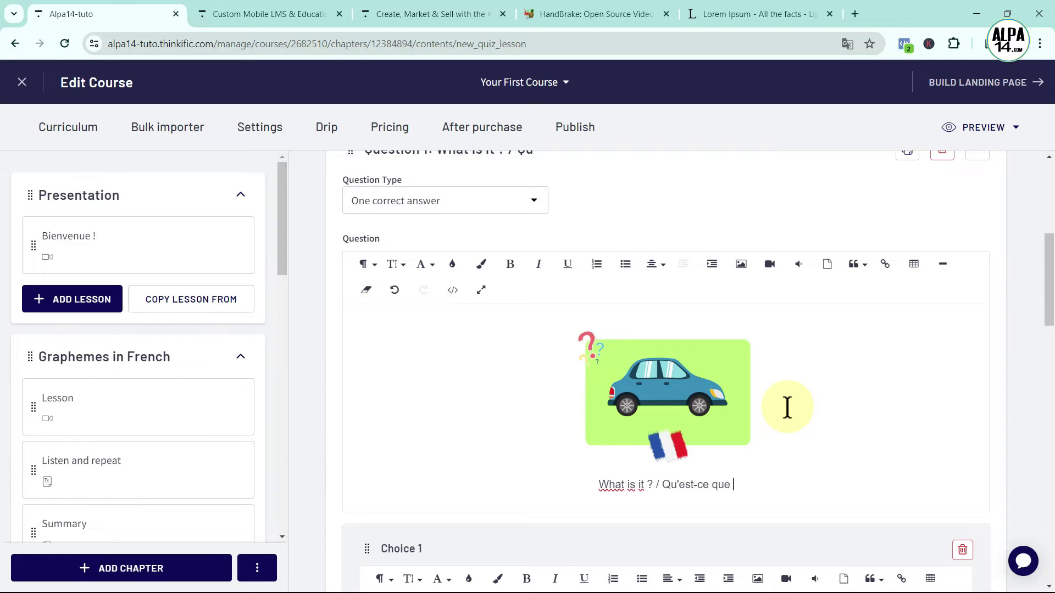
pyautogui.write("c'est ?")
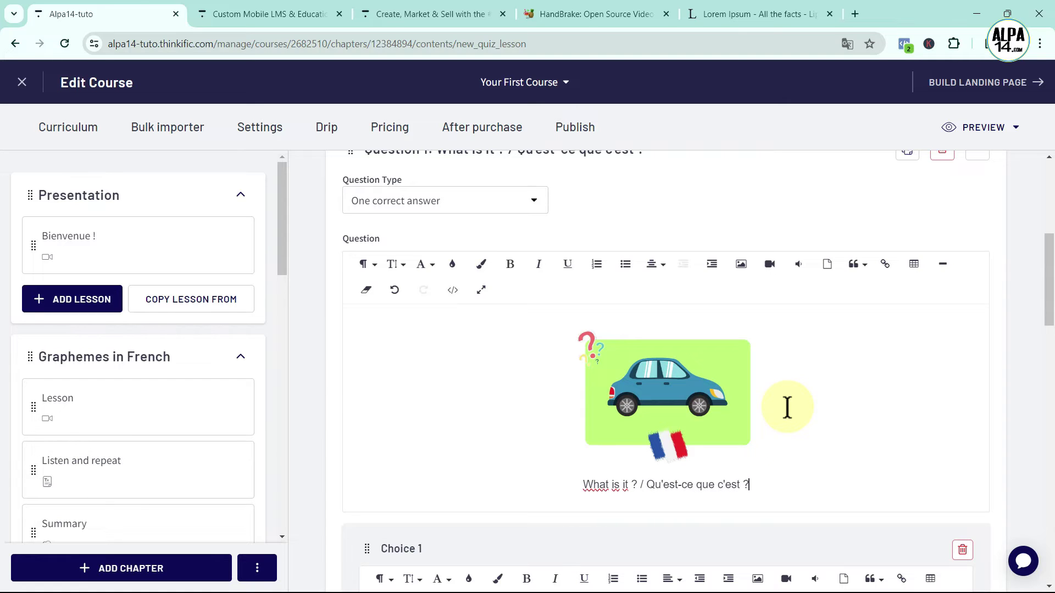
pyautogui.moveTo(765, 486); pyautogui.dragTo(573, 483)
pyautogui.click(511, 265)
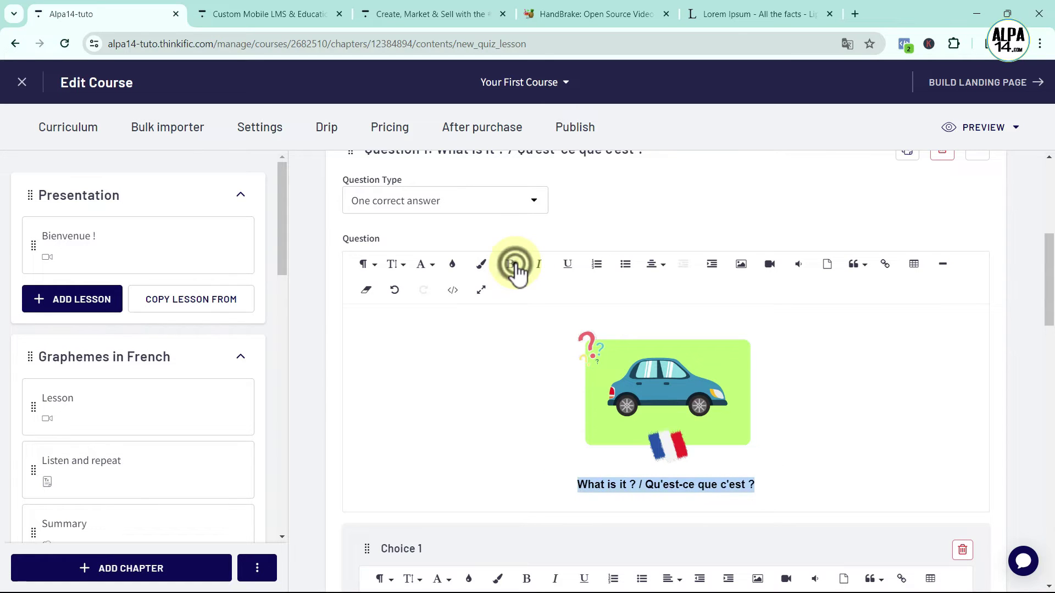
pyautogui.click(453, 264)
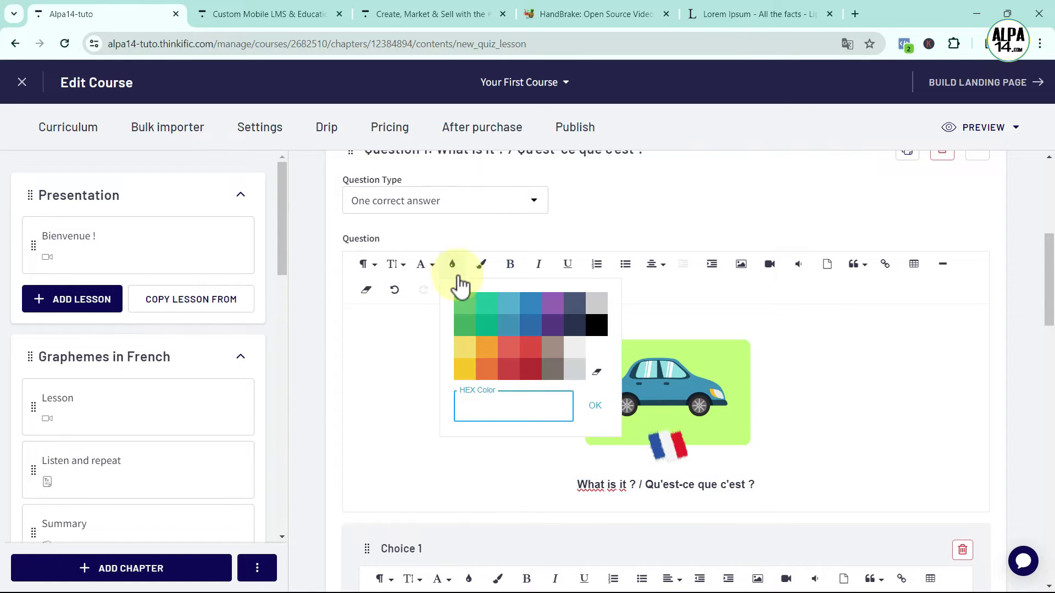
pyautogui.click(528, 367)
pyautogui.click(890, 463)
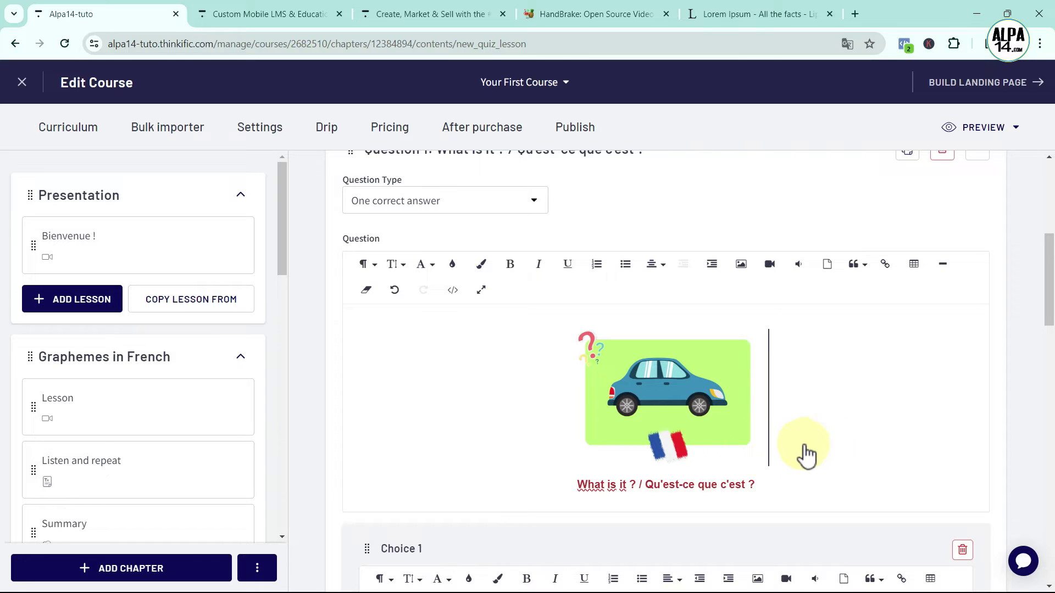
pyautogui.scroll(-1, 861, 449)
pyautogui.scroll(-4, 861, 449)
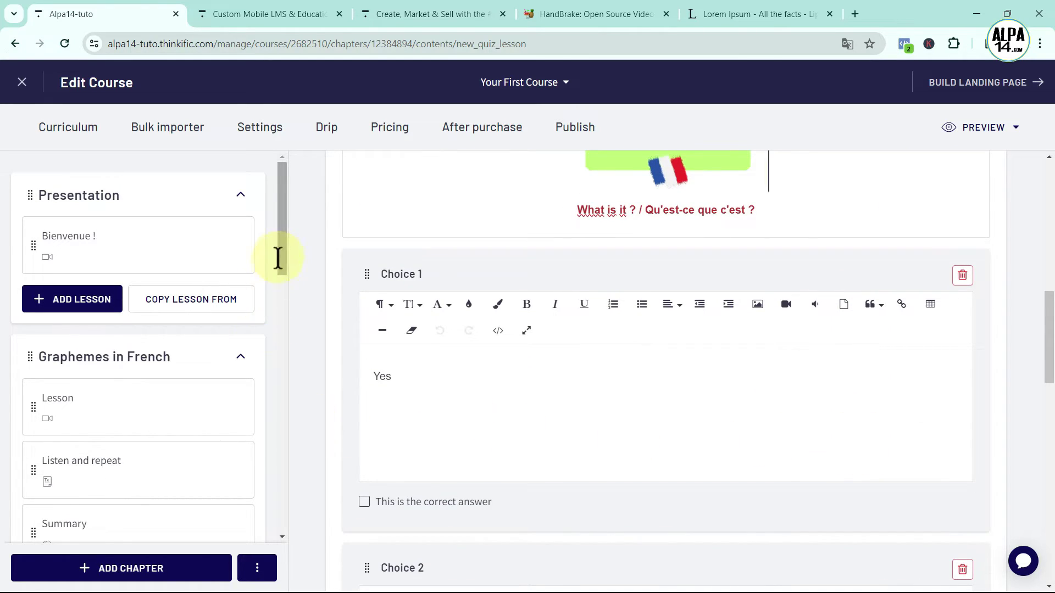
# Save the Quiz lesson with its car-image Question 1 so it joins the curriculum
pyautogui.moveTo(280, 251); pyautogui.dragTo(295, 329)
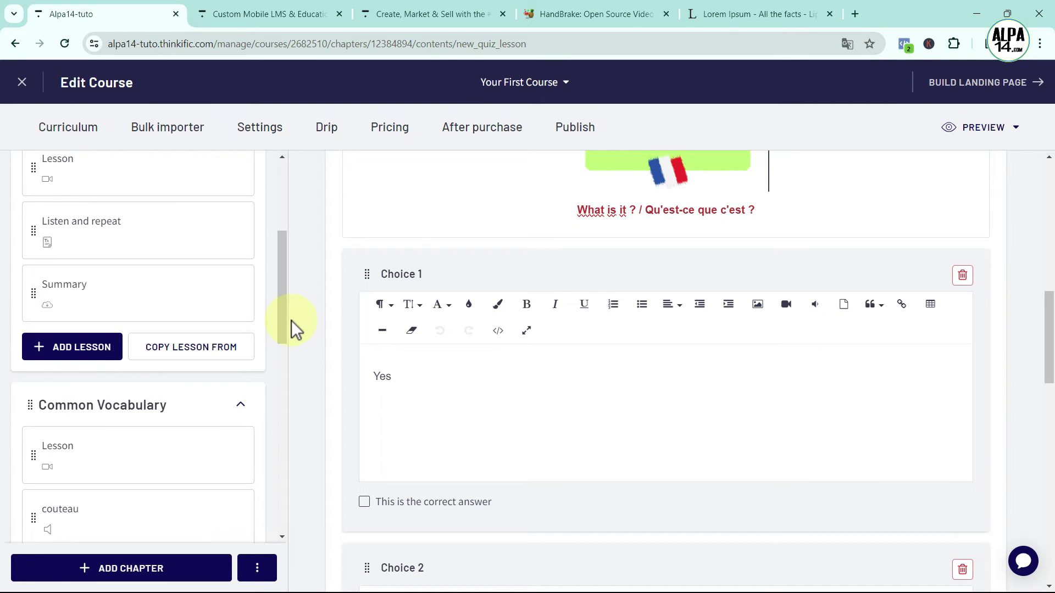
pyautogui.click(817, 311)
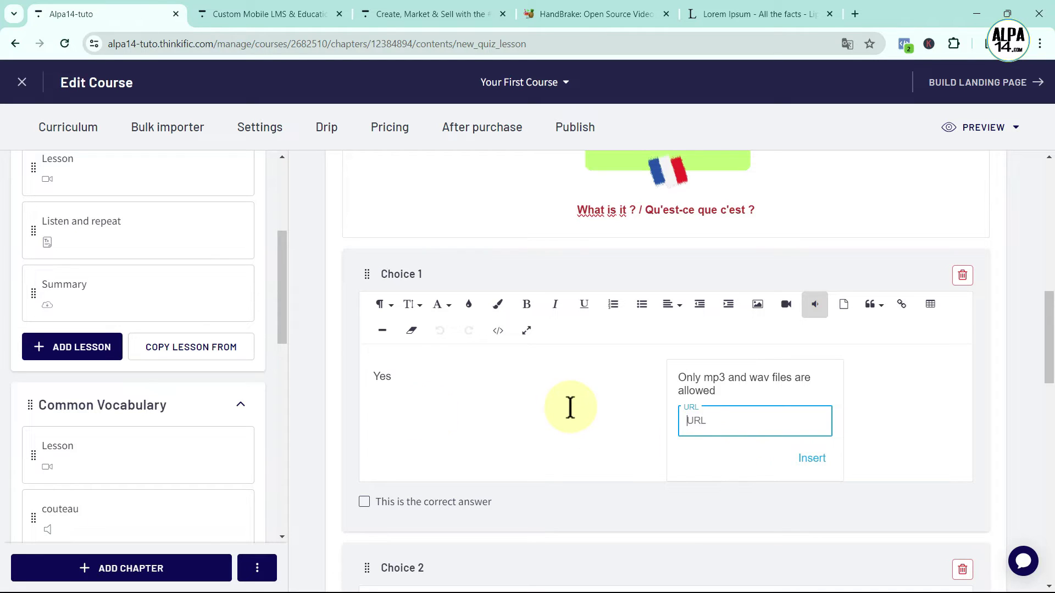
pyautogui.moveTo(276, 310); pyautogui.dragTo(273, 437)
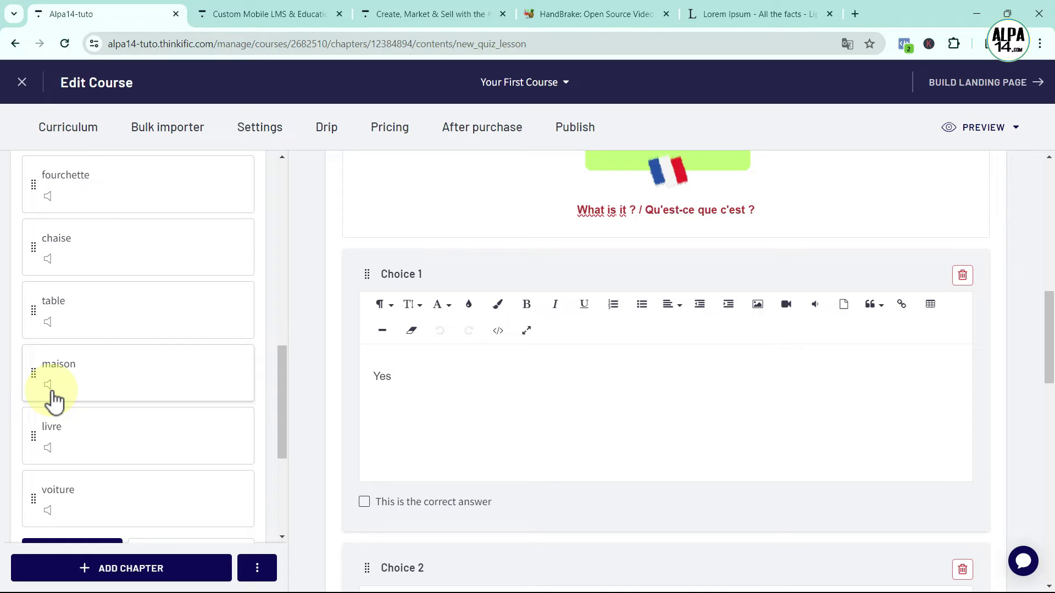
pyautogui.scroll(-8, 768, 488)
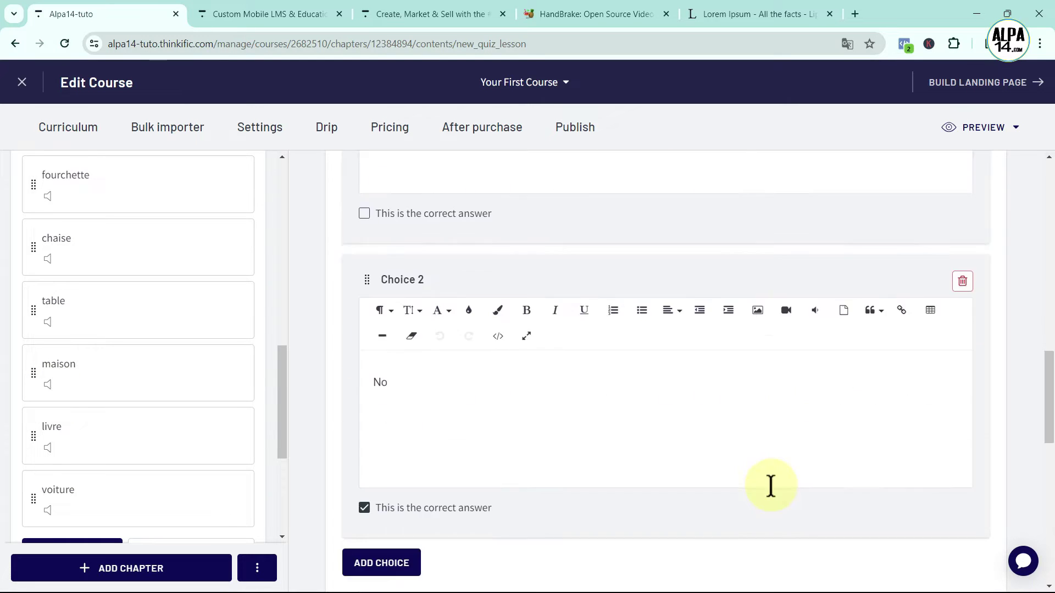
pyautogui.scroll(-3, 867, 542)
pyautogui.click(976, 527)
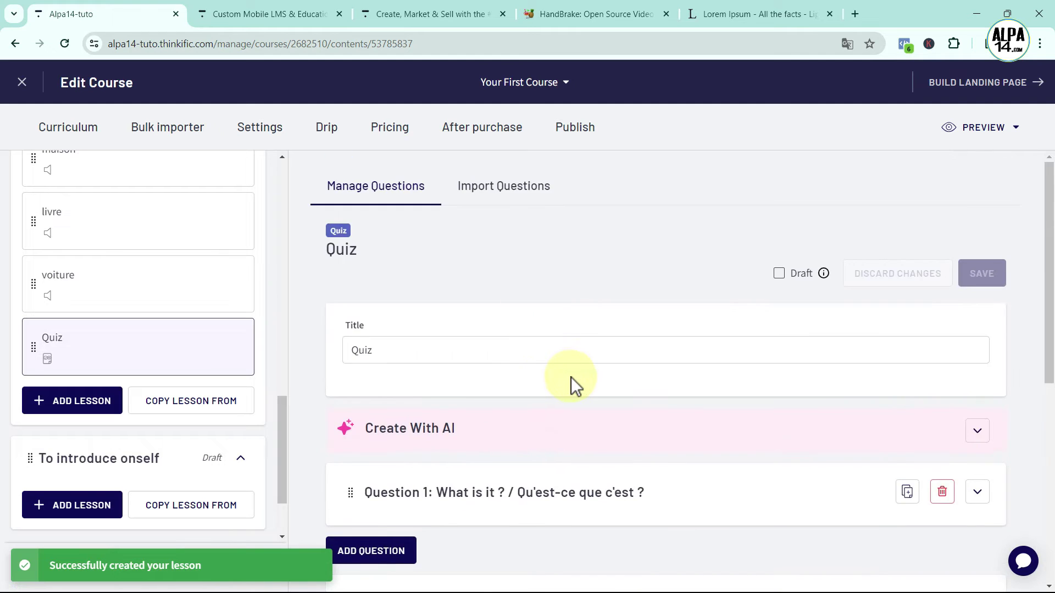
pyautogui.scroll(-5, 571, 377)
# Copy the livre lesson's audio address and move Quiz up to follow Lesson
pyautogui.click(608, 218)
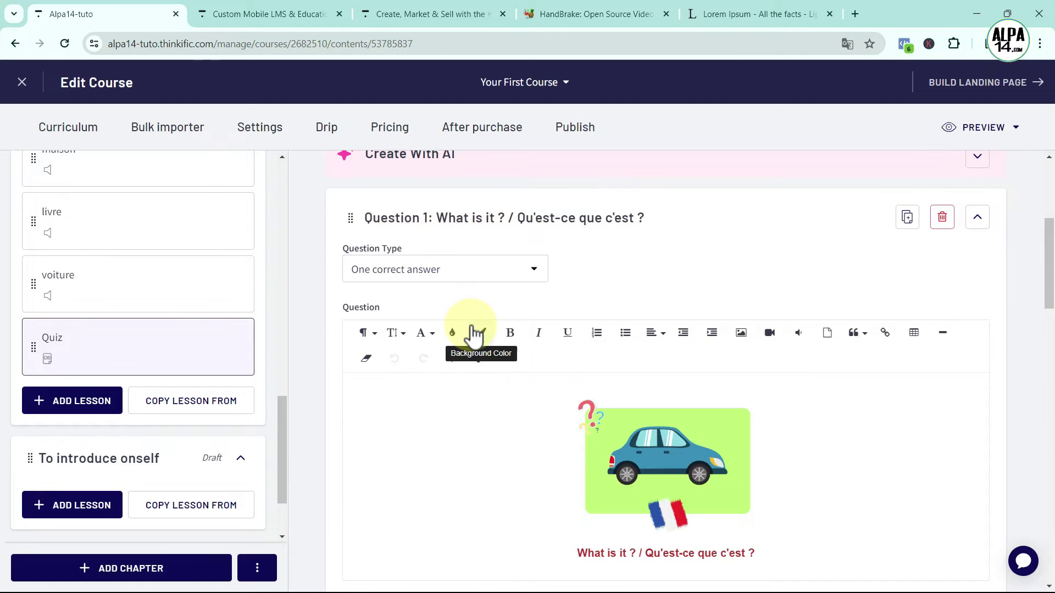
pyautogui.scroll(-5, 471, 332)
pyautogui.scroll(-3, 470, 334)
pyautogui.scroll(2, 188, 295)
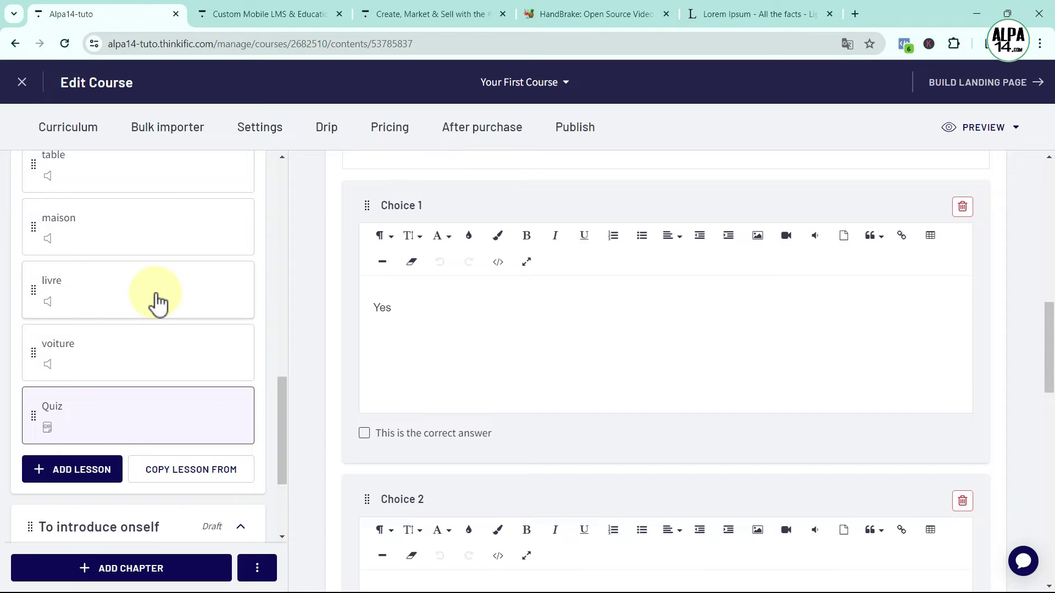
pyautogui.click(137, 300)
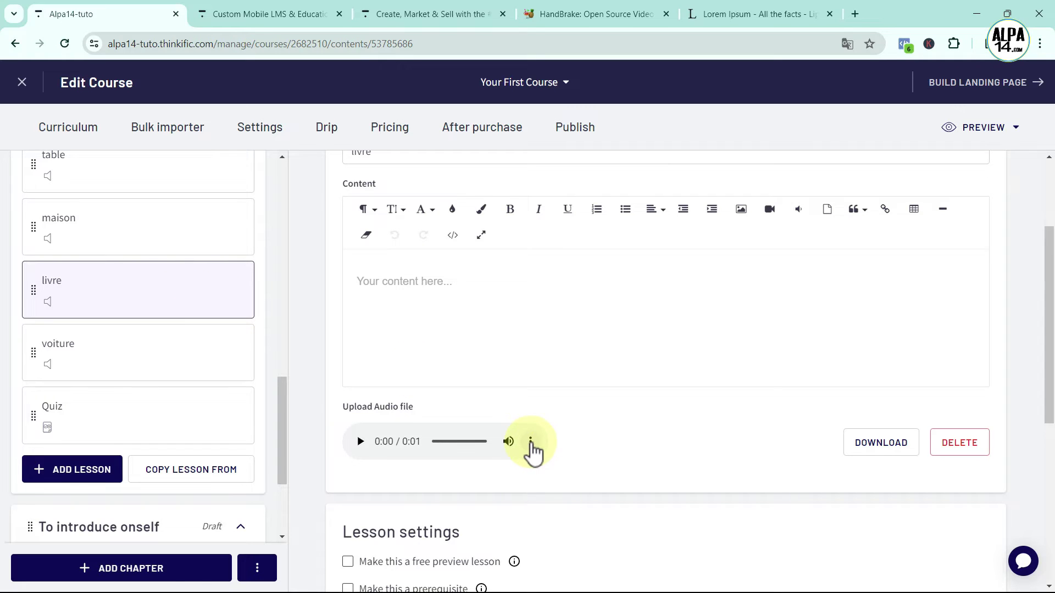
pyautogui.rightClick(531, 440)
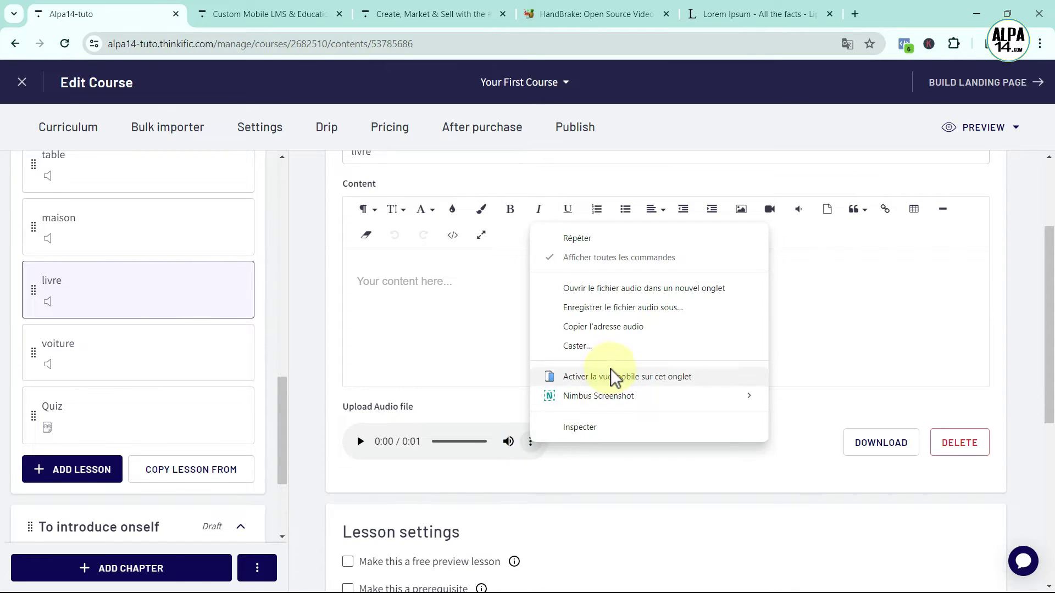
pyautogui.click(592, 327)
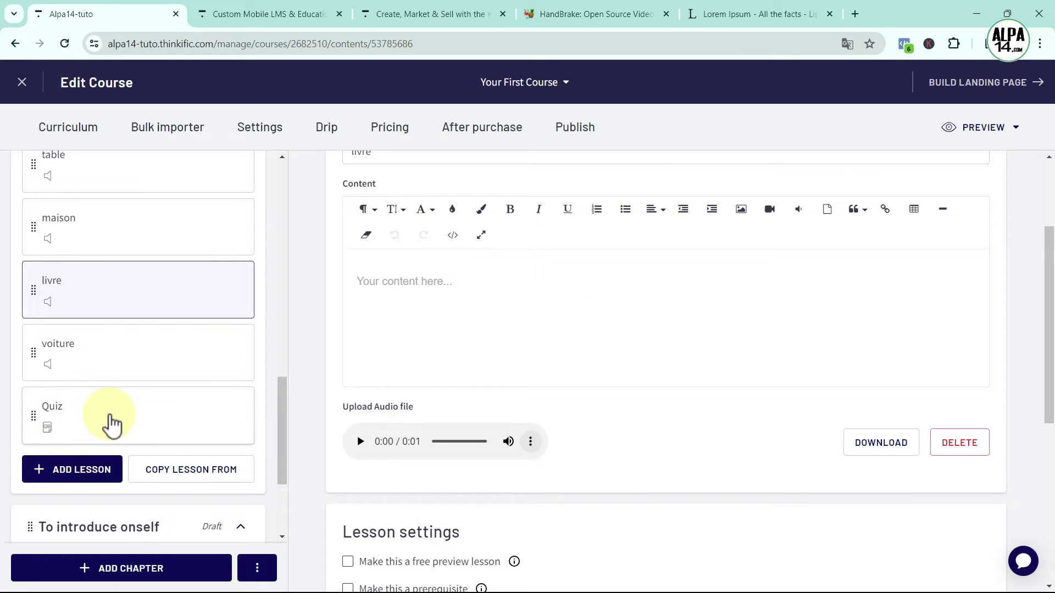
pyautogui.scroll(1, 134, 427)
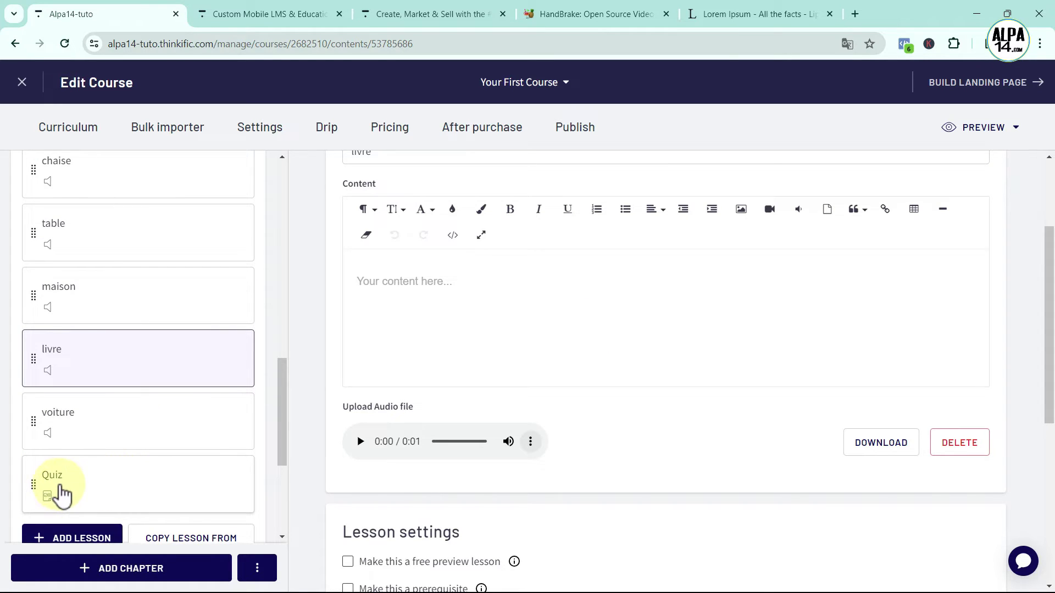
pyautogui.moveTo(31, 484); pyautogui.dragTo(36, 412)
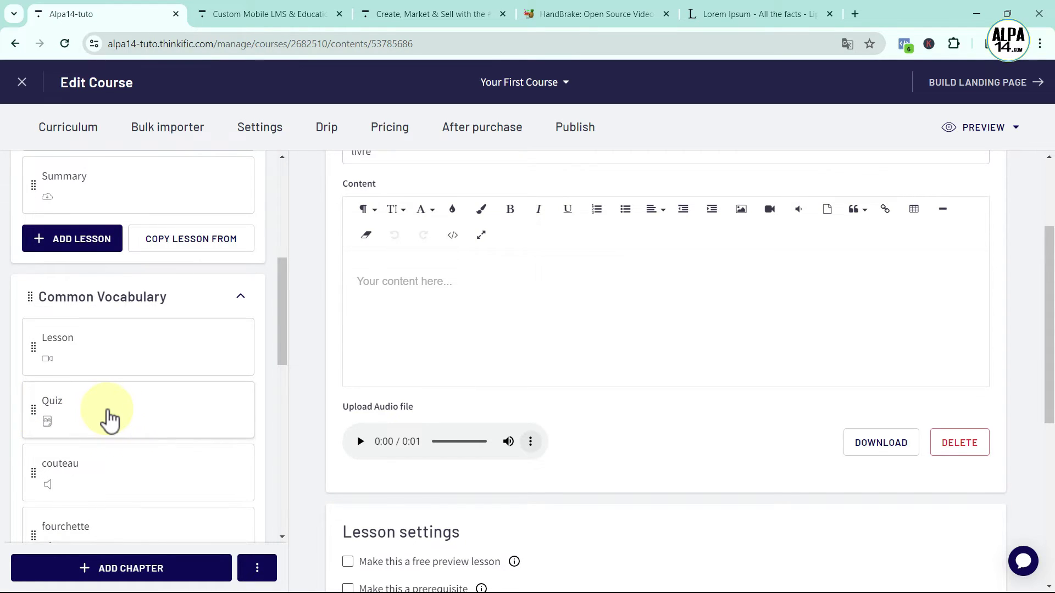
# Insert the livre audio clip into Choice 1 of Question 1 using the copied address
pyautogui.click(110, 418)
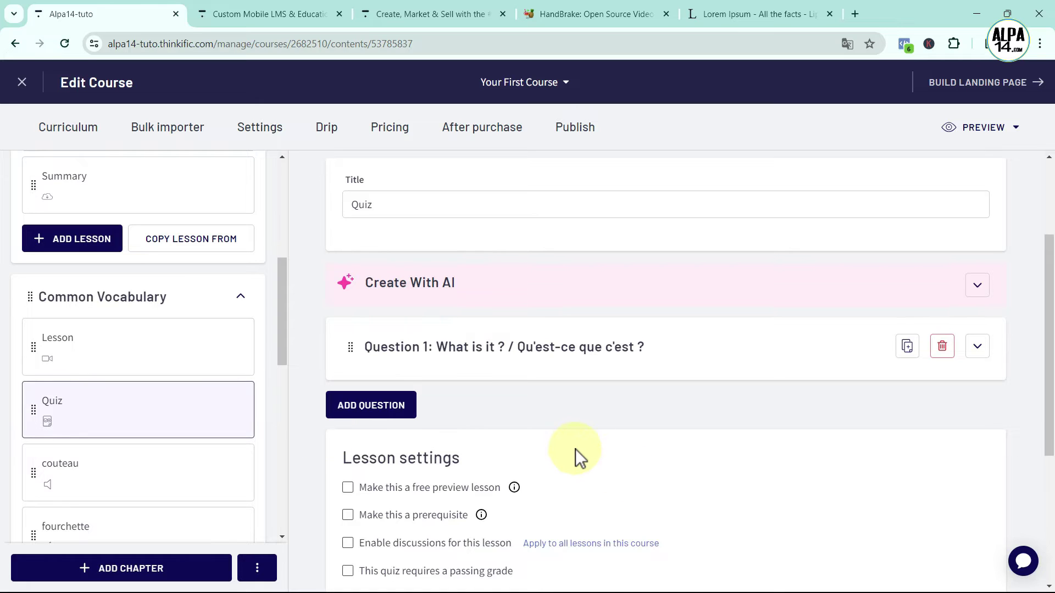
pyautogui.scroll(-3, 575, 449)
pyautogui.scroll(4, 665, 436)
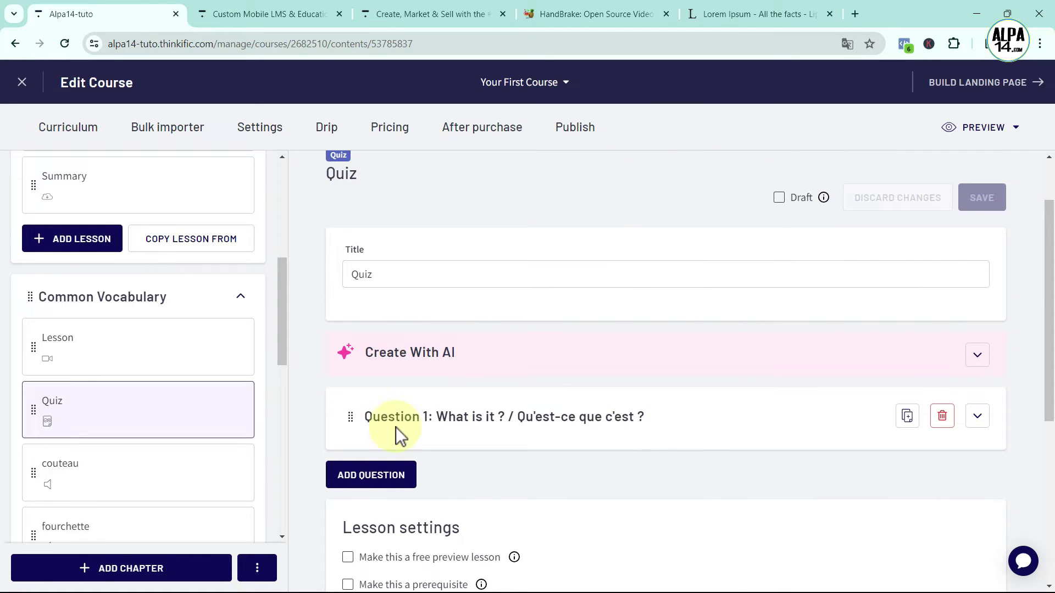
pyautogui.click(617, 421)
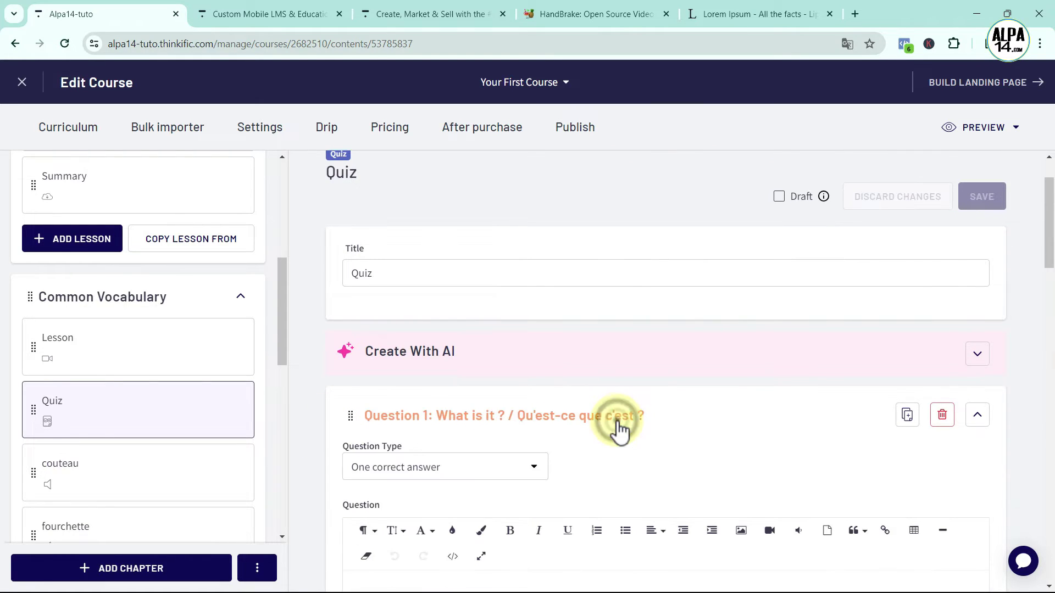
pyautogui.scroll(-8, 618, 421)
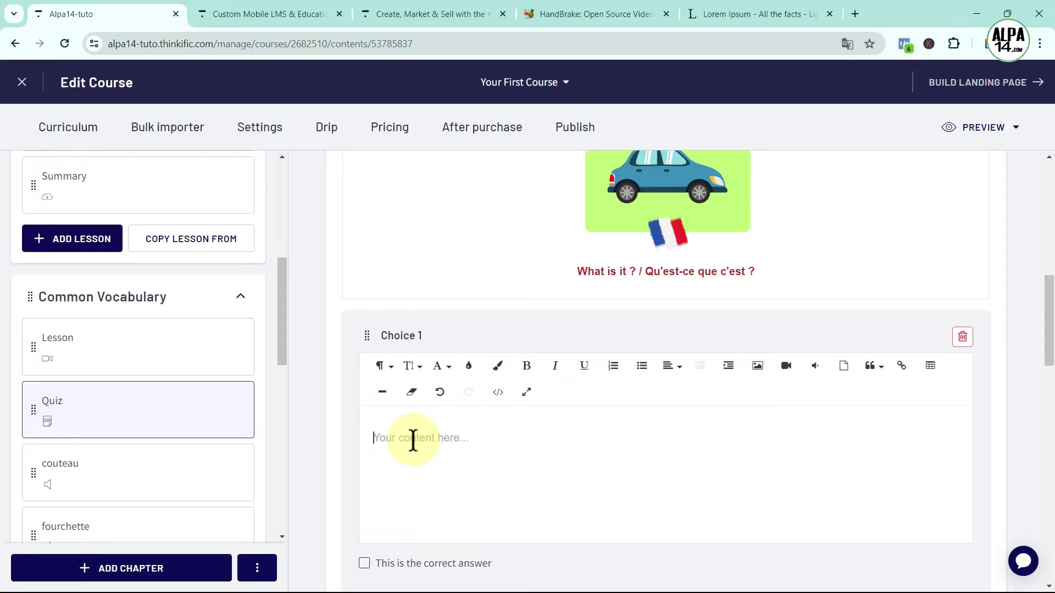
pyautogui.click(816, 367)
pyautogui.click(752, 483)
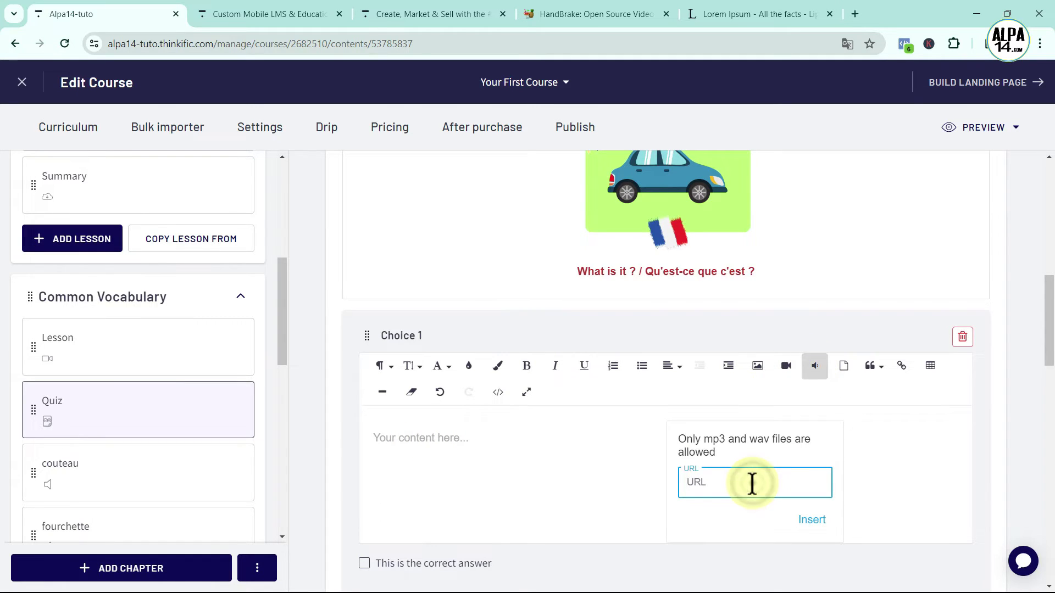
pyautogui.click(812, 521)
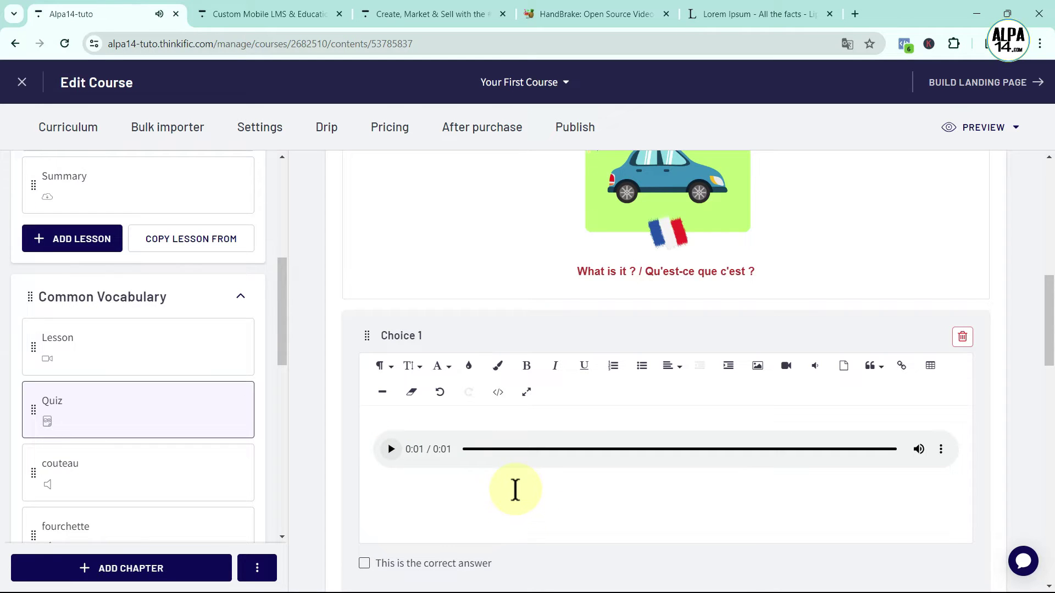
# Add a third answer choice with the text 'aaa'
pyautogui.scroll(-5, 515, 490)
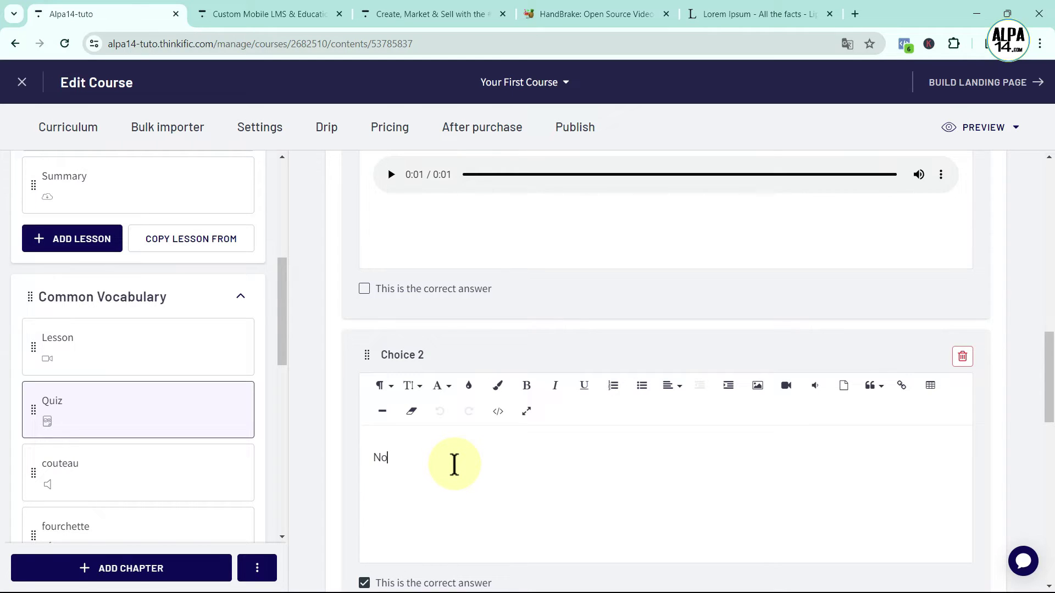
pyautogui.scroll(-1, 454, 464)
pyautogui.scroll(-2, 447, 506)
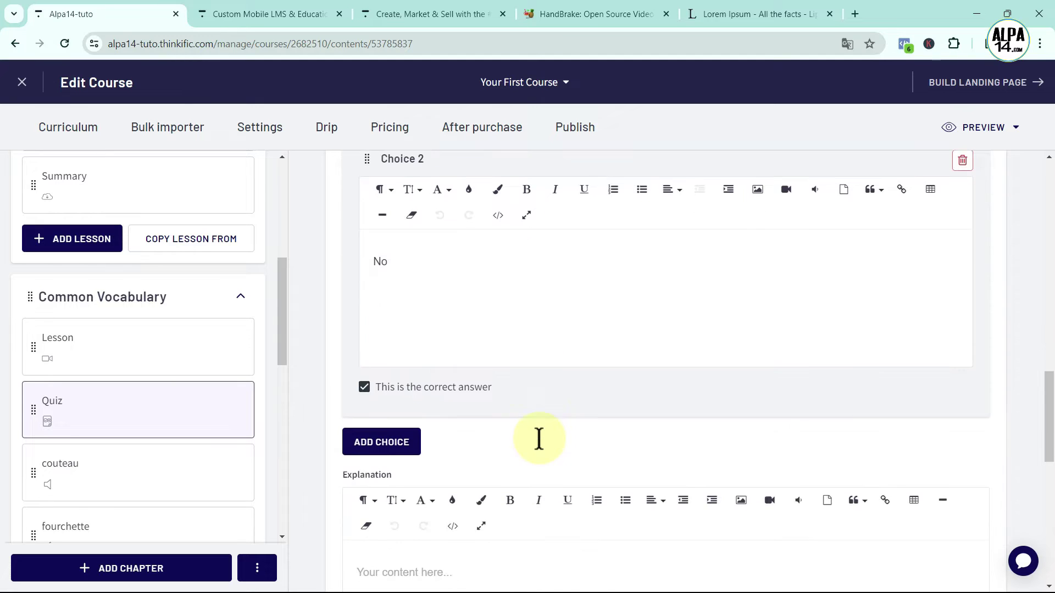
pyautogui.click(395, 439)
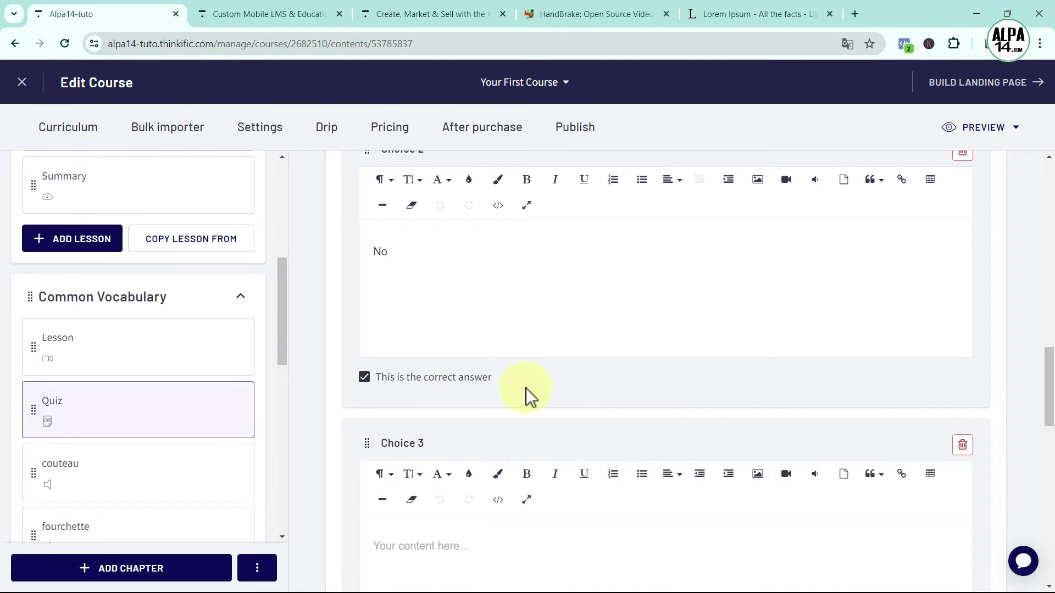
pyautogui.scroll(-2, 525, 388)
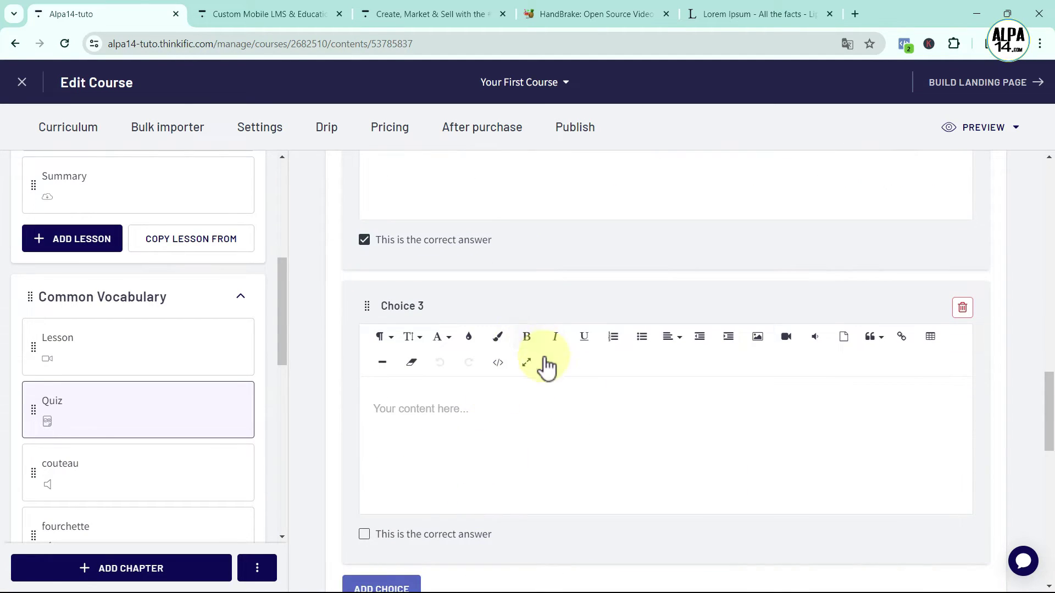
pyautogui.scroll(2, 546, 367)
pyautogui.click(393, 250)
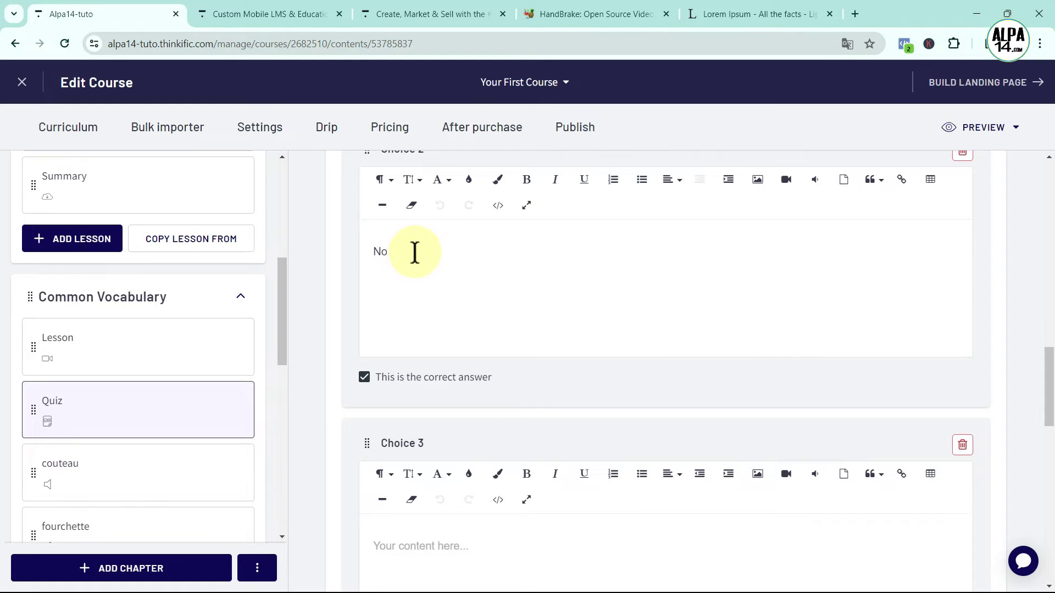
pyautogui.scroll(-1, 416, 252)
pyautogui.click(410, 478)
pyautogui.write('aaa')
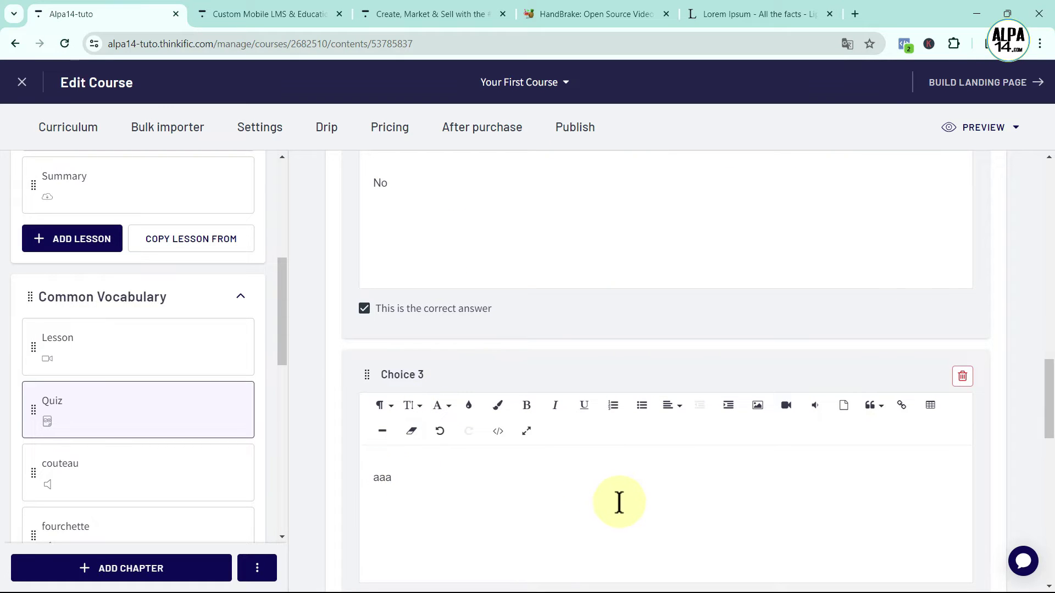
# Save the updated Quiz lesson
pyautogui.scroll(-5, 617, 501)
pyautogui.scroll(-8, 665, 467)
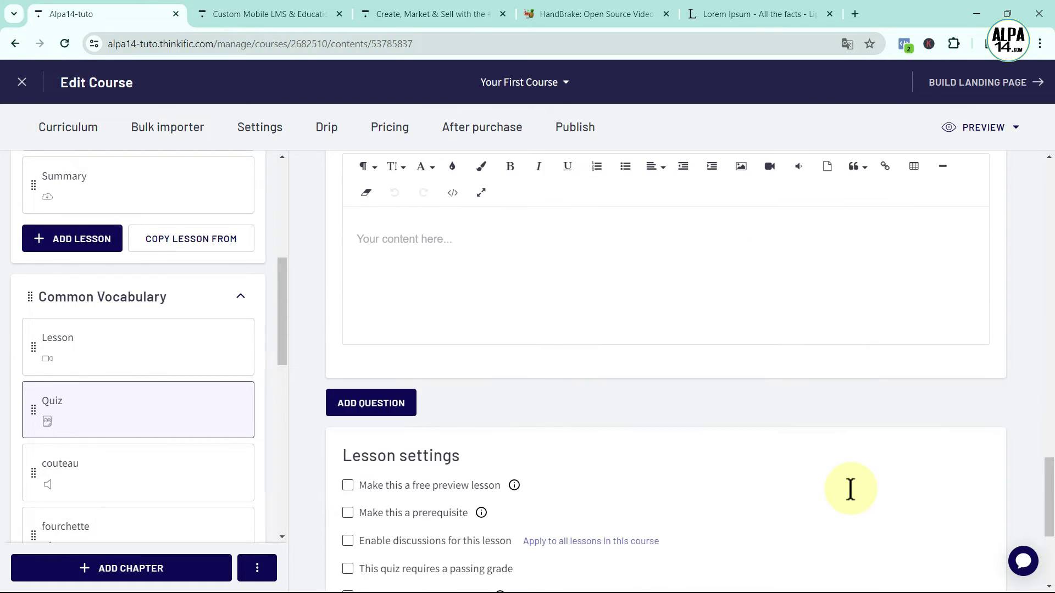
pyautogui.click(981, 527)
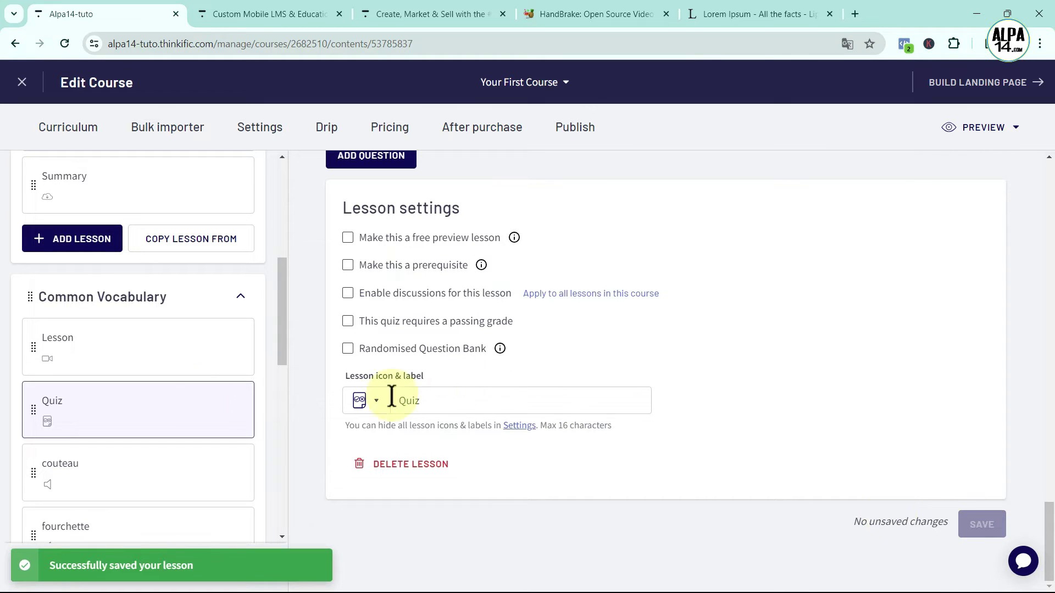
# Copy the audio address from the voiture lesson
pyautogui.scroll(-4, 170, 434)
pyautogui.scroll(-4, 173, 429)
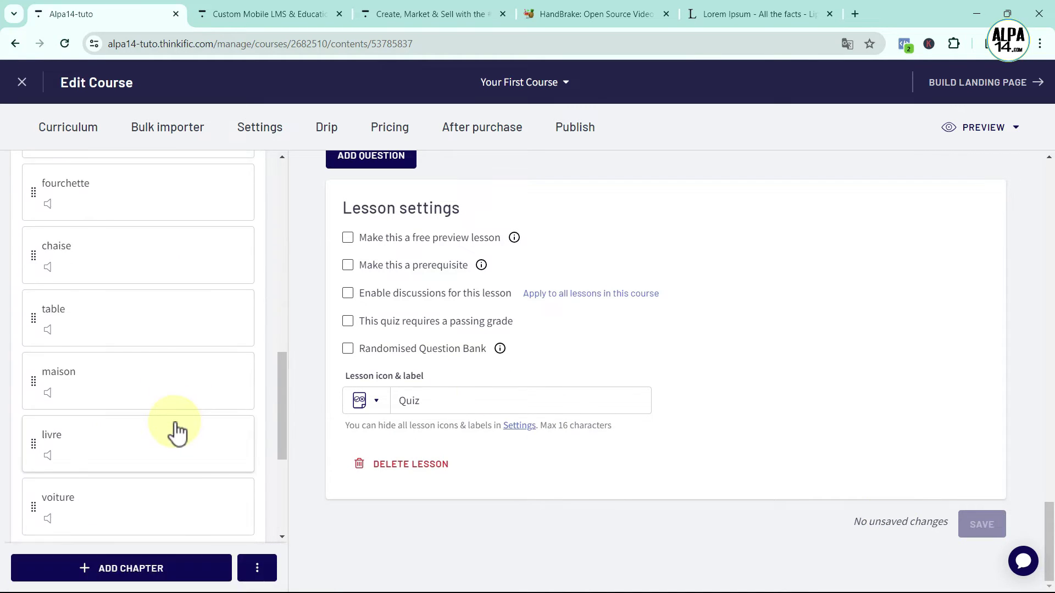
pyautogui.click(183, 454)
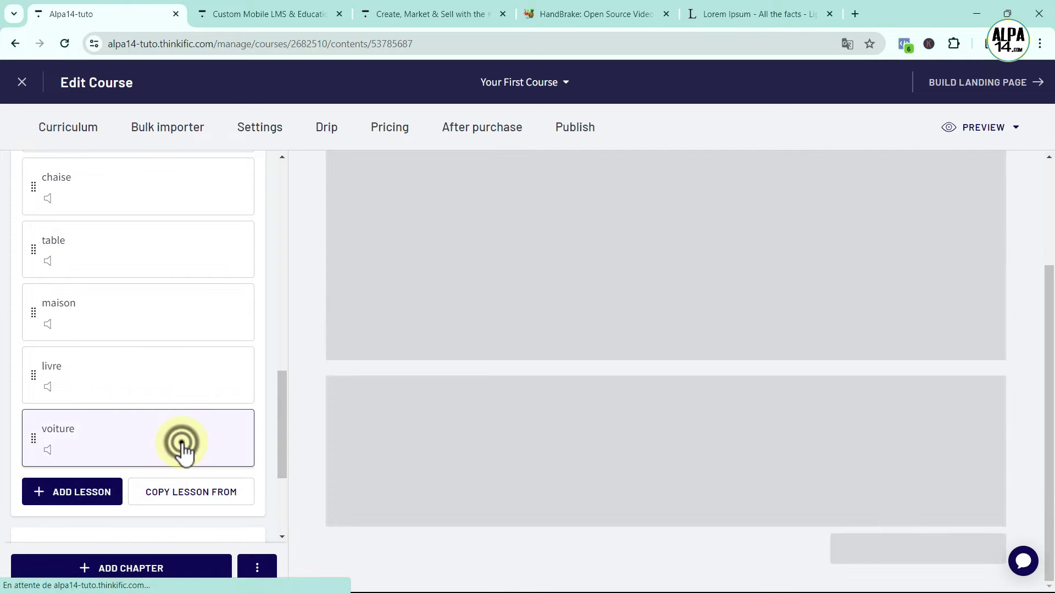
pyautogui.rightClick(530, 441)
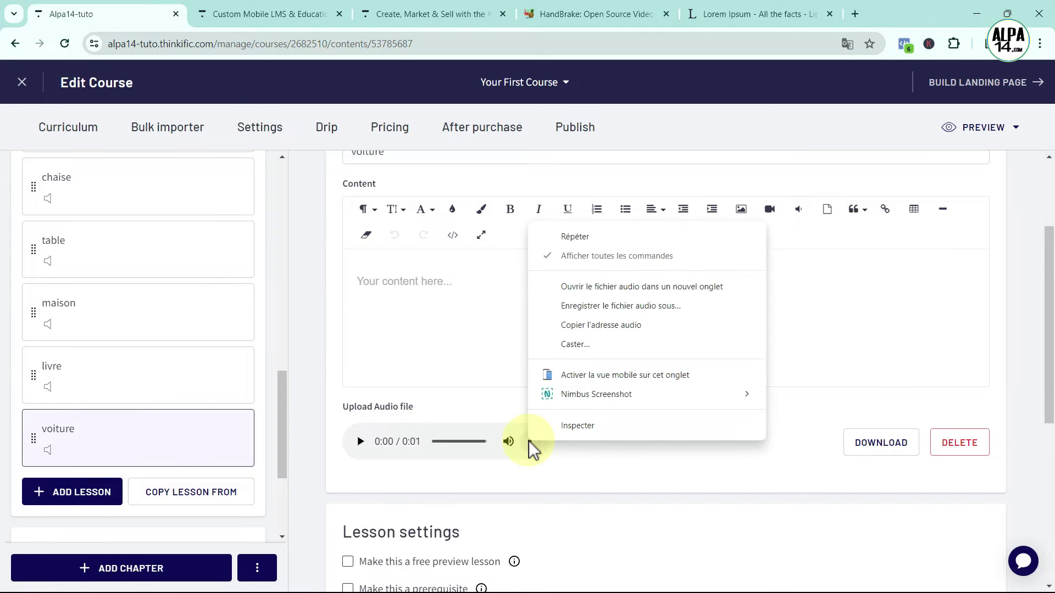
pyautogui.click(581, 325)
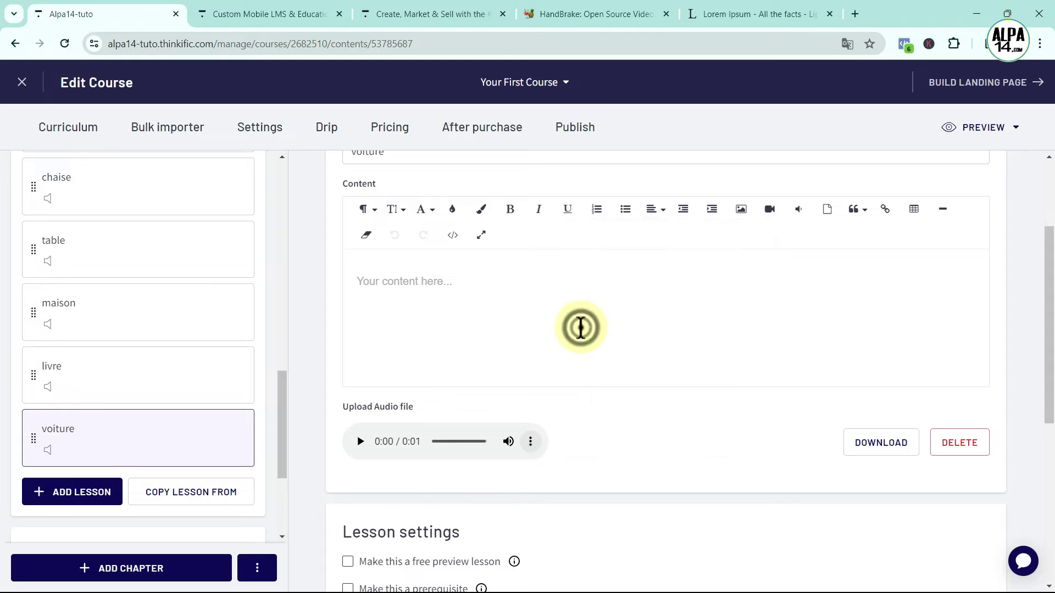
pyautogui.scroll(5, 219, 389)
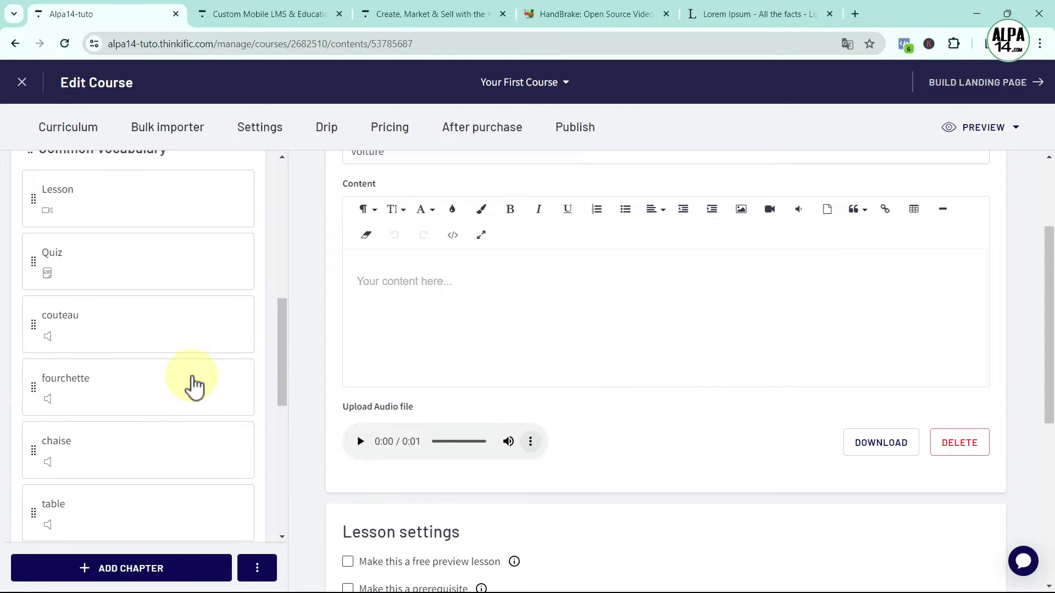
# In the Quiz, replace Choice 2's 'No' text with the voiture audio clip
pyautogui.click(128, 276)
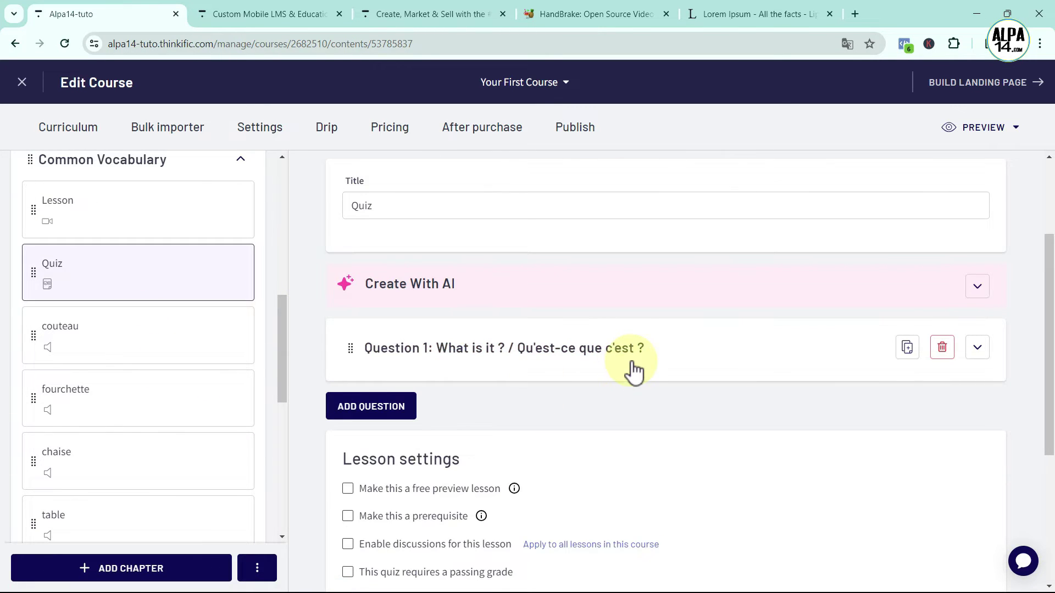
pyautogui.click(627, 366)
pyautogui.scroll(-12, 542, 434)
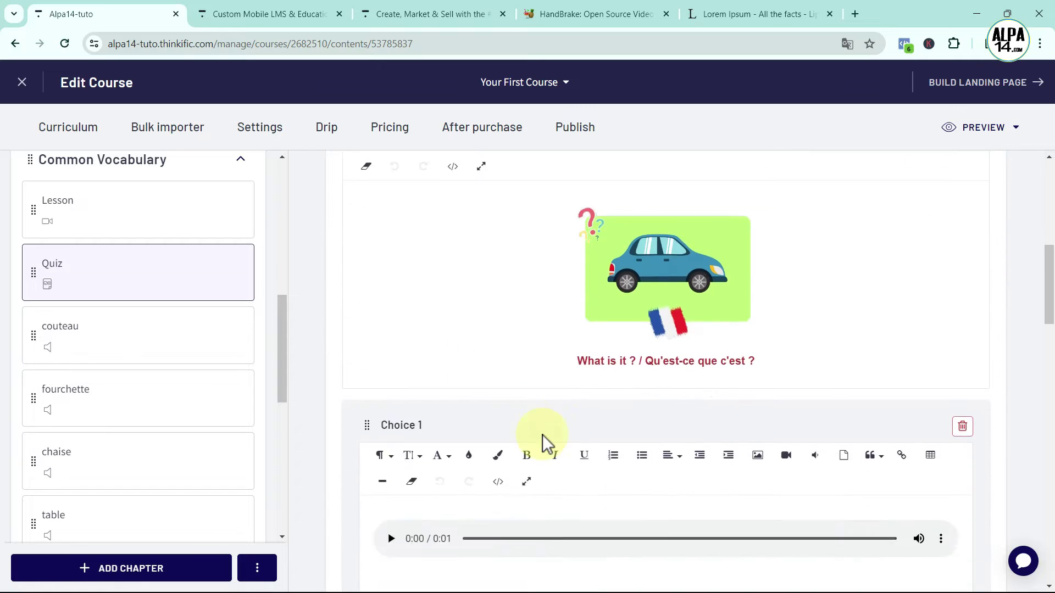
pyautogui.click(417, 463)
pyautogui.press('BackSpace')
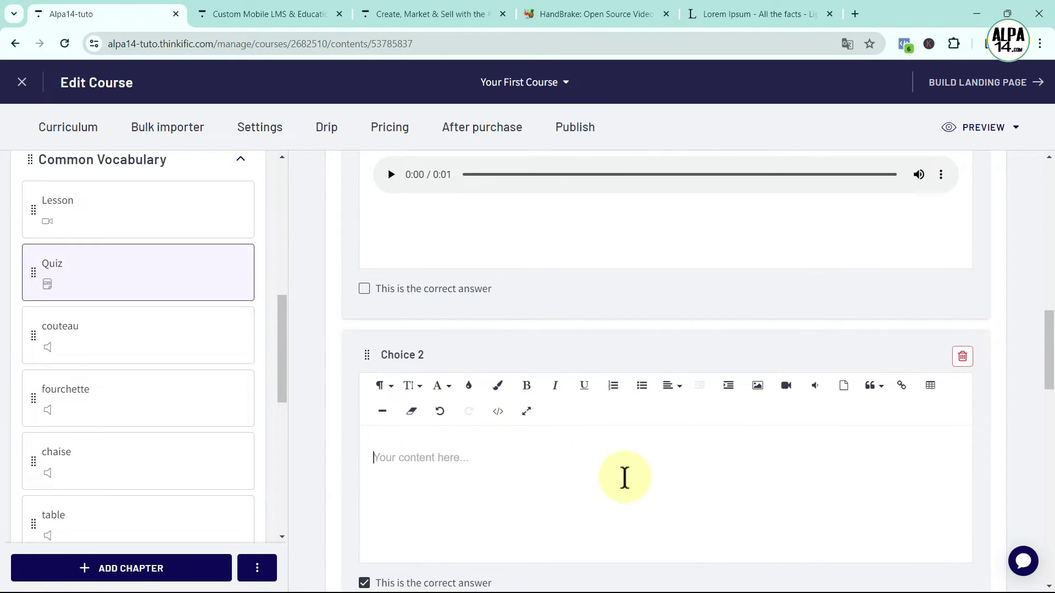
pyautogui.click(817, 389)
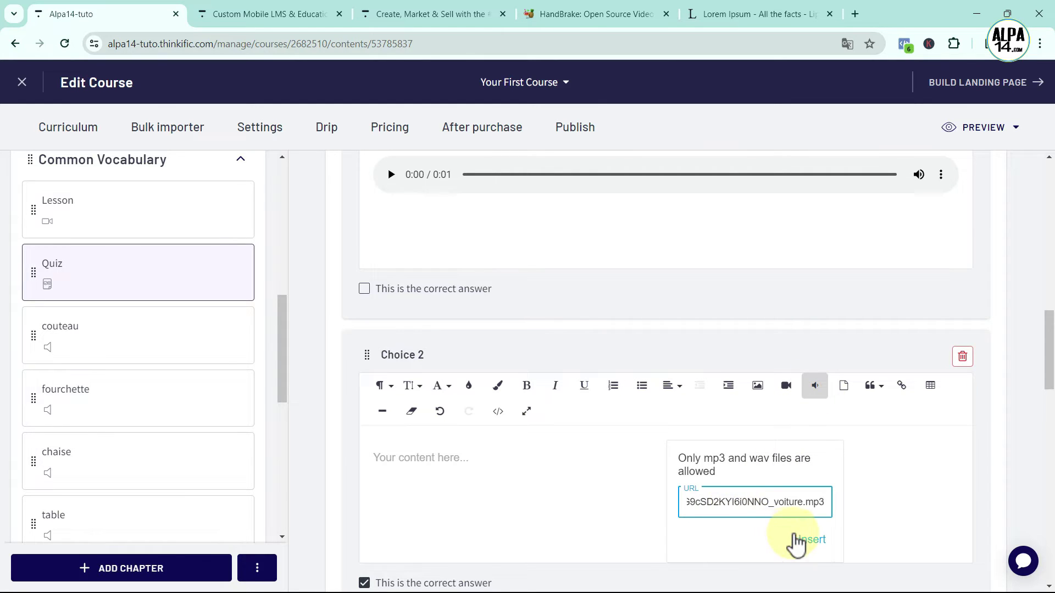
pyautogui.click(809, 540)
# Save the Quiz lesson with the new Choice 2 audio
pyautogui.scroll(-5, 638, 505)
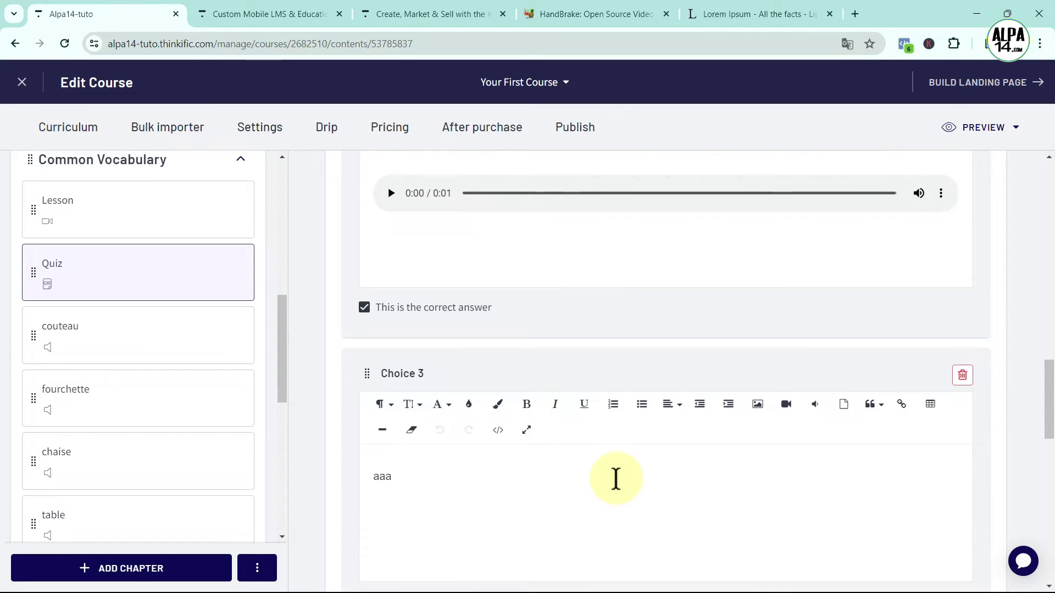
pyautogui.scroll(-9, 615, 478)
pyautogui.scroll(-6, 907, 530)
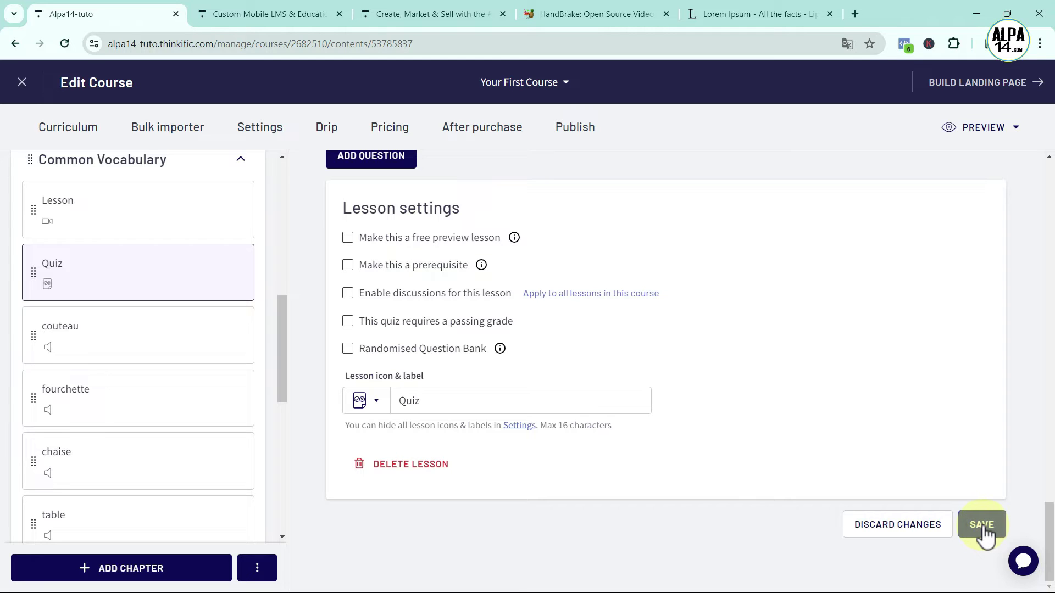
pyautogui.click(982, 526)
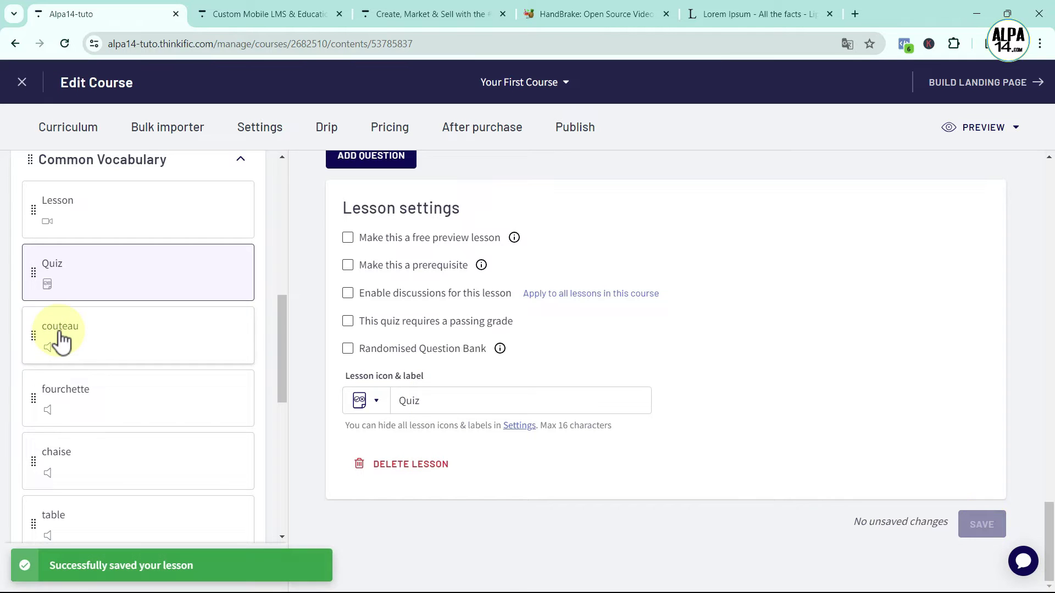
# Copy the audio address from the couteau lesson
pyautogui.click(92, 351)
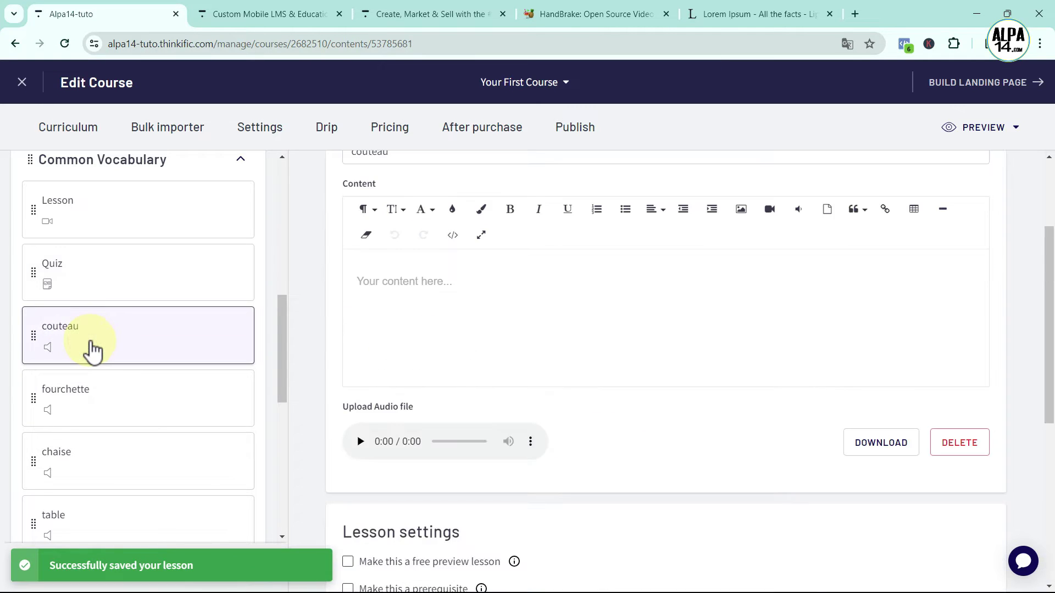
pyautogui.rightClick(531, 446)
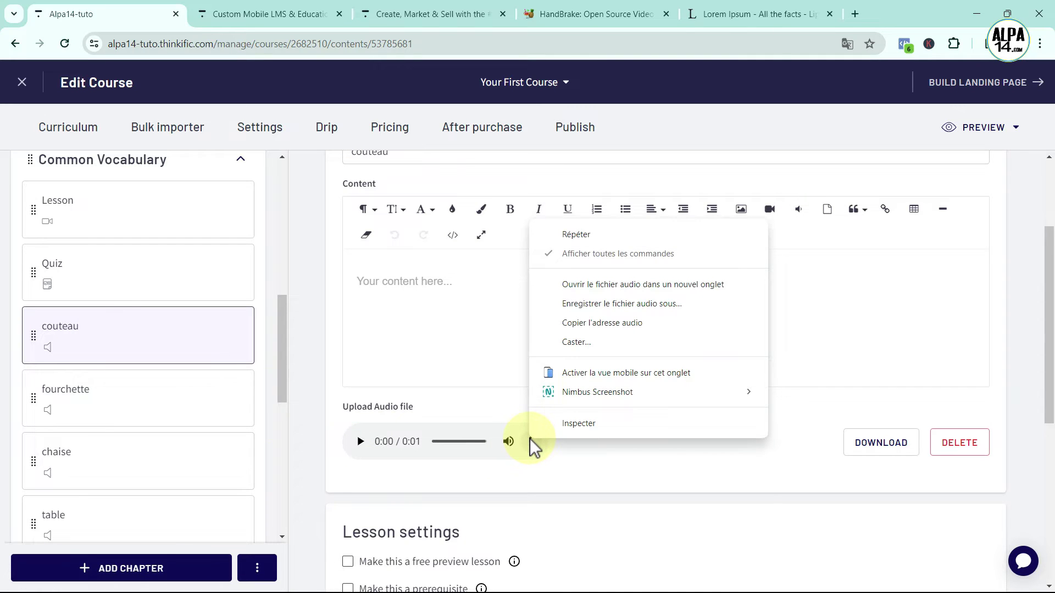
pyautogui.click(578, 324)
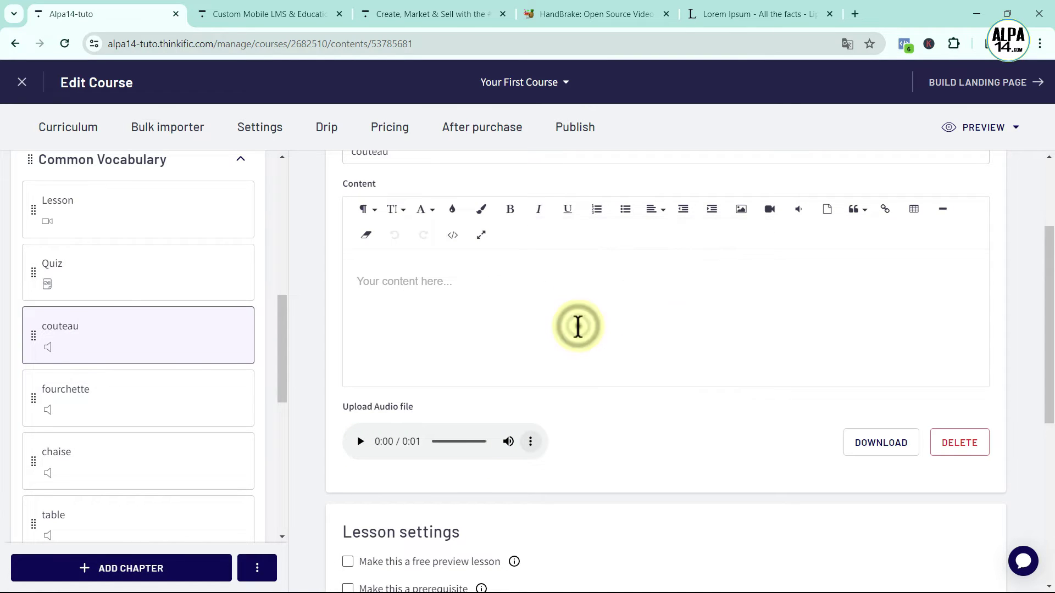
pyautogui.scroll(2, 160, 447)
# In the Quiz, replace Choice 3's 'aaa' with the pasted couteau audio clip
pyautogui.click(136, 345)
pyautogui.click(539, 363)
pyautogui.scroll(-15, 552, 437)
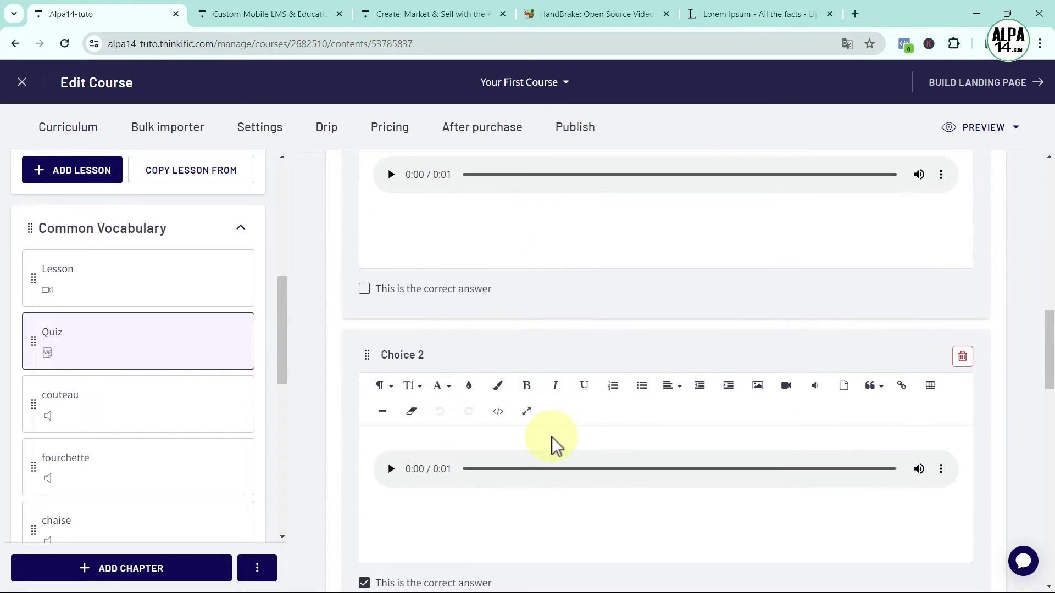
pyautogui.scroll(-2, 551, 437)
pyautogui.moveTo(421, 487); pyautogui.dragTo(332, 489)
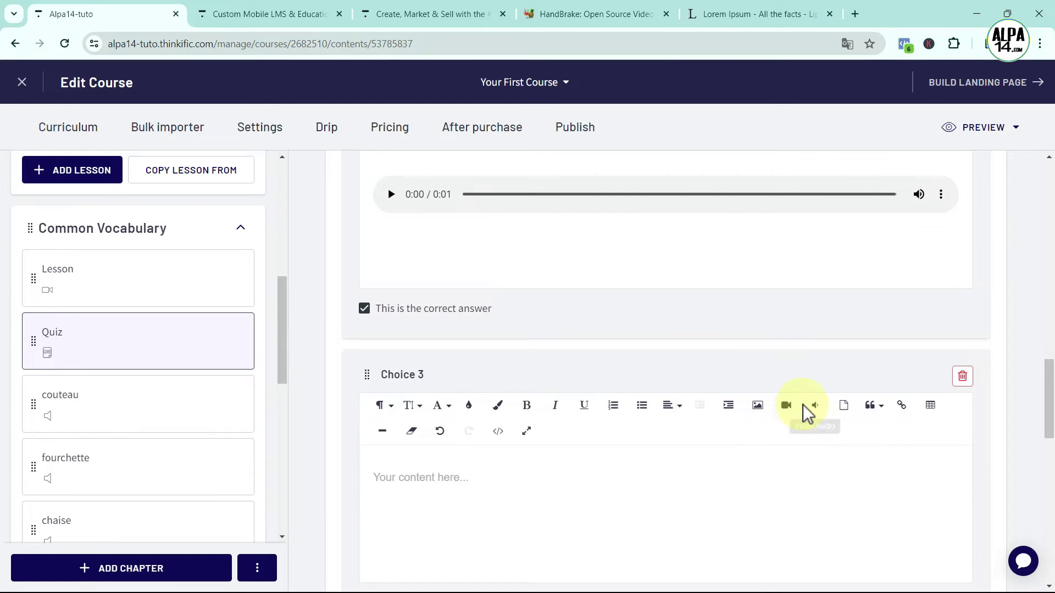
pyautogui.click(821, 411)
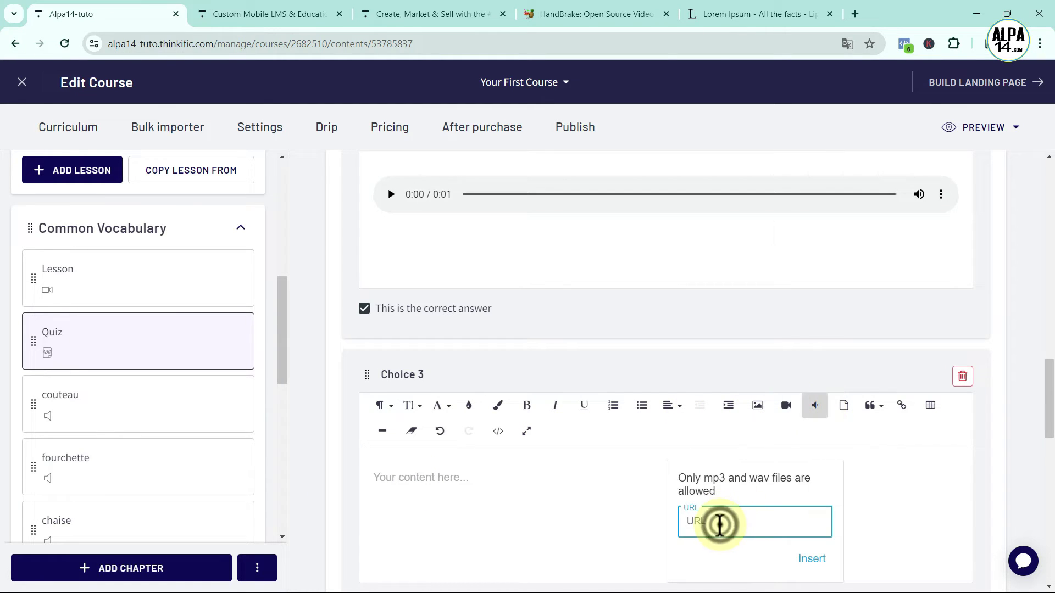
pyautogui.hotkey('ctrl', 'v')
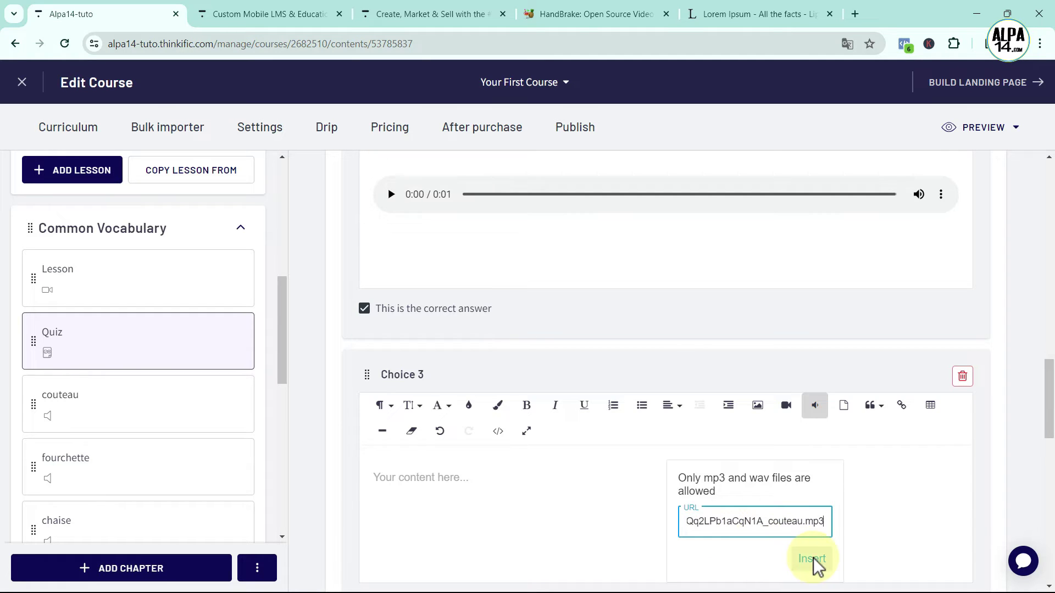
pyautogui.click(812, 558)
# Play the couteau clip in Choice 3 to confirm it works
pyautogui.click(392, 488)
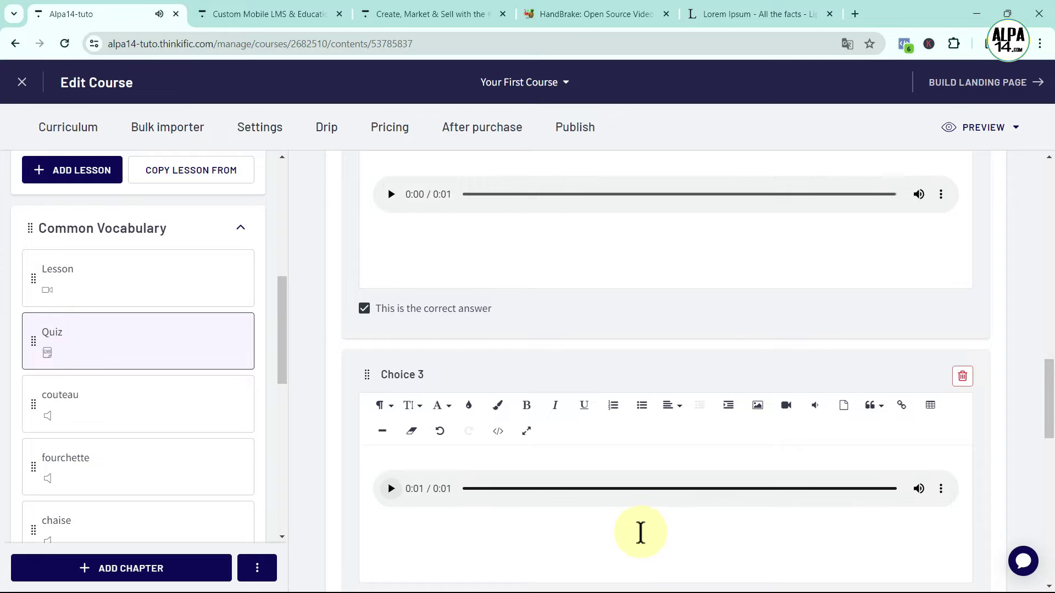
pyautogui.scroll(-3, 655, 536)
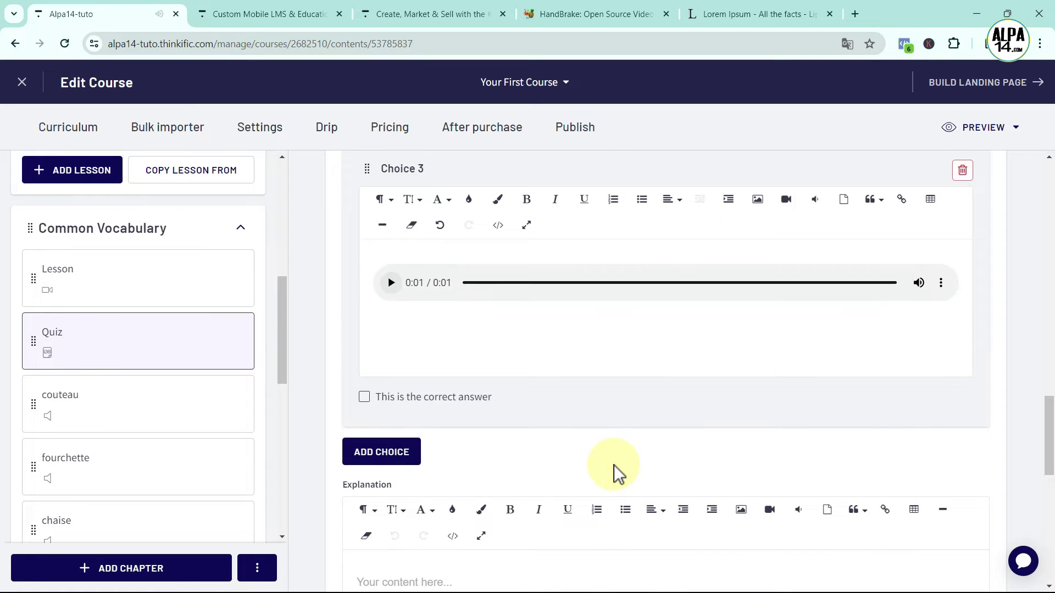
pyautogui.scroll(2, 613, 369)
pyautogui.scroll(-2, 612, 369)
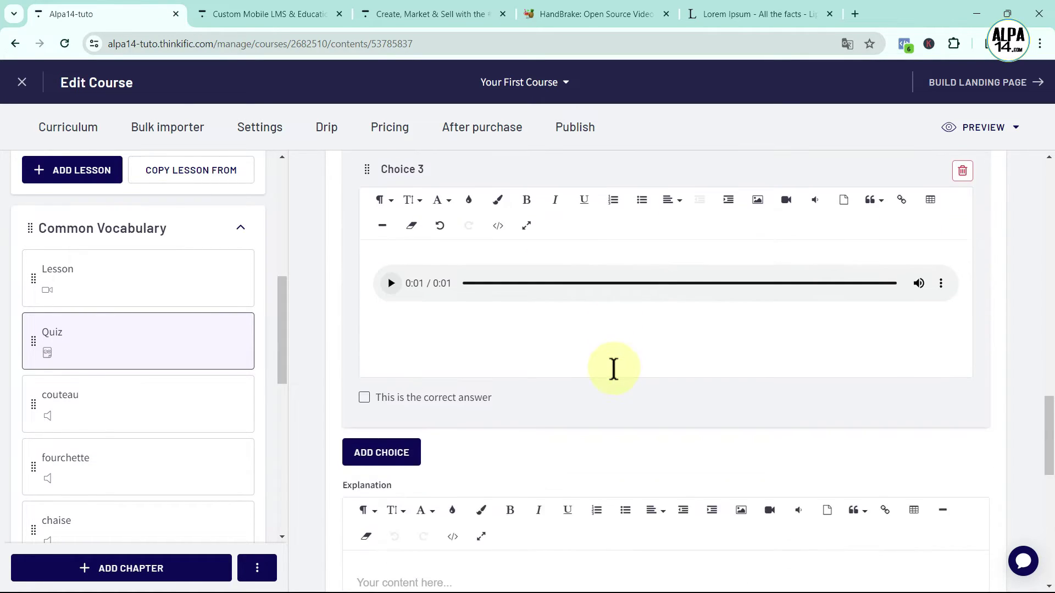
pyautogui.scroll(-2, 561, 366)
pyautogui.scroll(-2, 560, 365)
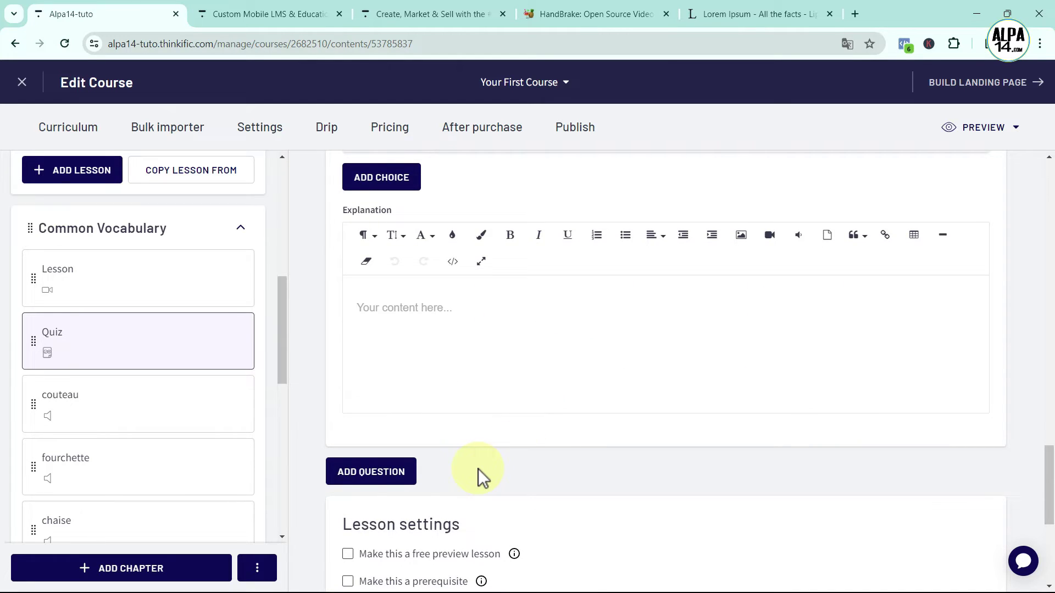
# Add Question 2 as a One correct answer question and collapse Question 1 to its header
pyautogui.click(365, 475)
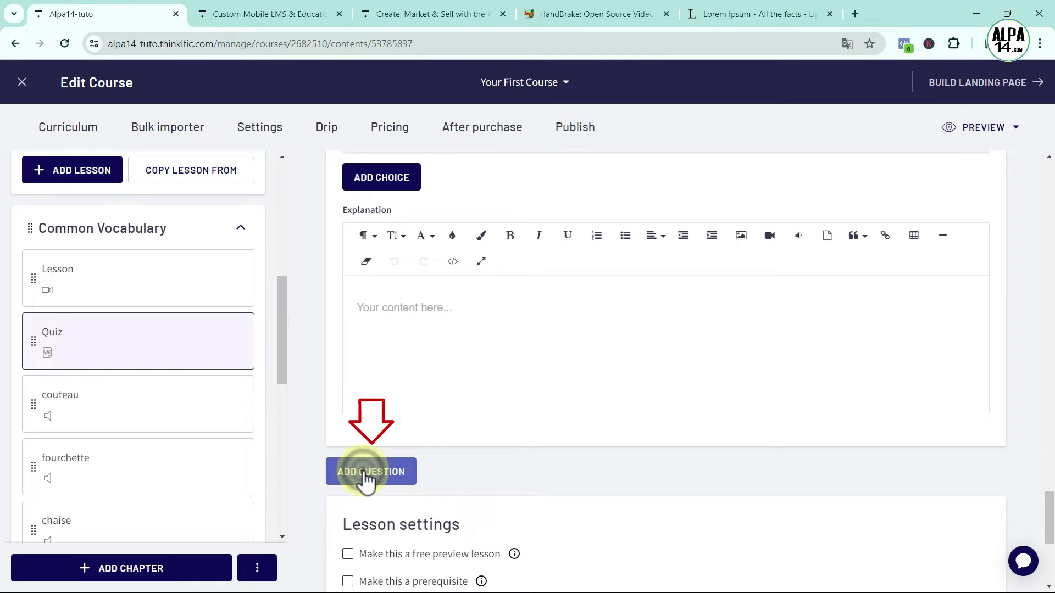
pyautogui.scroll(5, 483, 384)
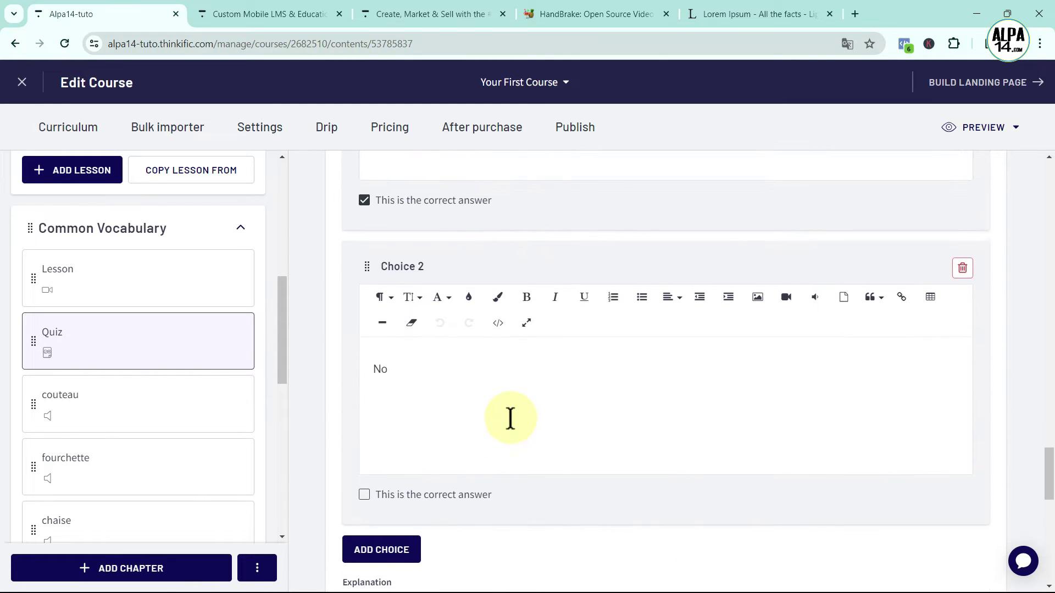
pyautogui.scroll(15, 510, 419)
pyautogui.scroll(15, 515, 427)
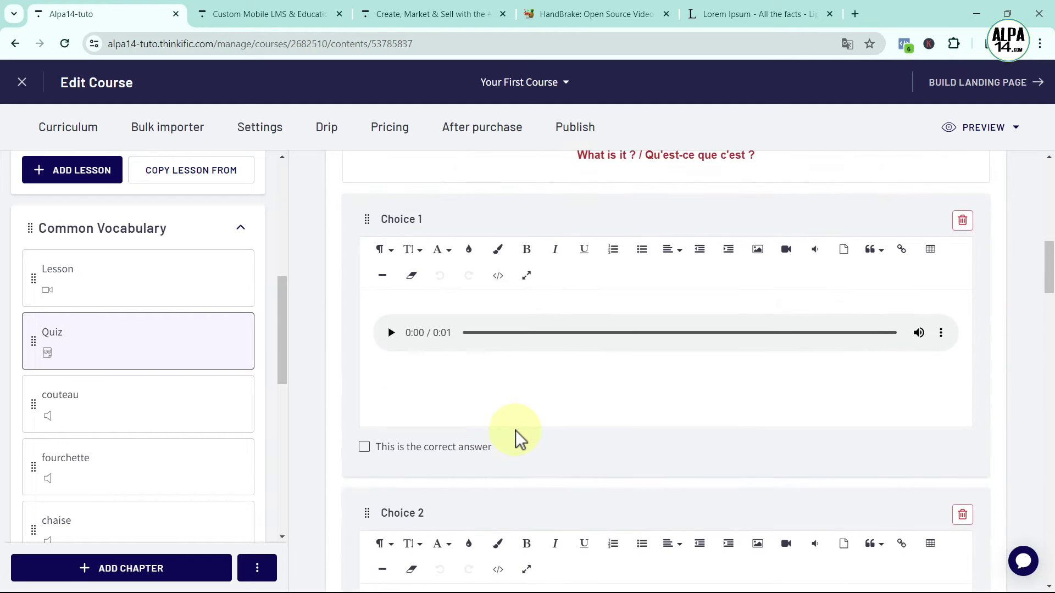
pyautogui.scroll(4, 516, 430)
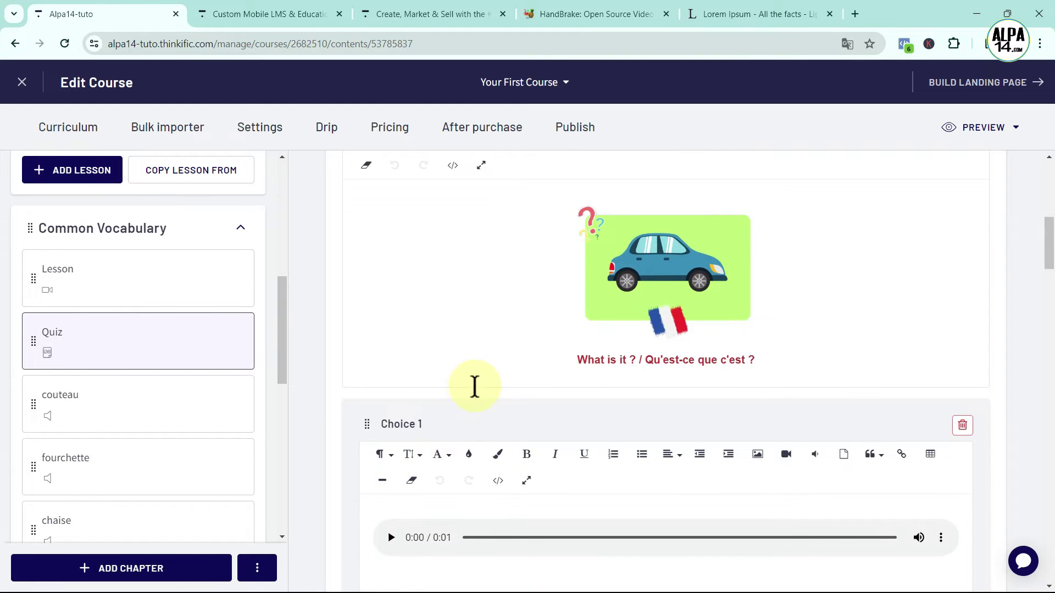
pyautogui.scroll(6, 484, 387)
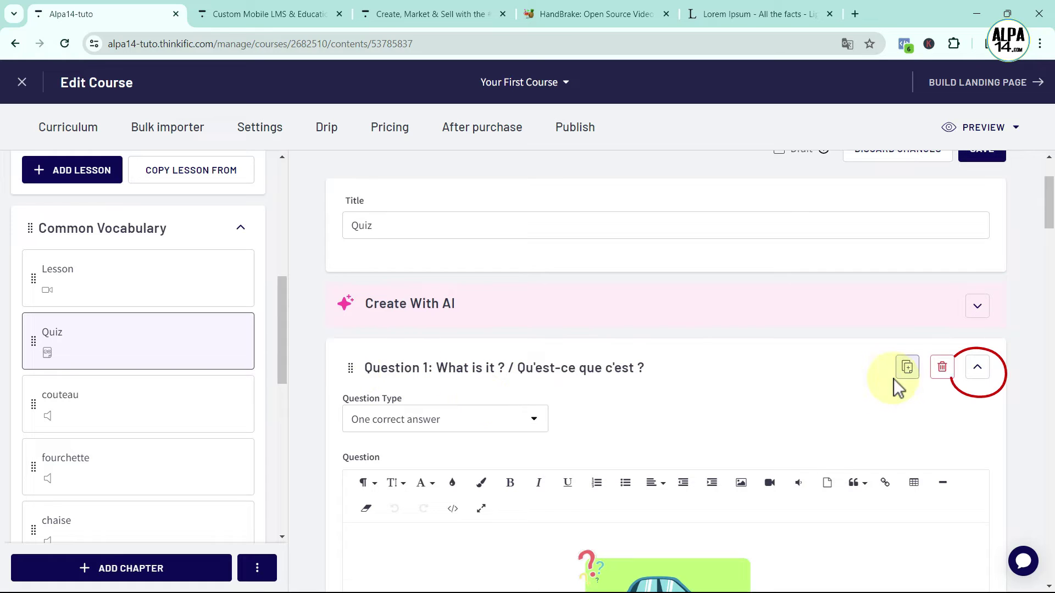
pyautogui.click(978, 368)
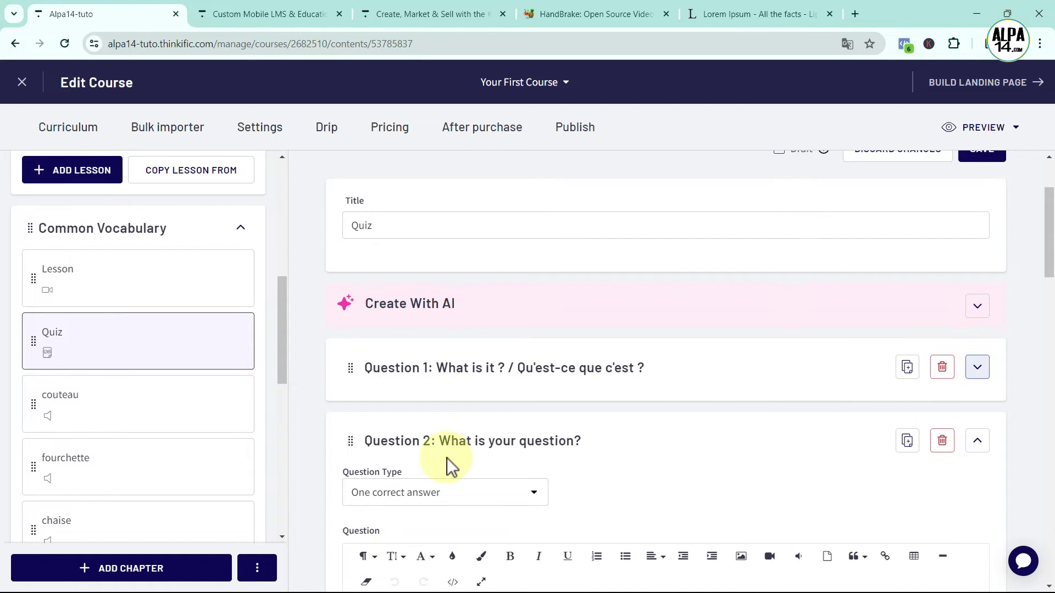
pyautogui.scroll(-4, 786, 463)
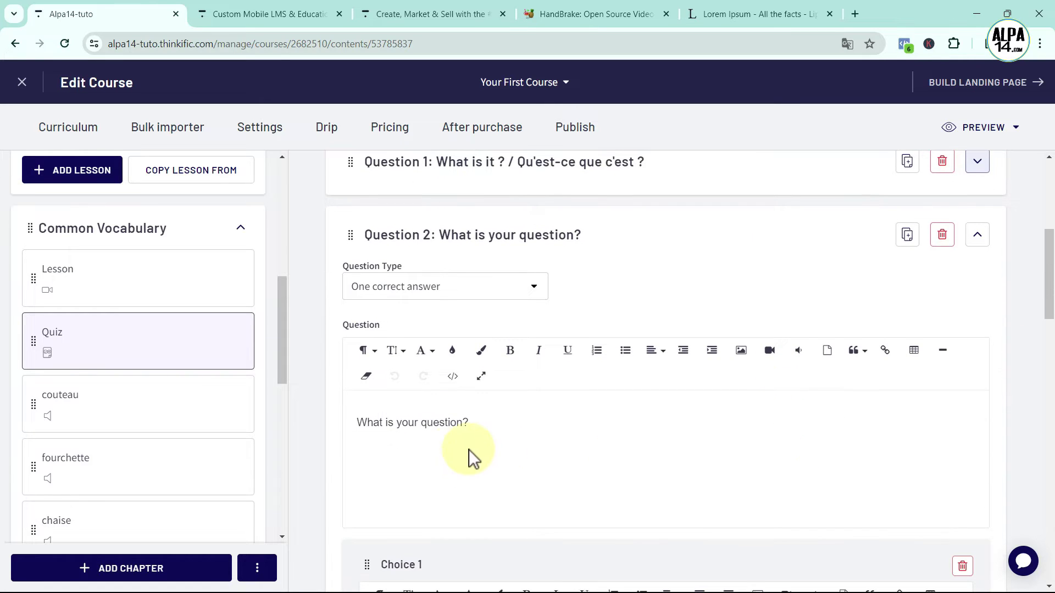
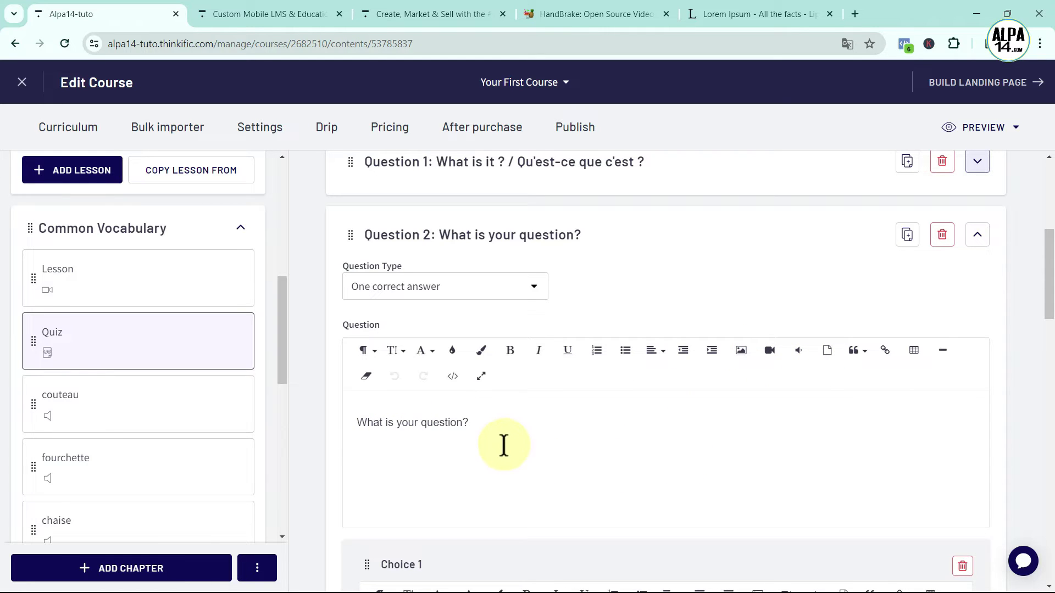
# Scroll through the quiz to review the four 'What is it? / Qu'est-ce que c'est ?' questions
pyautogui.scroll(-2, 501, 440)
pyautogui.scroll(1, 524, 297)
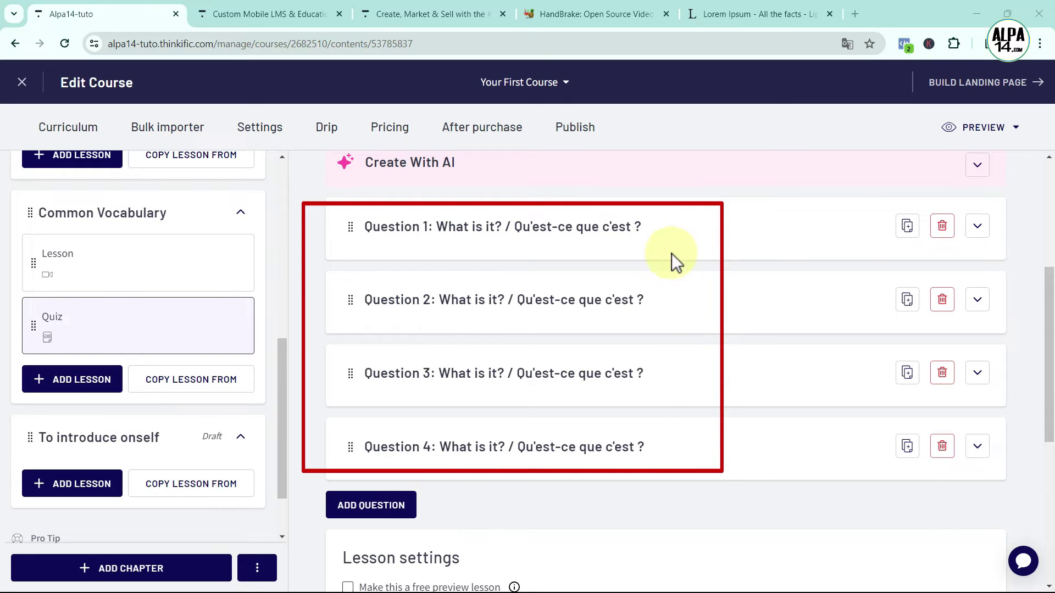
# Tick Randomised Question Bank in Lesson settings and leave the Use count at 4 of 4 questions
pyautogui.scroll(-2, 679, 467)
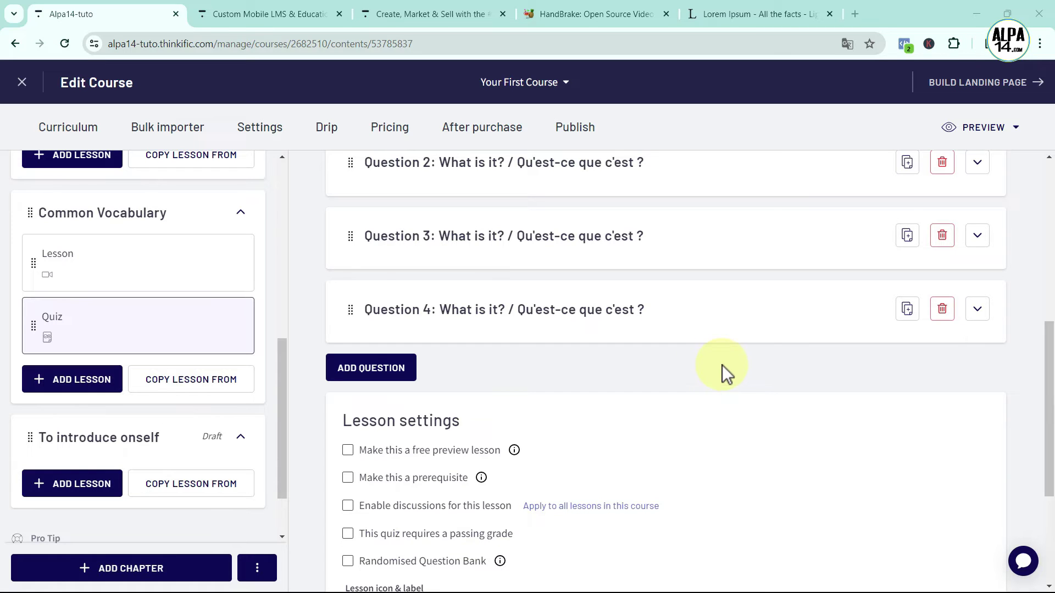
pyautogui.scroll(-3, 722, 364)
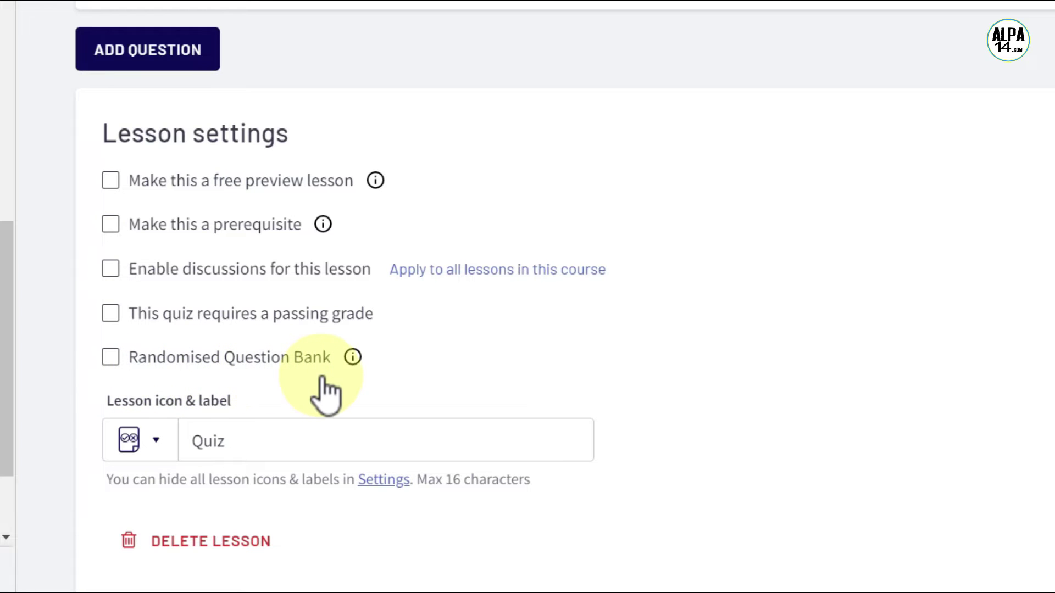
pyautogui.click(109, 357)
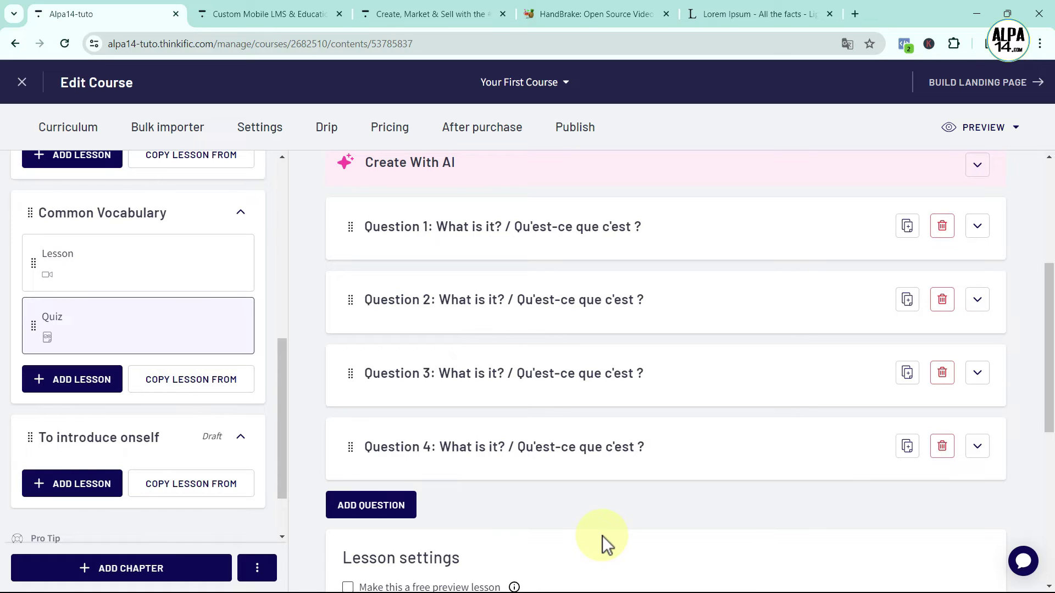
pyautogui.scroll(-5, 602, 536)
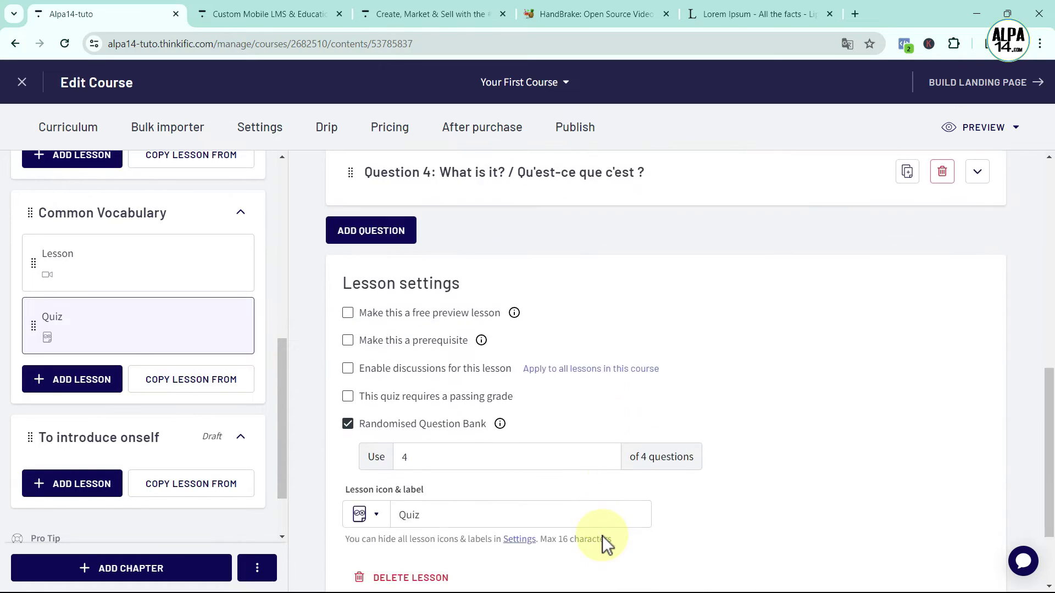
pyautogui.click(413, 457)
pyautogui.doubleClick(404, 457)
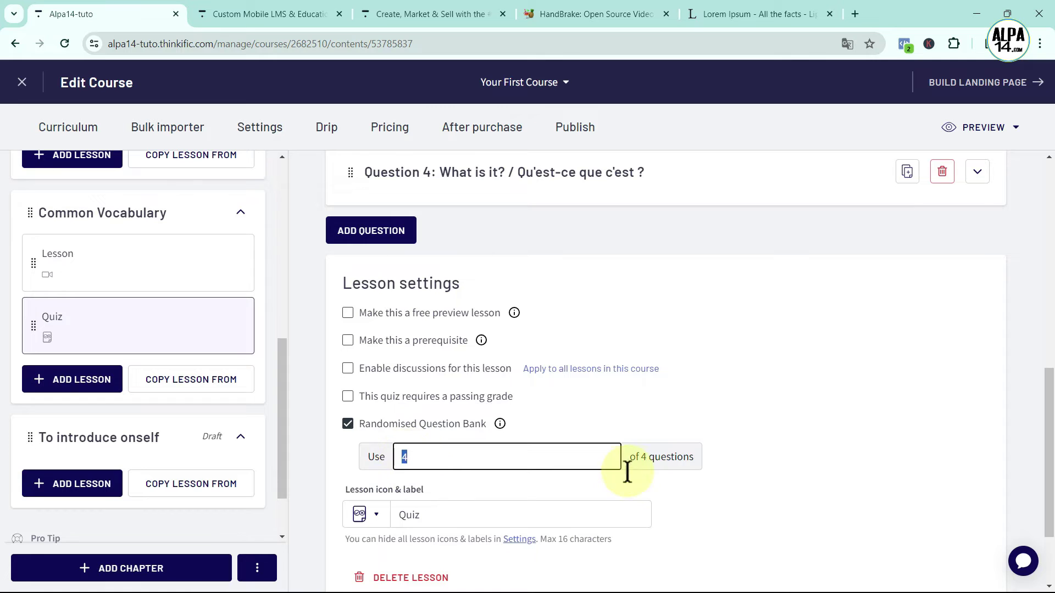
pyautogui.click(771, 486)
pyautogui.scroll(5, 783, 487)
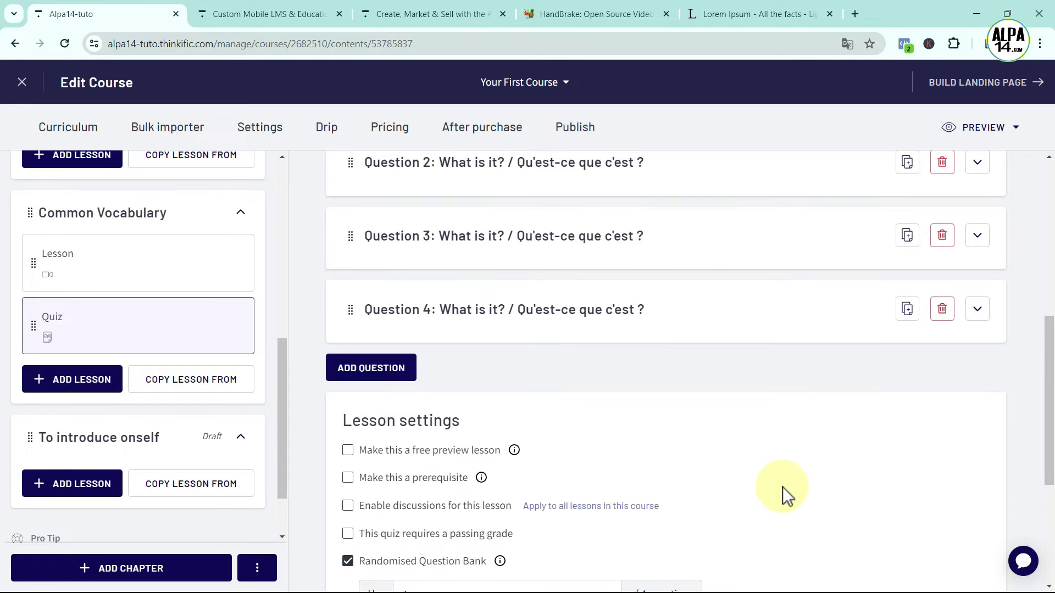
# Preview all lessons, stepping through Graphemes in French, Listen and repeat, Summary, then Common Vocabulary's video
pyautogui.click(985, 126)
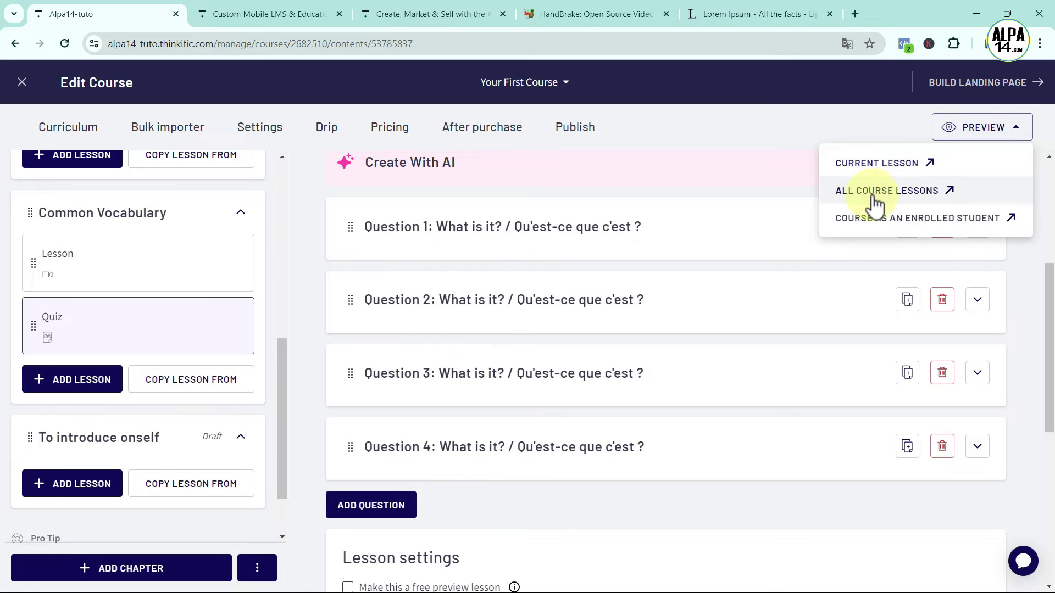
pyautogui.click(910, 193)
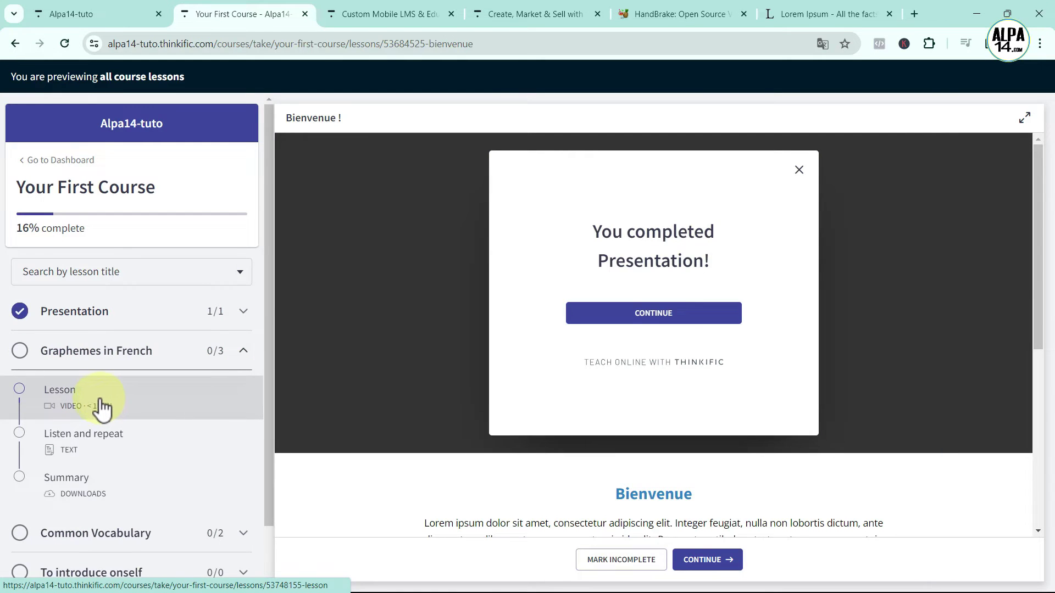
pyautogui.click(80, 397)
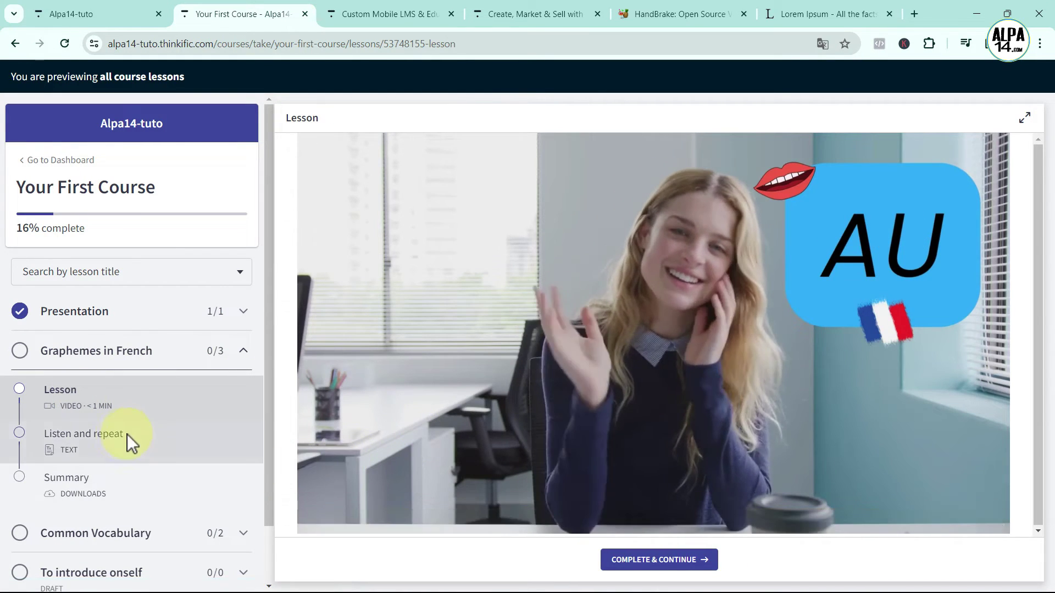
pyautogui.click(124, 436)
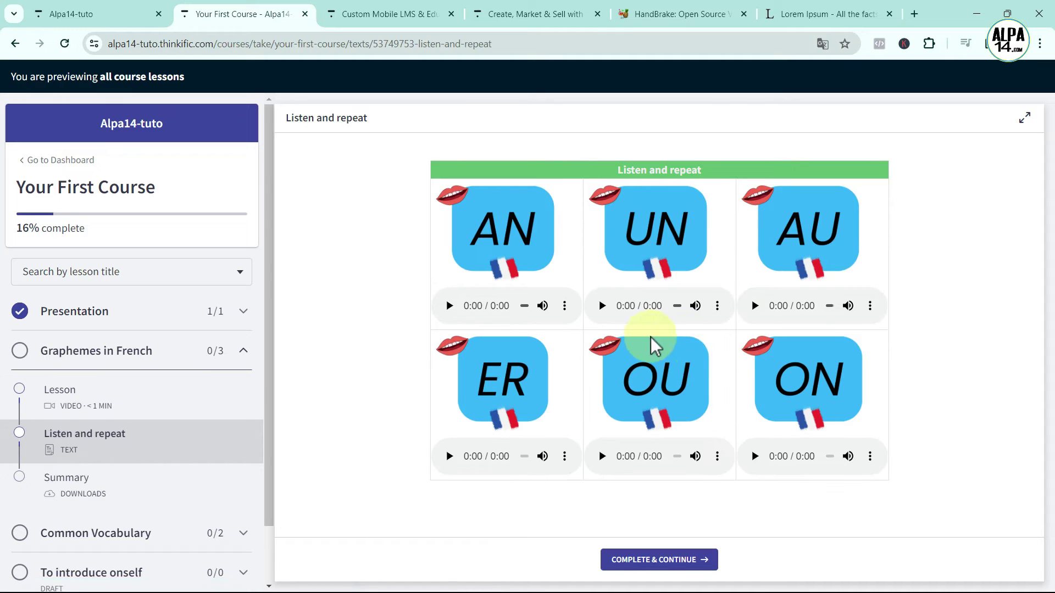
pyautogui.click(114, 493)
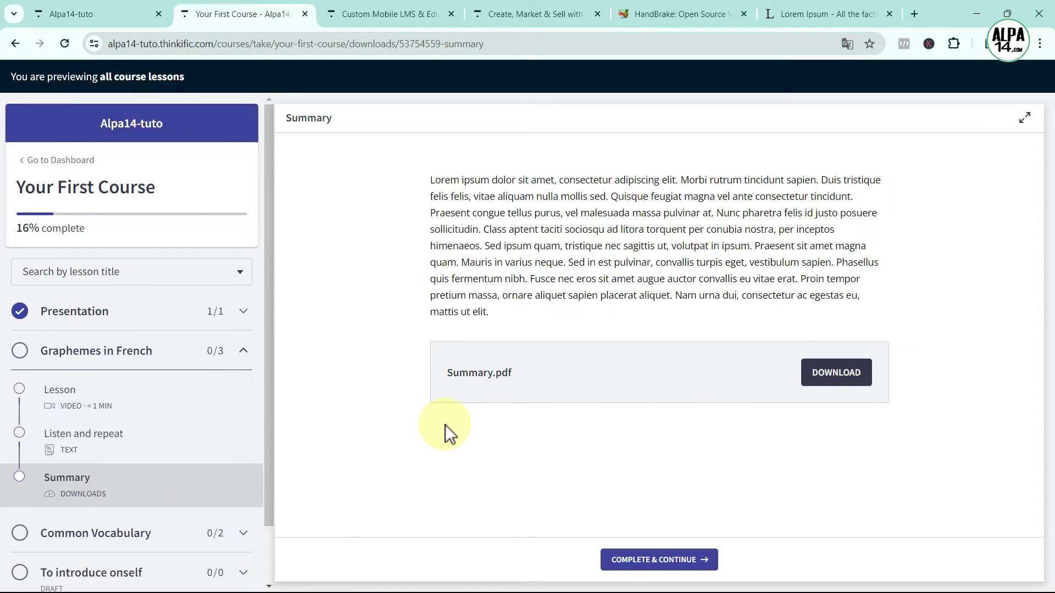
pyautogui.click(117, 549)
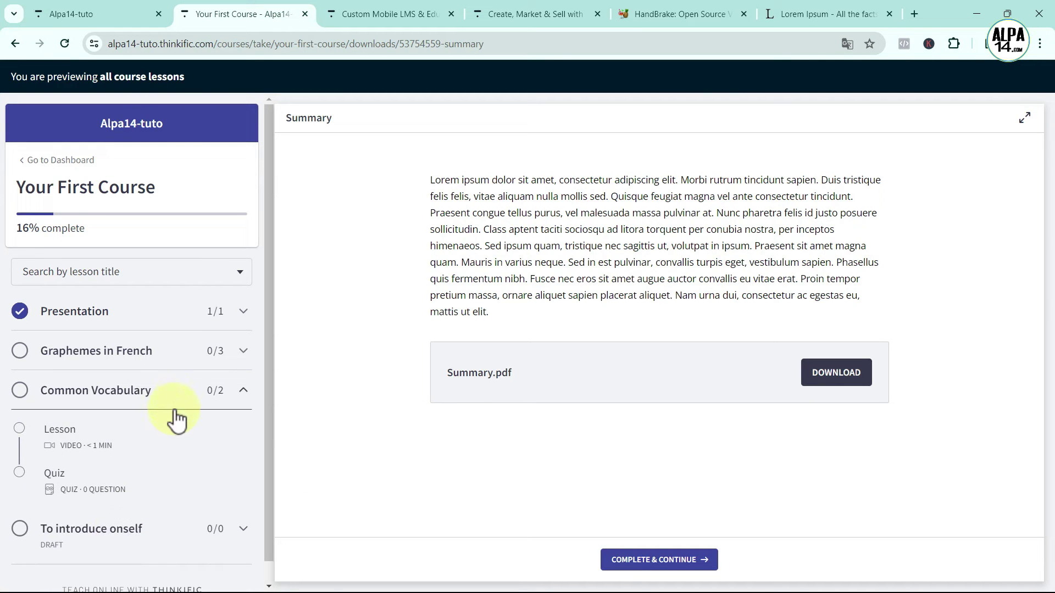
pyautogui.click(87, 433)
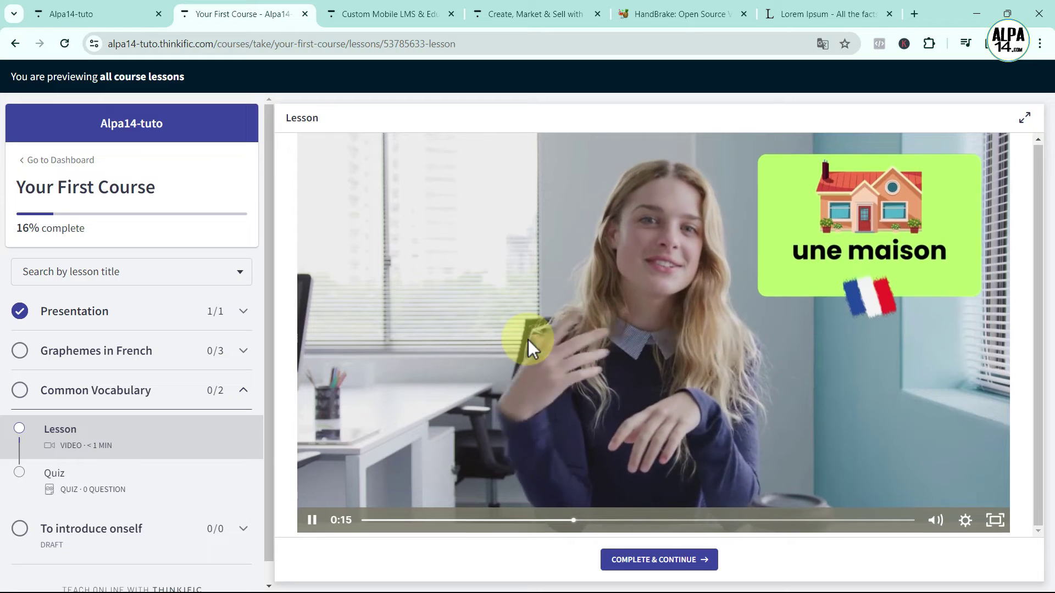
# Open the Common Vocabulary quiz, listen to answers A and B, and submit B for question 1
pyautogui.click(148, 482)
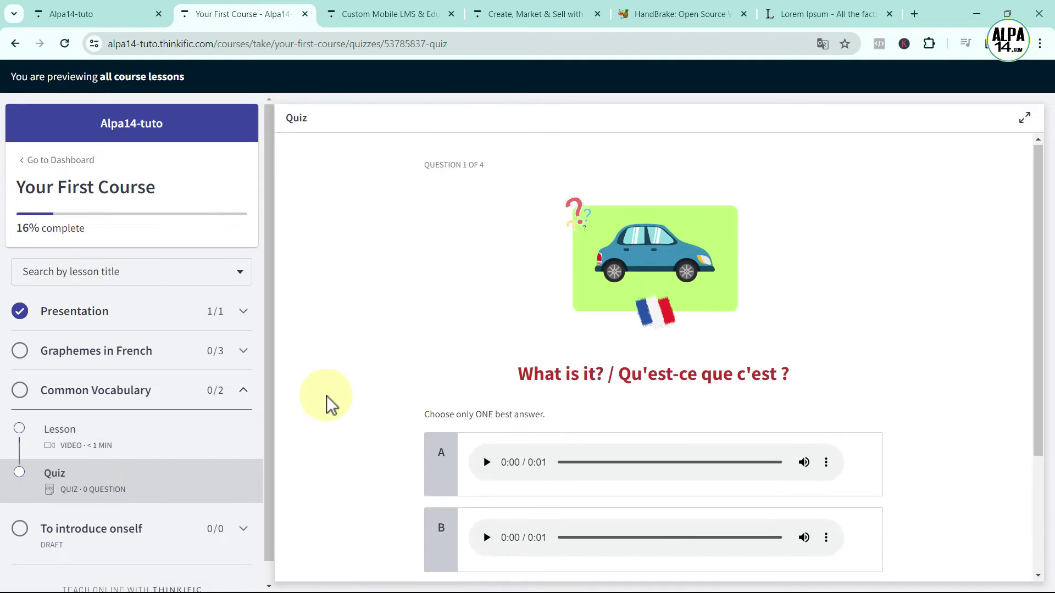
pyautogui.scroll(-2, 327, 396)
pyautogui.scroll(1, 326, 396)
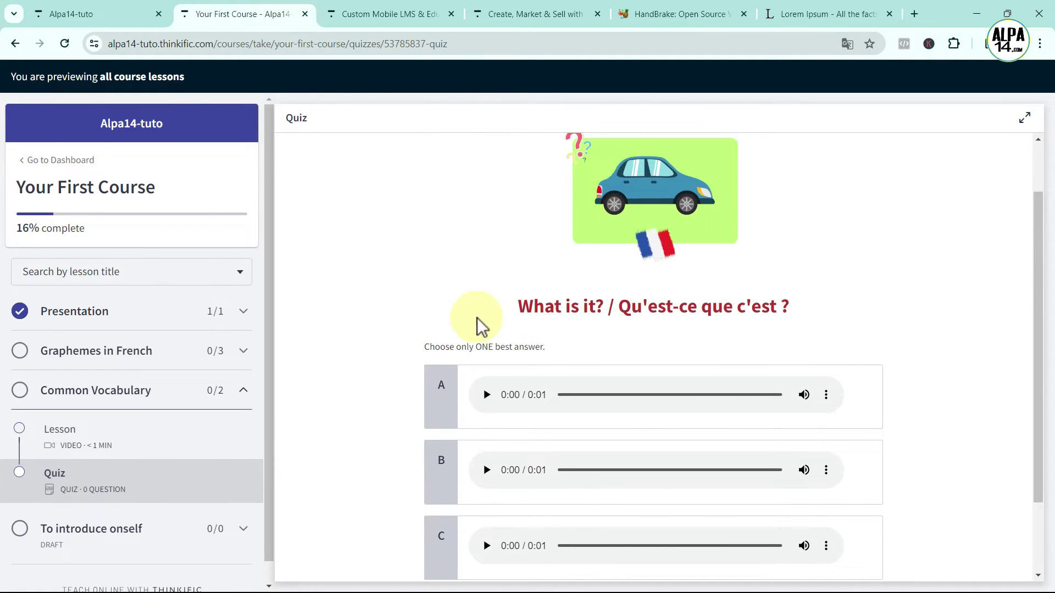
pyautogui.click(491, 406)
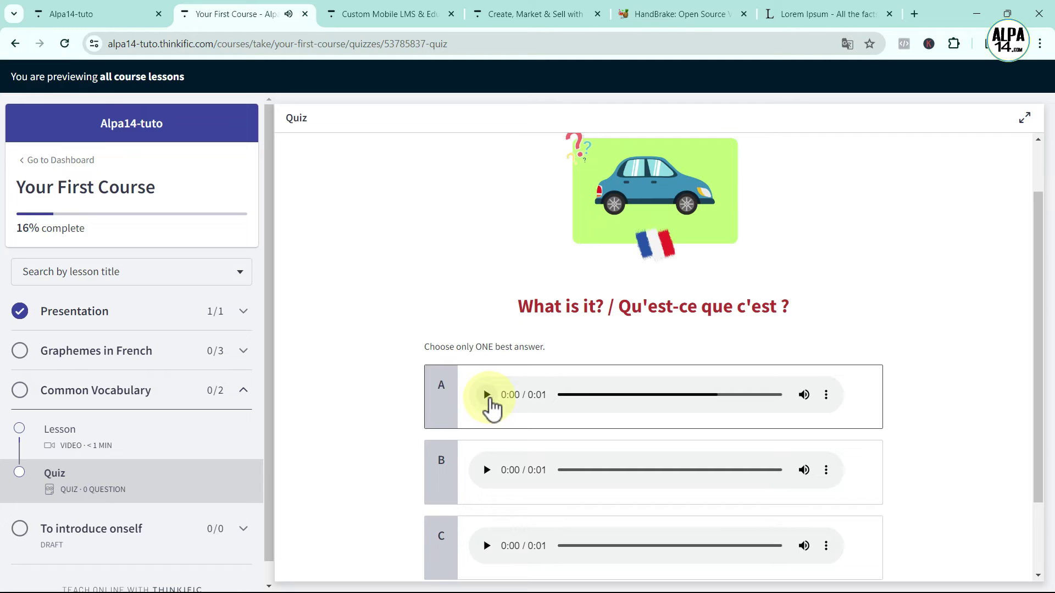
pyautogui.click(485, 471)
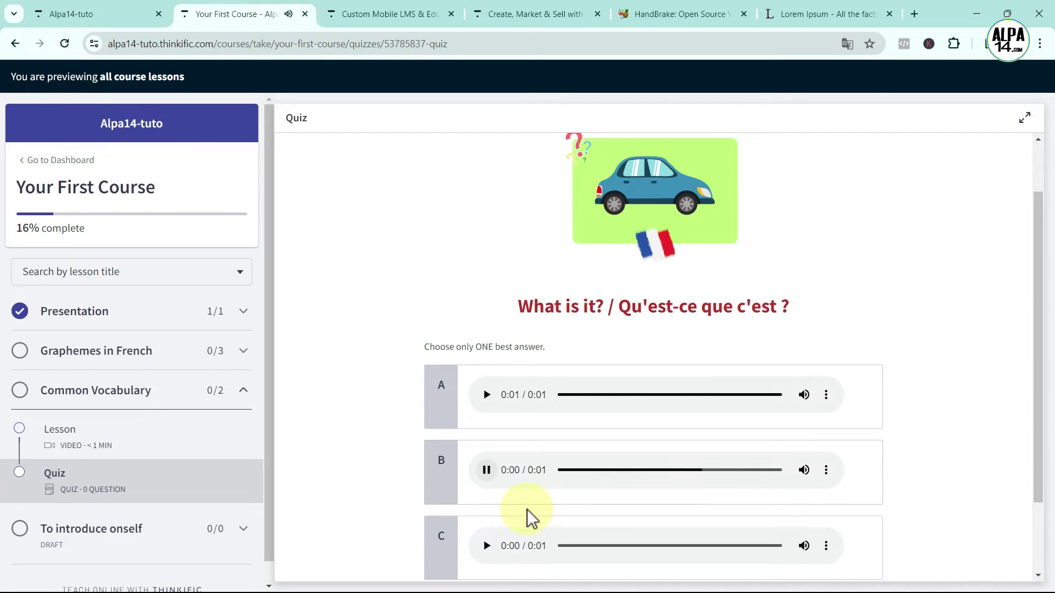
pyautogui.click(441, 465)
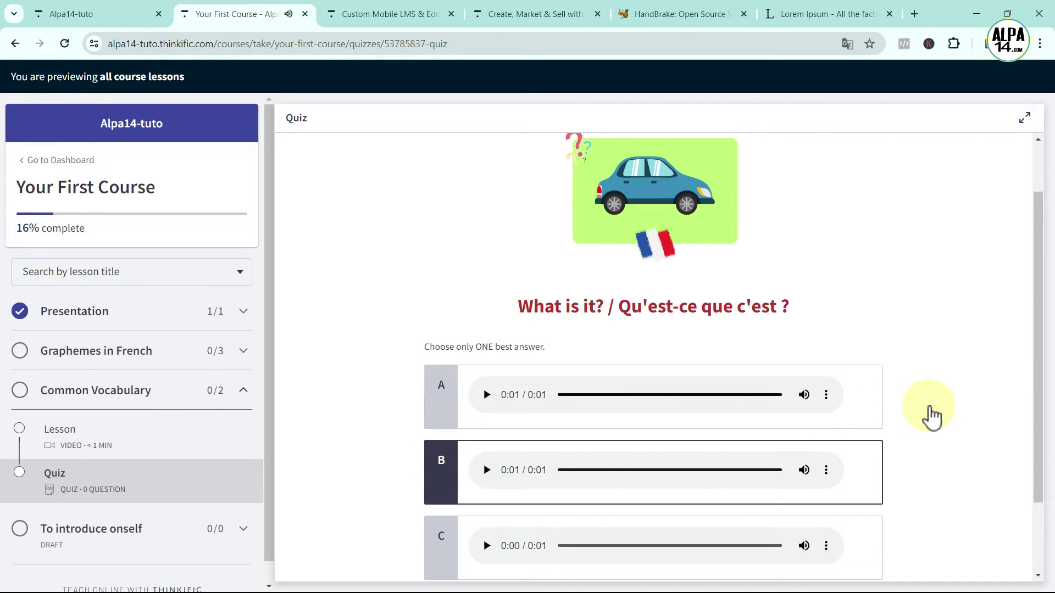
pyautogui.scroll(-2, 923, 419)
pyautogui.click(867, 538)
pyautogui.scroll(-2, 895, 439)
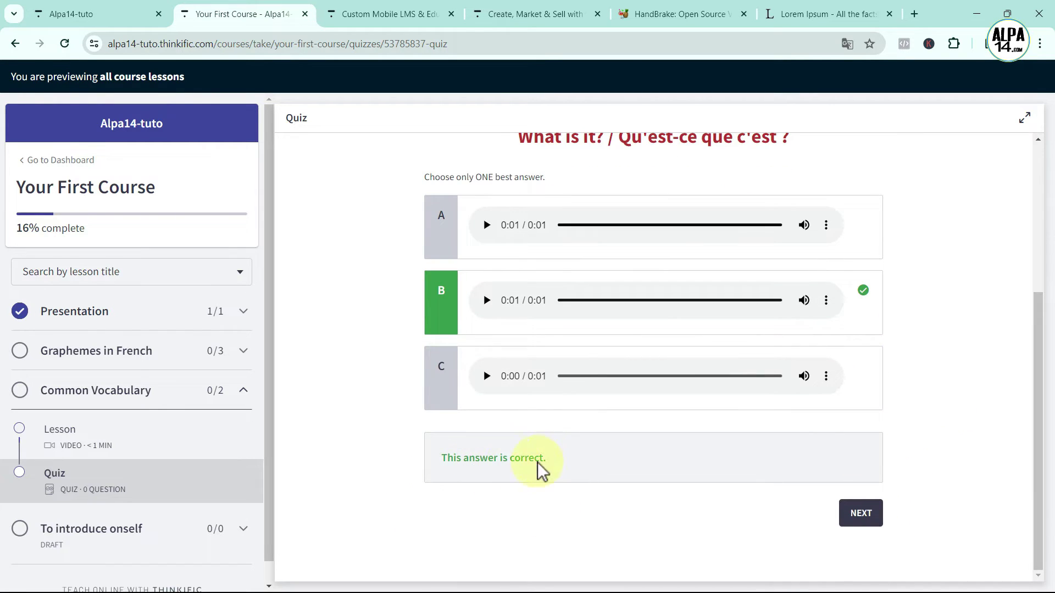
# On question 2, play both audio answers and submit answer A
pyautogui.click(861, 513)
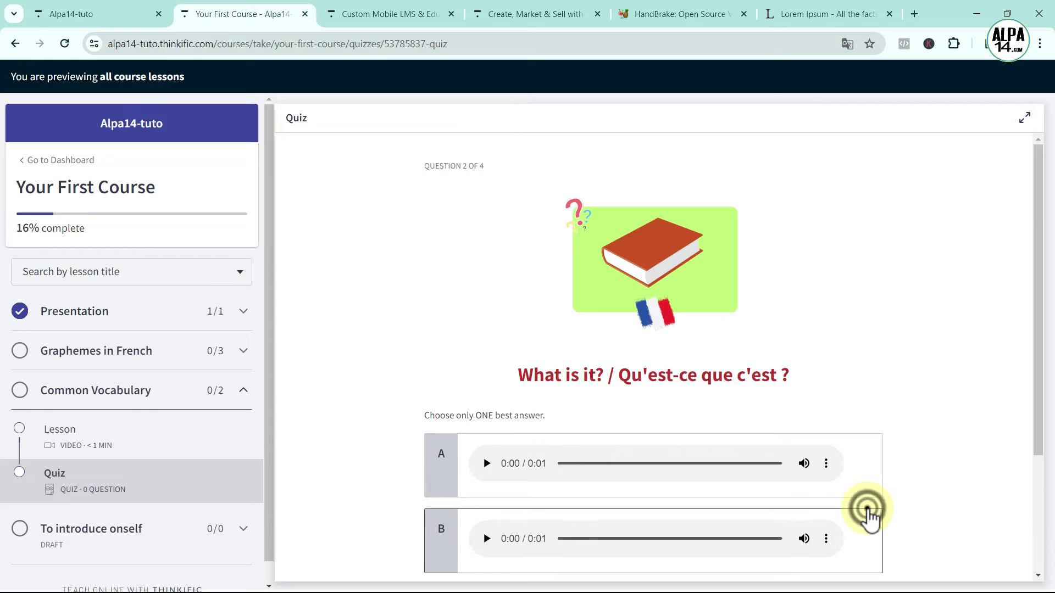
pyautogui.scroll(-2, 917, 410)
pyautogui.click(490, 326)
pyautogui.scroll(1, 956, 396)
pyautogui.click(486, 470)
pyautogui.click(443, 396)
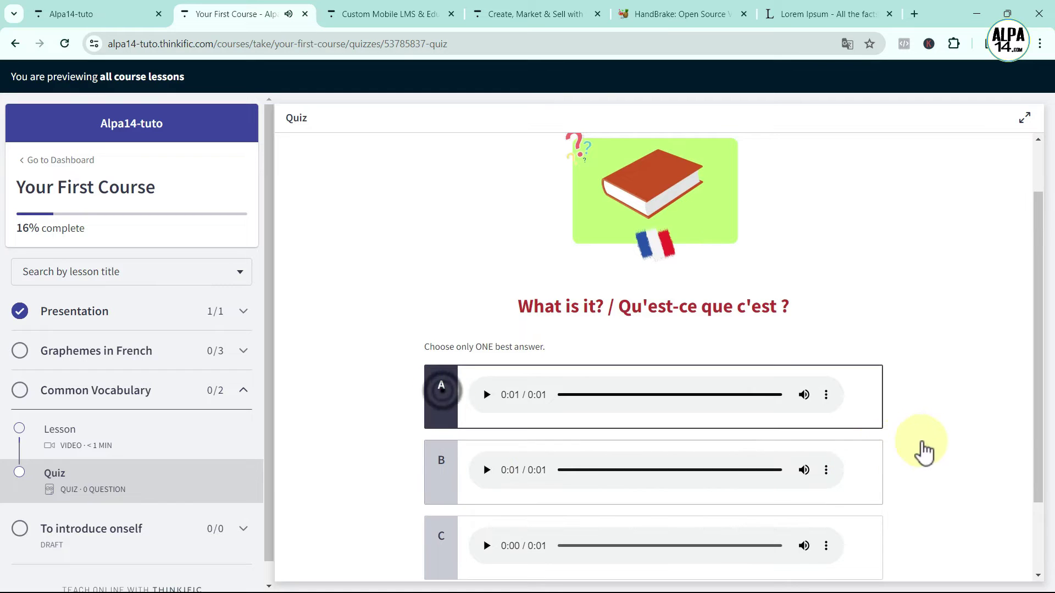
pyautogui.scroll(-2, 929, 447)
pyautogui.click(855, 513)
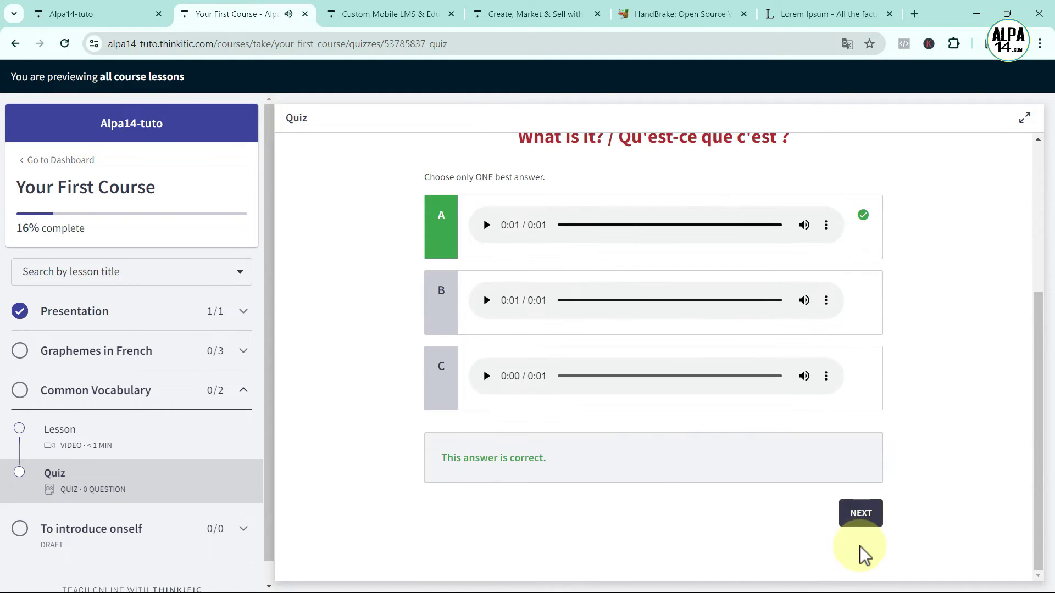
# On question 3, play answer A's audio and submit answer A
pyautogui.click(860, 513)
pyautogui.scroll(-2, 903, 462)
pyautogui.scroll(1, 693, 242)
pyautogui.click(486, 395)
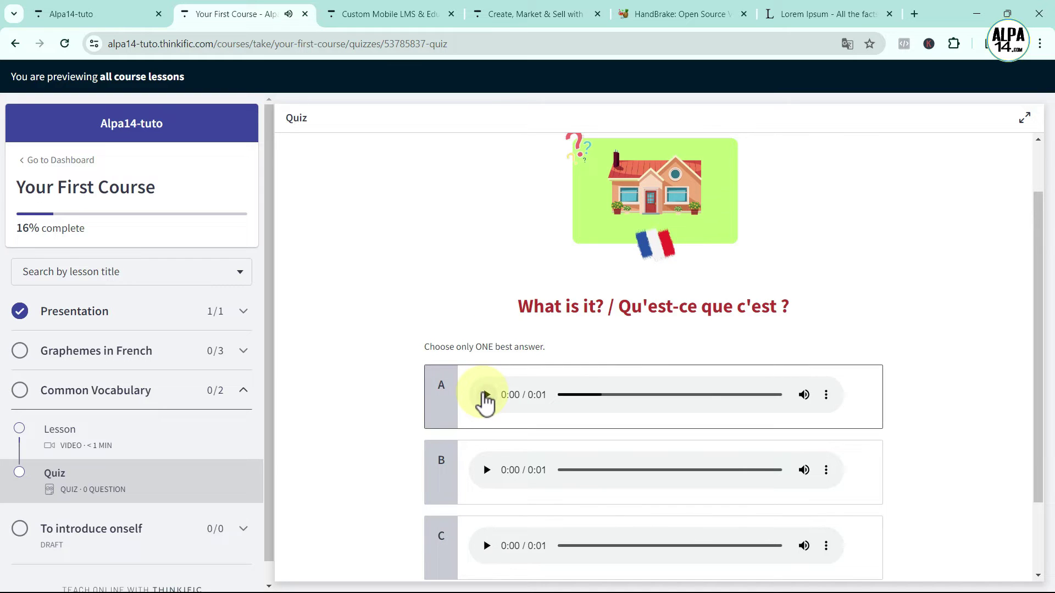
pyautogui.click(439, 392)
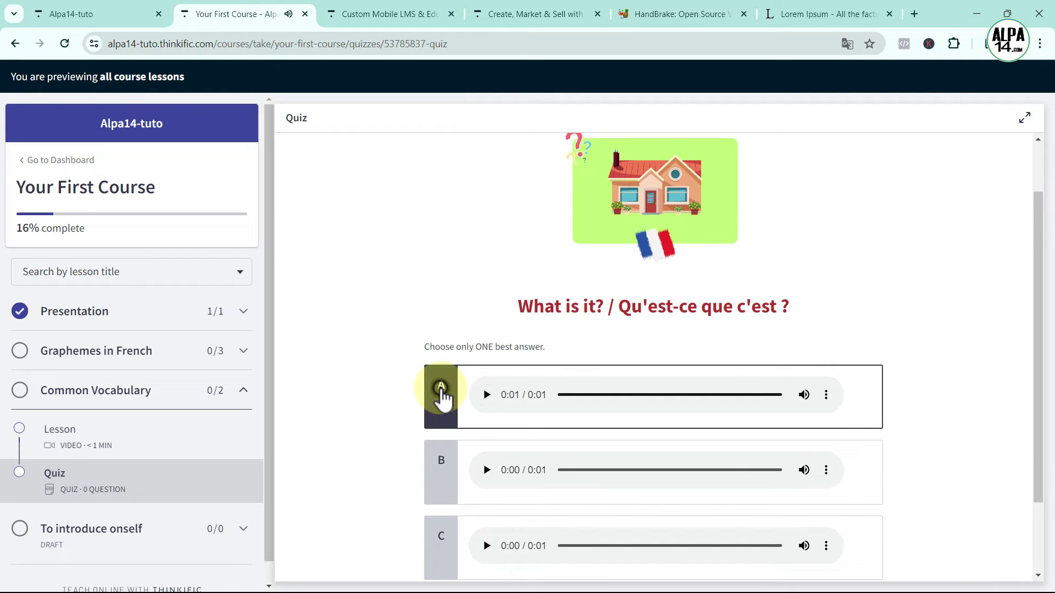
pyautogui.scroll(-3, 923, 410)
pyautogui.click(859, 509)
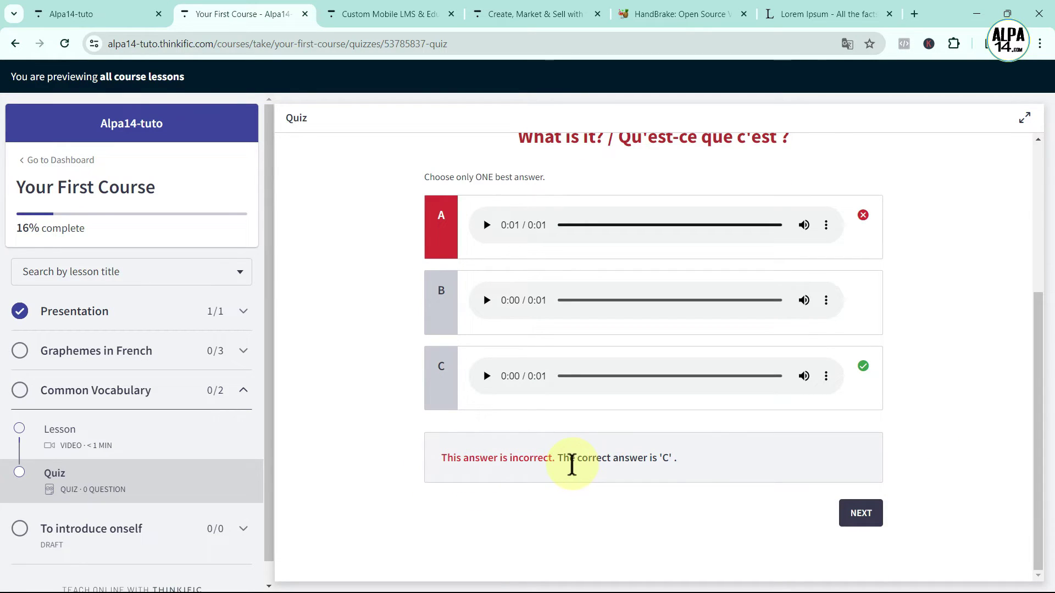
# Answer the last question with A and finish the quiz to see the 75% result
pyautogui.click(868, 511)
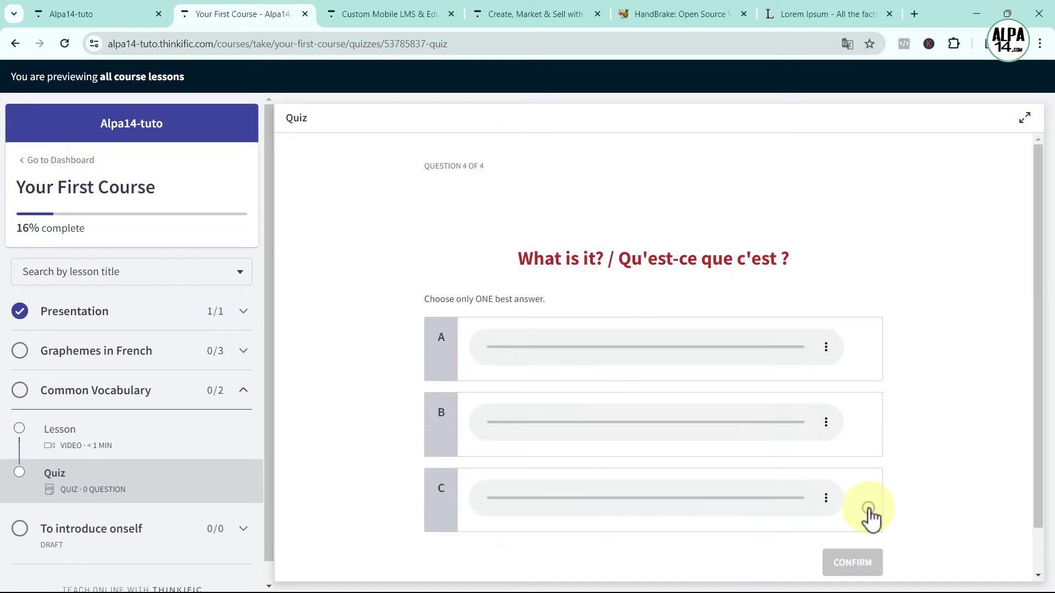
pyautogui.scroll(-2, 923, 459)
pyautogui.click(486, 326)
pyautogui.scroll(3, 531, 486)
pyautogui.click(440, 468)
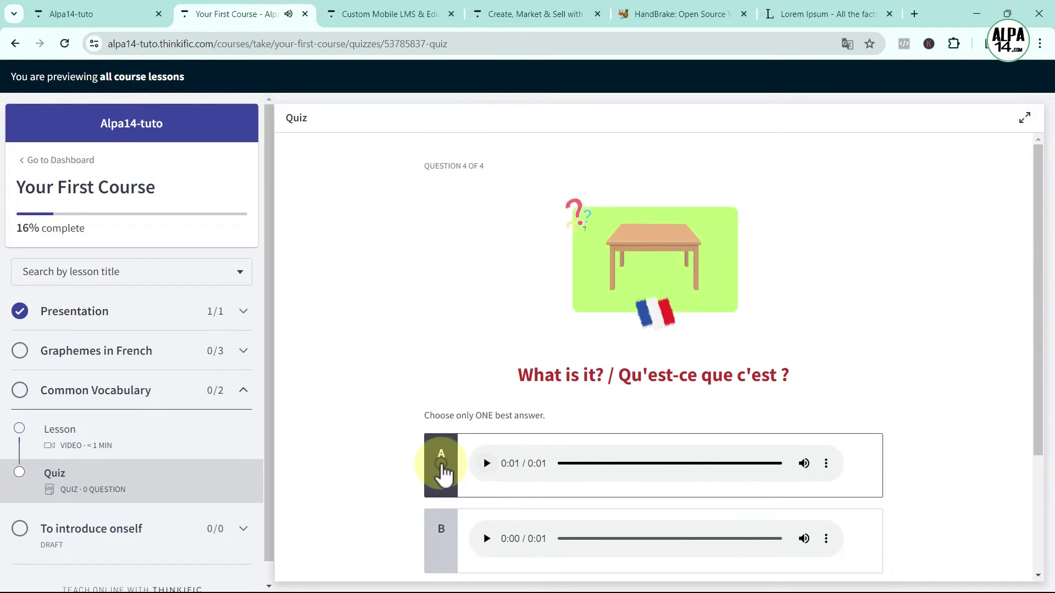
pyautogui.scroll(-3, 928, 467)
pyautogui.click(863, 526)
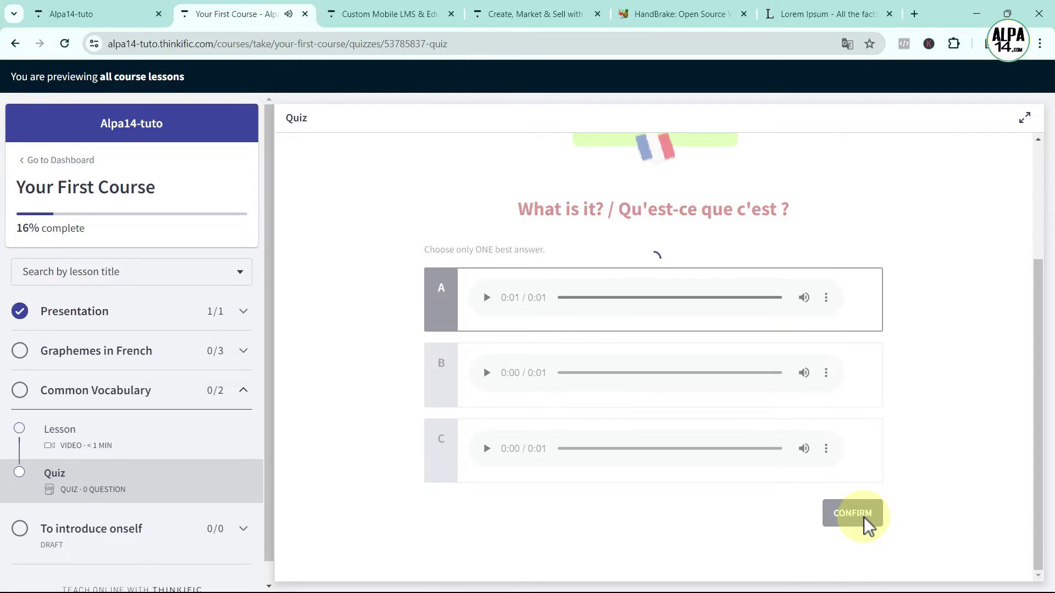
pyautogui.click(861, 515)
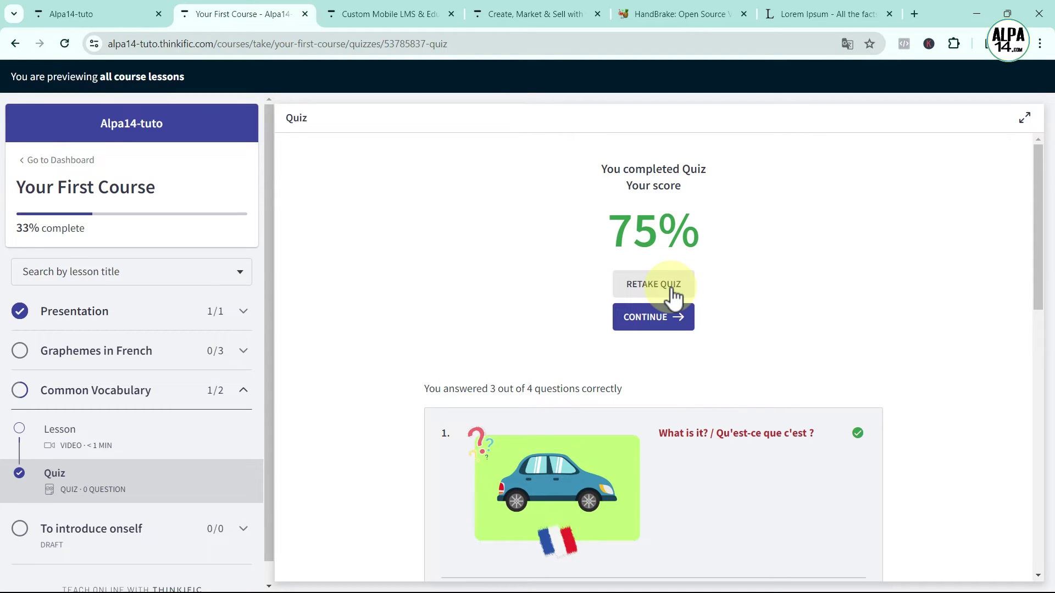
pyautogui.scroll(-3, 863, 325)
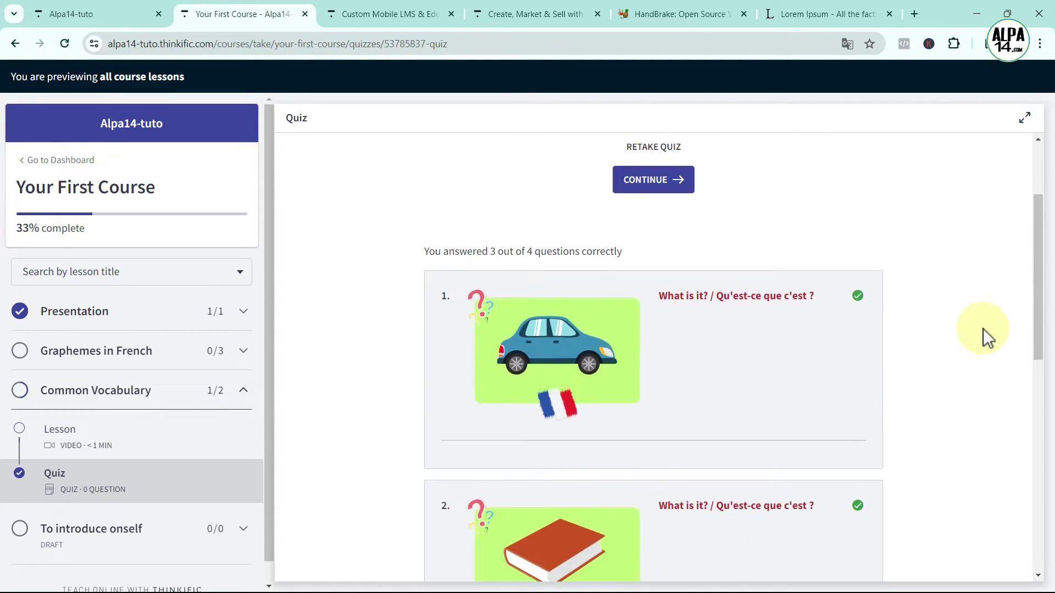
pyautogui.scroll(-8, 769, 333)
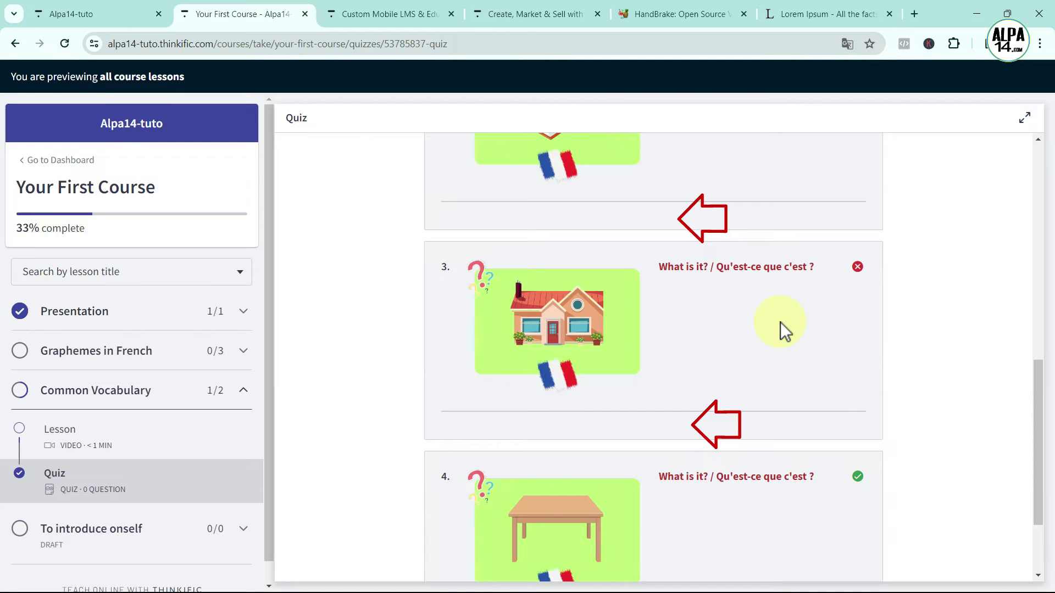
pyautogui.scroll(-3, 780, 322)
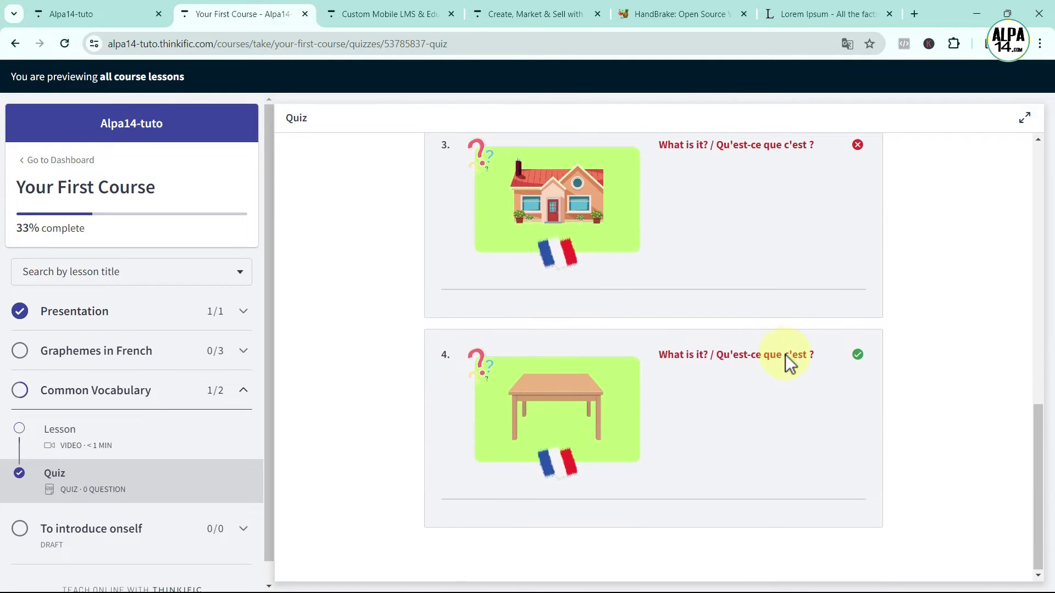
pyautogui.scroll(11, 786, 357)
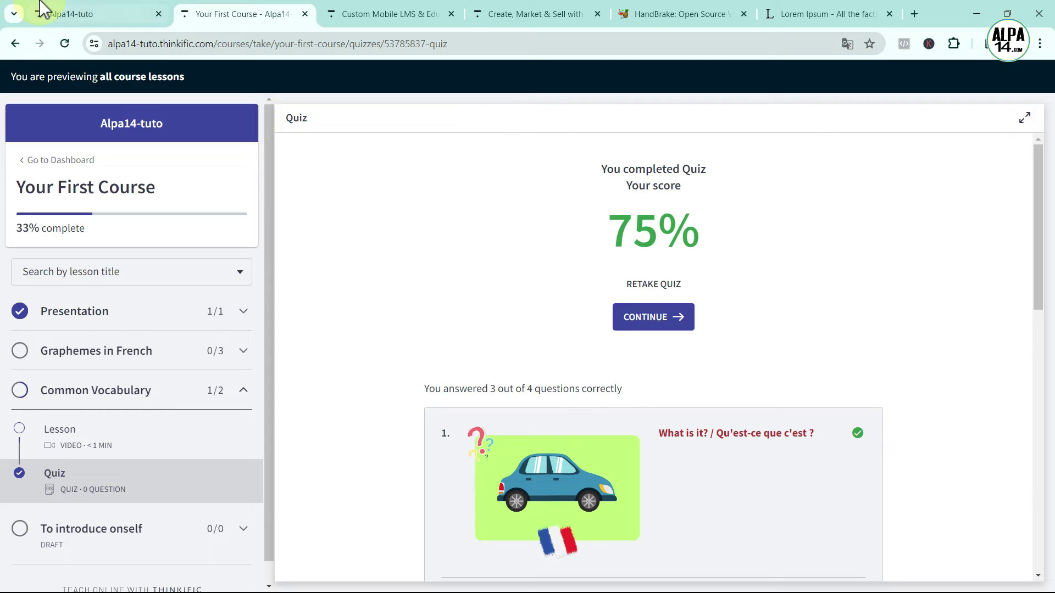
# Return to the Alpa14-tuto editor tab, close the Preview menu, and add a lesson under To introduce onself
pyautogui.click(79, 16)
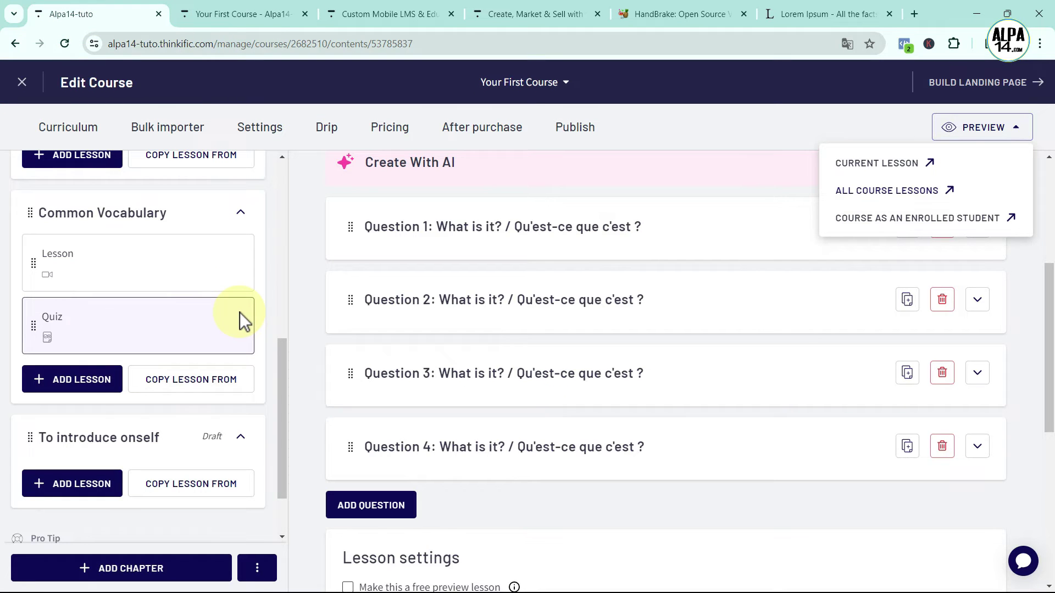
pyautogui.click(285, 430)
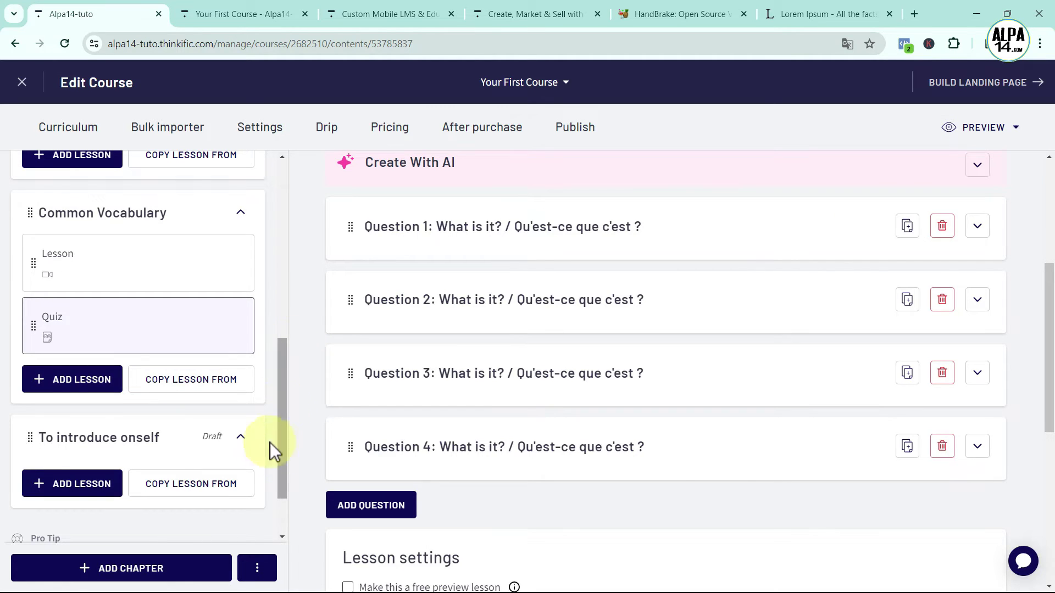
pyautogui.click(242, 438)
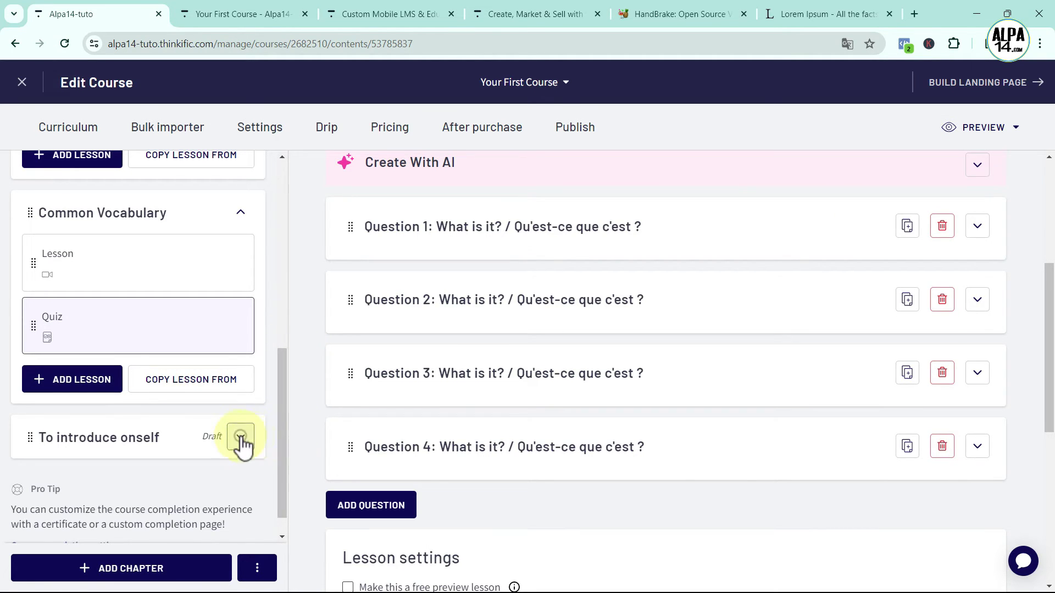
pyautogui.click(241, 437)
pyautogui.scroll(-1, 282, 434)
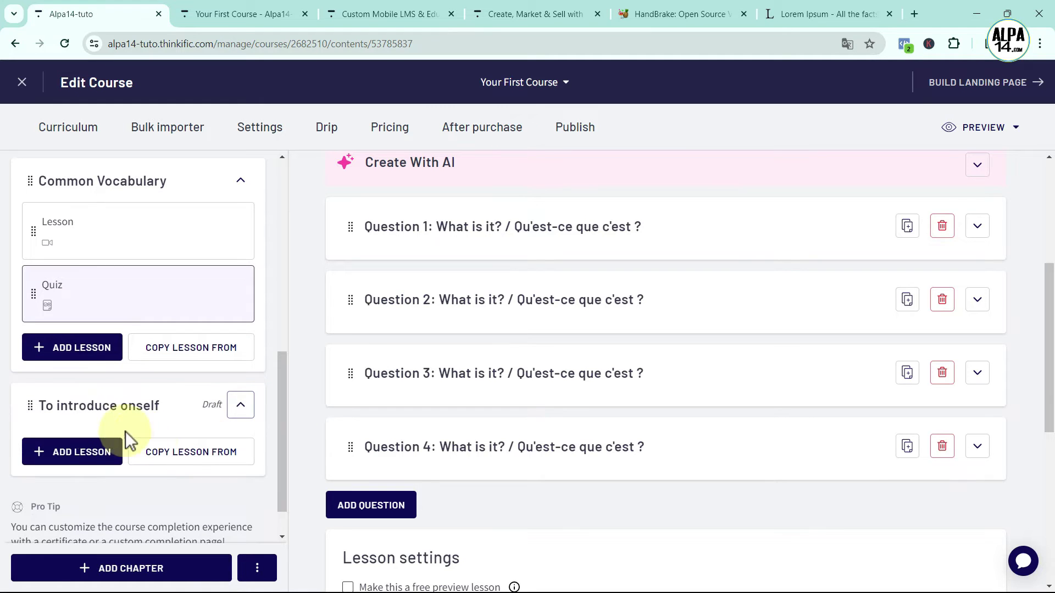
pyautogui.click(57, 418)
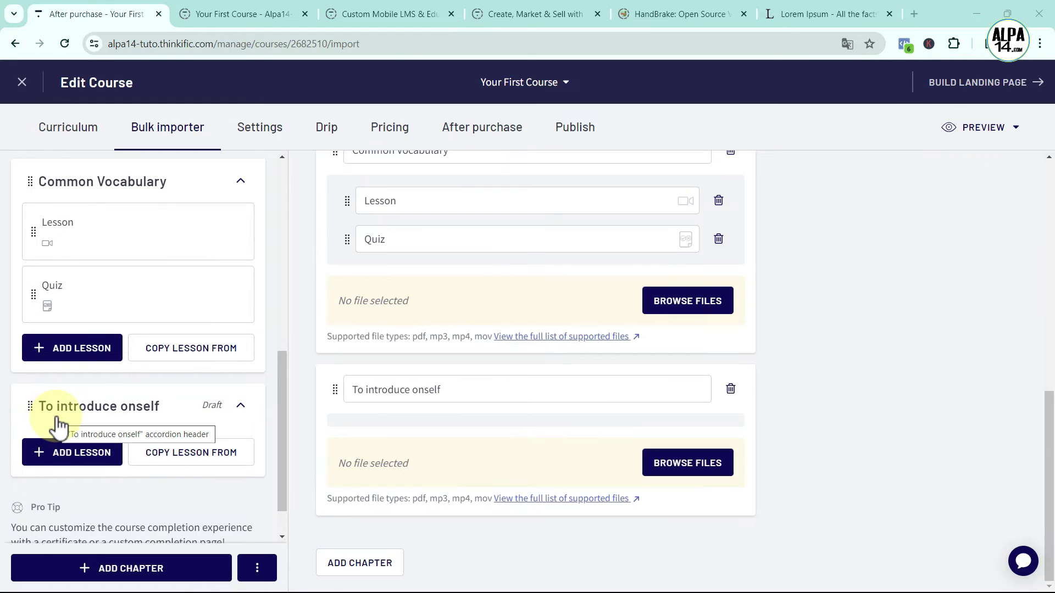
pyautogui.click(66, 455)
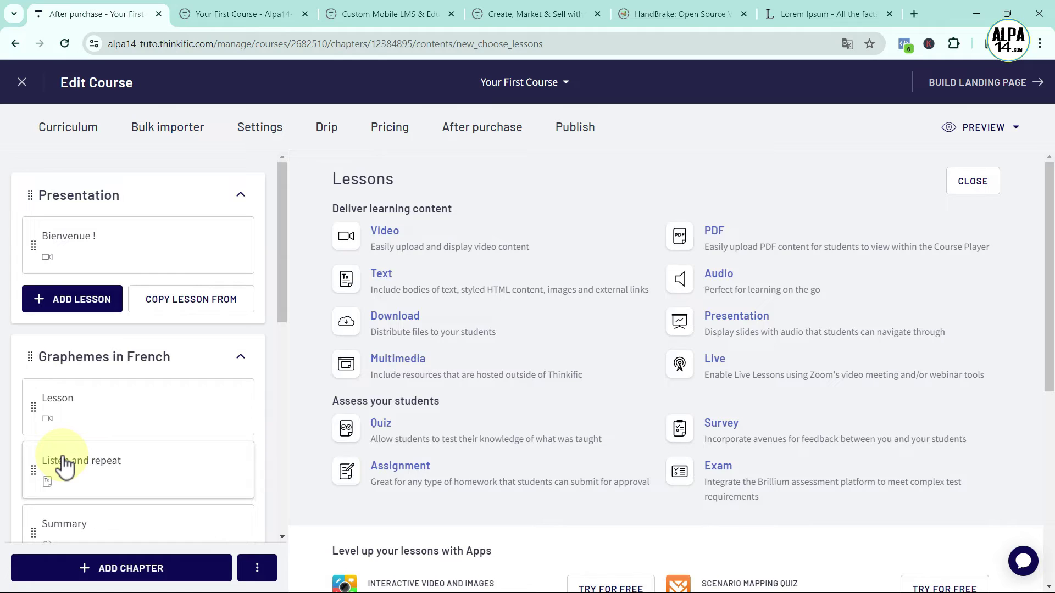
# Create a video lesson and trim its title to 'Lesson'
pyautogui.click(357, 233)
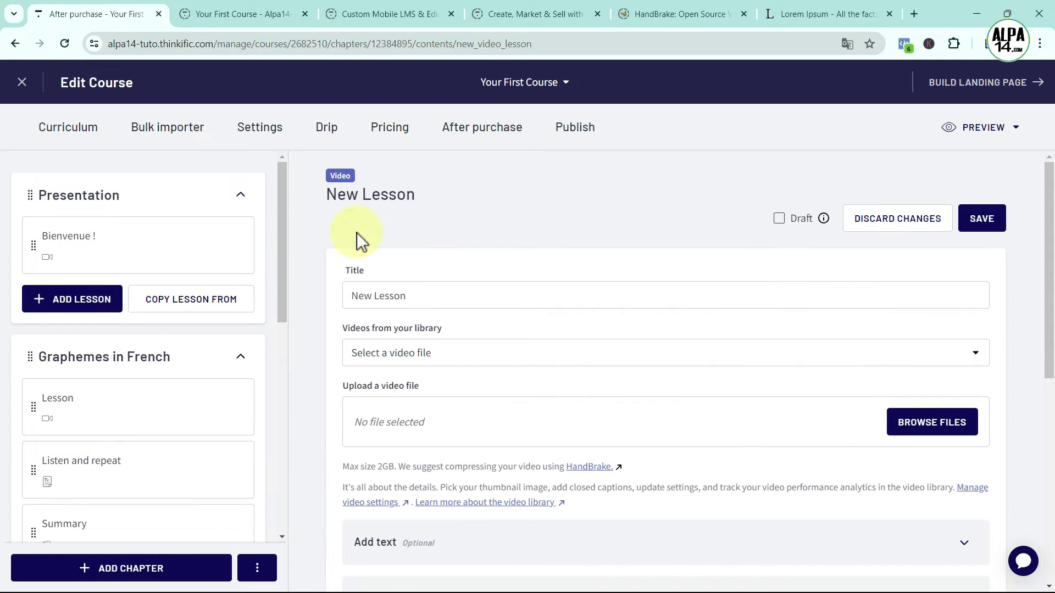
pyautogui.doubleClick(372, 295)
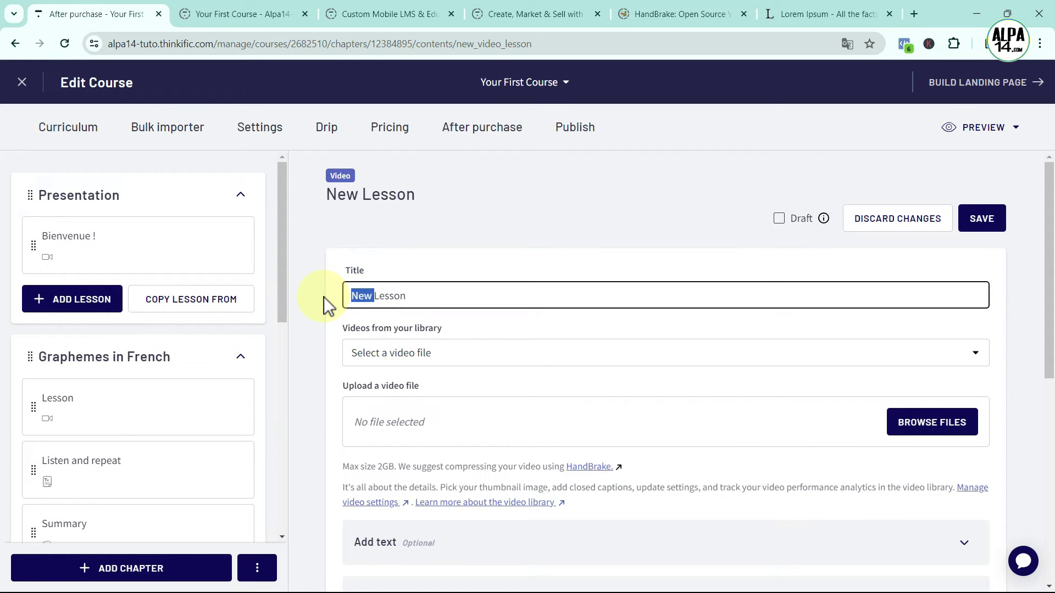
pyautogui.press('BackSpace')
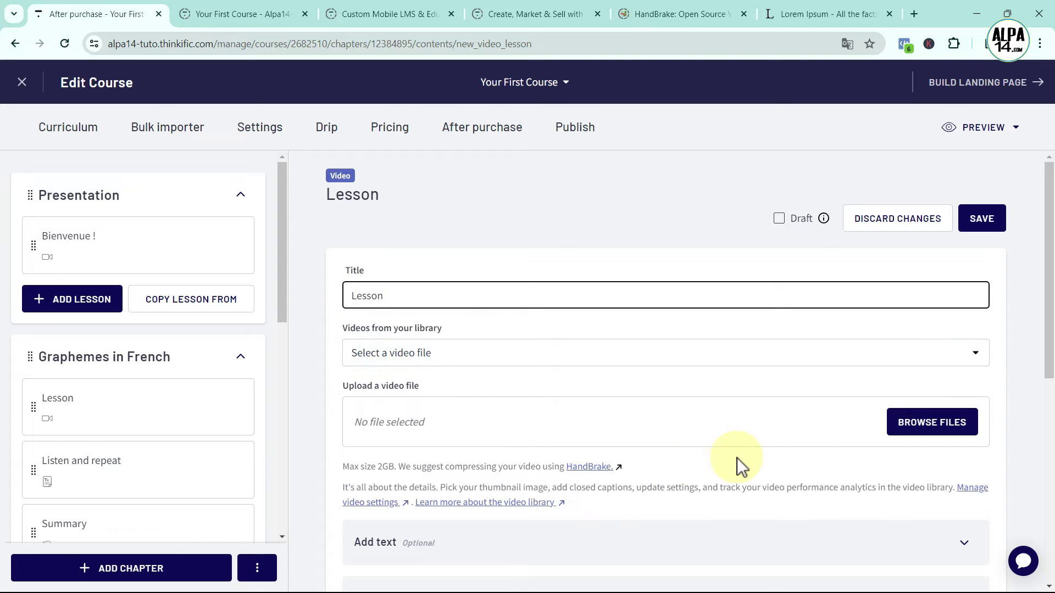
# Upload se-presenter-video.mp4 to the lesson, save it, and start adding another lesson
pyautogui.click(934, 423)
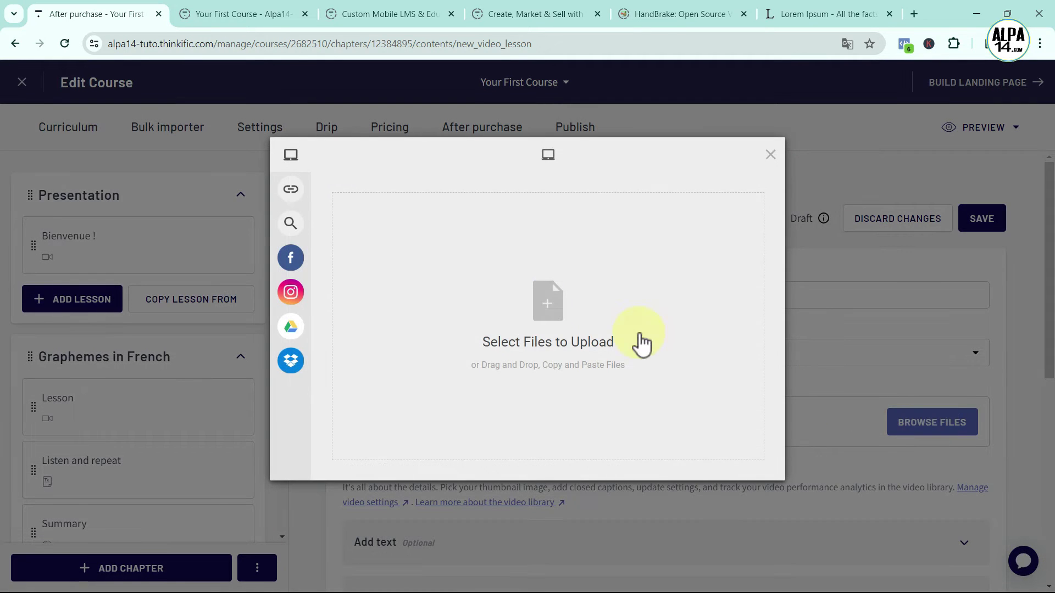
pyautogui.click(547, 312)
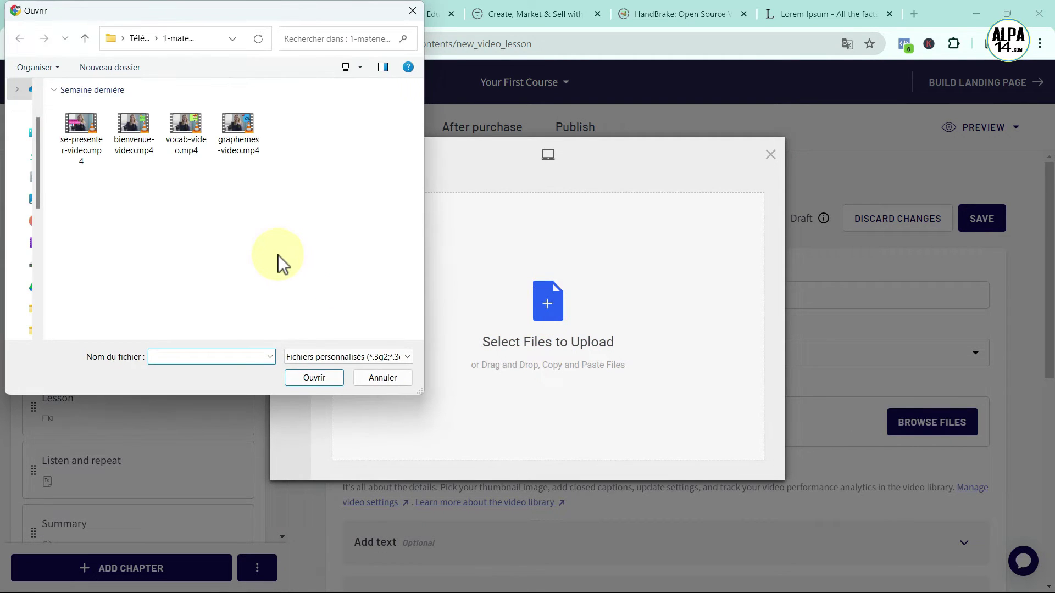
pyautogui.click(85, 145)
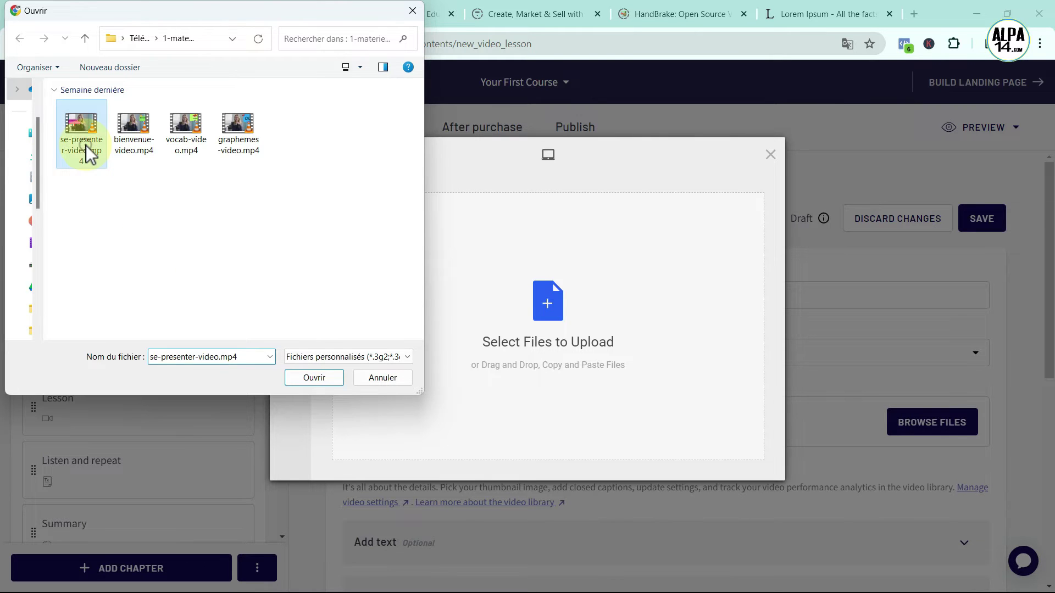
pyautogui.click(329, 381)
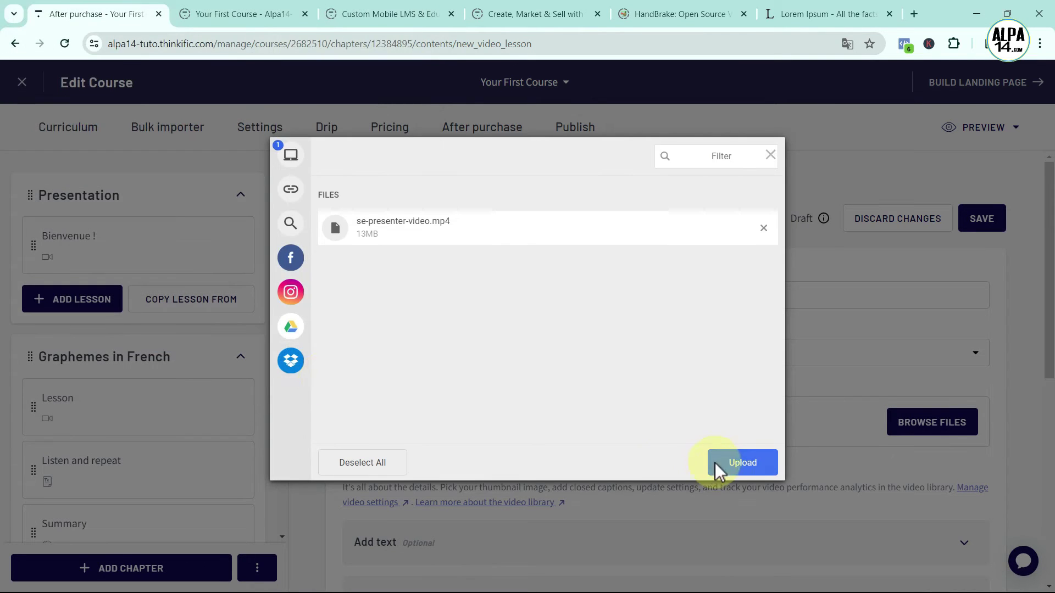
pyautogui.click(738, 461)
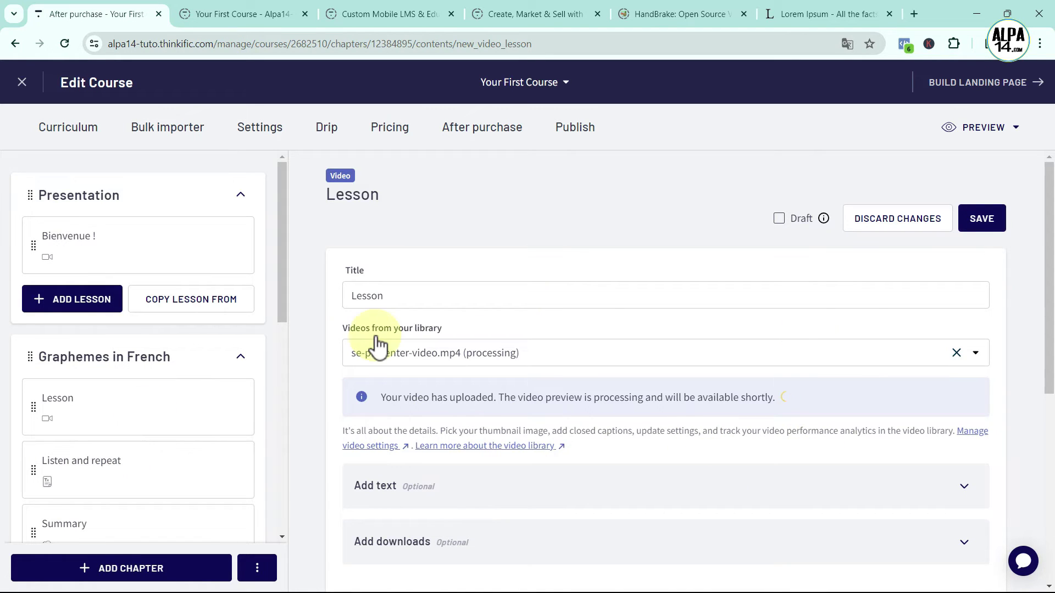
pyautogui.click(971, 220)
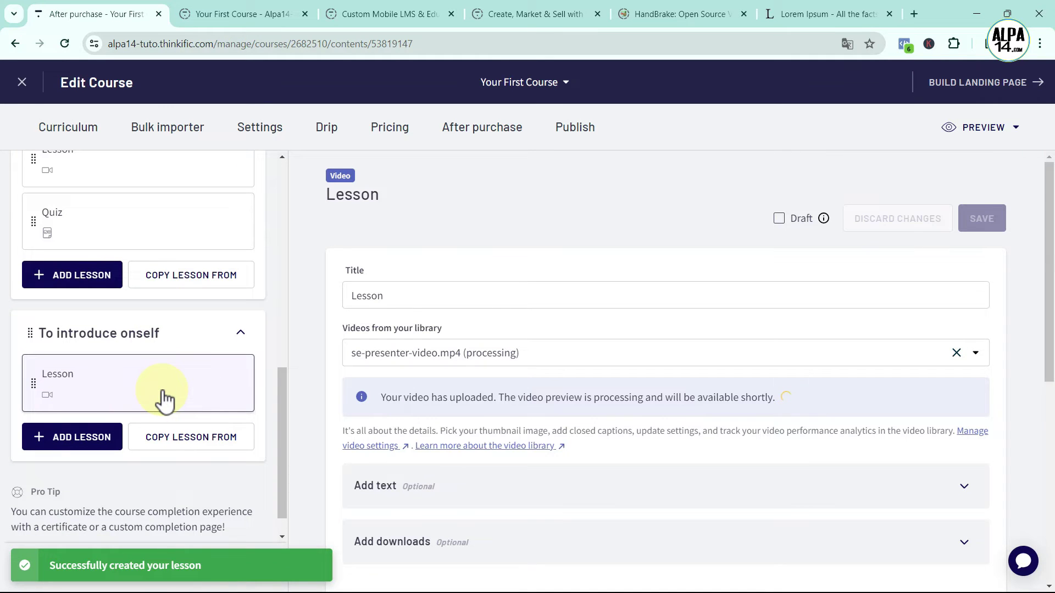
pyautogui.click(92, 440)
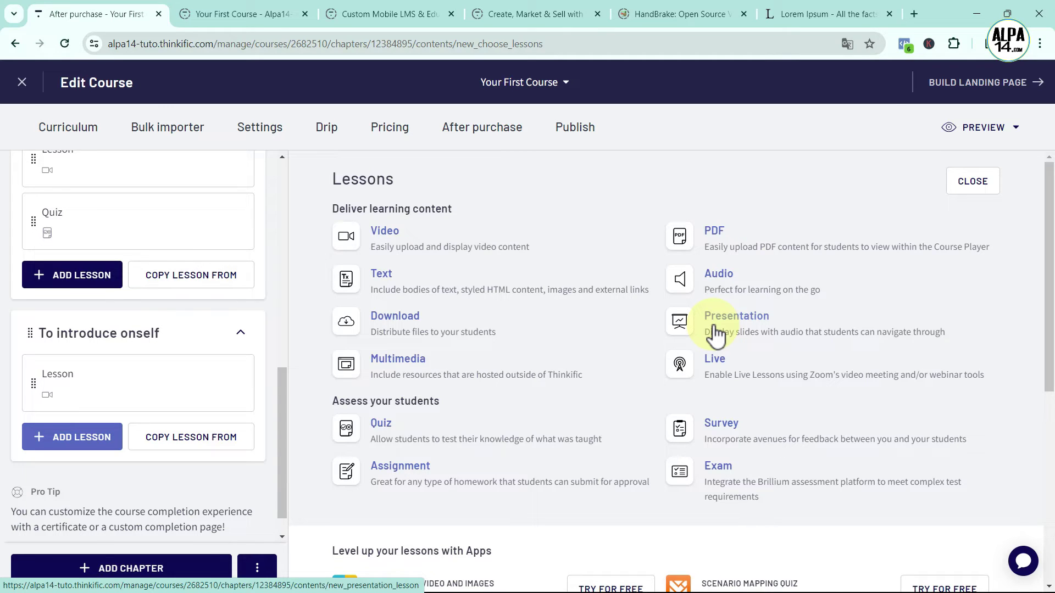
# Create a presentation lesson titled 'Sentences to repeat' and bring up its PDF uploader
pyautogui.click(716, 333)
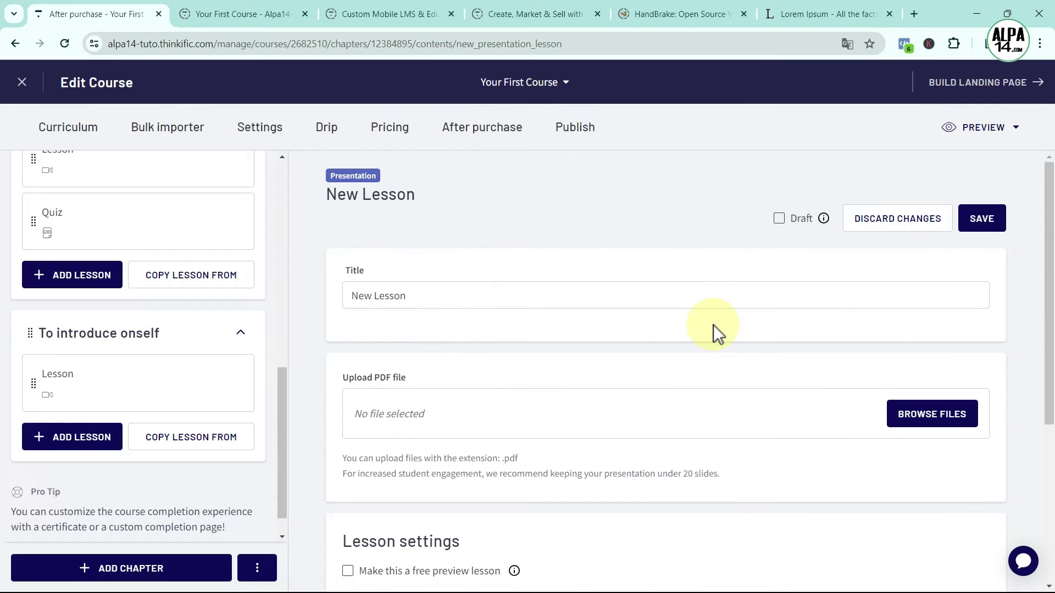
pyautogui.click(412, 298)
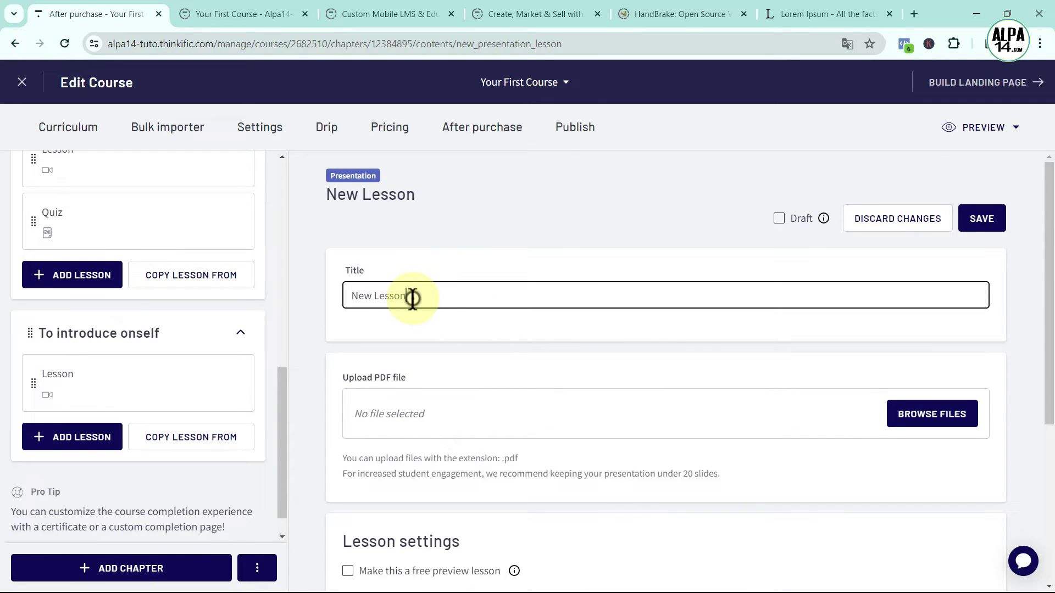
pyautogui.moveTo(412, 298); pyautogui.dragTo(349, 295)
pyautogui.press('BackSpace')
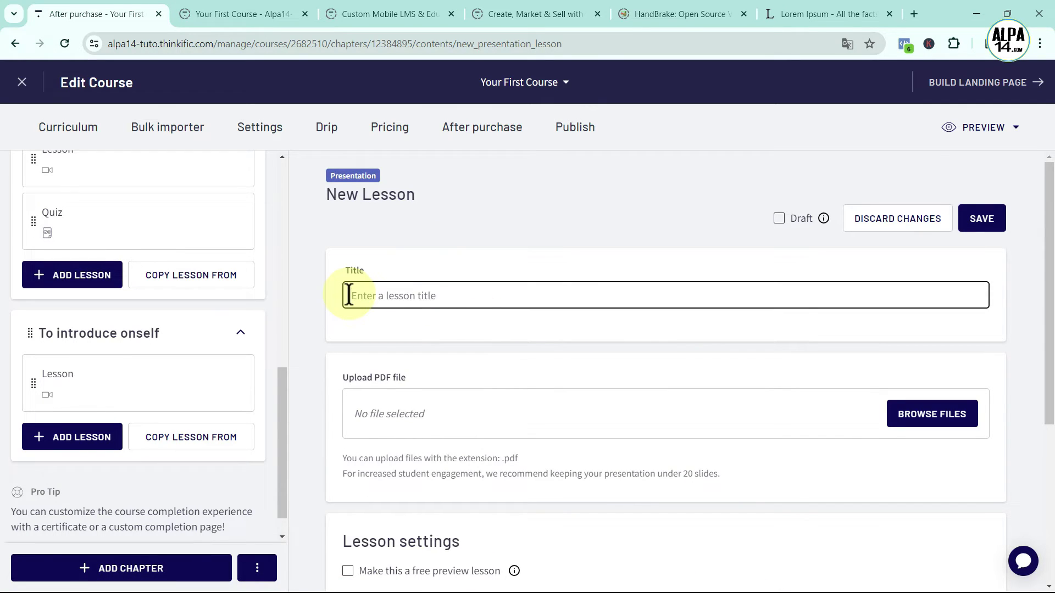
pyautogui.write('Sentences to repeat')
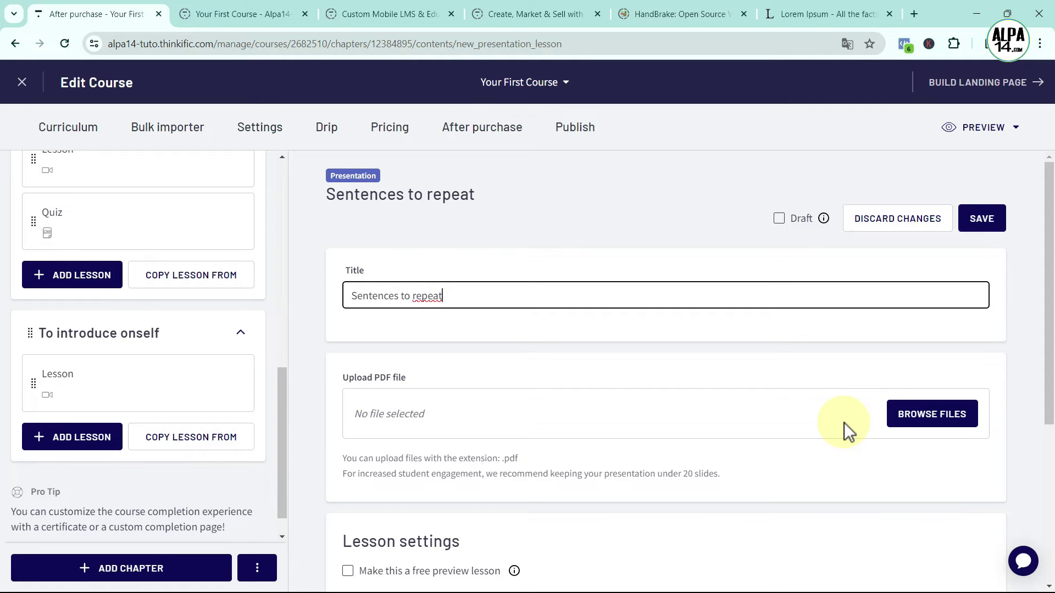
pyautogui.click(917, 416)
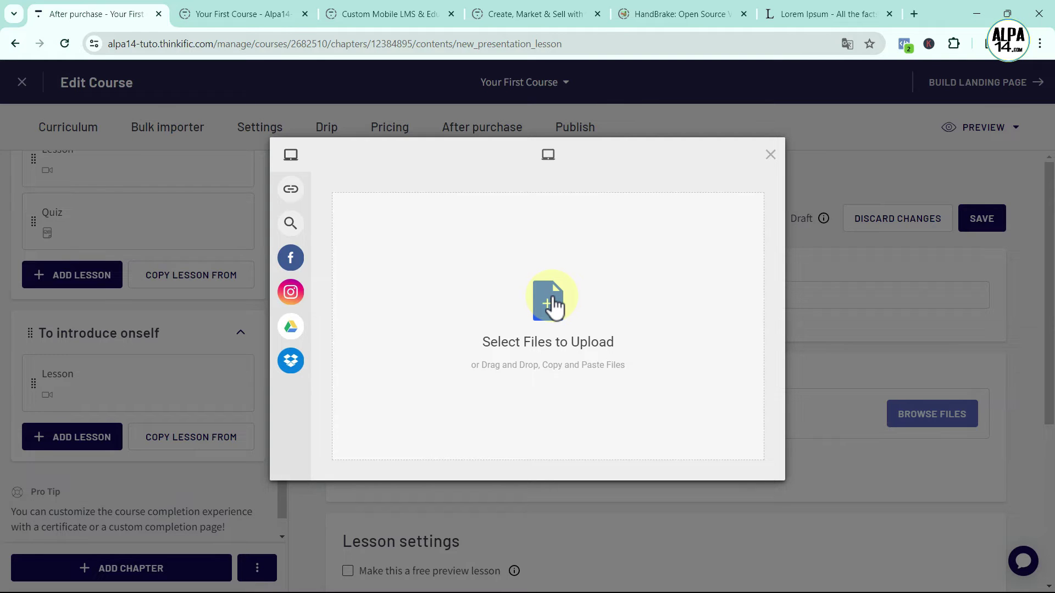
# Upload presentation+audio.pdf and generate its slides, keeping the lesson as a draft
pyautogui.click(555, 306)
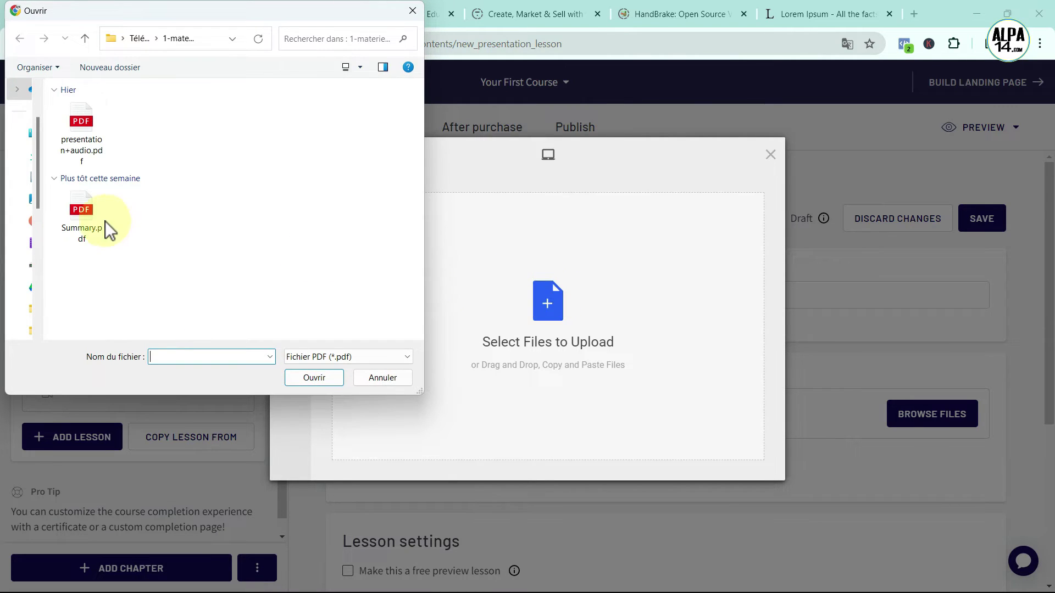
pyautogui.click(84, 121)
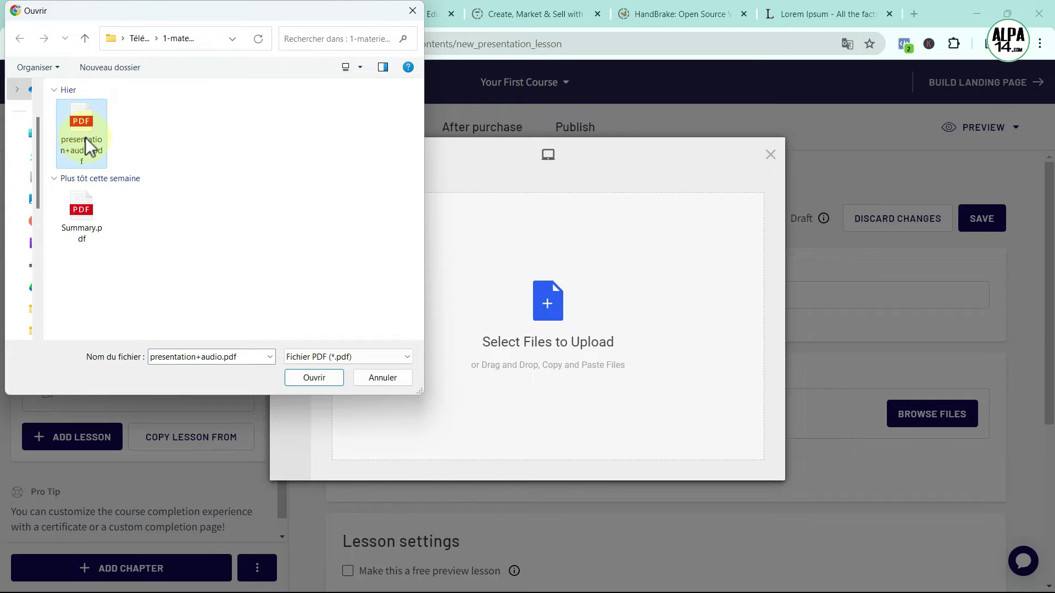
pyautogui.click(301, 377)
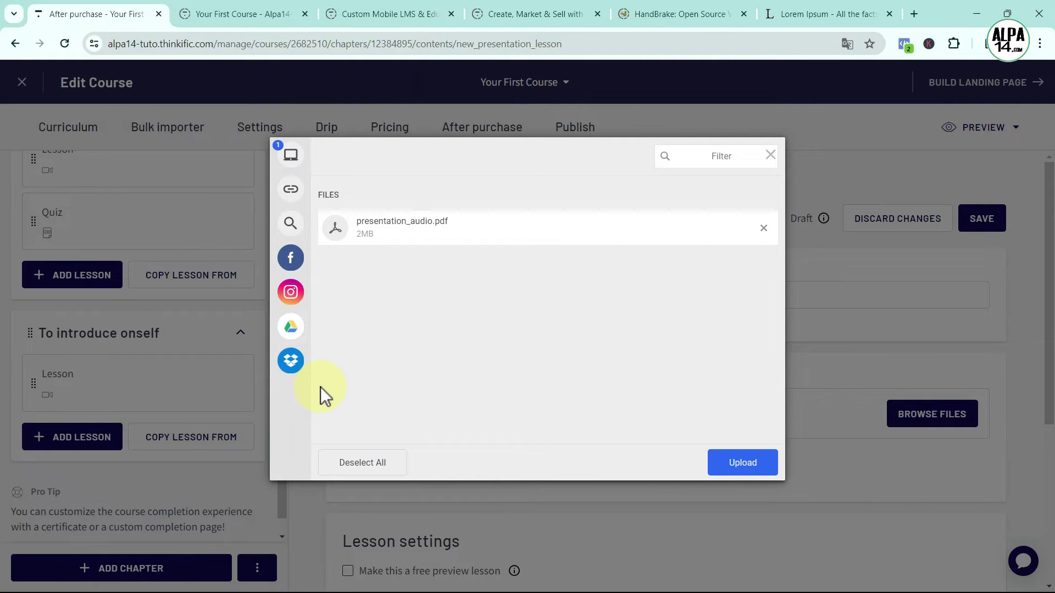
pyautogui.click(736, 463)
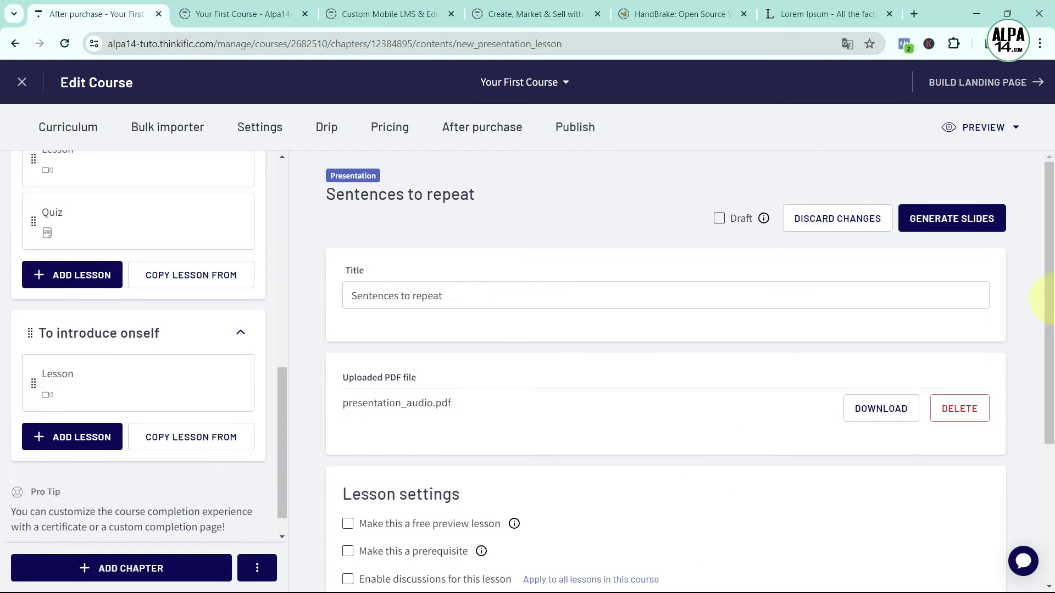
pyautogui.click(937, 226)
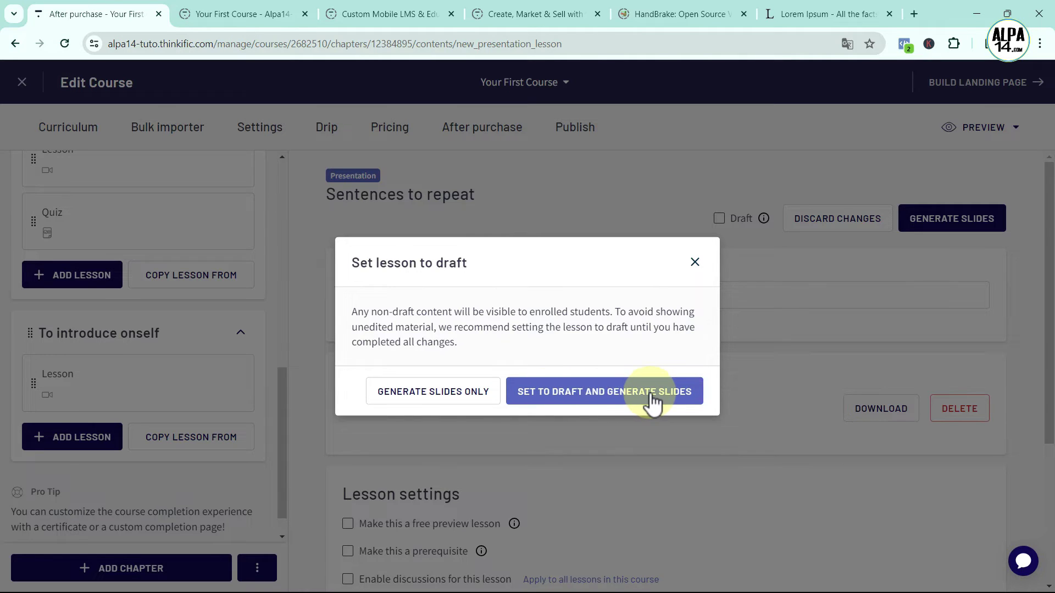
pyautogui.click(566, 394)
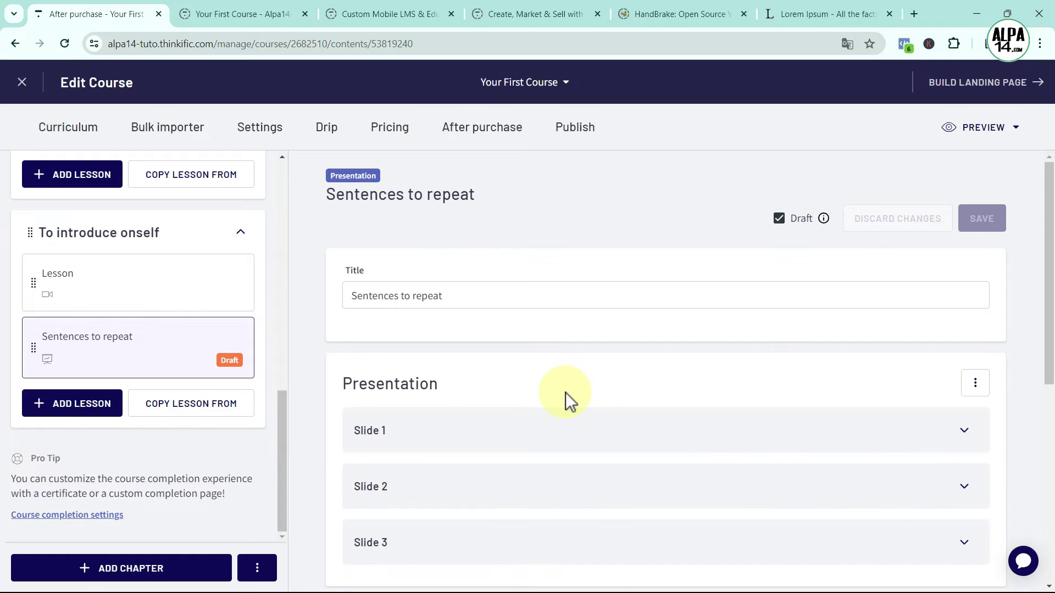
# Upload bonjour-je-m-appelle.mp3 as Slide 1's audio and play the 0:02 clip to check it
pyautogui.scroll(-1, 565, 392)
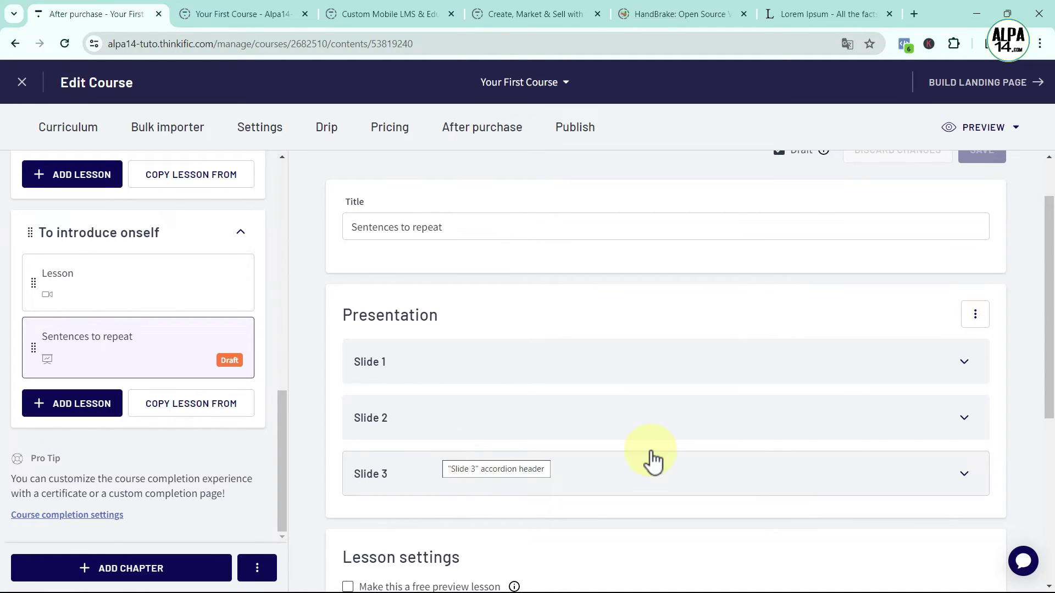
pyautogui.click(959, 362)
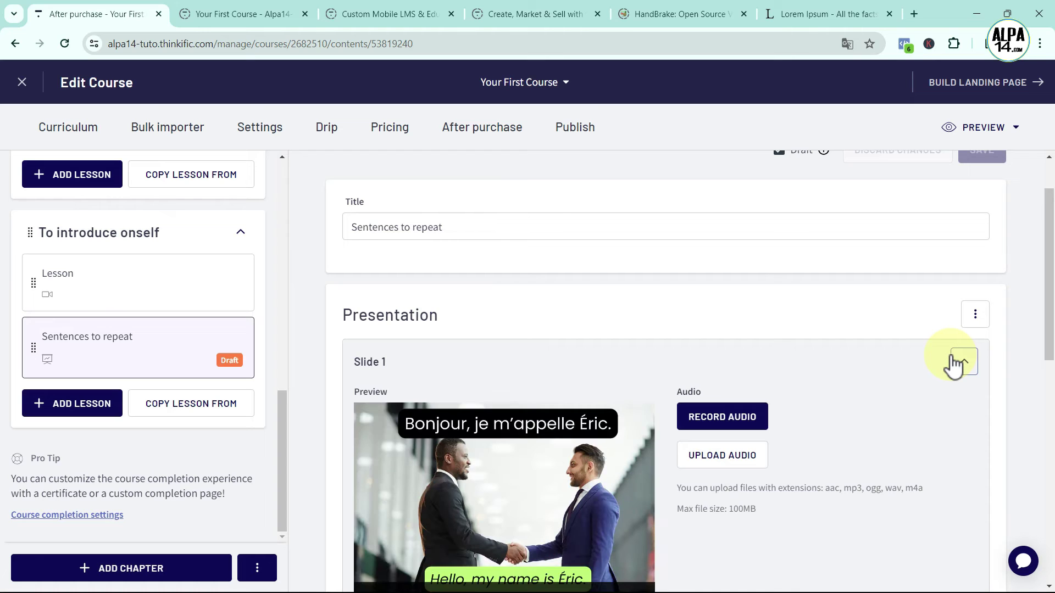
pyautogui.scroll(-1, 938, 394)
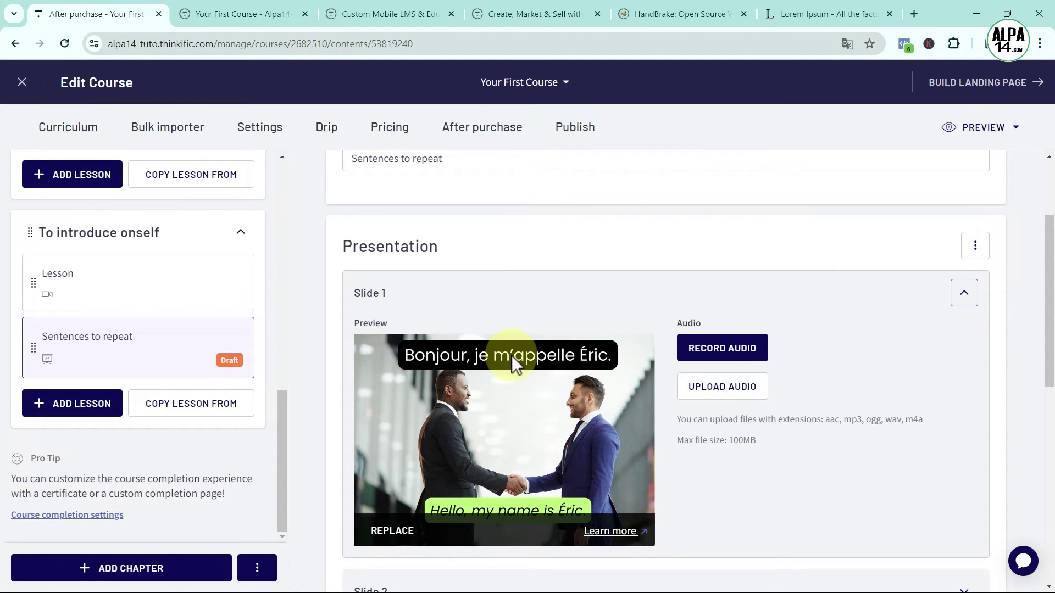
pyautogui.click(718, 389)
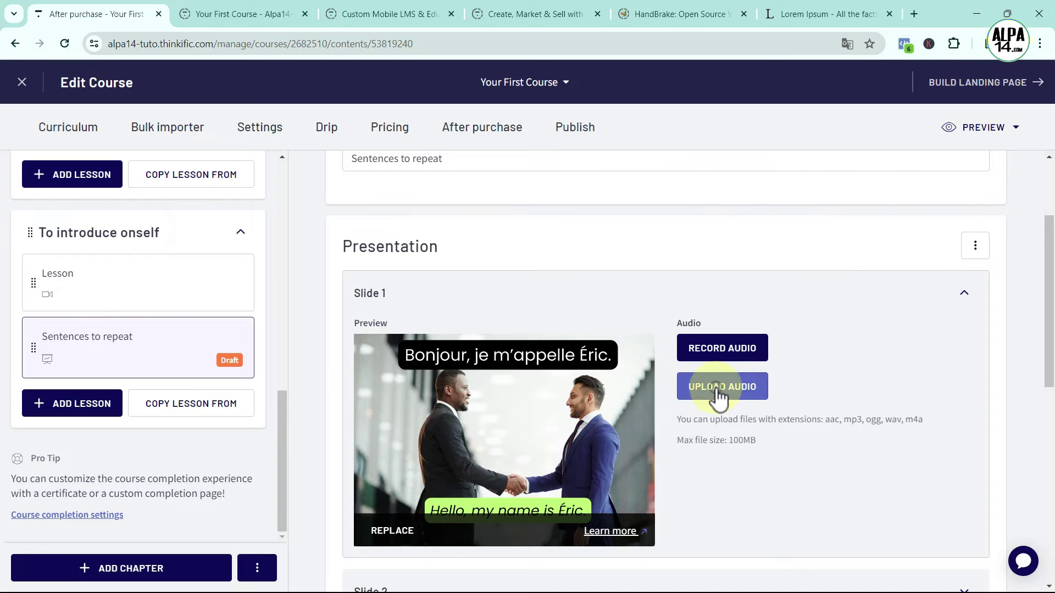
pyautogui.click(656, 329)
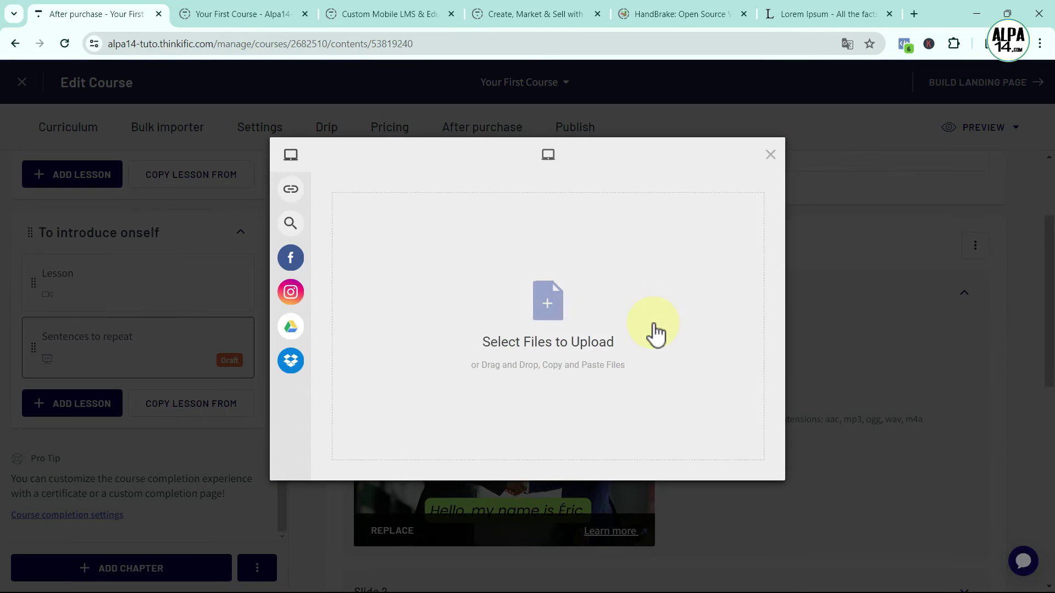
pyautogui.click(549, 307)
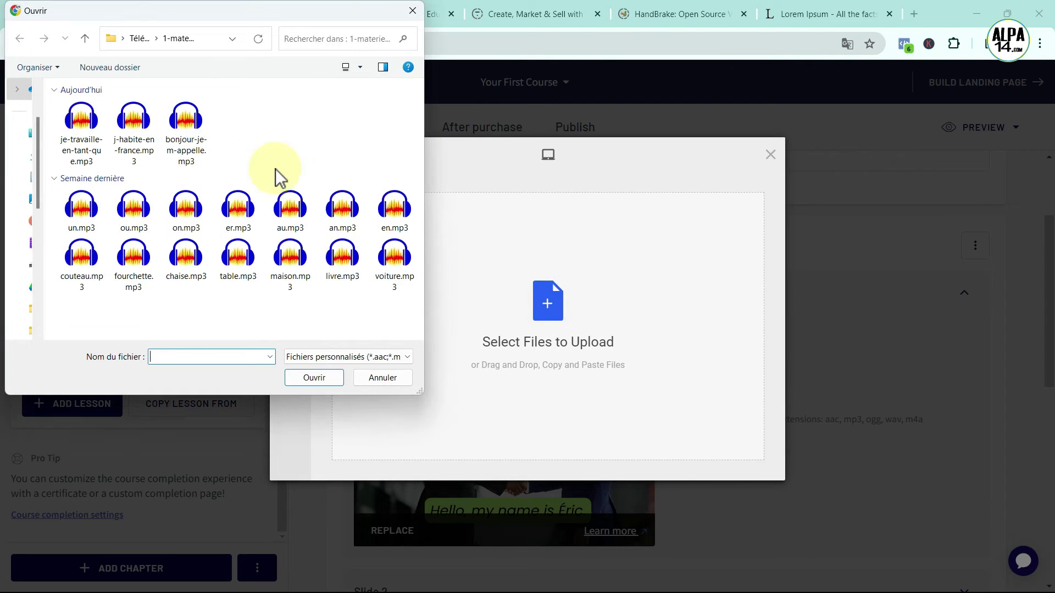
pyautogui.click(186, 122)
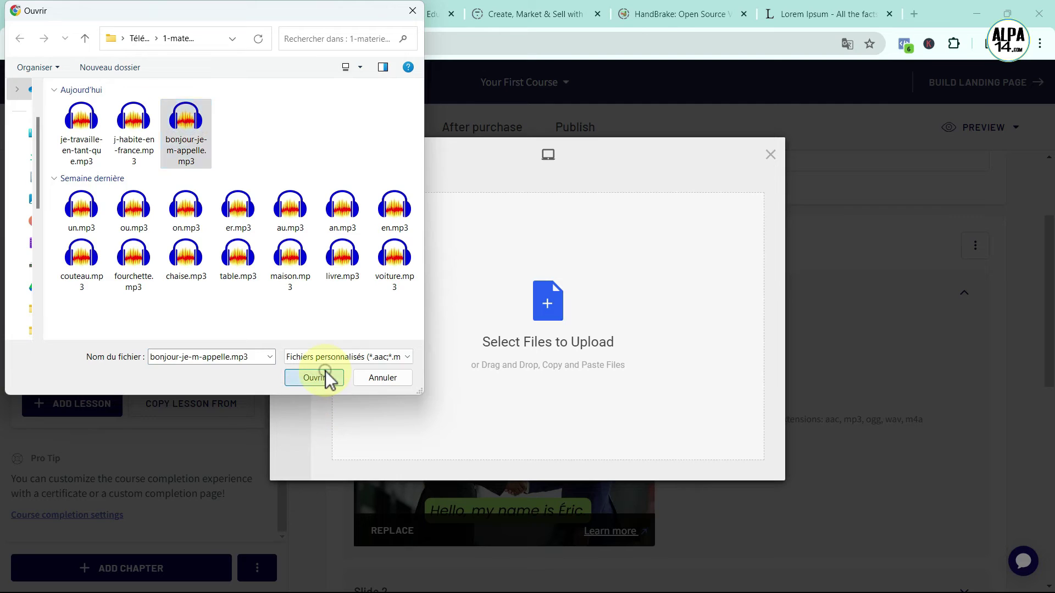
pyautogui.click(325, 376)
pyautogui.click(744, 460)
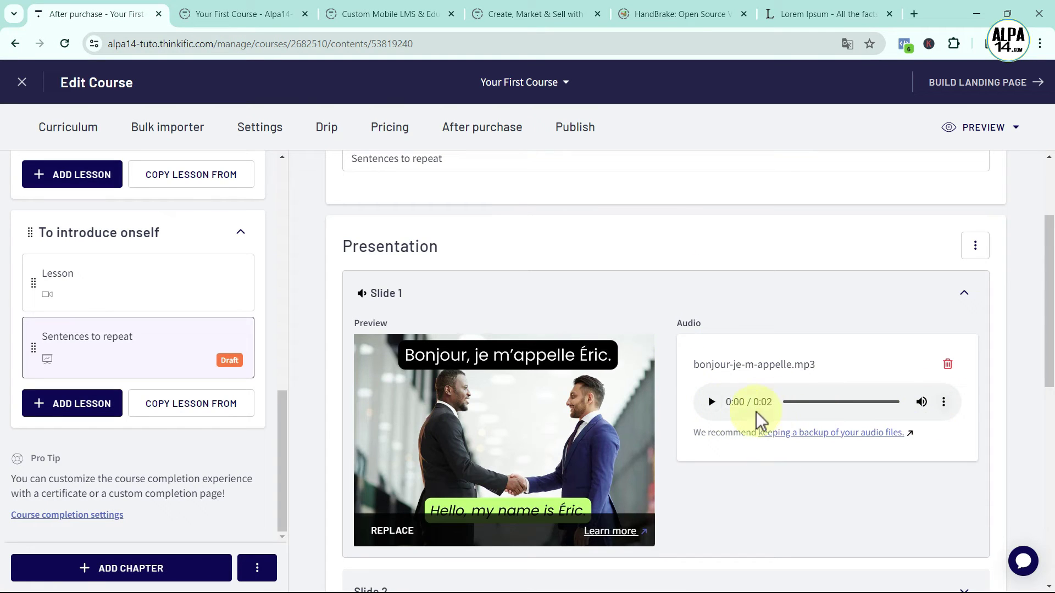
pyautogui.click(712, 404)
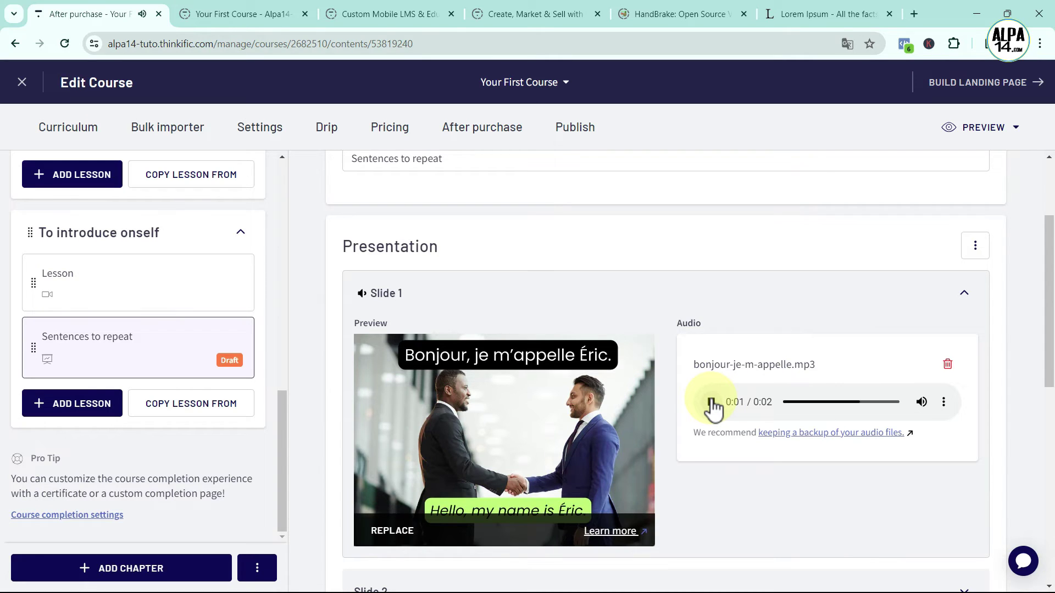
pyautogui.scroll(-4, 730, 460)
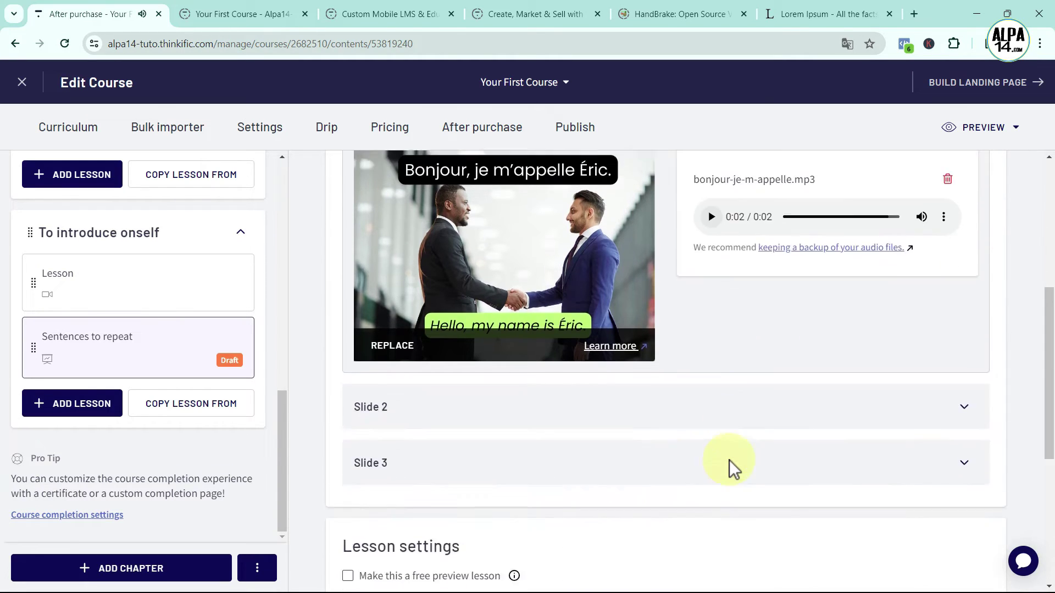
pyautogui.click(965, 388)
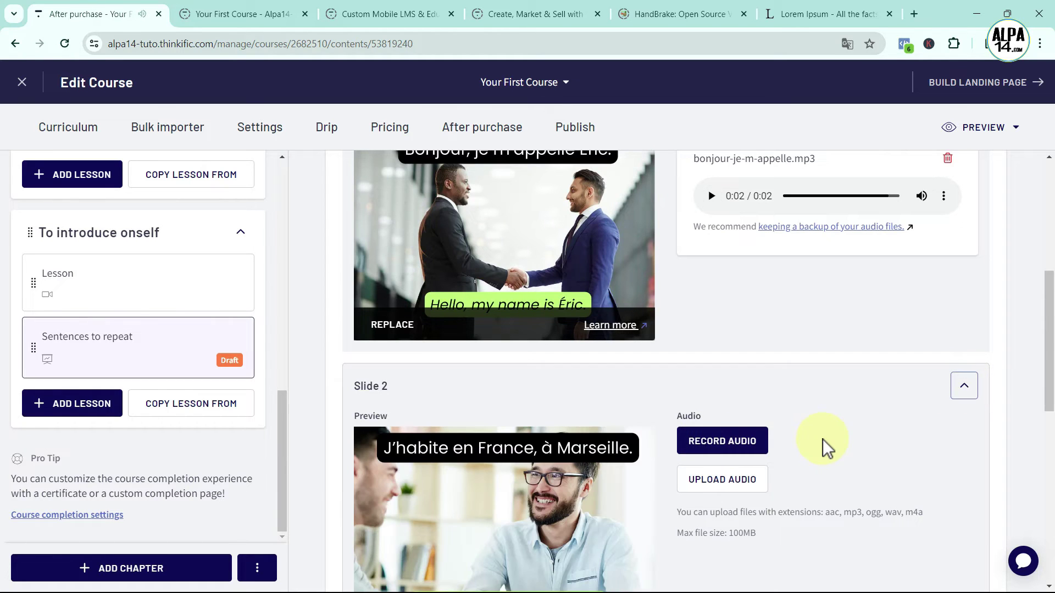
# Upload j-habite-en-france.mp3 as Slide 2's audio
pyautogui.scroll(-3, 823, 439)
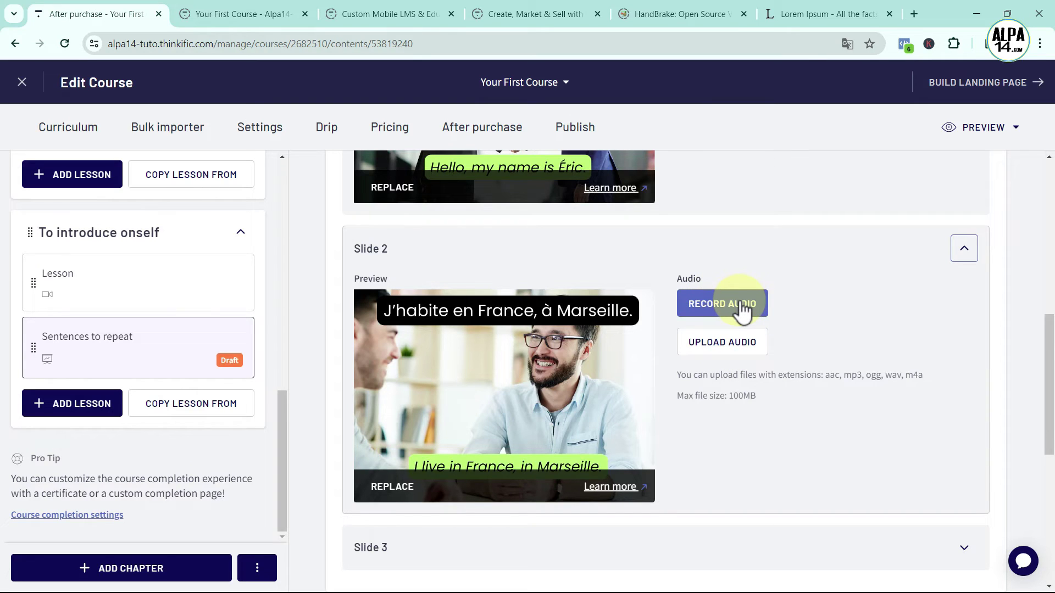
pyautogui.click(718, 350)
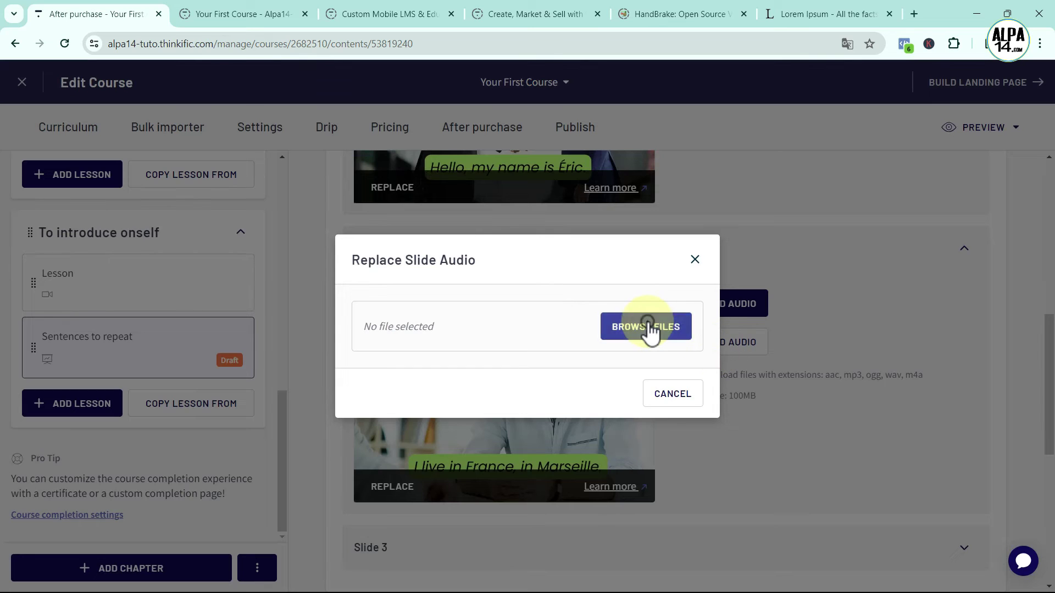
pyautogui.click(647, 328)
pyautogui.click(556, 301)
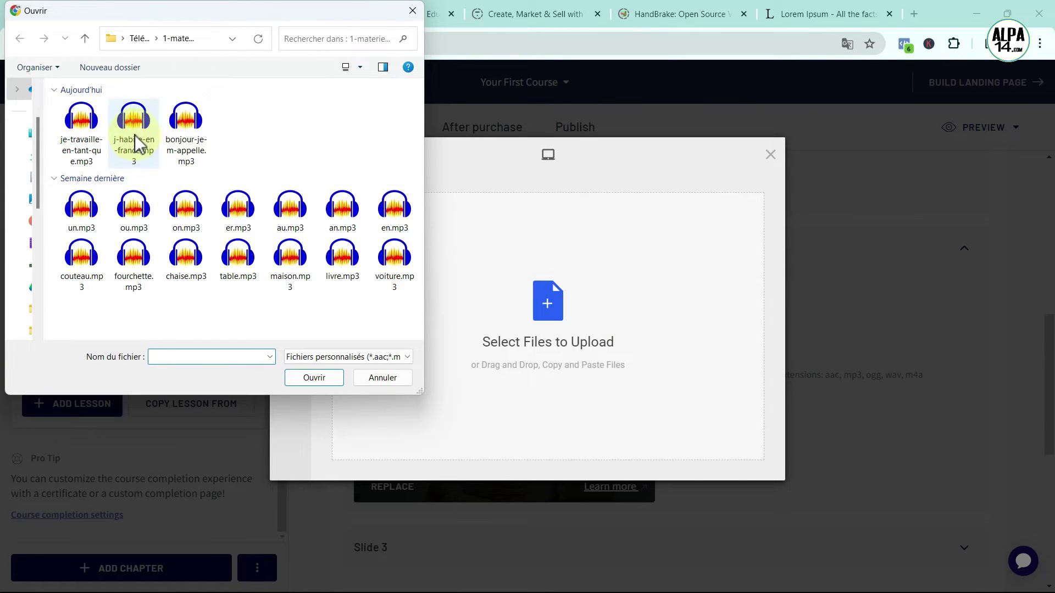
pyautogui.click(136, 132)
pyautogui.click(314, 378)
pyautogui.click(738, 462)
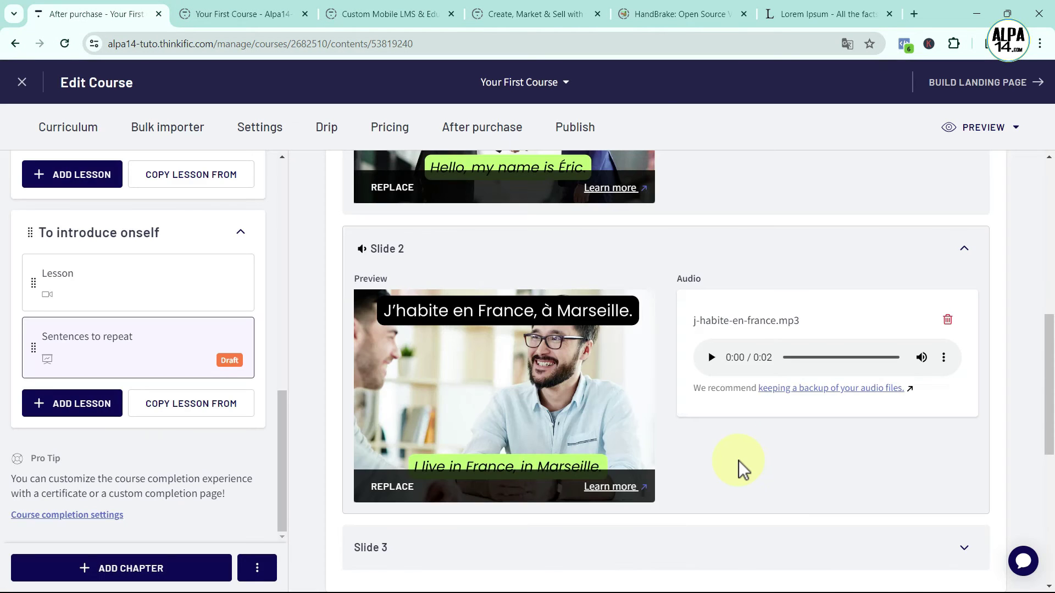
# Upload je-travaille-en-tant-que.mp3 as Slide 3's audio
pyautogui.scroll(-2, 824, 451)
pyautogui.click(963, 412)
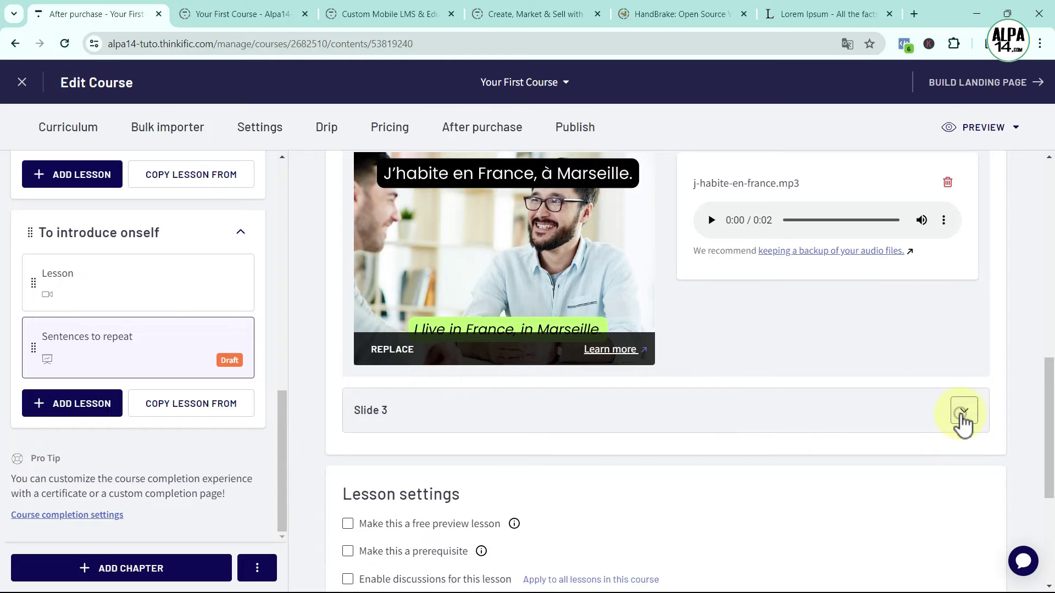
pyautogui.scroll(-2, 934, 421)
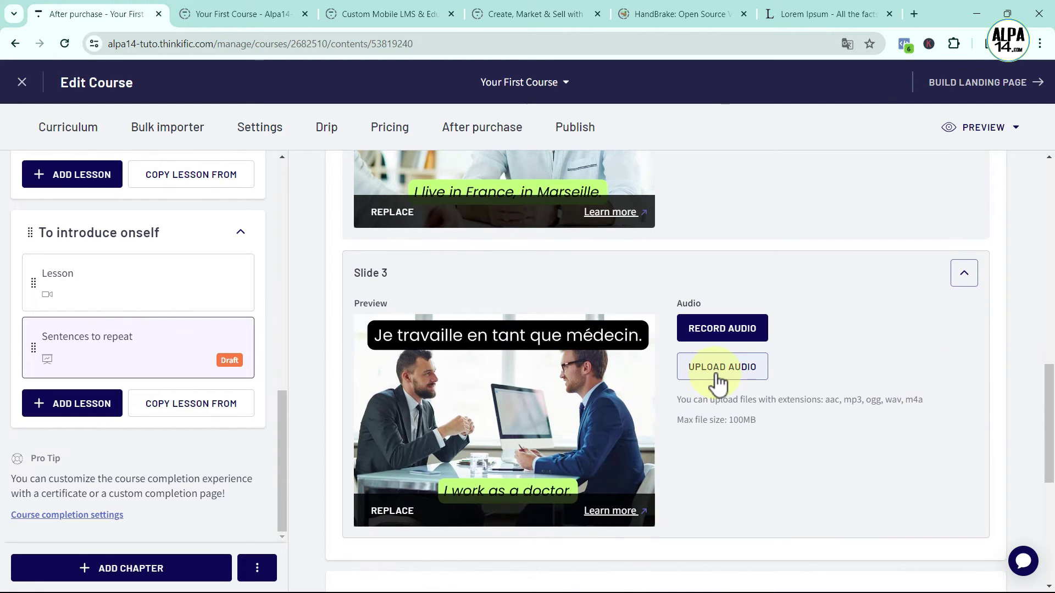
pyautogui.click(716, 368)
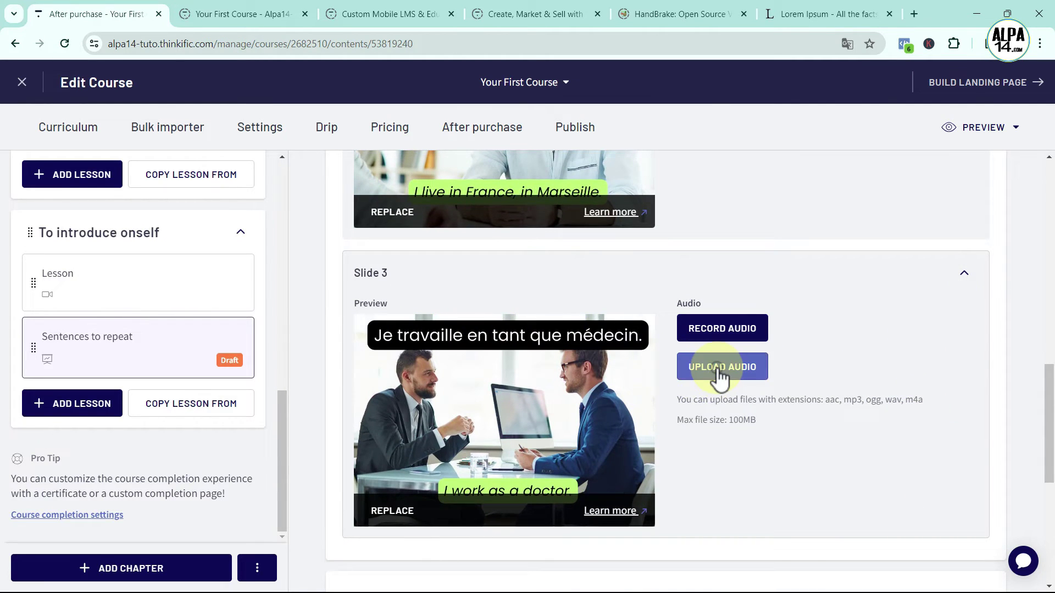
pyautogui.click(624, 328)
pyautogui.click(548, 313)
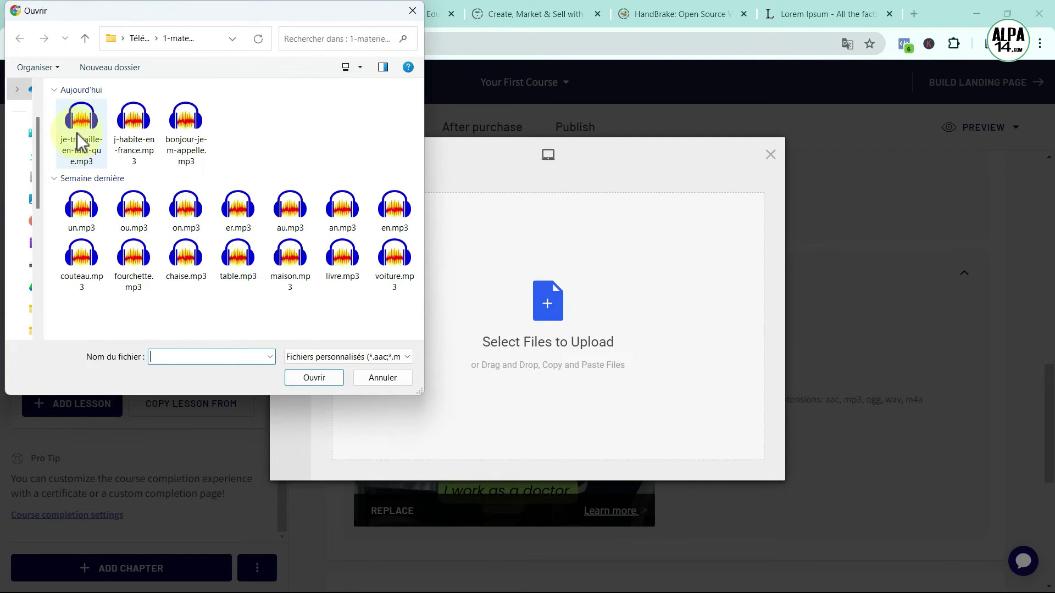
pyautogui.click(82, 132)
pyautogui.click(317, 379)
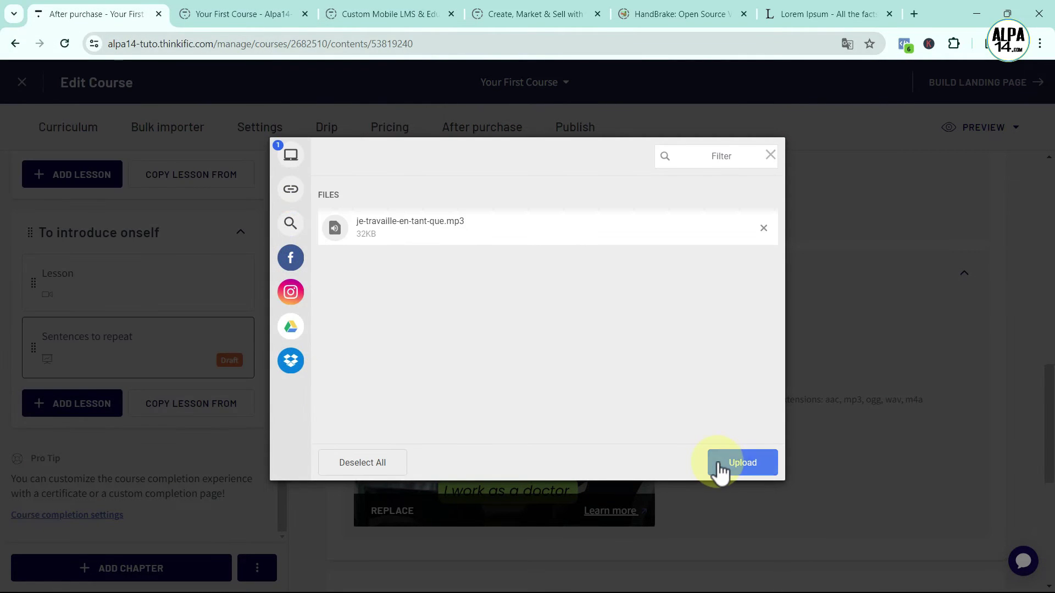
pyautogui.click(722, 462)
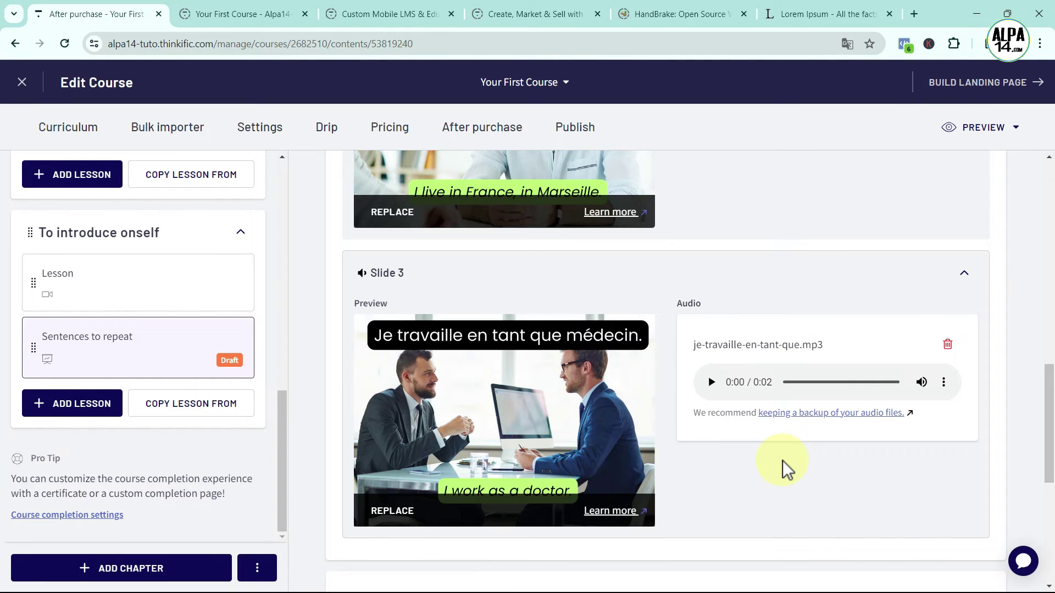
pyautogui.scroll(-3, 782, 460)
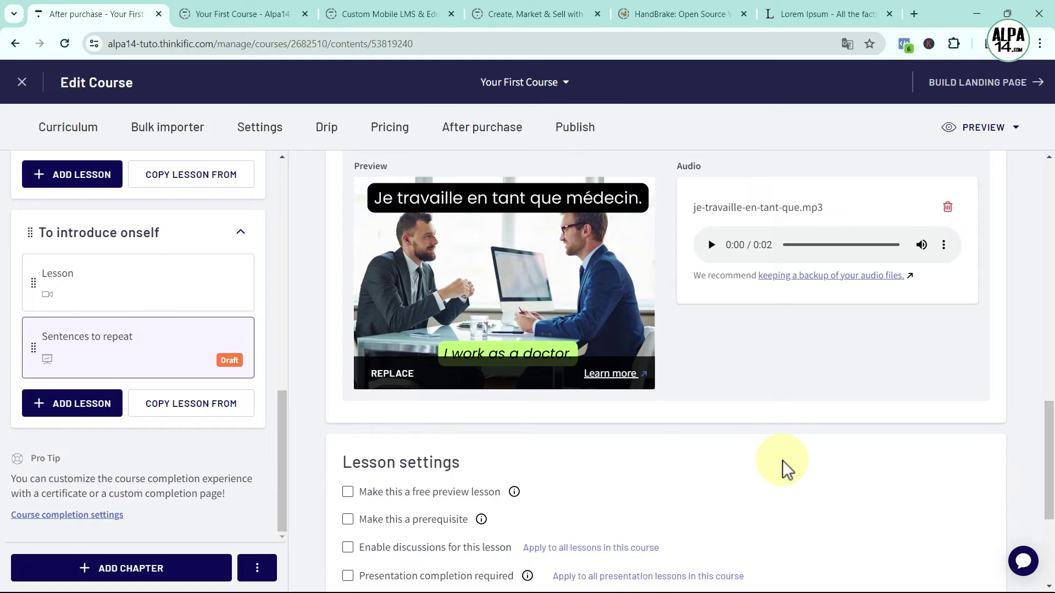
pyautogui.scroll(-4, 782, 460)
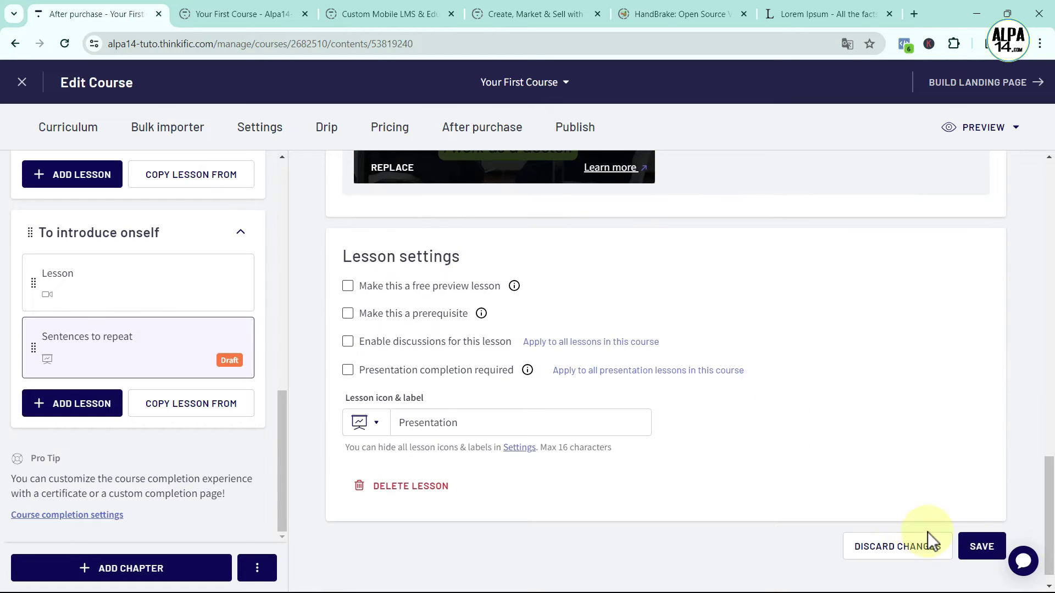
# Save the Sentences to repeat lesson and open its current-lesson preview in a new tab
pyautogui.click(983, 546)
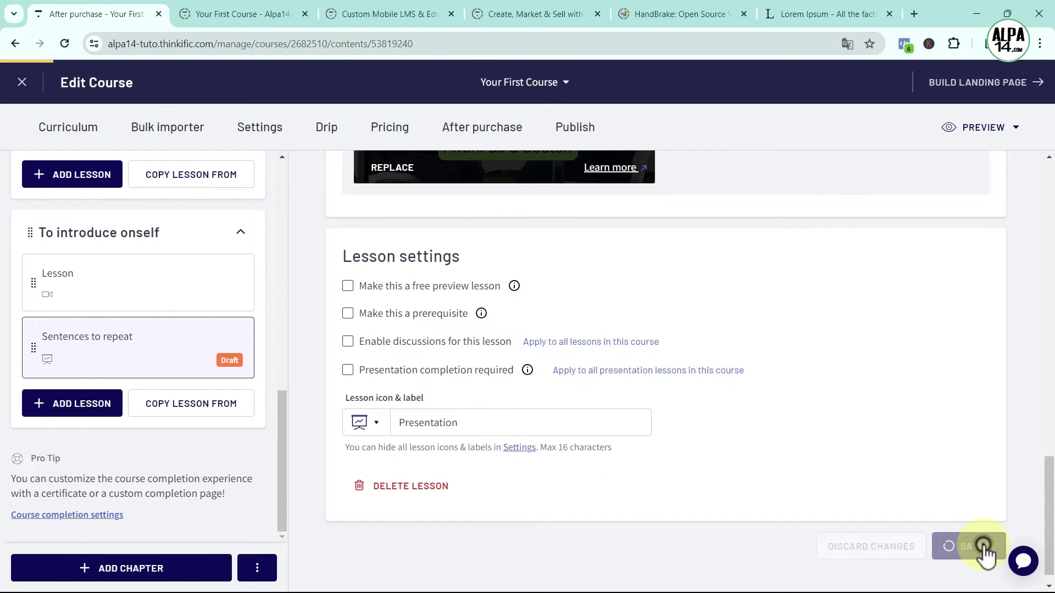
pyautogui.scroll(1, 824, 357)
pyautogui.scroll(15, 819, 322)
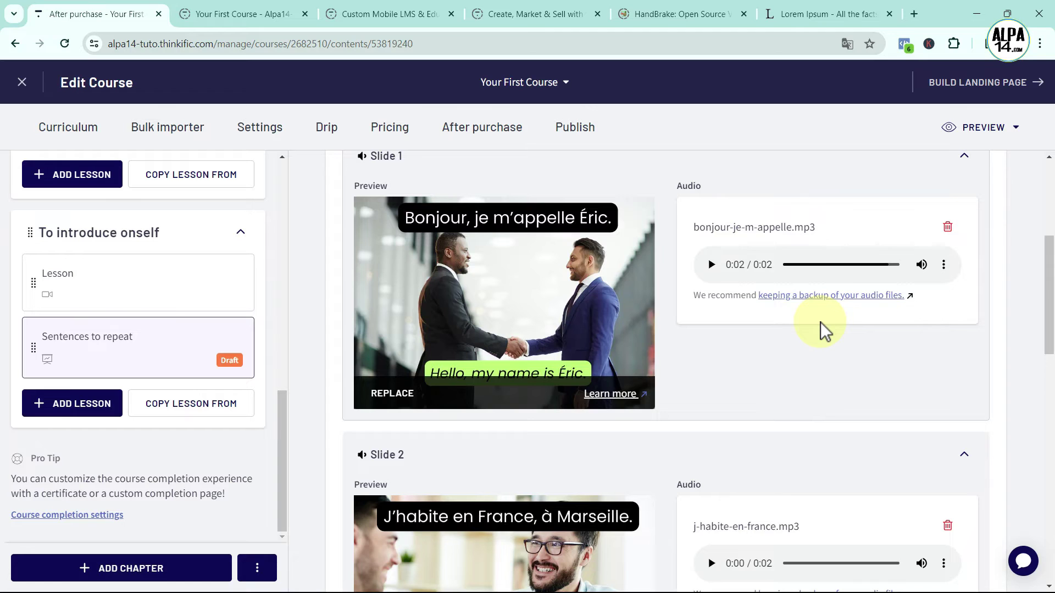
pyautogui.scroll(1, 1000, 207)
pyautogui.click(979, 129)
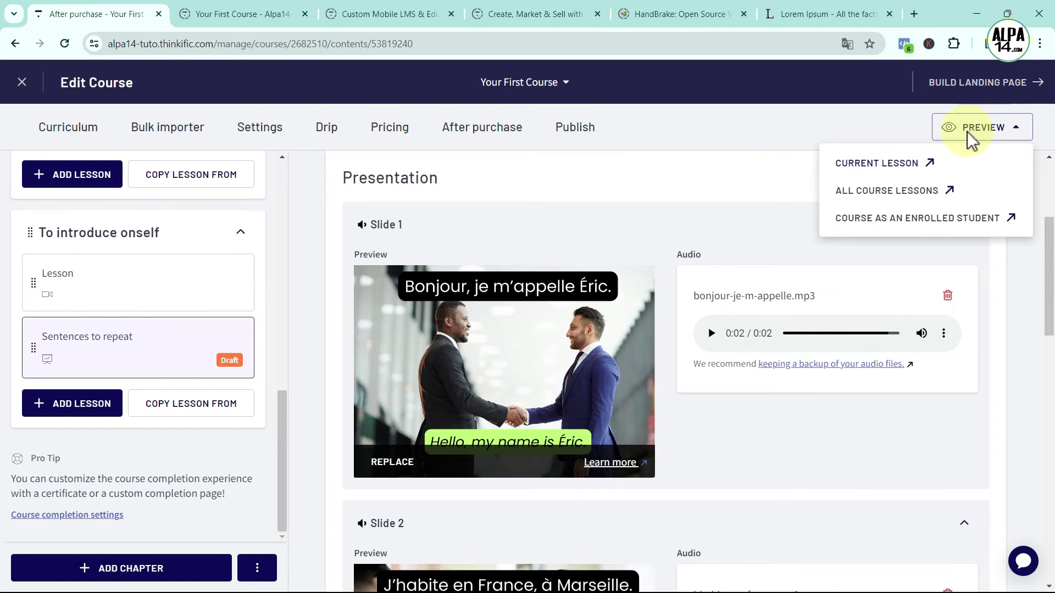
pyautogui.click(907, 162)
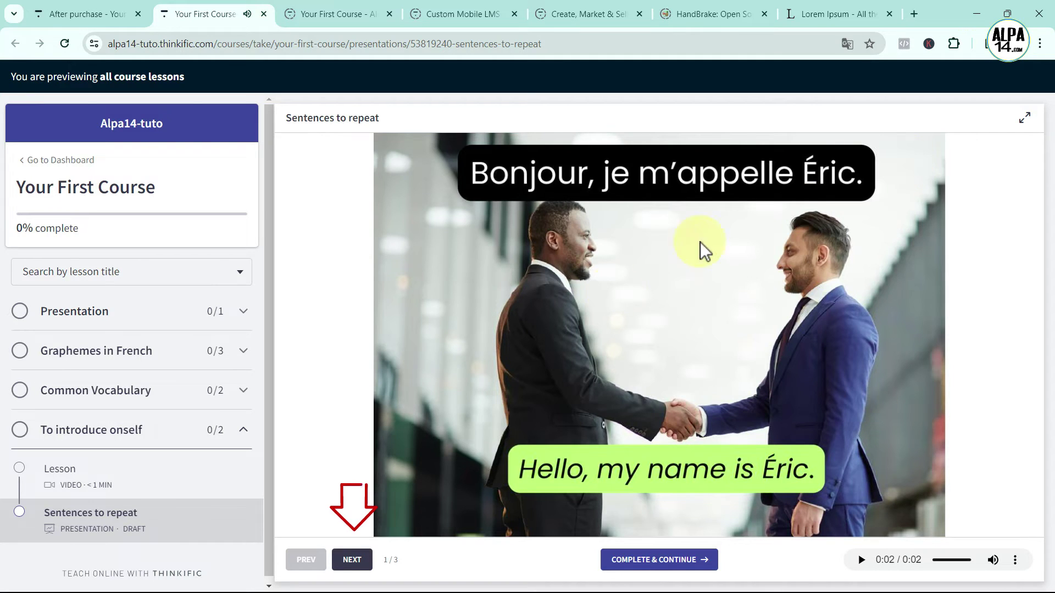
# Advance through slides 2 and 3, replaying each slide's audio, then return to the course editor
pyautogui.click(357, 562)
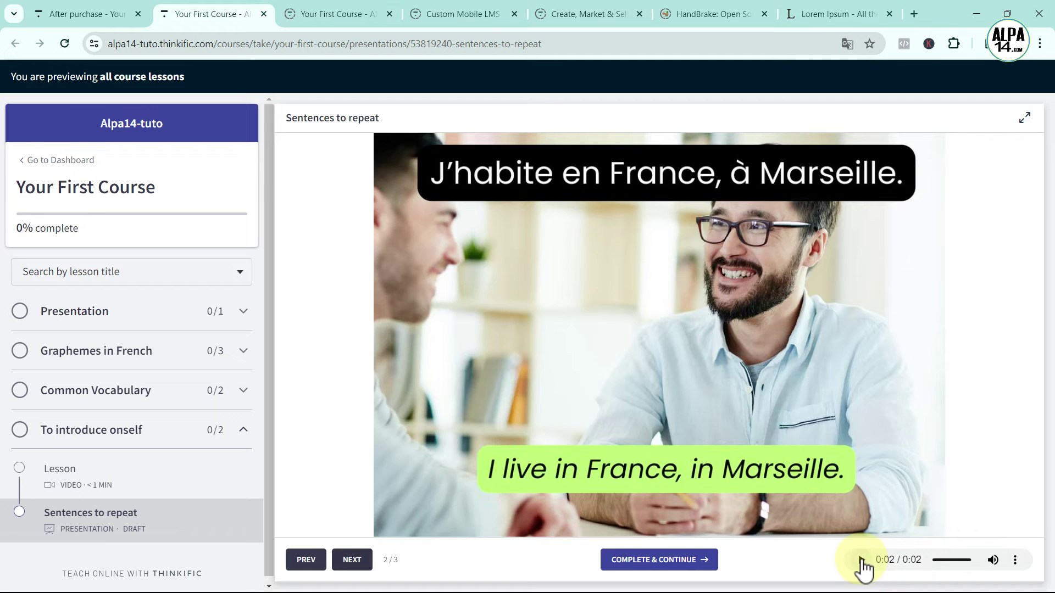
pyautogui.click(862, 559)
pyautogui.click(862, 560)
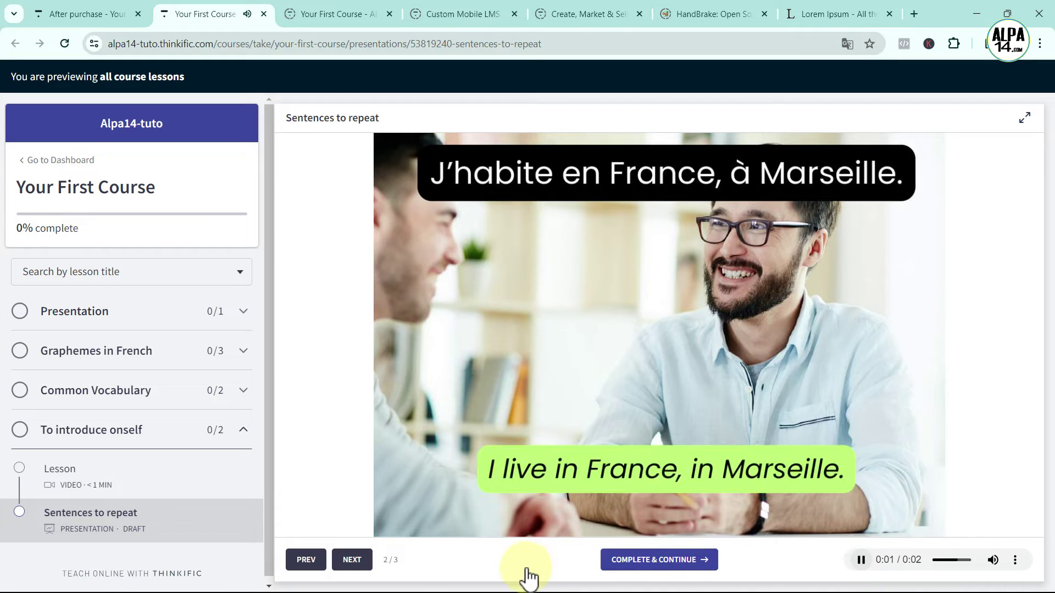
pyautogui.click(347, 557)
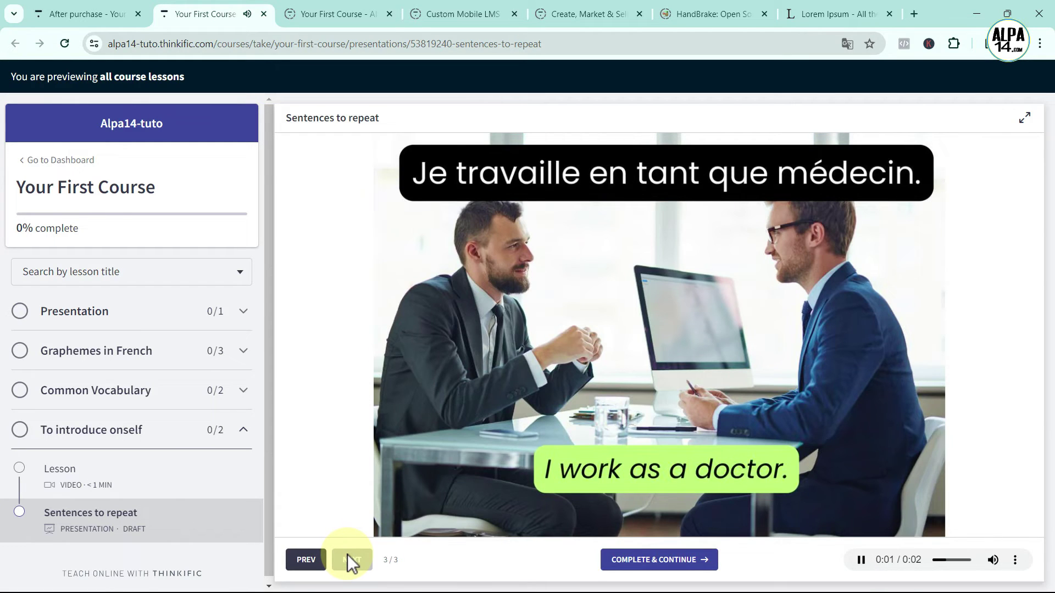
pyautogui.click(860, 560)
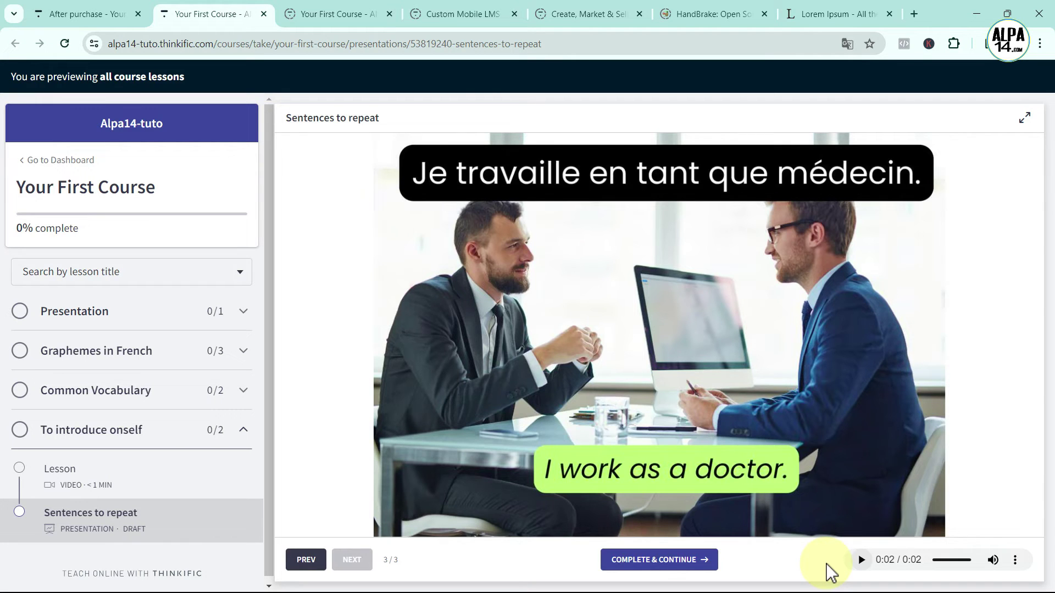
pyautogui.click(68, 16)
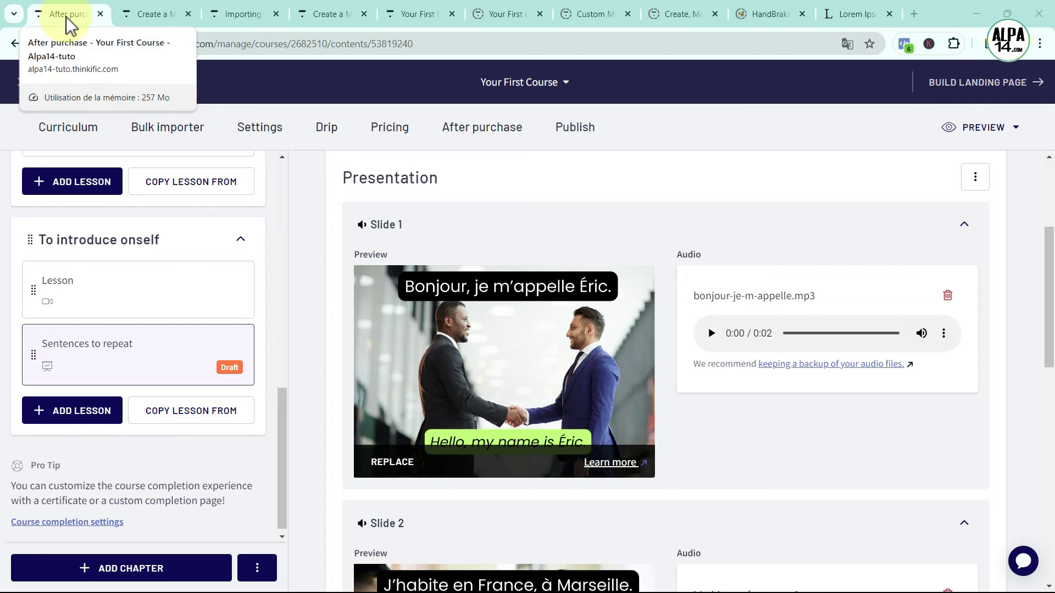
# Add a lesson under To introduce onself and choose the Multimedia type
pyautogui.click(84, 407)
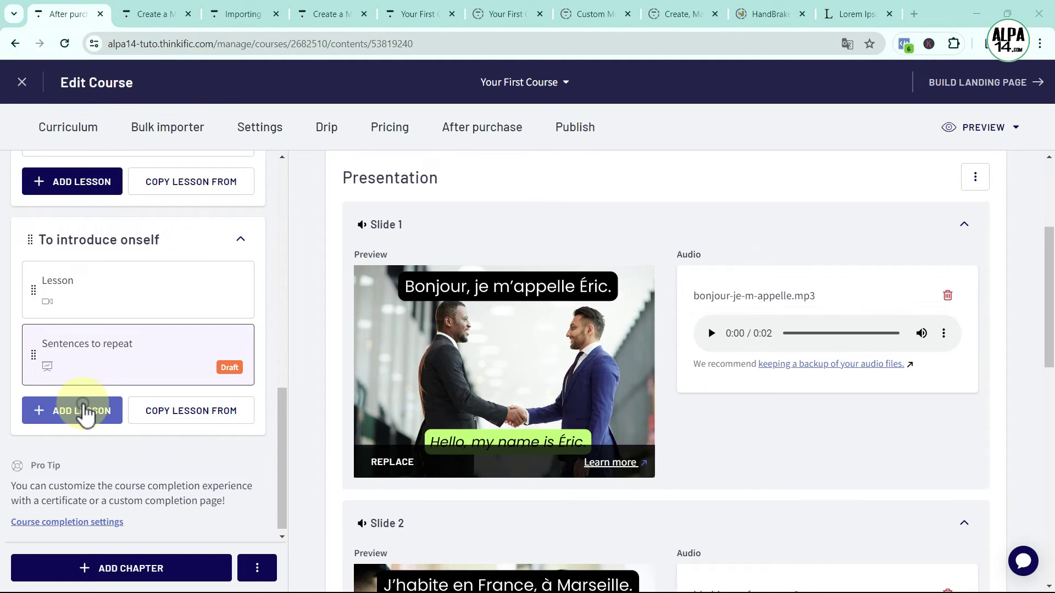
pyautogui.scroll(2, 448, 385)
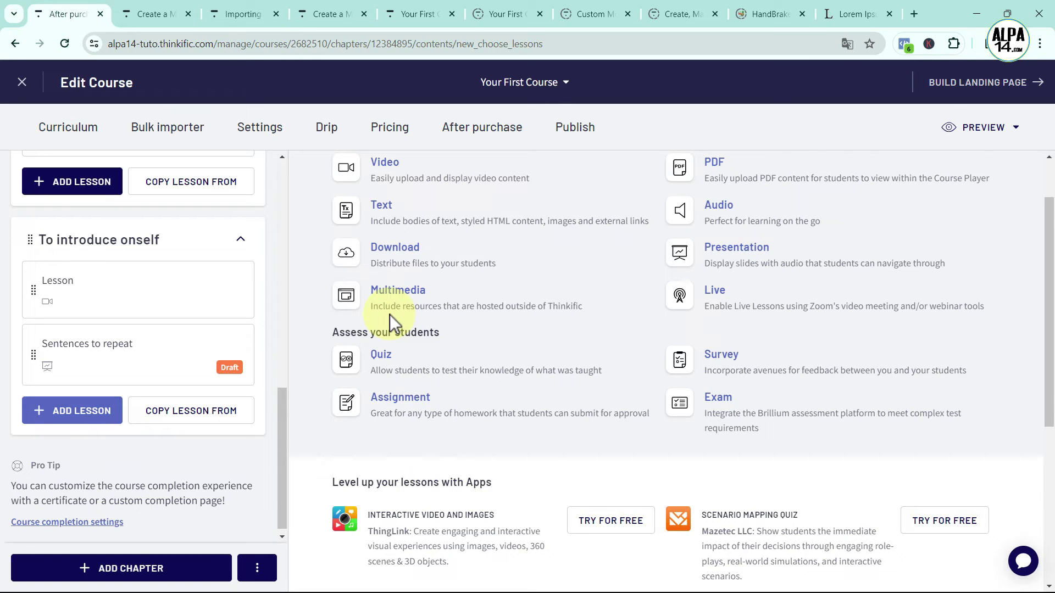
pyautogui.click(383, 296)
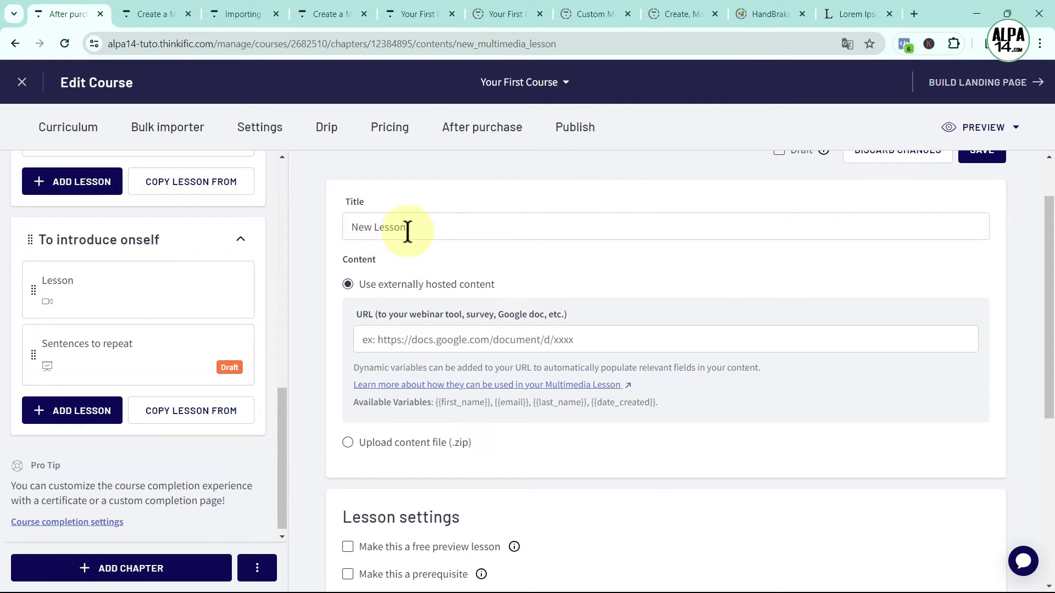
# Title the multimedia lesson 'Exercise', paste the LearningApps URL, and save it
pyautogui.moveTo(419, 226); pyautogui.dragTo(311, 234)
pyautogui.press('BackSpace')
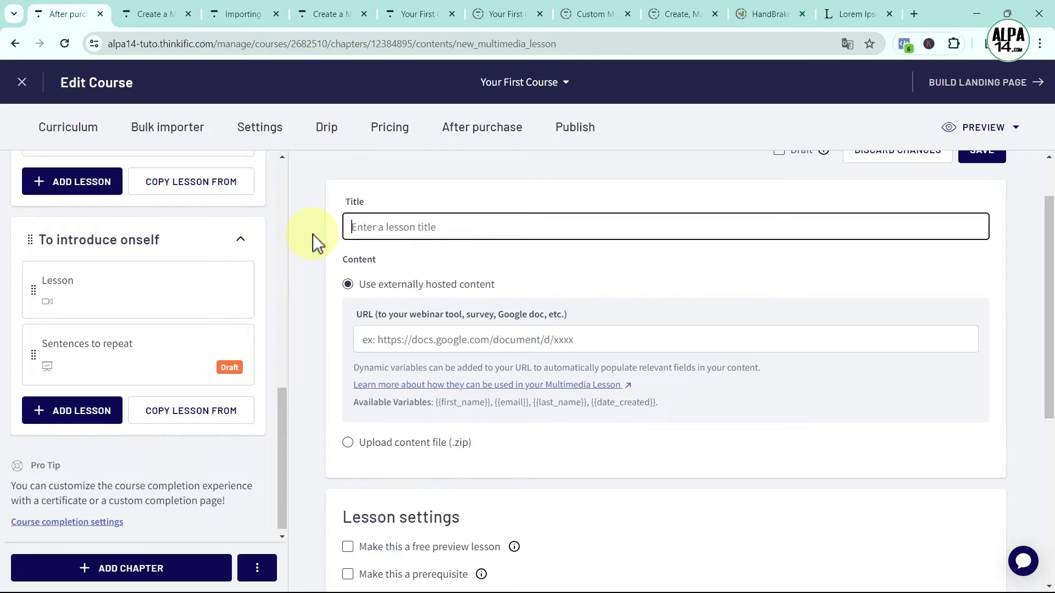
pyautogui.write('Exercise')
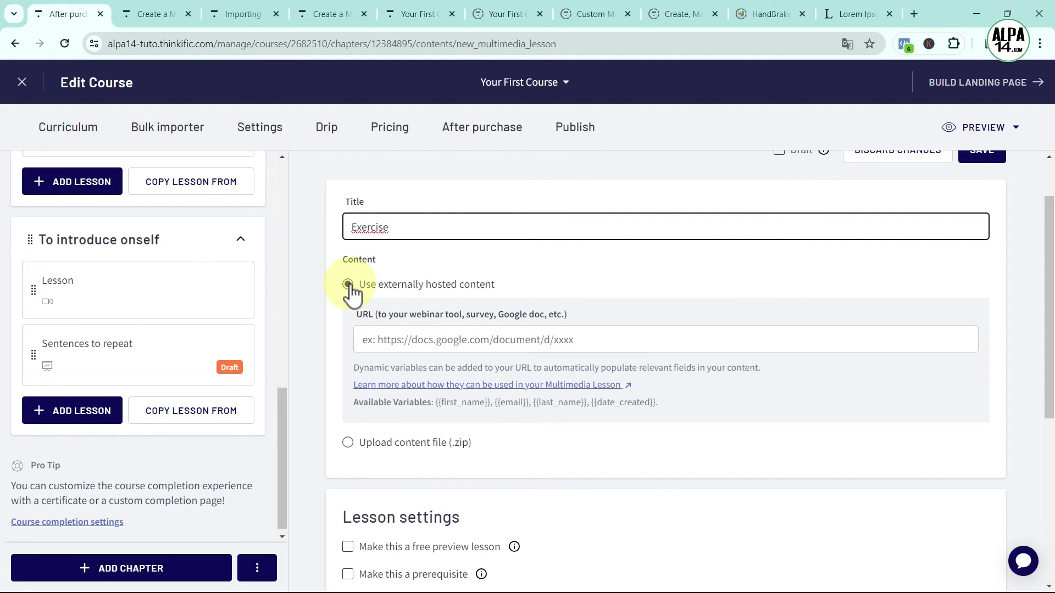
pyautogui.click(583, 339)
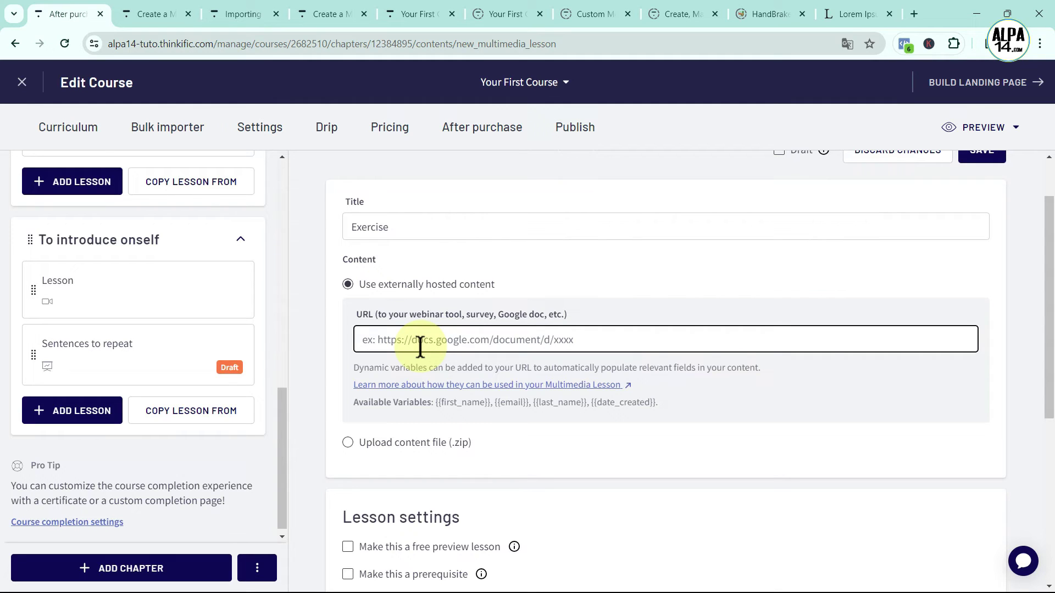
pyautogui.write('https://learningapps.org/watch?v=pxng7096k24')
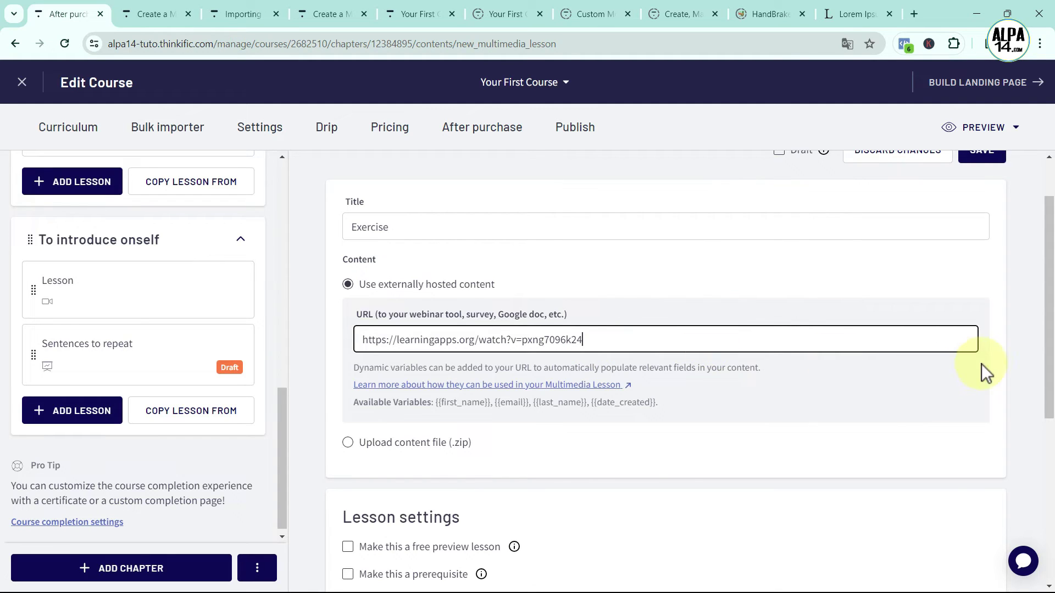
pyautogui.scroll(1, 1043, 389)
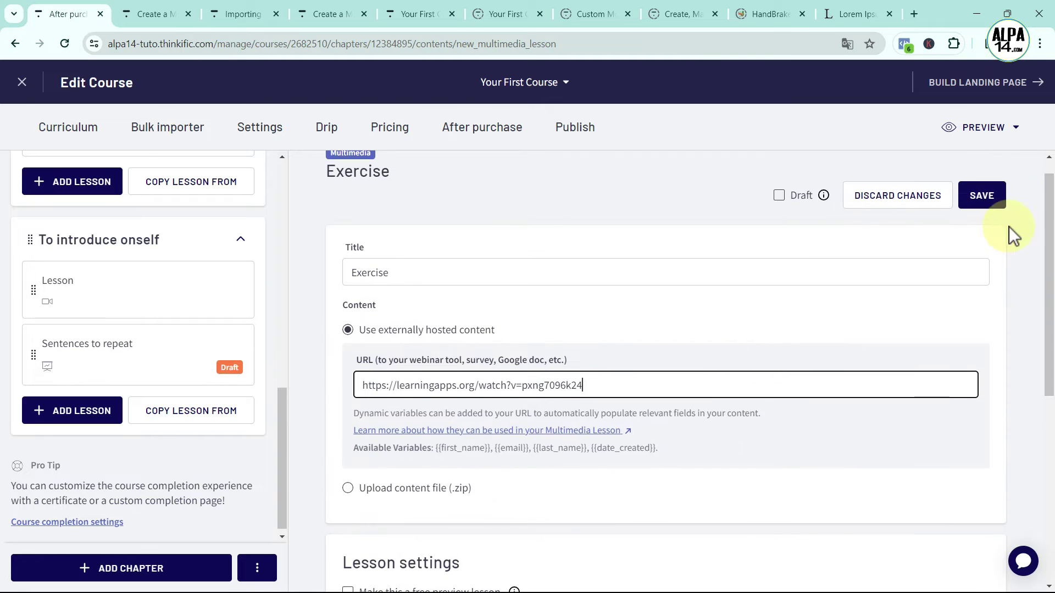
pyautogui.click(990, 204)
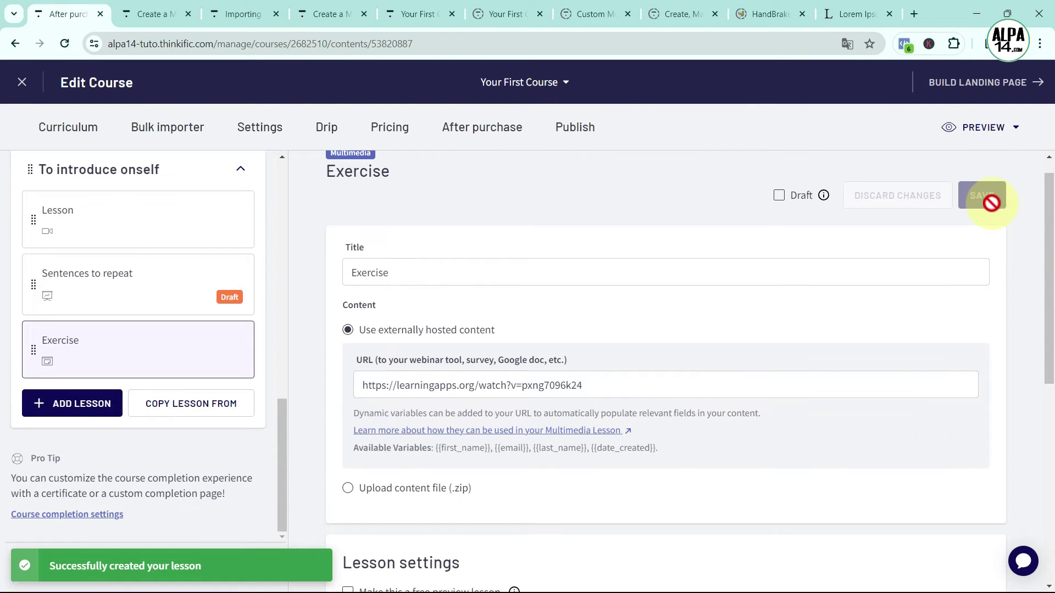
# Preview the Exercise lesson and pair Où habitez-vous ? and Comment vous appelez-vous ? with their answers
pyautogui.click(985, 126)
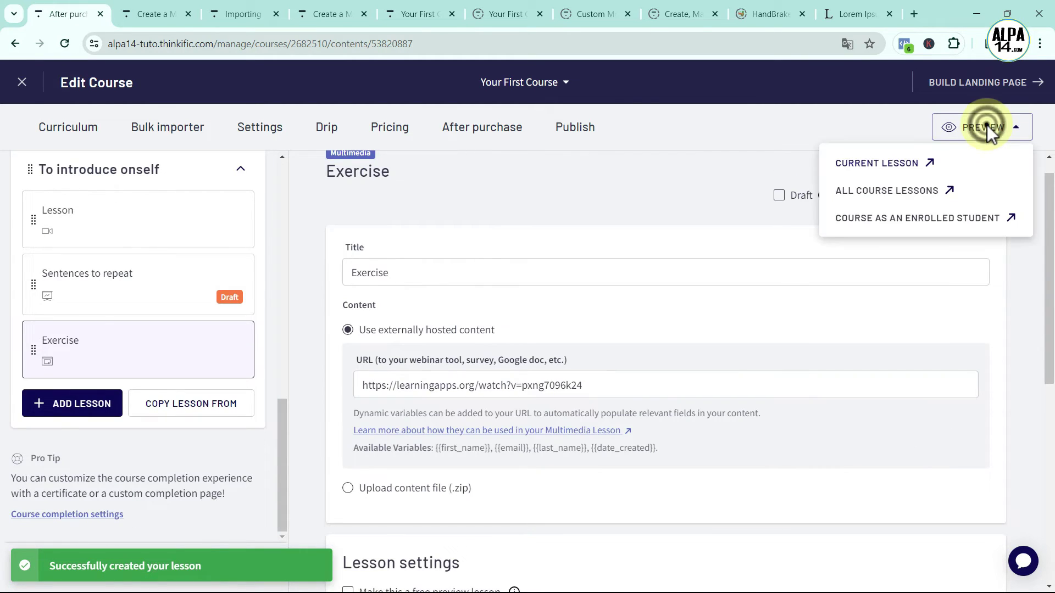
pyautogui.click(902, 165)
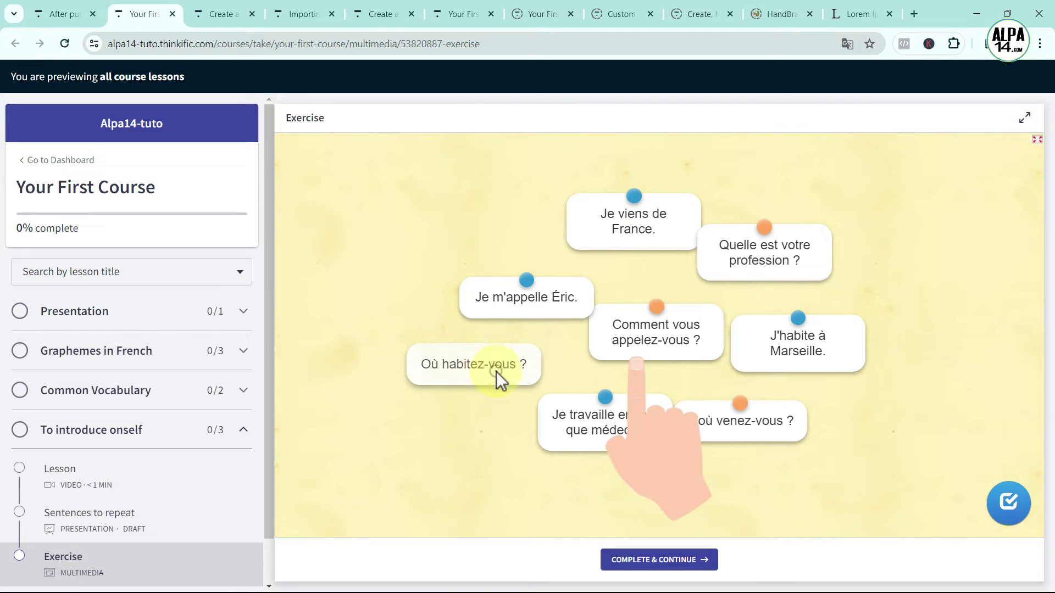
pyautogui.moveTo(496, 371); pyautogui.dragTo(387, 160)
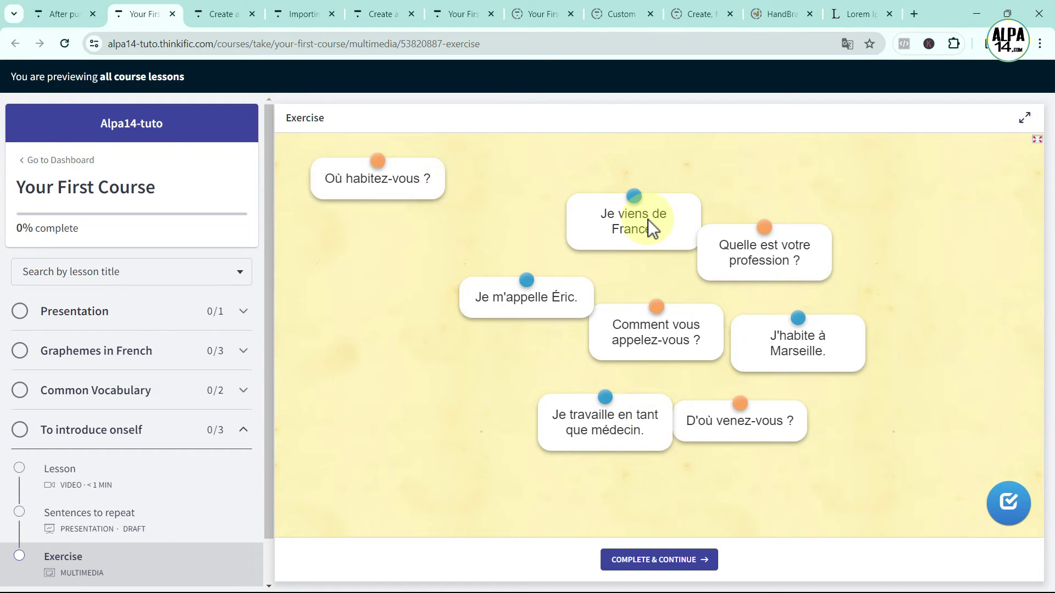
pyautogui.moveTo(774, 331); pyautogui.dragTo(366, 214)
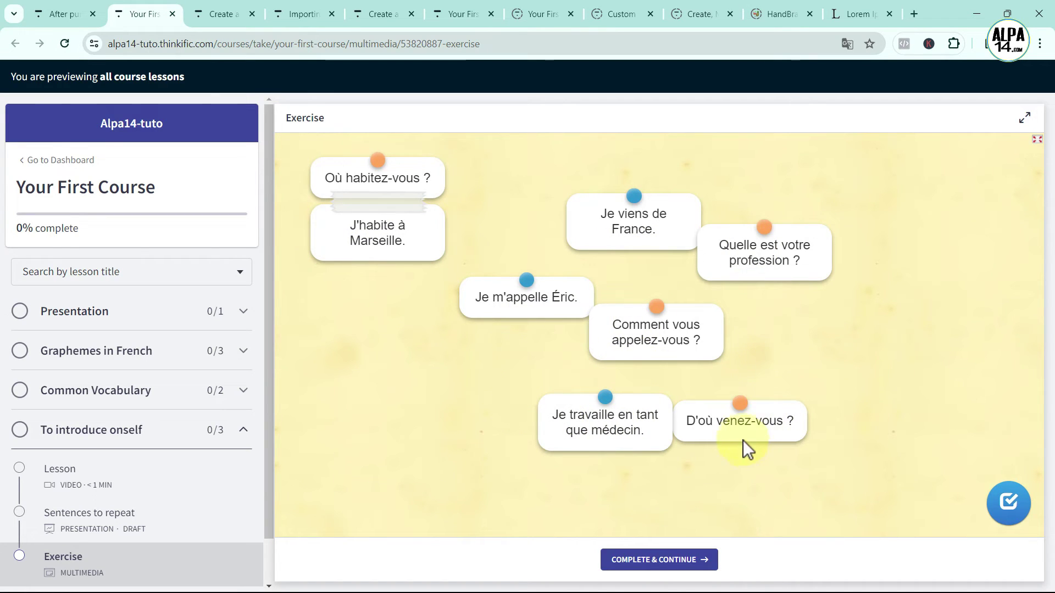
pyautogui.moveTo(677, 357); pyautogui.dragTo(352, 344)
pyautogui.moveTo(539, 309); pyautogui.dragTo(382, 404)
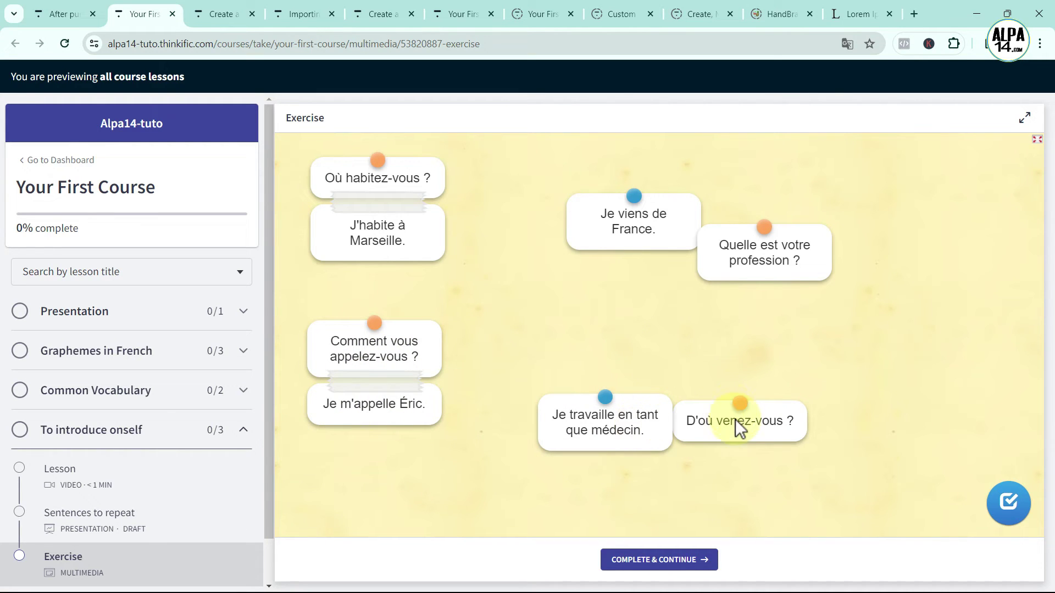
# Match the profession and D'où venez-vous ? questions, check the answers, and return to the editor
pyautogui.moveTo(768, 255); pyautogui.dragTo(595, 332)
pyautogui.moveTo(603, 437); pyautogui.dragTo(588, 393)
pyautogui.moveTo(733, 424); pyautogui.dragTo(791, 305)
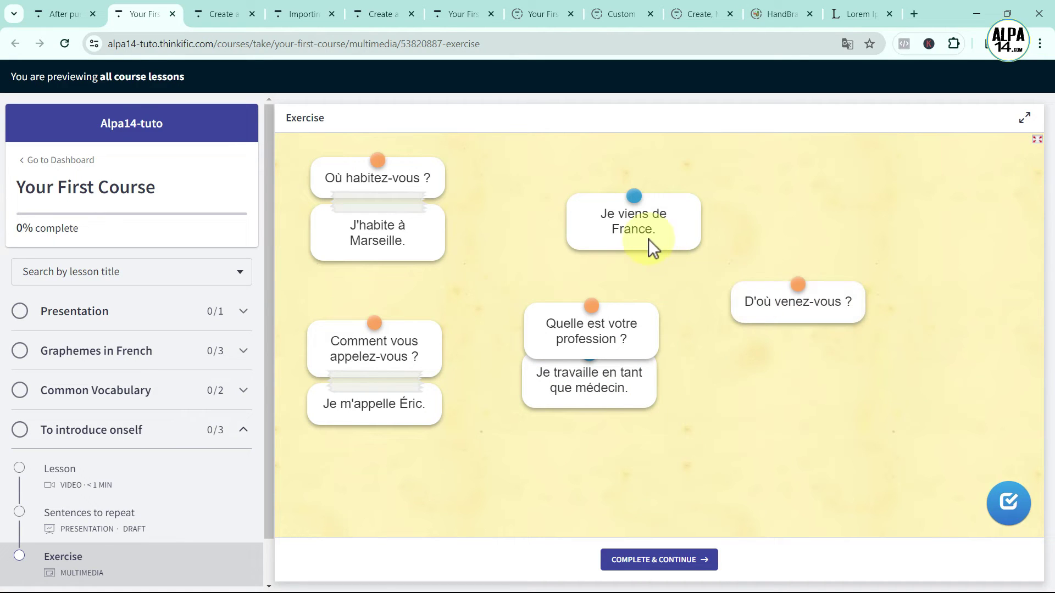
pyautogui.moveTo(603, 401); pyautogui.dragTo(608, 403)
pyautogui.moveTo(637, 254); pyautogui.dragTo(800, 380)
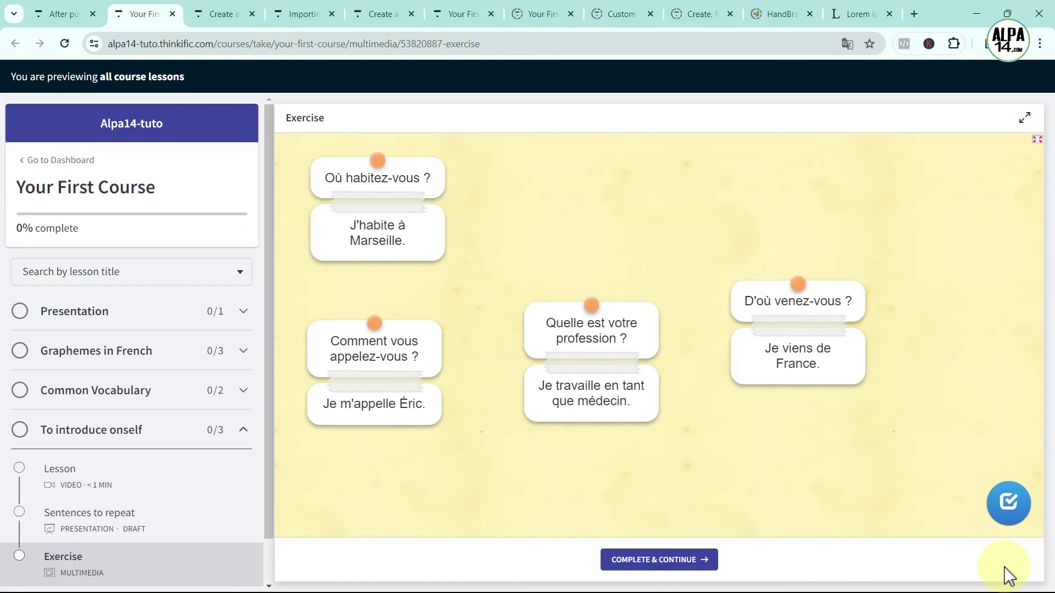
pyautogui.click(1010, 507)
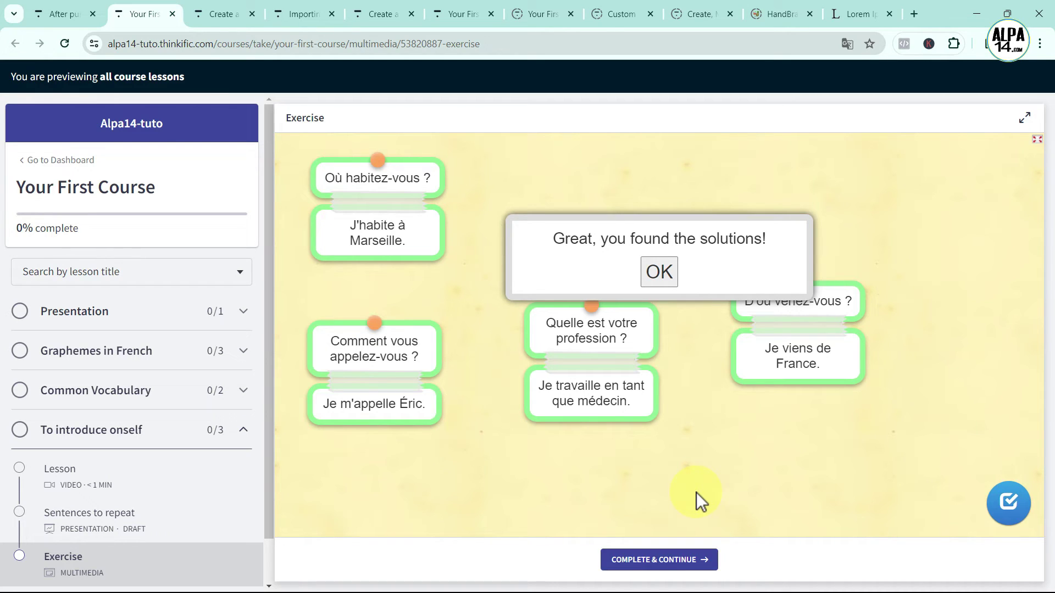
pyautogui.click(64, 12)
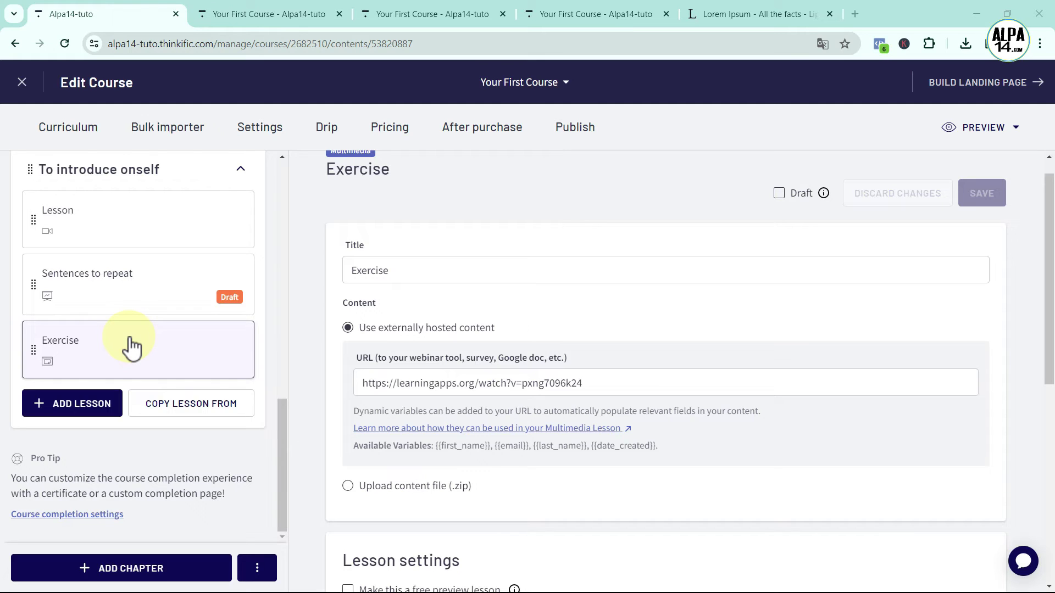
# Create a chapter titled 'Feedback', save it, and start adding its first lesson
pyautogui.click(131, 569)
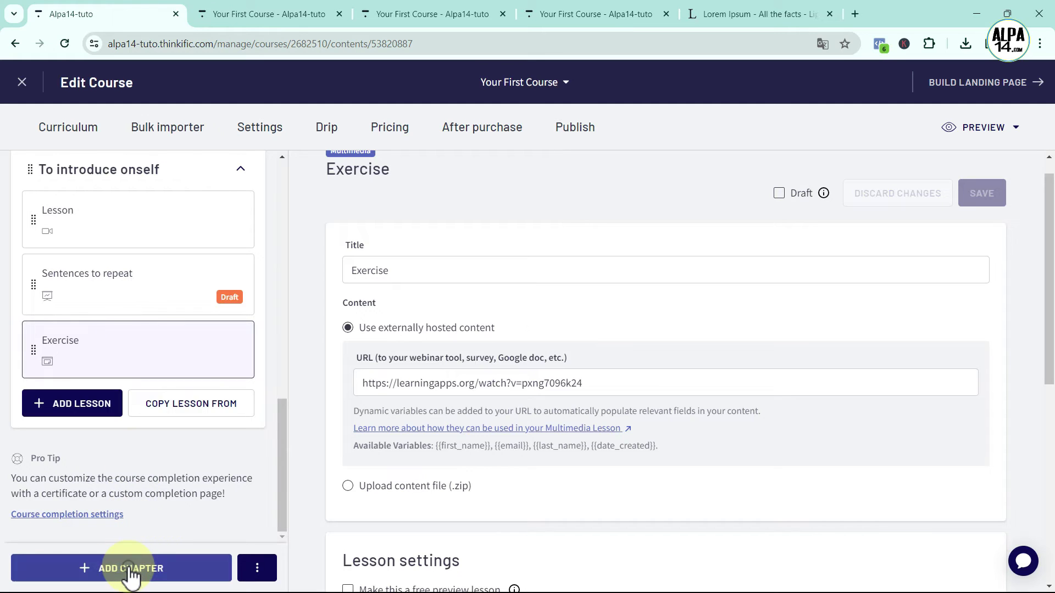
pyautogui.click(358, 283)
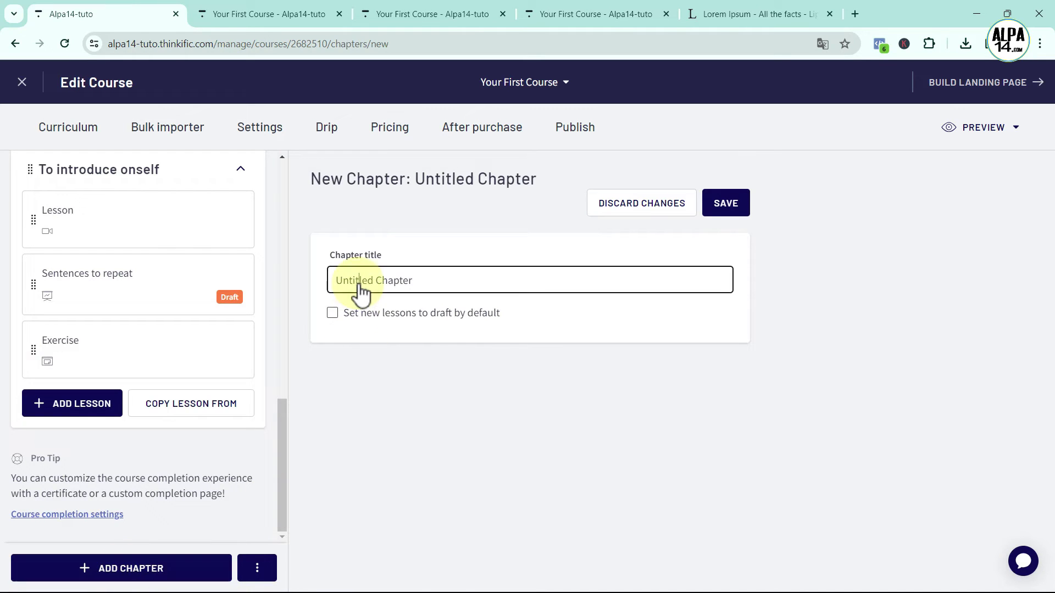
pyautogui.moveTo(336, 284); pyautogui.dragTo(433, 283)
pyautogui.press('BackSpace')
pyautogui.write('Feed')
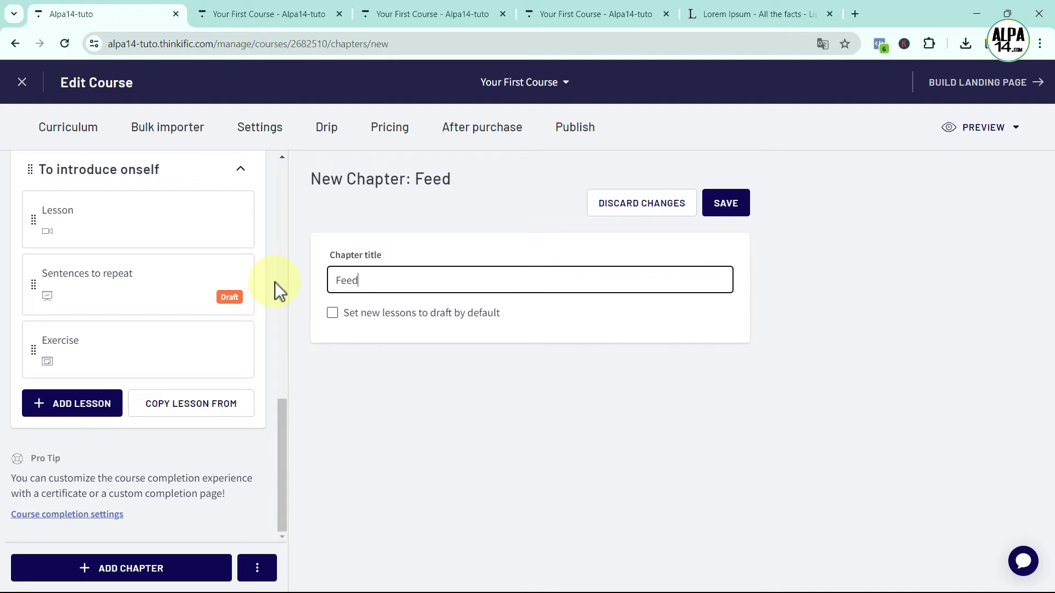
pyautogui.write('back')
pyautogui.click(731, 212)
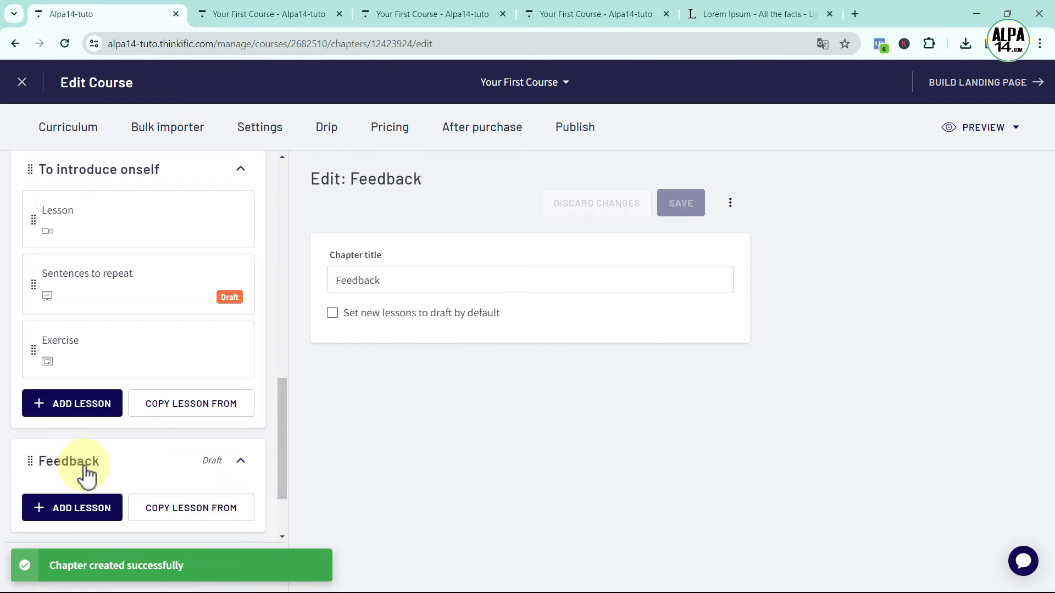
pyautogui.click(82, 510)
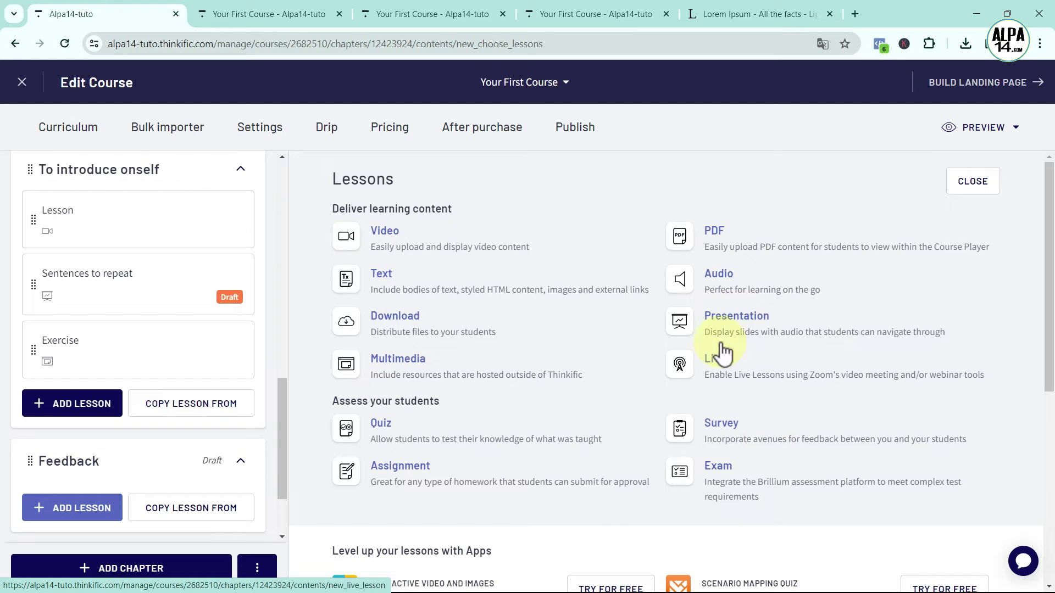
# Make the new lesson a Survey titled 'Feedback'
pyautogui.click(719, 434)
pyautogui.tripleClick(426, 298)
pyautogui.press('BackSpace')
pyautogui.write('F')
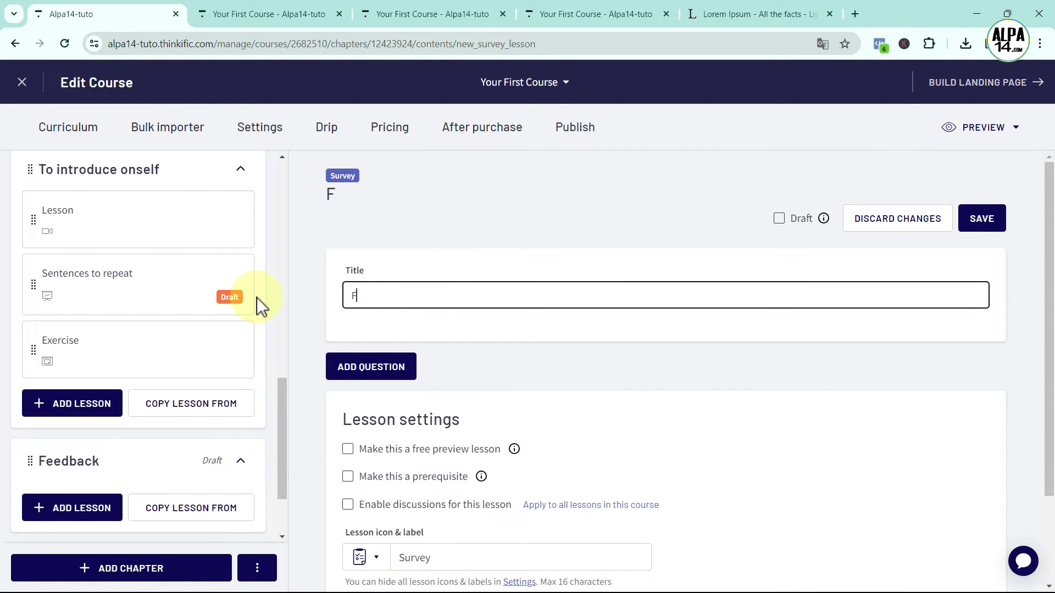
pyautogui.write('eedback')
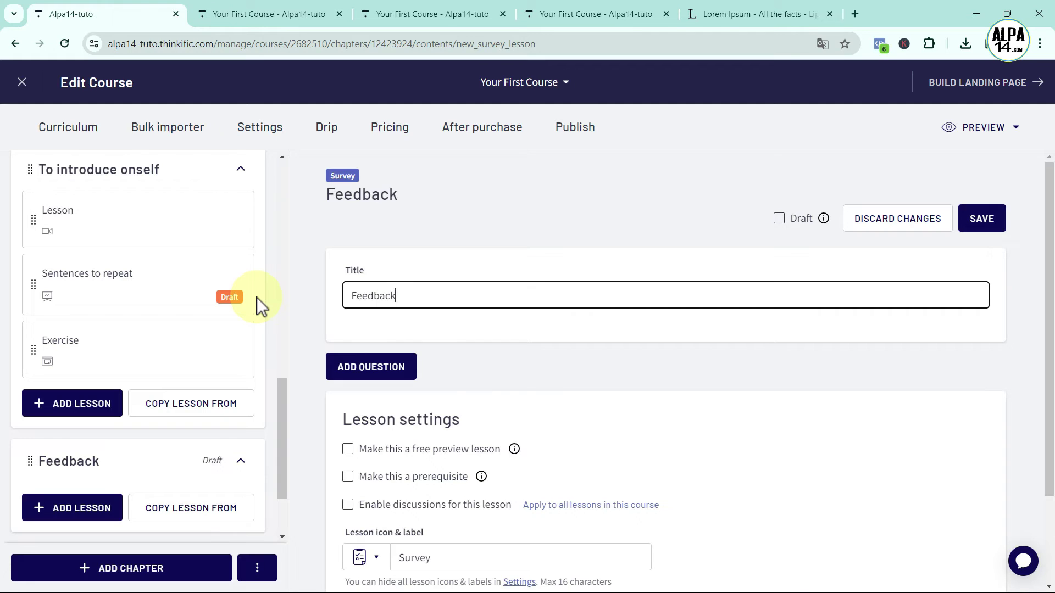
# Add a first Rating question reading 'Did you enjoy the class?'
pyautogui.click(377, 377)
pyautogui.scroll(-1, 669, 435)
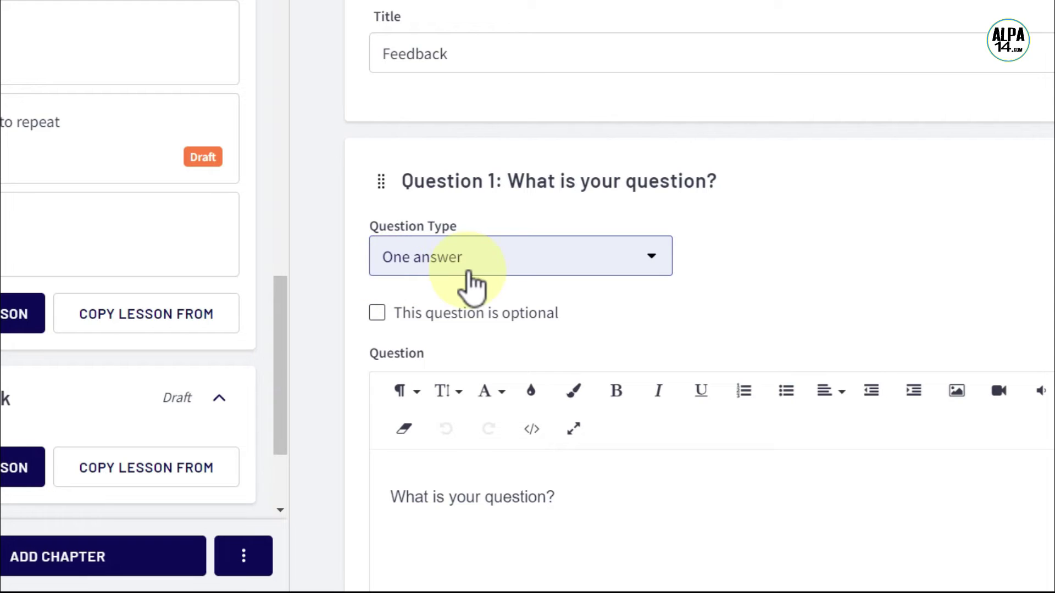
pyautogui.click(636, 256)
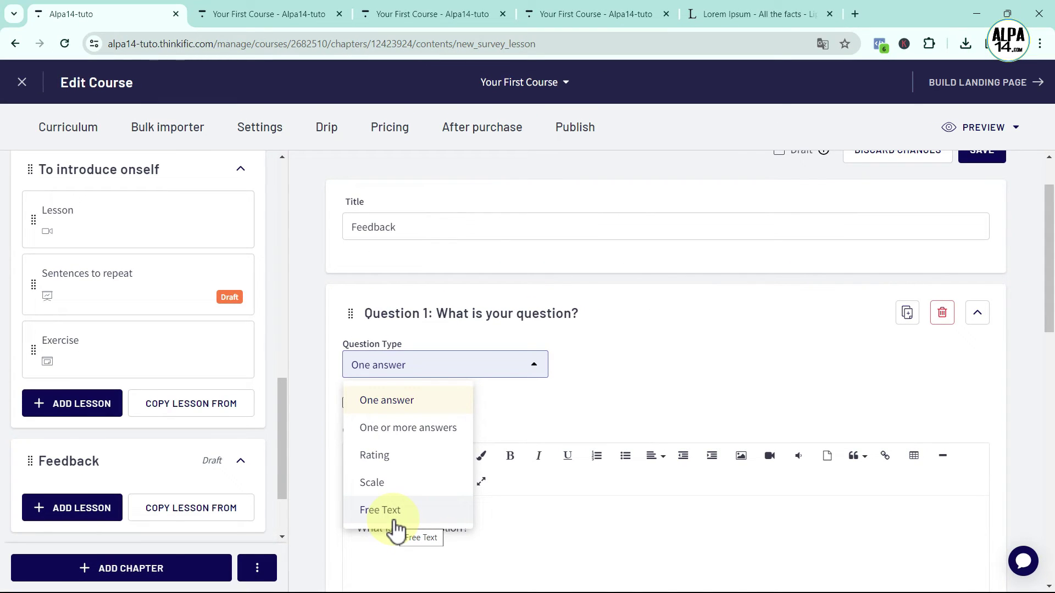
pyautogui.click(395, 457)
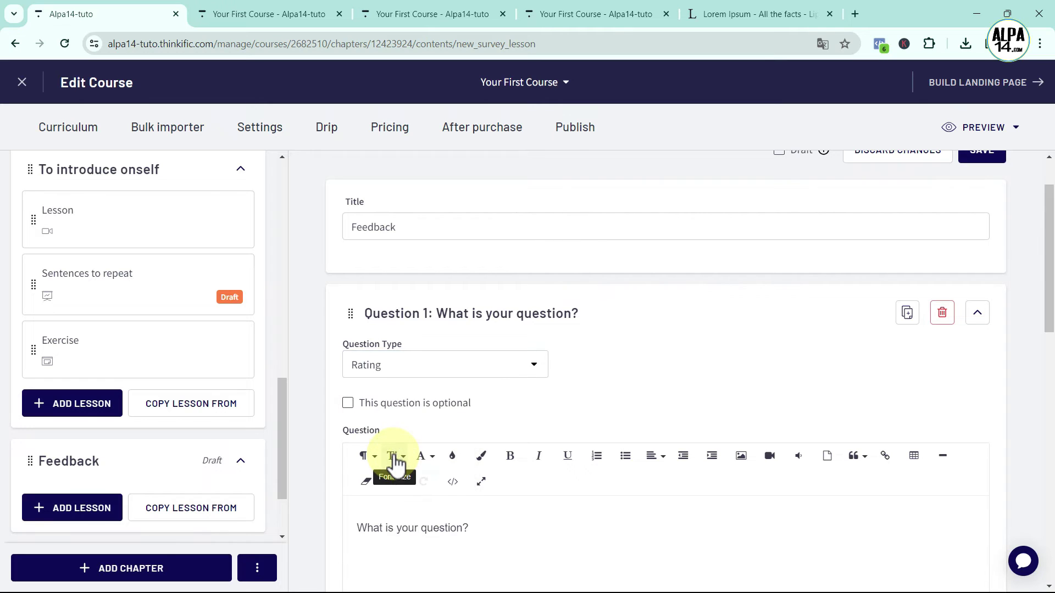
pyautogui.scroll(-1, 552, 400)
pyautogui.moveTo(485, 460); pyautogui.dragTo(346, 462)
pyautogui.press('BackSpace')
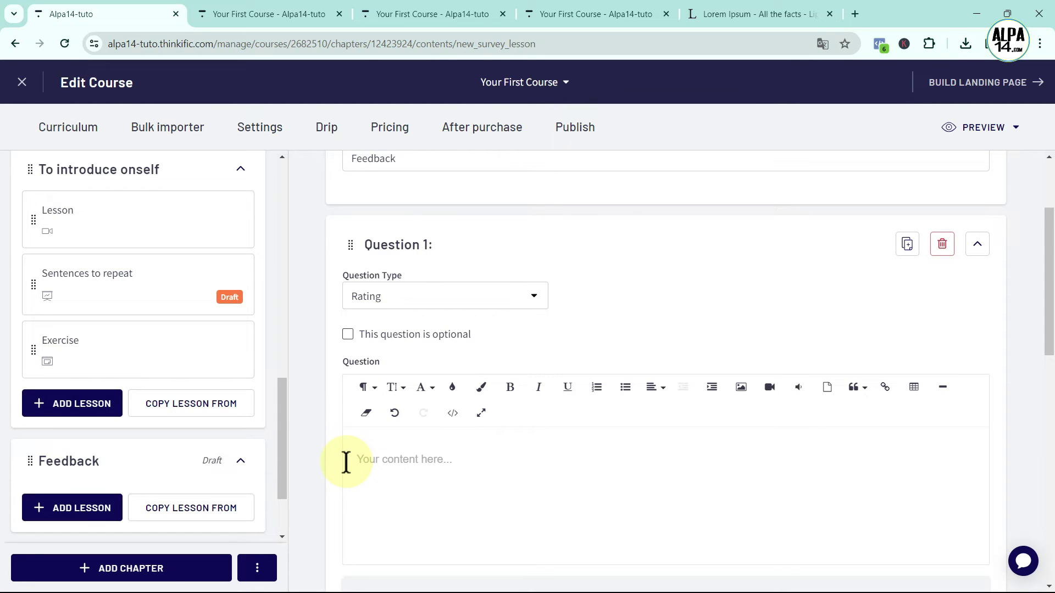
pyautogui.write('Did you en')
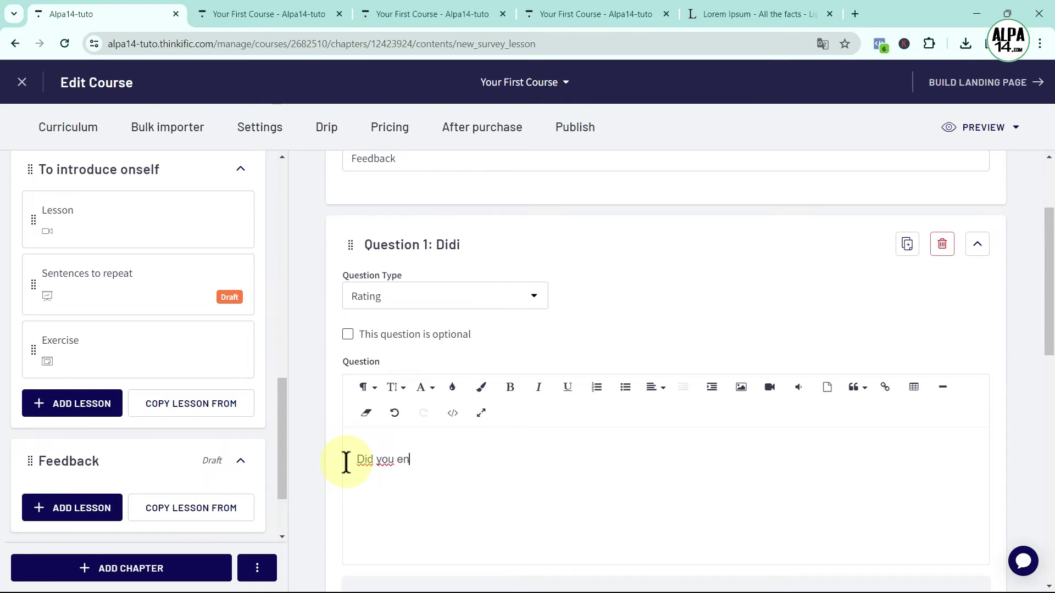
pyautogui.write('joy th')
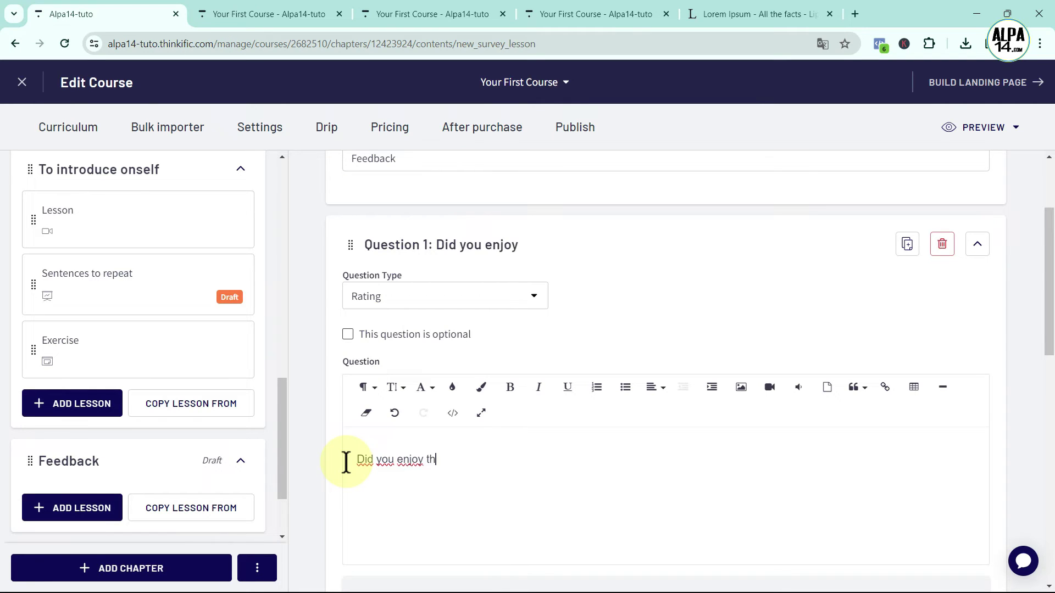
pyautogui.write('e class?')
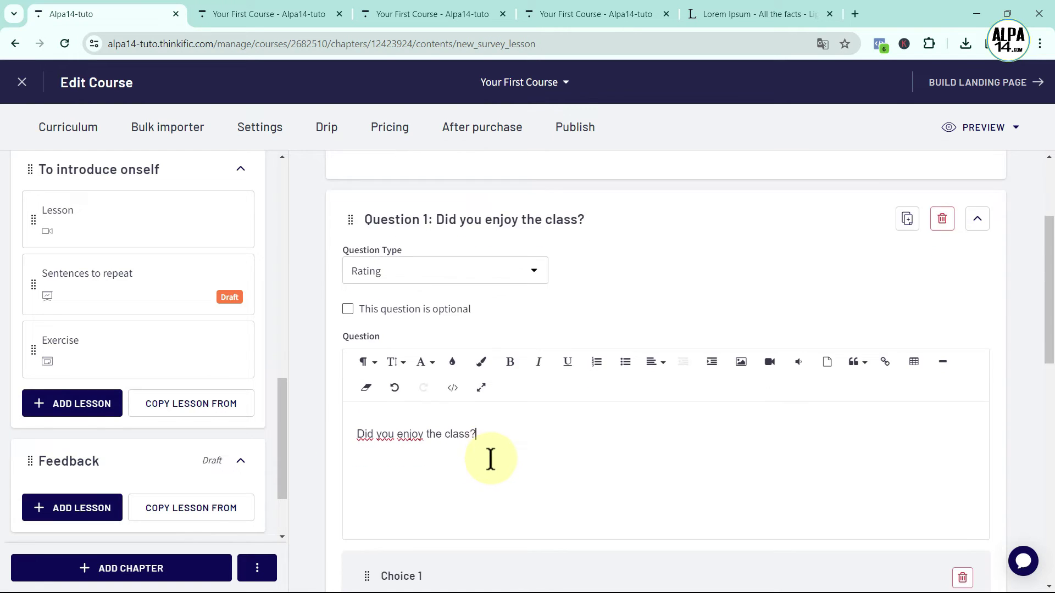
pyautogui.scroll(-5, 490, 459)
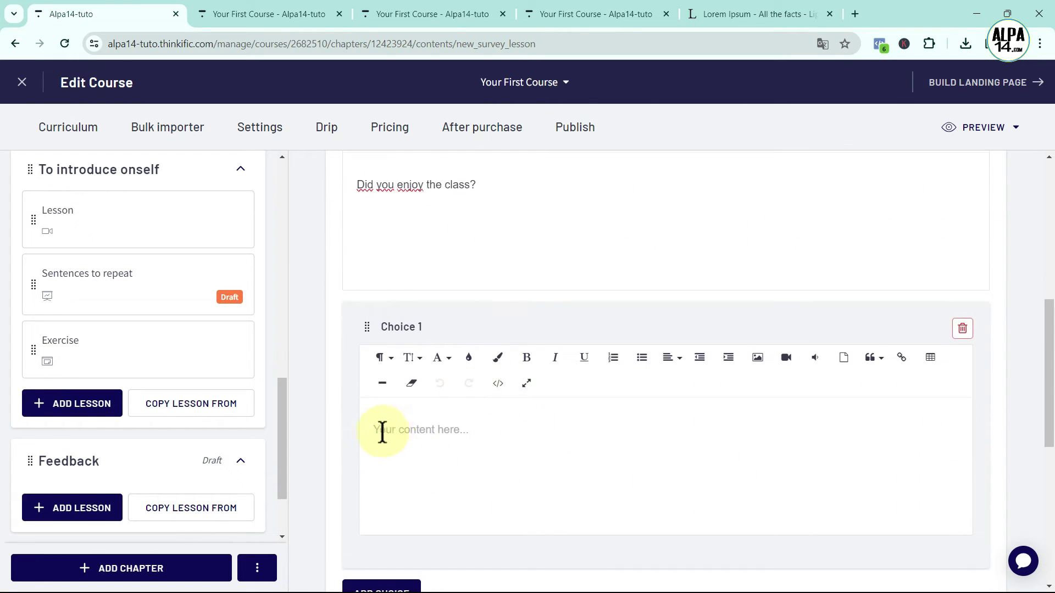
# Upload the three-star image 3.png into Choice 1
pyautogui.click(382, 430)
pyautogui.click(757, 358)
pyautogui.click(803, 434)
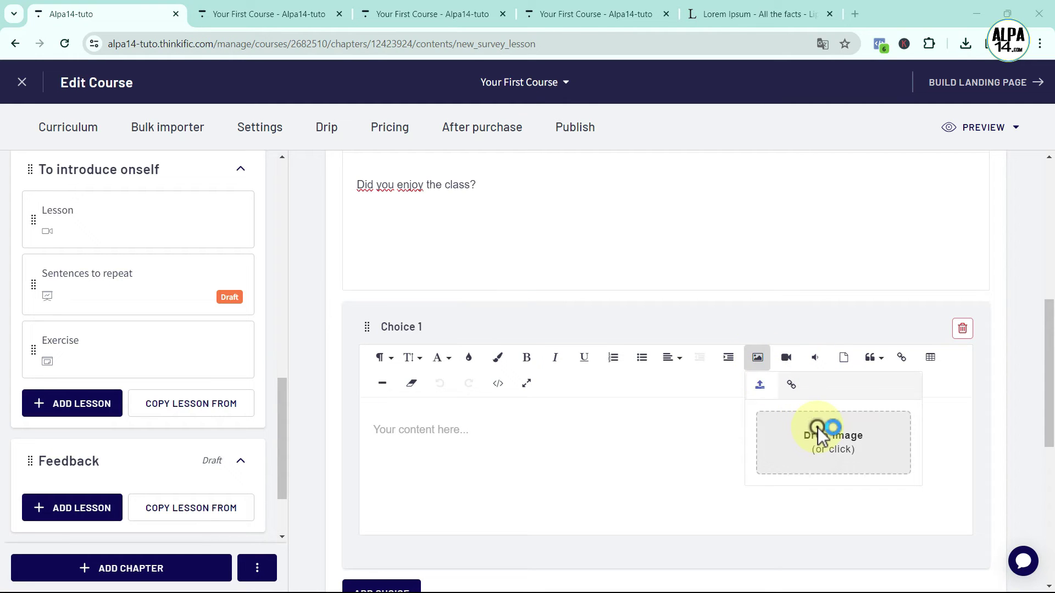
pyautogui.click(198, 131)
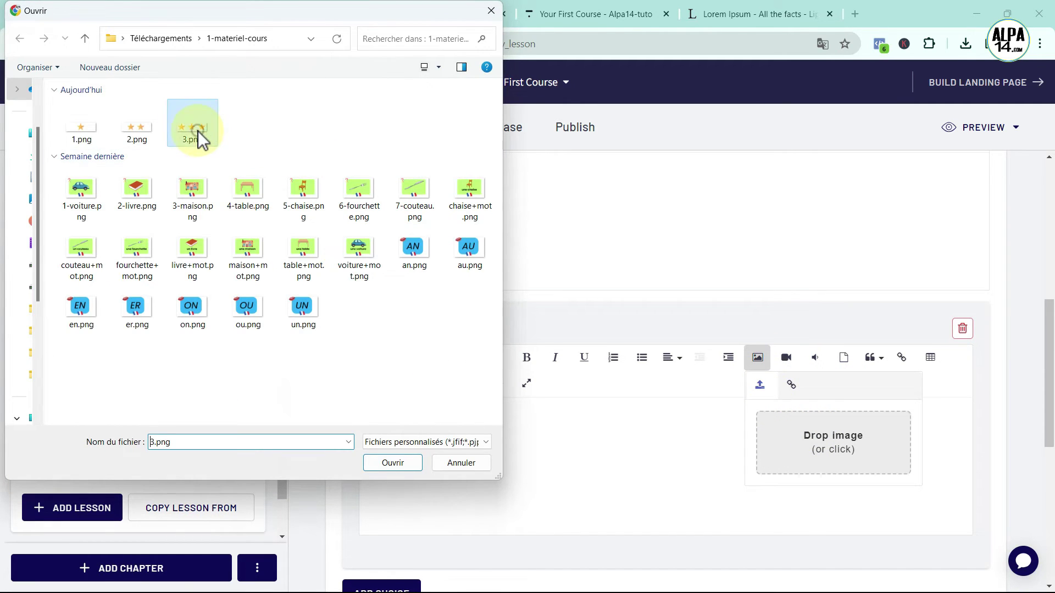
pyautogui.click(405, 460)
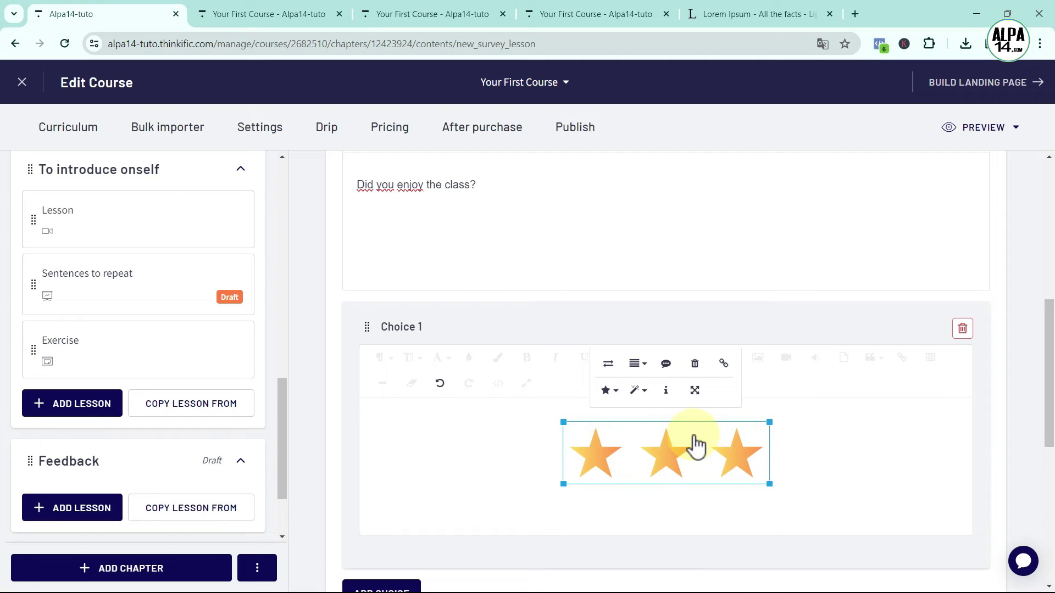
# Resize the stars to 100px wide and add a centred 'Yes' label beneath them
pyautogui.click(697, 398)
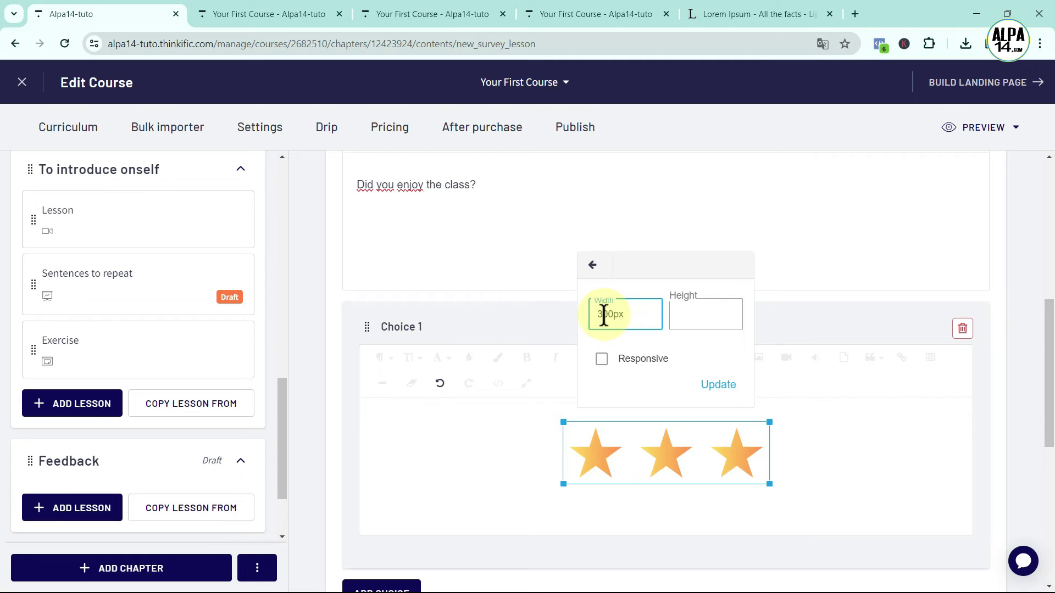
pyautogui.click(713, 386)
pyautogui.click(770, 440)
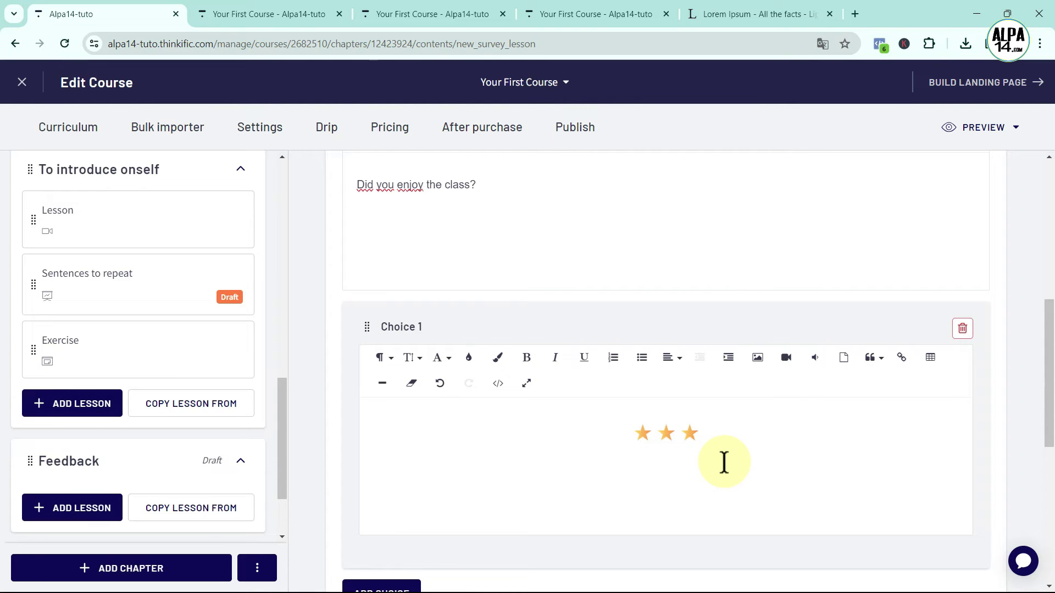
pyautogui.click(675, 357)
pyautogui.click(681, 381)
pyautogui.write('Yes')
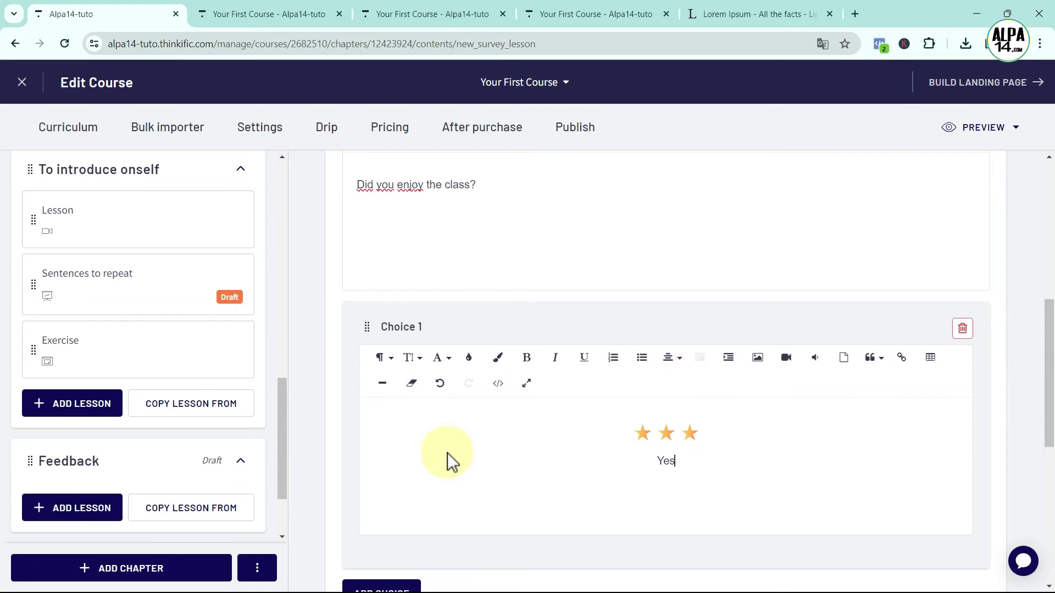
pyautogui.scroll(-3, 423, 481)
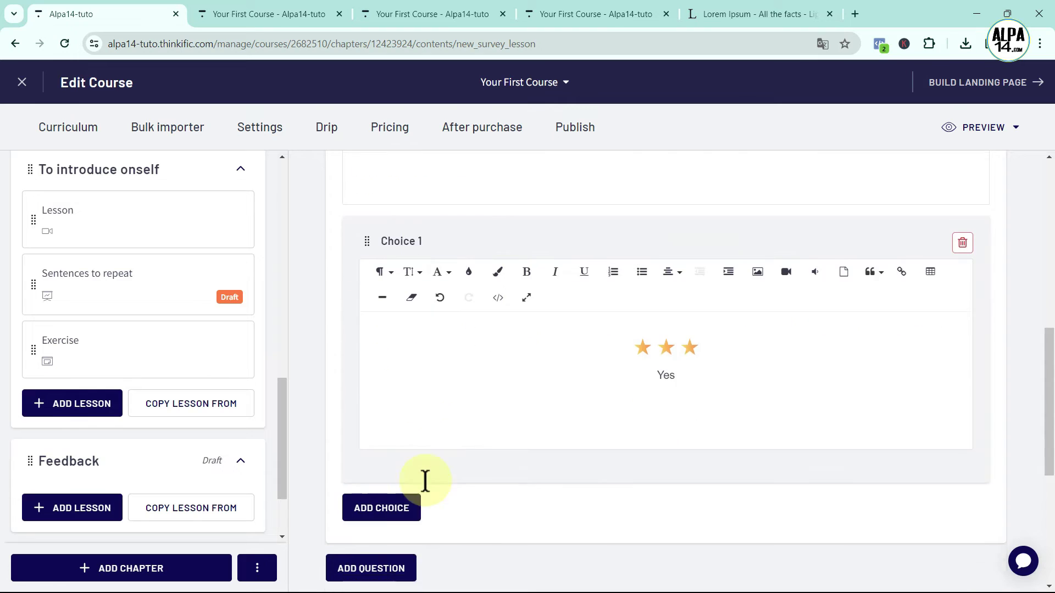
# Add Choice 2 and upload the two-star image 2.png into it
pyautogui.click(368, 458)
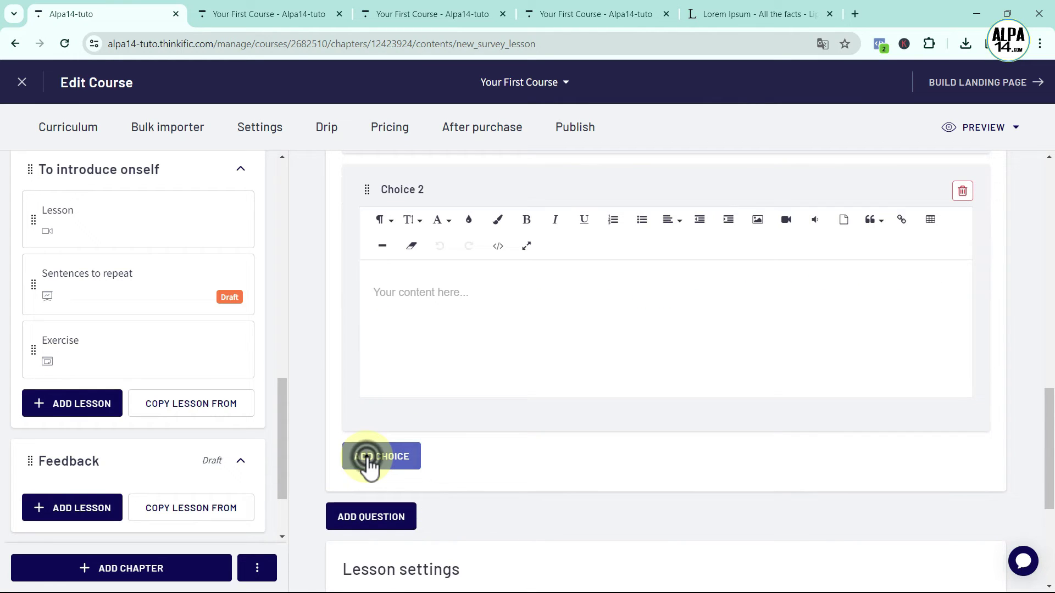
pyautogui.click(383, 297)
pyautogui.click(759, 220)
pyautogui.click(825, 316)
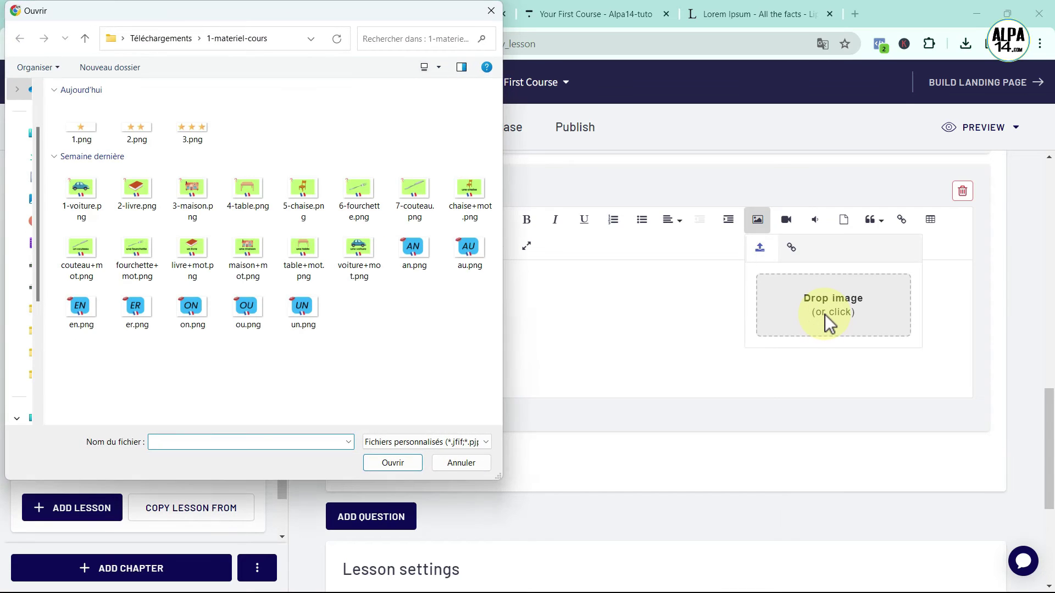
pyautogui.click(137, 133)
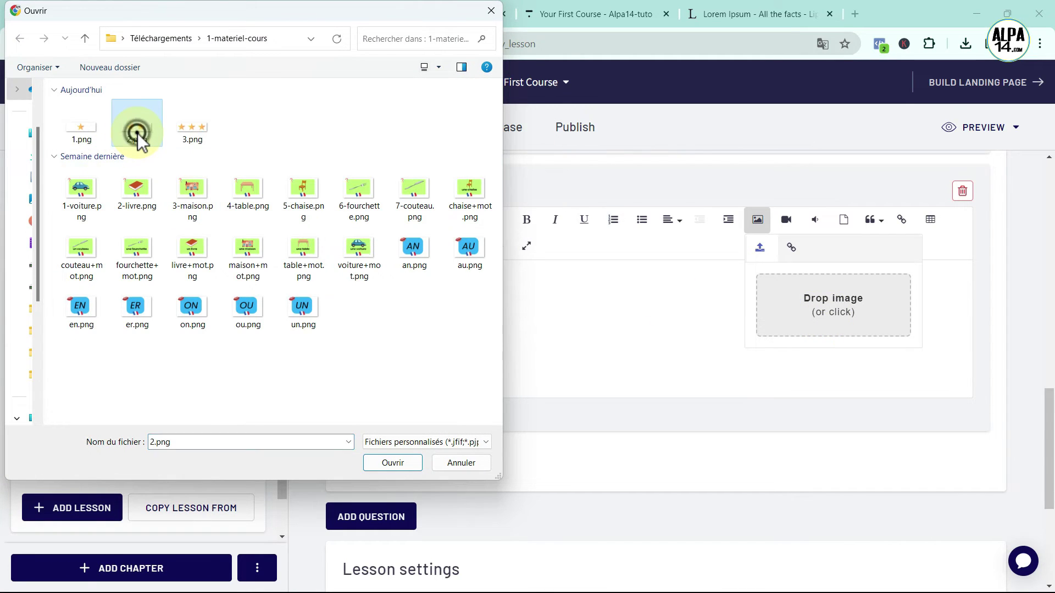
pyautogui.click(393, 463)
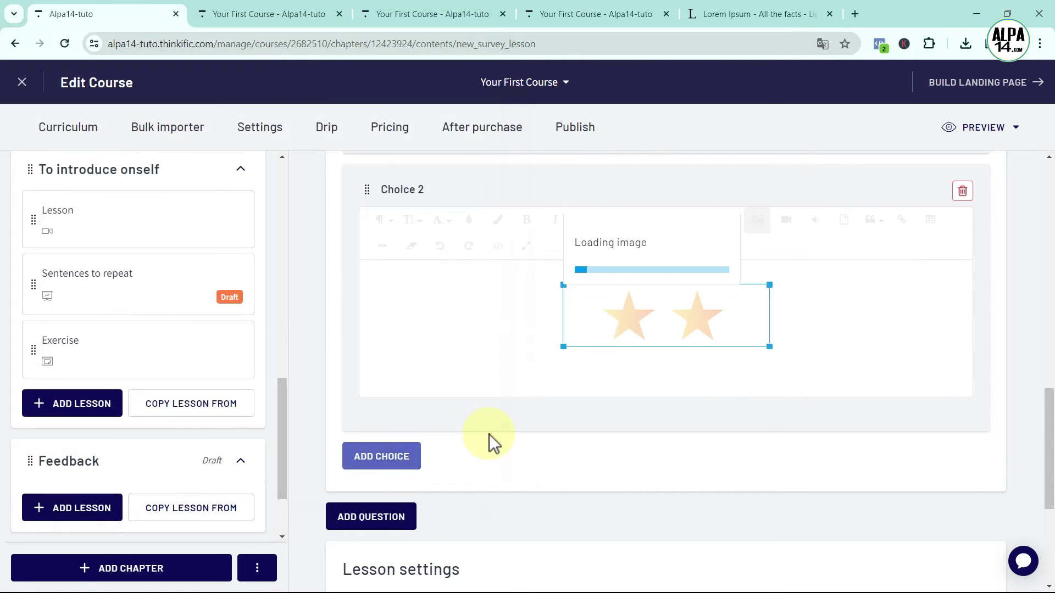
# Resize the two stars to 100px, add the centred label 'A little', then add Choice 3
pyautogui.click(693, 253)
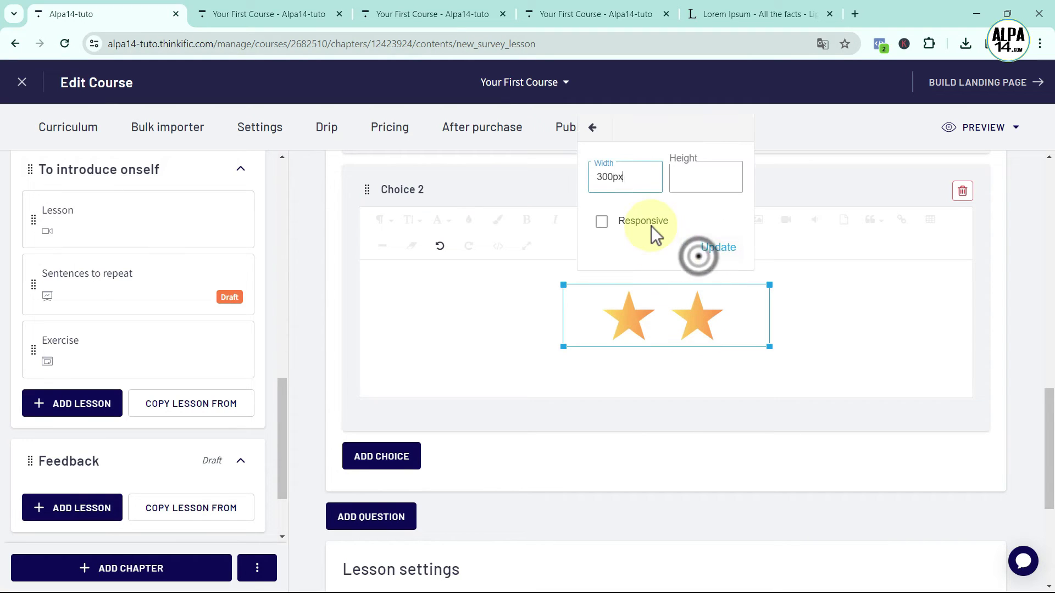
pyautogui.click(603, 176)
pyautogui.press('BackSpace')
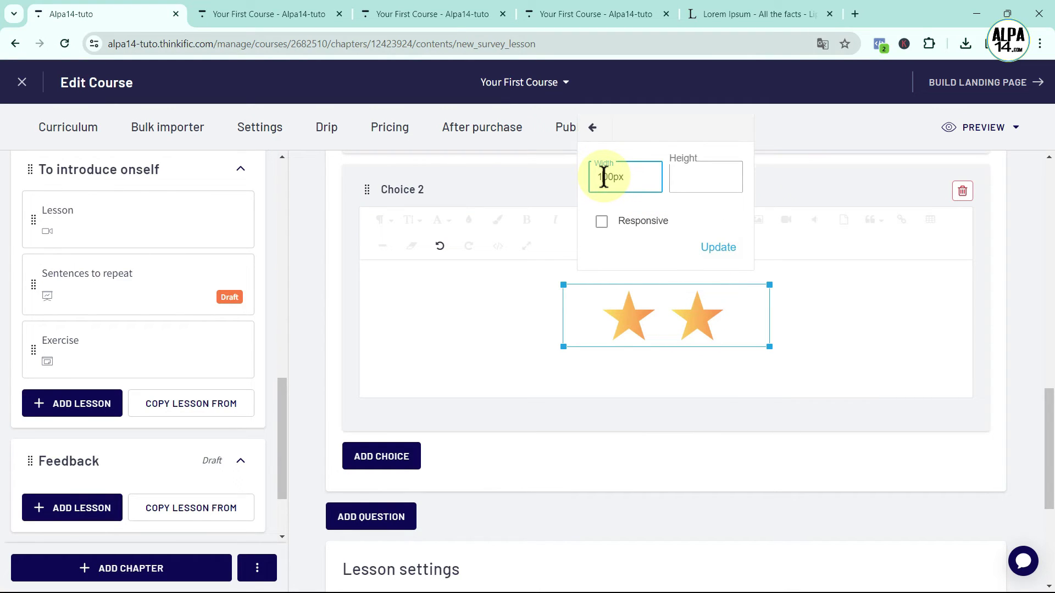
pyautogui.click(720, 248)
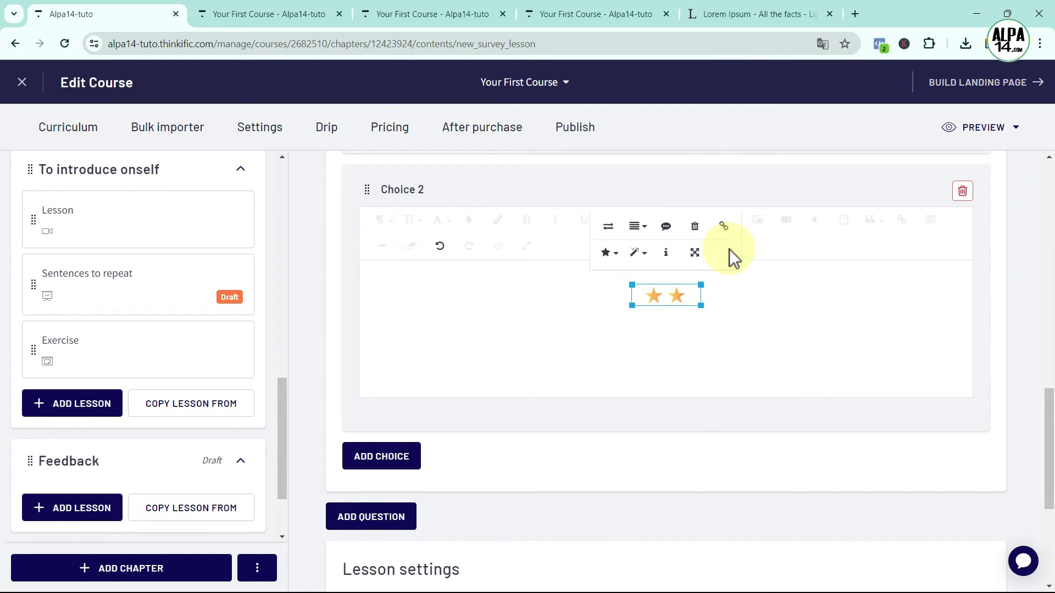
pyautogui.click(718, 297)
pyautogui.click(673, 220)
pyautogui.click(680, 246)
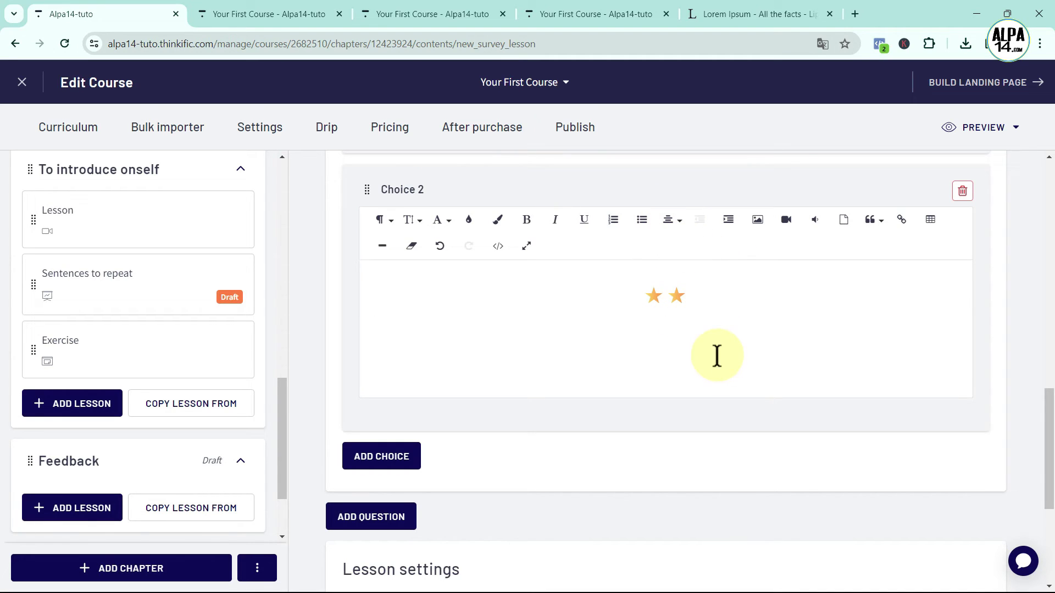
pyautogui.write('A little')
pyautogui.scroll(-1, 452, 390)
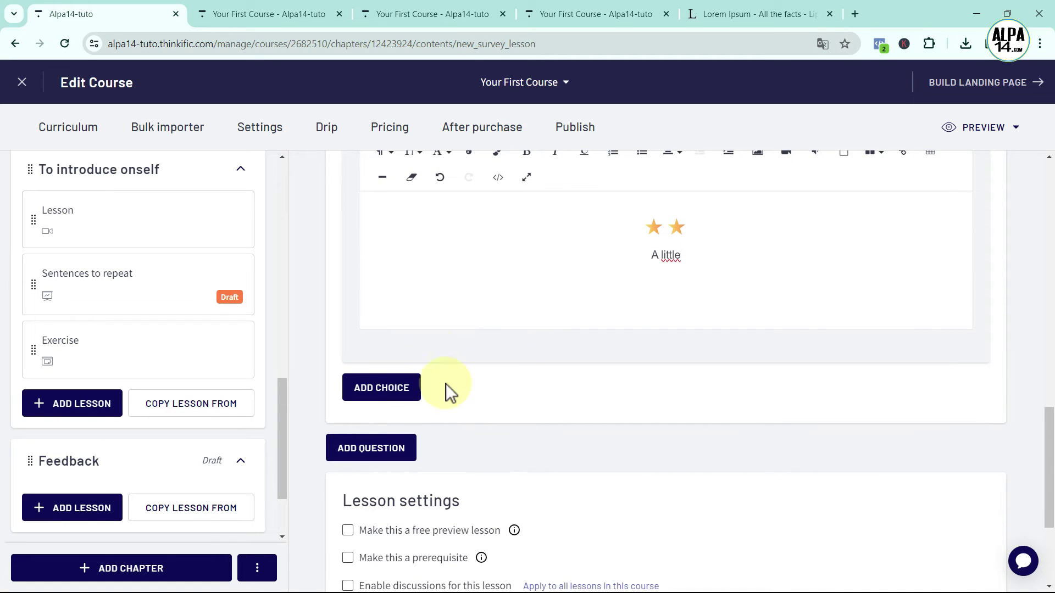
pyautogui.click(385, 388)
# Upload the one-star image 1.png into Choice 3
pyautogui.scroll(2, 516, 220)
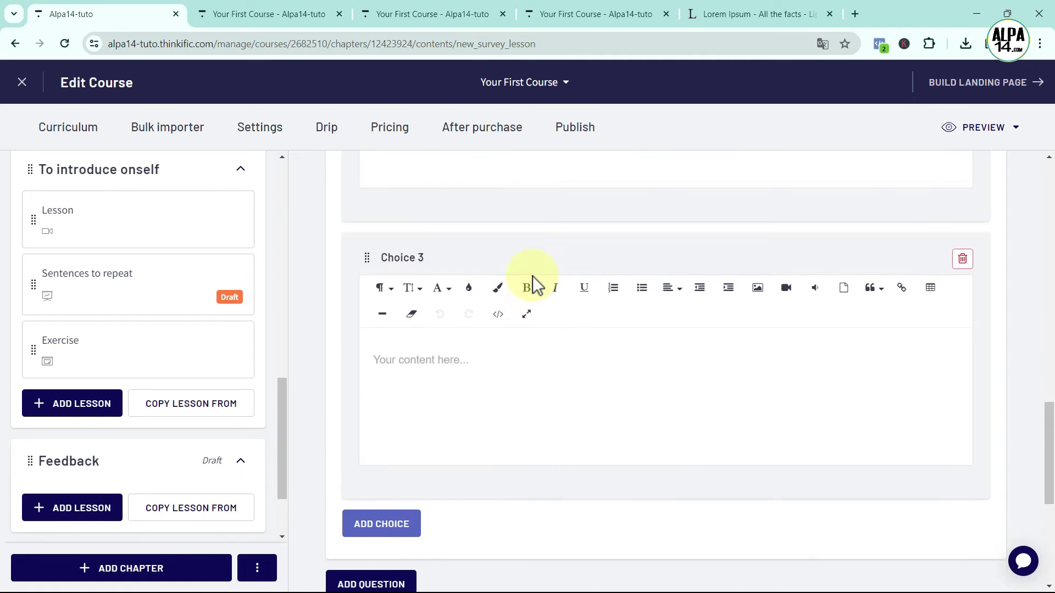
pyautogui.click(756, 291)
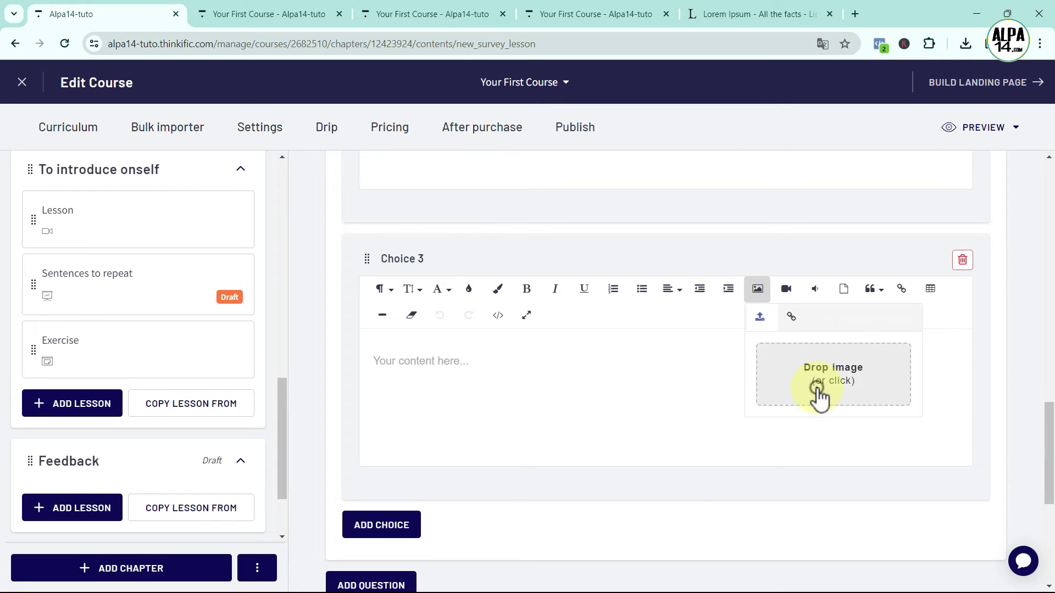
pyautogui.click(818, 388)
pyautogui.click(89, 127)
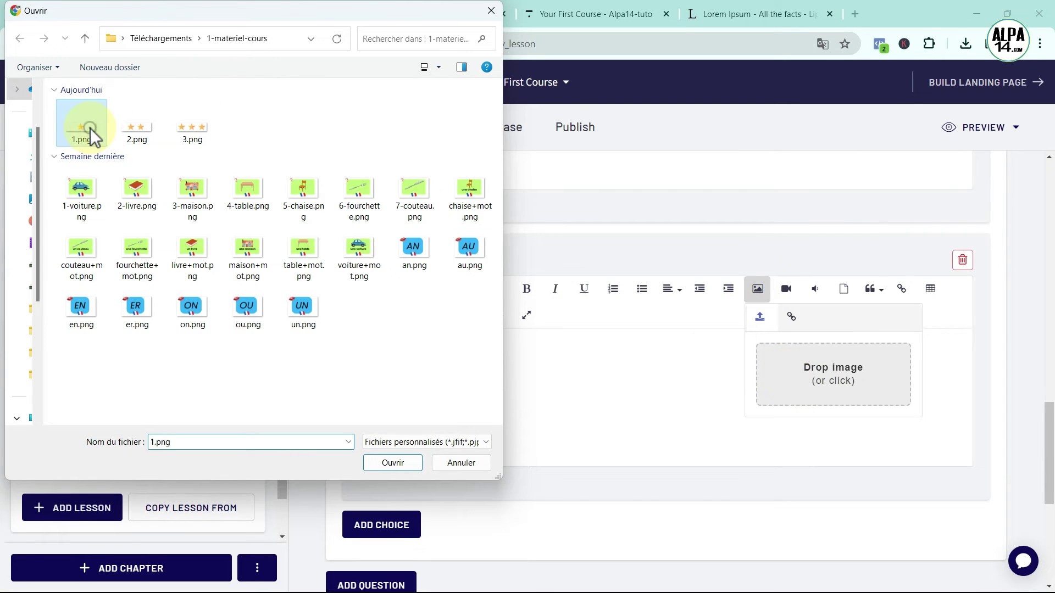
pyautogui.click(389, 464)
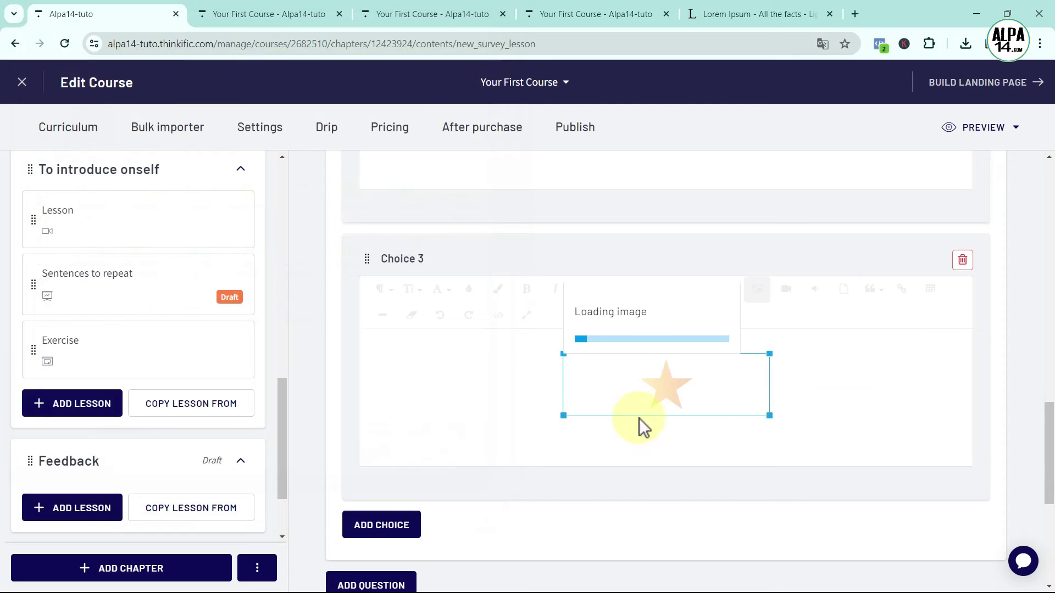
# Resize the single star to 100px wide
pyautogui.click(674, 380)
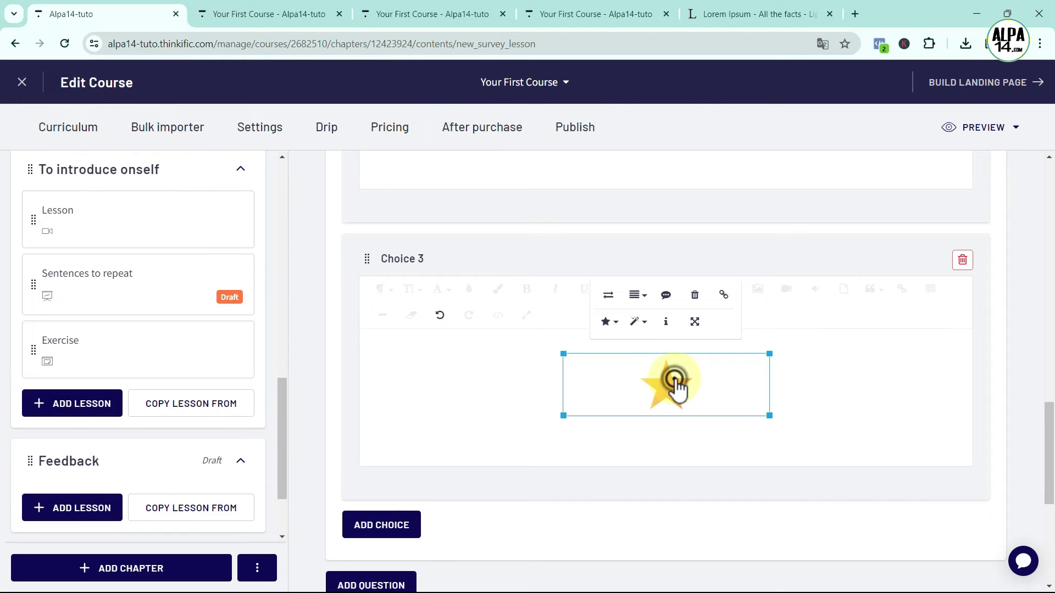
pyautogui.click(695, 321)
pyautogui.click(604, 245)
pyautogui.click(603, 245)
pyautogui.press('BackSpace')
pyautogui.write('100')
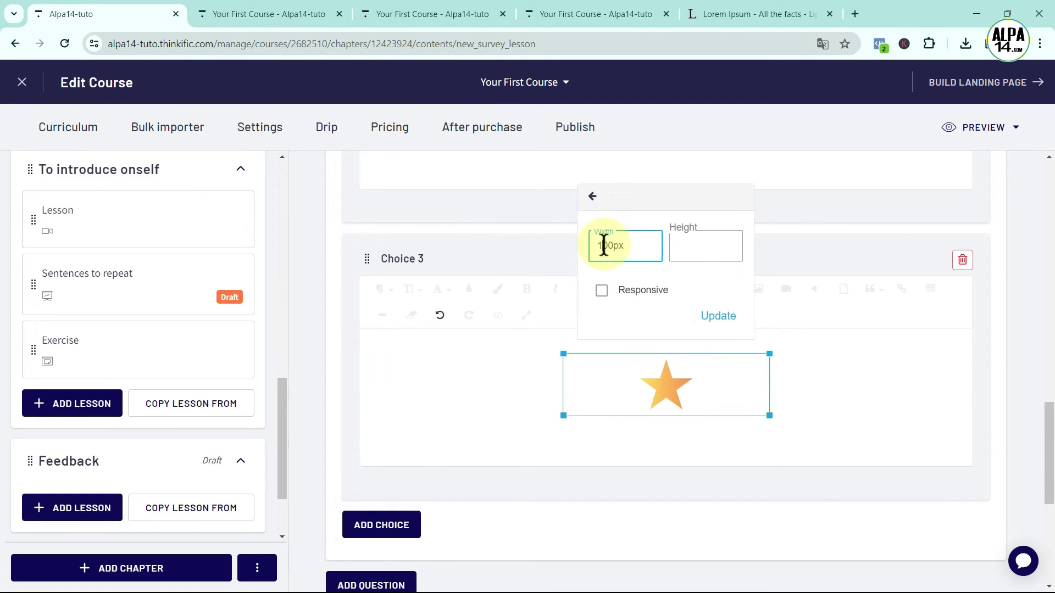
pyautogui.click(719, 318)
# Add the centred label 'Not really' under the star and save the survey lesson
pyautogui.click(720, 368)
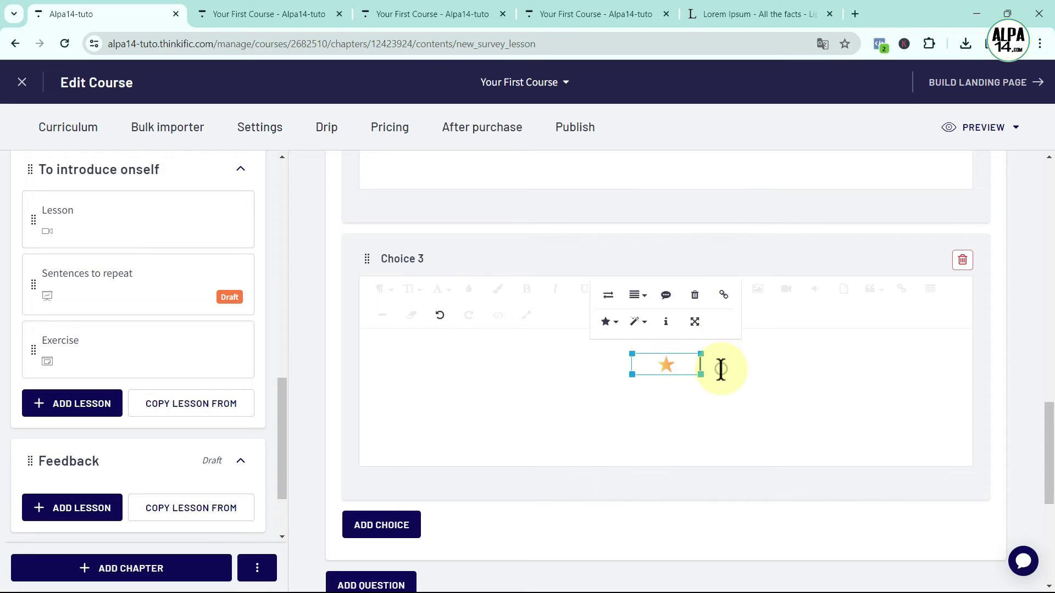
pyautogui.press('Return')
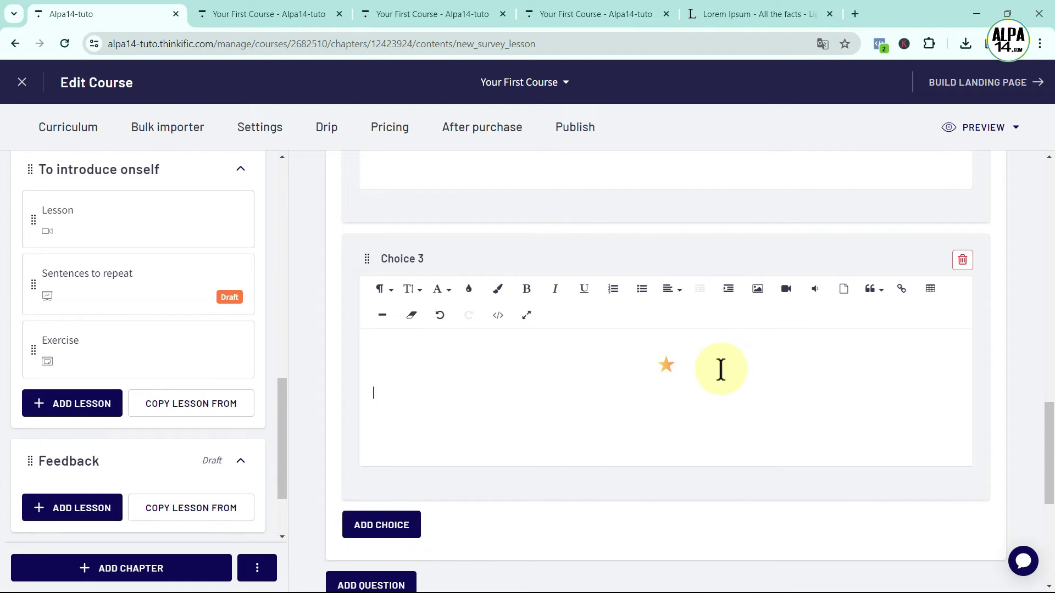
pyautogui.click(673, 290)
pyautogui.click(683, 316)
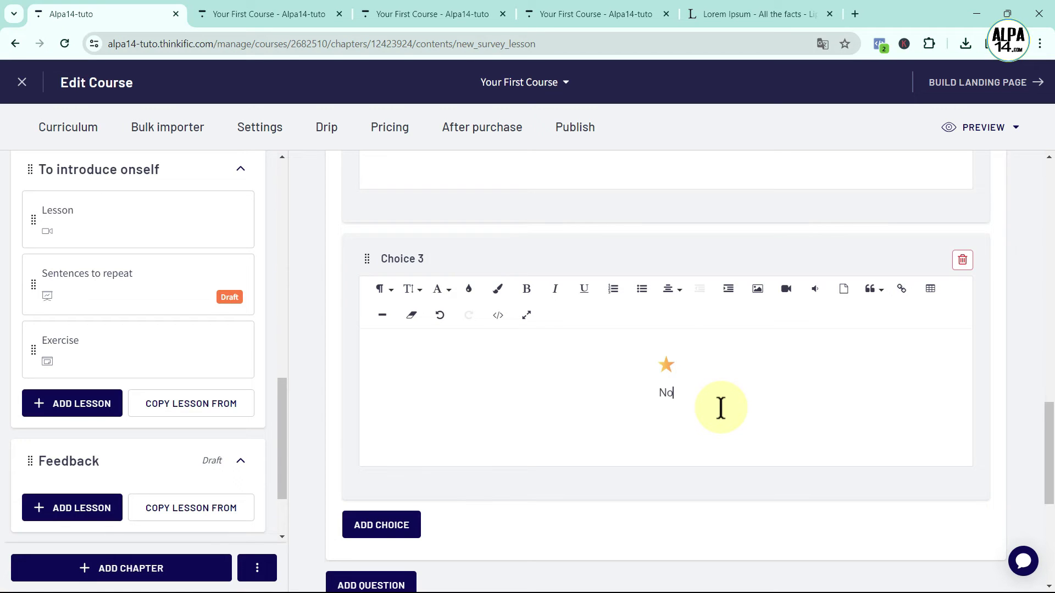
pyautogui.write('Not really')
pyautogui.scroll(-1, 654, 420)
pyautogui.scroll(-4, 652, 413)
pyautogui.click(989, 525)
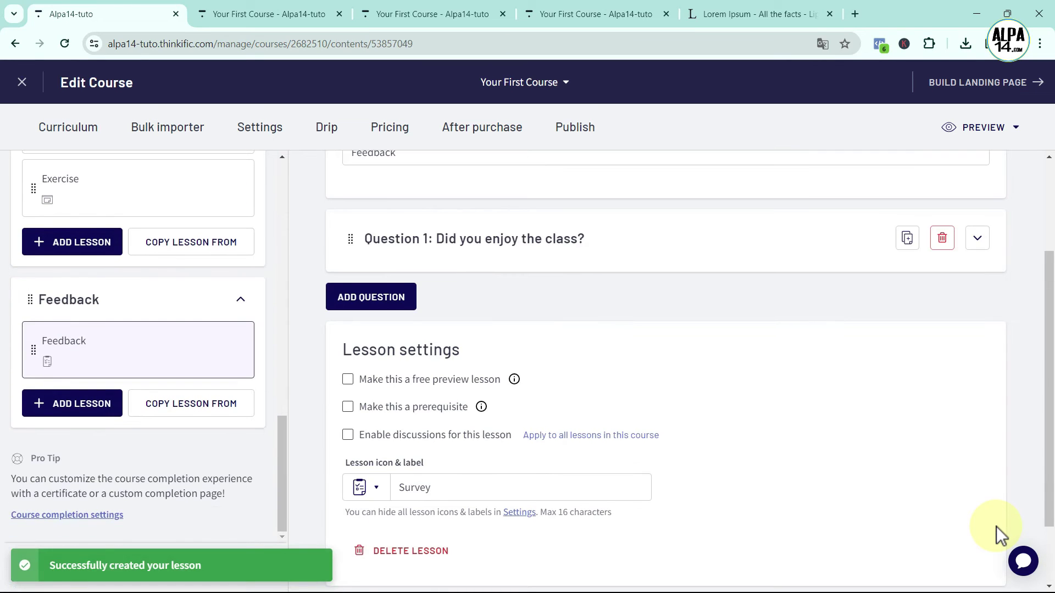
# Preview the Feedback survey as a student, choose the Yes rating, and confirm
pyautogui.scroll(2, 997, 278)
pyautogui.click(984, 132)
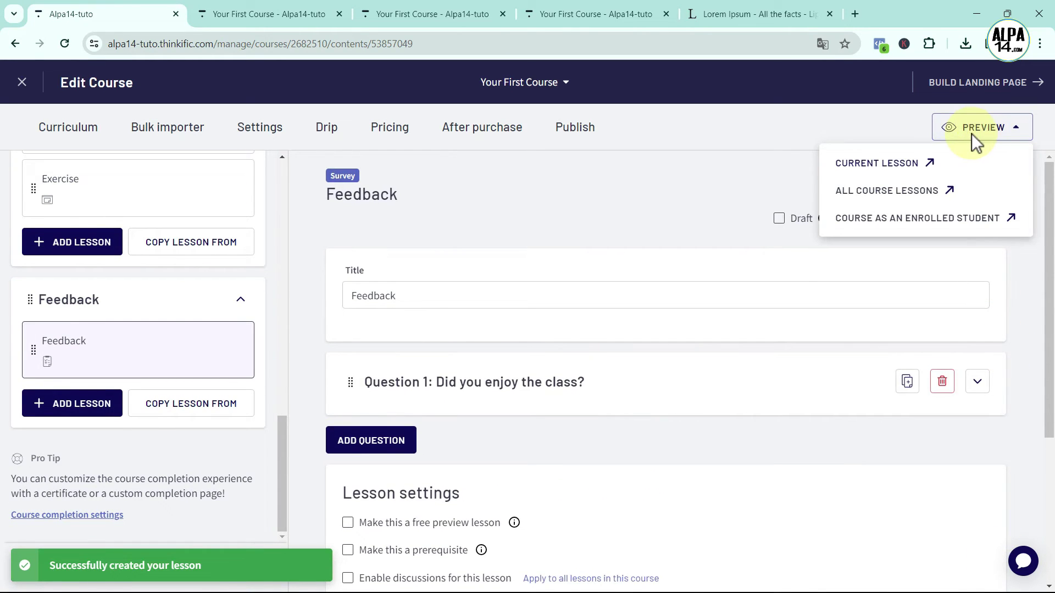
pyautogui.click(893, 165)
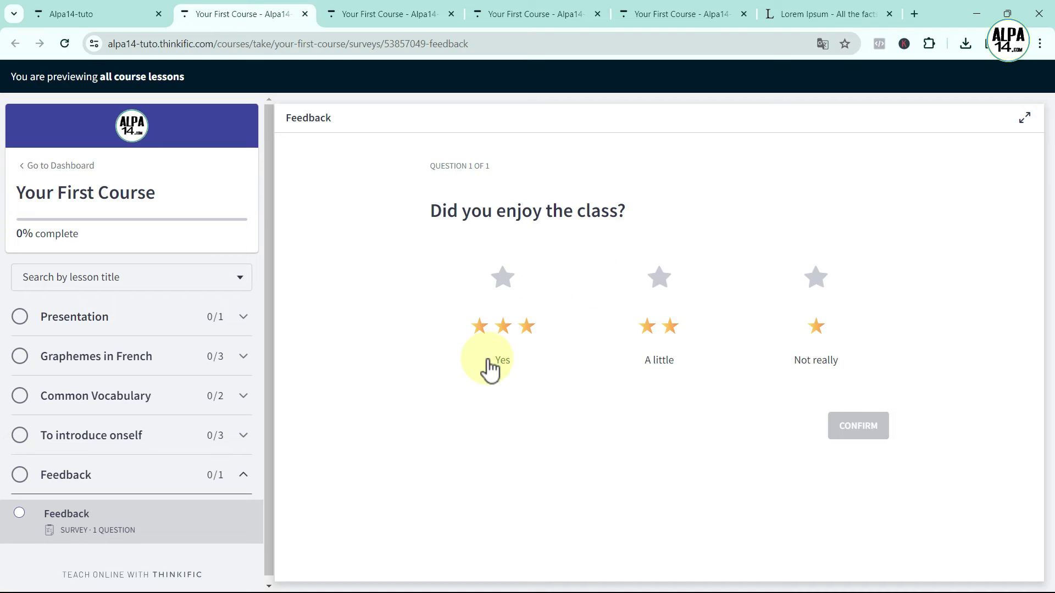
pyautogui.click(506, 279)
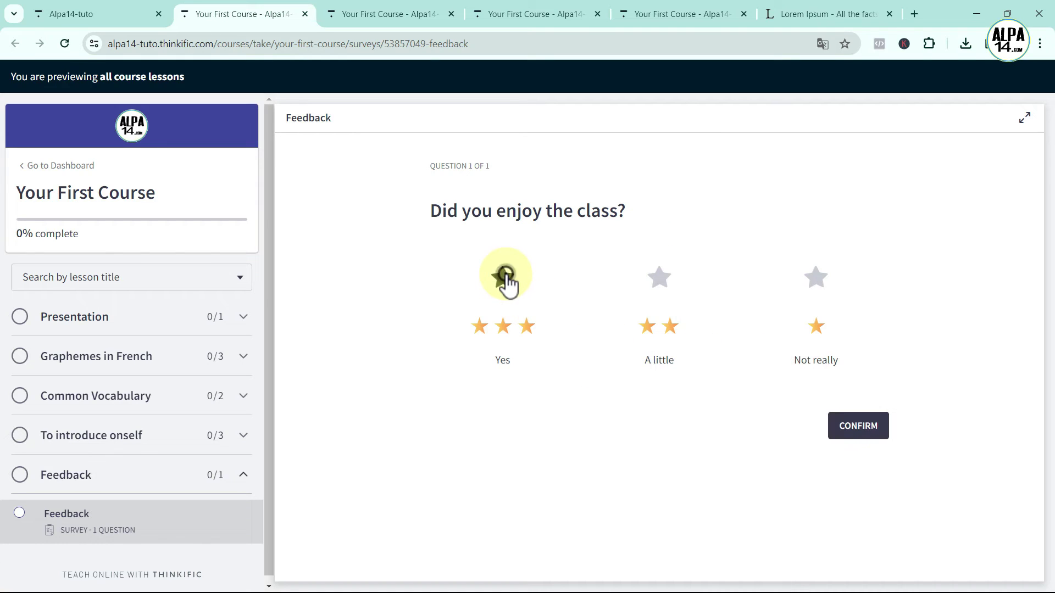
pyautogui.click(854, 426)
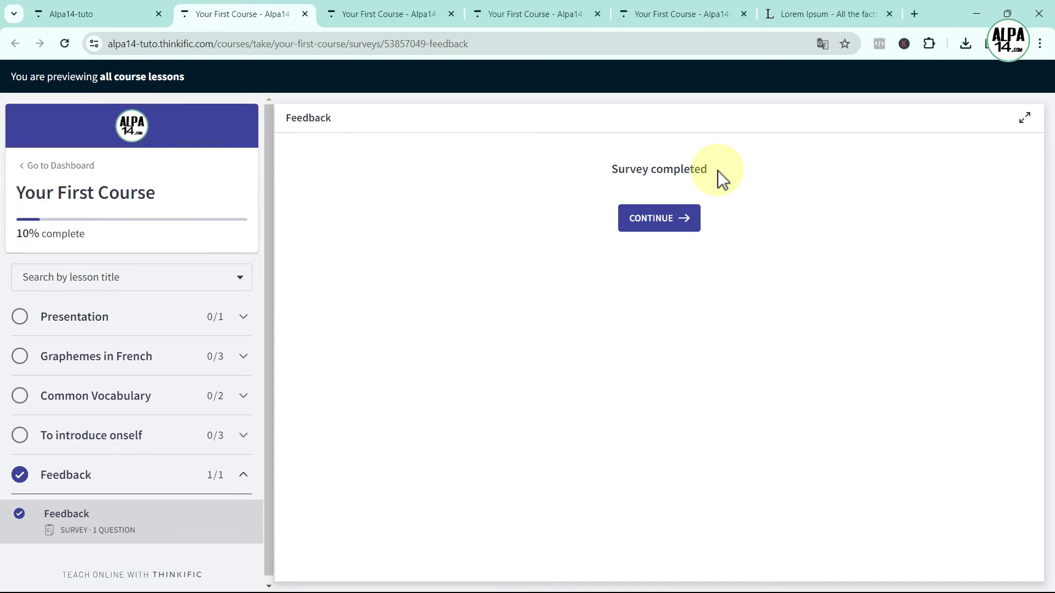
# Review the Quiz & survey results showing one Feedback response, then return to the Courses list
pyautogui.click(103, 15)
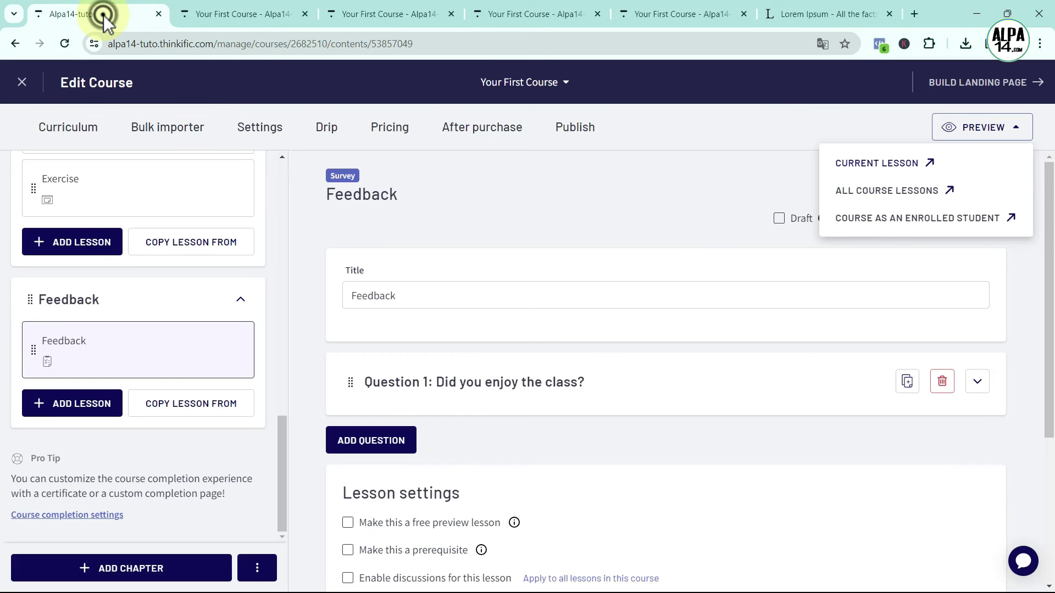
pyautogui.click(20, 84)
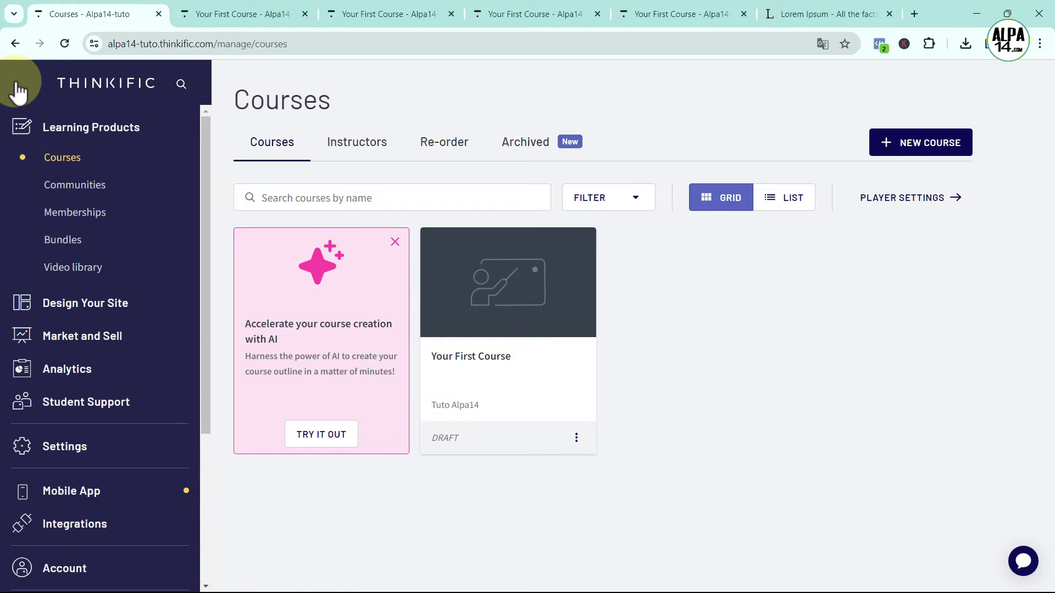
pyautogui.click(72, 405)
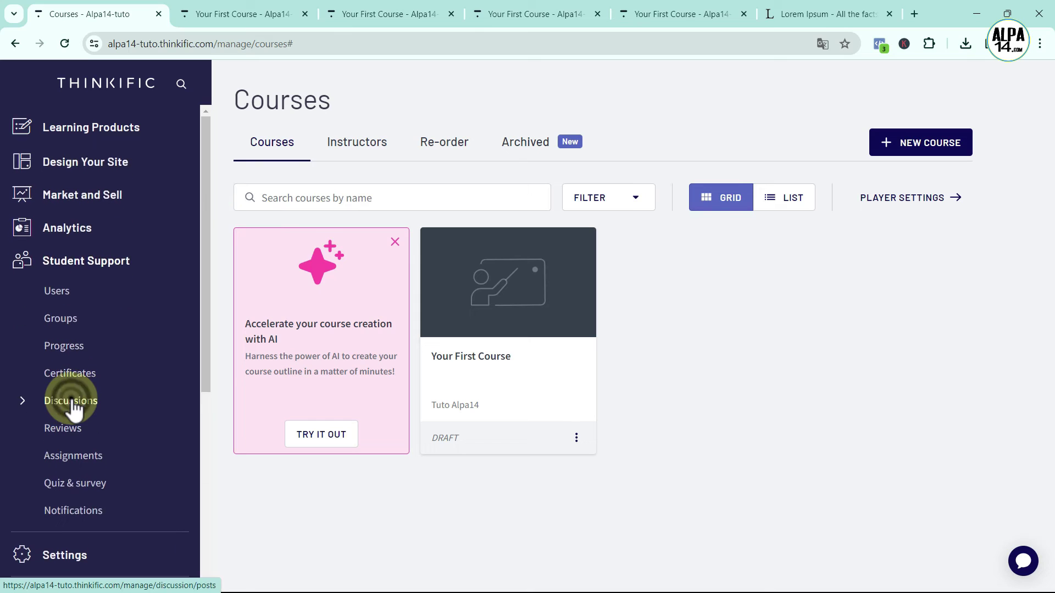
pyautogui.click(78, 488)
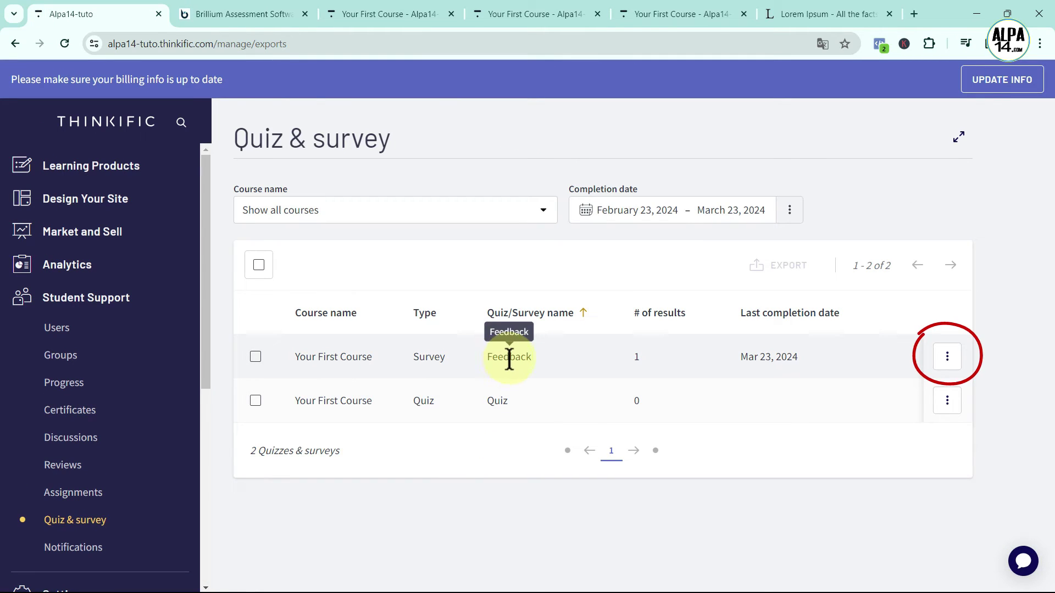
pyautogui.click(946, 358)
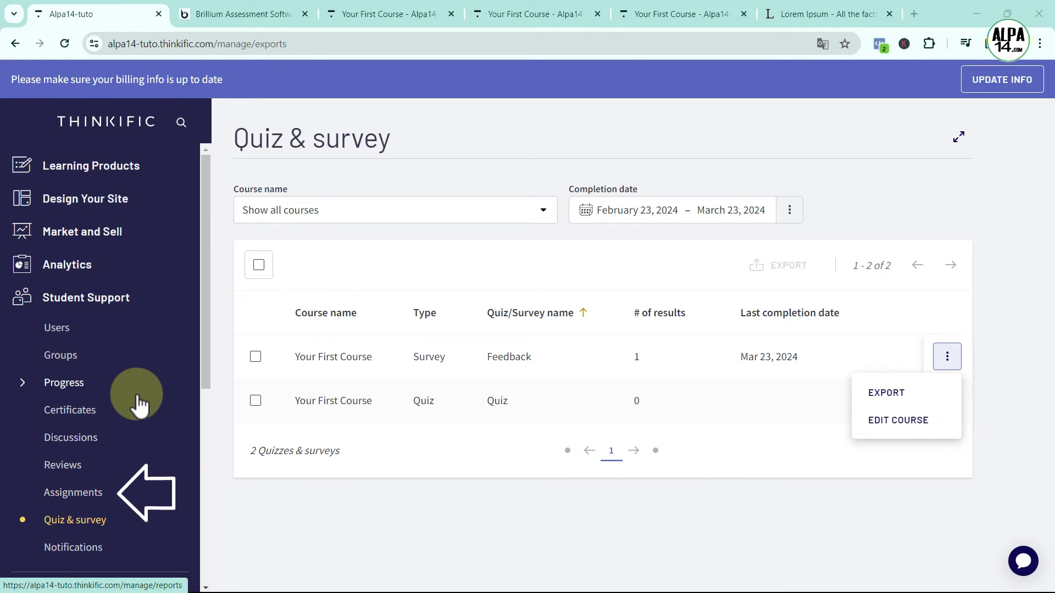
pyautogui.click(68, 173)
pyautogui.click(65, 191)
# Open Your First Course and add an Assignment lesson to the 'To introduce onself' chapter
pyautogui.click(485, 318)
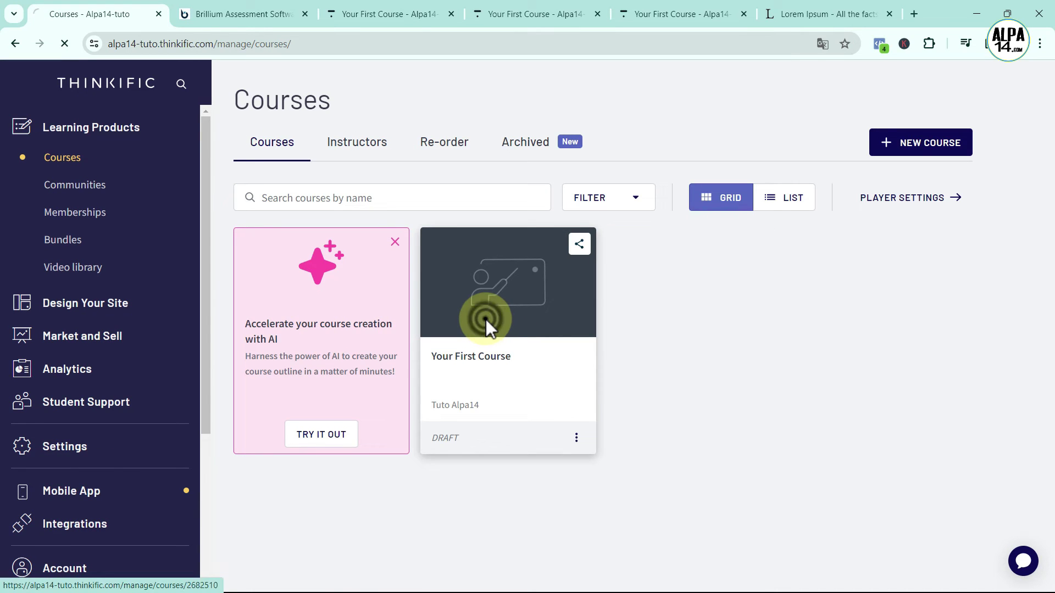
pyautogui.scroll(-10, 184, 382)
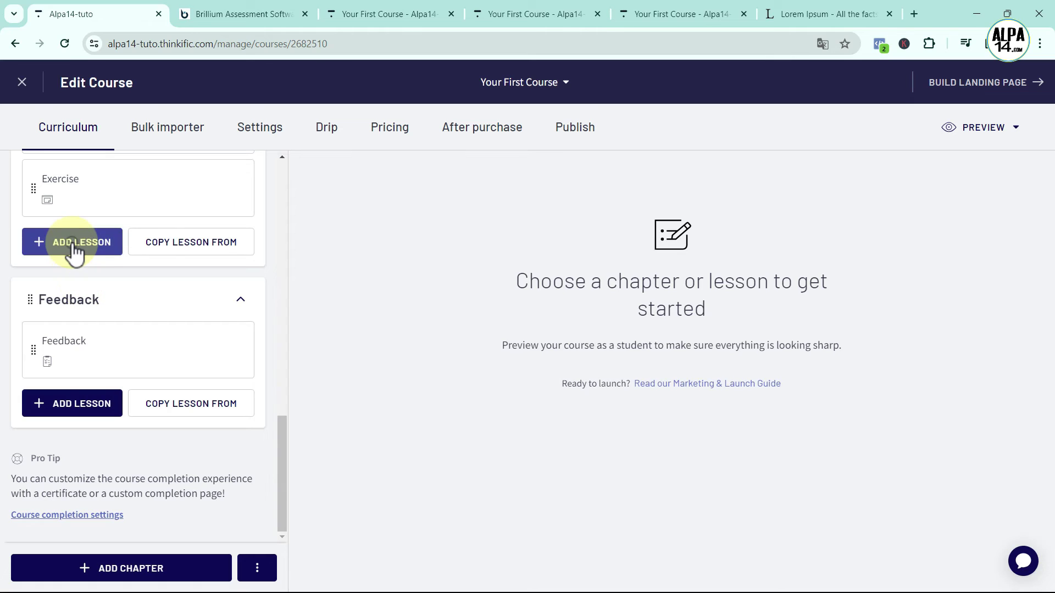
pyautogui.click(71, 245)
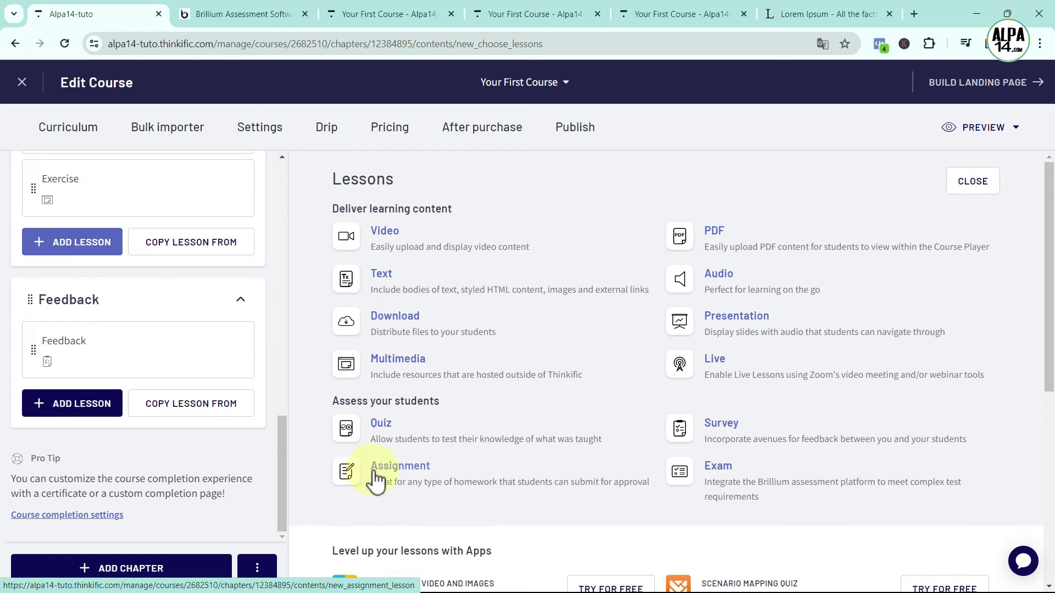
pyautogui.click(383, 476)
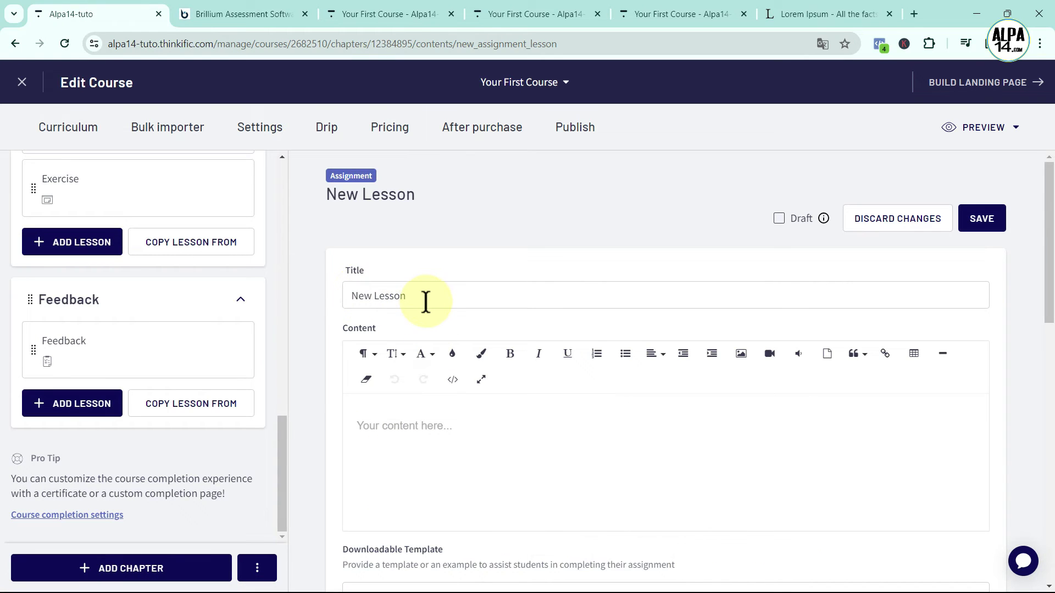
# Inspect the assignment's 100 MB max file size, then bring up lesson types for the Feedback chapter
pyautogui.scroll(-1, 514, 367)
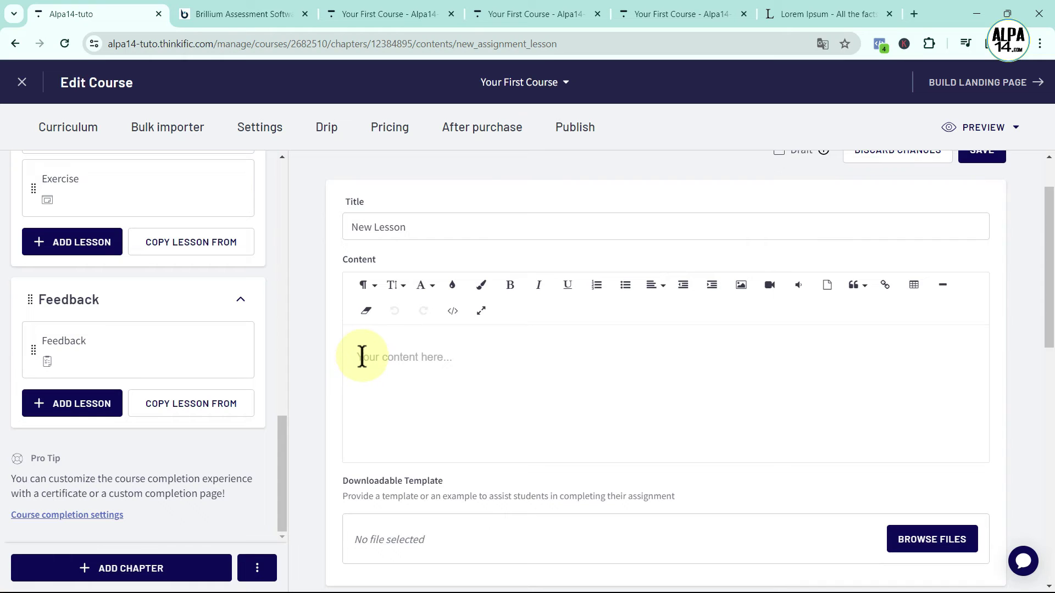
pyautogui.scroll(-3, 622, 368)
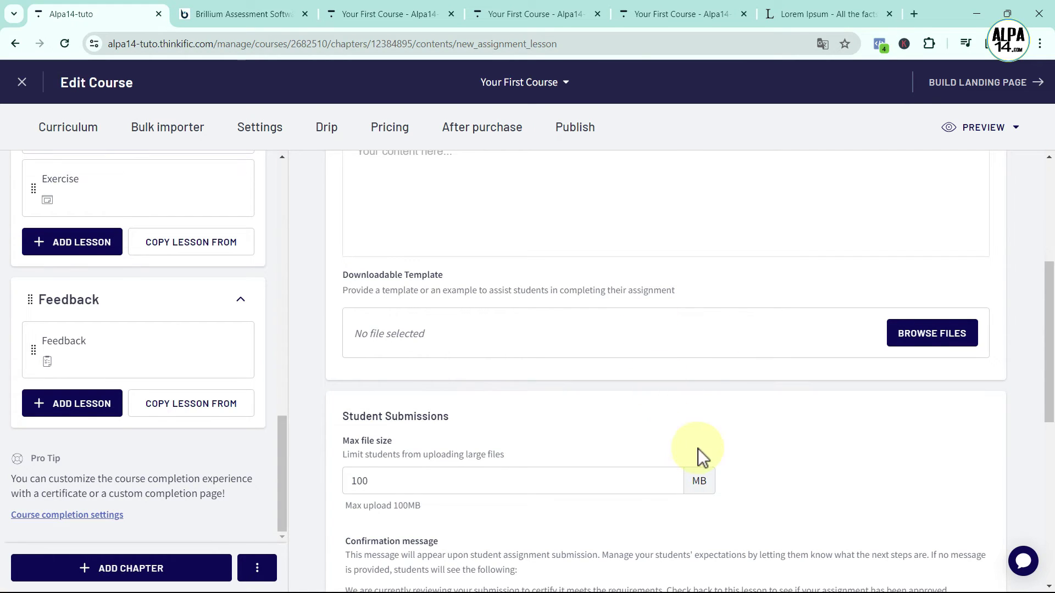
pyautogui.scroll(-1, 709, 450)
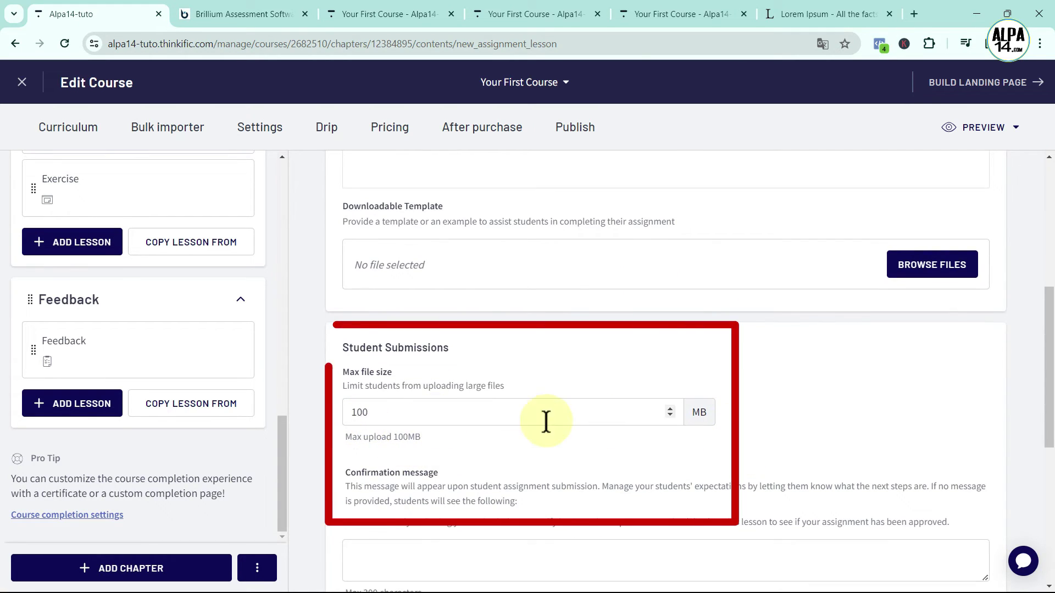
pyautogui.click(383, 413)
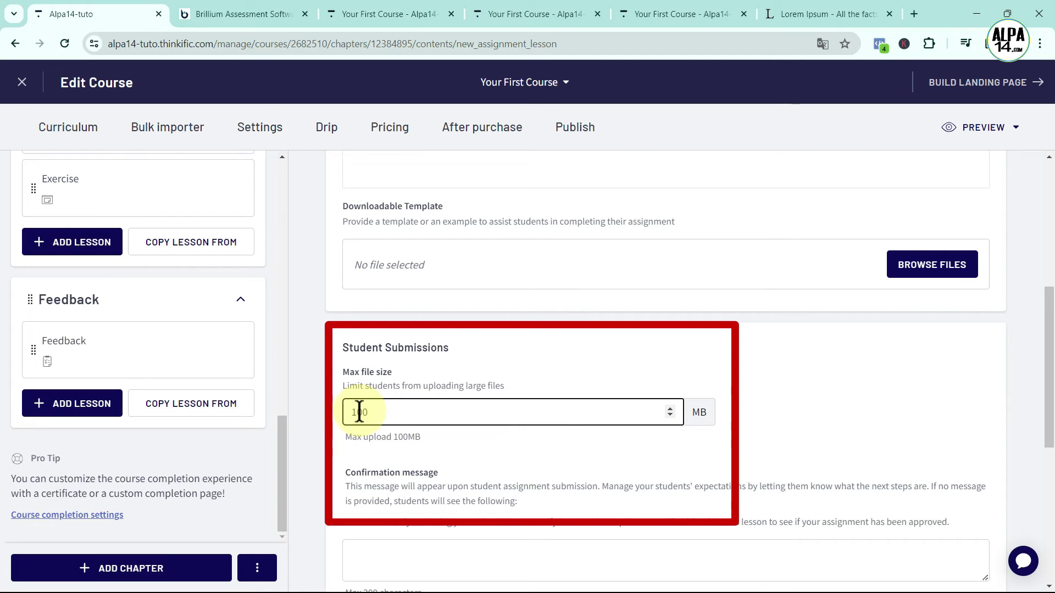
pyautogui.click(354, 413)
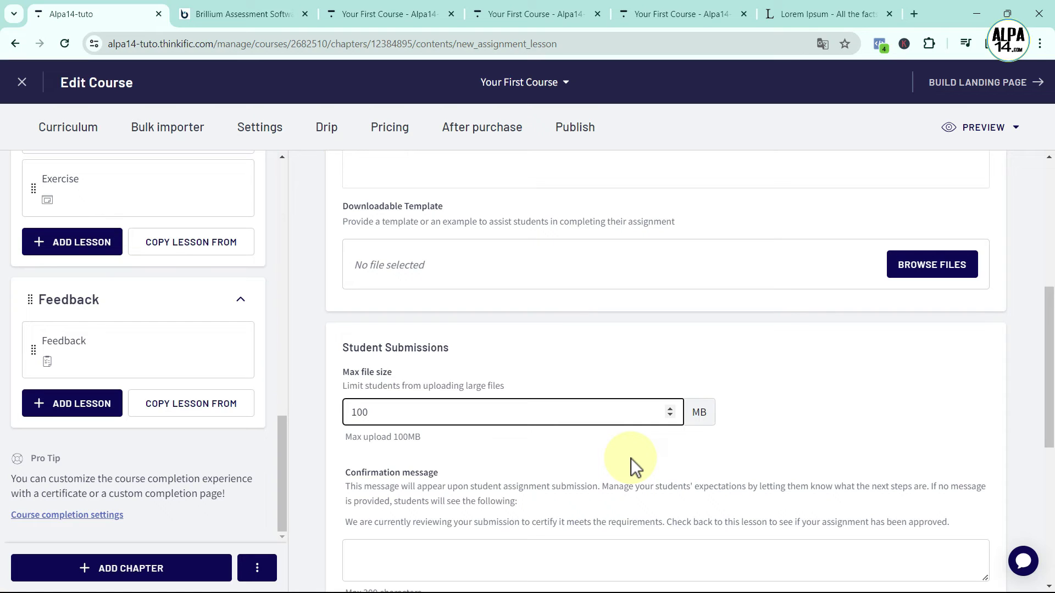
pyautogui.scroll(5, 690, 470)
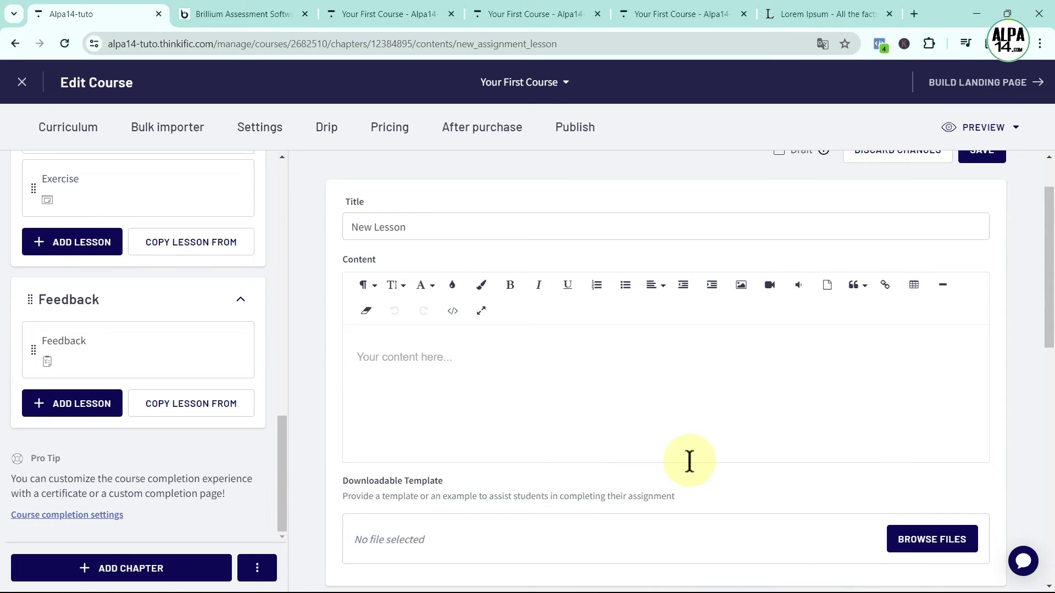
pyautogui.scroll(2, 690, 461)
pyautogui.click(88, 417)
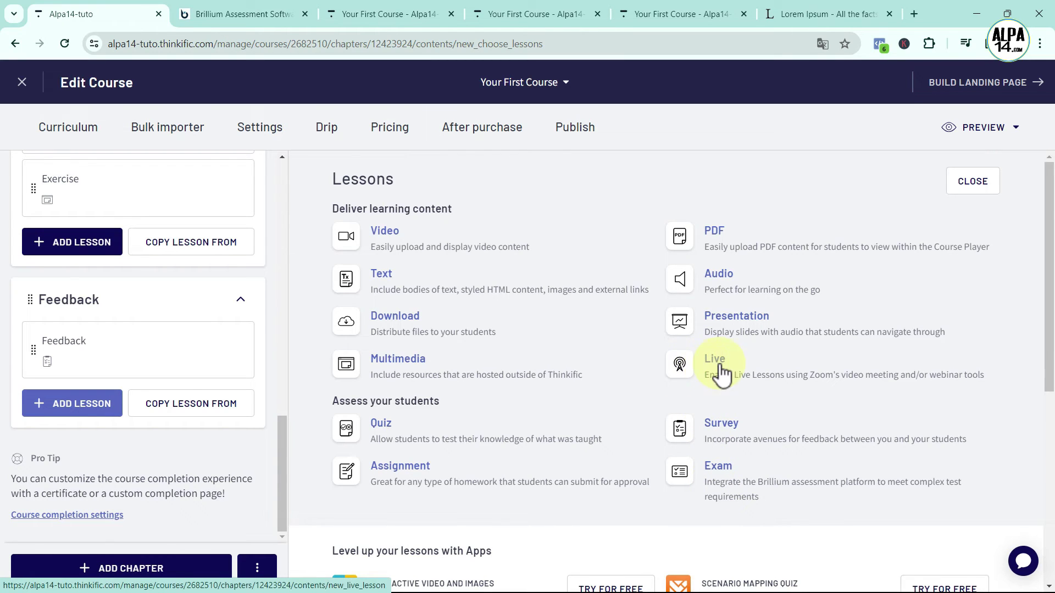
pyautogui.click(702, 361)
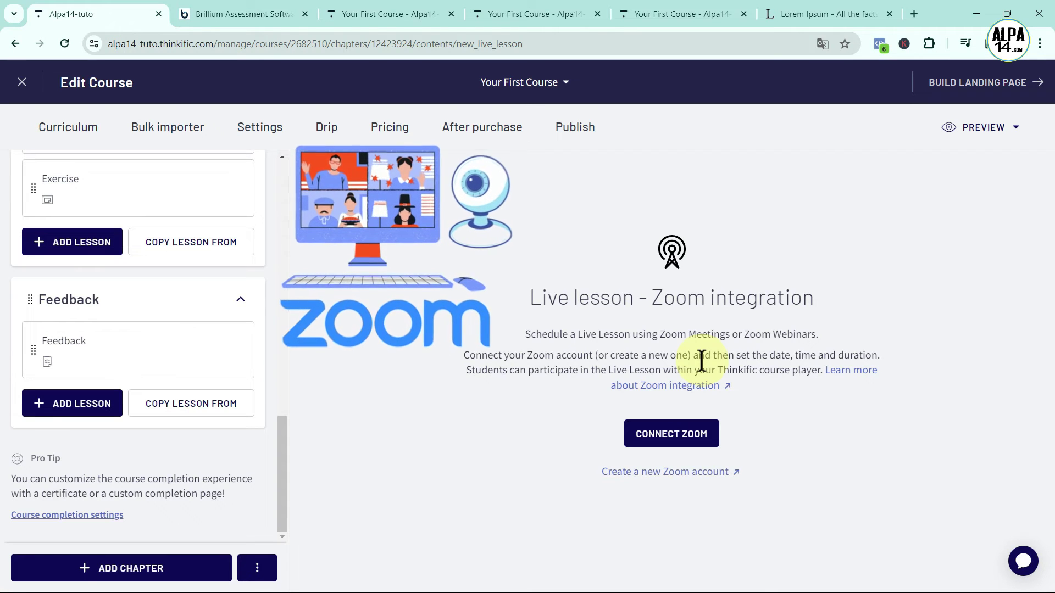
pyautogui.click(67, 403)
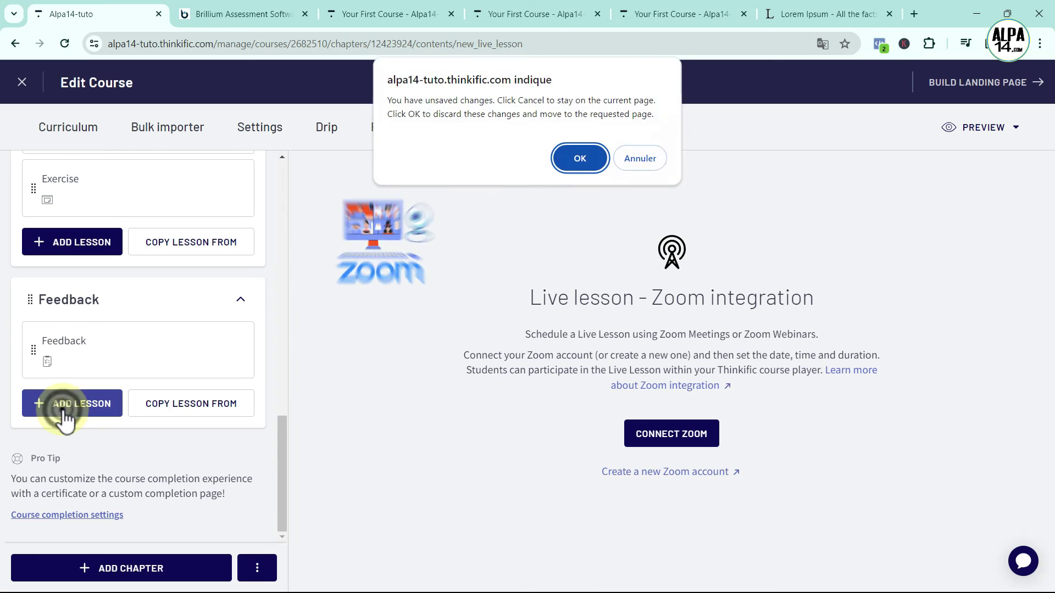
pyautogui.click(582, 153)
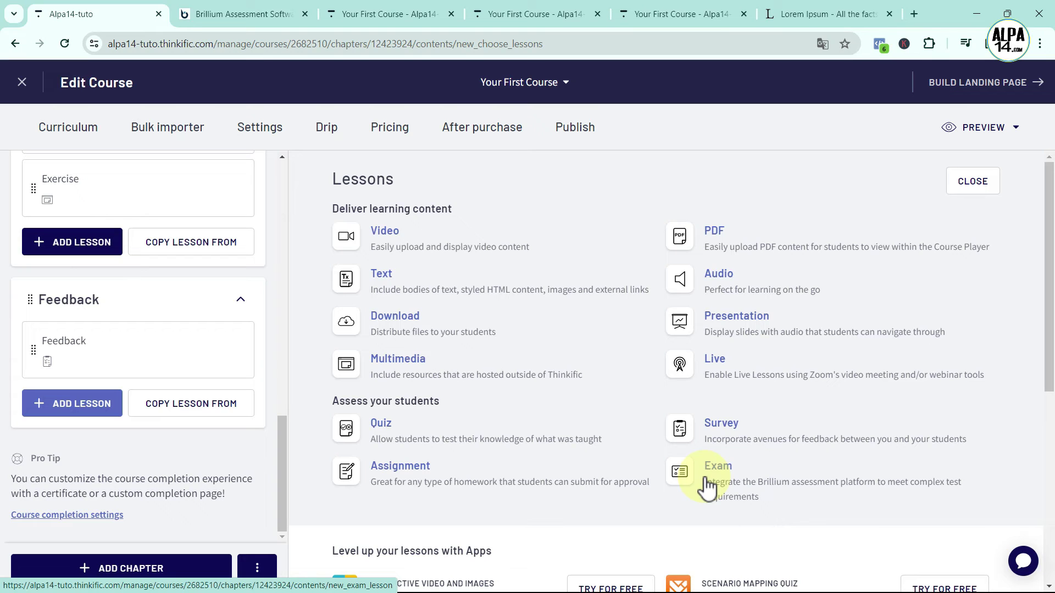
# Switch to the Brillium Assessment Software site showing a sample assessment with a 75% score
pyautogui.click(262, 17)
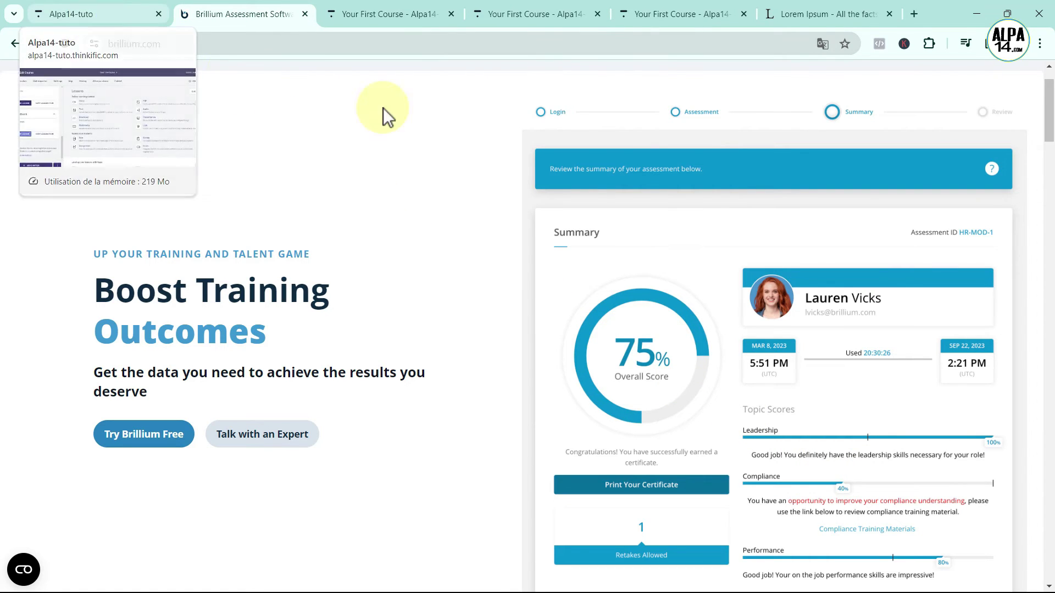
# Back in Thinkific, scroll the lesson chooser to app add-ons like ThingLink, DialogForm and Lessonspace
pyautogui.click(65, 7)
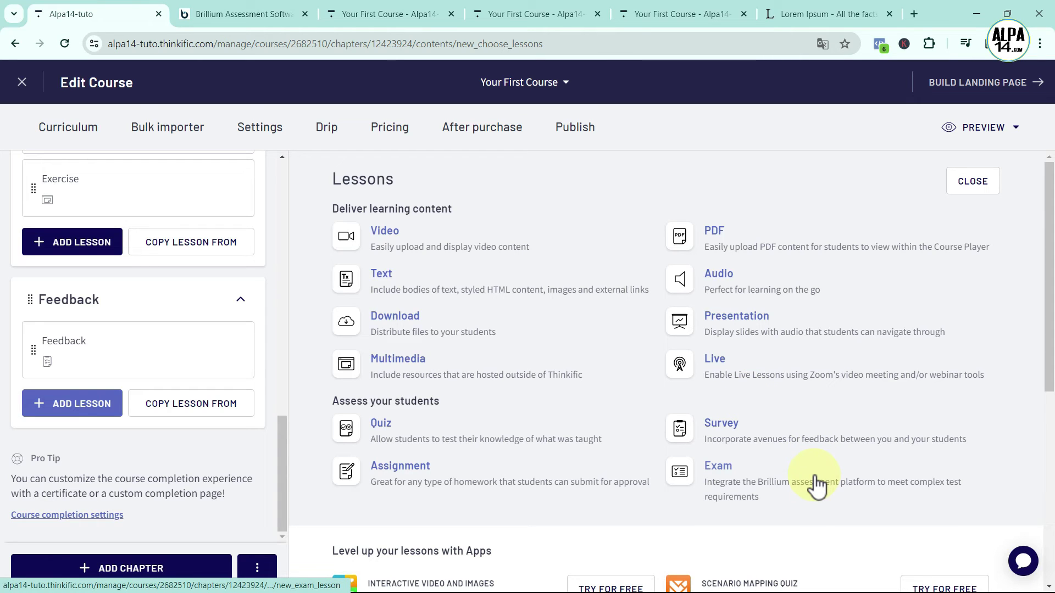
pyautogui.click(354, 280)
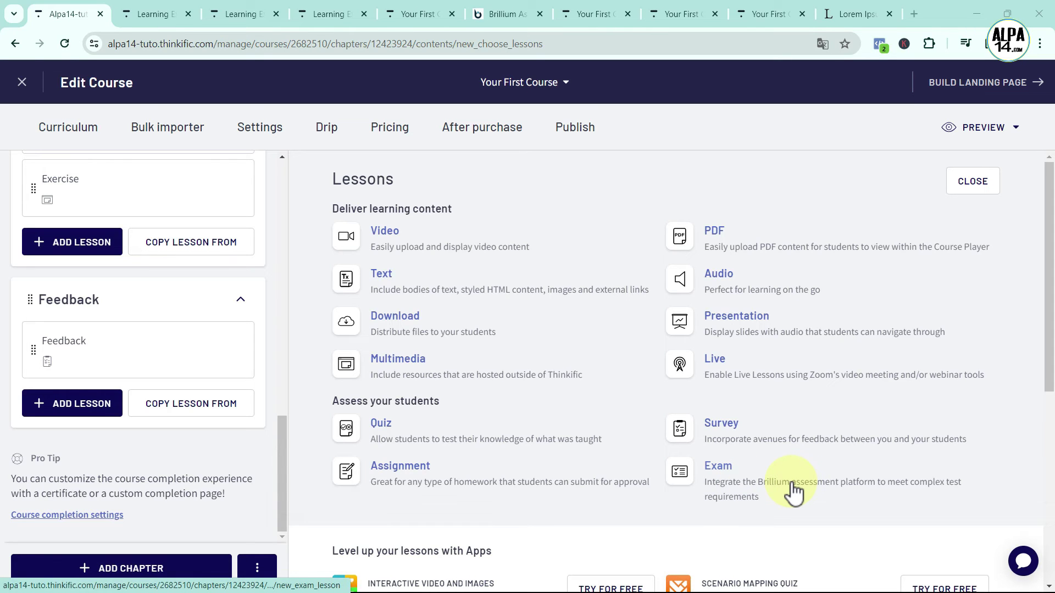
pyautogui.scroll(-1, 794, 492)
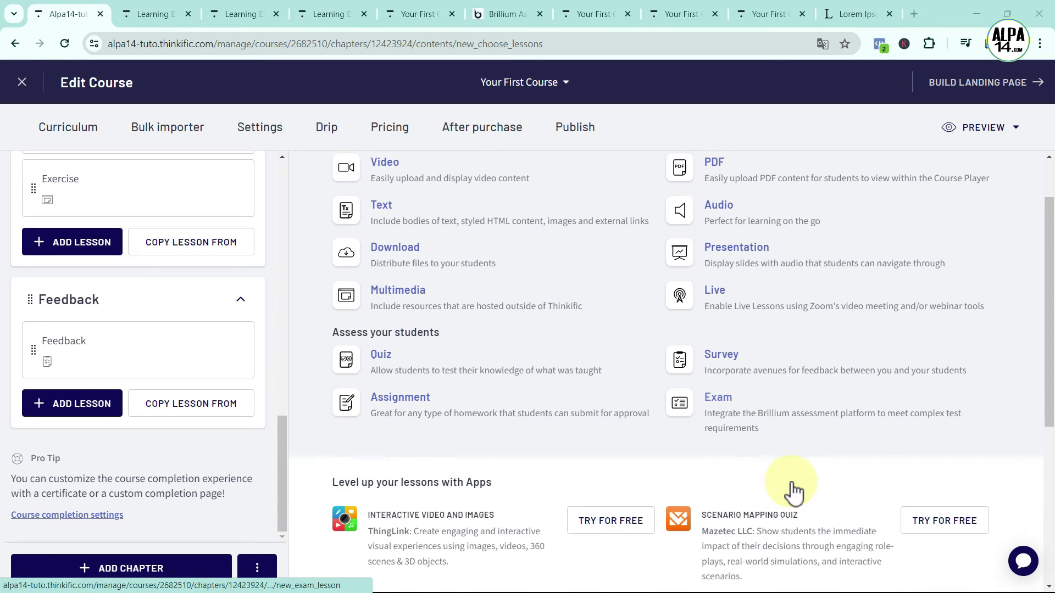
pyautogui.scroll(-3, 550, 484)
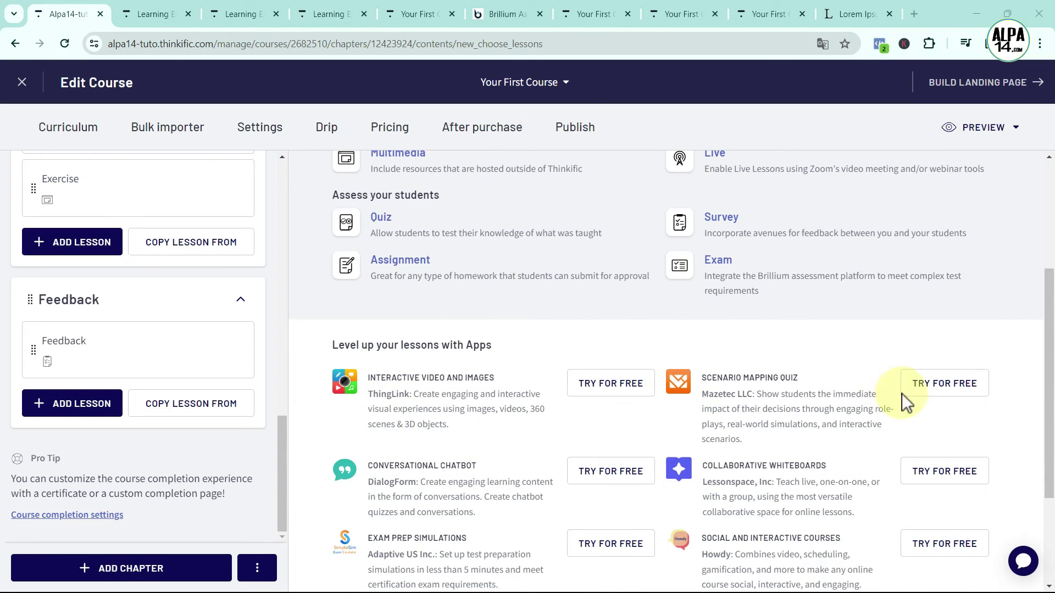
pyautogui.scroll(-1, 522, 423)
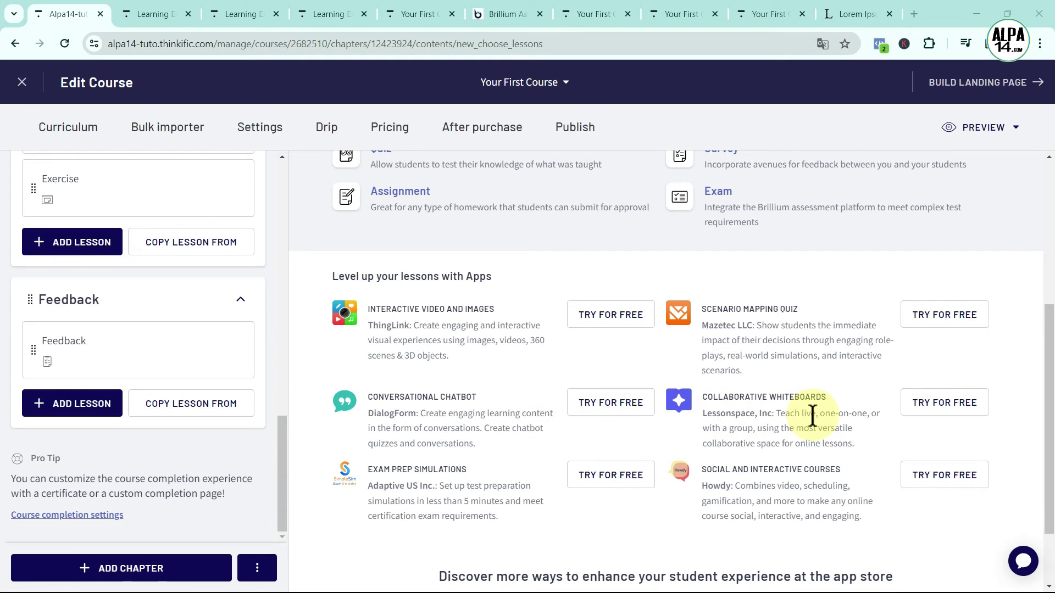
pyautogui.scroll(-2, 810, 419)
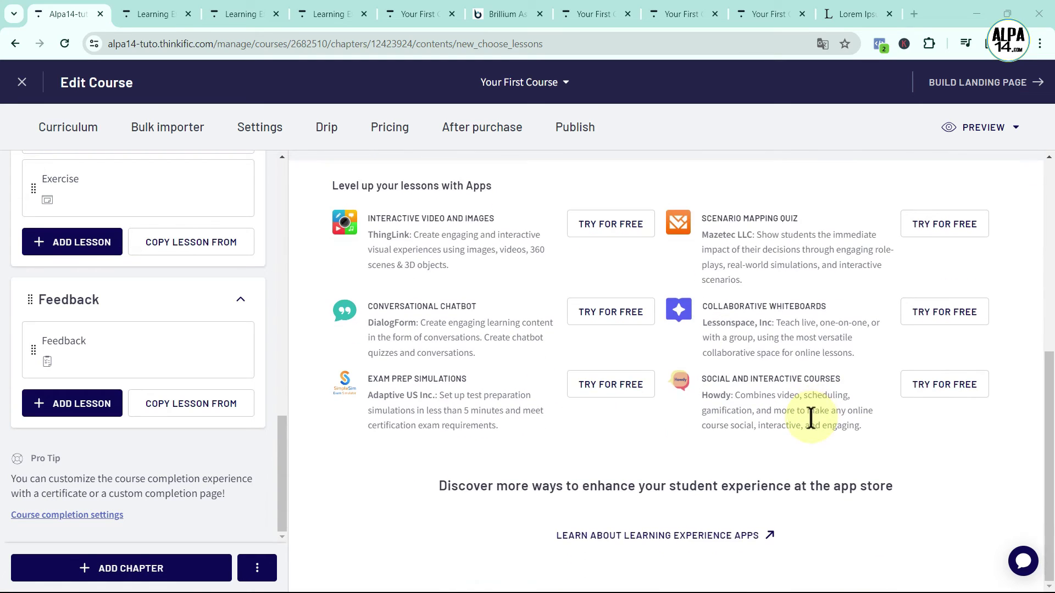
# Browse the App Store's Learning Experience app cards, then go back to the course editor
pyautogui.click(739, 536)
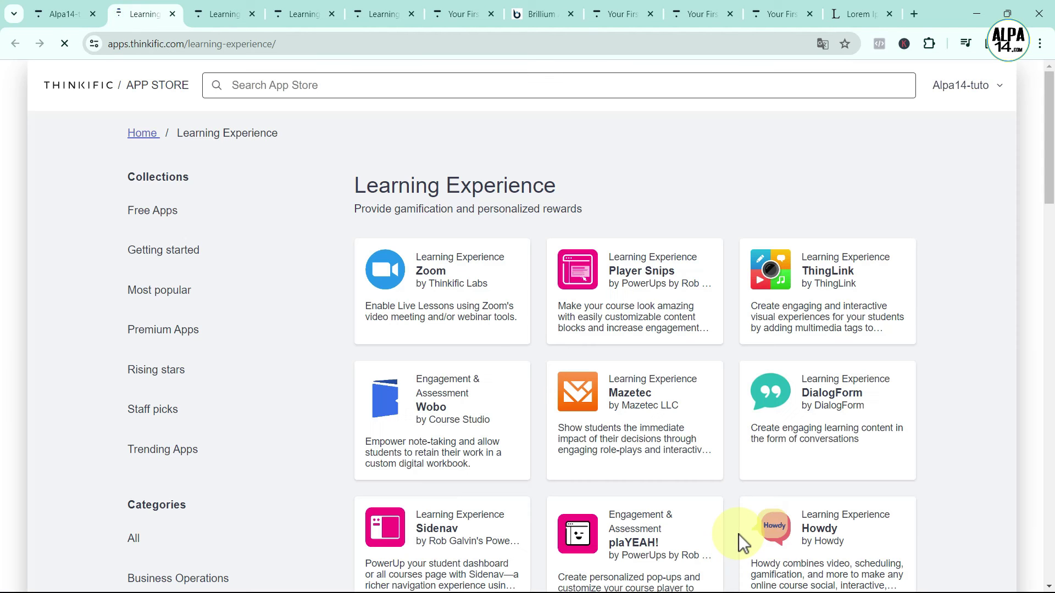
pyautogui.scroll(-2, 714, 478)
pyautogui.scroll(-6, 791, 483)
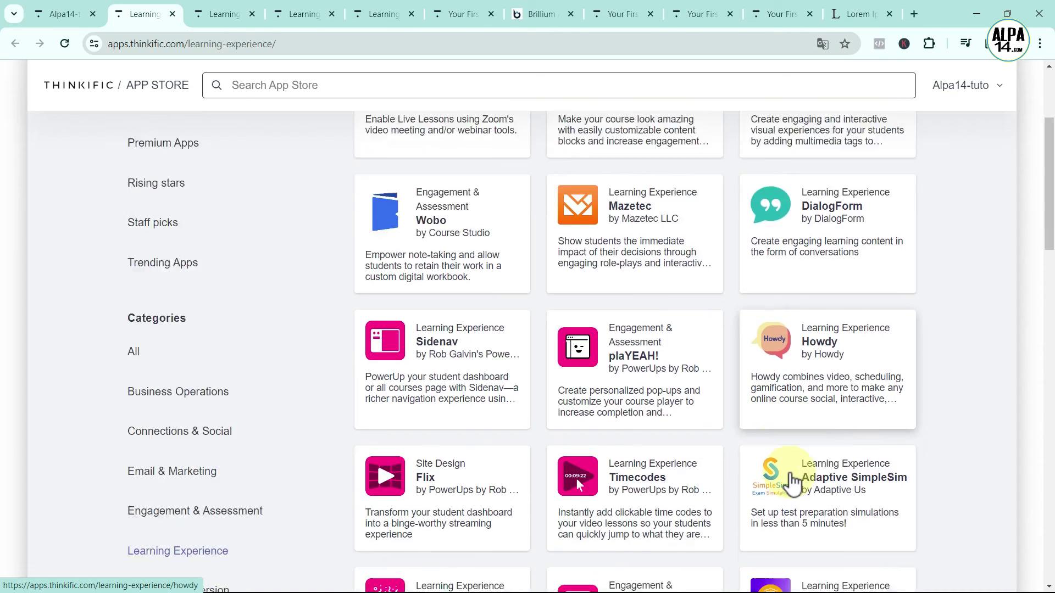
pyautogui.scroll(-5, 537, 506)
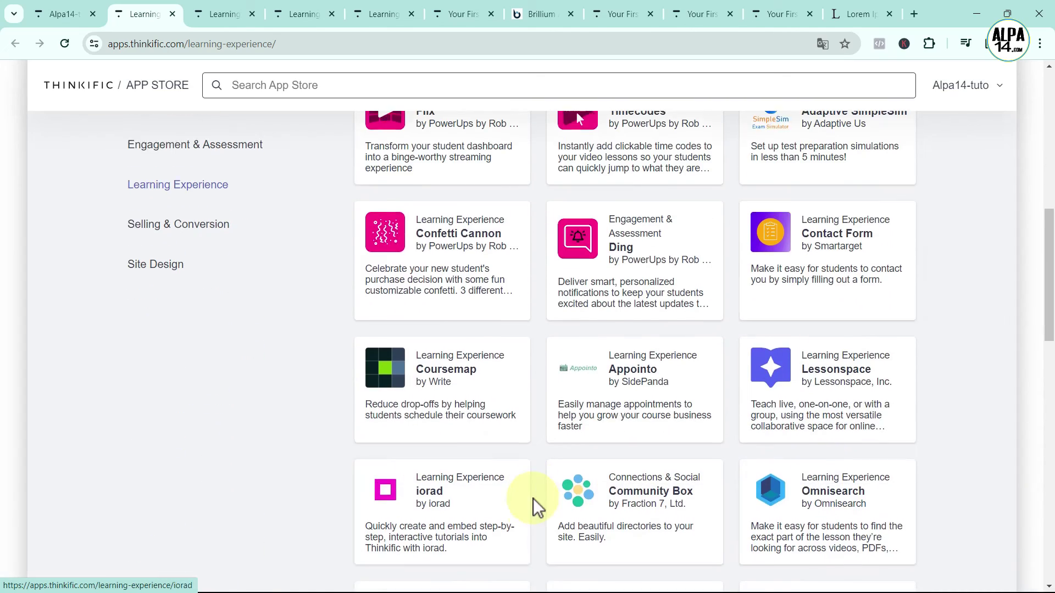
pyautogui.scroll(9, 757, 519)
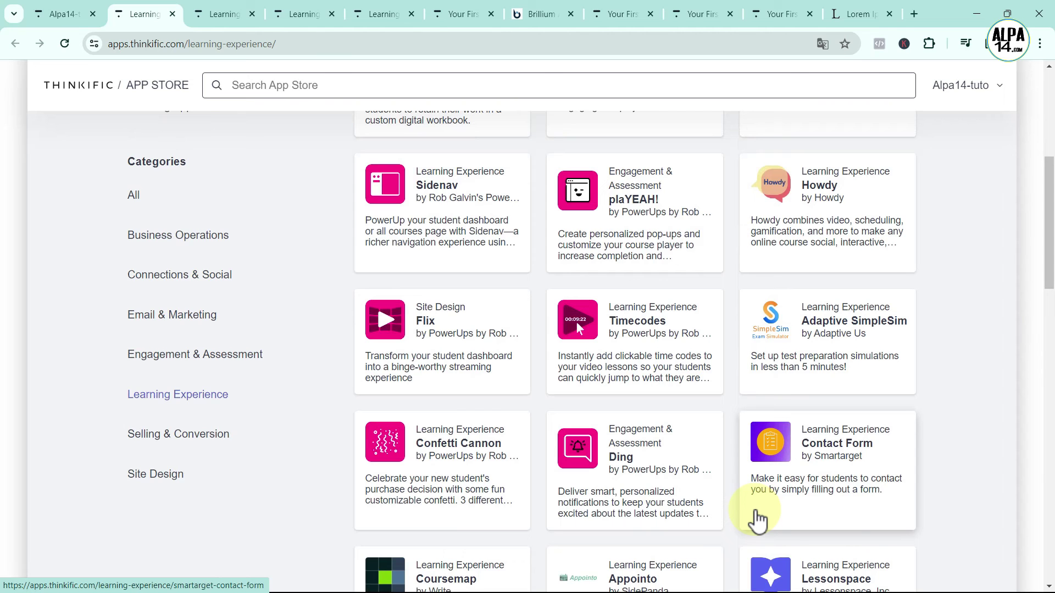
pyautogui.scroll(6, 709, 561)
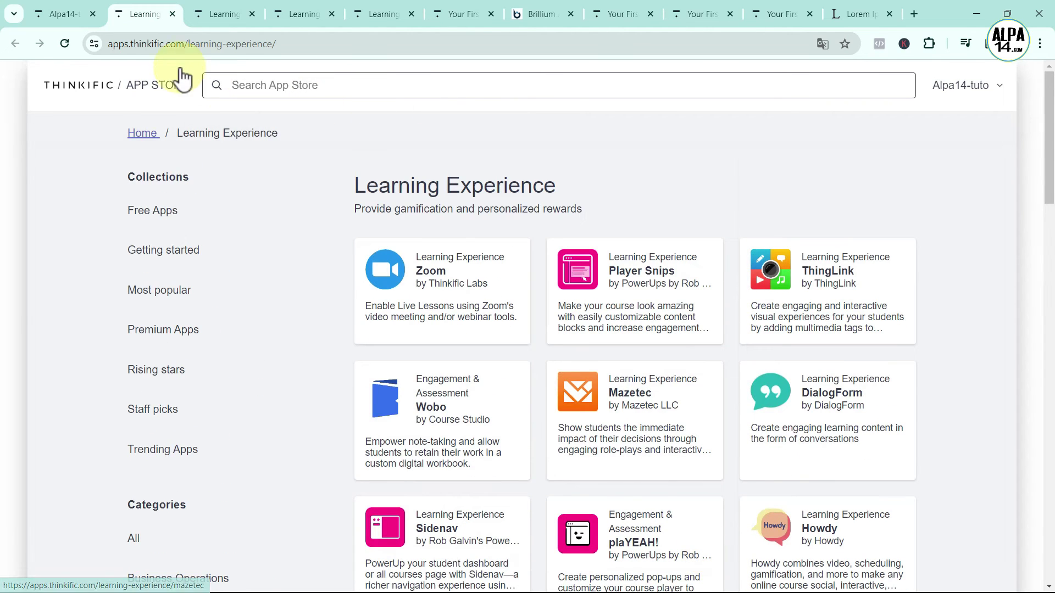
pyautogui.click(68, 16)
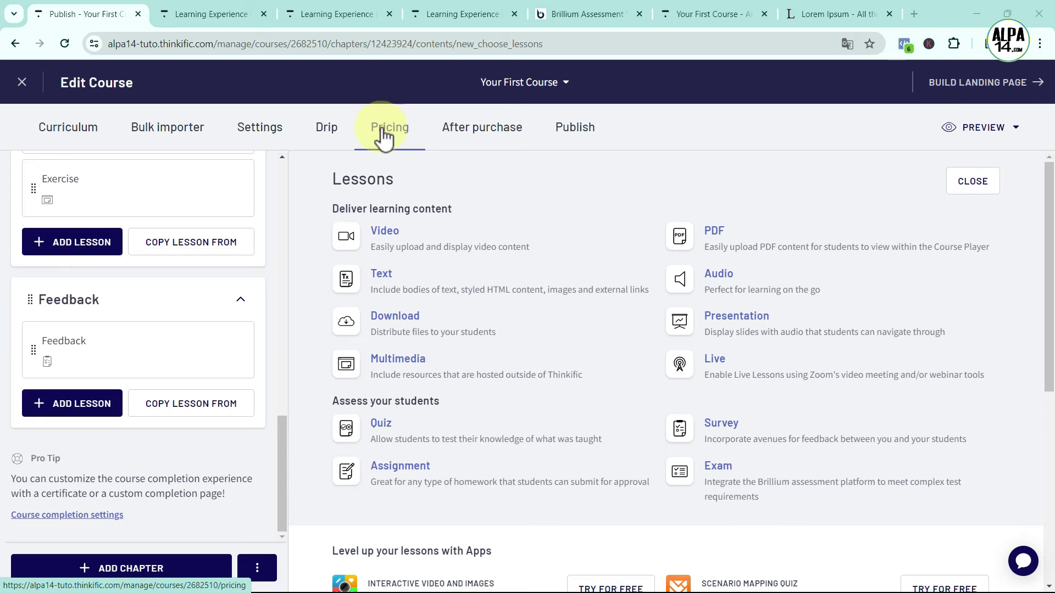
# Open the 'Sentences to repeat' lesson, switch off Draft, and save it
pyautogui.scroll(5, 196, 369)
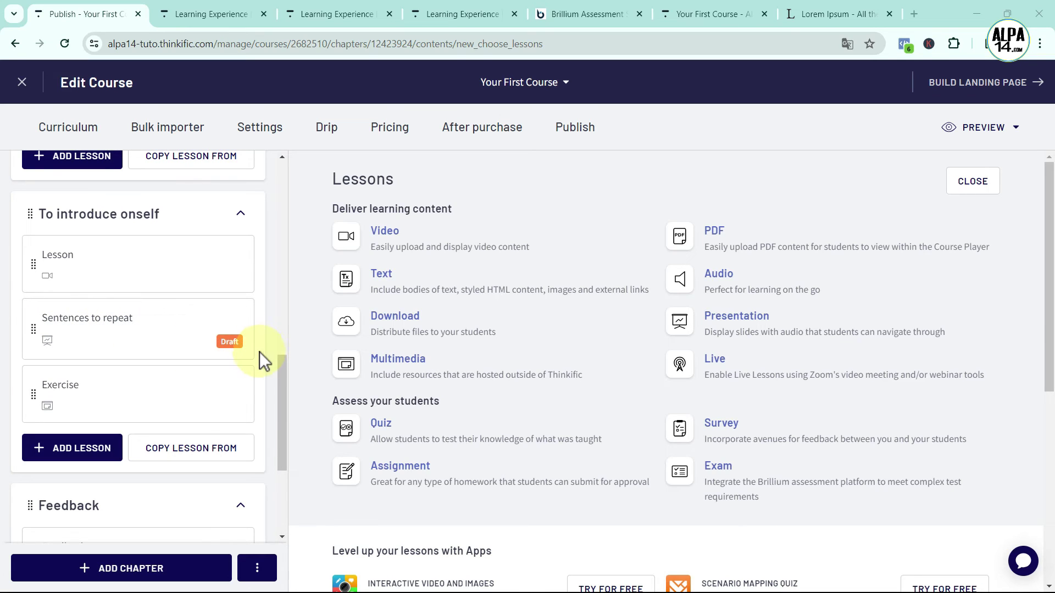
pyautogui.click(152, 333)
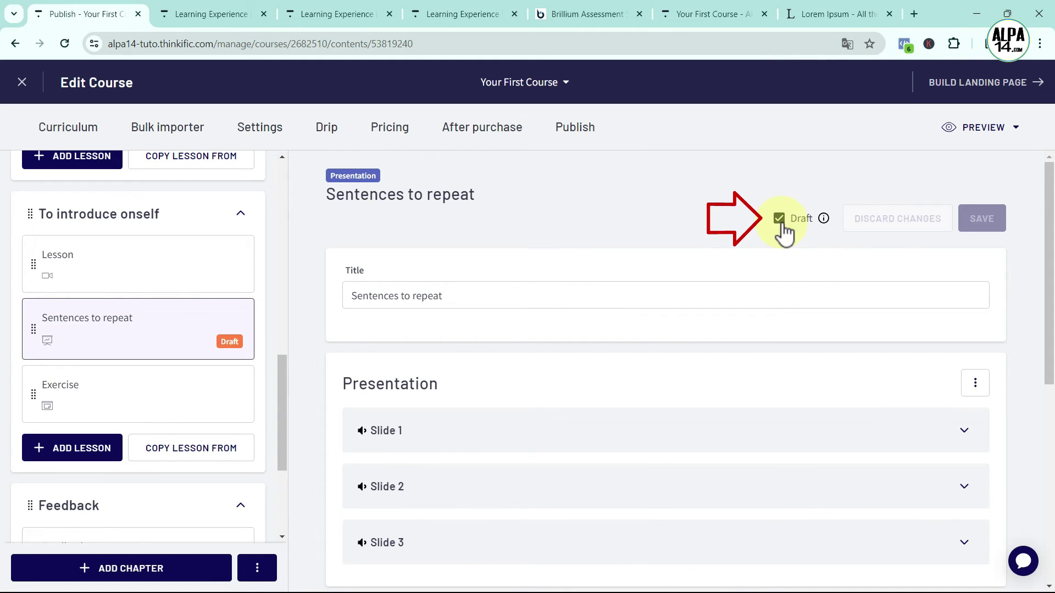
pyautogui.moveTo(824, 218)
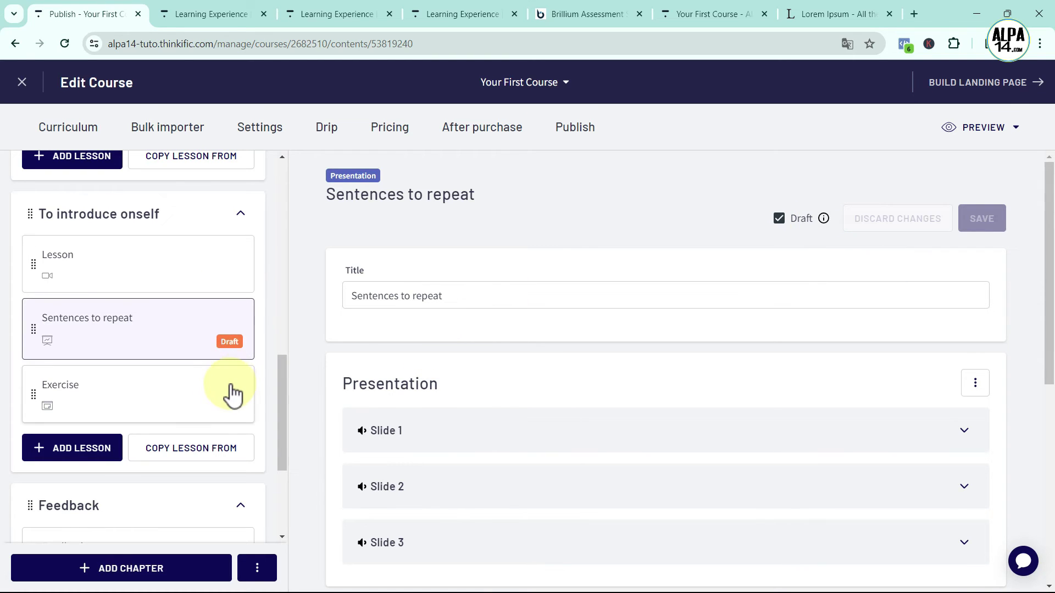
pyautogui.scroll(1, 231, 396)
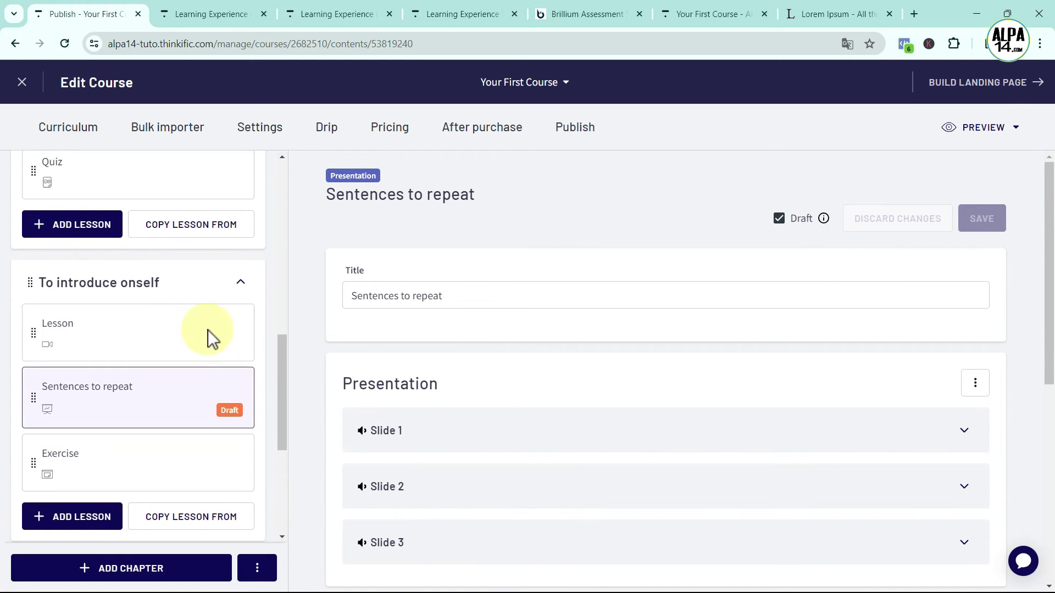
pyautogui.scroll(-1, 218, 414)
pyautogui.click(215, 329)
pyautogui.click(780, 218)
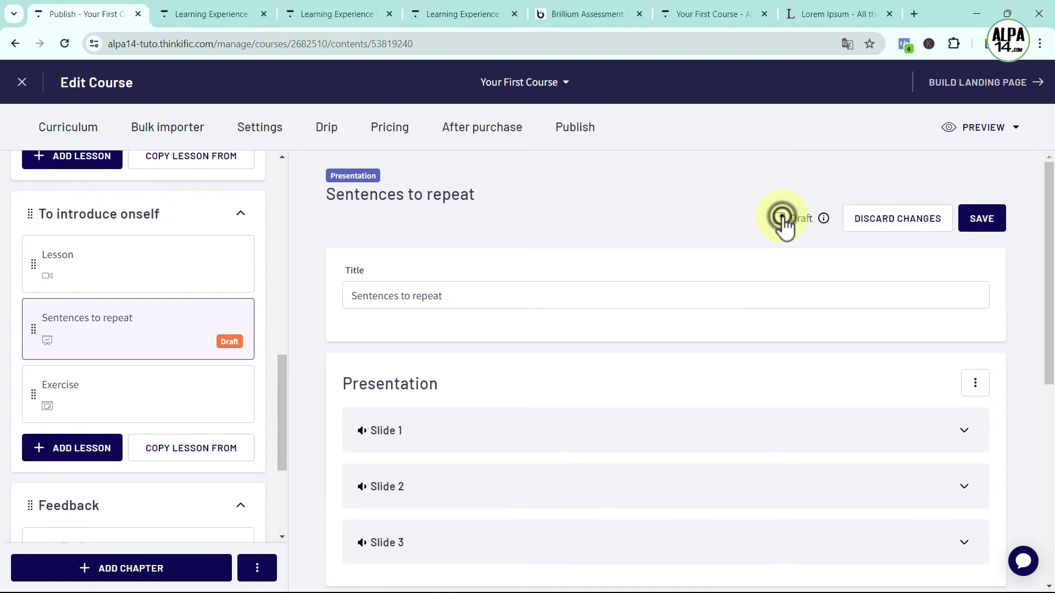
pyautogui.scroll(-6, 800, 424)
pyautogui.click(974, 523)
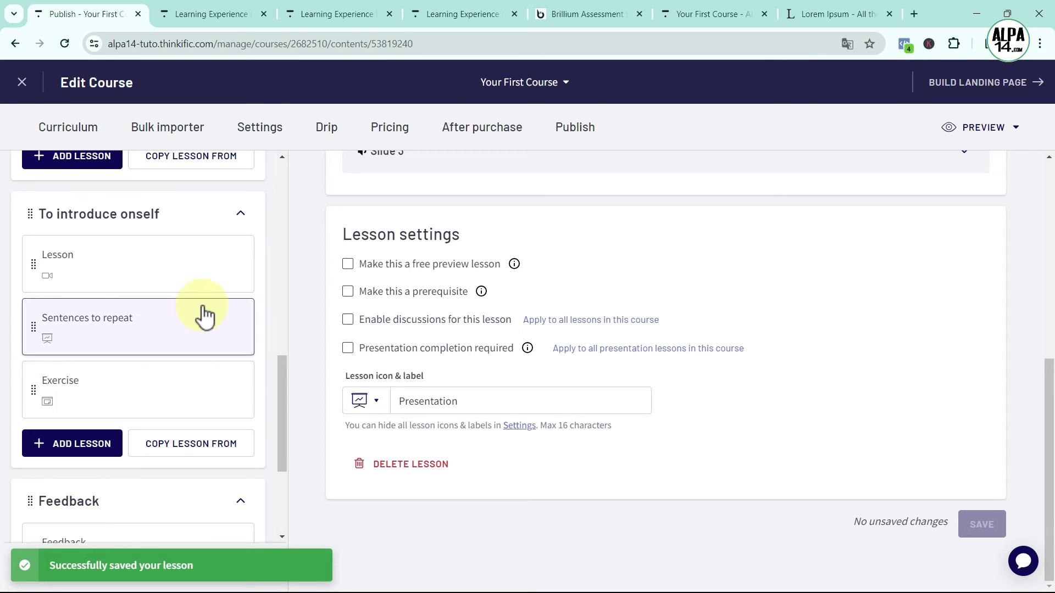
pyautogui.scroll(-3, 228, 439)
pyautogui.scroll(15, 226, 437)
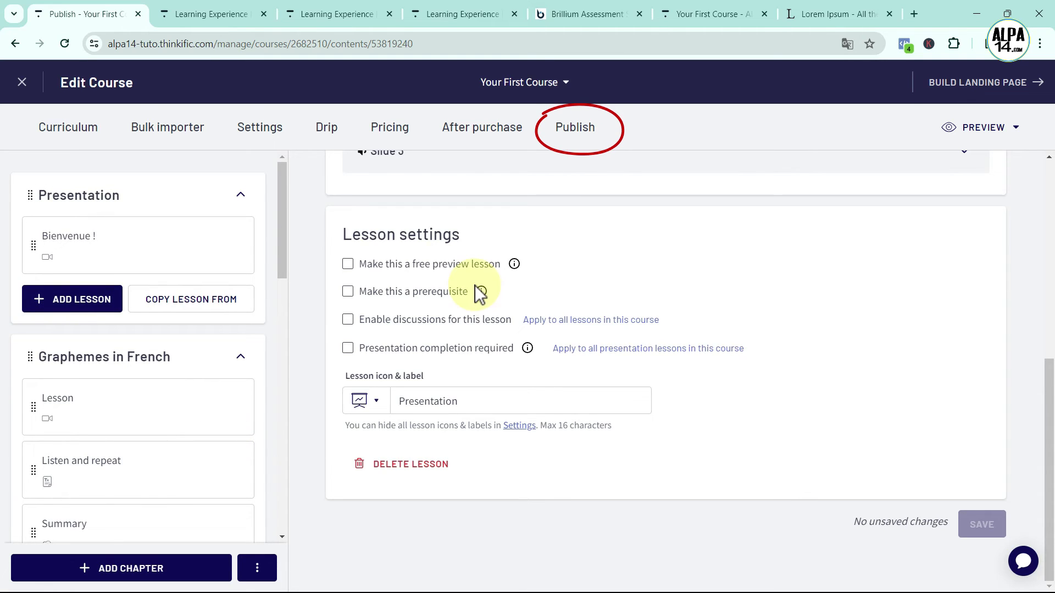
# Set Your First Course's status to Published and save it
pyautogui.click(580, 137)
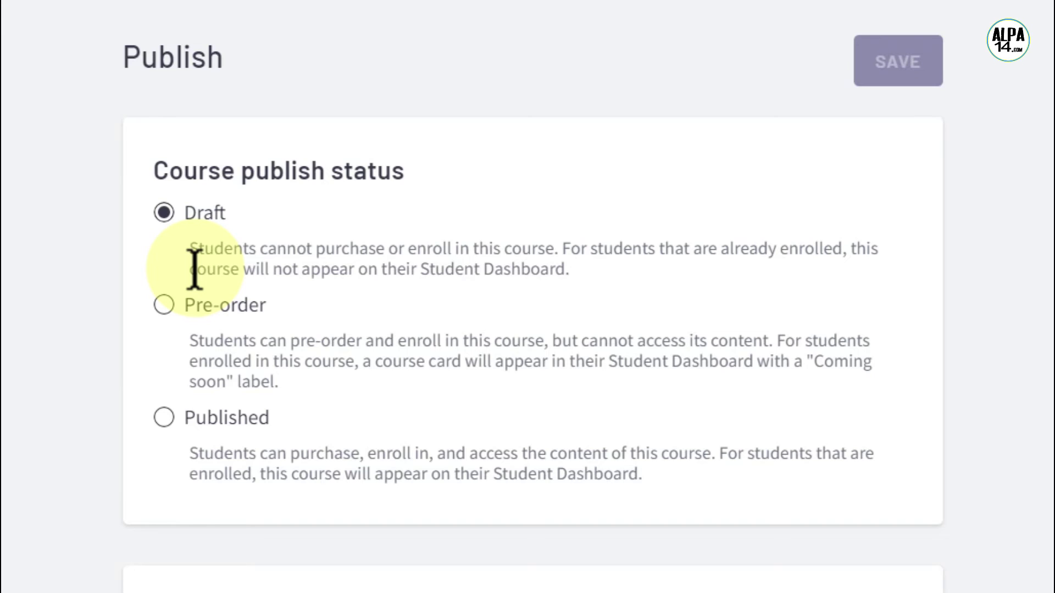
pyautogui.click(163, 304)
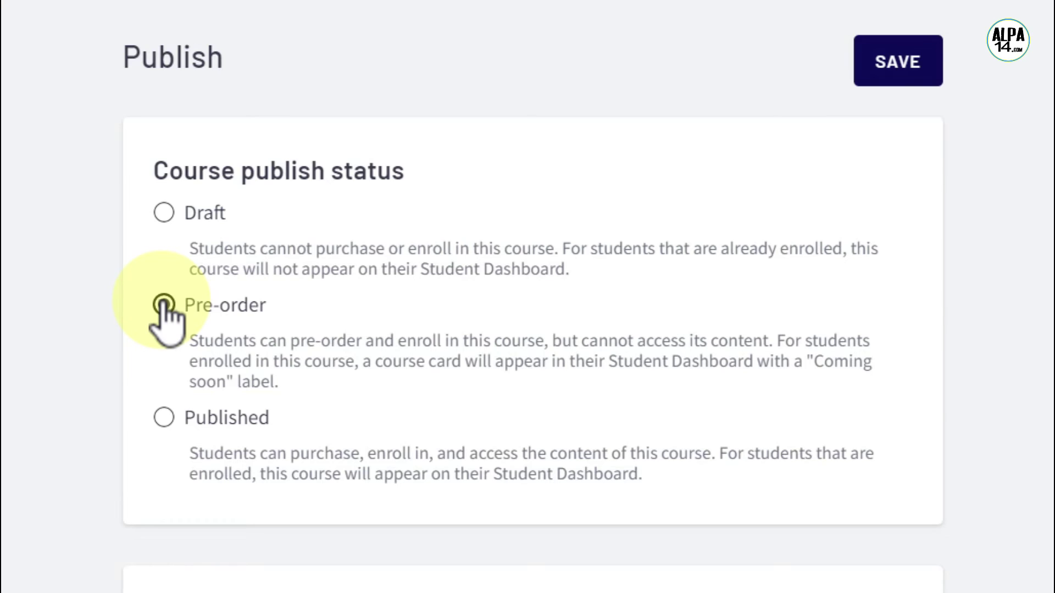
pyautogui.click(164, 419)
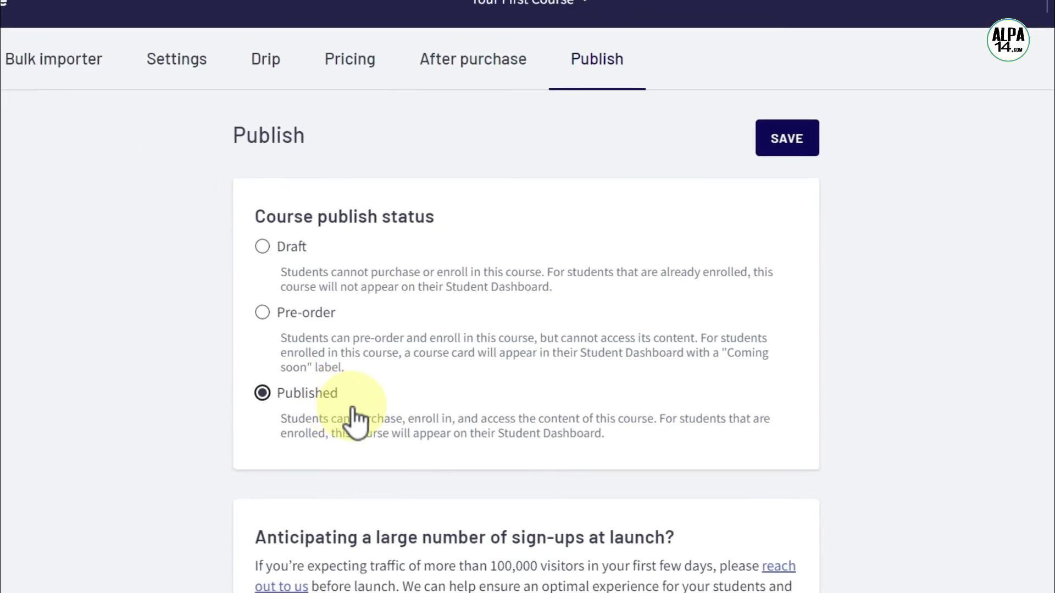
pyautogui.click(750, 158)
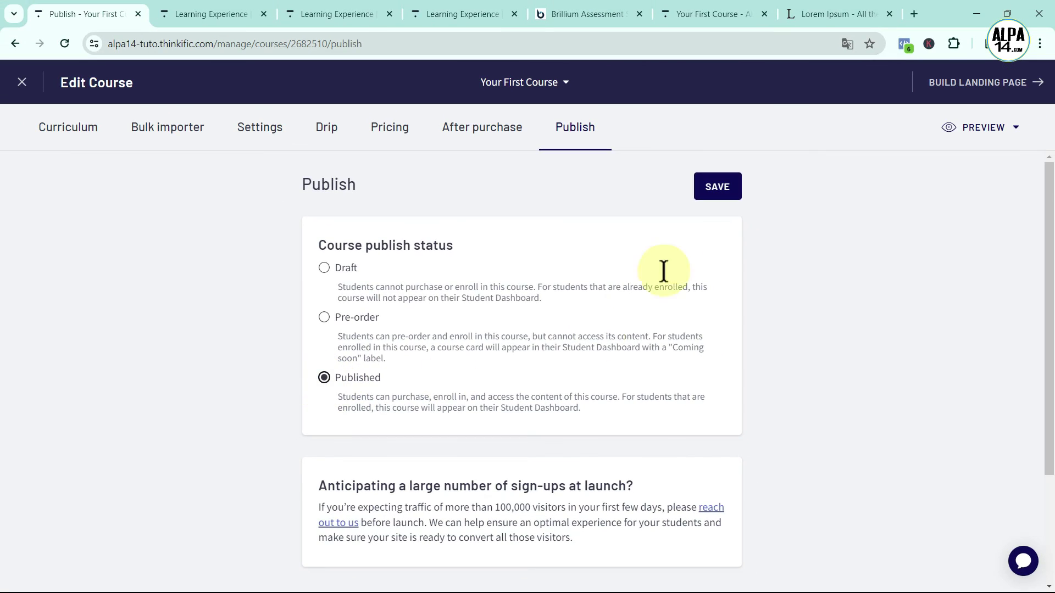
pyautogui.click(712, 190)
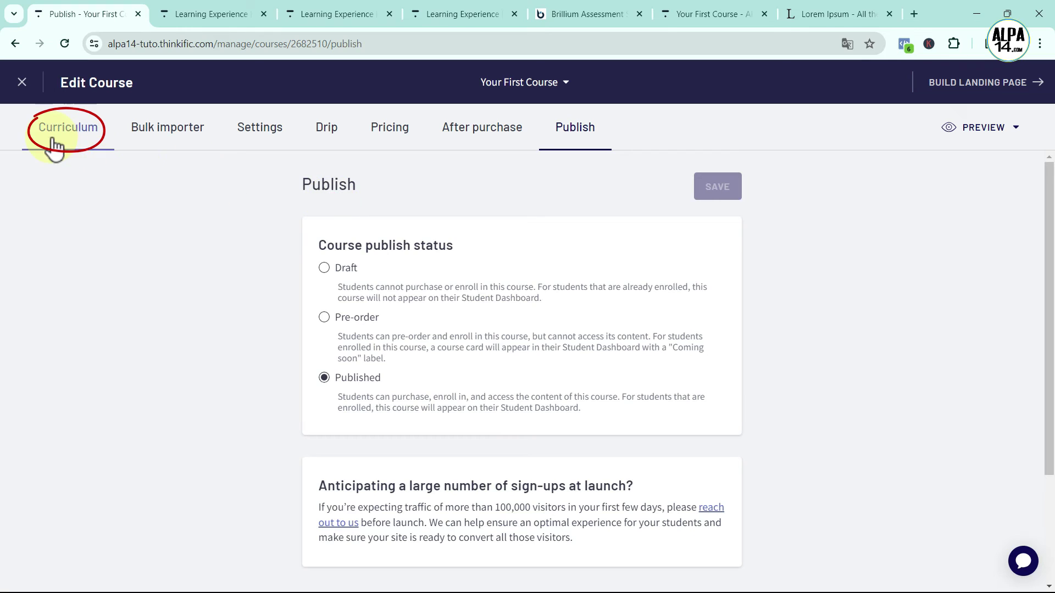
# Move through Curriculum and Bulk importer to the course's Settings, showing name Your First Course and URL your-first-course
pyautogui.click(71, 132)
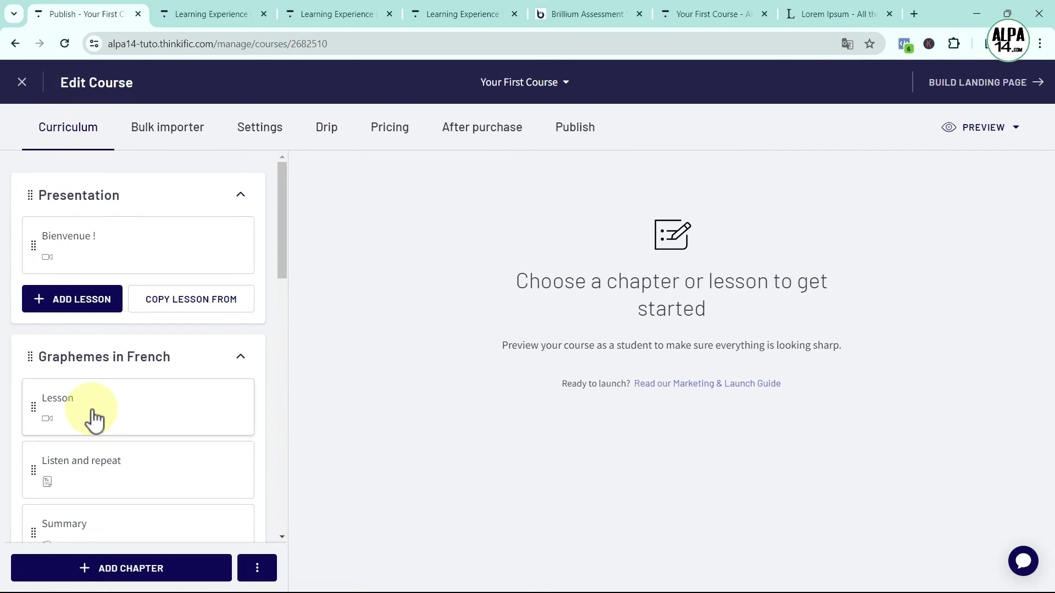
pyautogui.click(158, 135)
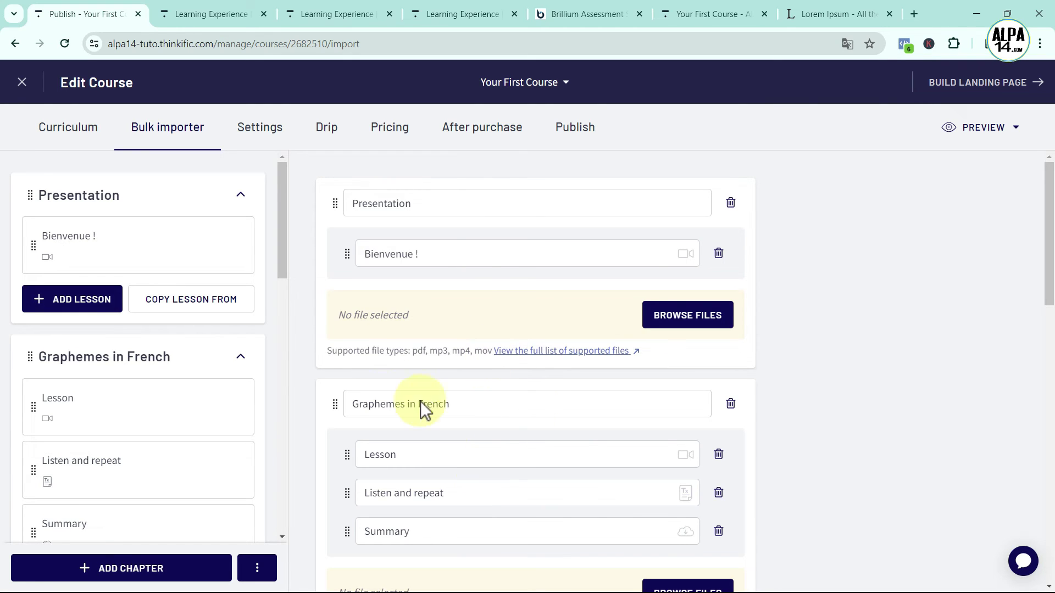
pyautogui.click(248, 132)
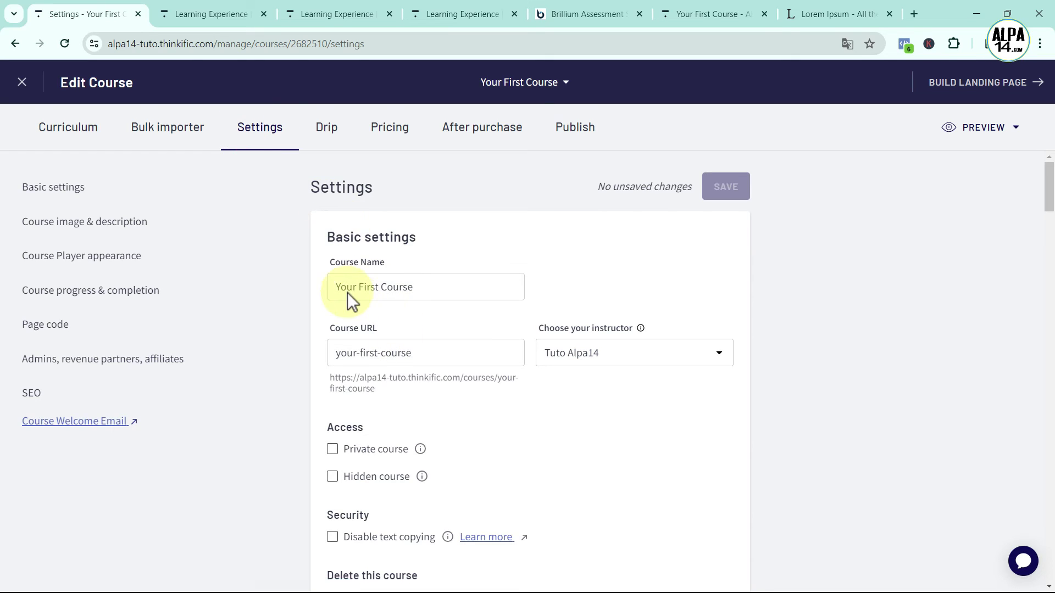
pyautogui.click(434, 286)
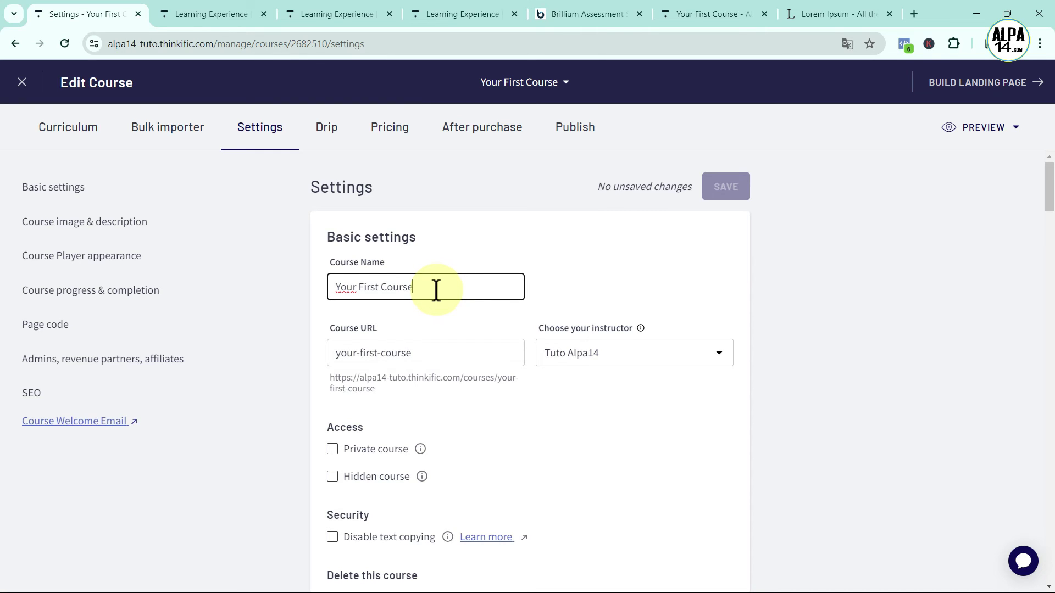
pyautogui.press('BackSpace')
pyautogui.press('BackSpace')
pyautogui.press('BackSpace')
pyautogui.press('BackSpace')
pyautogui.press('BackSpace')
pyautogui.press('BackSpace')
pyautogui.press('BackSpace')
pyautogui.press('BackSpace')
pyautogui.press('BackSpace')
pyautogui.press('BackSpace')
pyautogui.press('BackSpace')
pyautogui.press('BackSpace')
pyautogui.press('BackSpace')
pyautogui.press('BackSpace')
pyautogui.press('BackSpace')
pyautogui.press('BackSpace')
pyautogui.press('BackSpace')
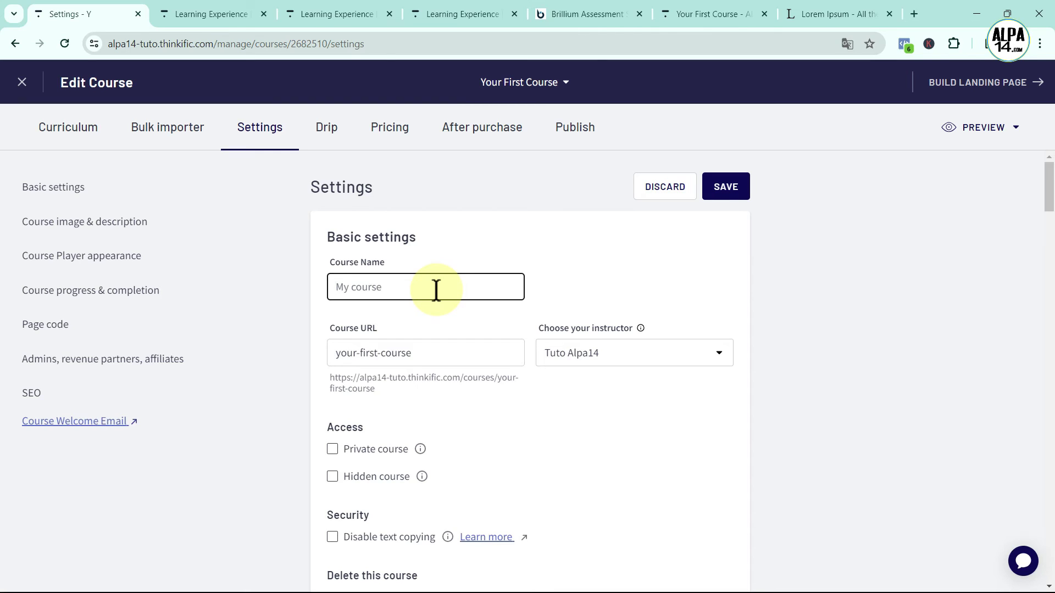
pyautogui.write('French Beginners')
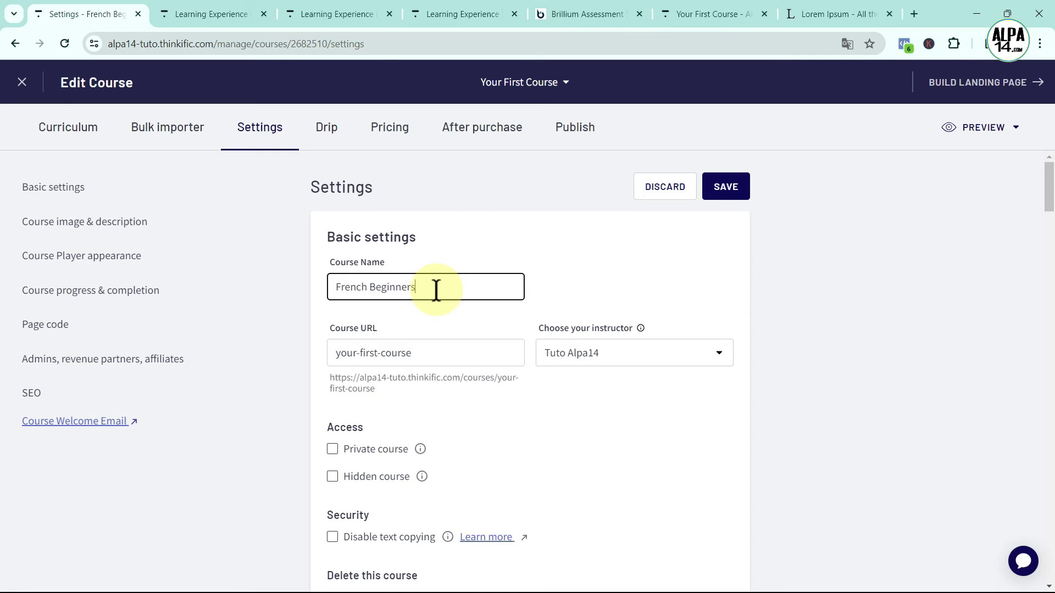
pyautogui.click(401, 318)
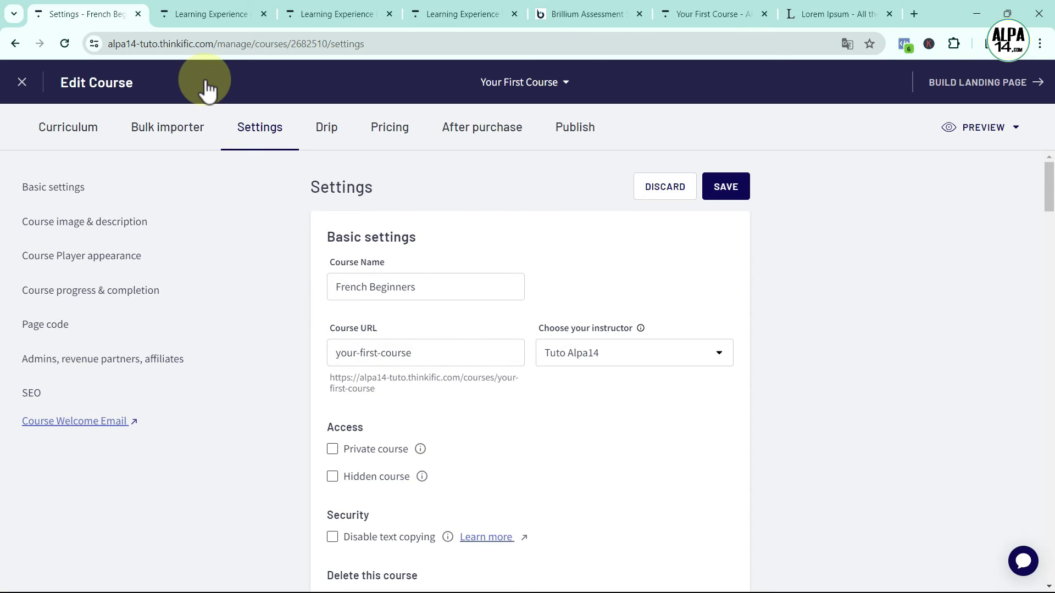
pyautogui.click(428, 355)
pyautogui.moveTo(426, 353); pyautogui.dragTo(337, 354)
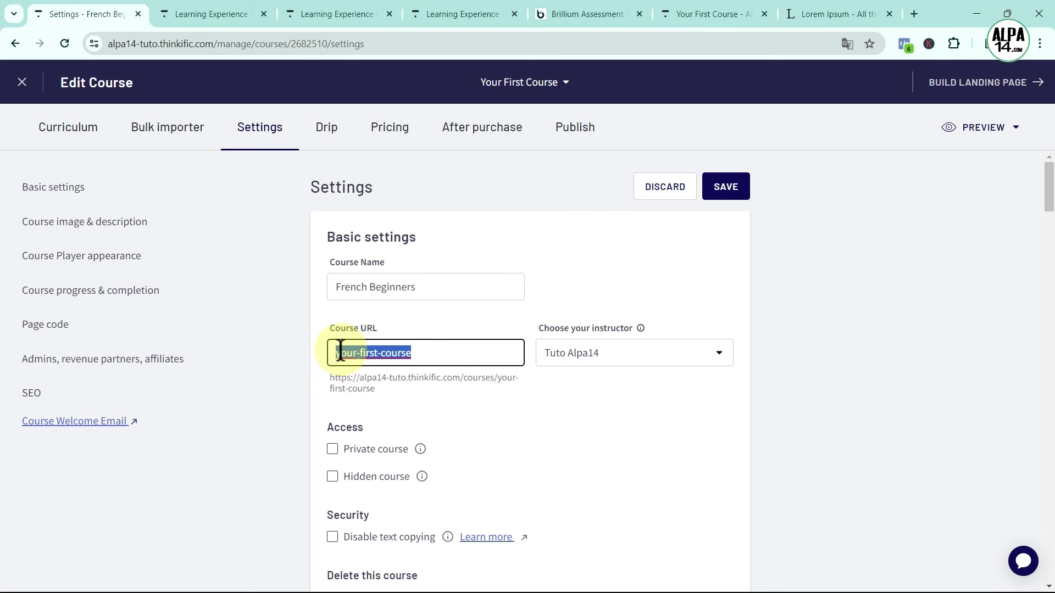
pyautogui.press('BackSpace')
pyautogui.write('french')
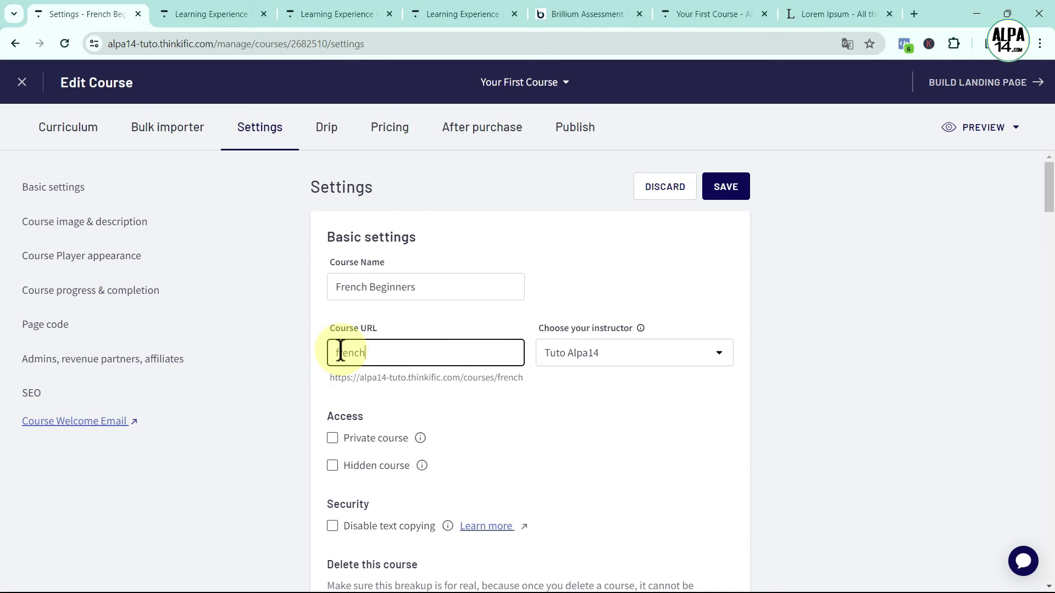
pyautogui.write('-beginners')
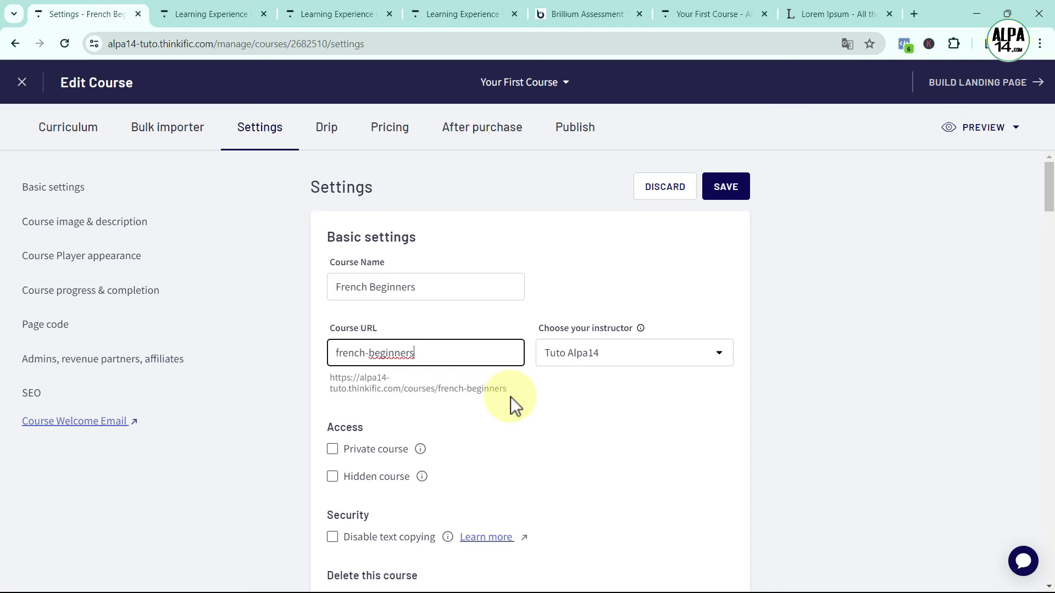
pyautogui.click(399, 391)
pyautogui.moveTo(400, 391); pyautogui.dragTo(331, 377)
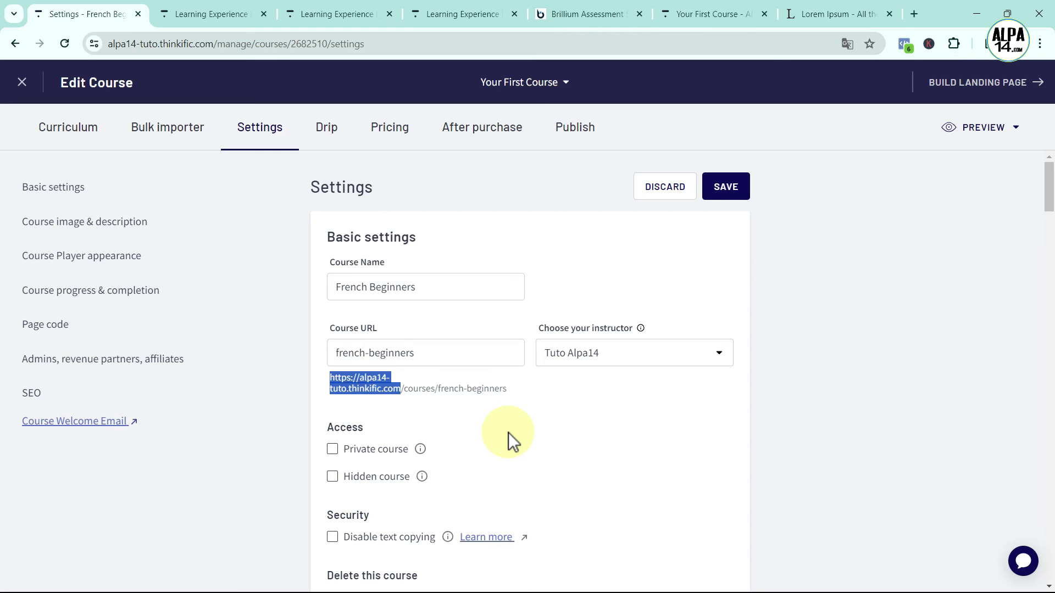
# Tick Disable text copying in the course's Security settings
pyautogui.click(556, 409)
pyautogui.scroll(-3, 556, 409)
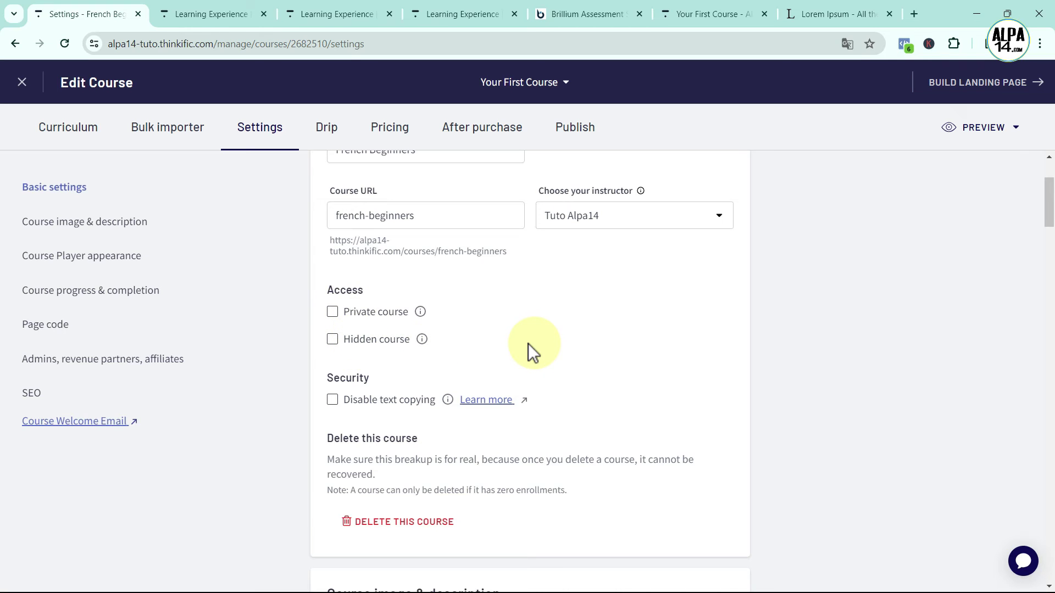
pyautogui.scroll(-3, 529, 352)
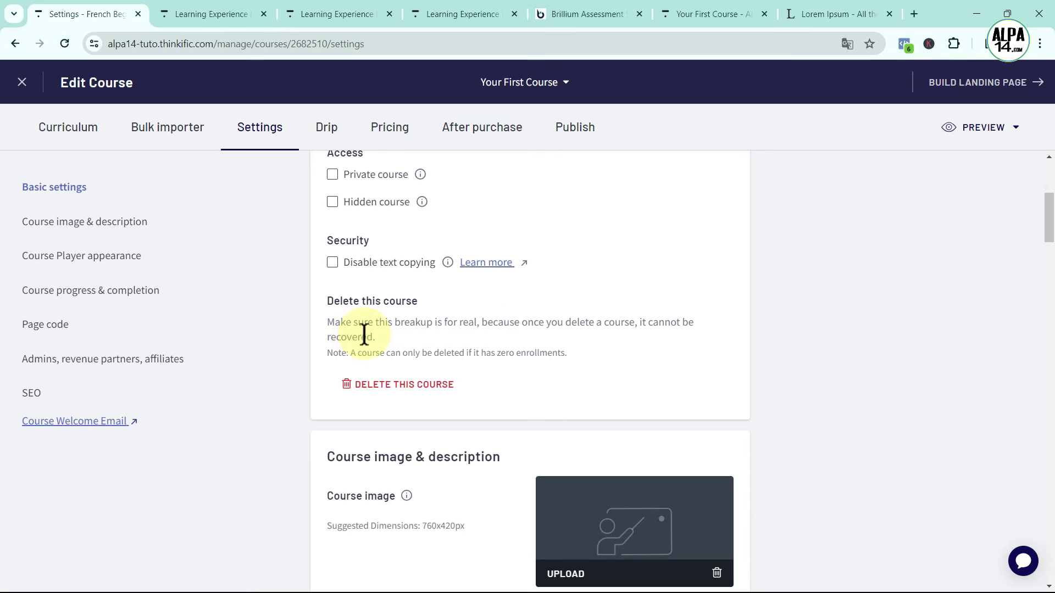
pyautogui.click(333, 263)
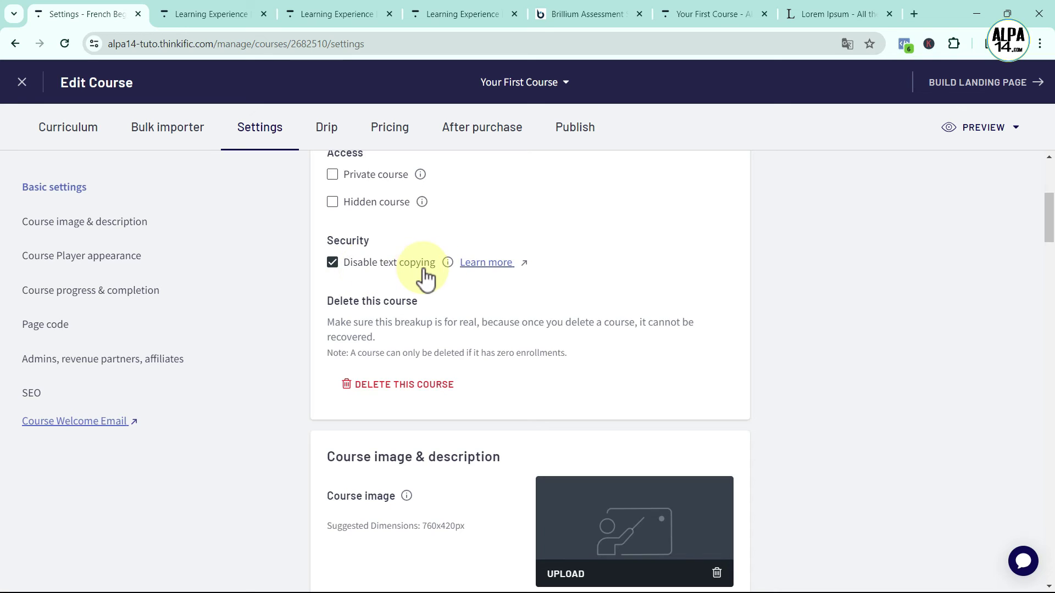
pyautogui.moveTo(453, 266)
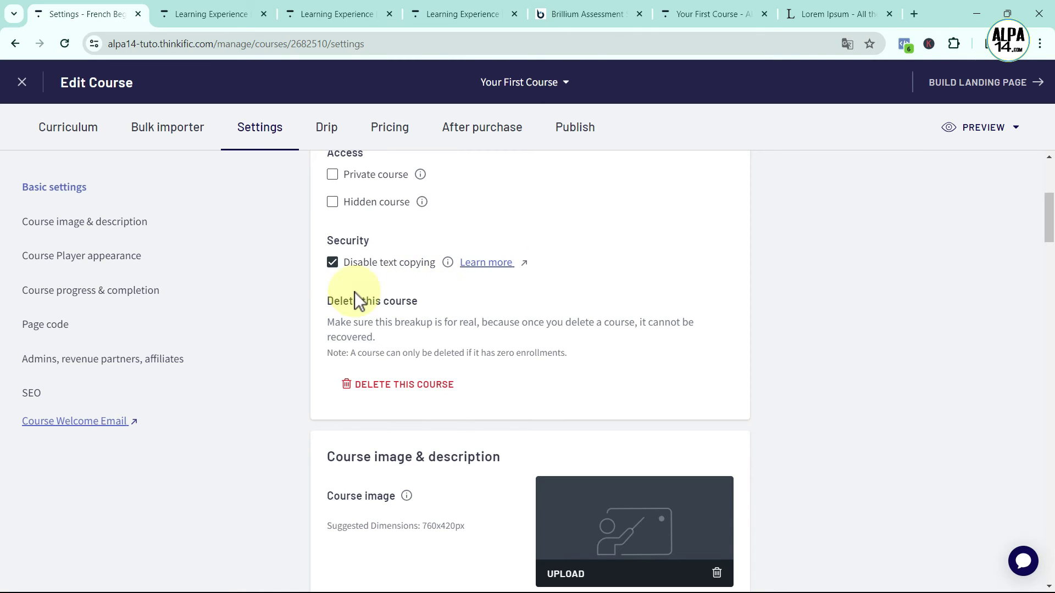
pyautogui.scroll(-4, 354, 275)
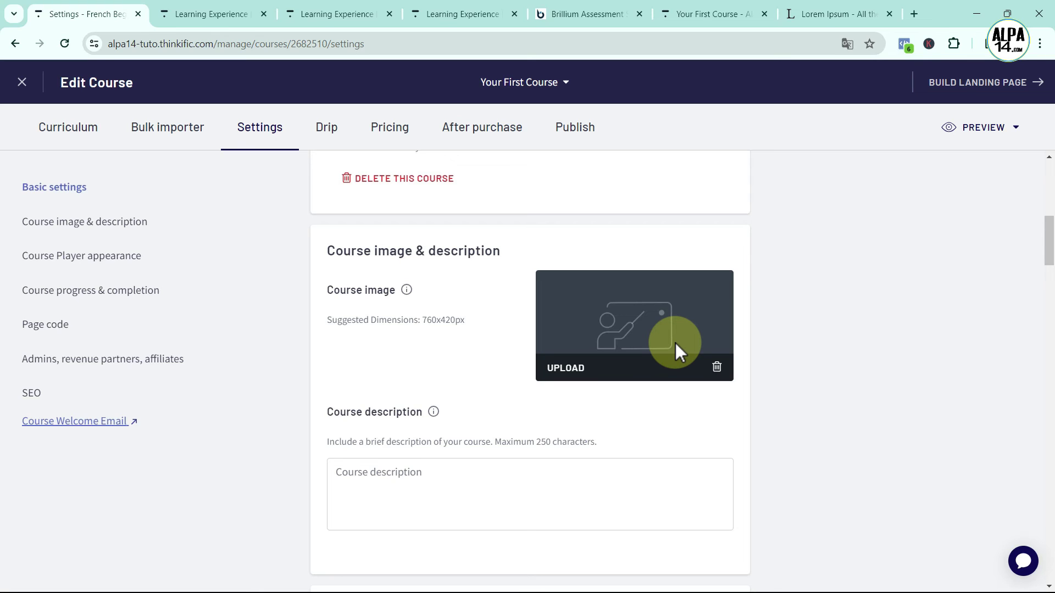
# Upload french-for-beginners.png as the course image
pyautogui.click(565, 370)
pyautogui.click(551, 309)
pyautogui.click(136, 136)
pyautogui.click(470, 395)
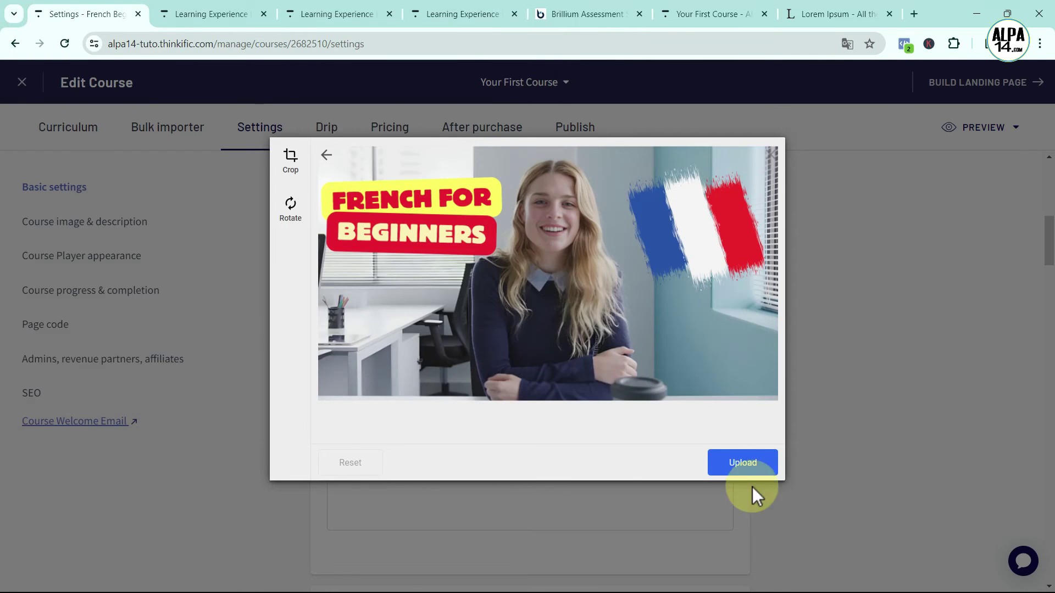
pyautogui.click(741, 460)
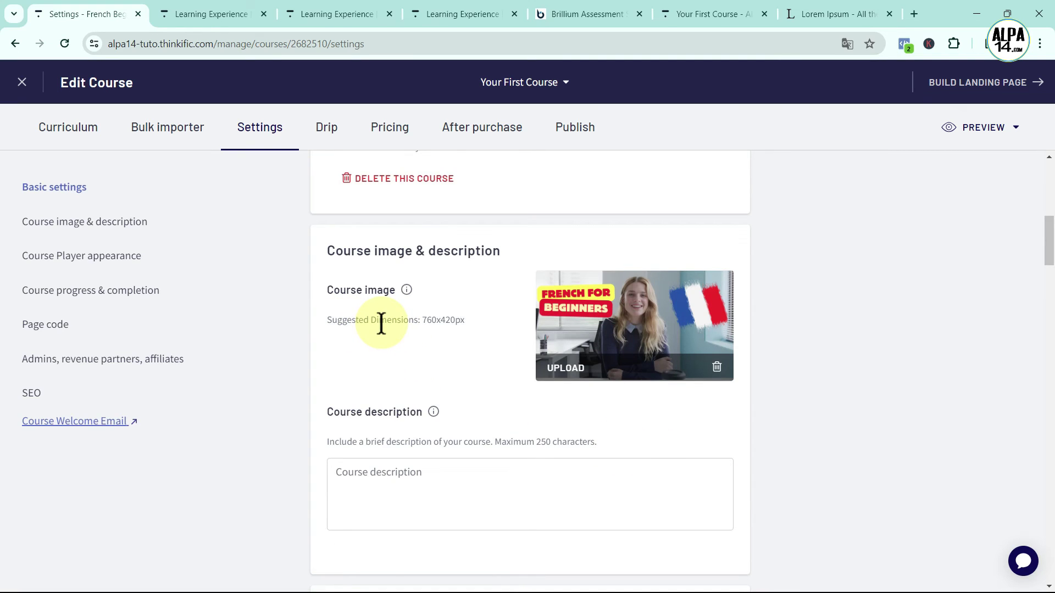
pyautogui.moveTo(422, 319); pyautogui.dragTo(486, 375)
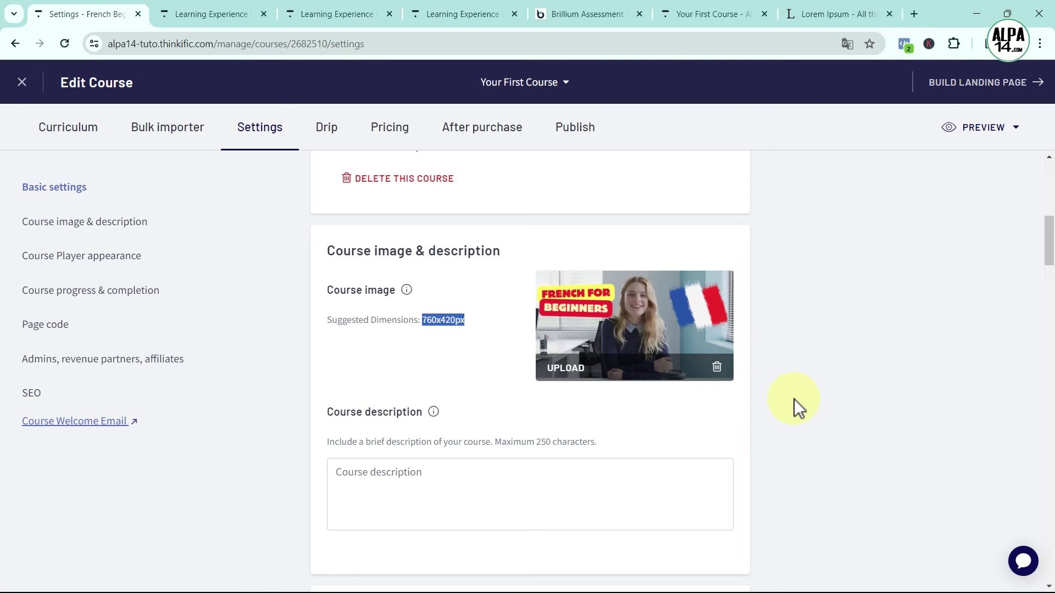
# Copy the third Lorem Ipsum paragraph from lipsum.com for the course description
pyautogui.click(353, 475)
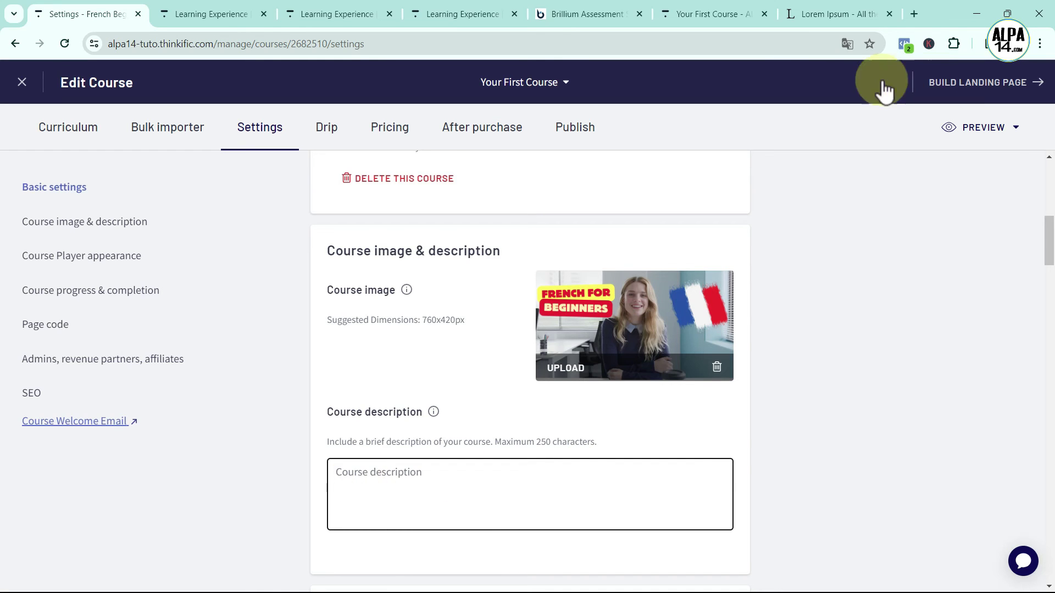
pyautogui.click(820, 15)
pyautogui.scroll(-6, 612, 214)
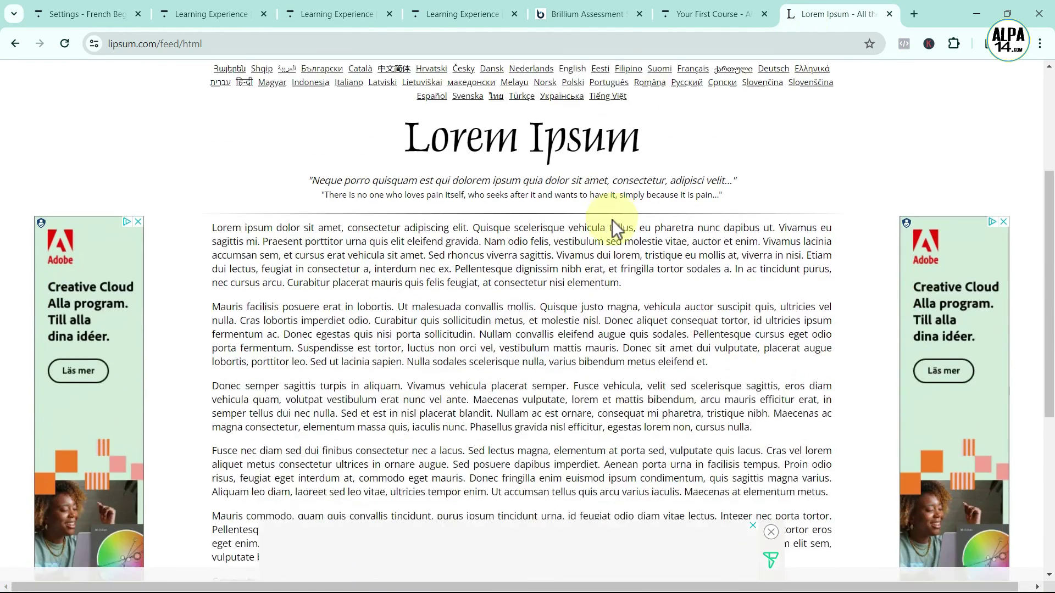
pyautogui.moveTo(760, 297); pyautogui.dragTo(209, 252)
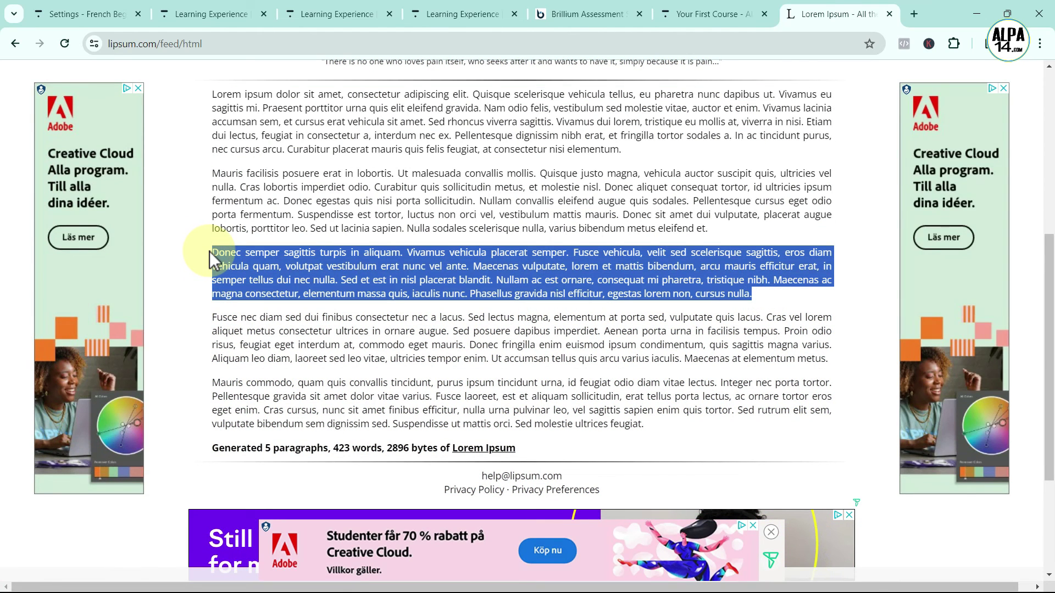
pyautogui.click(81, 12)
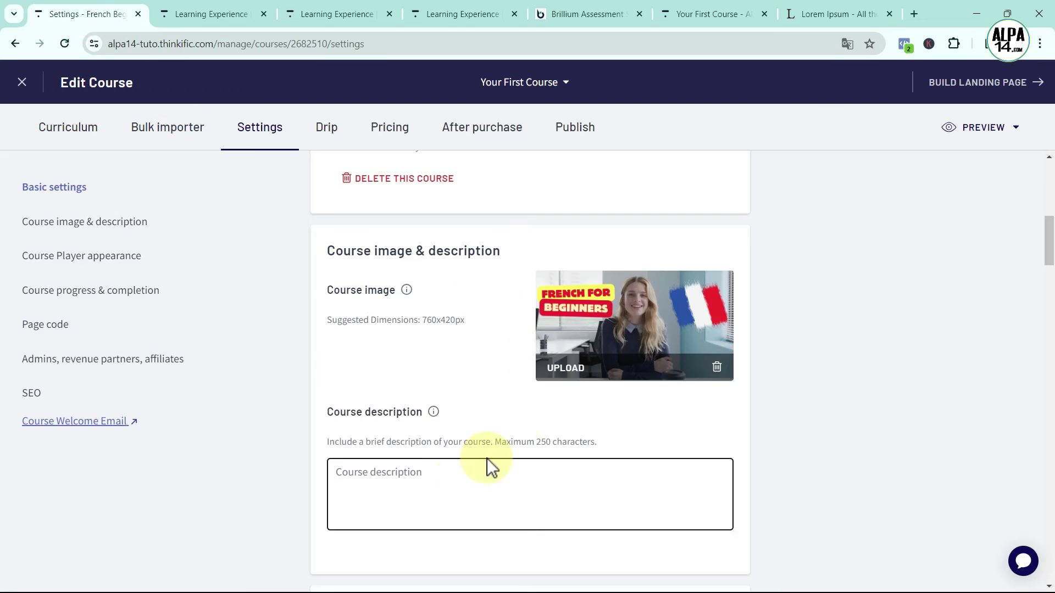
# Paste the copied 250-character Lorem Ipsum paragraph into the Course description field
pyautogui.click(419, 483)
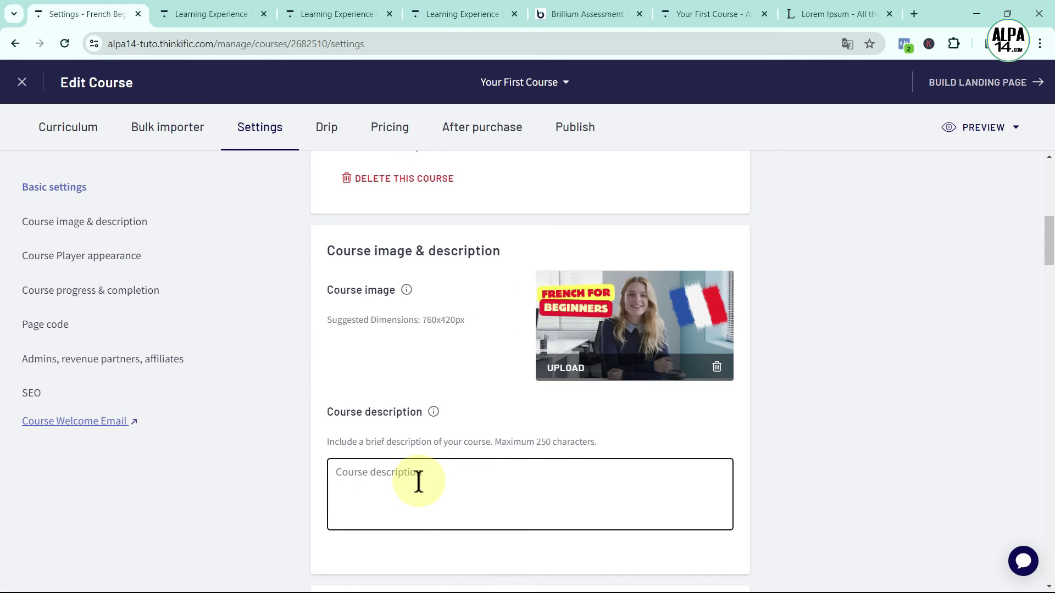
pyautogui.write('Donec semper sagittis turpis in aliquam. Vivamus vehicula placerat semper. Fusce vehicula, velit sed scelerisque sagittis, eros diam vehicula quam, volutpat vestibulum erat nunc vel ante. Maecenas vulputate, lorem et mattis bibendum, arcu mauris effi')
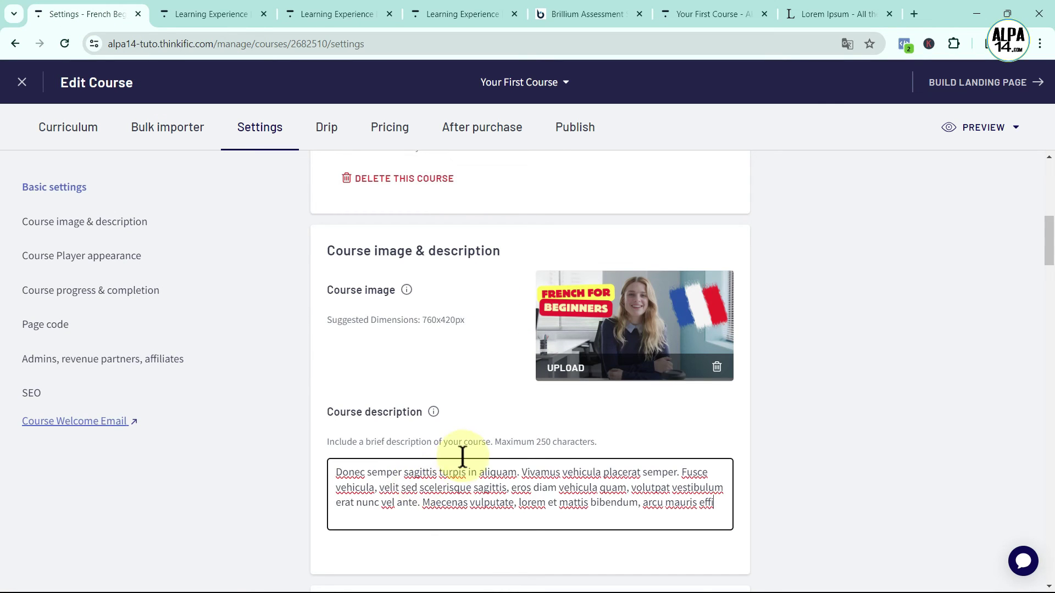
pyautogui.scroll(-5, 444, 456)
pyautogui.scroll(-1, 584, 427)
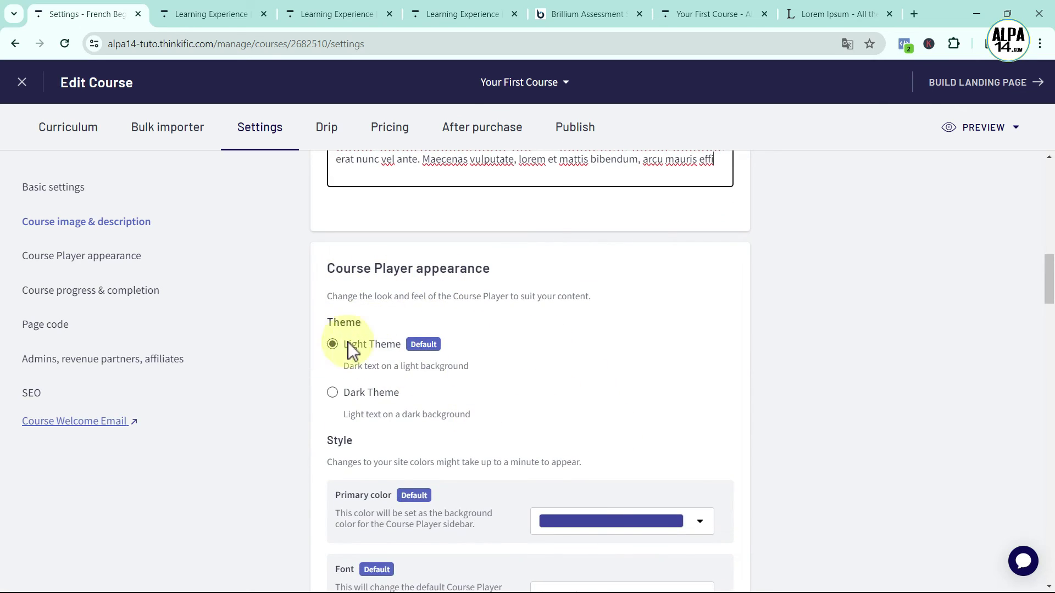
pyautogui.scroll(-5, 581, 426)
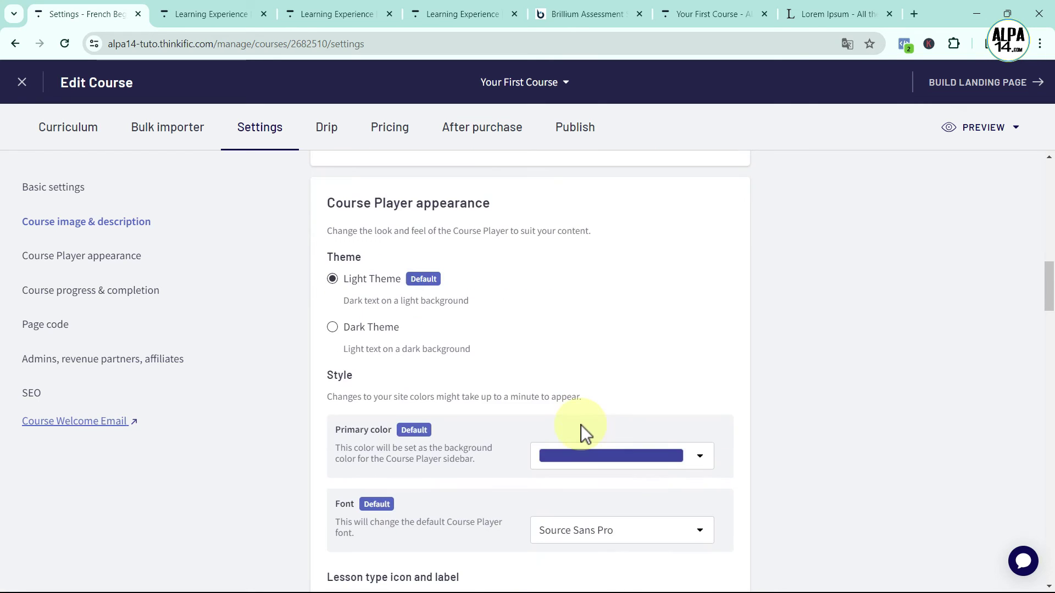
pyautogui.scroll(-2, 455, 443)
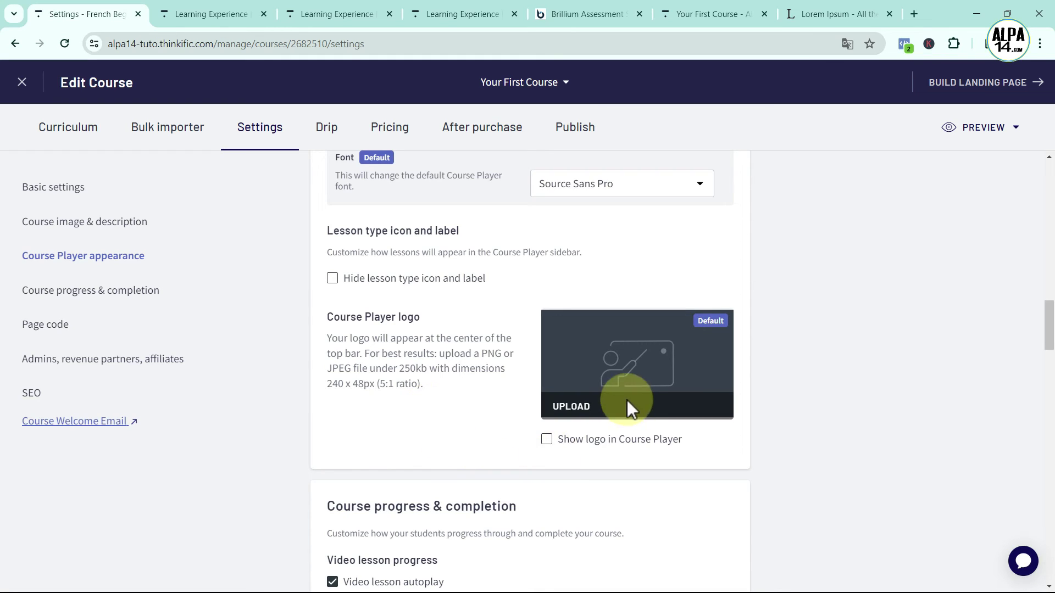
# Enable Show logo in Course Player and upload Alp14-logo.png as the player logo
pyautogui.click(547, 440)
pyautogui.click(572, 413)
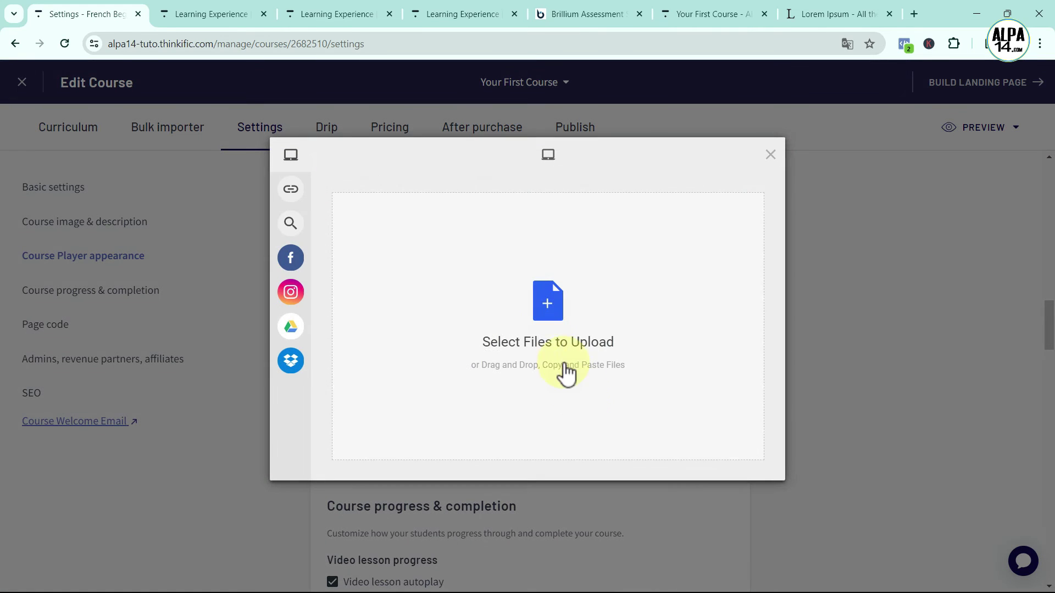
pyautogui.click(541, 312)
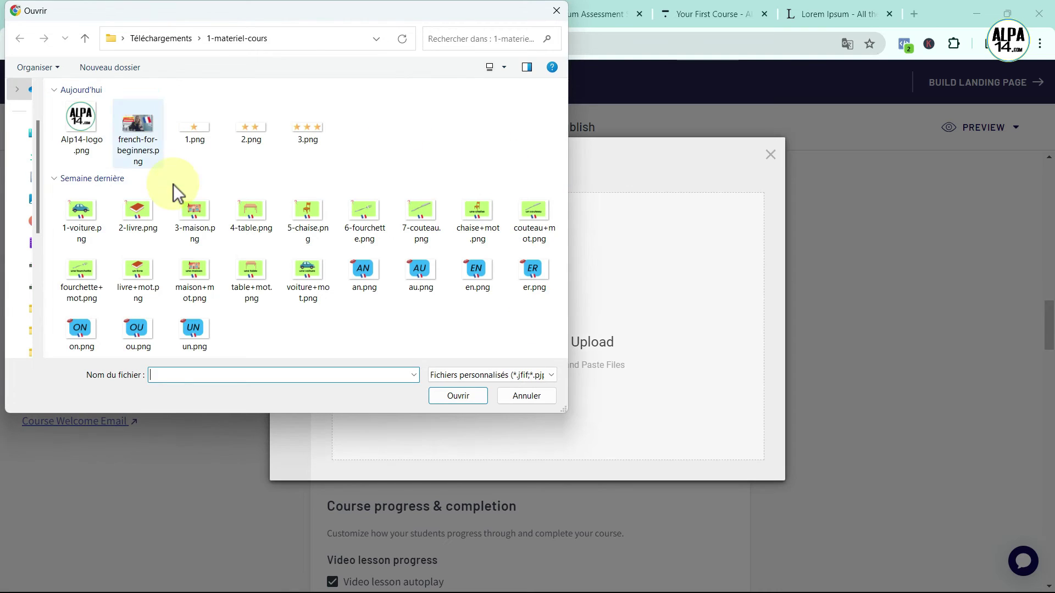
pyautogui.click(87, 127)
pyautogui.click(458, 396)
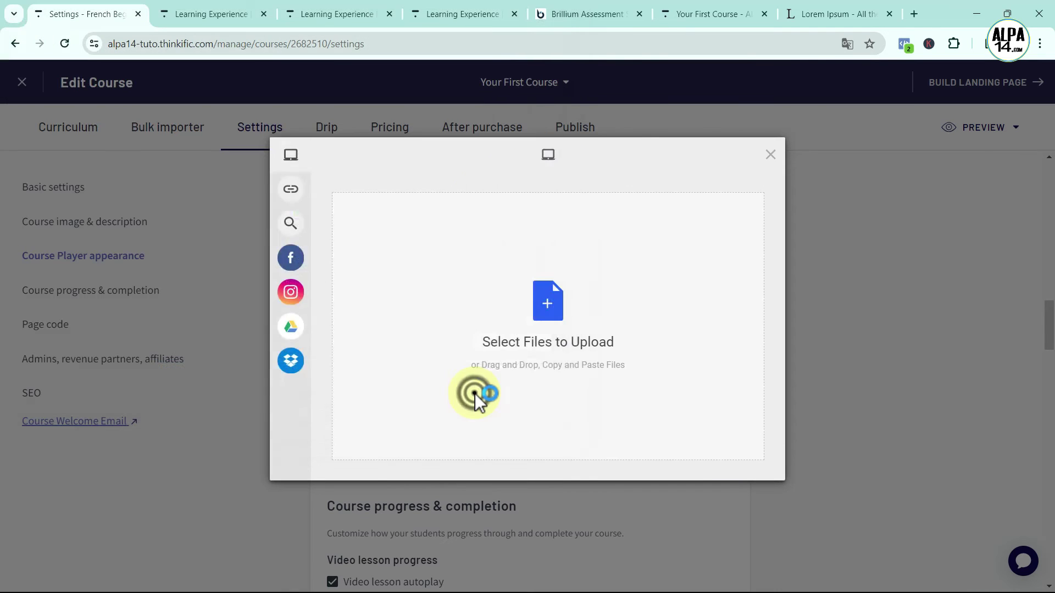
pyautogui.click(741, 465)
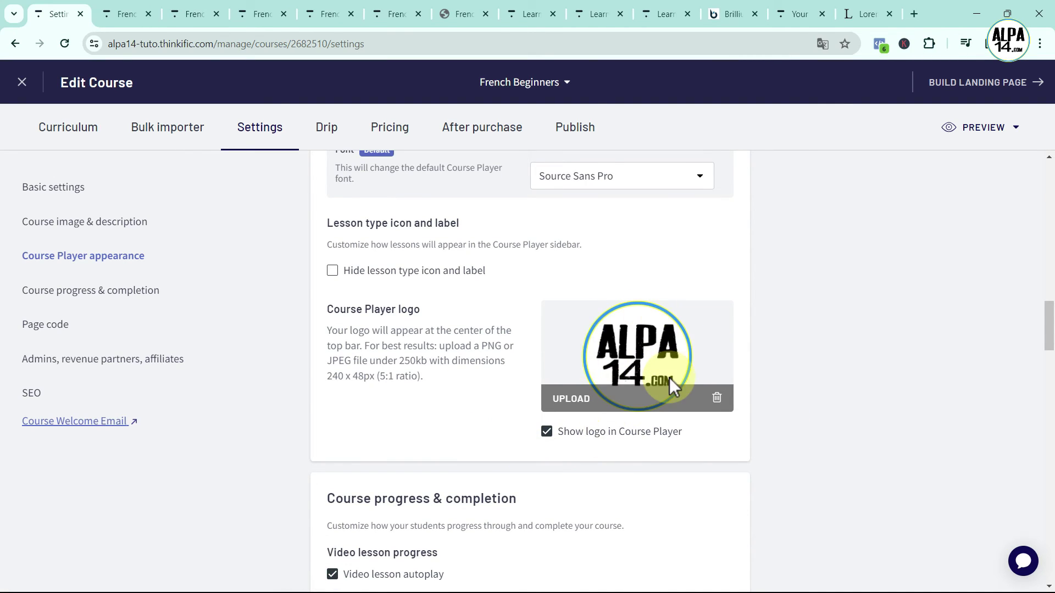
# Save the French Beginners course settings and go to the Curriculum tab
pyautogui.scroll(20, 669, 377)
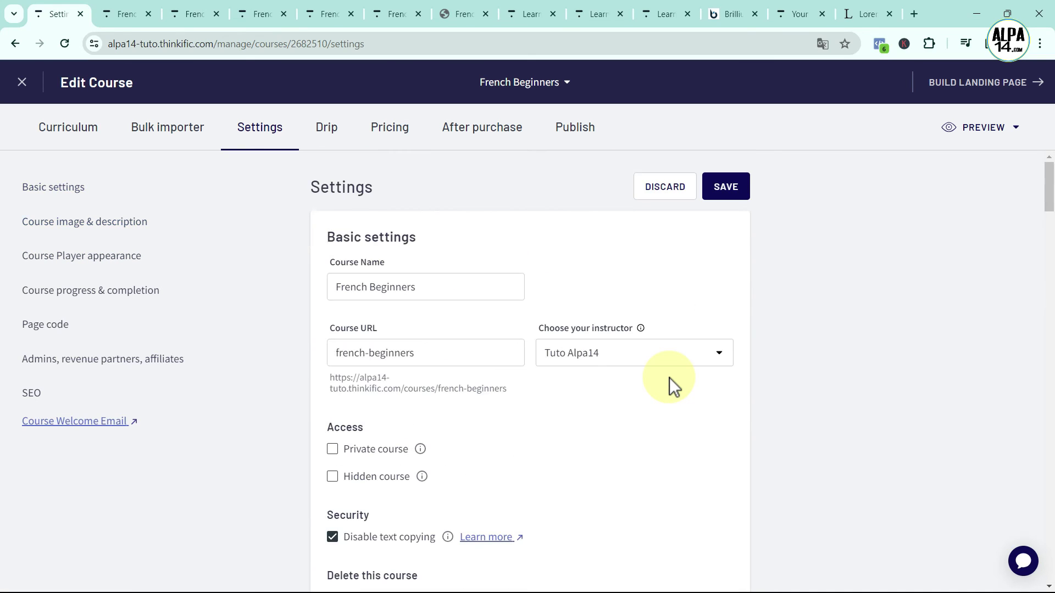
pyautogui.click(740, 181)
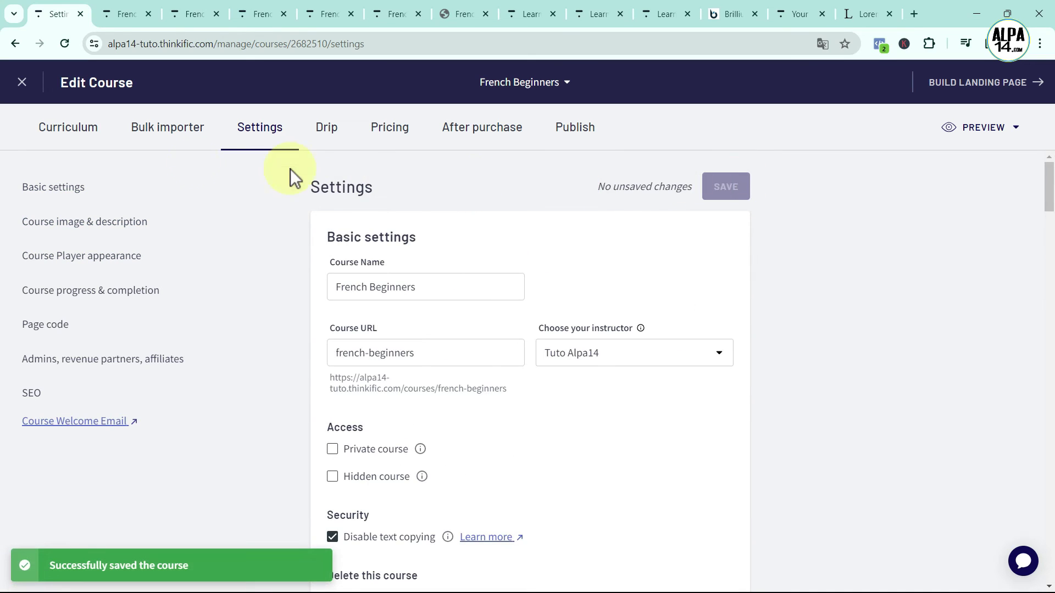
pyautogui.click(68, 129)
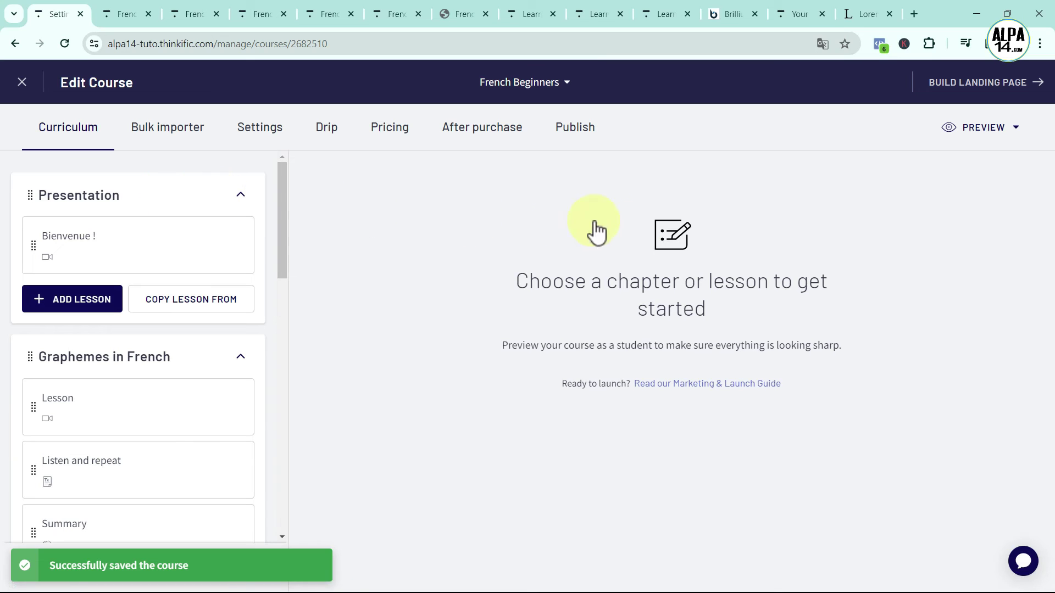
# Preview all course lessons in a new tab, then return to the course editor's settings
pyautogui.click(983, 127)
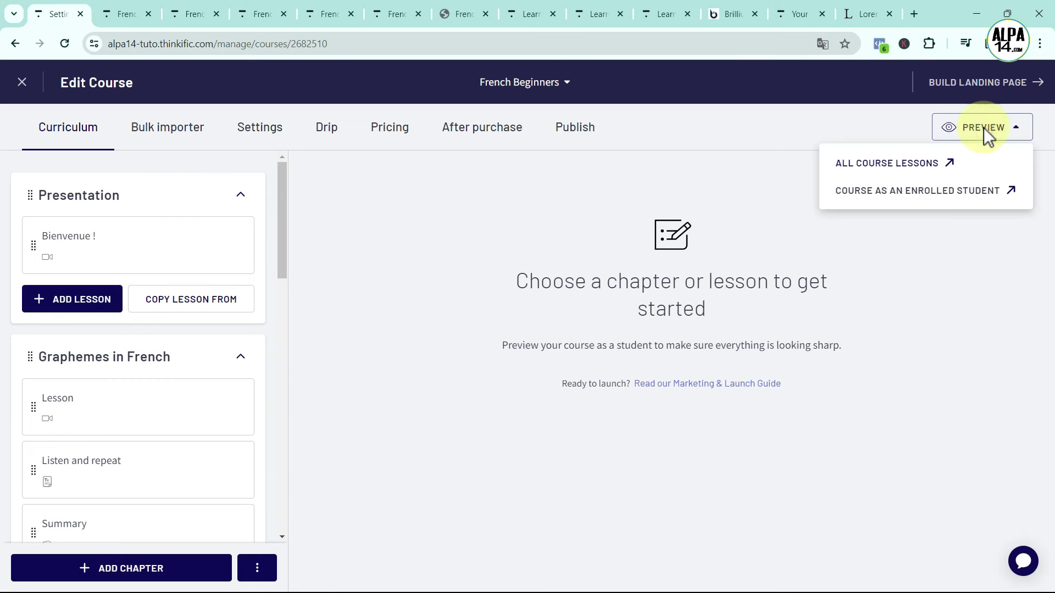
pyautogui.click(885, 163)
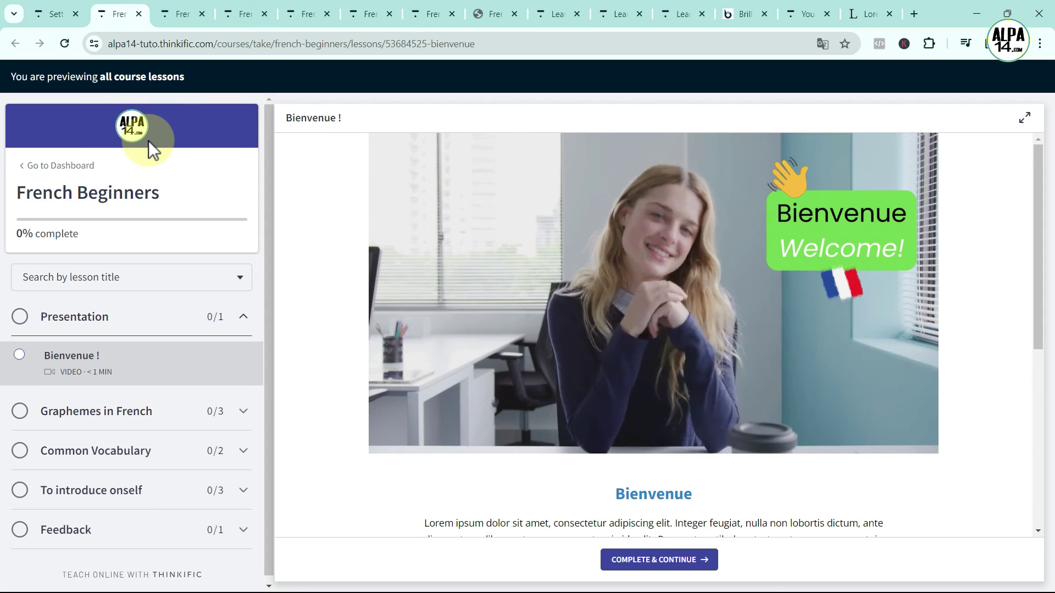
pyautogui.click(47, 19)
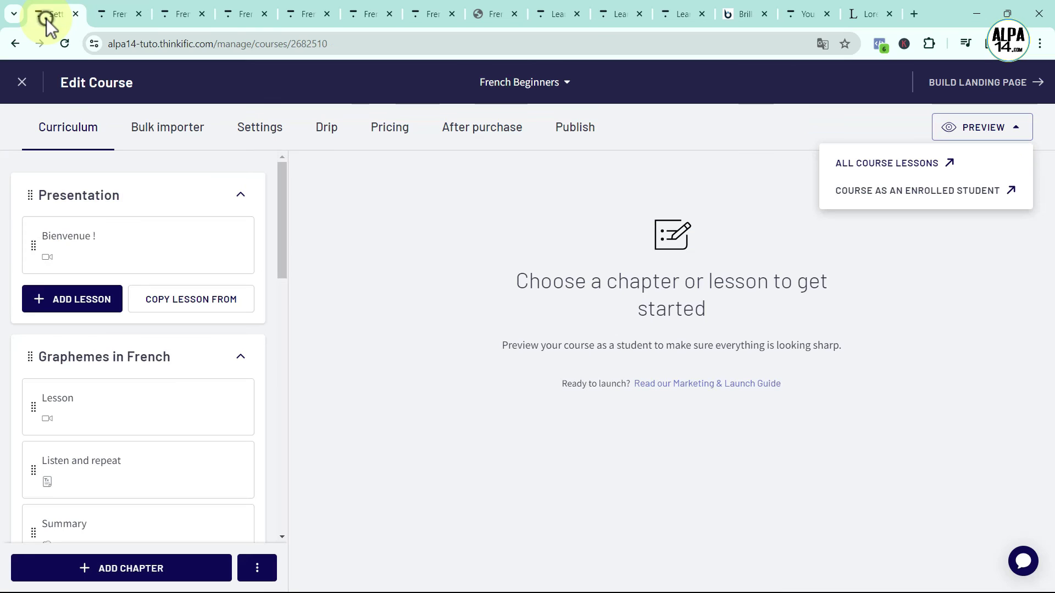
pyautogui.click(245, 127)
pyautogui.scroll(-4, 631, 360)
pyautogui.scroll(-12, 635, 355)
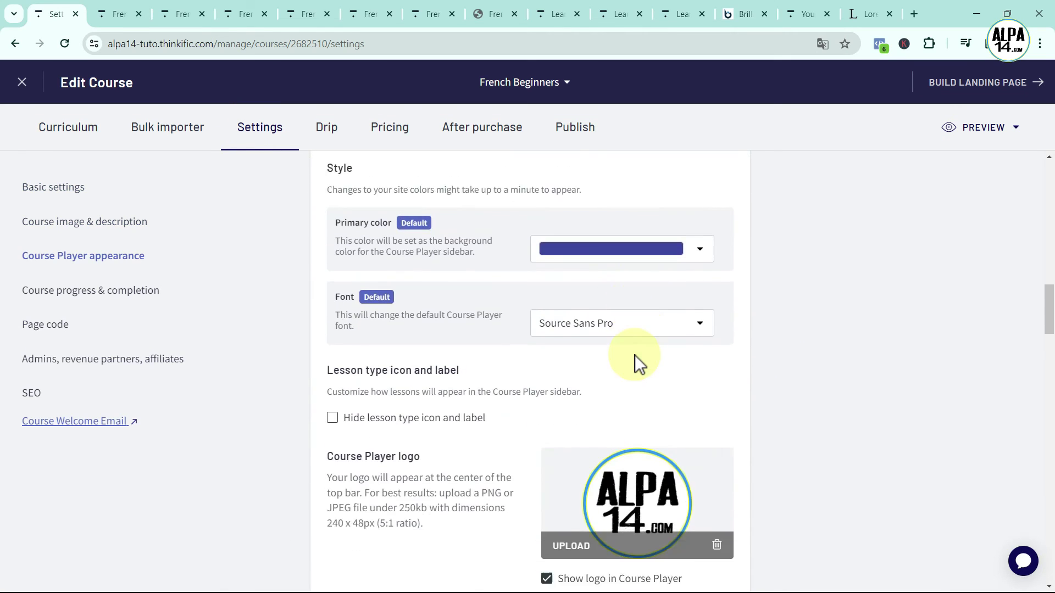
pyautogui.scroll(-8, 635, 355)
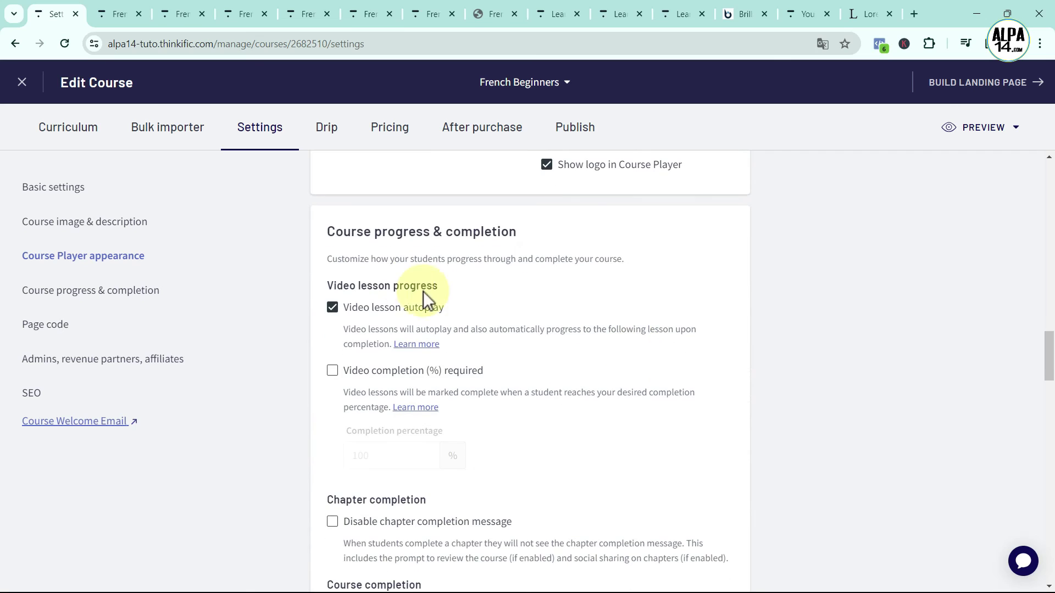
pyautogui.moveTo(328, 231); pyautogui.dragTo(511, 231)
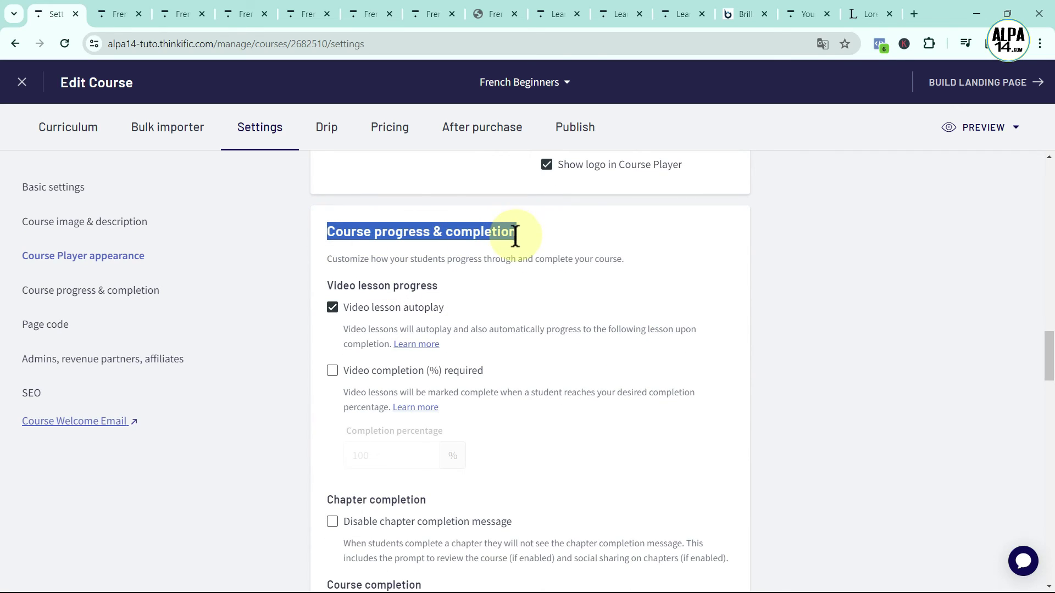
pyautogui.click(531, 308)
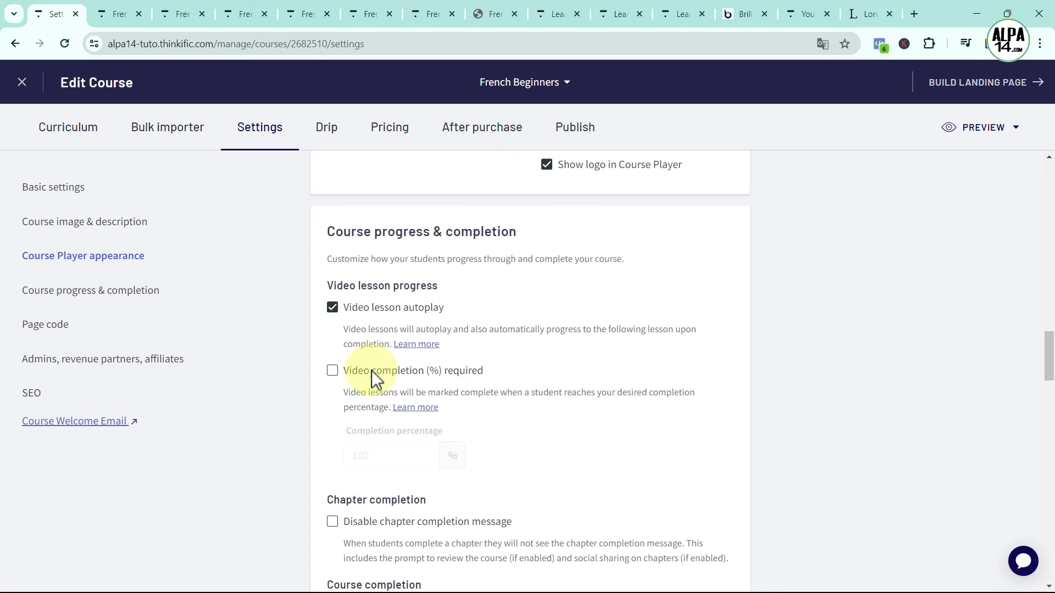
pyautogui.click(332, 372)
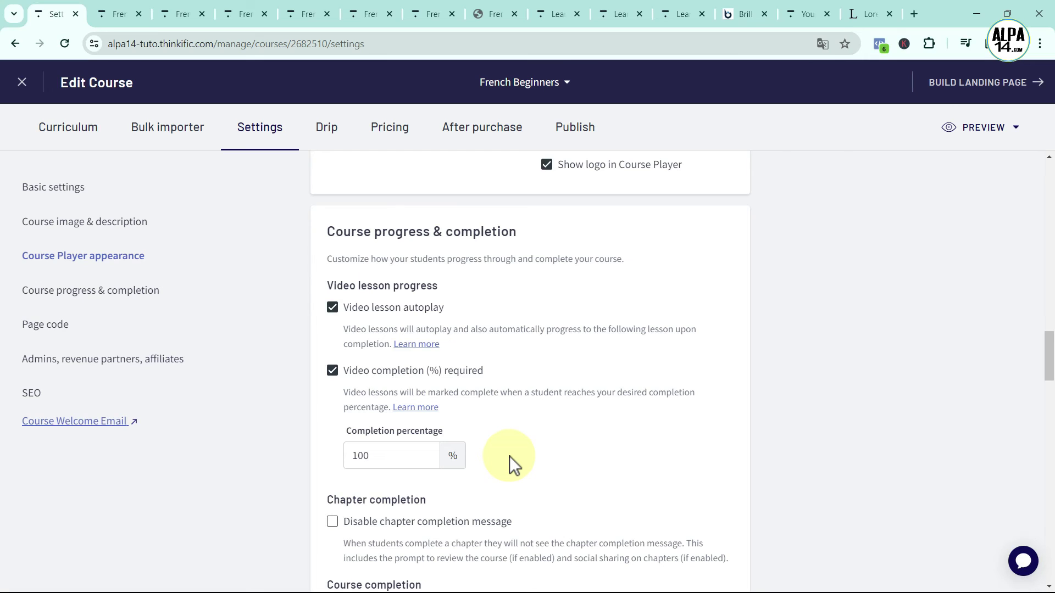
pyautogui.click(386, 456)
pyautogui.click(331, 370)
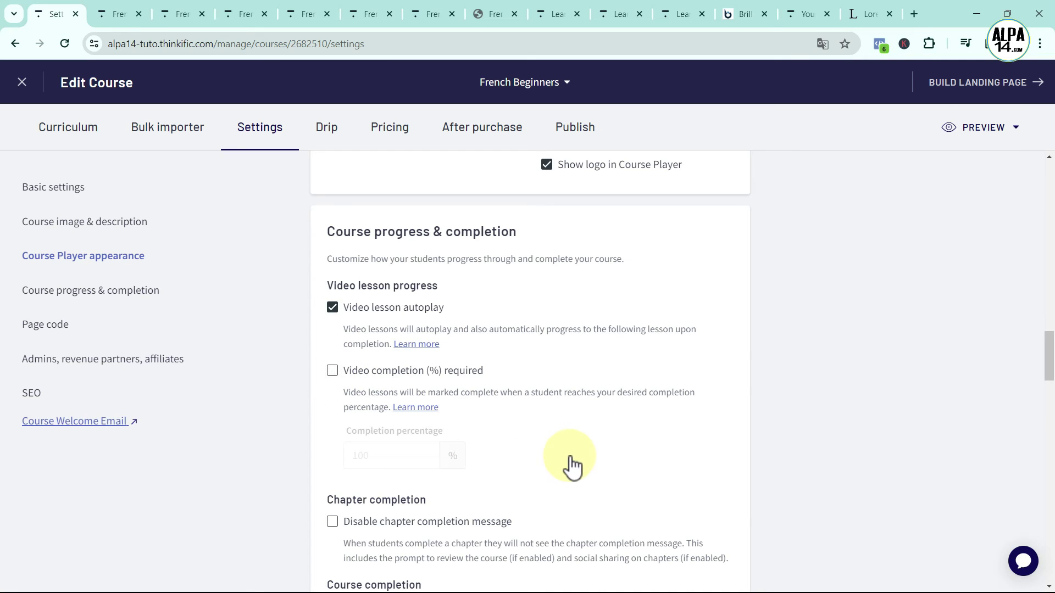
pyautogui.scroll(-5, 573, 456)
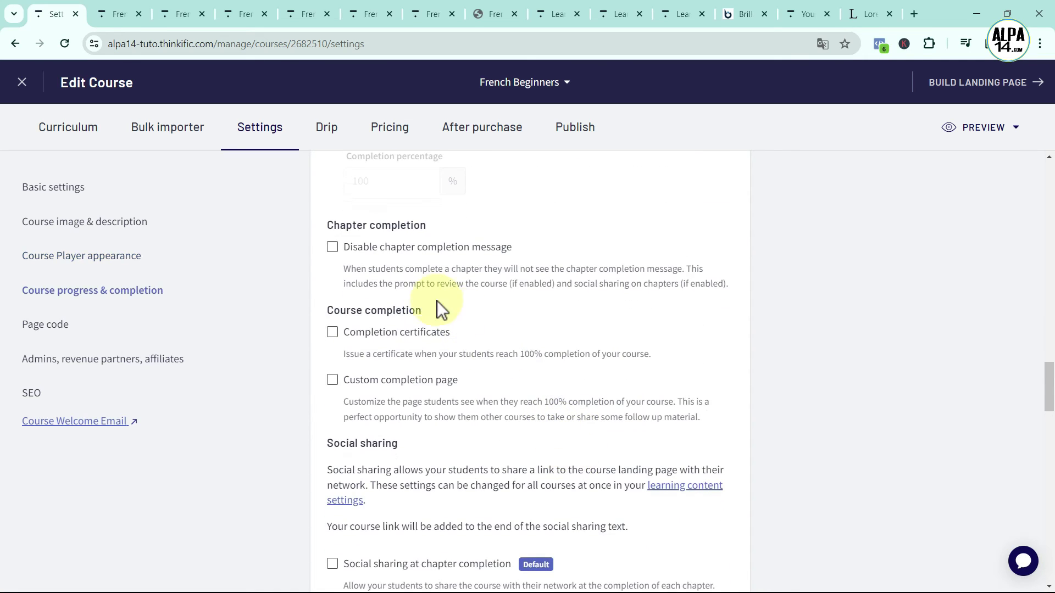
pyautogui.click(333, 247)
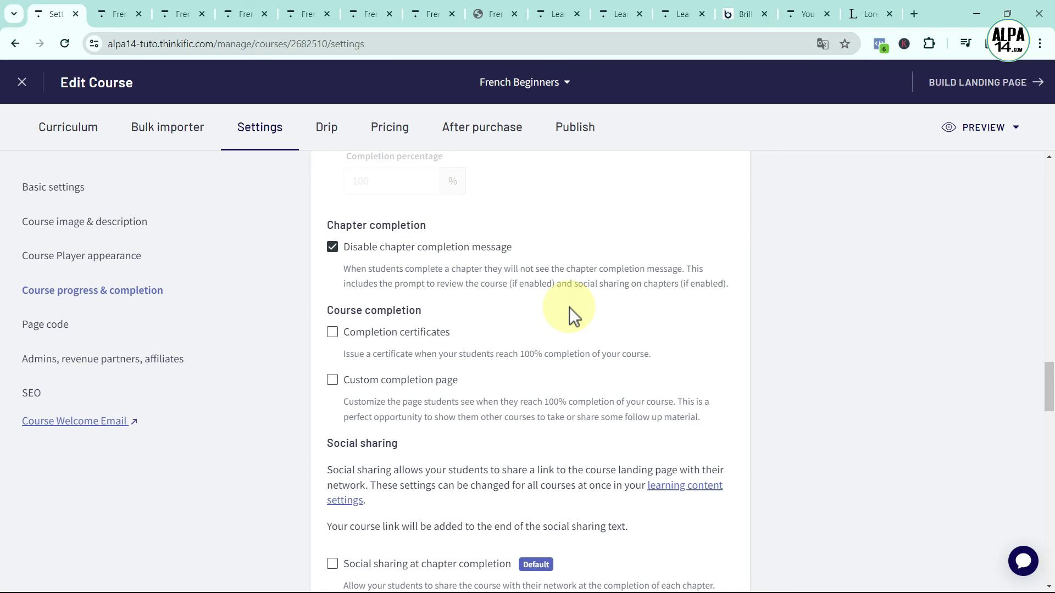
pyautogui.click(333, 248)
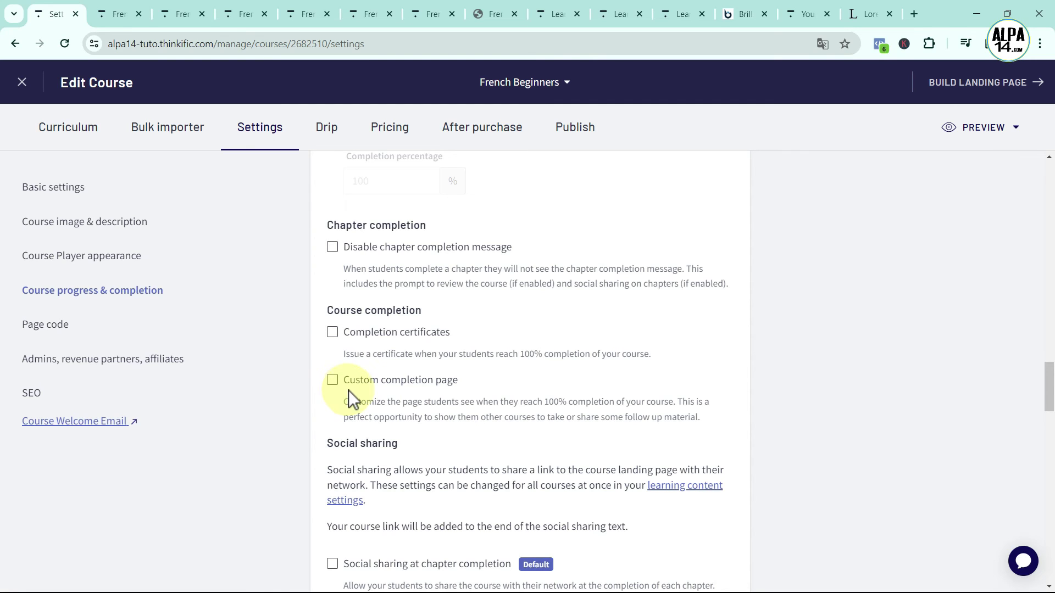
pyautogui.scroll(-5, 480, 390)
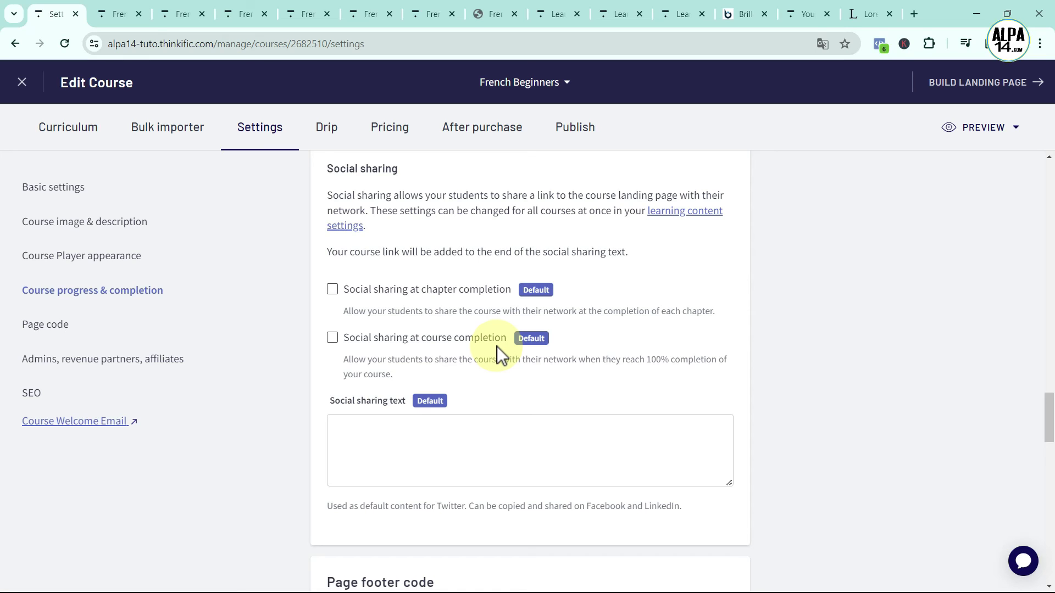
pyautogui.scroll(-5, 787, 474)
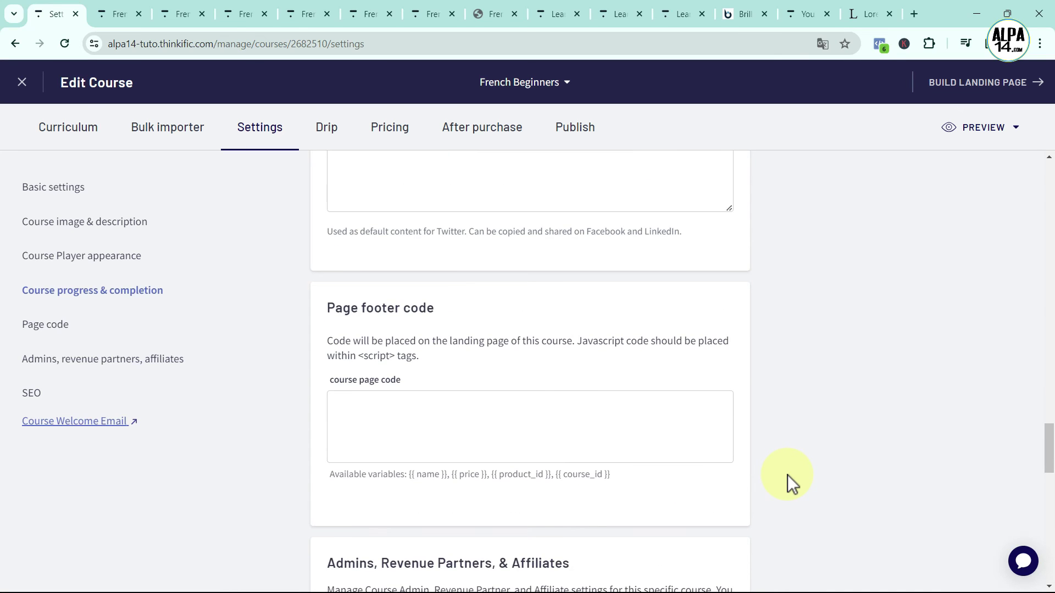
pyautogui.click(510, 429)
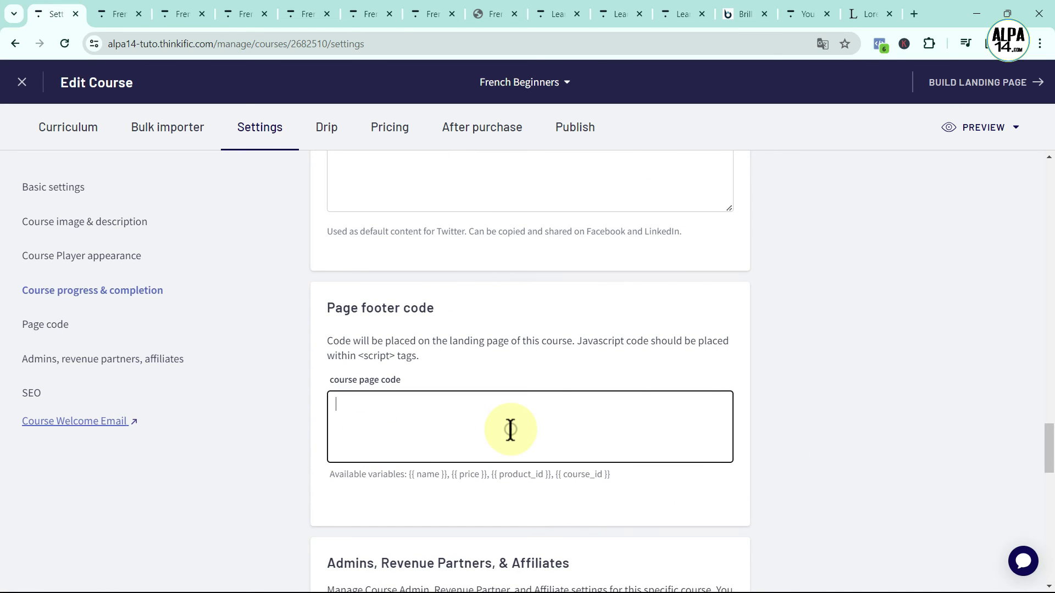
pyautogui.click(783, 426)
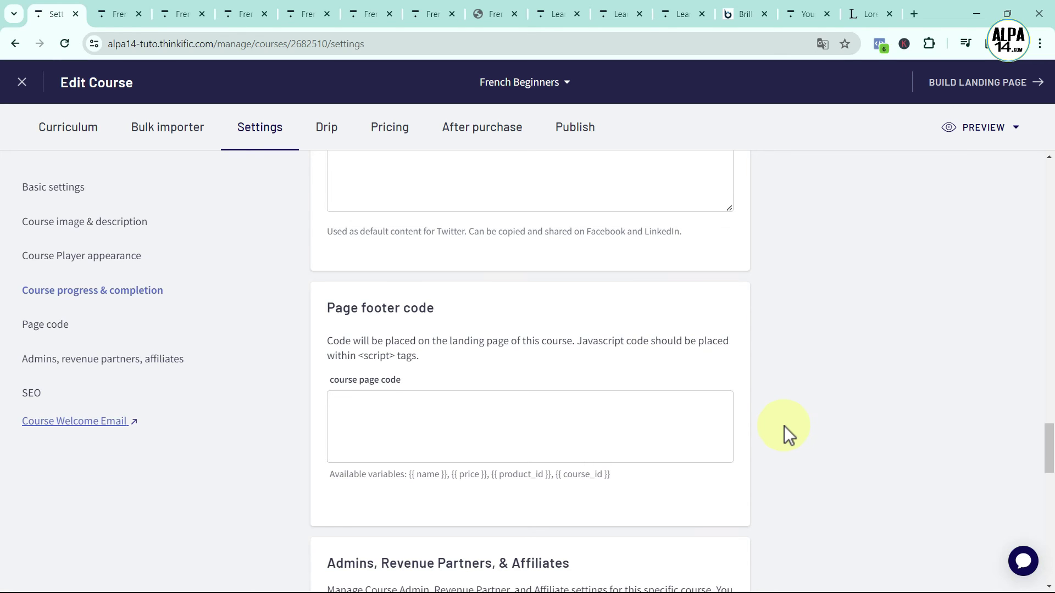
pyautogui.scroll(-6, 784, 426)
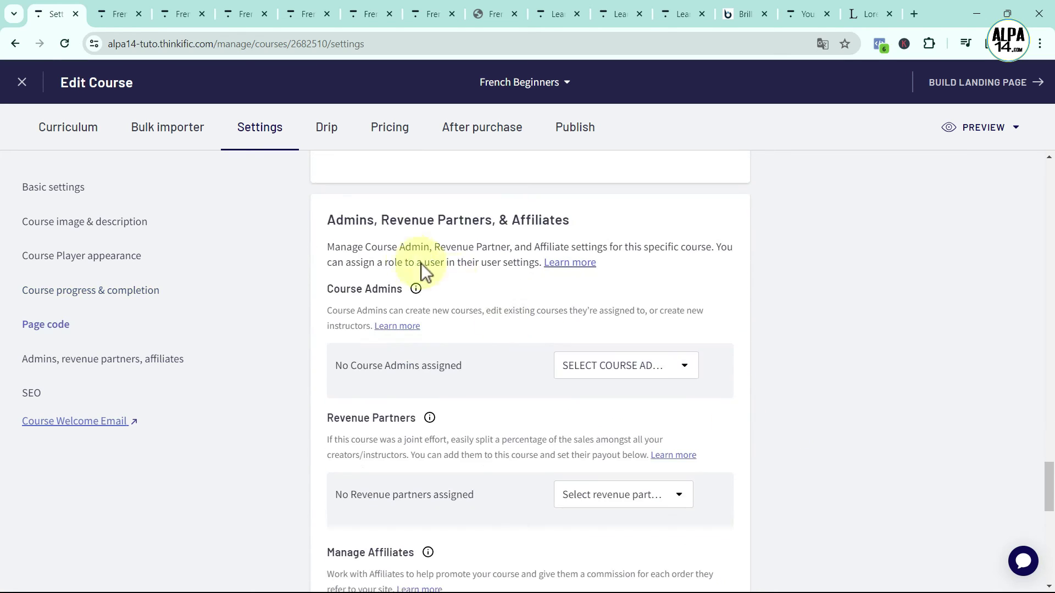
pyautogui.moveTo(327, 220); pyautogui.dragTo(568, 219)
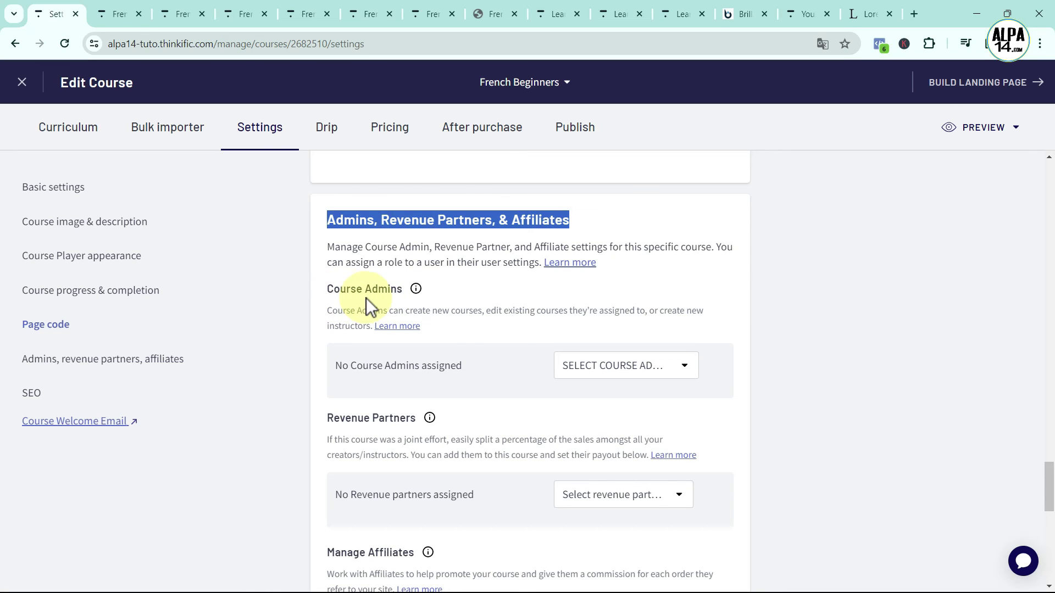
pyautogui.click(746, 365)
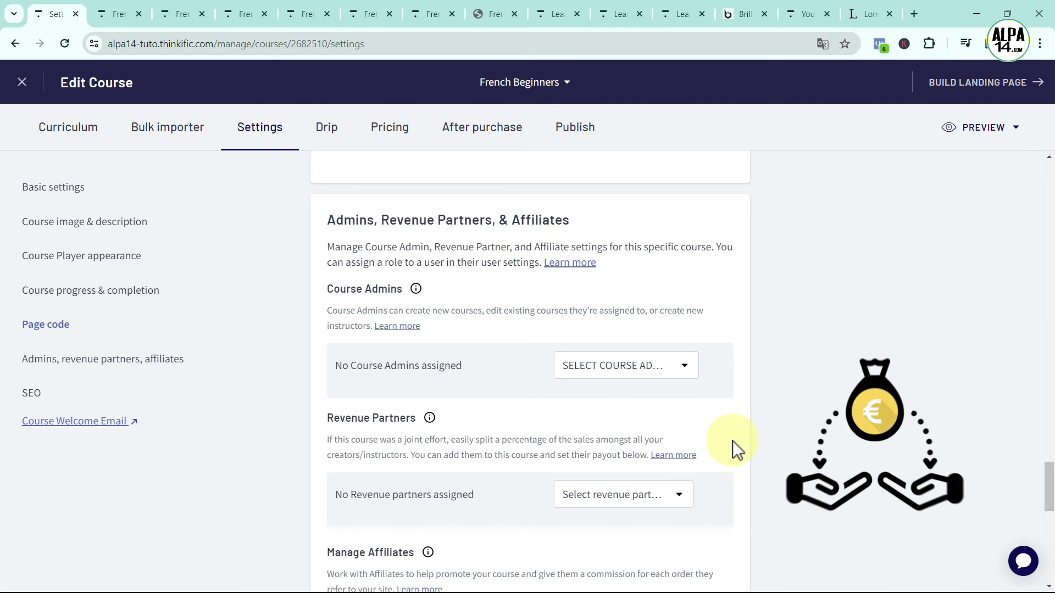
pyautogui.scroll(-4, 733, 441)
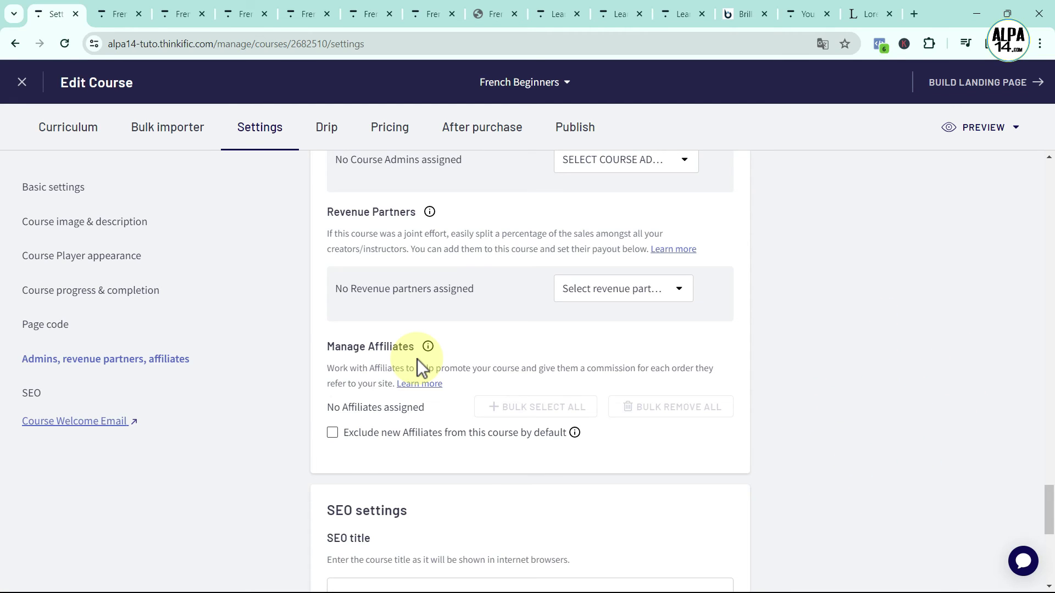
# Leave the SEO title, description and keywords empty, save, and open the Drip schedule
pyautogui.scroll(-6, 747, 437)
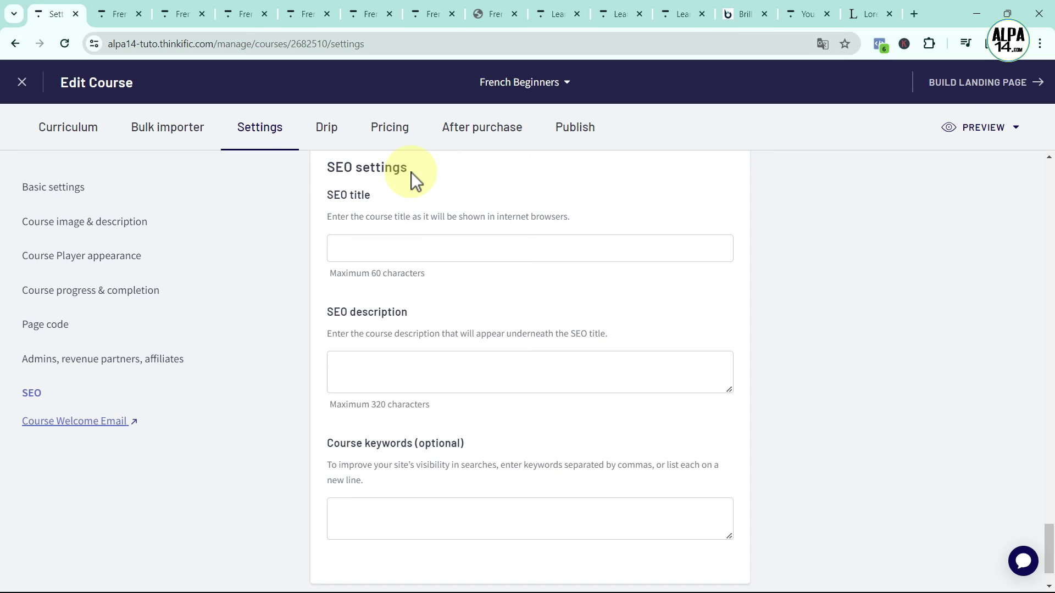
pyautogui.click(365, 246)
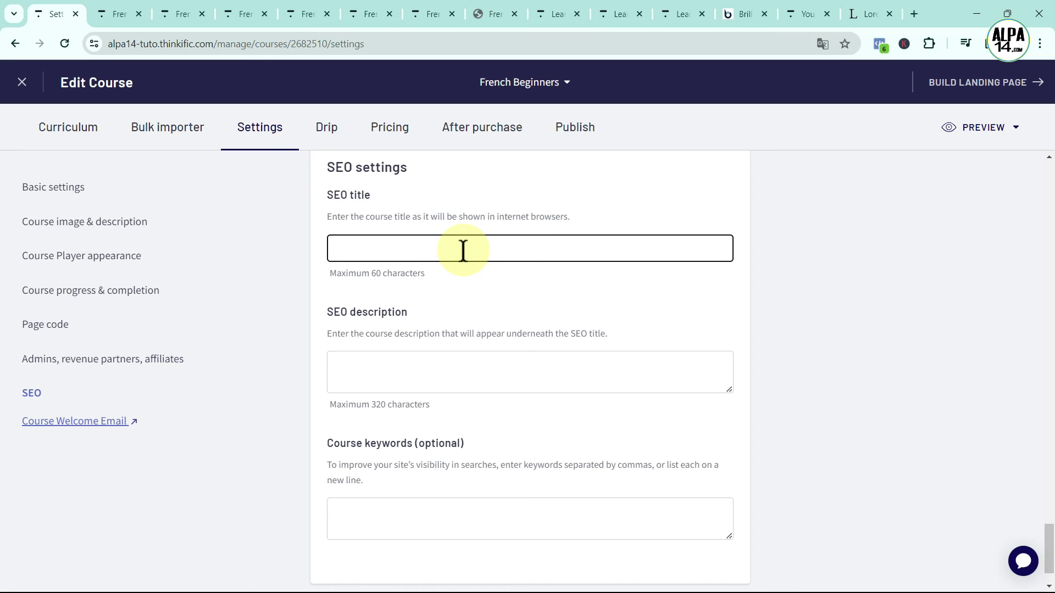
pyautogui.click(350, 365)
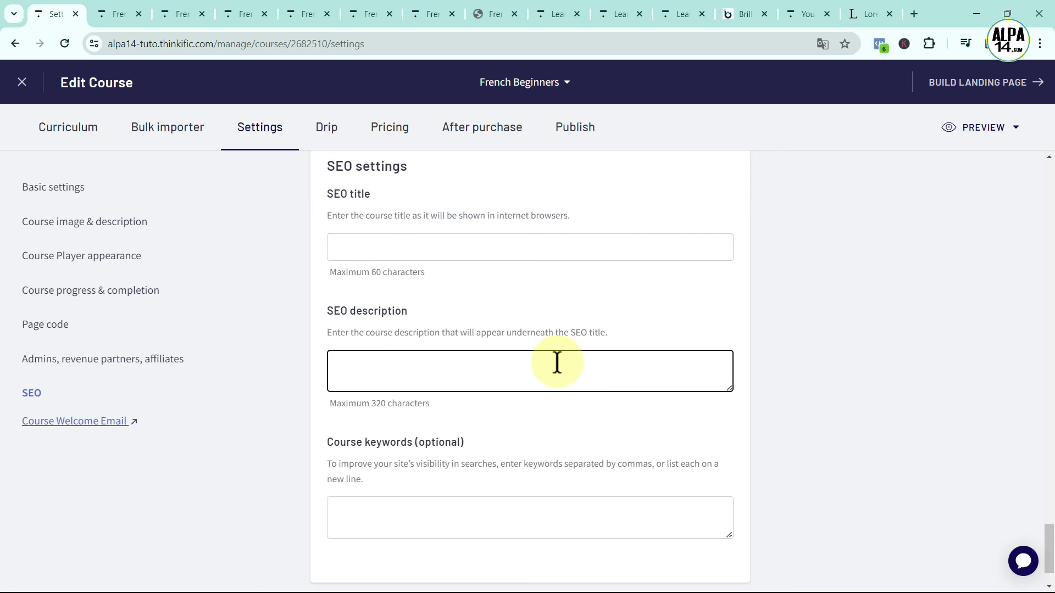
pyautogui.scroll(-2, 556, 362)
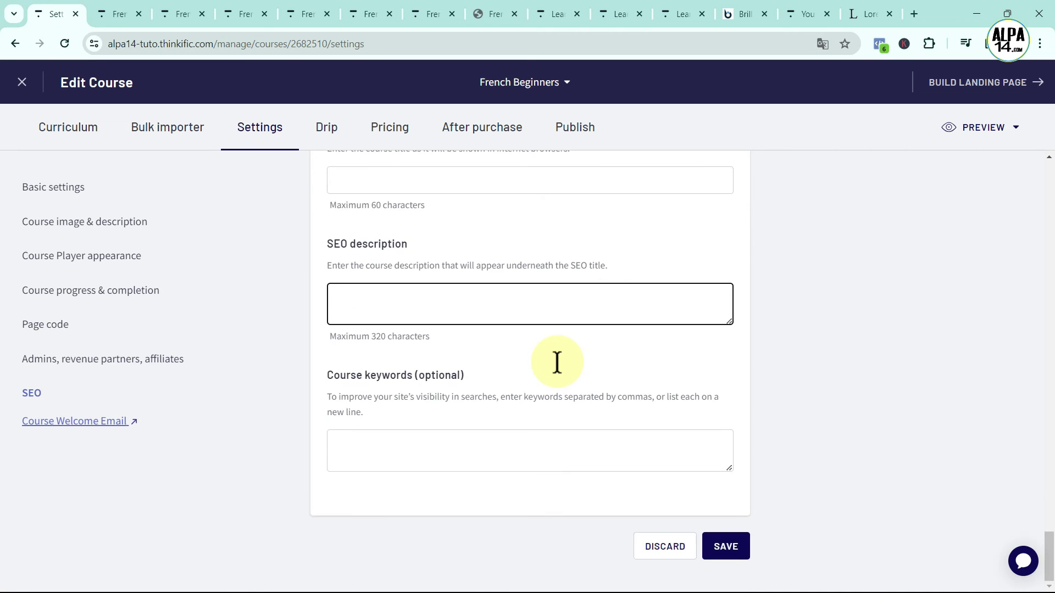
pyautogui.click(385, 438)
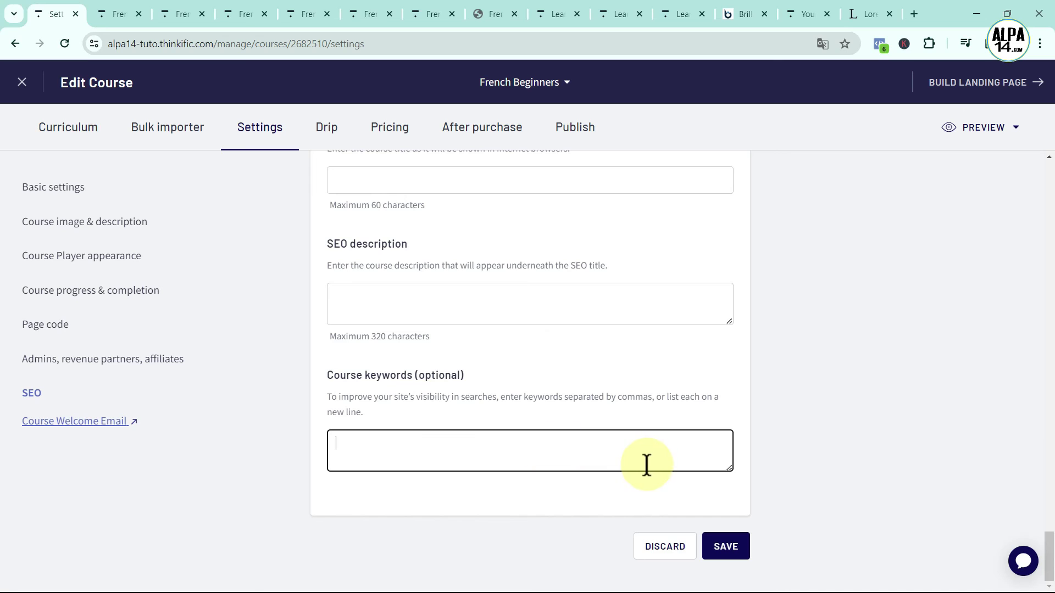
pyautogui.click(731, 547)
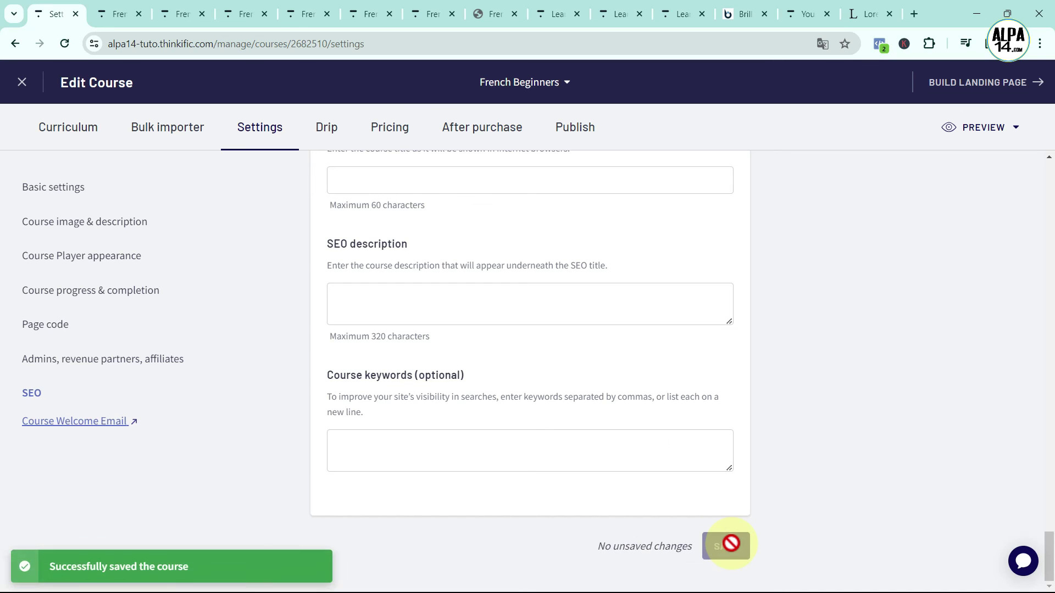
pyautogui.click(328, 135)
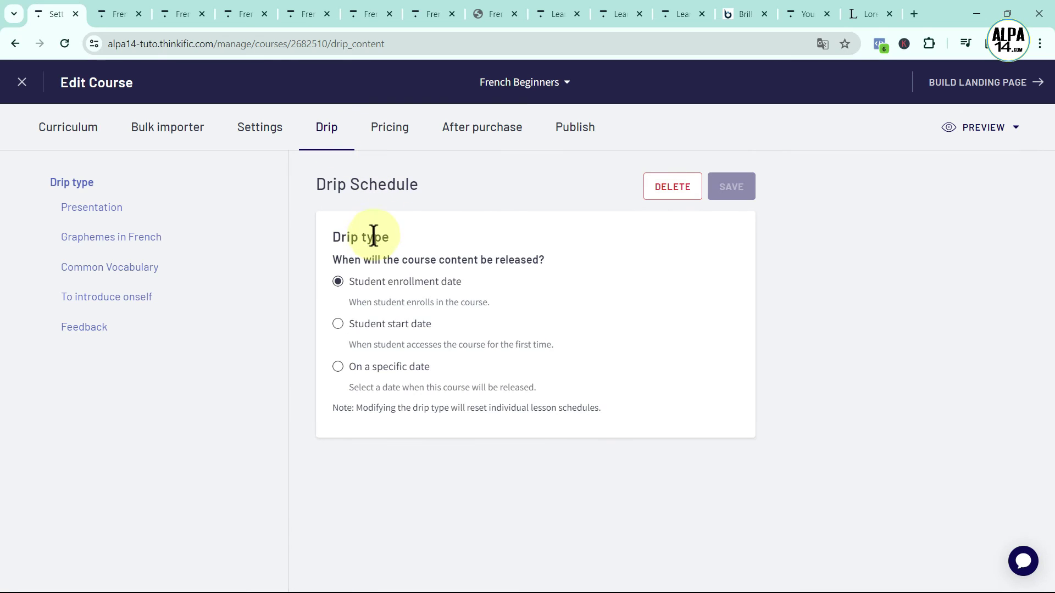
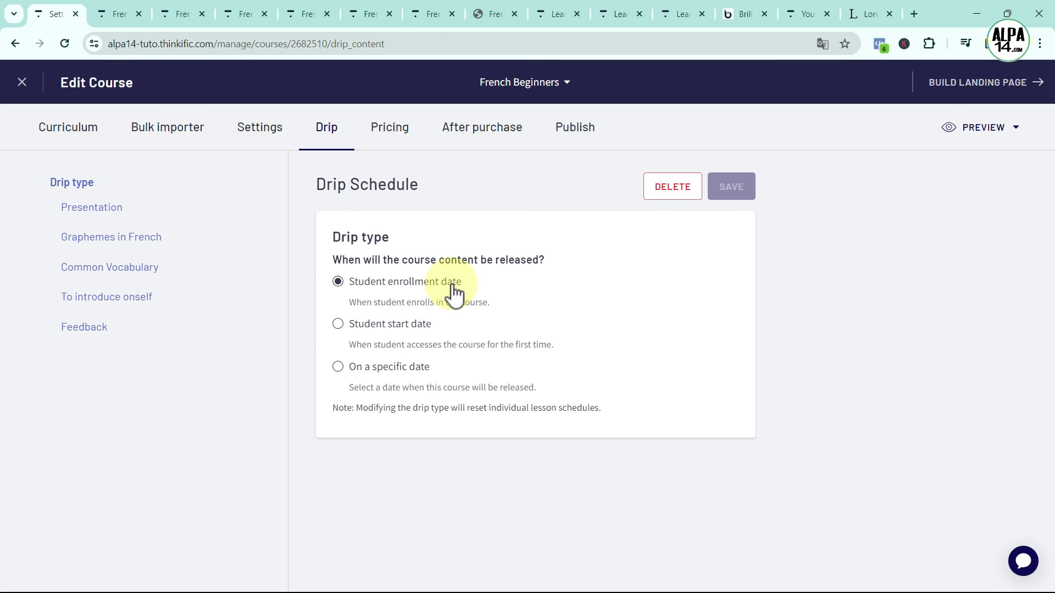
# Try the Student start date and specific-date drip options, then keep release by student enrollment date
pyautogui.click(338, 325)
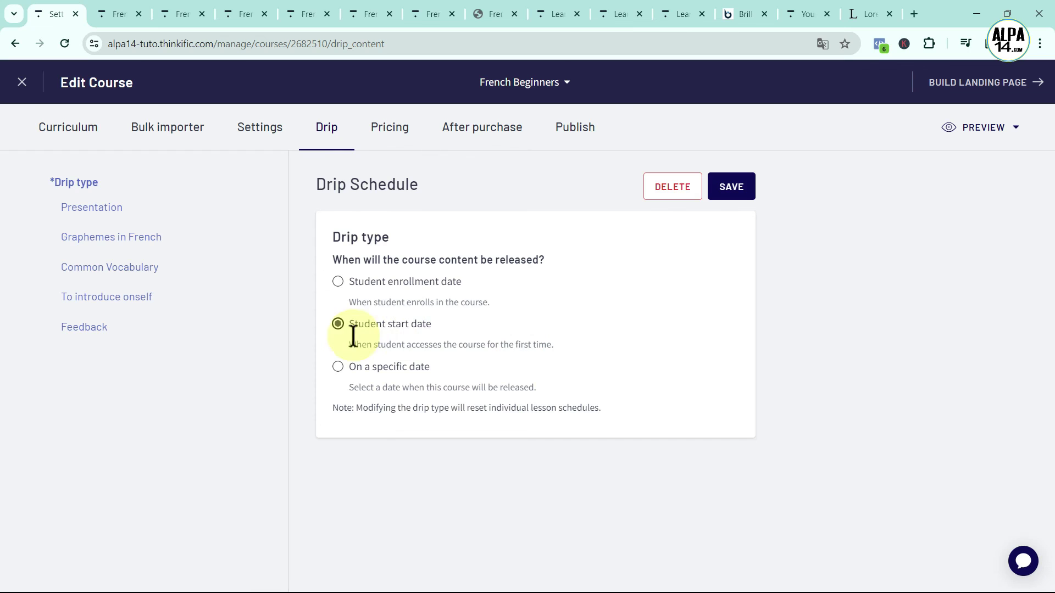
pyautogui.click(338, 367)
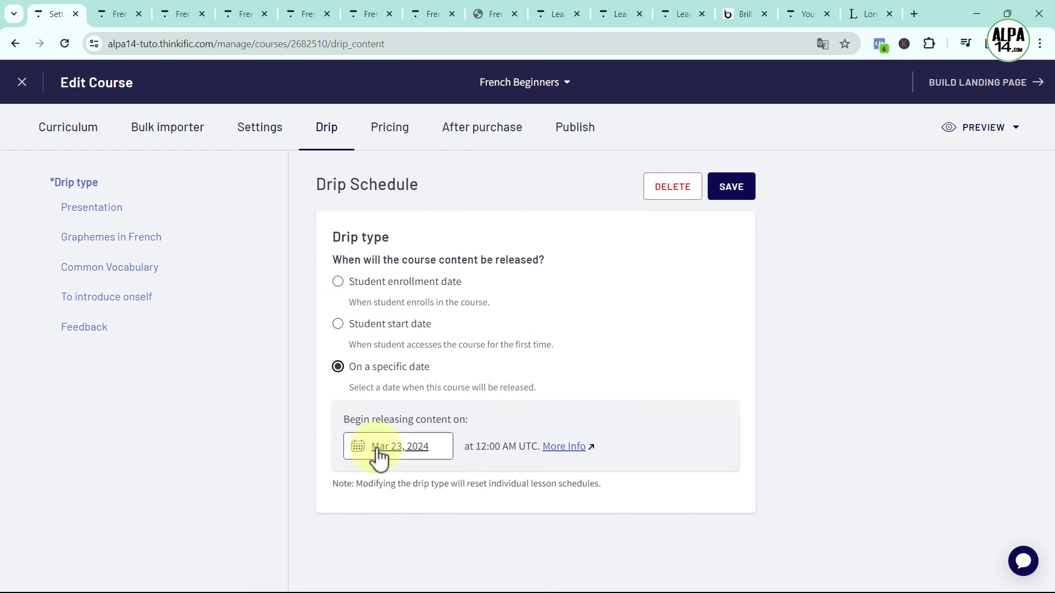
pyautogui.click(357, 447)
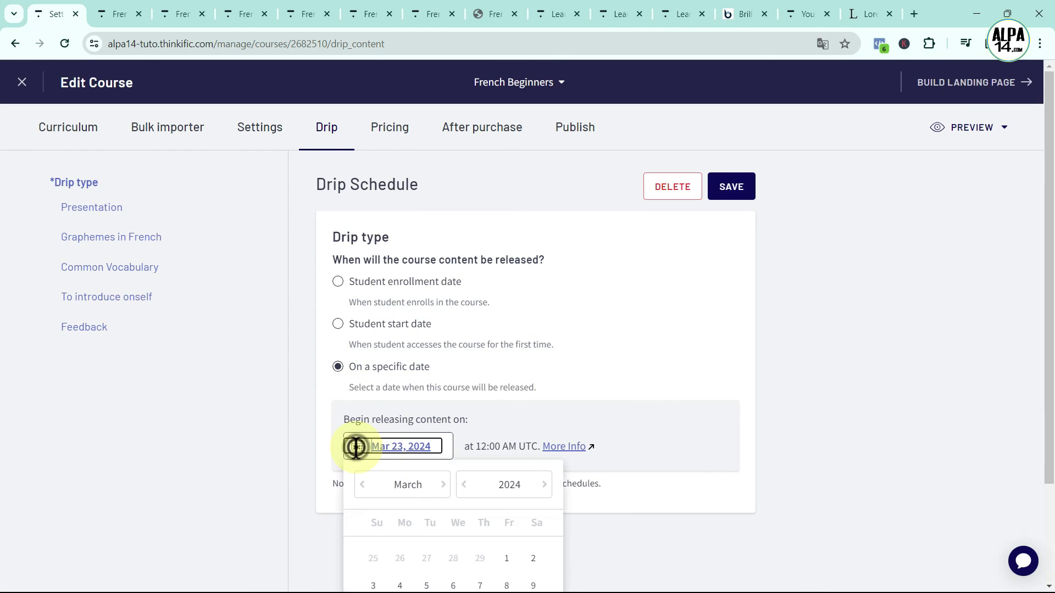
pyautogui.scroll(-2, 436, 519)
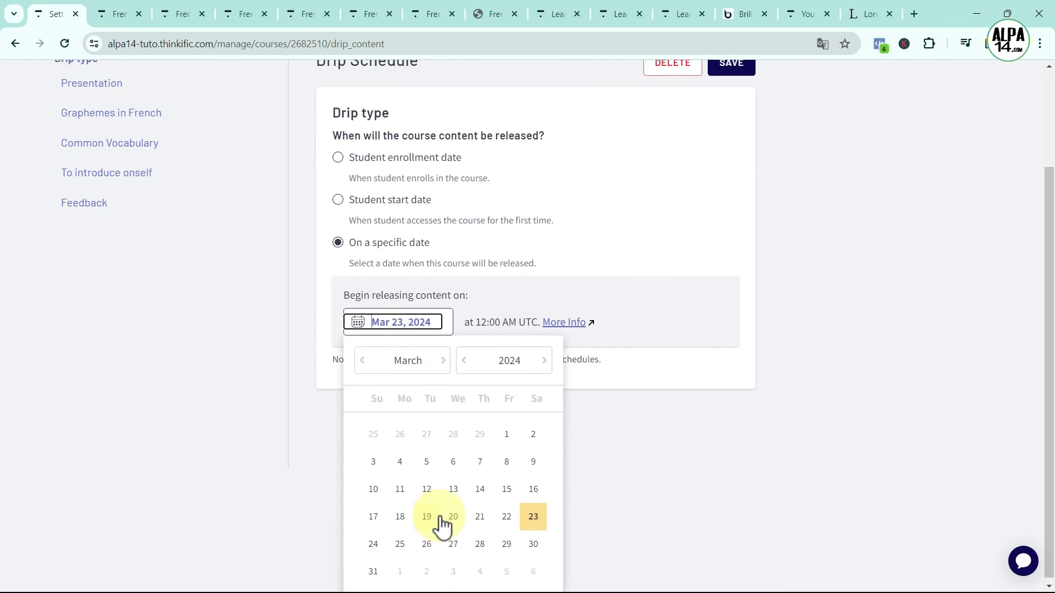
pyautogui.scroll(2, 439, 518)
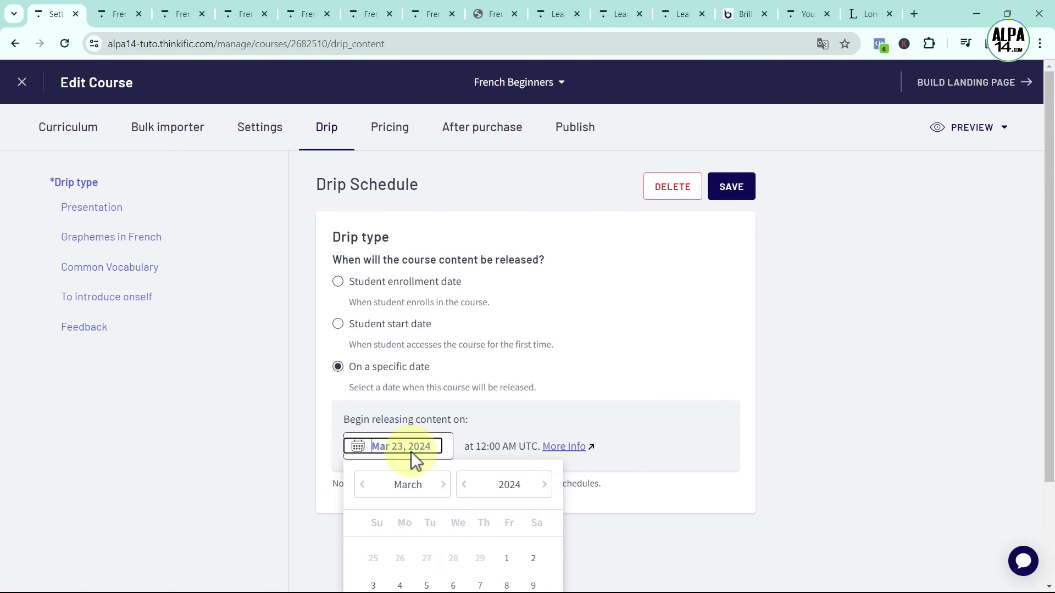
pyautogui.click(339, 283)
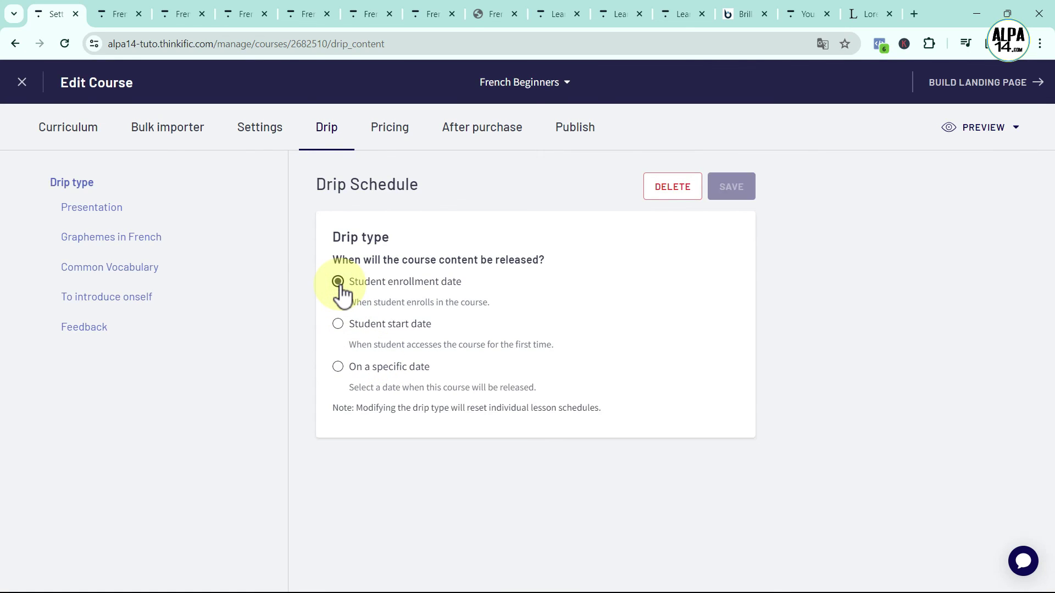
pyautogui.click(392, 130)
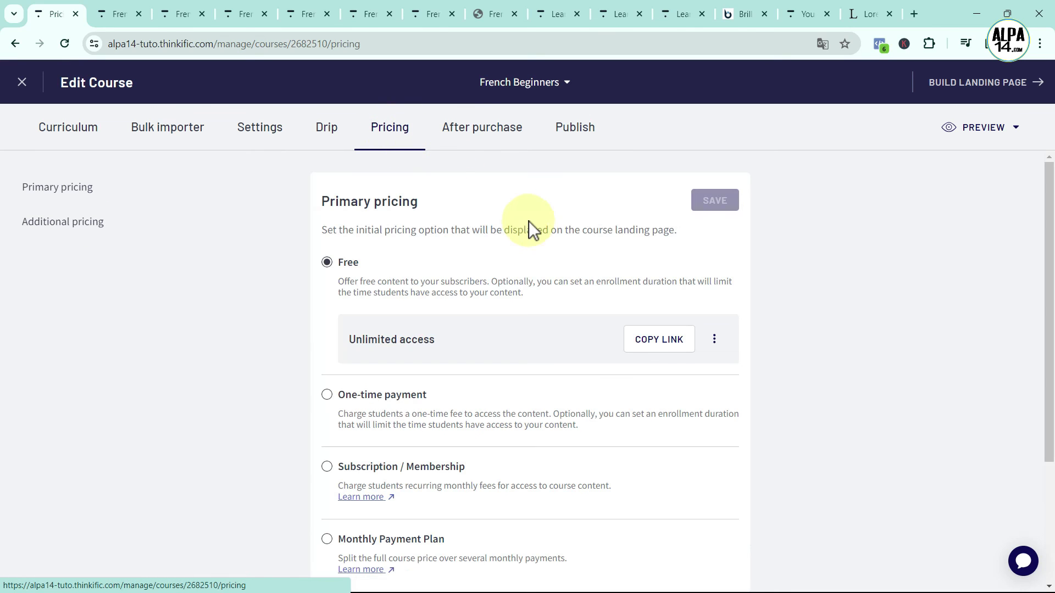
# Compare One-time payment, Subscription / Membership and Monthly Payment Plan pricing, leaving Monthly Payment Plan selected
pyautogui.scroll(-1, 541, 252)
pyautogui.scroll(1, 540, 254)
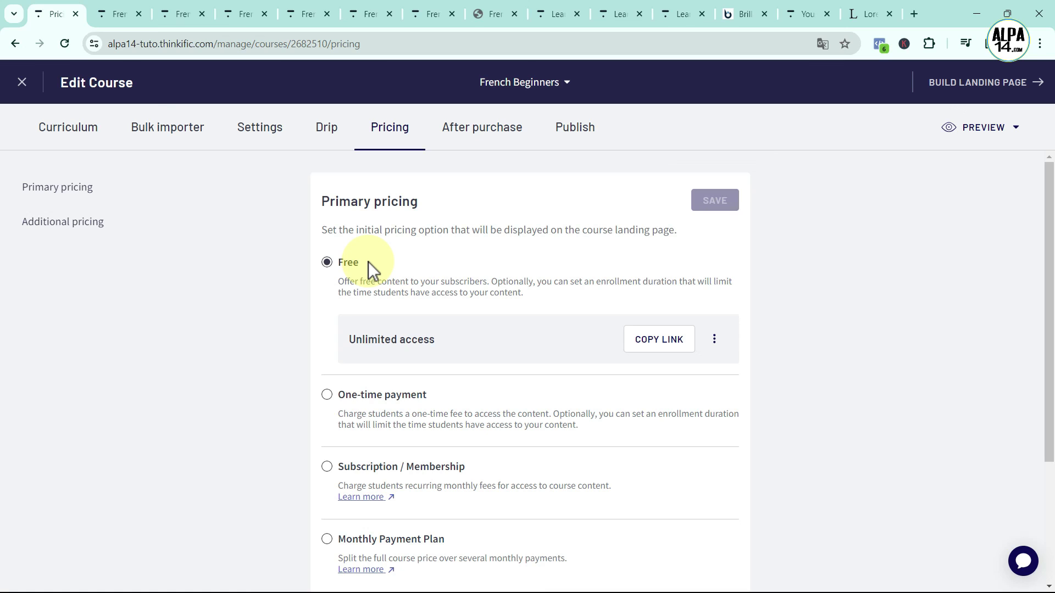
pyautogui.click(327, 395)
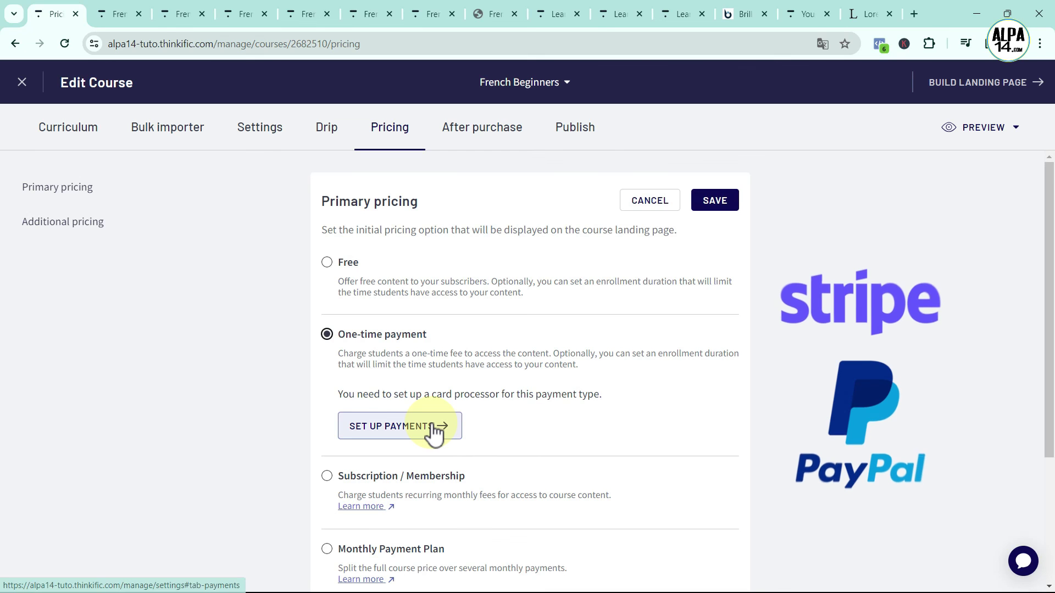
pyautogui.scroll(-1, 585, 427)
pyautogui.scroll(-1, 585, 427)
pyautogui.click(328, 339)
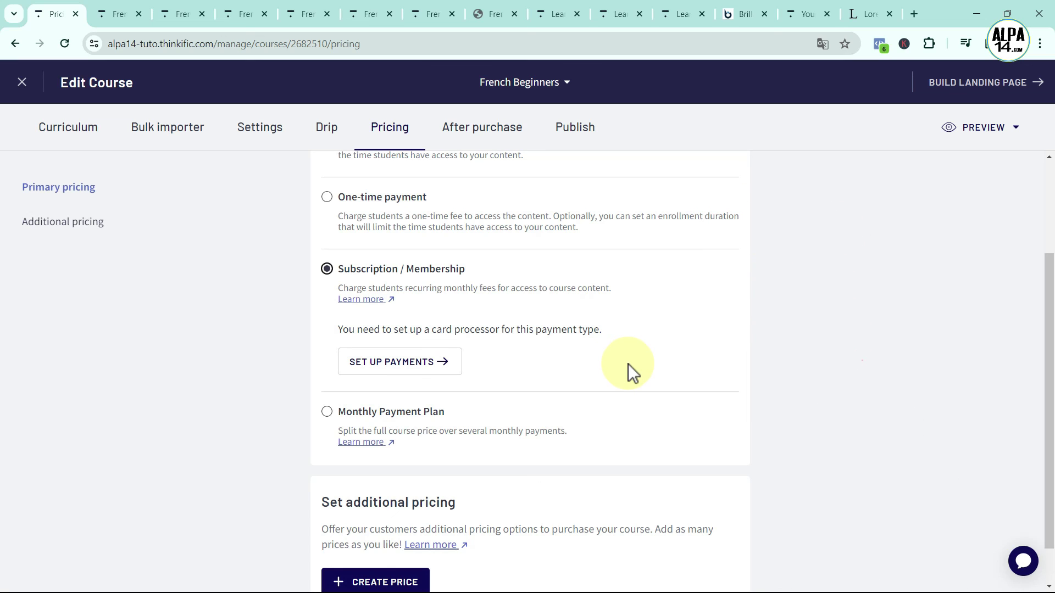
pyautogui.click(333, 416)
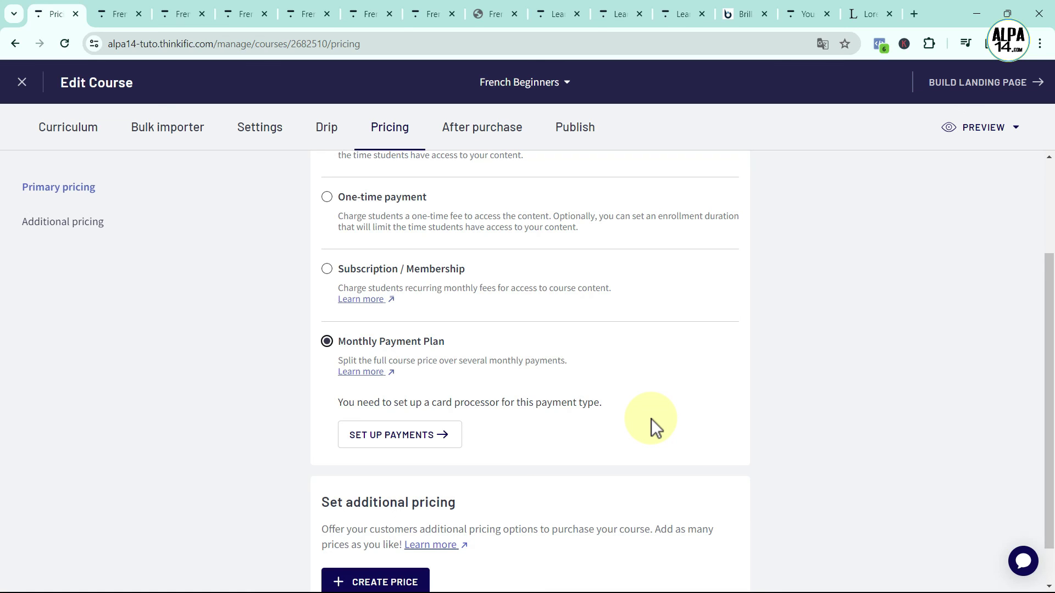
pyautogui.scroll(-1, 652, 418)
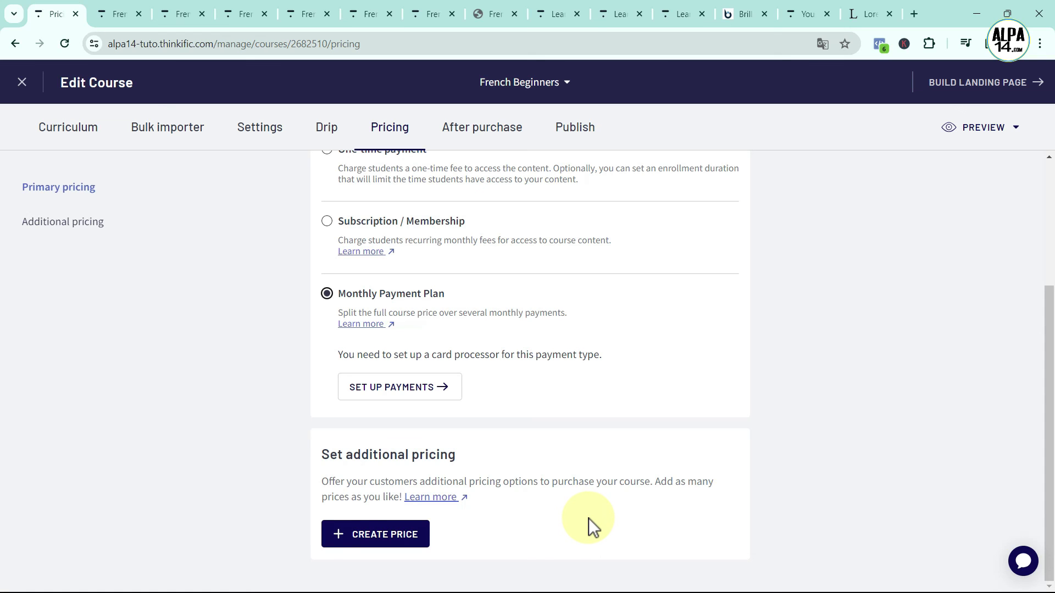
pyautogui.scroll(3, 589, 518)
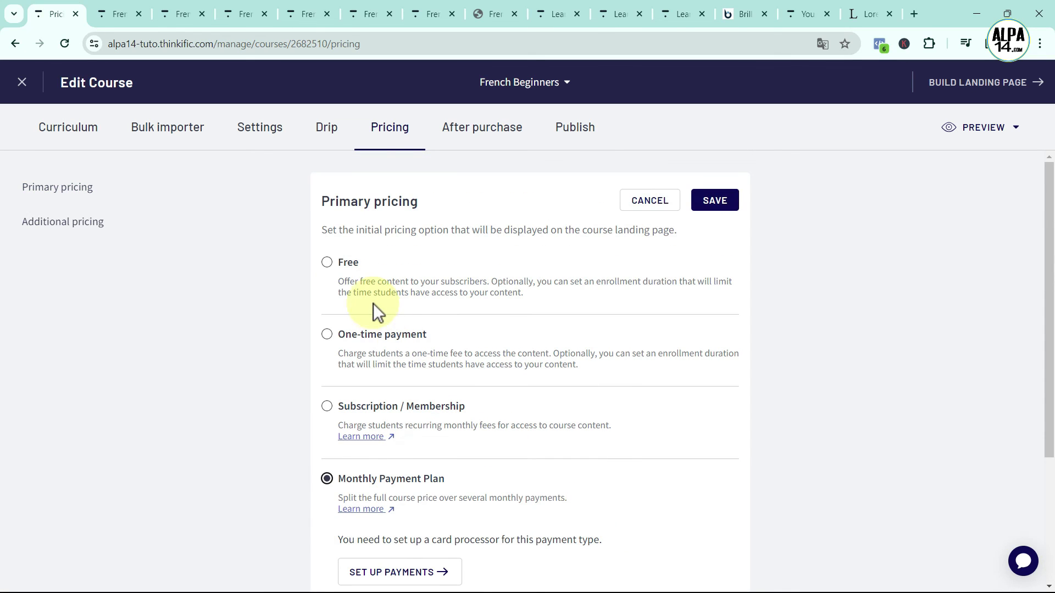
# Set French Beginners pricing to Free with Days Until Expiry left blank, and save
pyautogui.click(328, 262)
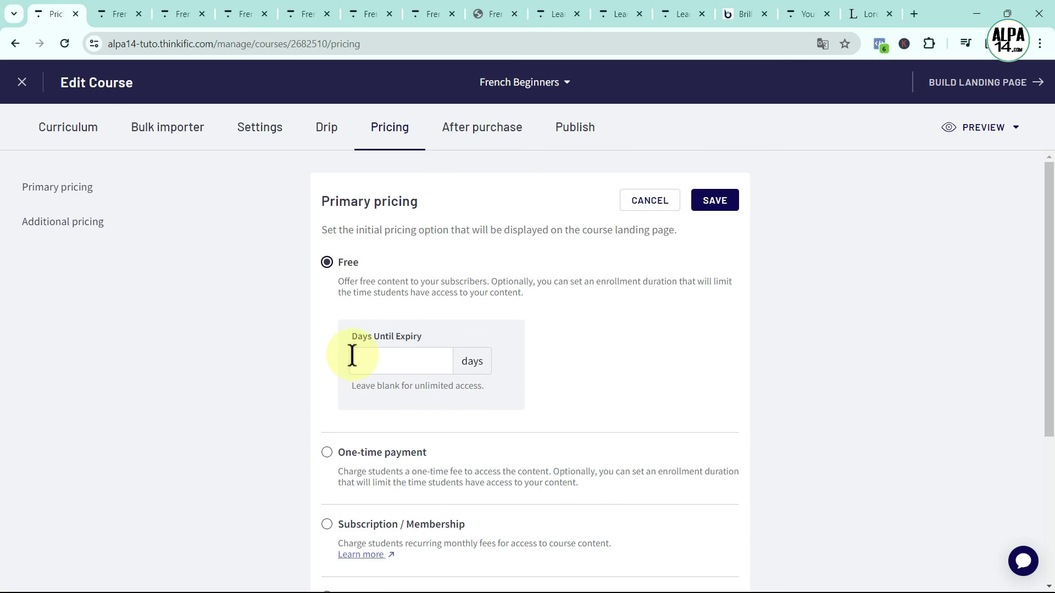
pyautogui.click(412, 360)
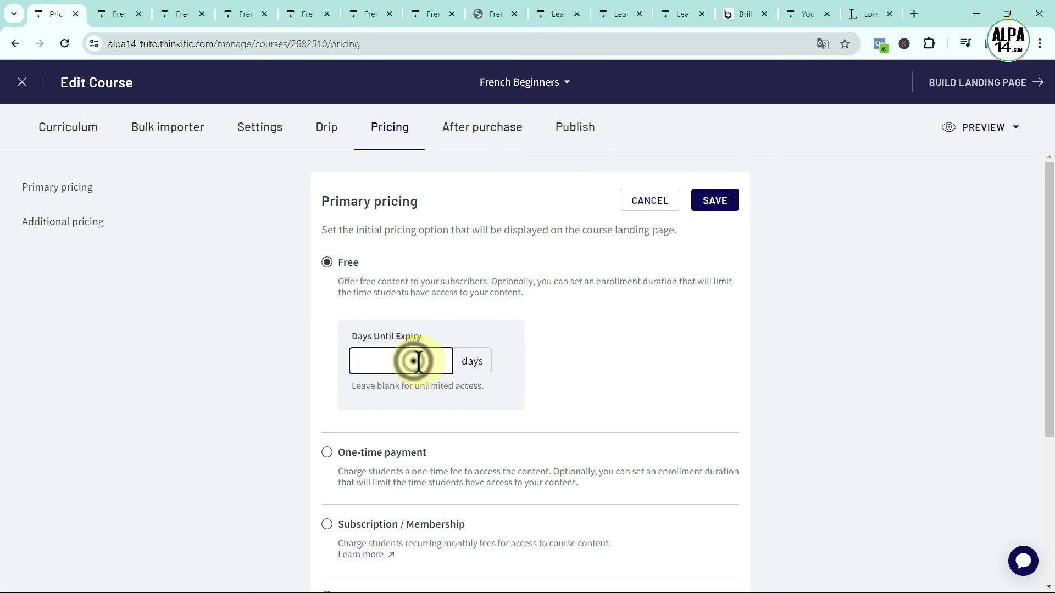
pyautogui.click(723, 195)
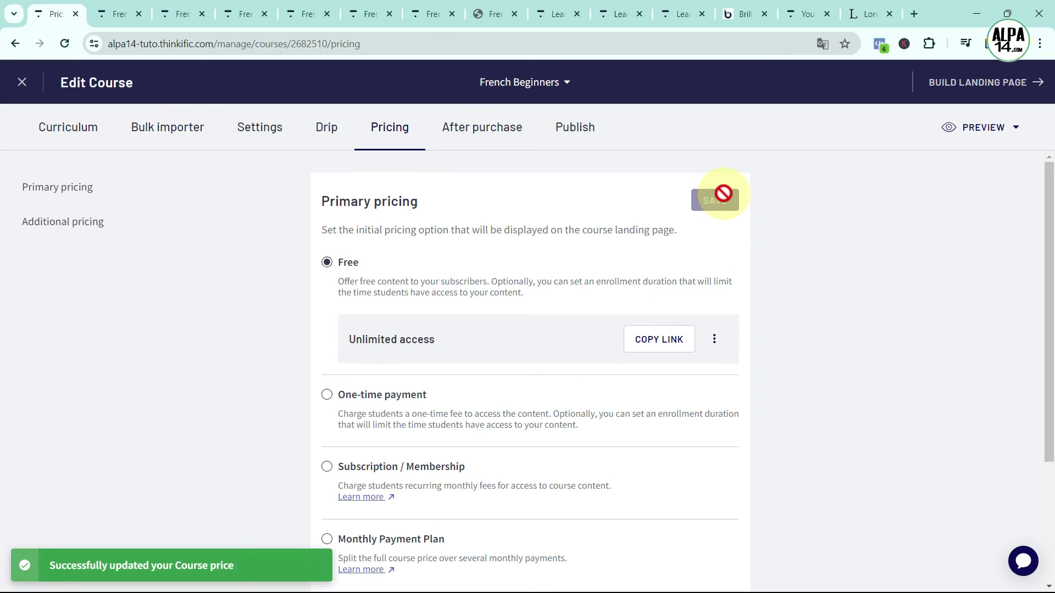
pyautogui.click(478, 129)
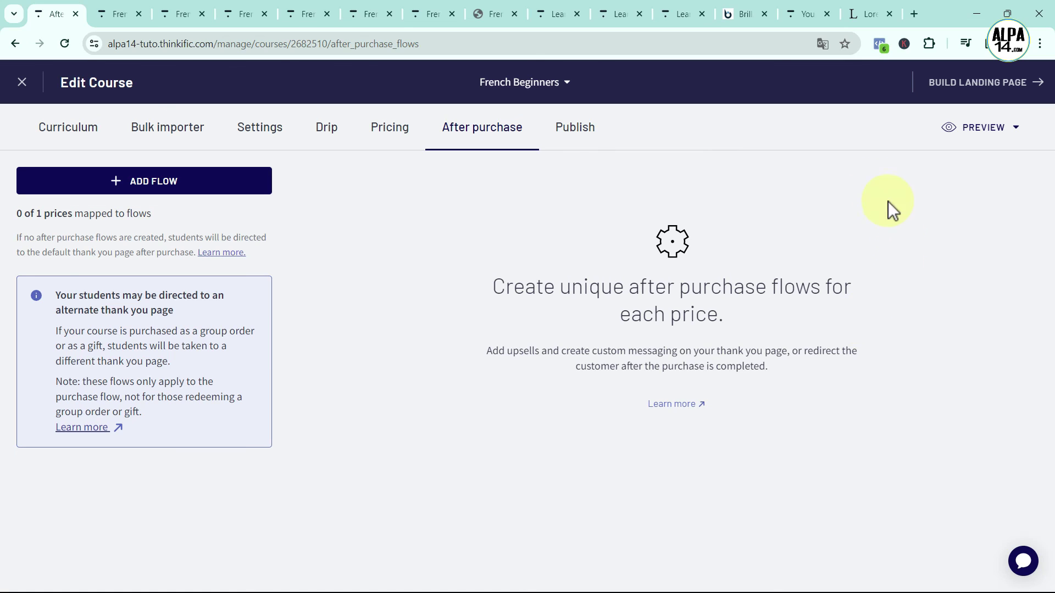
# Close the course editor and preview the French Beginners page from Design Your Site > Site pages
pyautogui.click(18, 82)
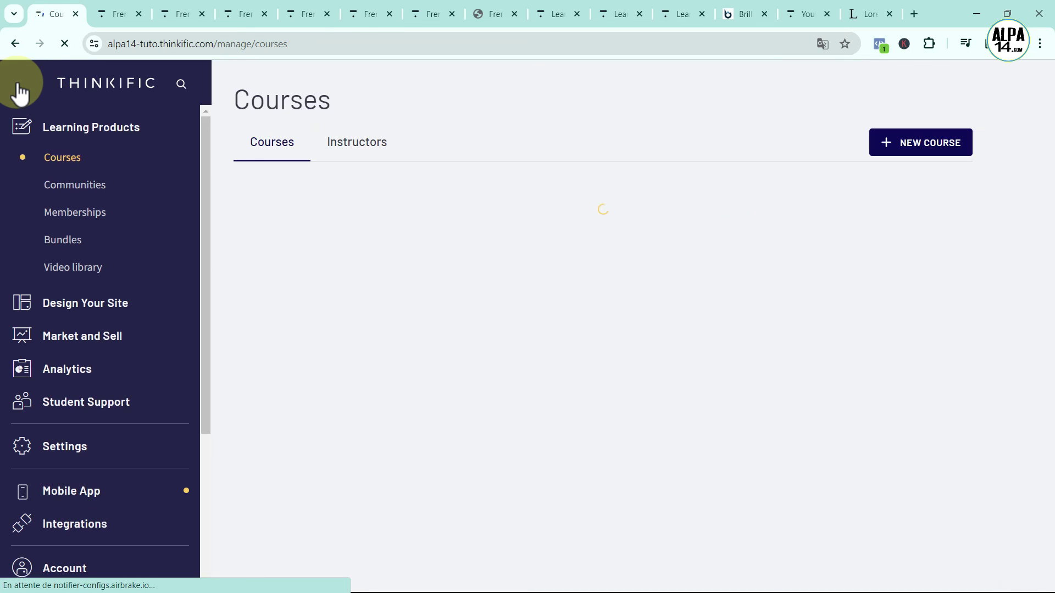
pyautogui.click(86, 303)
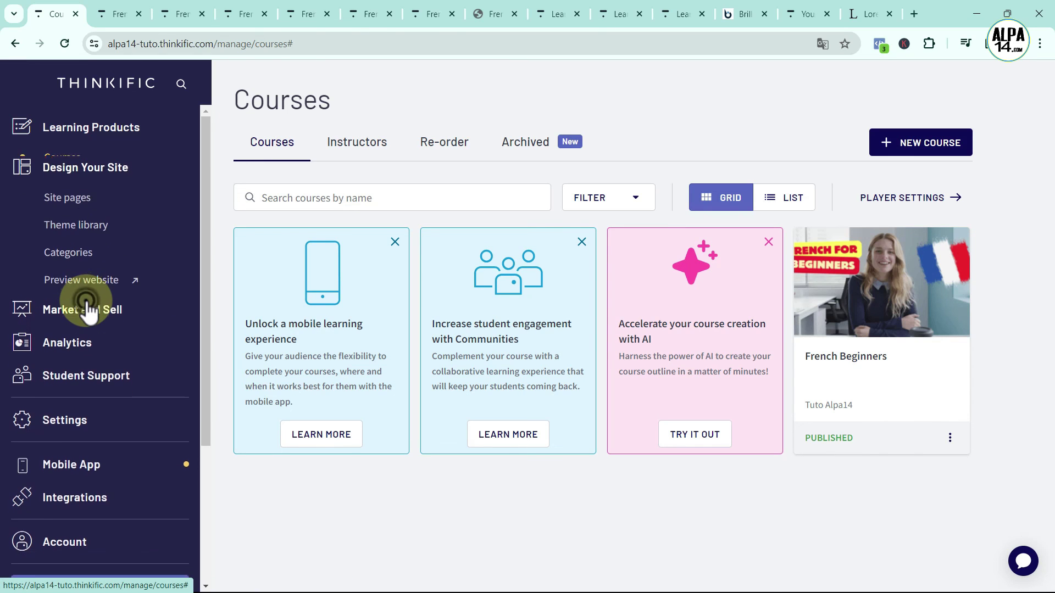
pyautogui.click(78, 192)
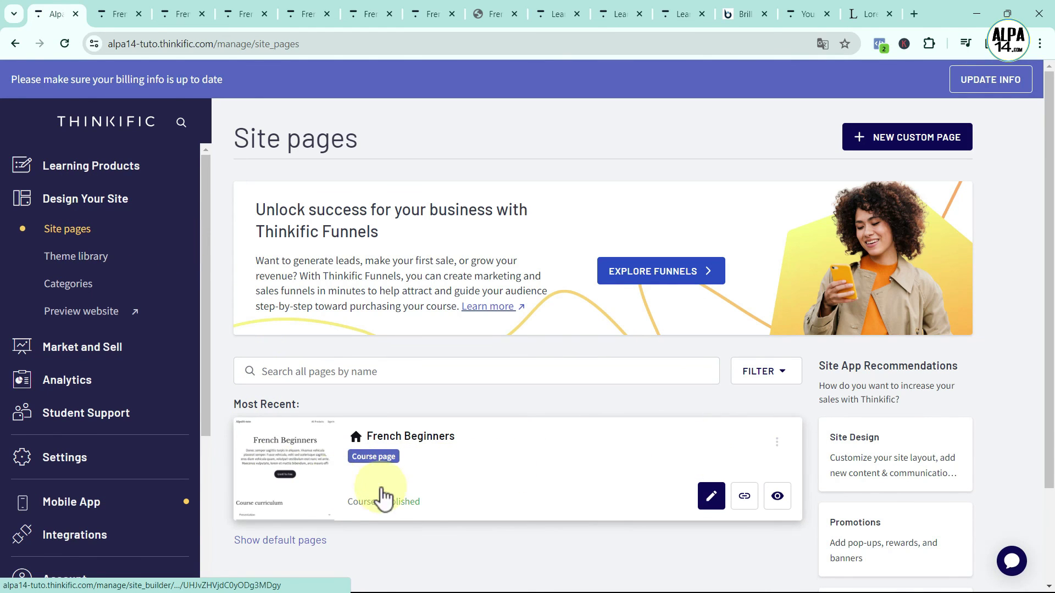
pyautogui.click(778, 498)
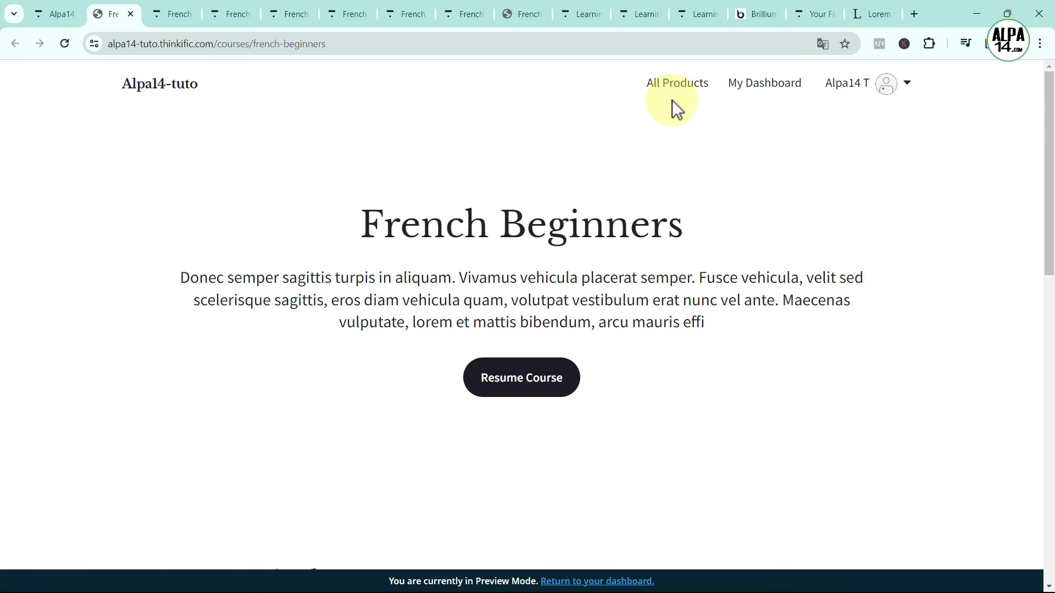
pyautogui.scroll(-7, 971, 447)
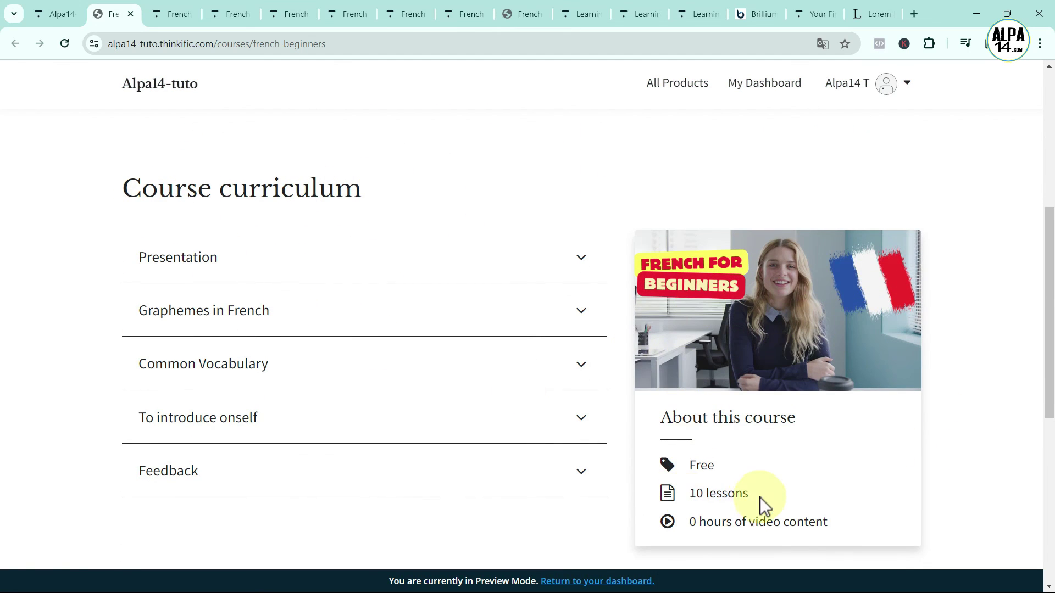
pyautogui.click(581, 312)
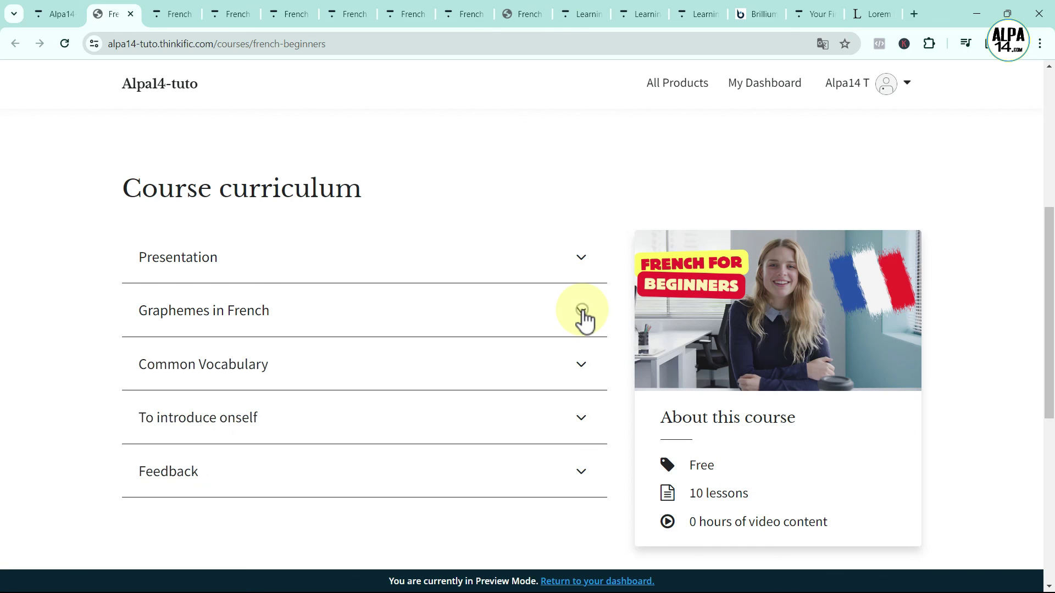
pyautogui.click(582, 312)
pyautogui.click(584, 365)
pyautogui.click(584, 363)
pyautogui.click(583, 423)
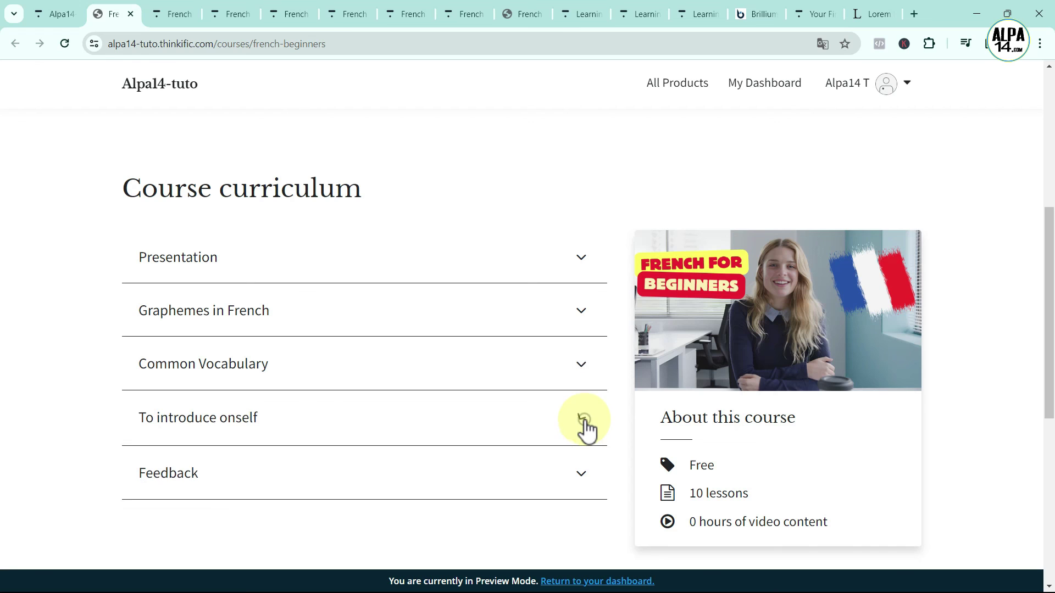
pyautogui.click(584, 423)
pyautogui.scroll(-7, 588, 434)
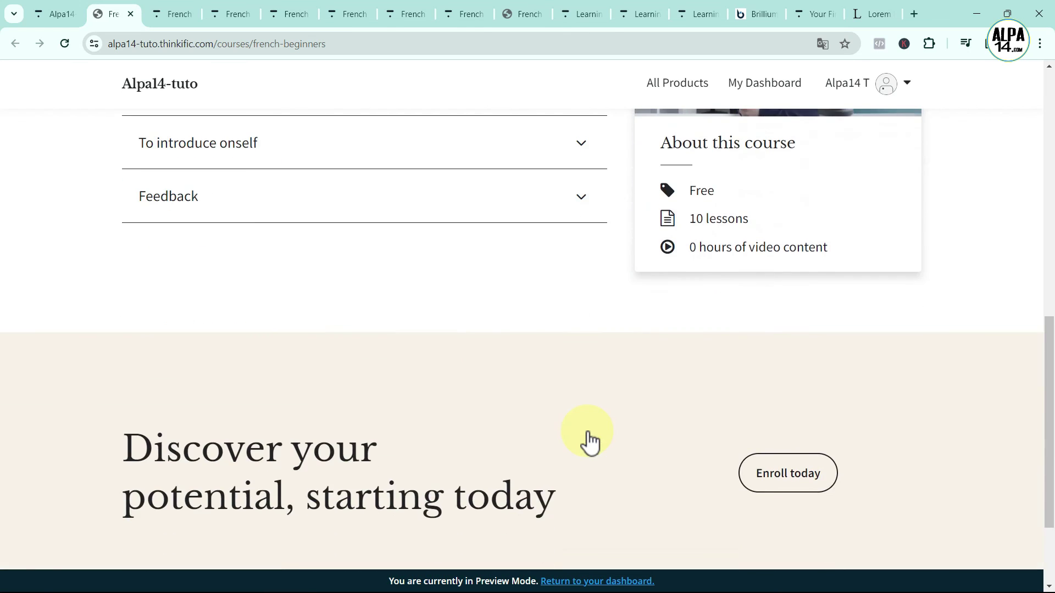
pyautogui.scroll(12, 612, 413)
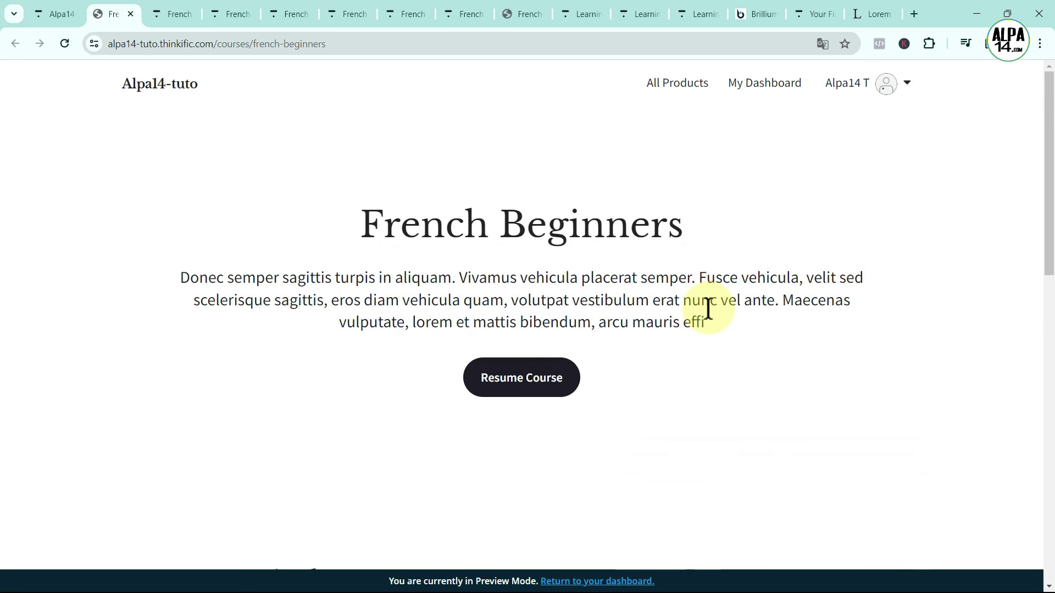
# Edit the French Beginners page in Site Builder, reviewing its Banner, Curriculum and Call to action sections
pyautogui.click(50, 15)
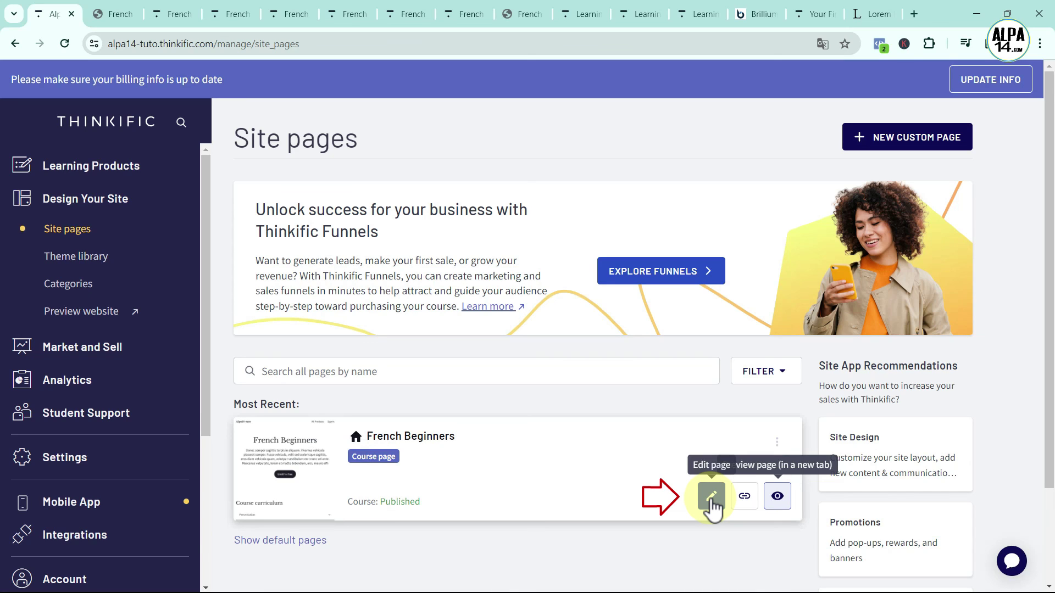
pyautogui.click(711, 497)
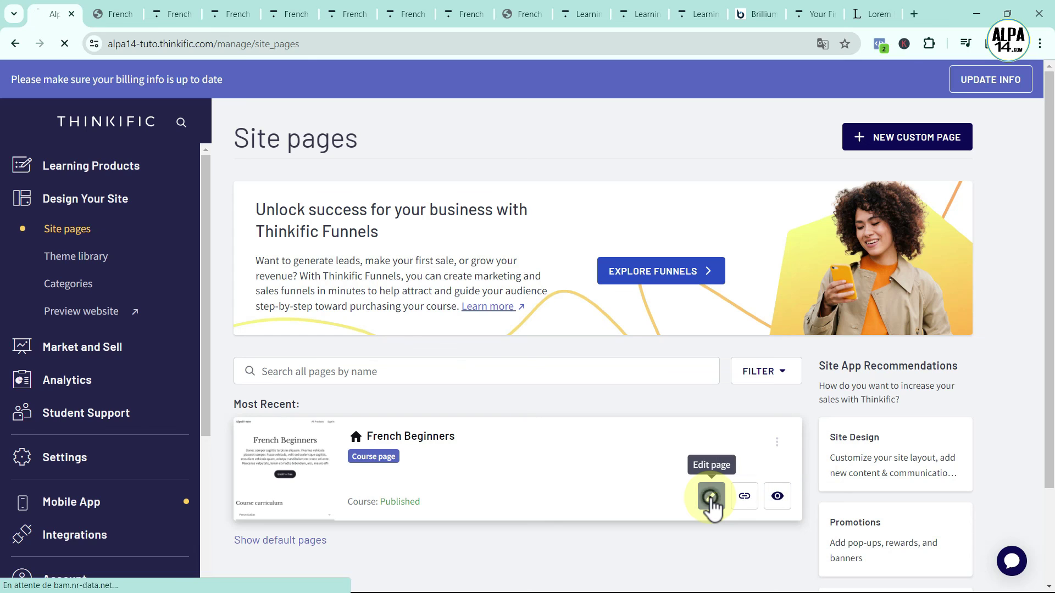
pyautogui.scroll(-6, 532, 415)
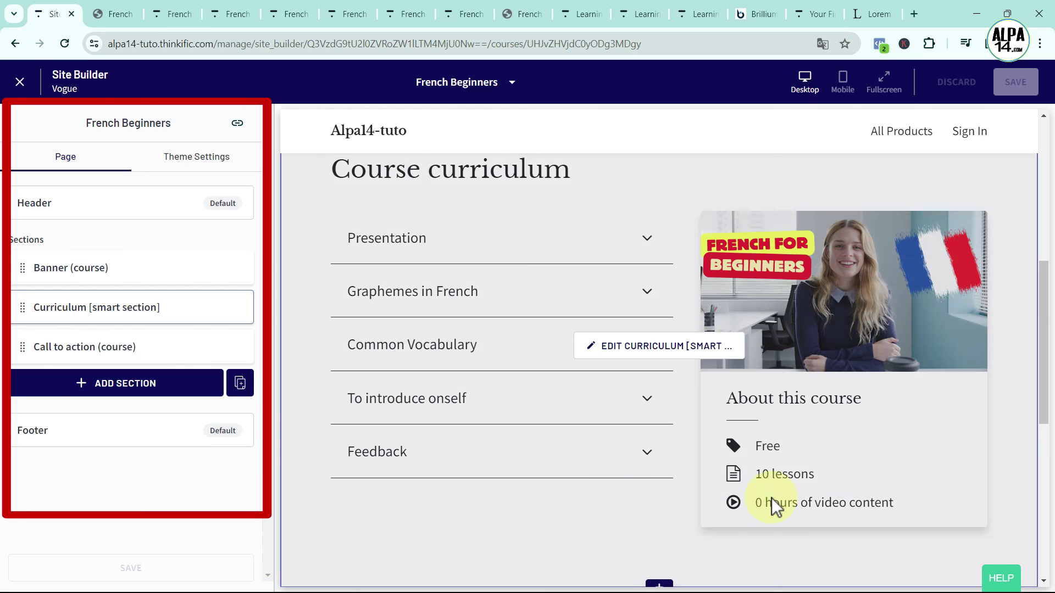
pyautogui.scroll(-8, 1007, 463)
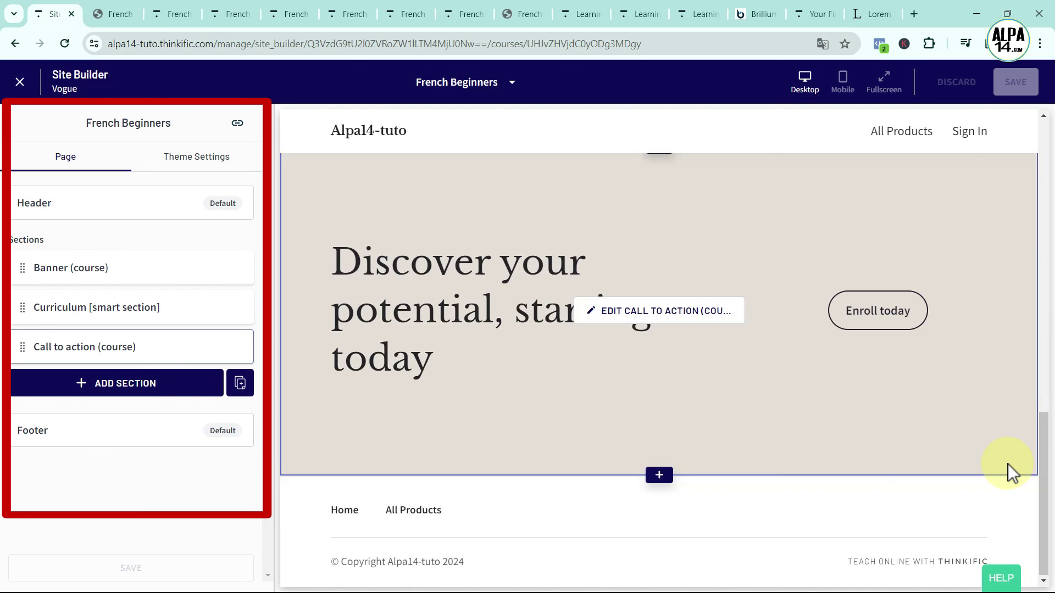
pyautogui.scroll(6, 1008, 464)
pyautogui.scroll(3, 1007, 463)
pyautogui.scroll(-2, 1007, 464)
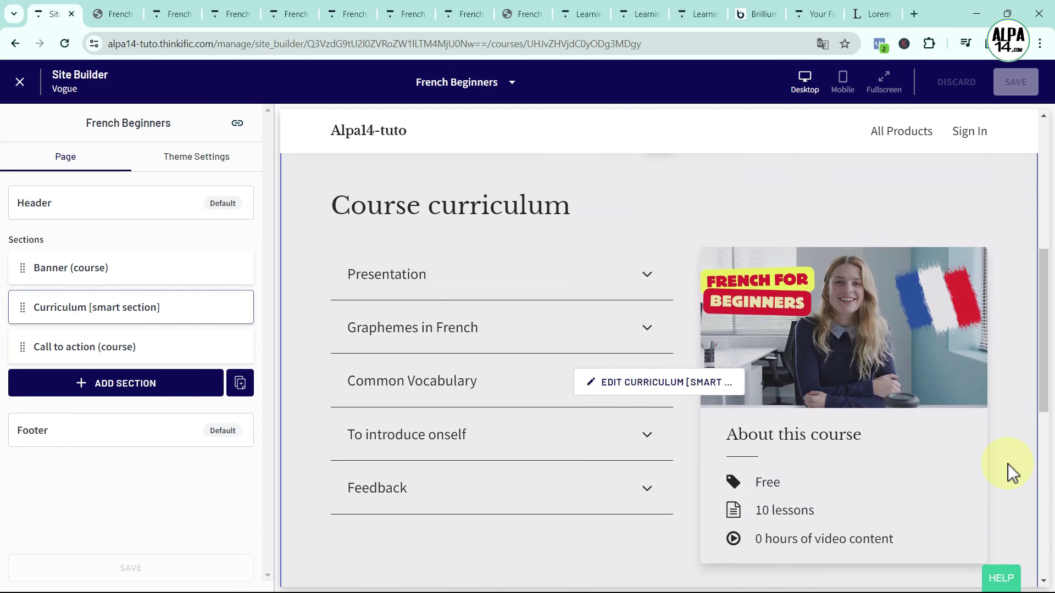